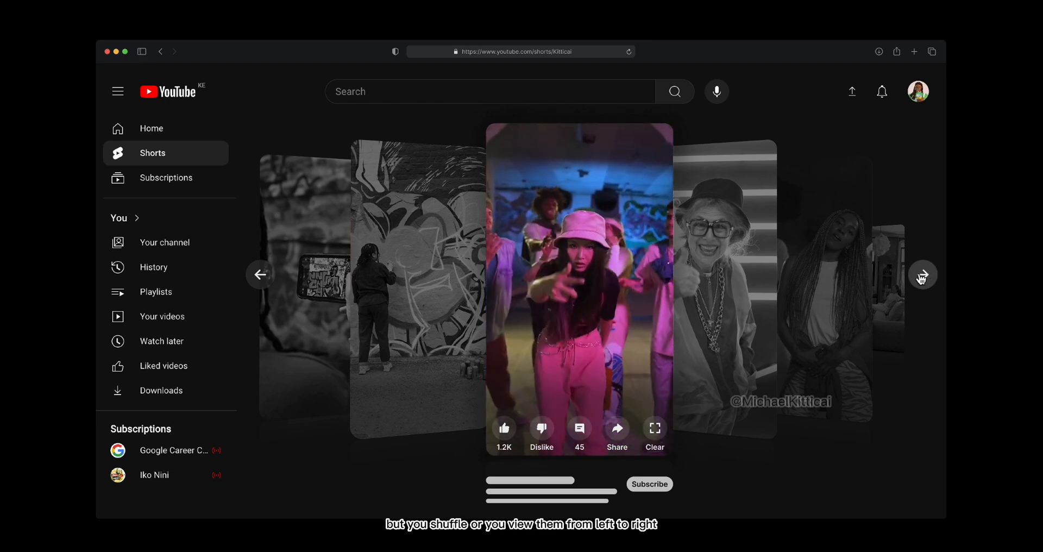
# Preview the Shorts carousel prototype by moving forward and back through its videos
pyautogui.click(923, 275)
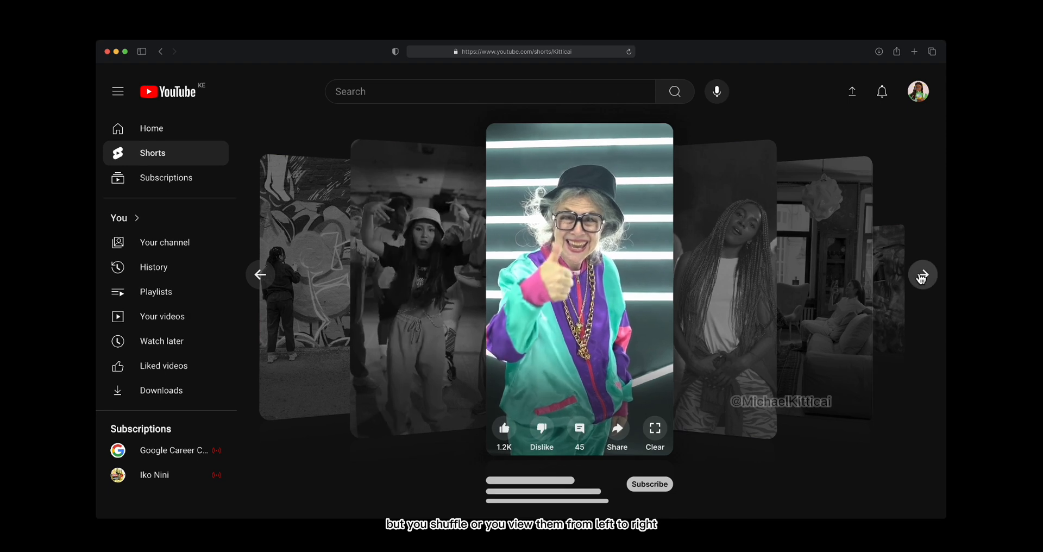
pyautogui.click(274, 286)
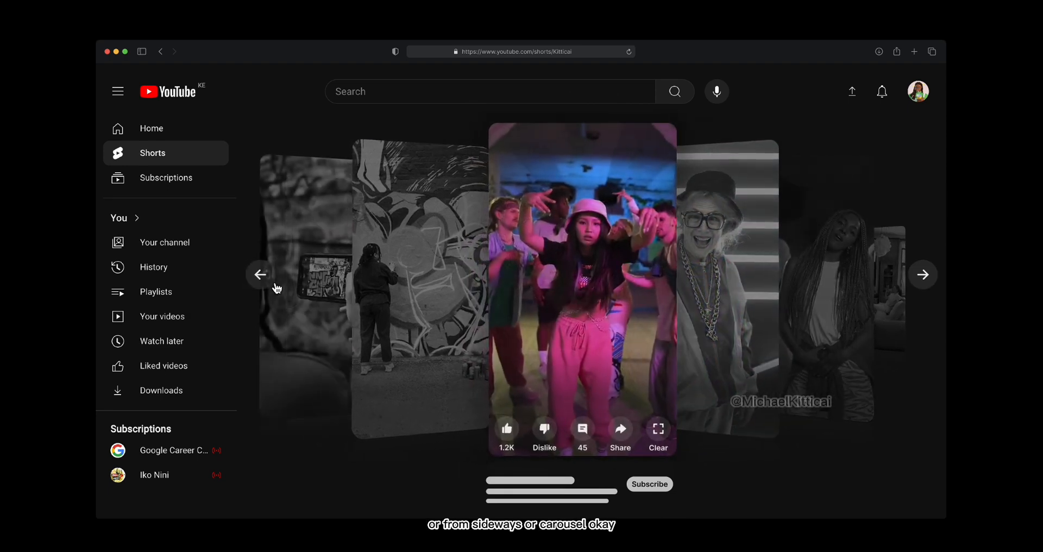
pyautogui.click(923, 274)
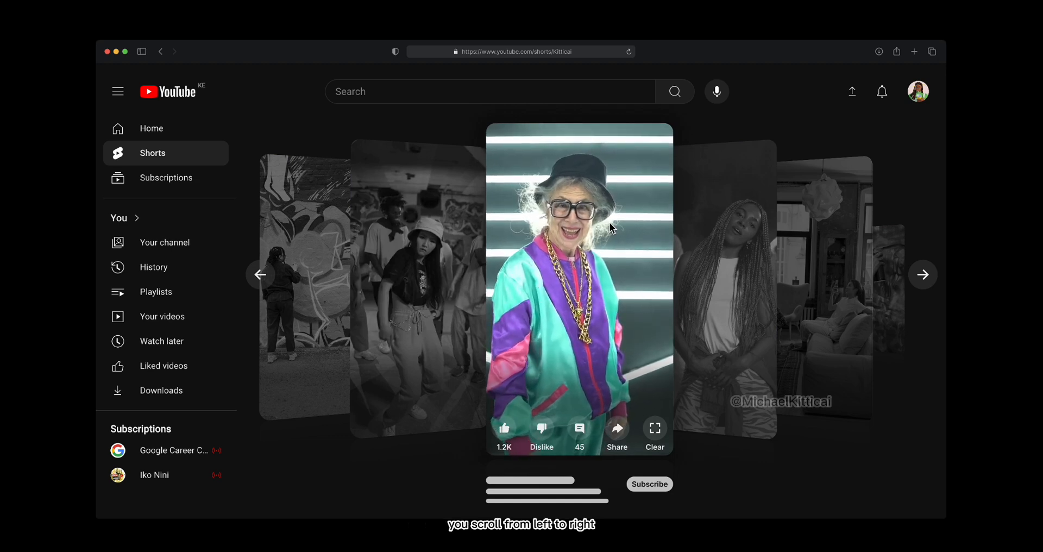
pyautogui.click(933, 280)
pyautogui.click(933, 281)
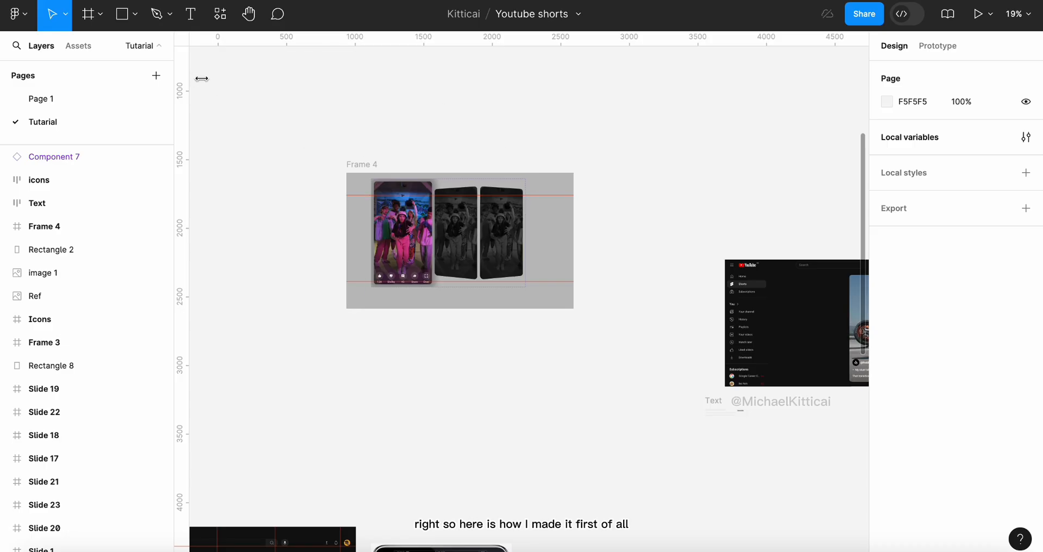
# Switch to the Figma design file and examine the iPhone album-carousel image used as inspiration
pyautogui.hotkey('shift', '1')
pyautogui.scroll(5, 377, 213)
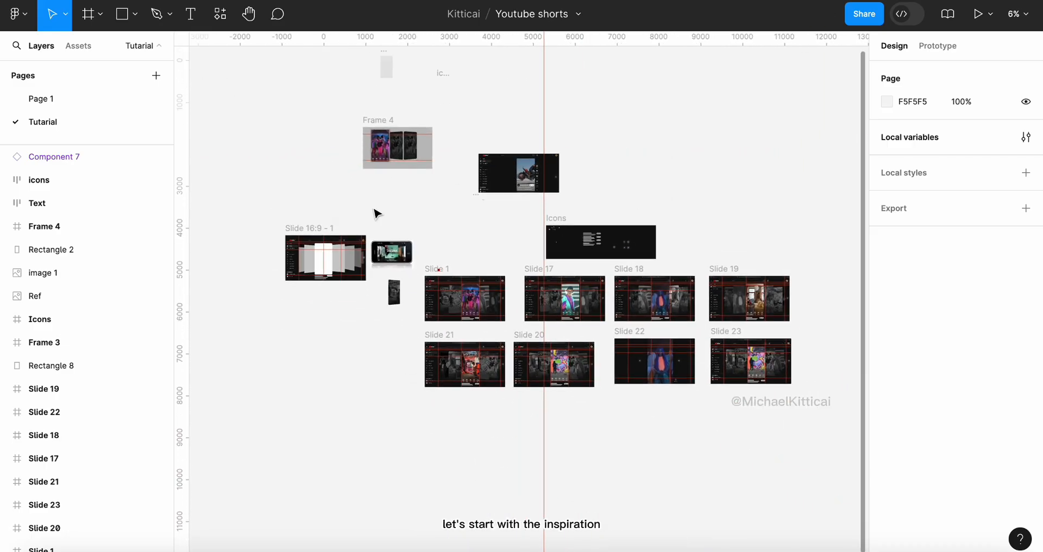
pyautogui.click(554, 333)
pyautogui.scroll(5, 553, 332)
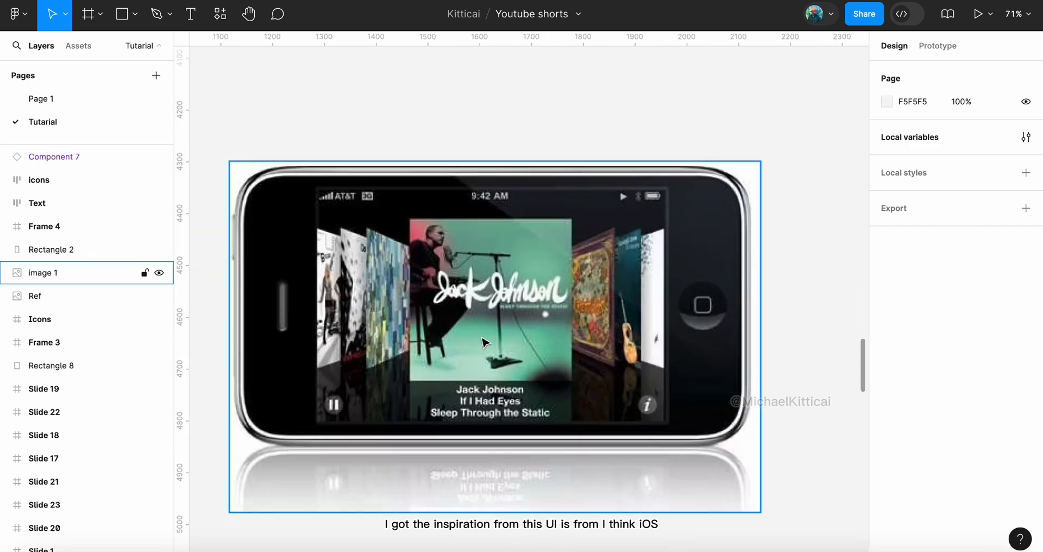
pyautogui.click(508, 249)
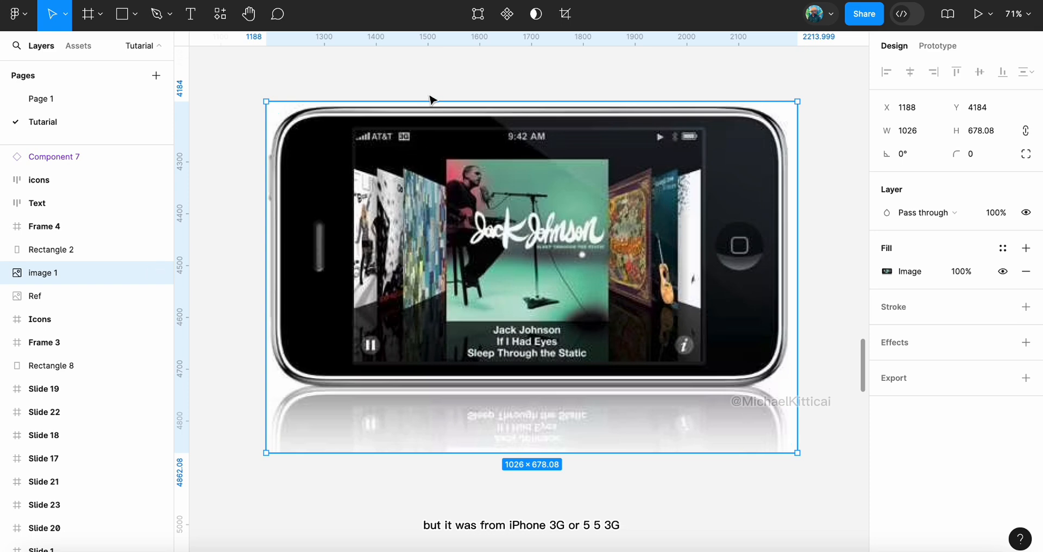
pyautogui.scroll(2, 550, 266)
pyautogui.hscroll(1, 549, 266)
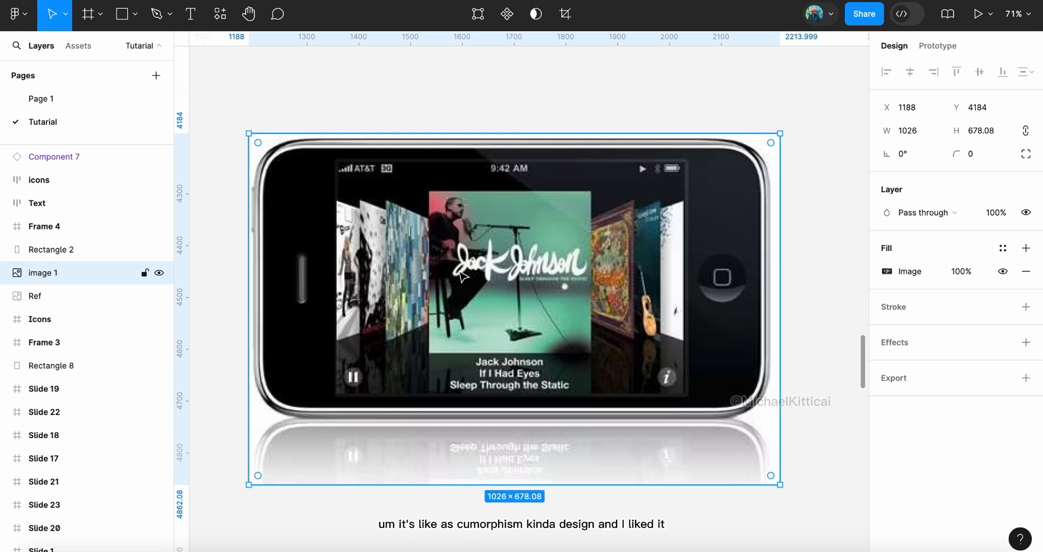
pyautogui.scroll(-3, 463, 277)
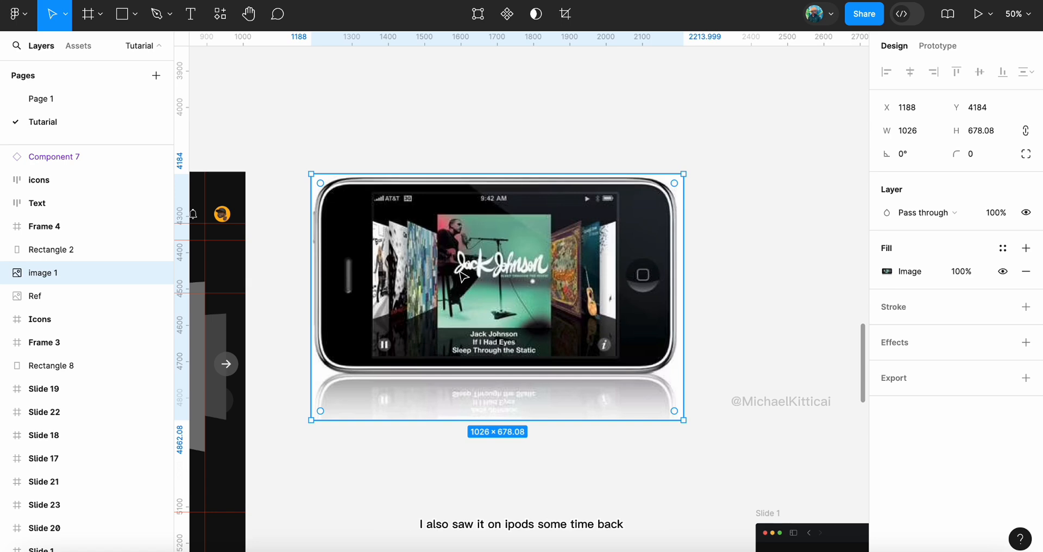
pyautogui.scroll(-5, 463, 277)
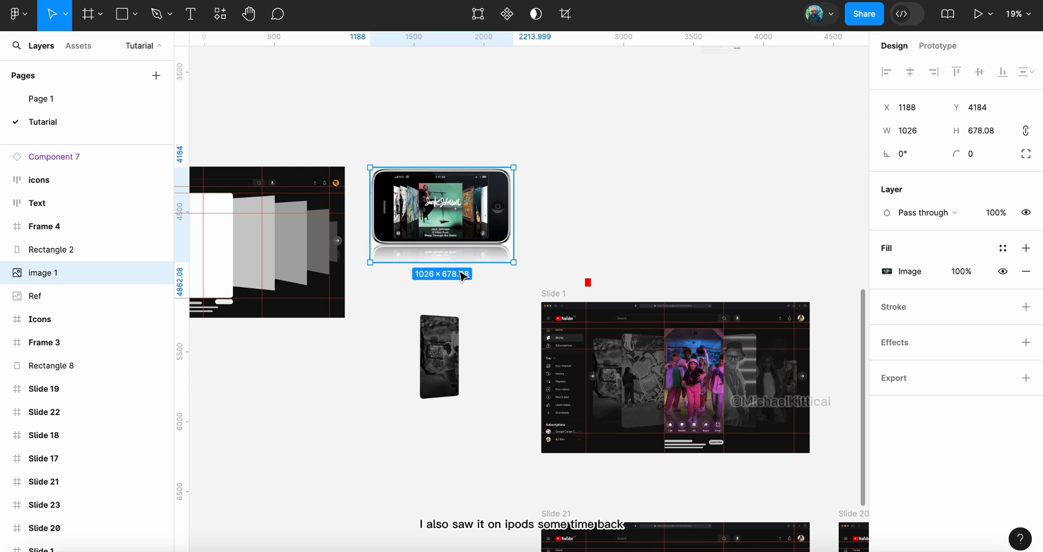
pyautogui.scroll(1, 462, 277)
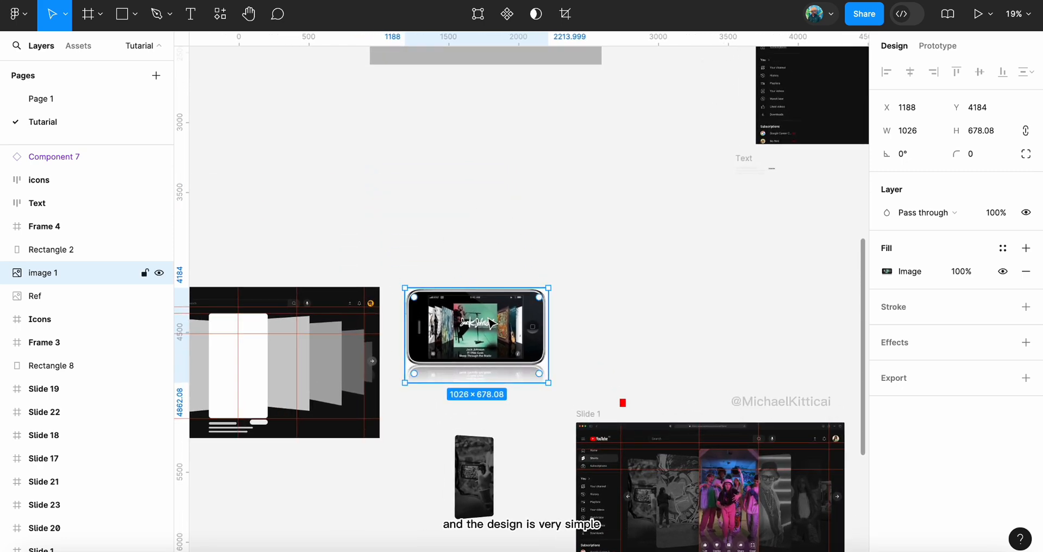
# Examine the grey-box carousel wireframe in the Slide 16:9 - 1 frame and compare it with the iPhone image
pyautogui.hscroll(-5, 491, 323)
pyautogui.scroll(-2, 418, 205)
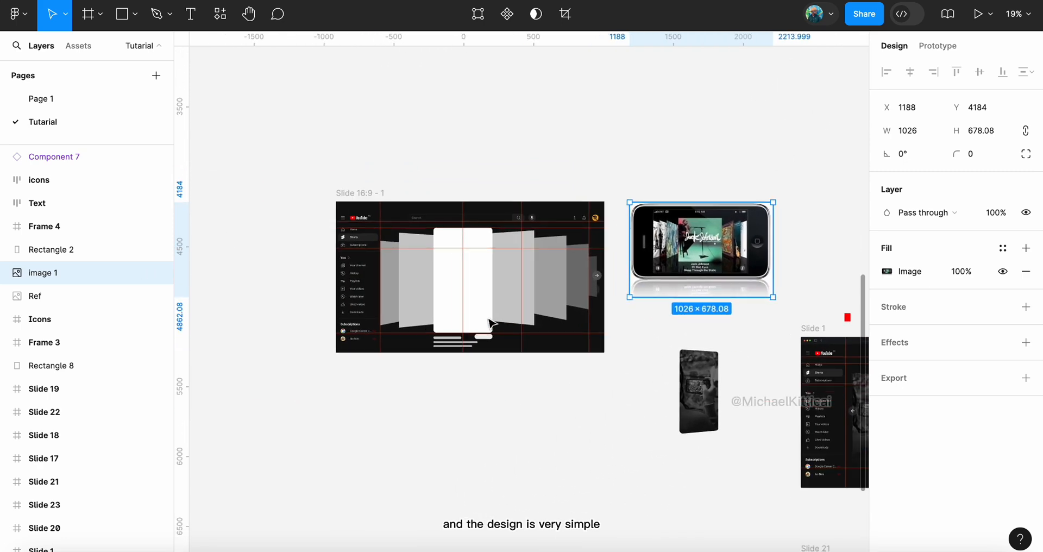
pyautogui.scroll(3, 418, 205)
pyautogui.scroll(-3, 418, 204)
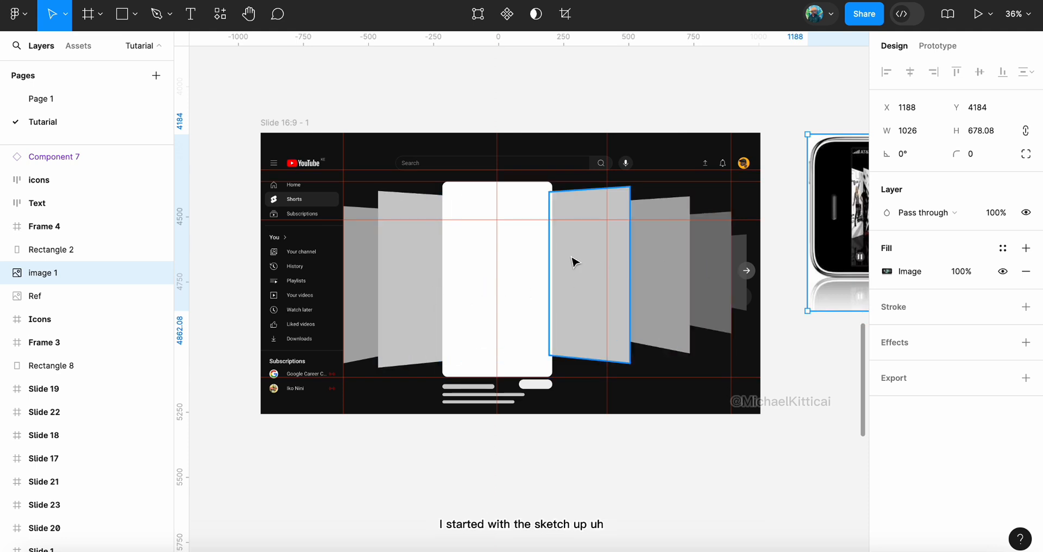
pyautogui.scroll(5, 572, 262)
pyautogui.scroll(-2, 572, 262)
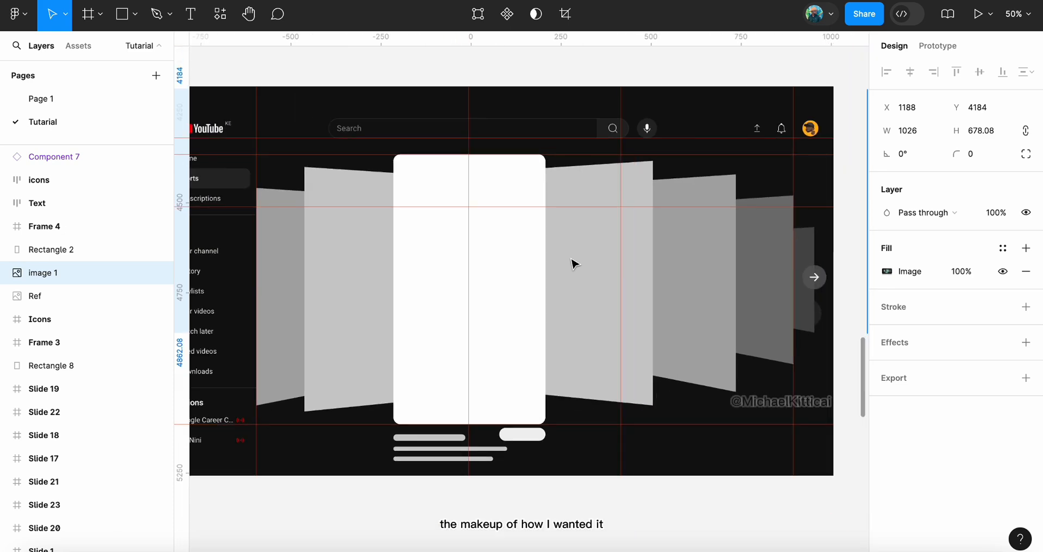
pyautogui.hscroll(10, 478, 272)
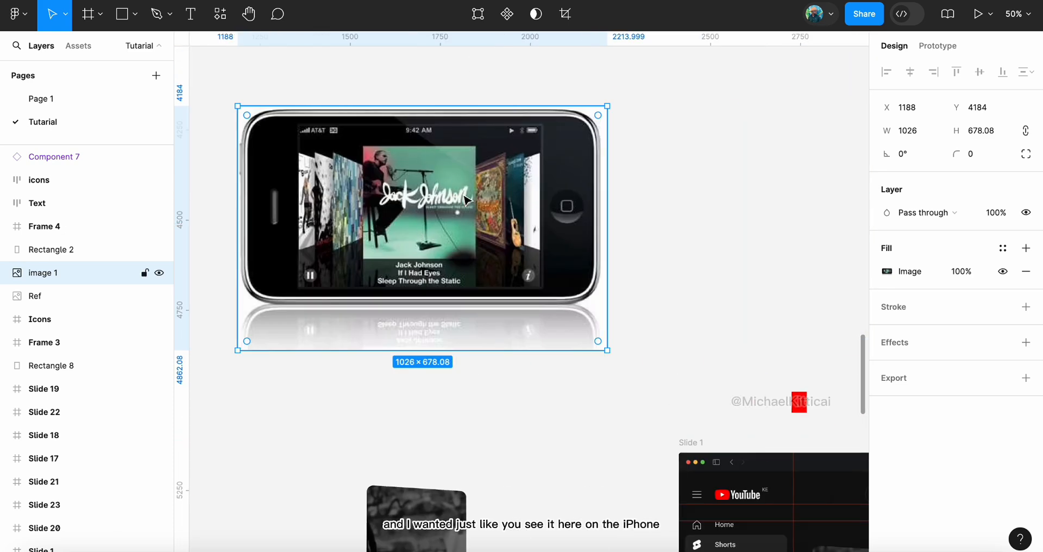
pyautogui.hscroll(-10, 424, 235)
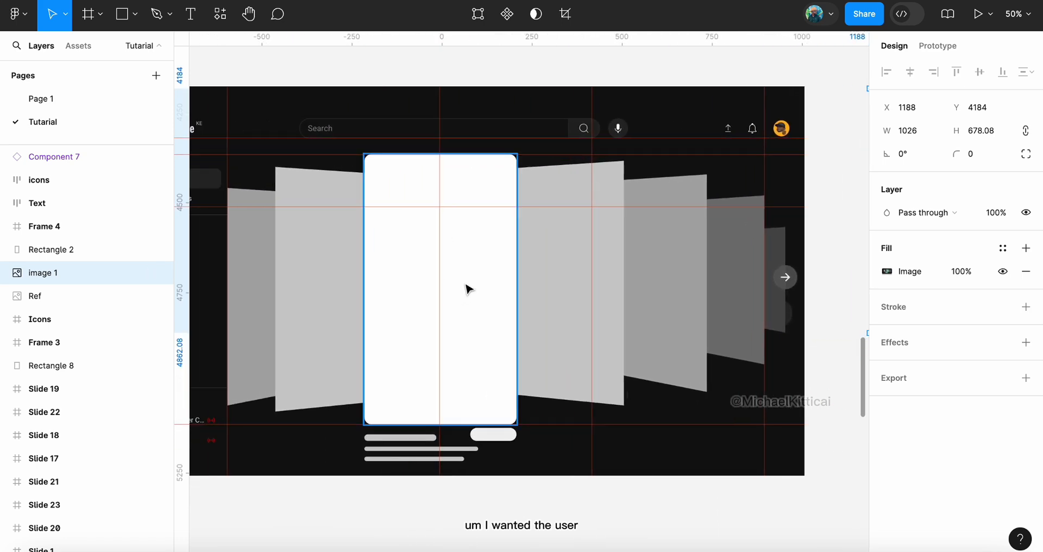
# Inspect the wireframe's central white video frame and the slanted side panels to compare how their sizes convey perspective
pyautogui.click(468, 288)
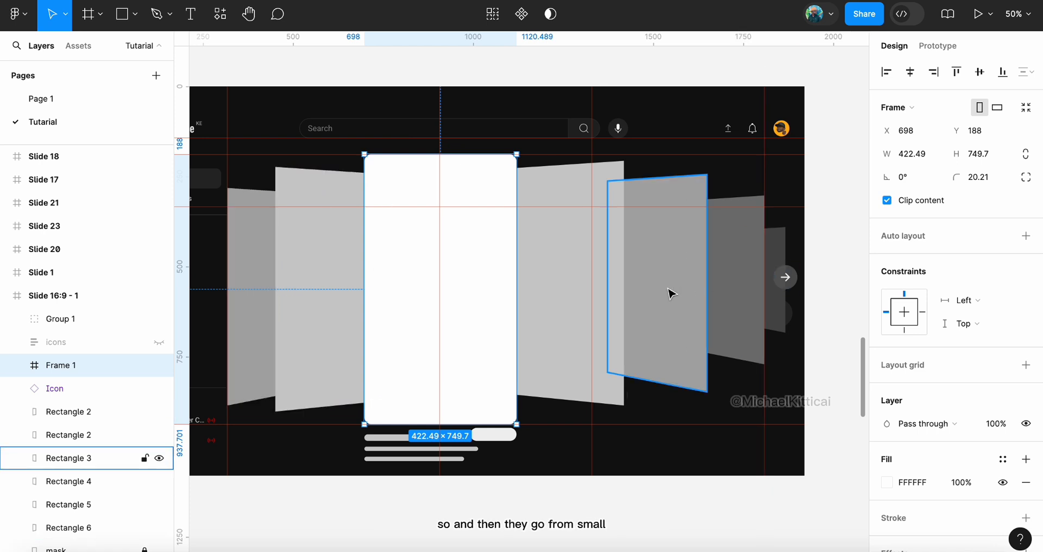
pyautogui.hscroll(5, 670, 292)
pyautogui.scroll(1, 672, 294)
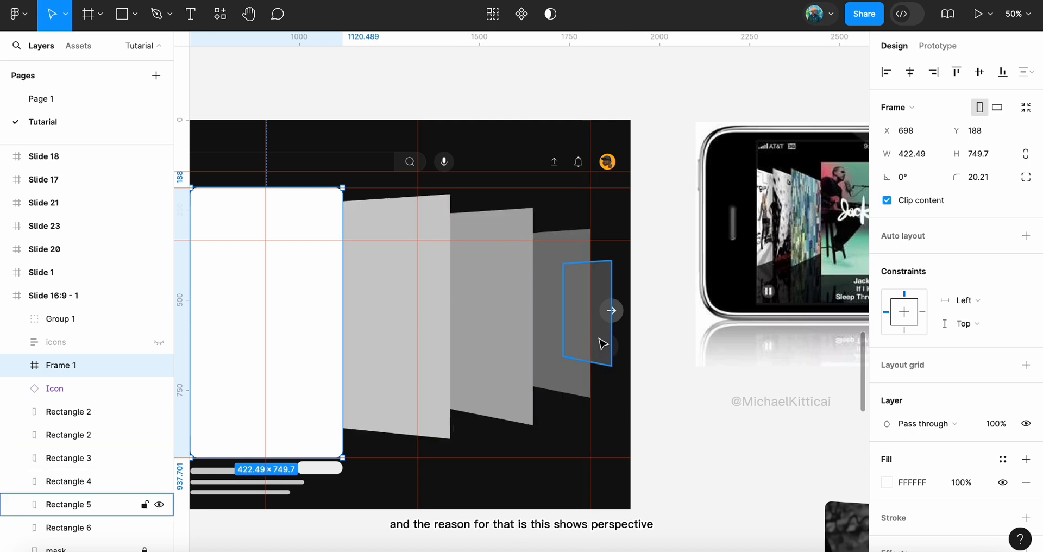
pyautogui.scroll(5, 601, 342)
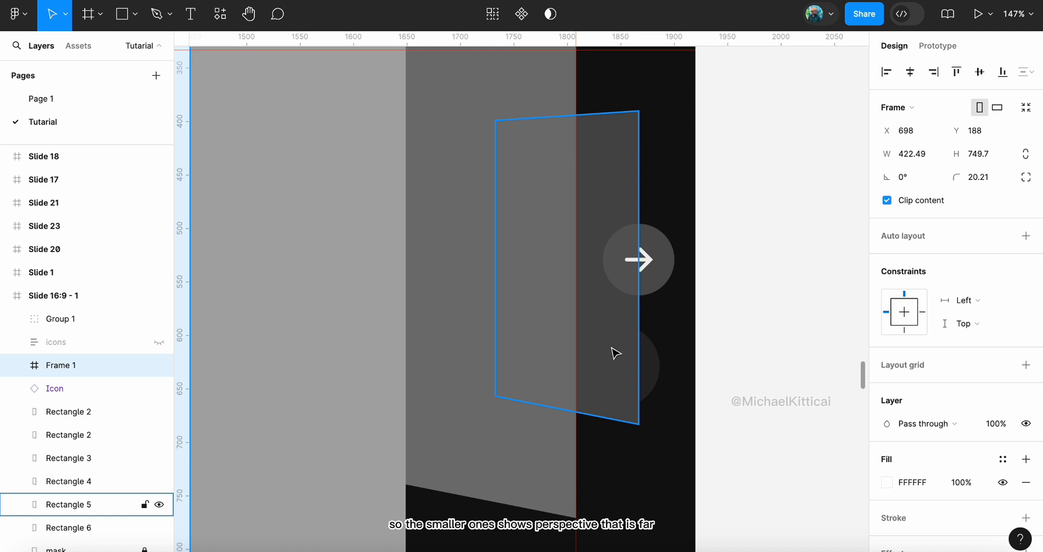
pyautogui.click(615, 353)
pyautogui.scroll(-5, 616, 353)
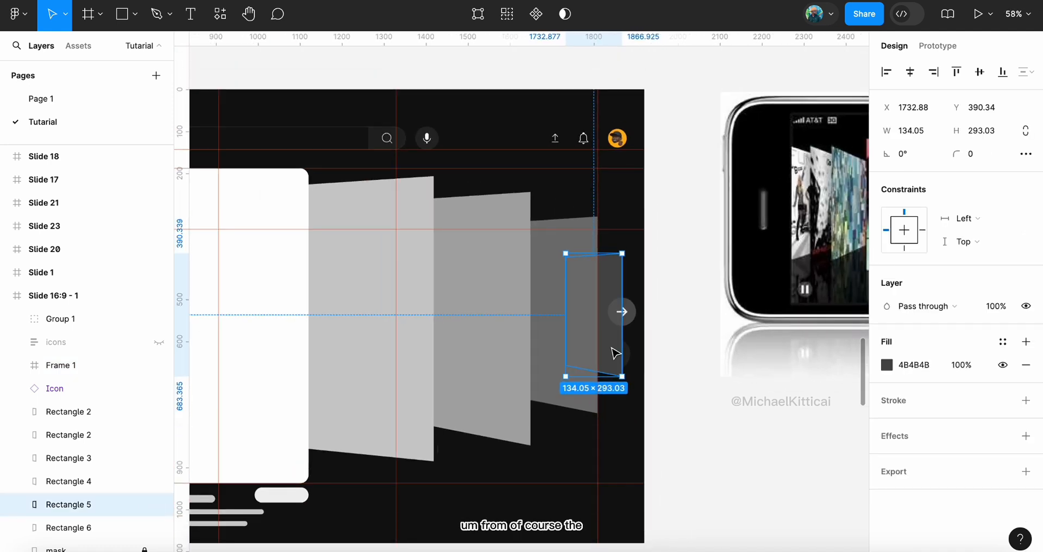
pyautogui.click(289, 427)
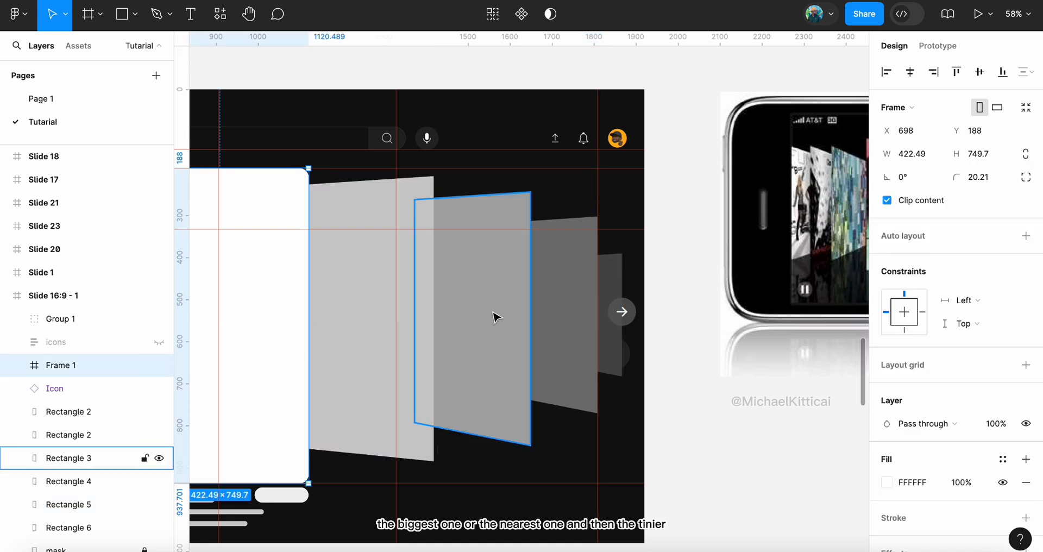
pyautogui.click(553, 307)
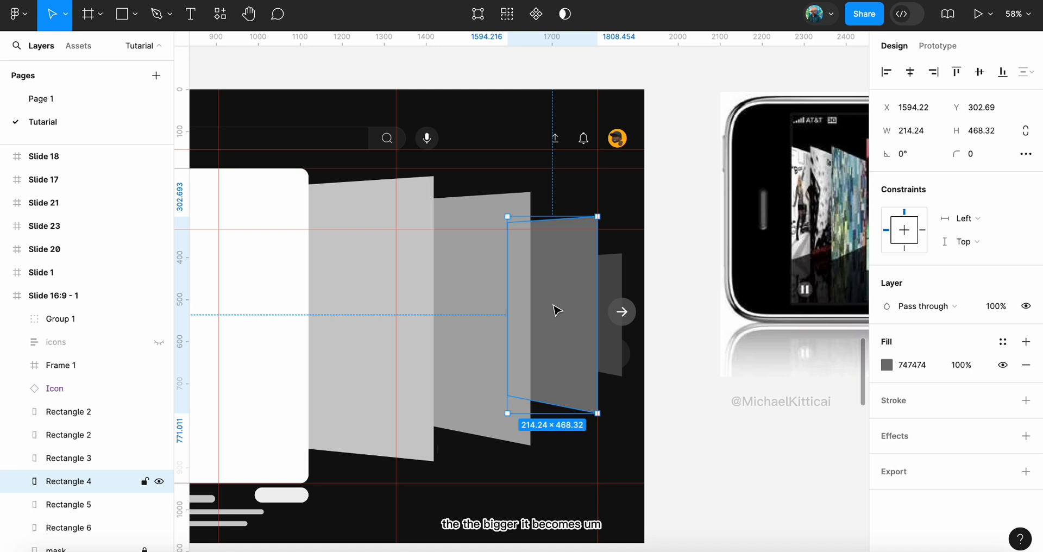
pyautogui.click(490, 307)
pyautogui.hscroll(-5, 490, 307)
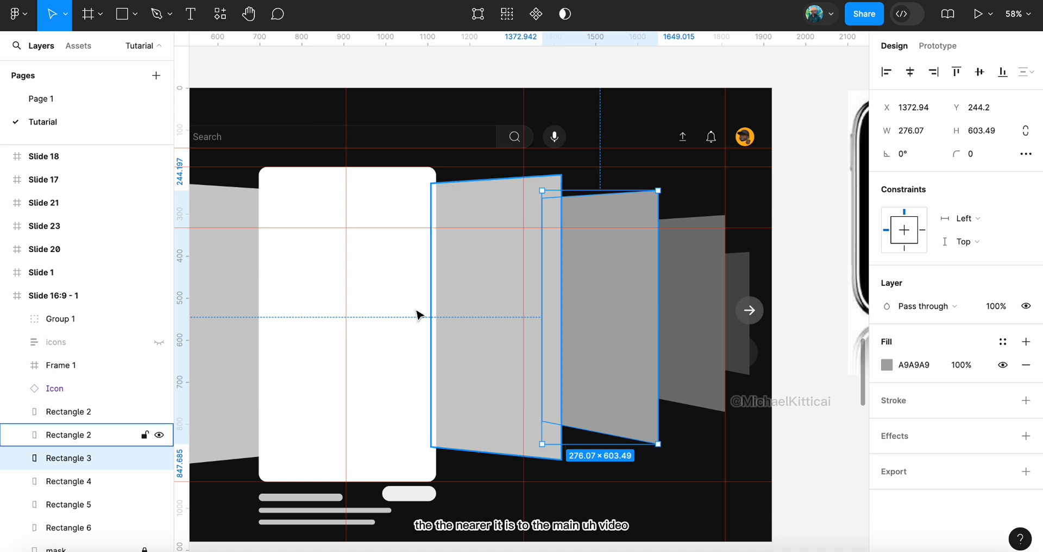
pyautogui.click(372, 306)
pyautogui.hscroll(-3, 372, 306)
pyautogui.hscroll(-2, 373, 306)
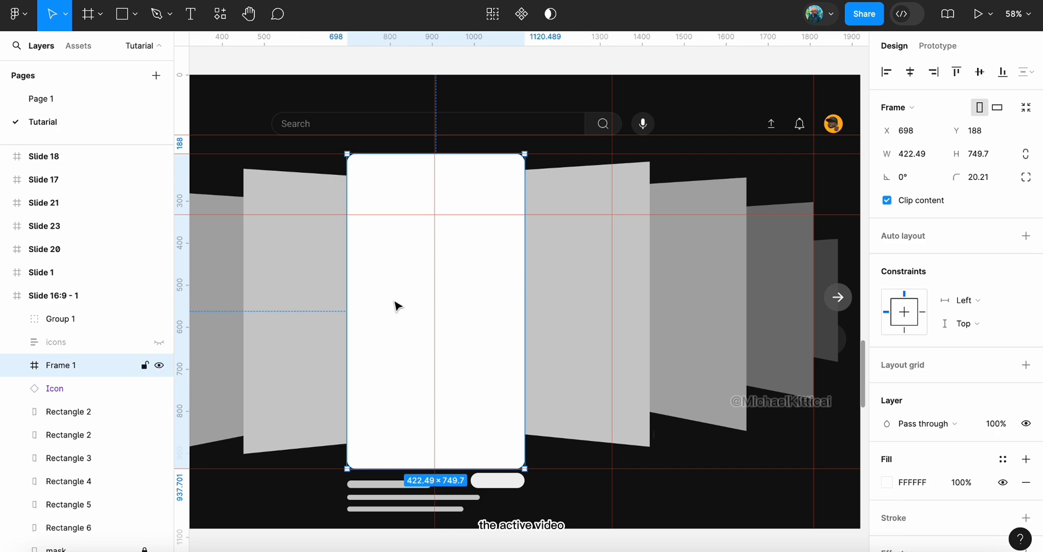
# Compare the wireframe's perspective with the slanted album covers in the iPhone reference image
pyautogui.hscroll(15, 395, 305)
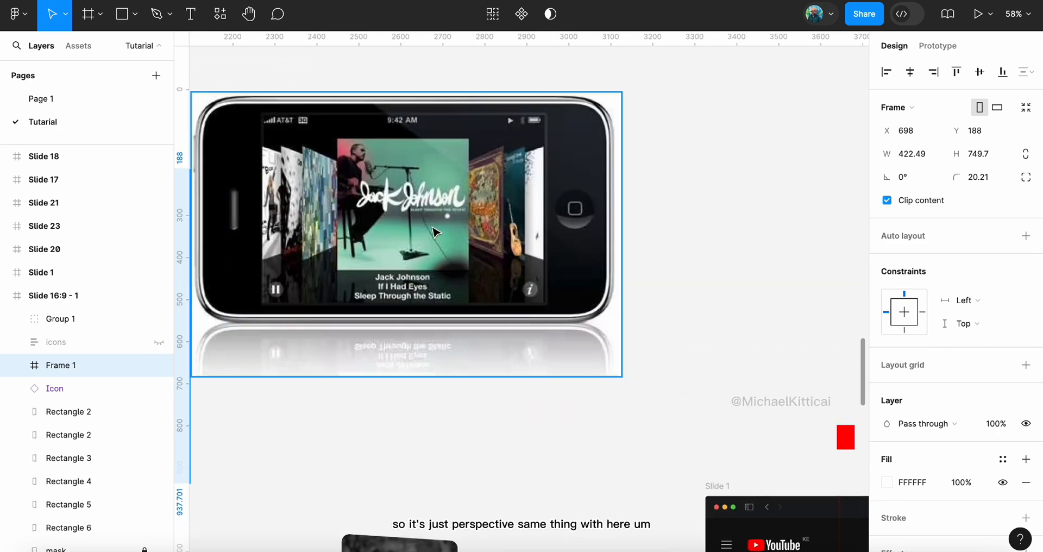
pyautogui.hscroll(-5, 435, 234)
pyautogui.scroll(2, 434, 233)
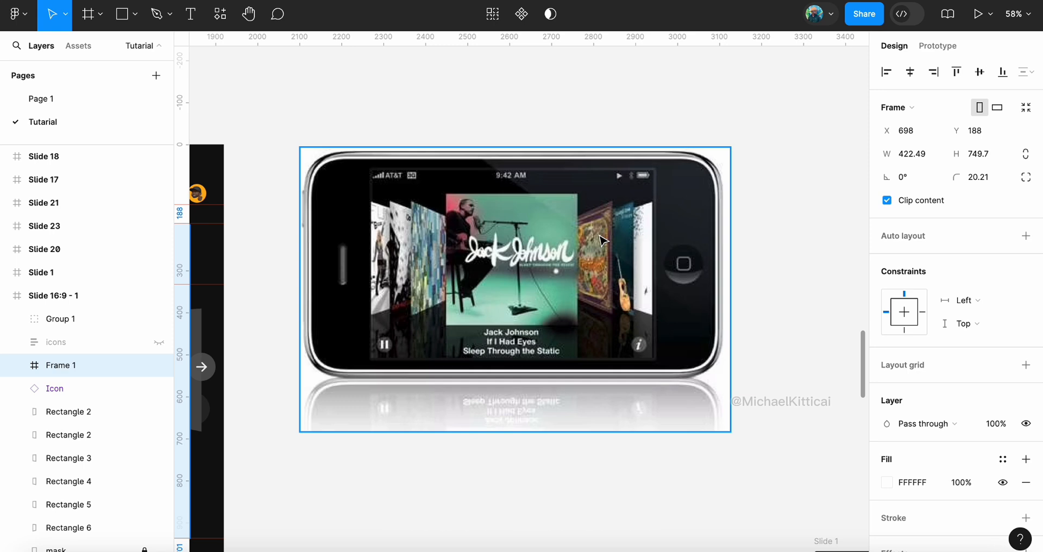
pyautogui.scroll(-5, 600, 240)
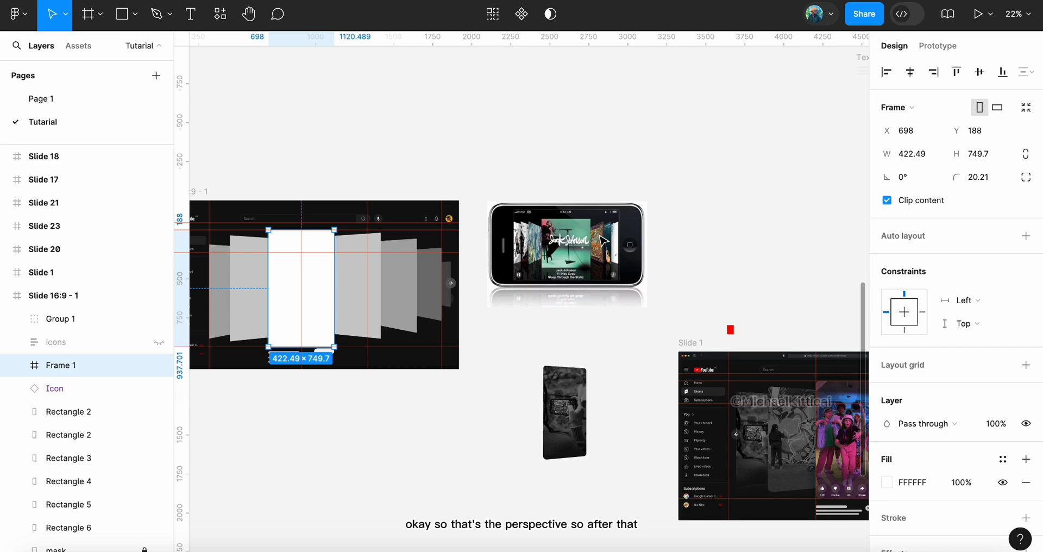
# Examine the Ref screenshot of the current YouTube Shorts page, including its video, action buttons and empty side areas
pyautogui.scroll(-1, 602, 240)
pyautogui.hscroll(1, 602, 240)
pyautogui.scroll(1, 602, 240)
pyautogui.hscroll(-3, 602, 240)
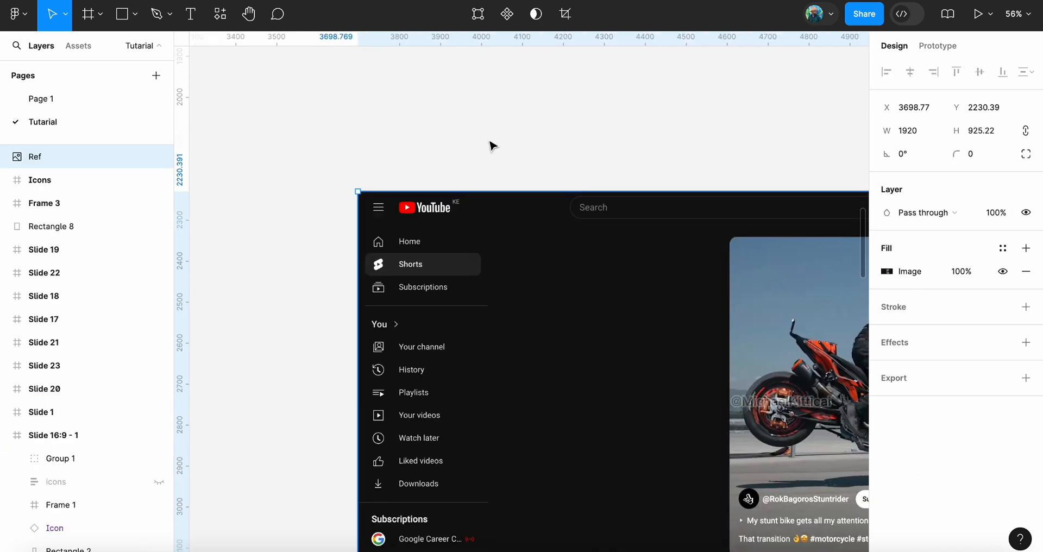
pyautogui.scroll(-3, 492, 145)
pyautogui.hscroll(3, 492, 144)
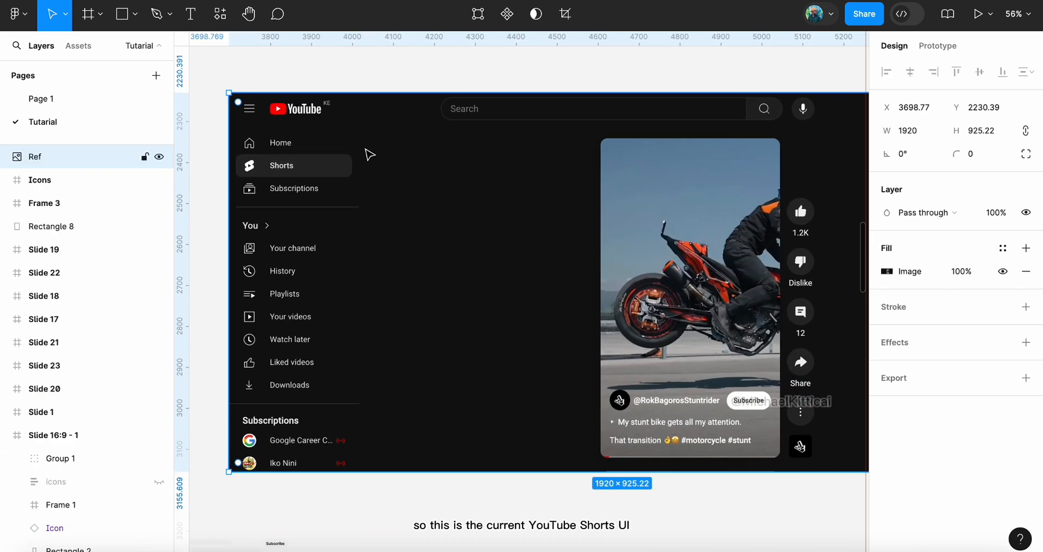
pyautogui.scroll(-2, 448, 194)
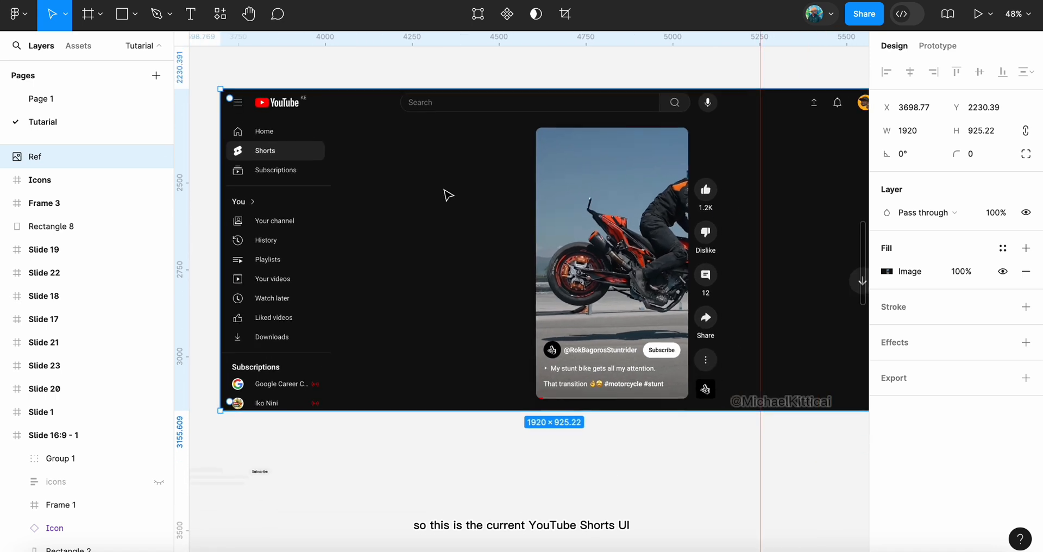
pyautogui.hscroll(2, 448, 195)
pyautogui.scroll(1, 448, 194)
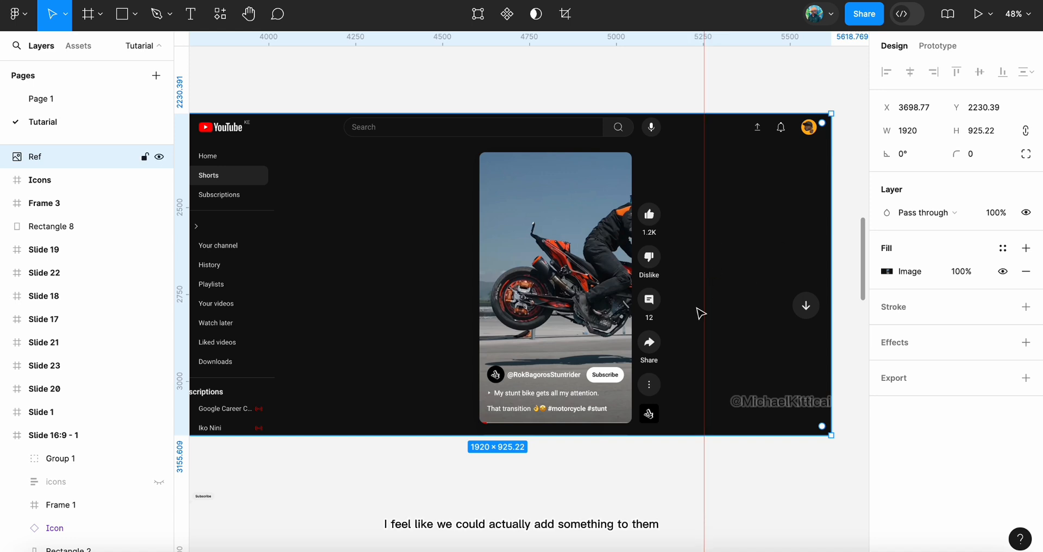
pyautogui.scroll(-1, 701, 313)
# Review the previous and upcoming video panels on both sides of the Slide 16:9 - 1 wireframe
pyautogui.scroll(-6, 701, 313)
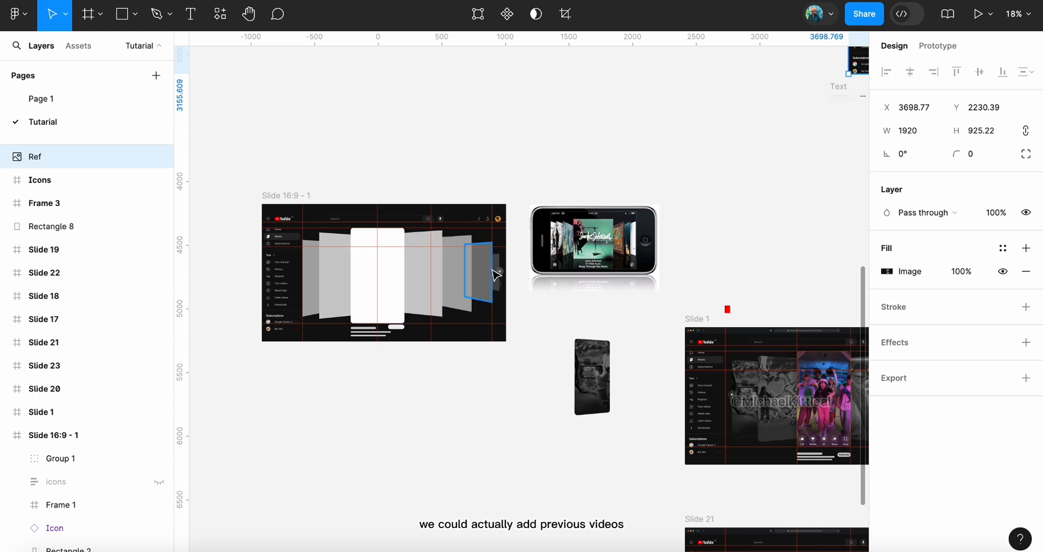
pyautogui.scroll(10, 495, 274)
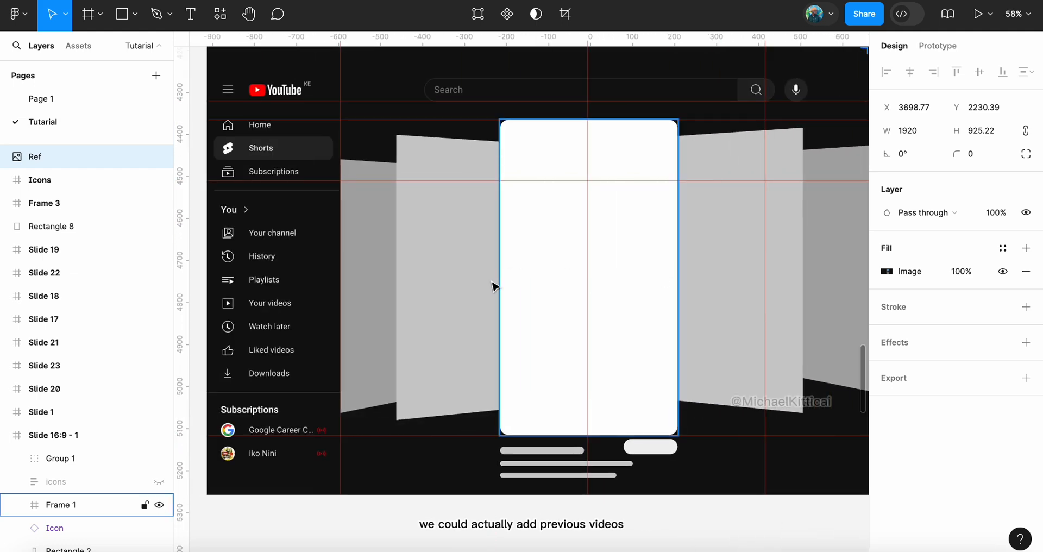
pyautogui.hscroll(5, 670, 264)
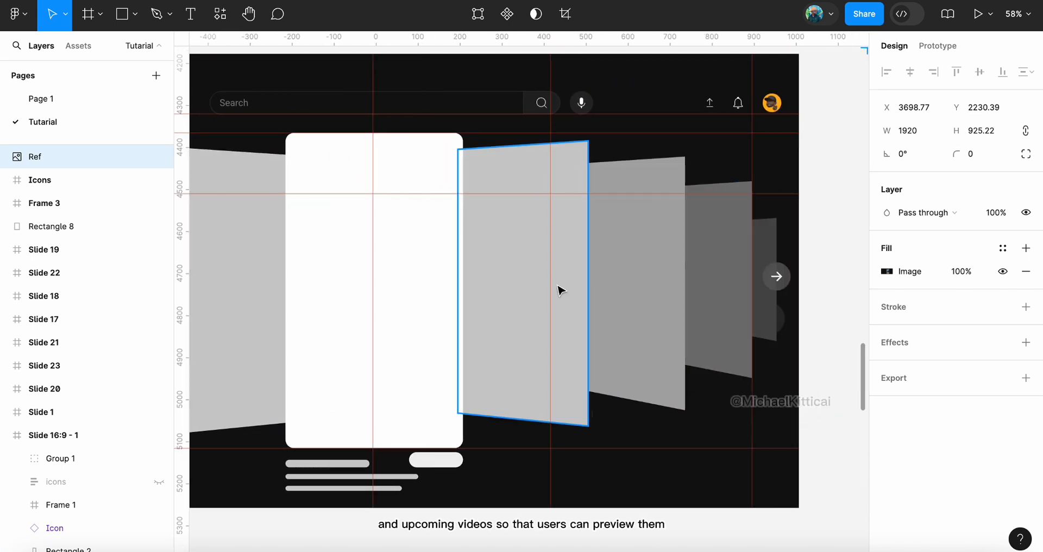
pyautogui.hscroll(5, 657, 283)
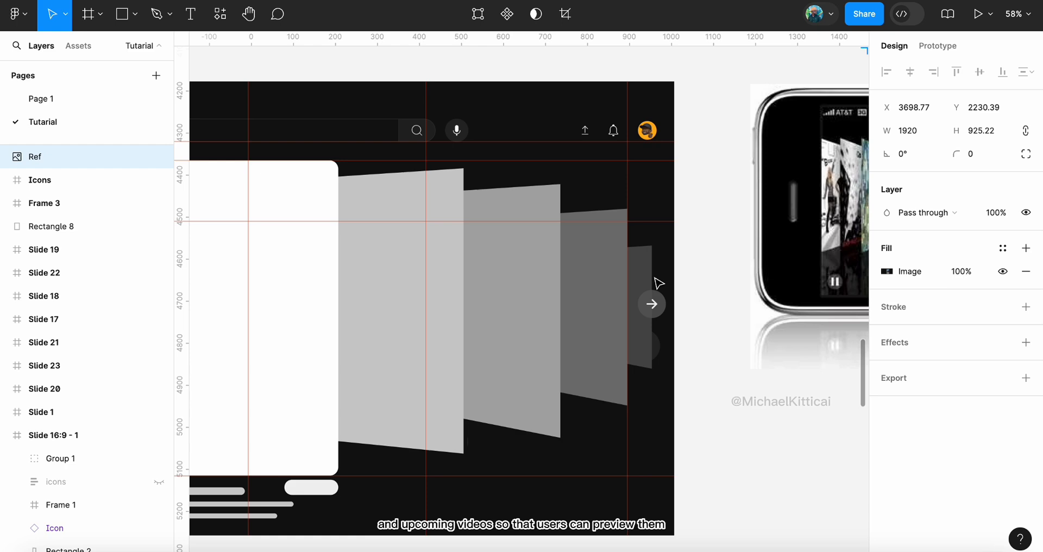
# Find Frame 4 and examine its active video card beside the two skewed cards
pyautogui.scroll(-10, 657, 283)
pyautogui.scroll(1, 657, 283)
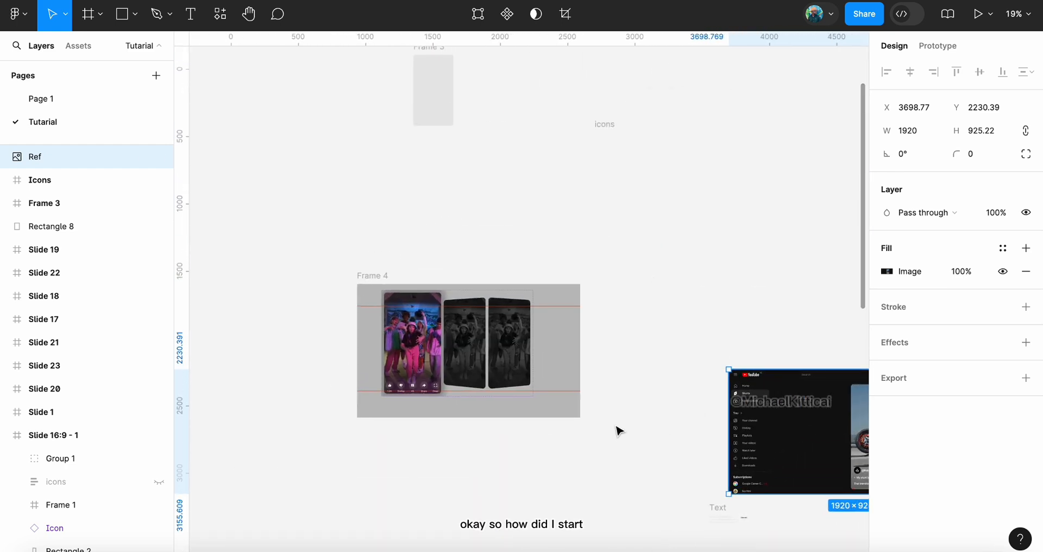
pyautogui.scroll(-5, 617, 429)
pyautogui.hscroll(2, 617, 428)
pyautogui.hscroll(-2, 617, 428)
pyautogui.scroll(5, 451, 439)
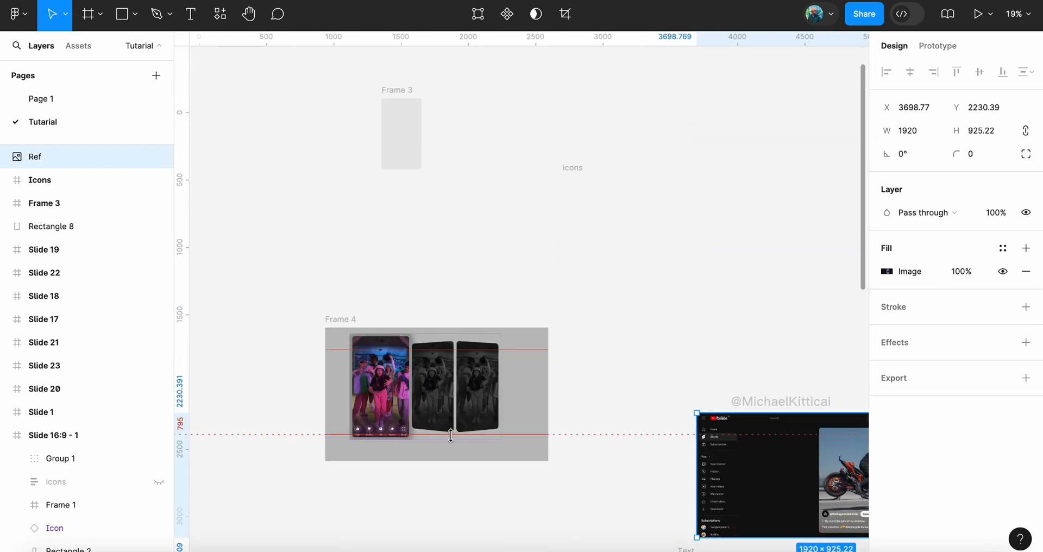
pyautogui.scroll(6, 455, 441)
pyautogui.scroll(1, 452, 441)
pyautogui.scroll(-3, 452, 442)
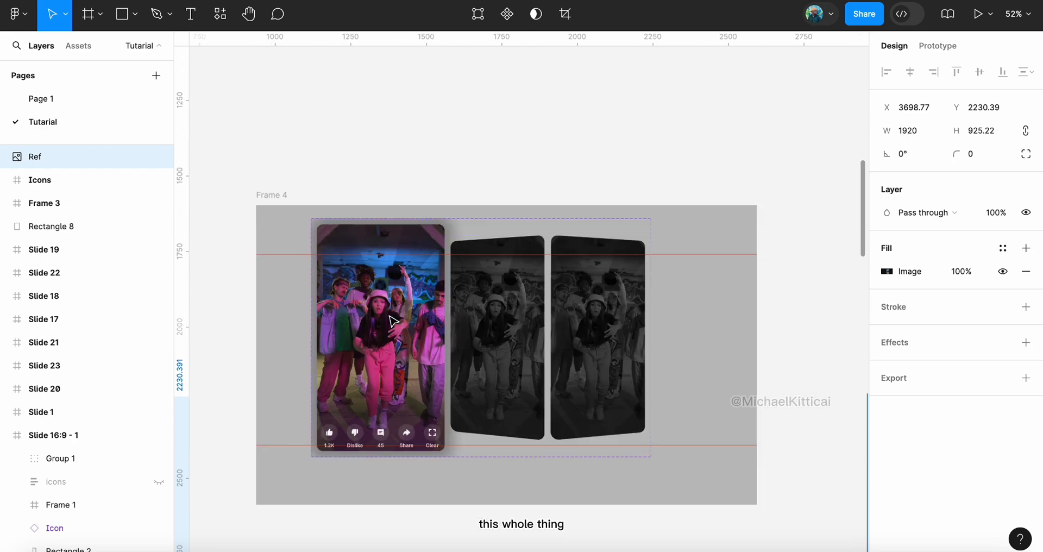
# Compare the Shorts carousel on Slide 1 with the video cards in Frame 4 that it is built from
pyautogui.scroll(-10, 392, 320)
pyautogui.hscroll(2, 392, 320)
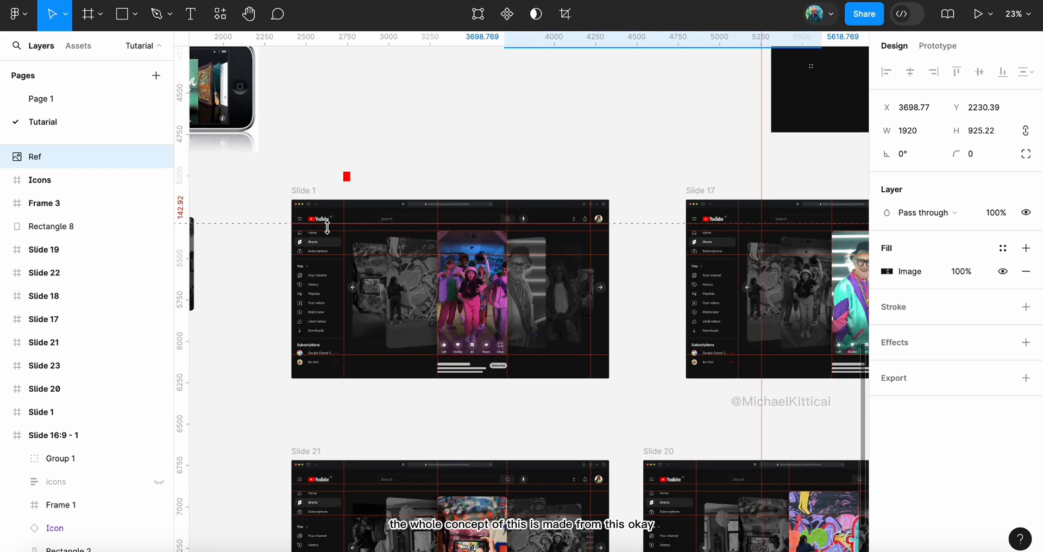
pyautogui.scroll(10, 333, 233)
pyautogui.hscroll(-4, 333, 232)
pyautogui.scroll(5, 460, 362)
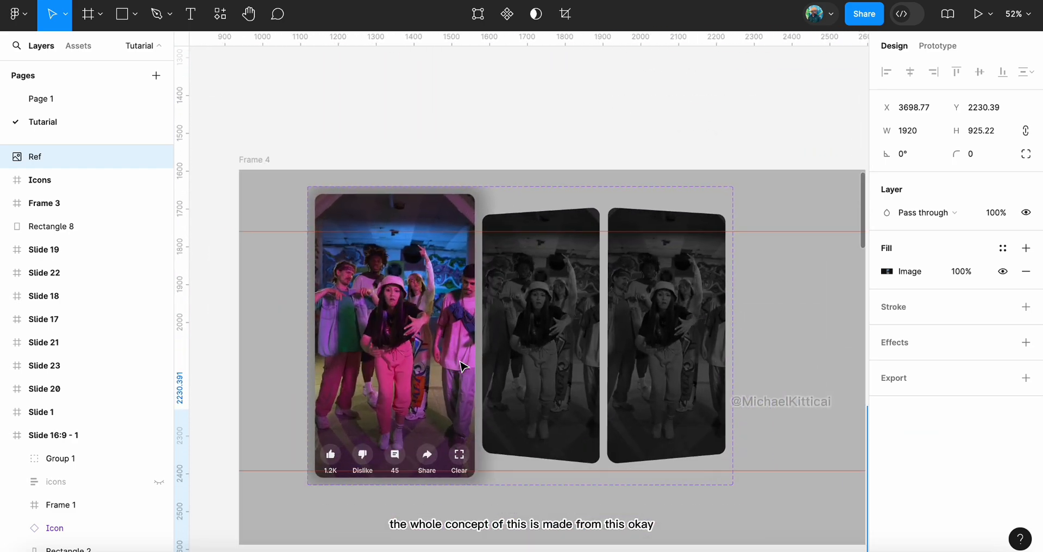
# Inspect Frame 4's Component 1 and the video fill of Rectangle 7 in its unskewed variant
pyautogui.click(422, 299)
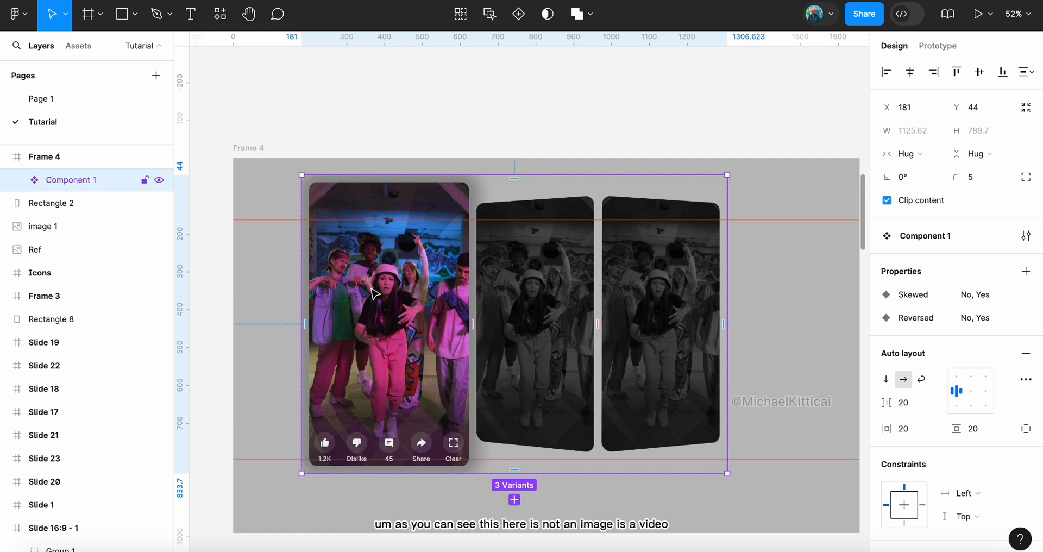
pyautogui.scroll(5, 361, 283)
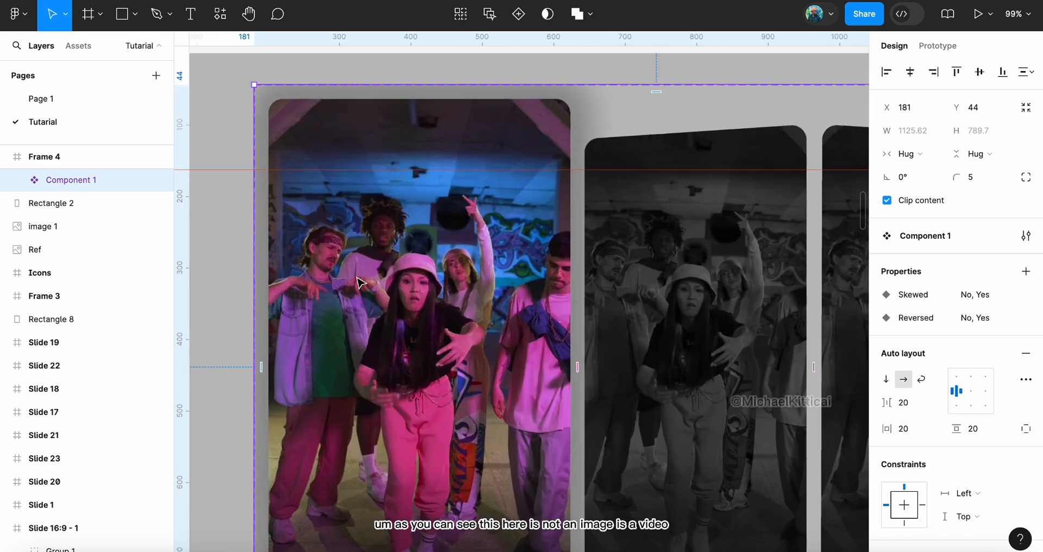
pyautogui.keyDown('ctrl'); pyautogui.click(418, 301); pyautogui.keyUp('ctrl')
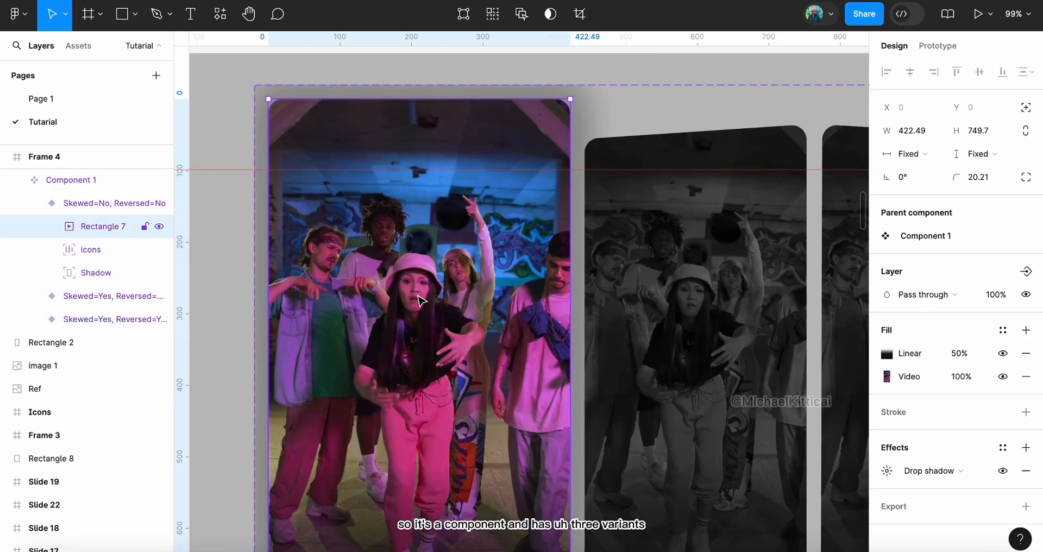
pyautogui.click(208, 100)
pyautogui.click(381, 158)
pyautogui.scroll(-5, 382, 158)
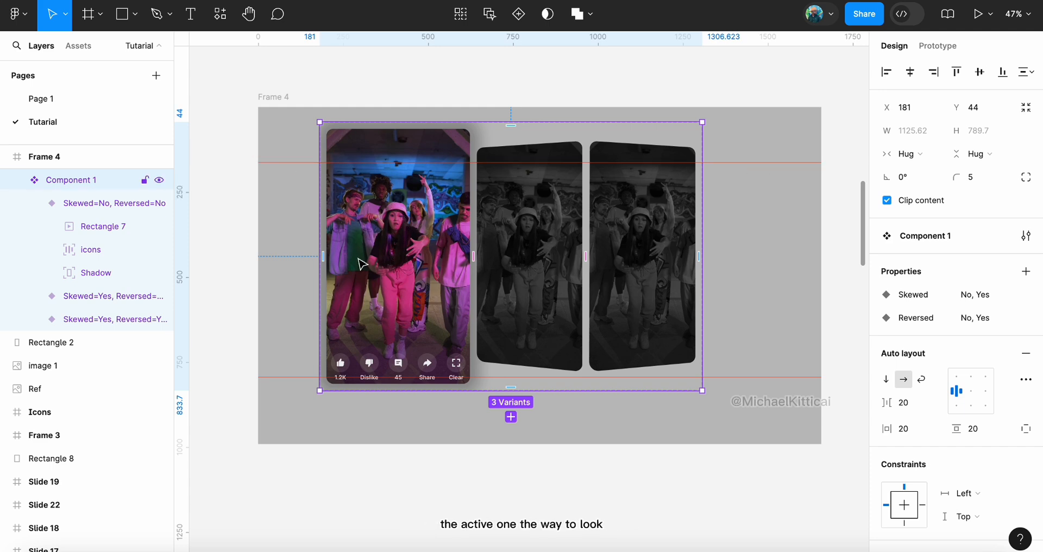
pyautogui.scroll(4, 362, 264)
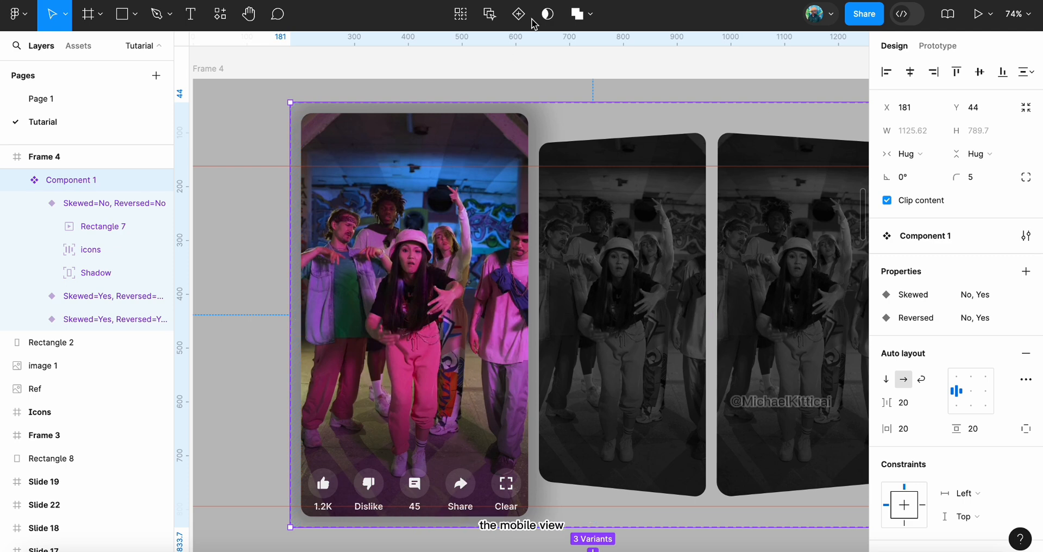
# Inspect the two skewed variants of Component 1 and their Skewed and Reversed properties
pyautogui.hscroll(5, 454, 255)
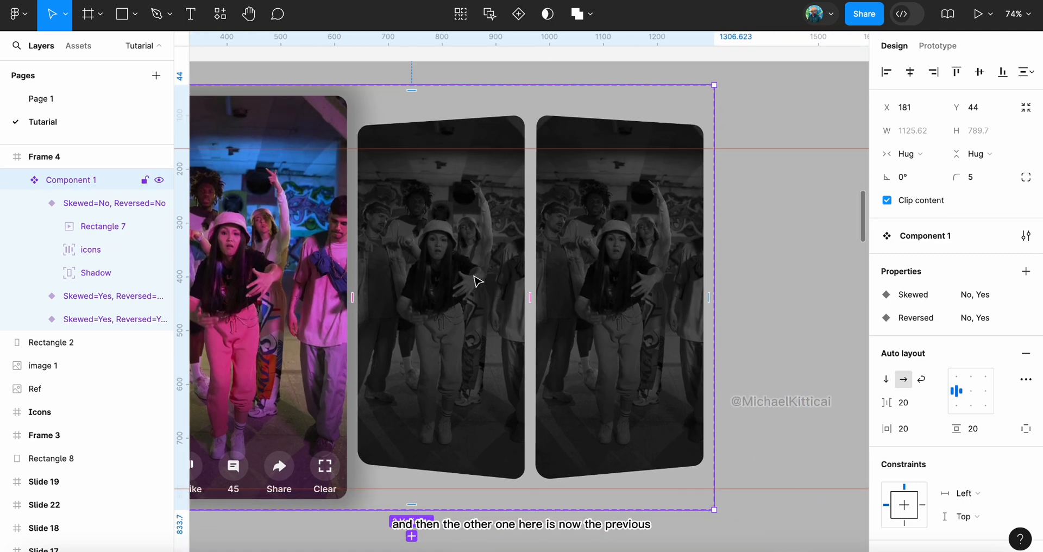
pyautogui.click(475, 279)
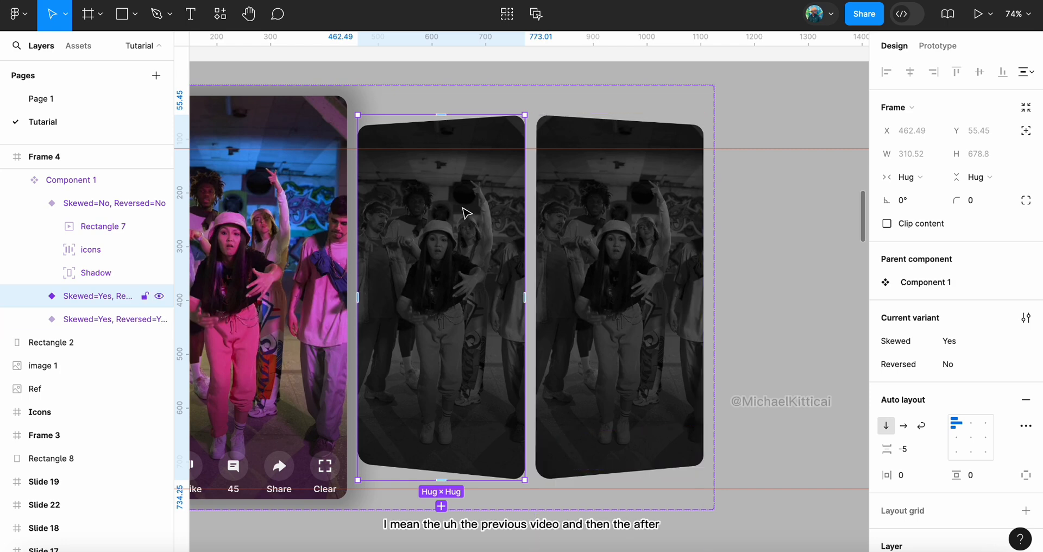
pyautogui.click(597, 252)
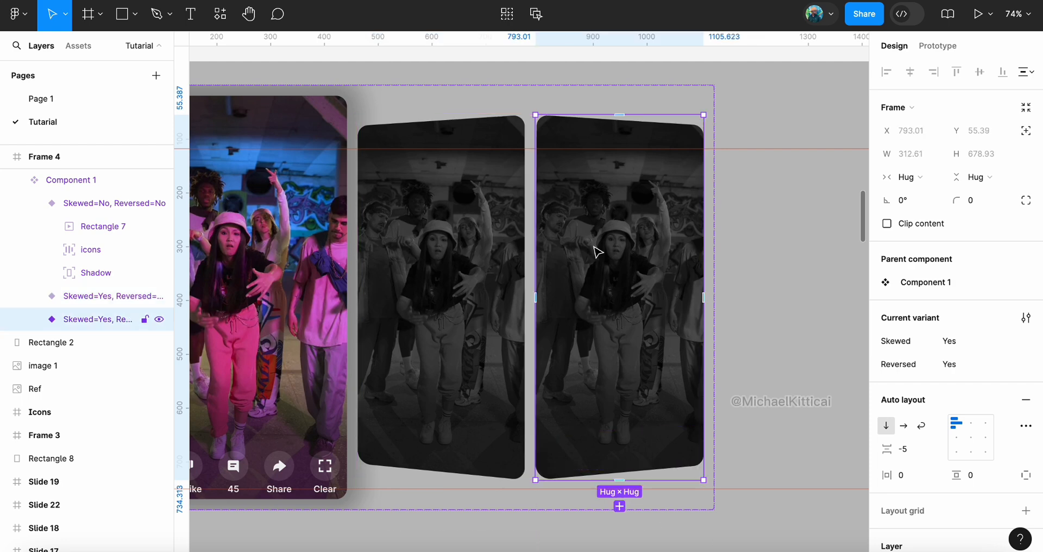
# Draw a plain rectangle of about 422 × 742 in the empty canvas area above Frame 4
pyautogui.scroll(-5, 444, 236)
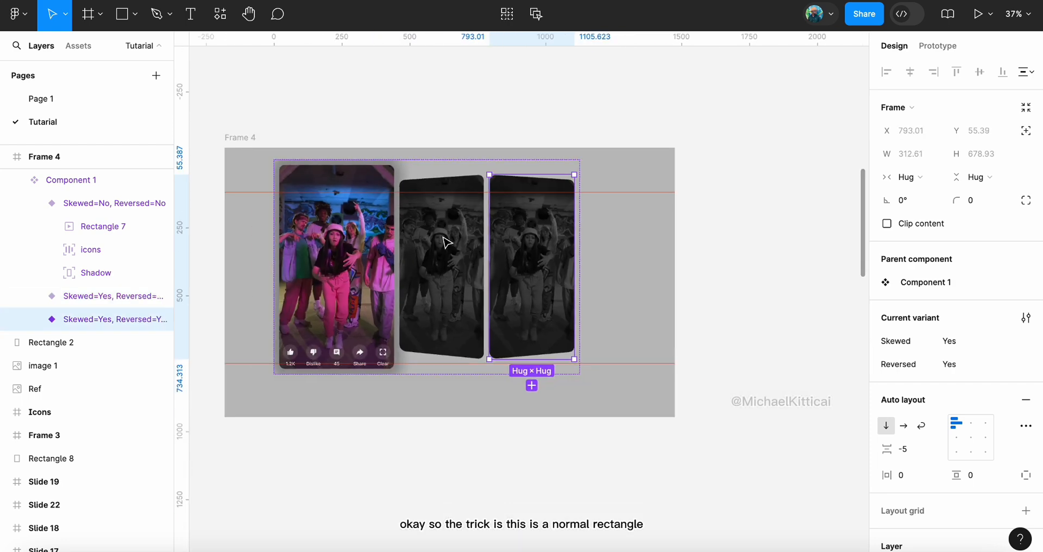
pyautogui.scroll(5, 444, 239)
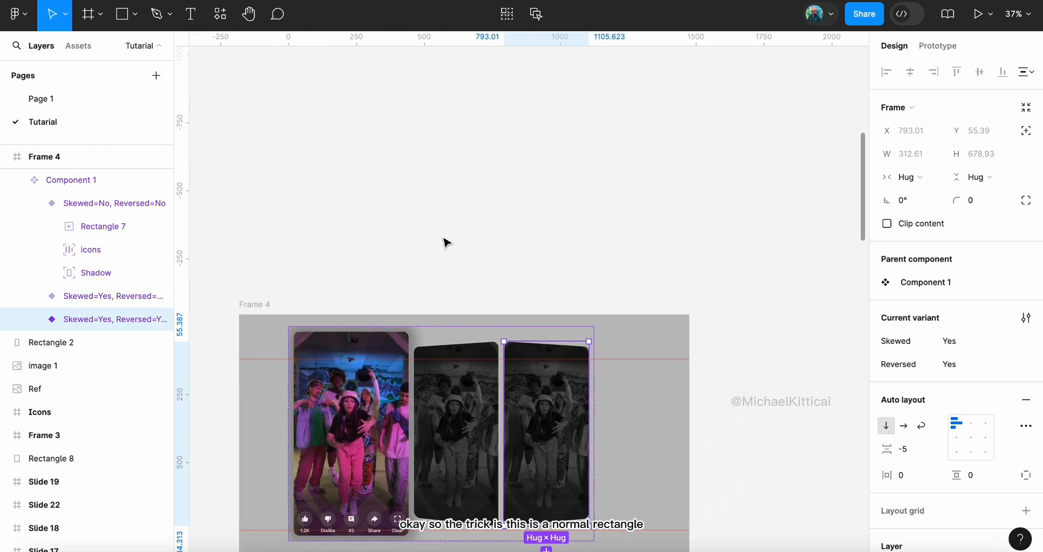
pyautogui.click(123, 14)
pyautogui.scroll(3, 451, 151)
pyautogui.moveTo(400, 121); pyautogui.dragTo(516, 324)
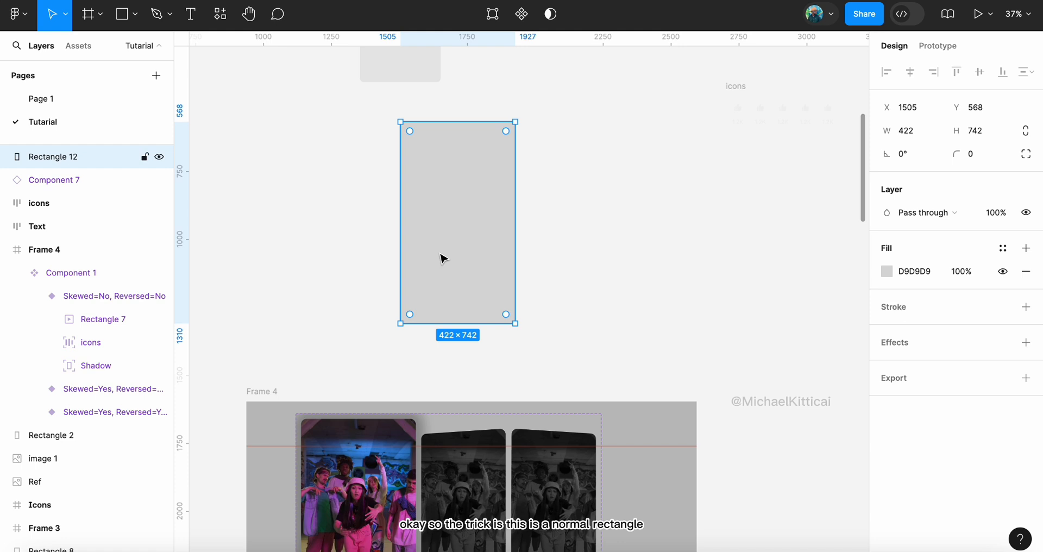
# Duplicate the plain grey rectangle and place the copy beside it on the right at X 2013, Y 568
pyautogui.scroll(3, 366, 481)
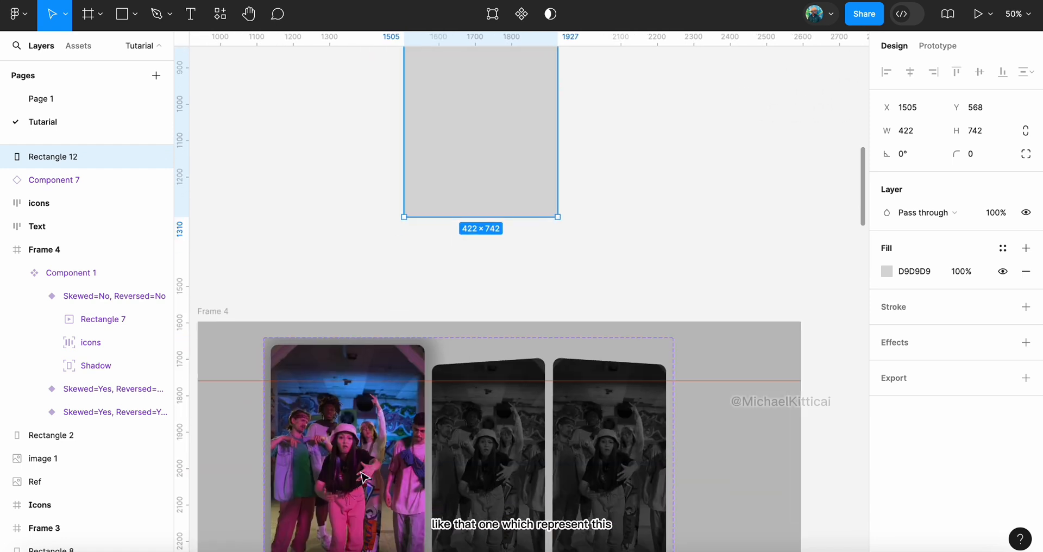
pyautogui.scroll(3, 521, 318)
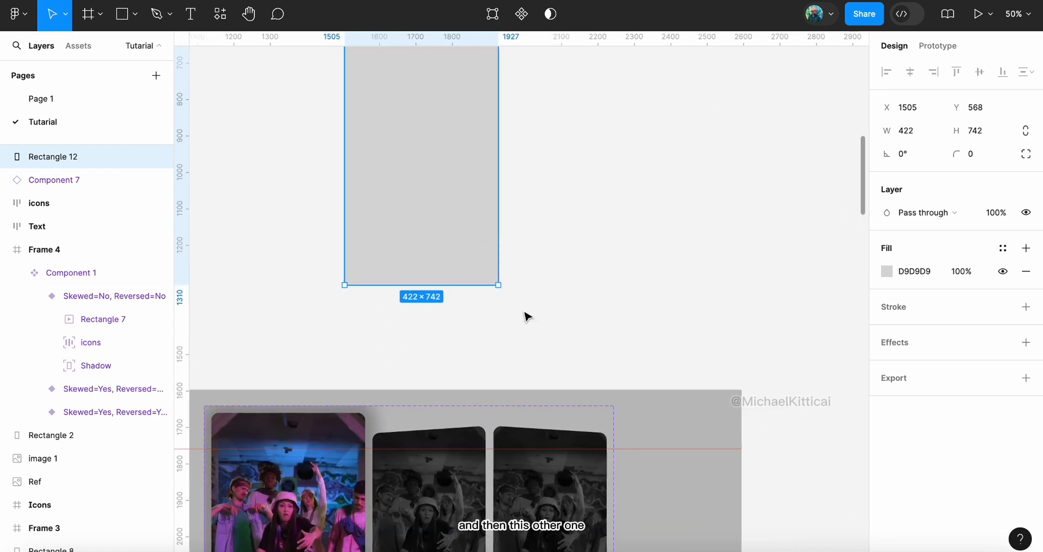
pyautogui.scroll(3, 462, 195)
pyautogui.moveTo(438, 190); pyautogui.dragTo(610, 180)
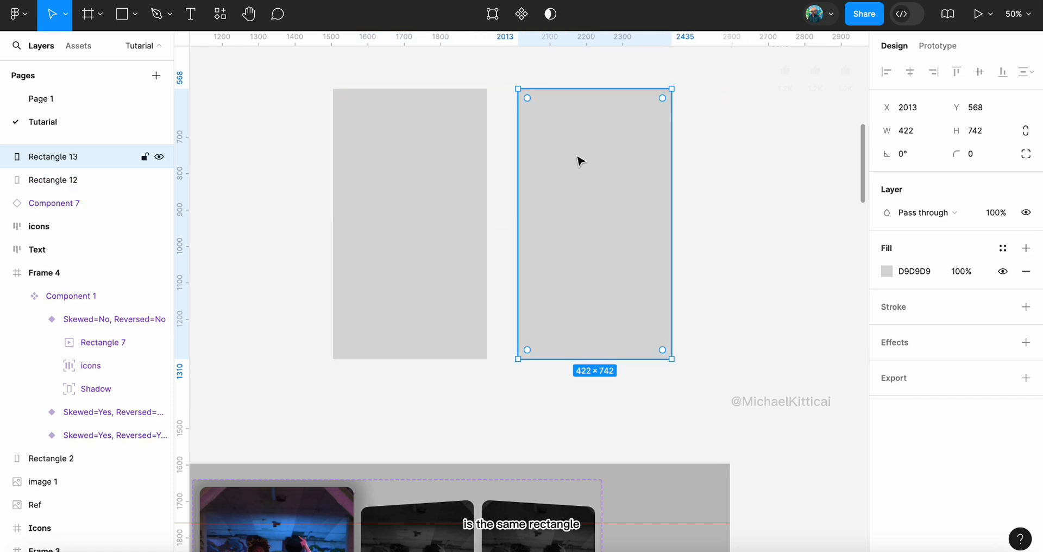
# Skew the copy by lowering its upper-left corner to Y 623 and raising its lower-left corner to about Y 1235
pyautogui.doubleClick(580, 138)
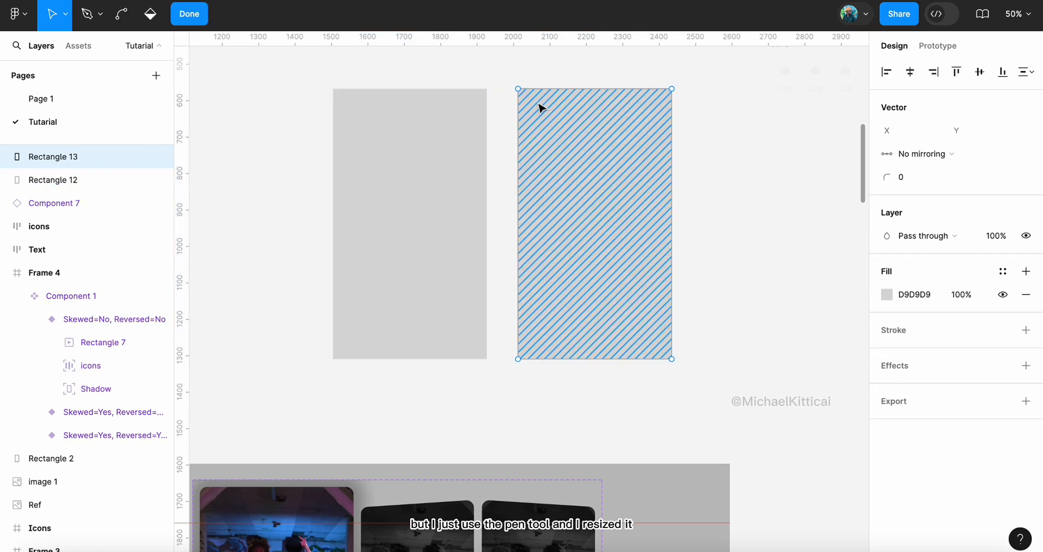
pyautogui.moveTo(519, 90); pyautogui.dragTo(518, 109)
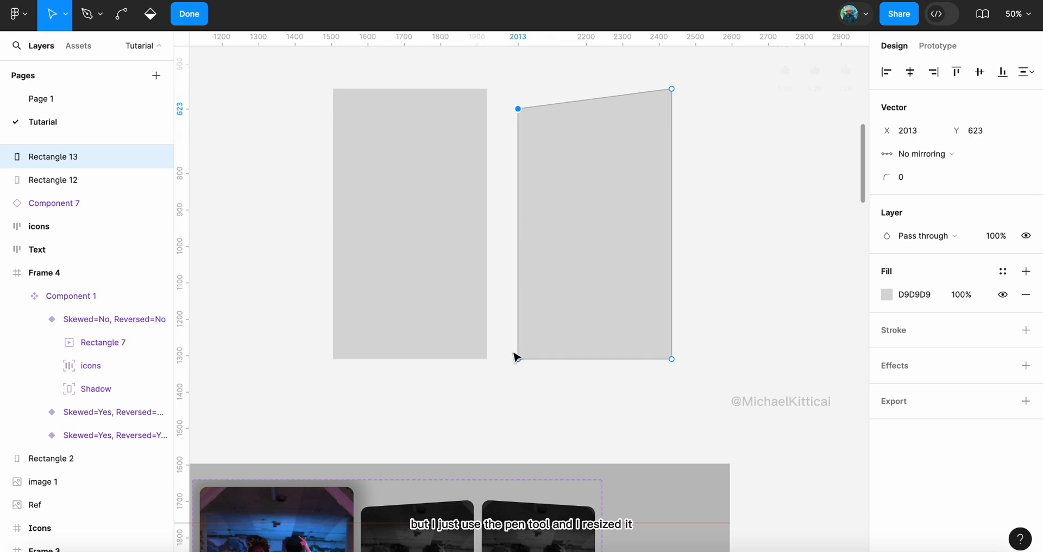
pyautogui.moveTo(518, 360); pyautogui.dragTo(518, 332)
pyautogui.click(198, 15)
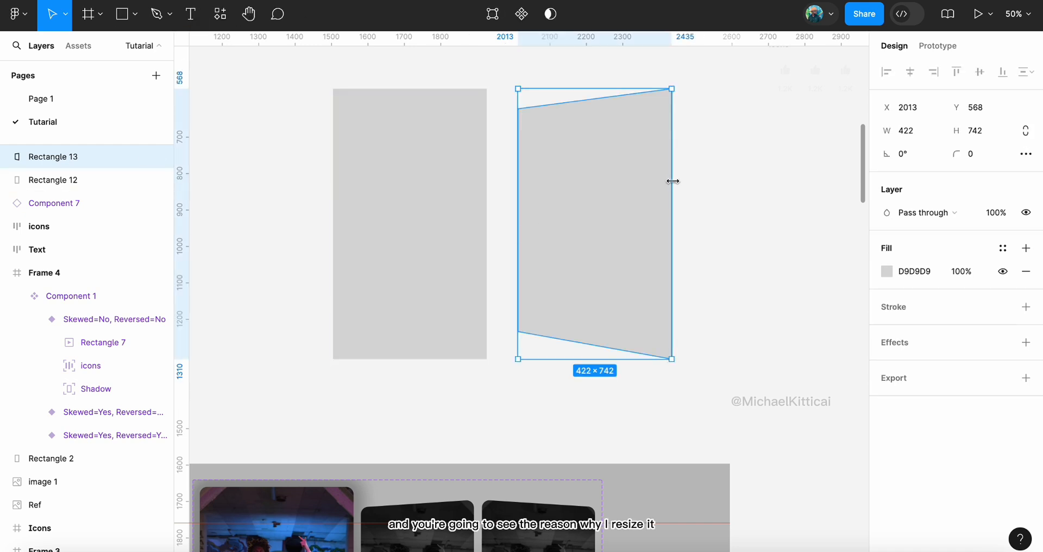
# Compare Frame 4's skewed, non-reversed variant with the skewed grey rectangle above it
pyautogui.scroll(-5, 673, 177)
pyautogui.scroll(-4, 677, 179)
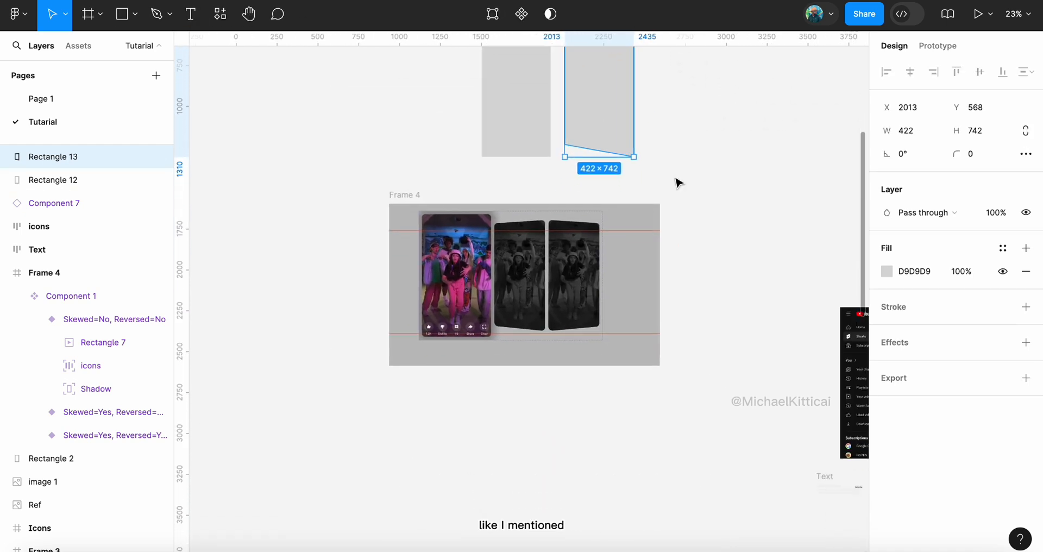
pyautogui.click(527, 271)
pyautogui.click(526, 267)
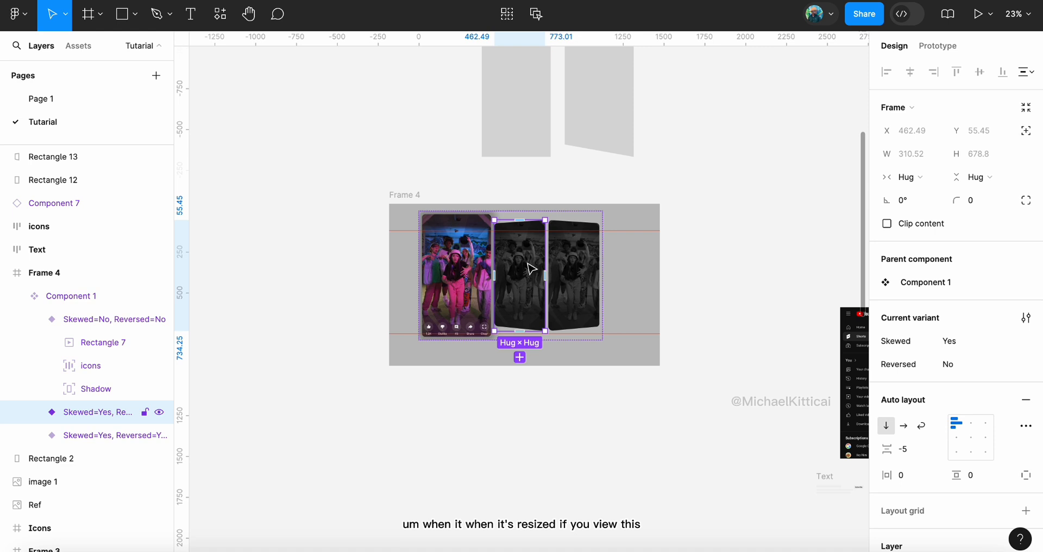
pyautogui.scroll(2, 529, 267)
pyautogui.hscroll(2, 530, 267)
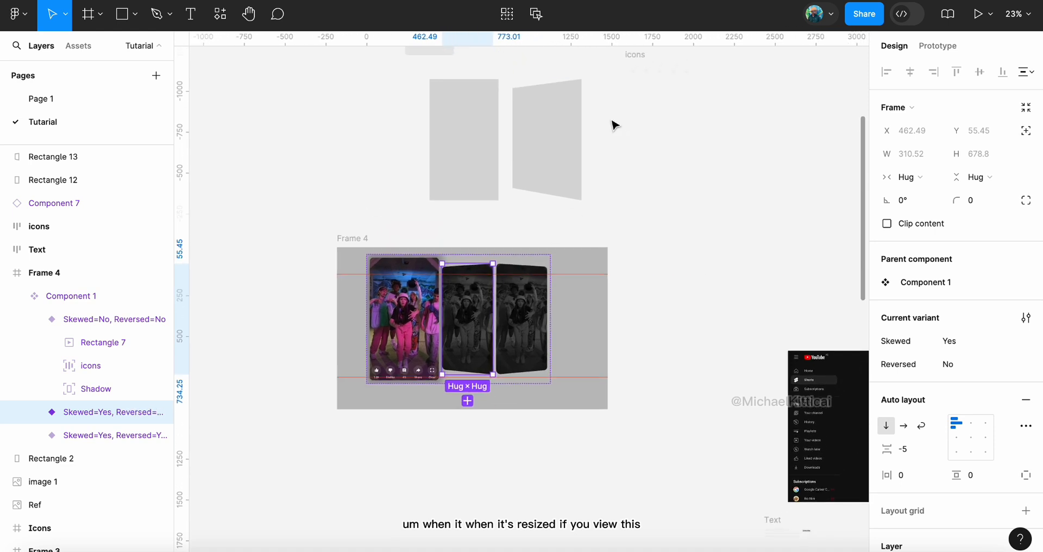
# Compare the plain grey rectangle with its skewed copy to study how the slanted edges suggest perspective
pyautogui.click(564, 127)
pyautogui.scroll(5, 494, 165)
pyautogui.click(396, 177)
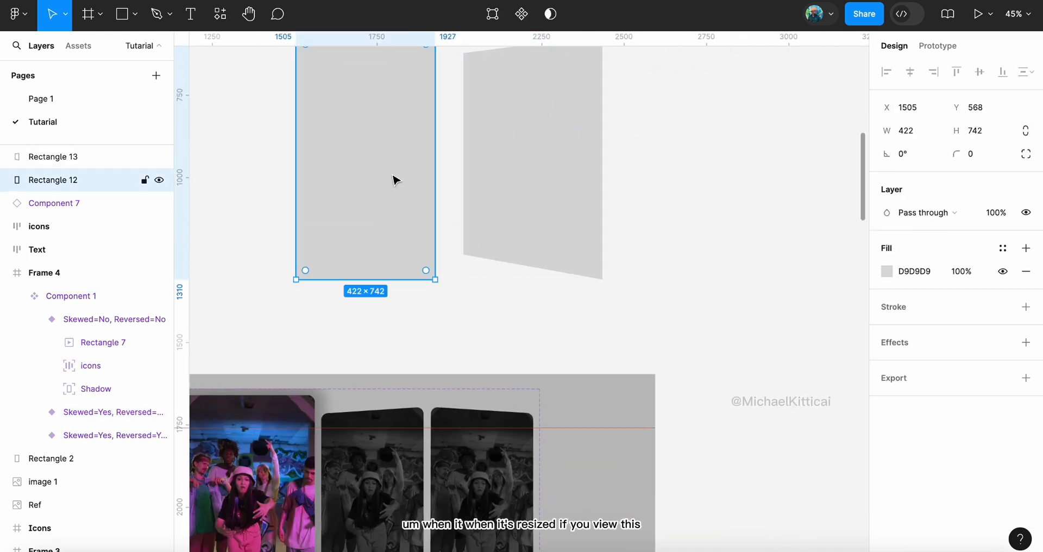
pyautogui.scroll(2, 396, 177)
pyautogui.hscroll(-1, 396, 177)
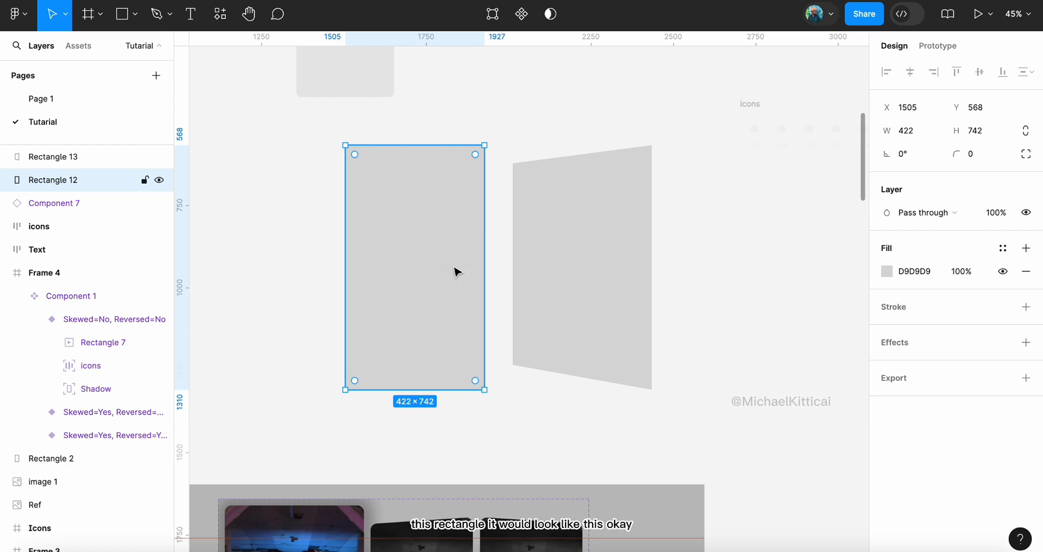
pyautogui.click(565, 234)
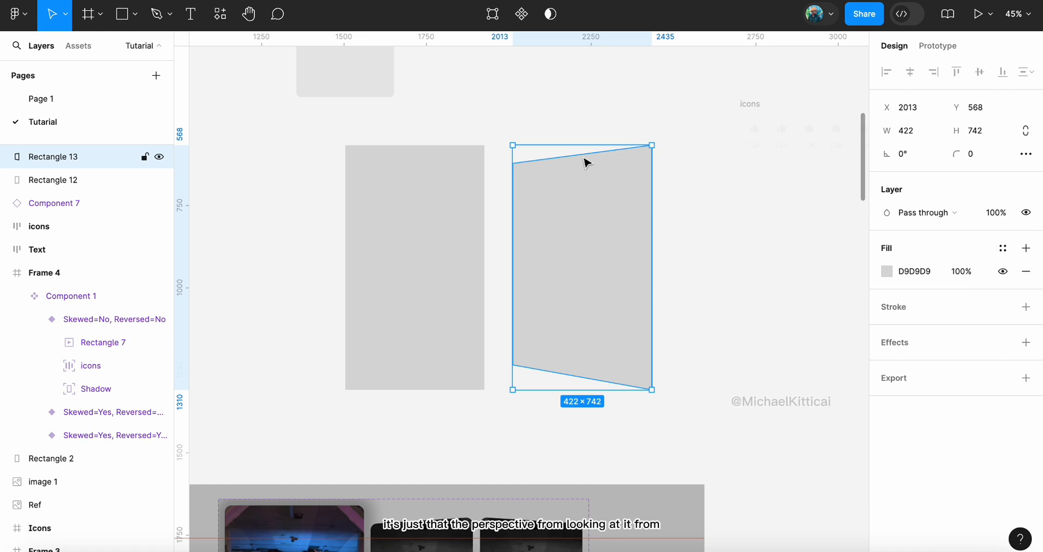
pyautogui.press('Escape')
pyautogui.click(548, 179)
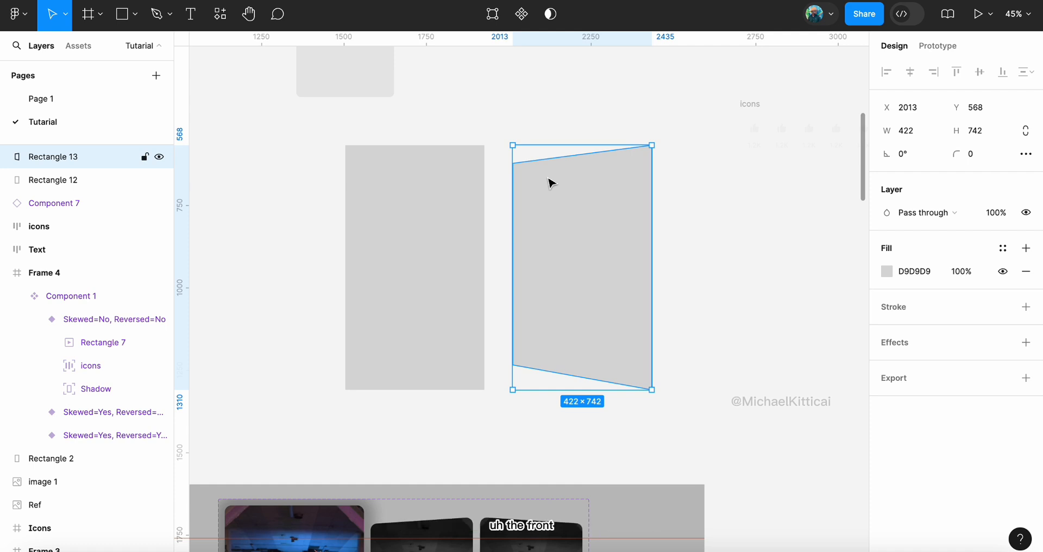
pyautogui.click(557, 140)
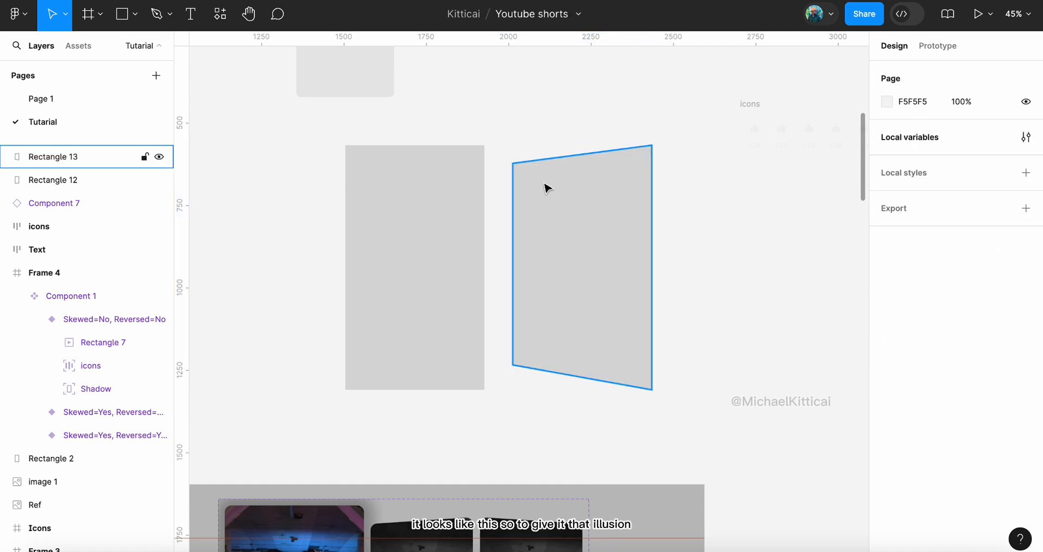
# Review the skewed video cards in Frame 4 against the two grey rectangles above them
pyautogui.scroll(-5, 545, 187)
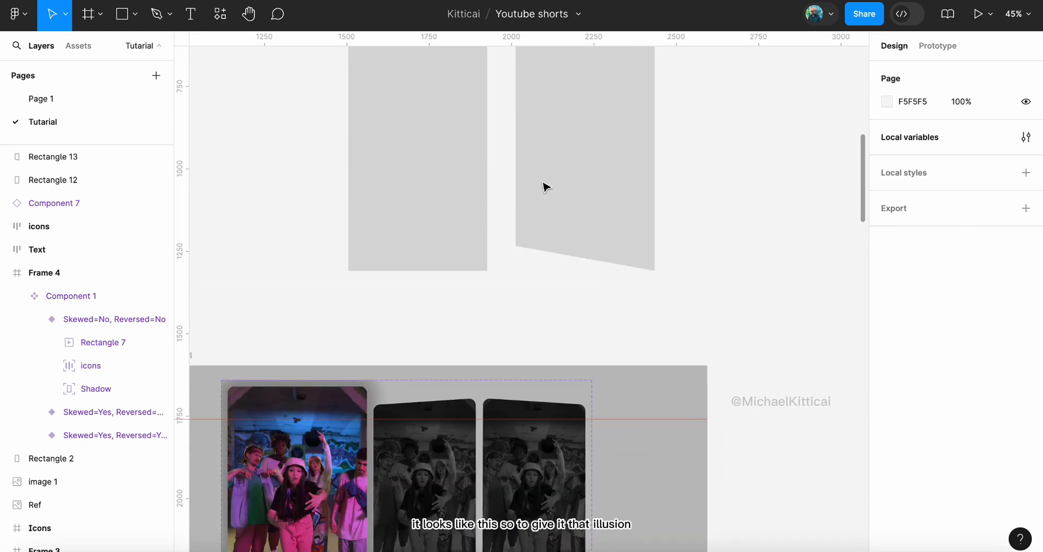
pyautogui.scroll(-1, 522, 385)
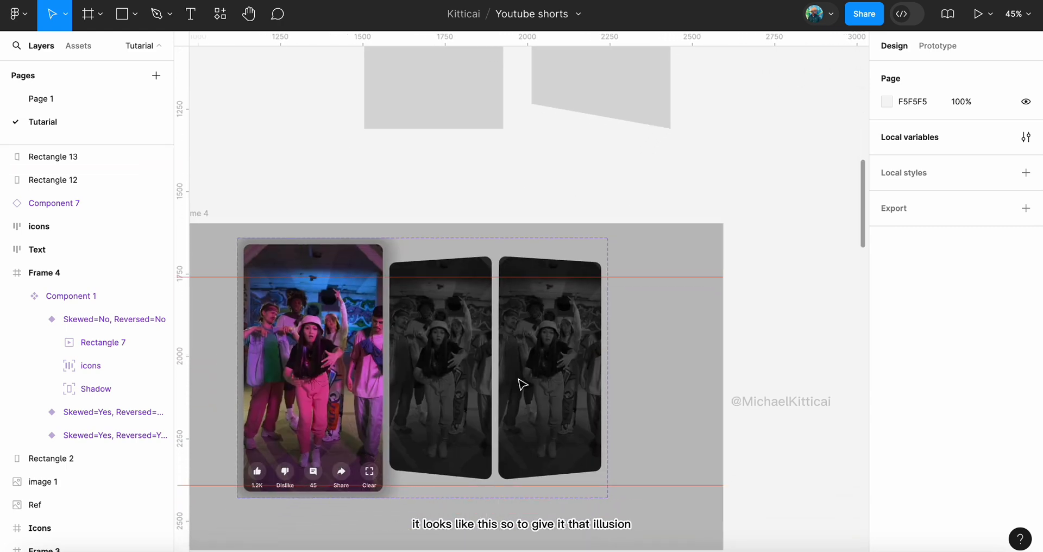
pyautogui.scroll(3, 520, 384)
pyautogui.scroll(2, 549, 245)
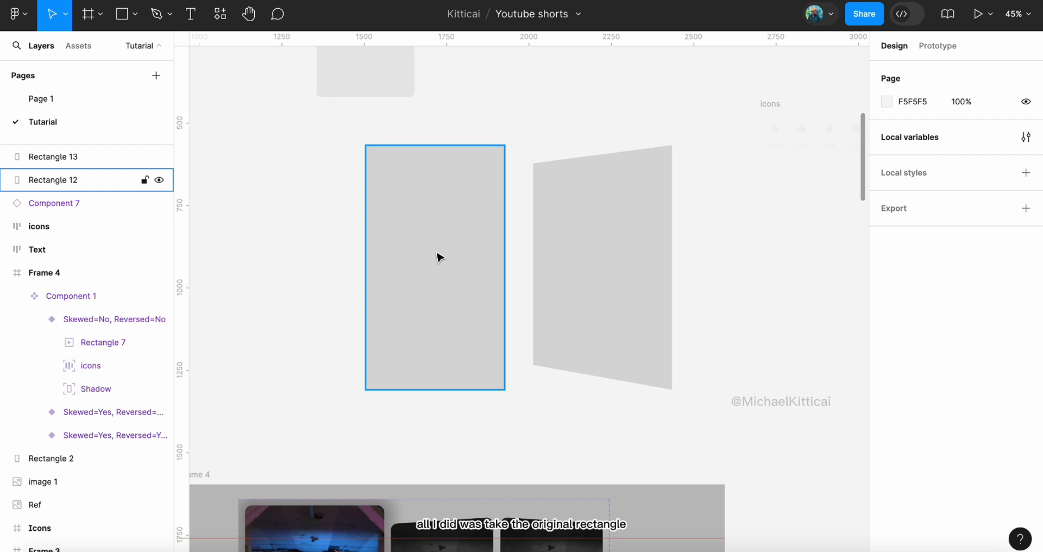
# Steepen the skewed grey rectangle's slant by slightly lowering its upper-left corner and raising its lower-left corner
pyautogui.click(440, 257)
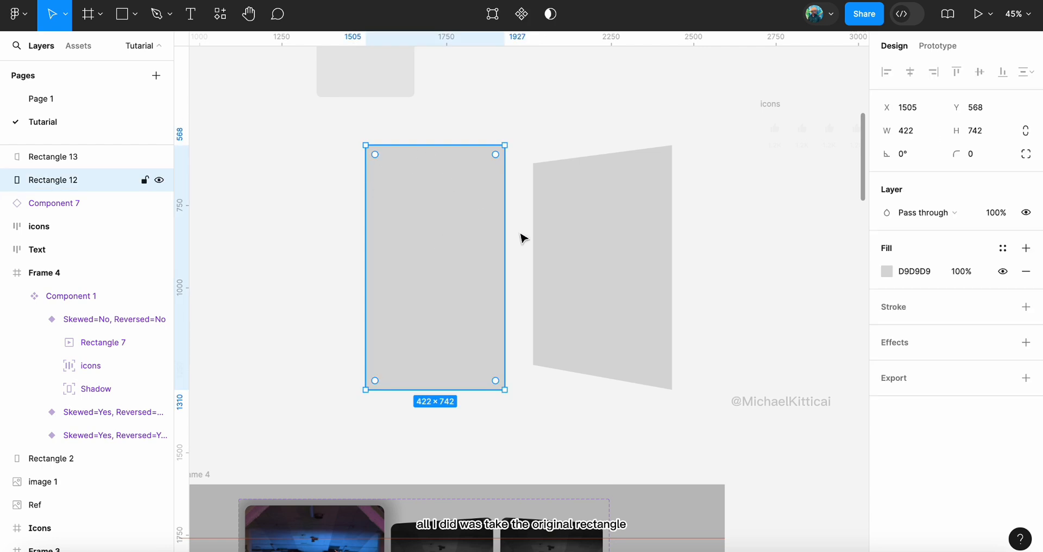
pyautogui.click(549, 230)
pyautogui.doubleClick(549, 230)
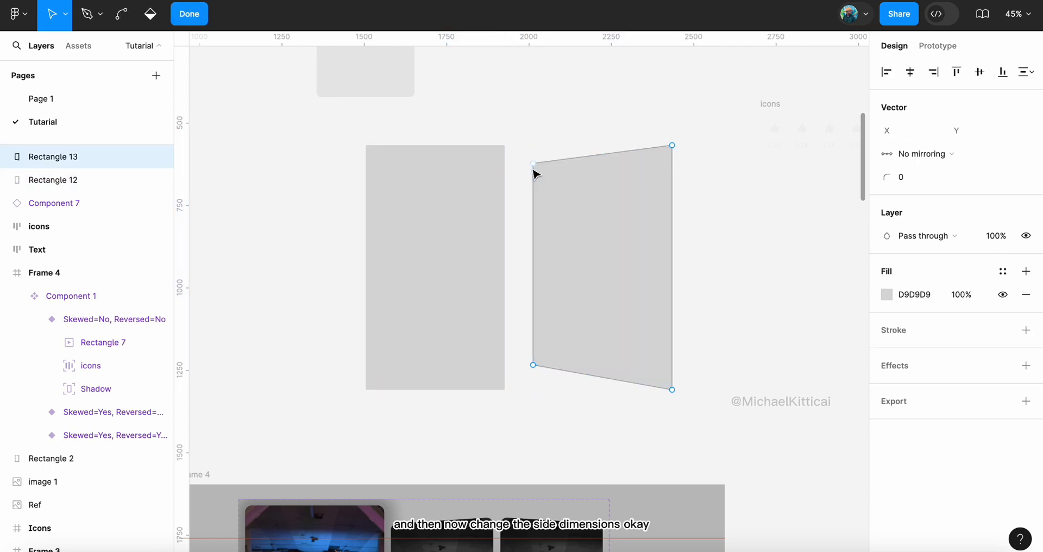
pyautogui.moveTo(533, 165)
pyautogui.mouseDown()
pyautogui.moveTo(540, 177)
pyautogui.moveTo(534, 168)
pyautogui.mouseUp()
pyautogui.moveTo(533, 365); pyautogui.dragTo(532, 355)
pyautogui.click(189, 13)
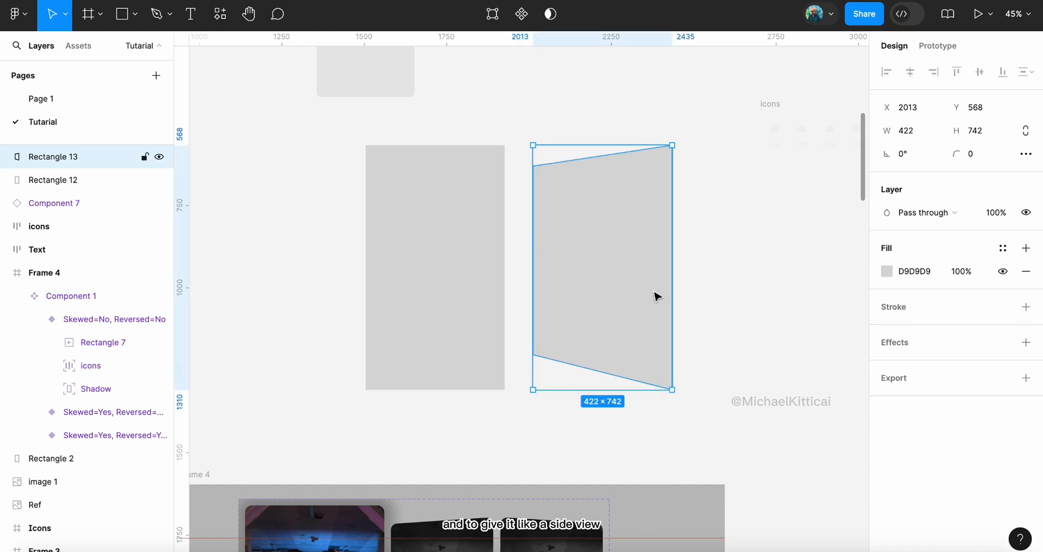
pyautogui.click(766, 246)
# Duplicate the skewed rectangle beside the original at X 2595, Y 568 and flip the copy horizontally
pyautogui.hscroll(5, 763, 245)
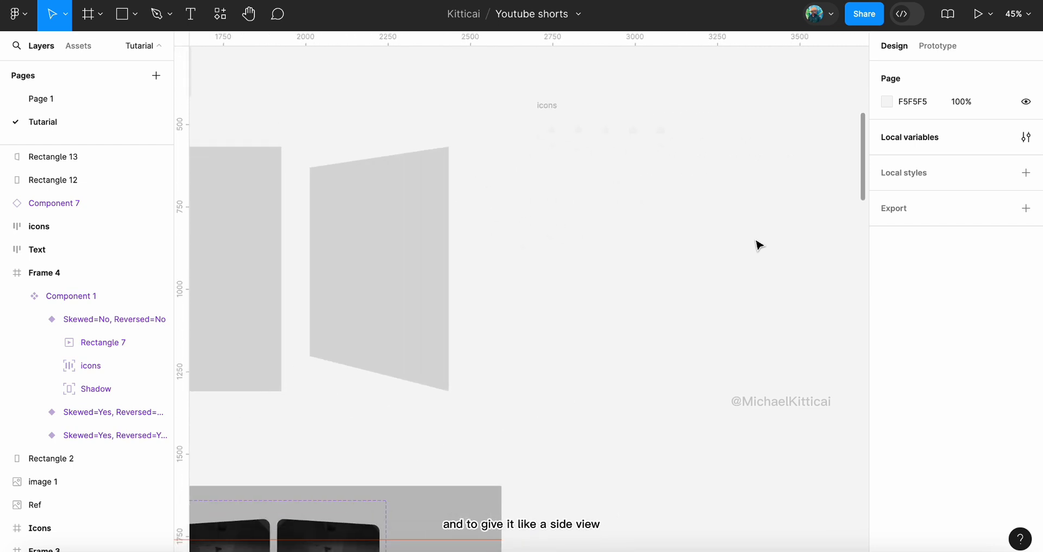
pyautogui.click(424, 250)
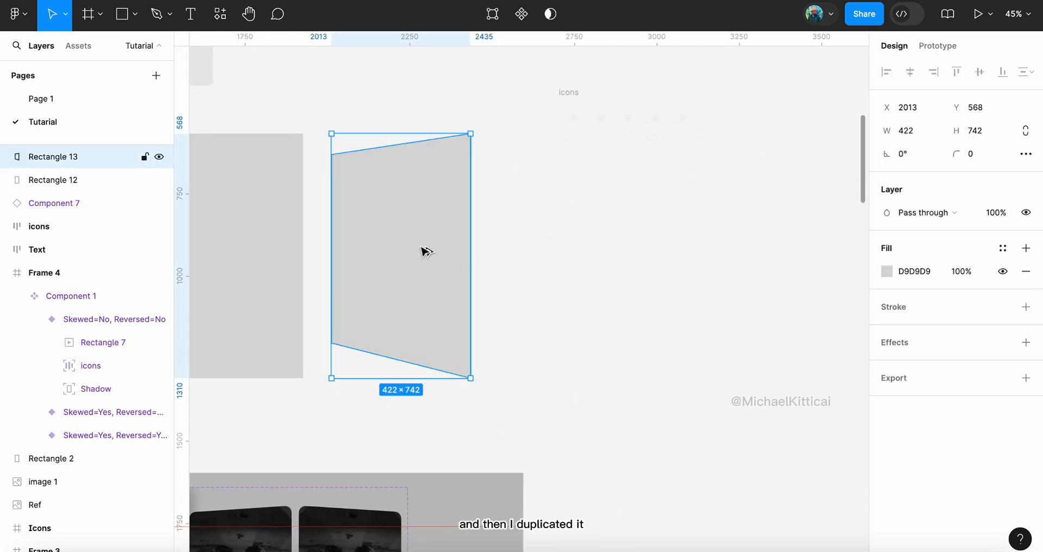
pyautogui.moveTo(423, 249); pyautogui.dragTo(617, 243)
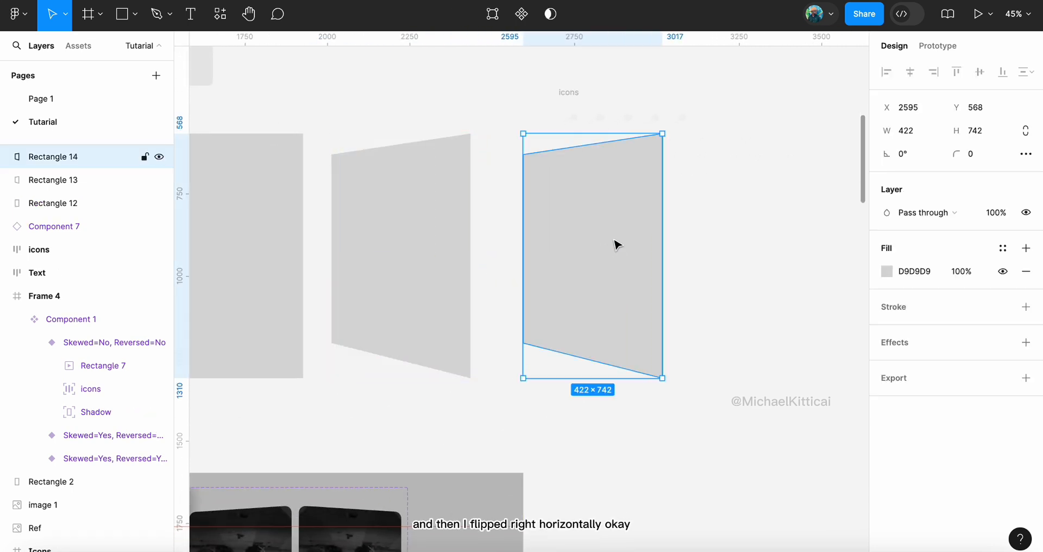
pyautogui.rightClick(614, 240)
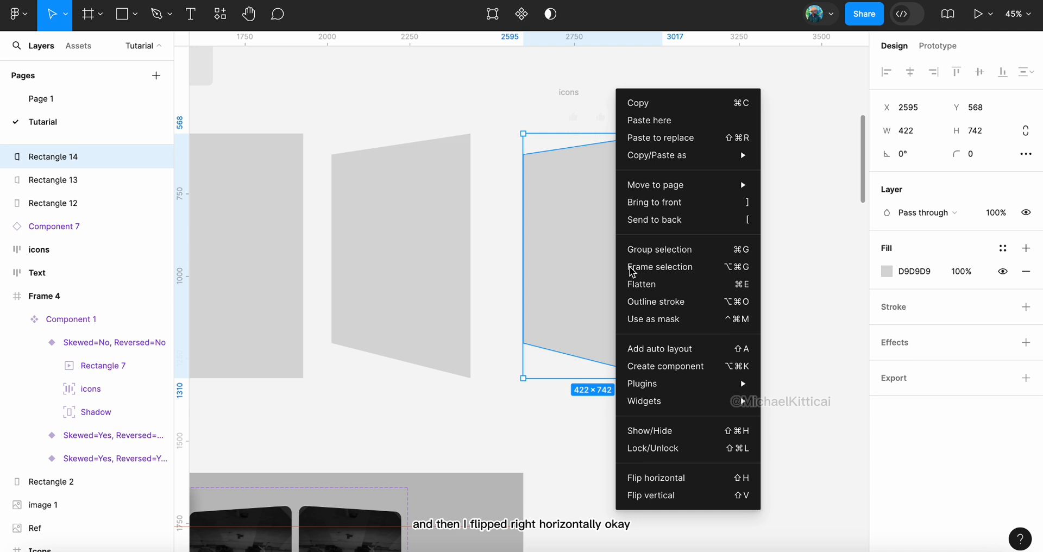
pyautogui.click(660, 480)
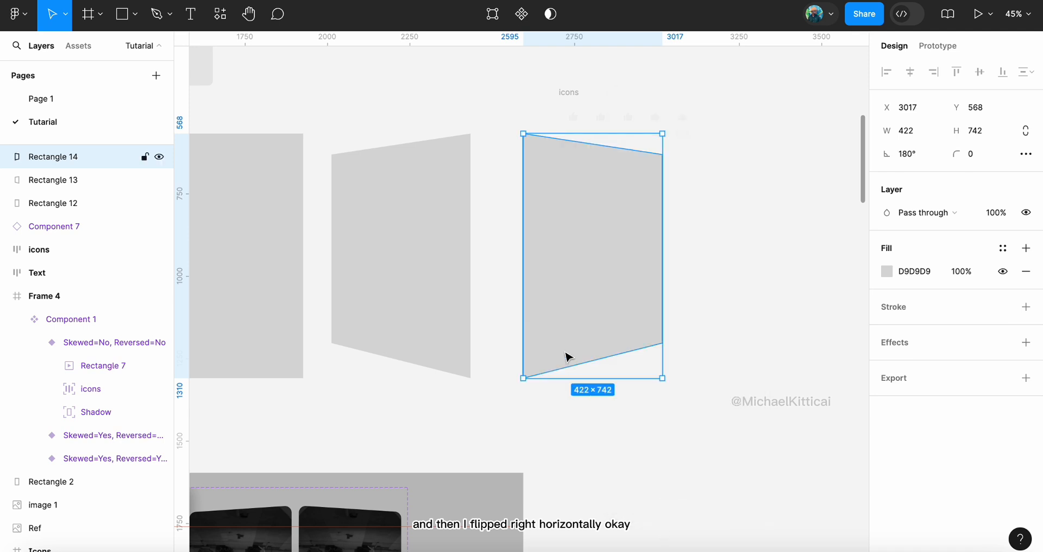
# Move the icons frame out of the way and place the plain rectangle between the two skewed ones at X 2474, Y 568
pyautogui.moveTo(578, 325); pyautogui.dragTo(676, 323)
pyautogui.scroll(-3, 356, 269)
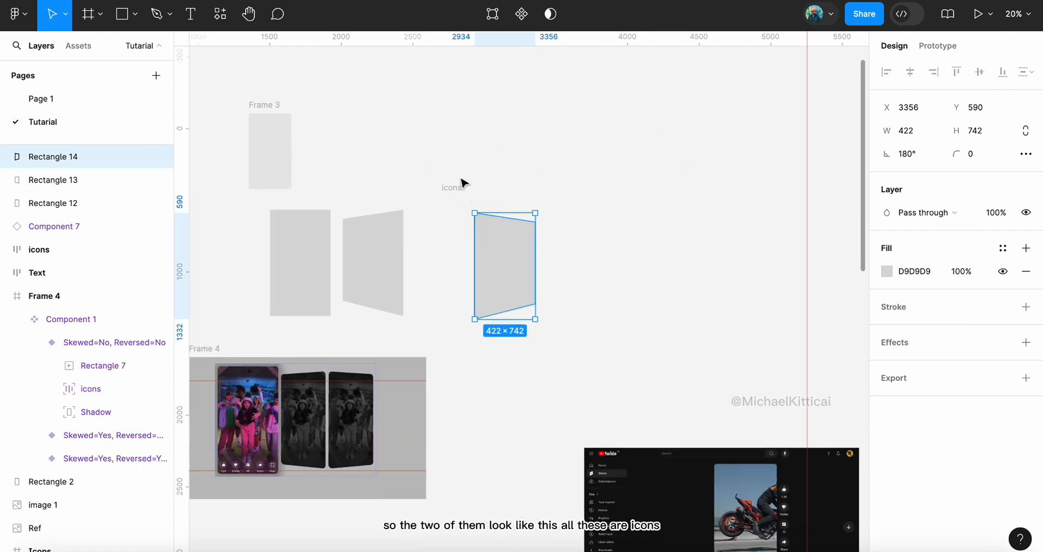
pyautogui.moveTo(456, 189); pyautogui.dragTo(666, 491)
pyautogui.moveTo(298, 249); pyautogui.dragTo(438, 250)
pyautogui.scroll(4, 438, 251)
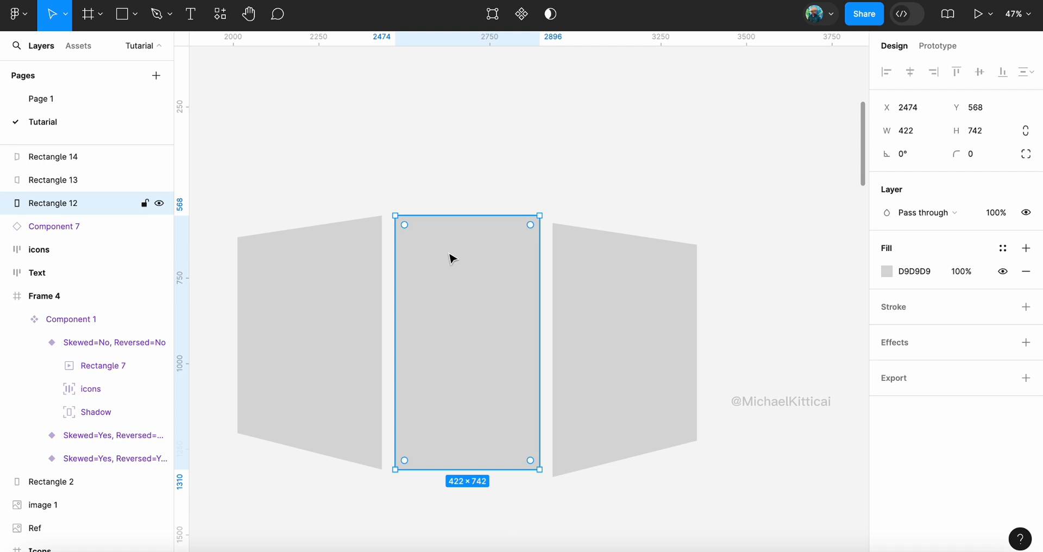
# Swap the skewed rectangles around the plain one, placing the flipped copy on its left at X 2450 and the other at X 2920, both at Y 568
pyautogui.moveTo(619, 289); pyautogui.dragTo(228, 244)
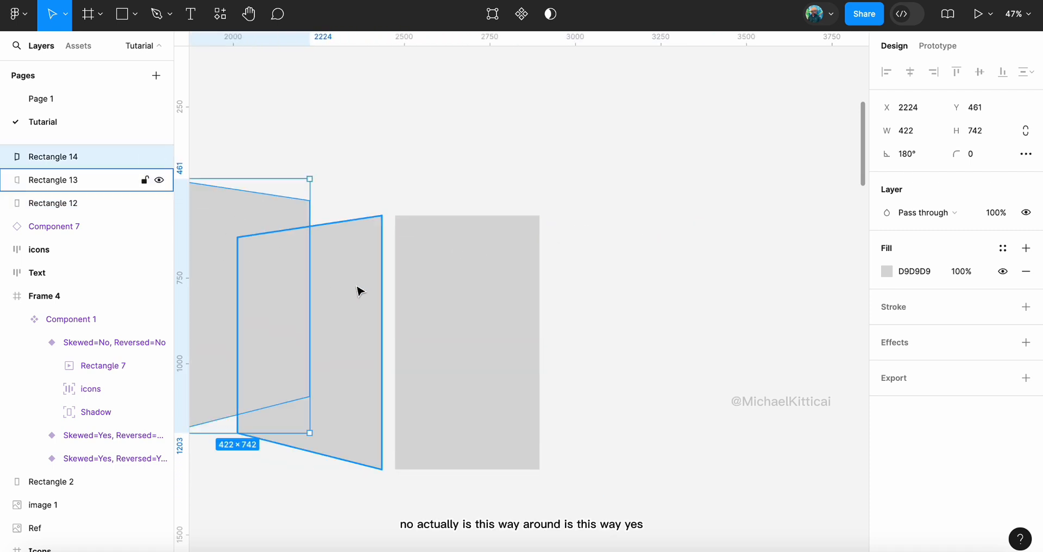
pyautogui.moveTo(356, 291); pyautogui.dragTo(668, 291)
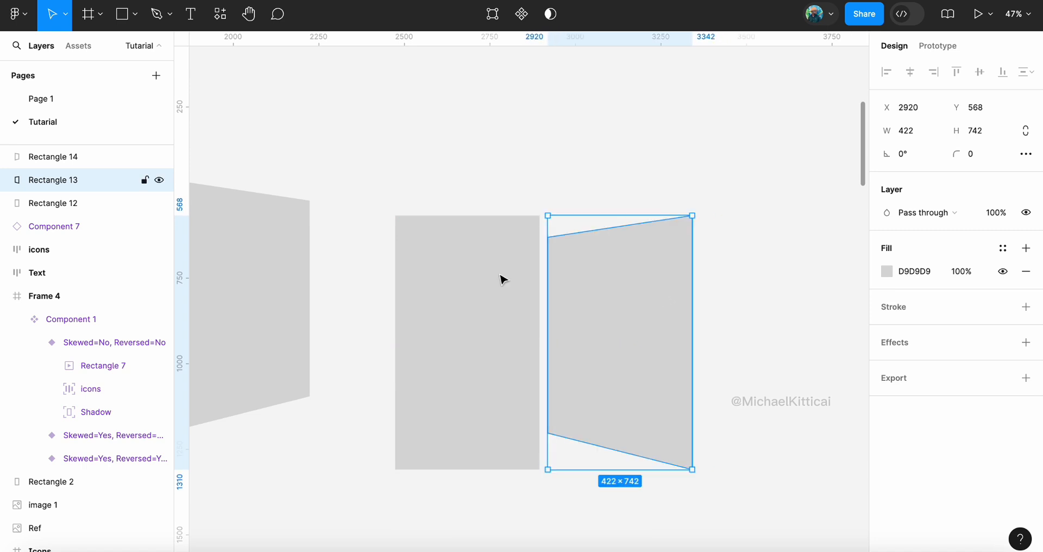
pyautogui.moveTo(226, 298); pyautogui.dragTo(304, 333)
pyautogui.click(410, 191)
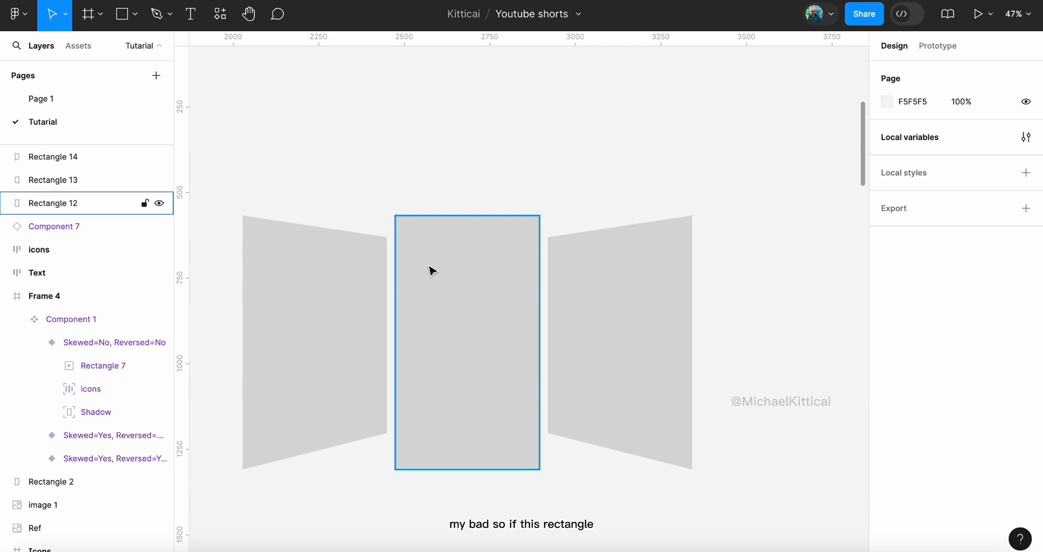
# Try shifting the flipped rectangle up and away from the plain one, and undo the move
pyautogui.click(429, 266)
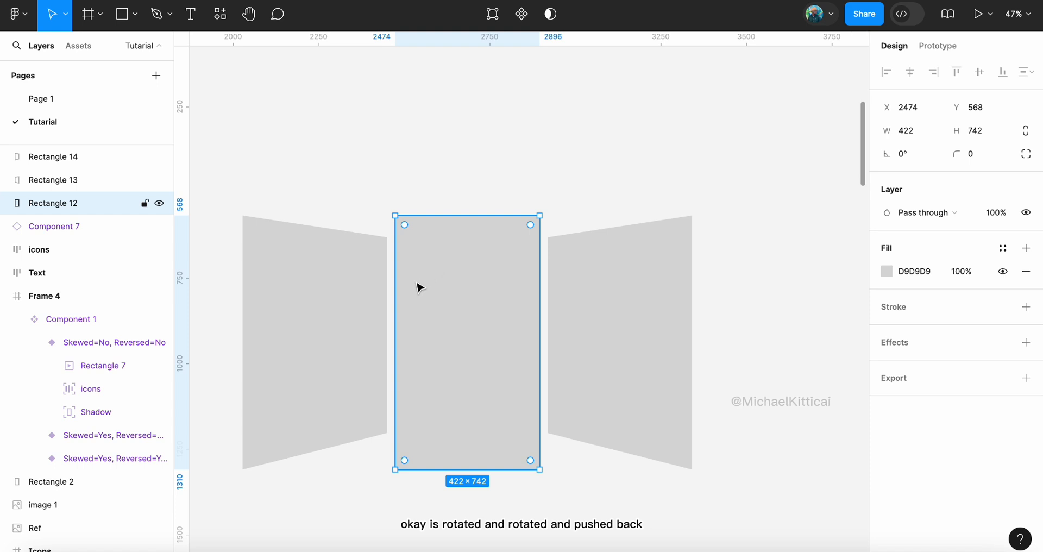
pyautogui.click(260, 277)
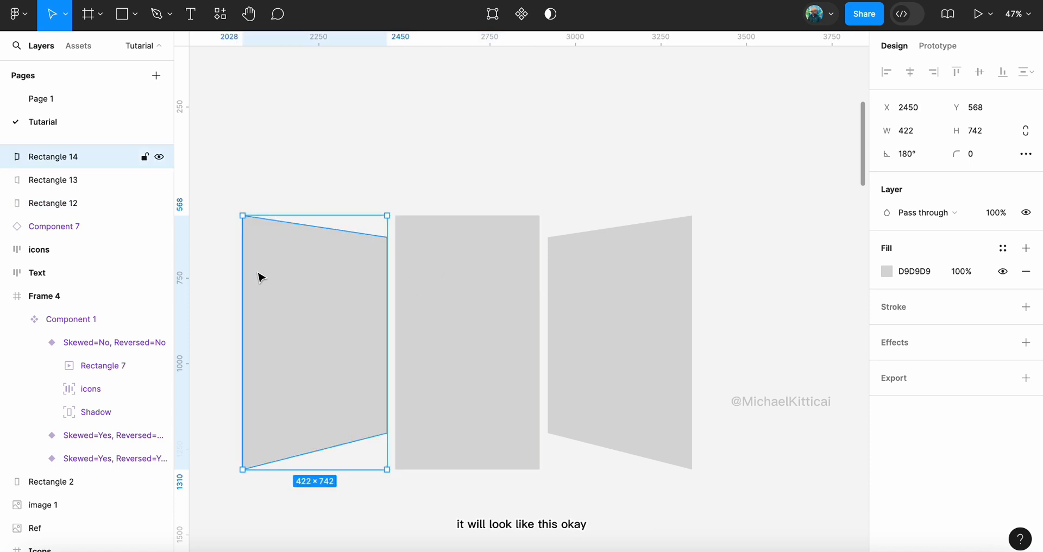
pyautogui.moveTo(338, 265); pyautogui.dragTo(288, 229)
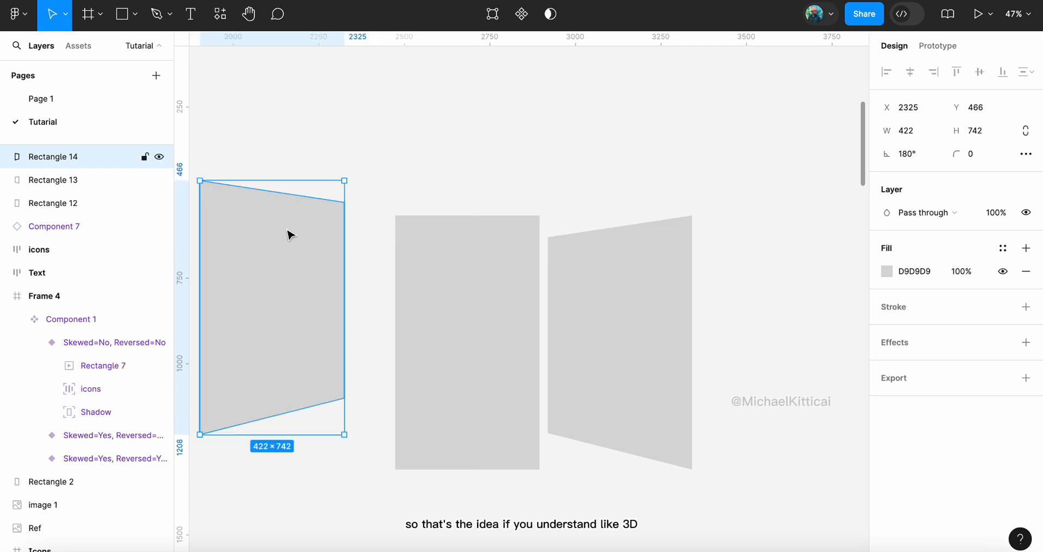
pyautogui.hotkey('ctrl', 'z')
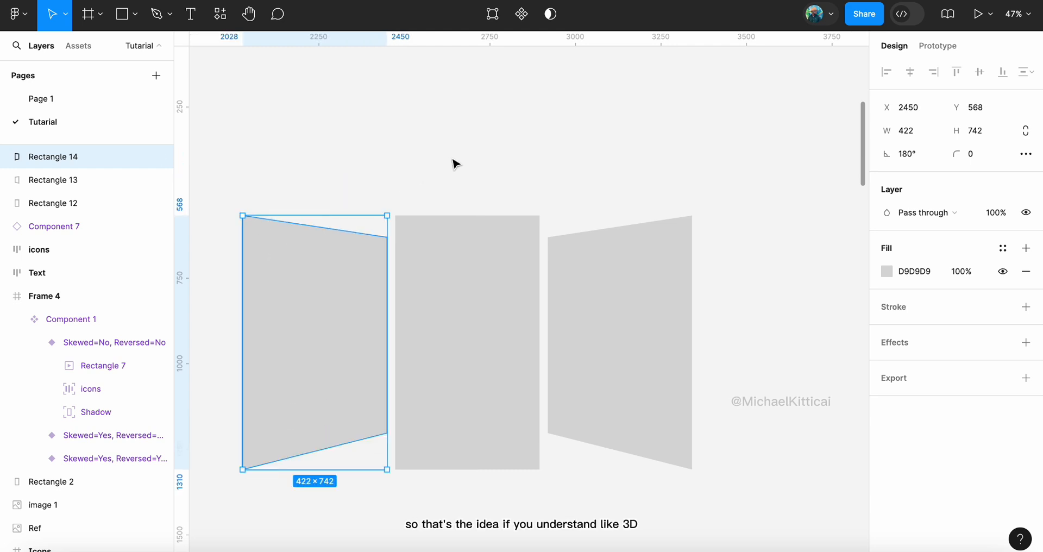
pyautogui.click(455, 163)
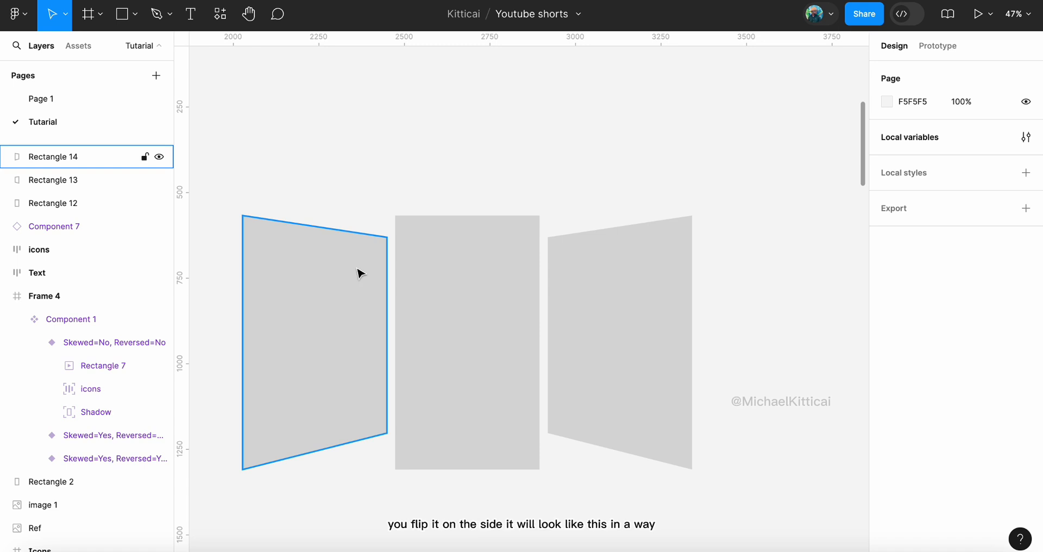
# Raise the flipped rectangle left of the plain one to Y 538, keeping its X at 2450
pyautogui.moveTo(305, 269)
pyautogui.mouseDown()
pyautogui.moveTo(291, 266)
pyautogui.moveTo(305, 263)
pyautogui.mouseUp()
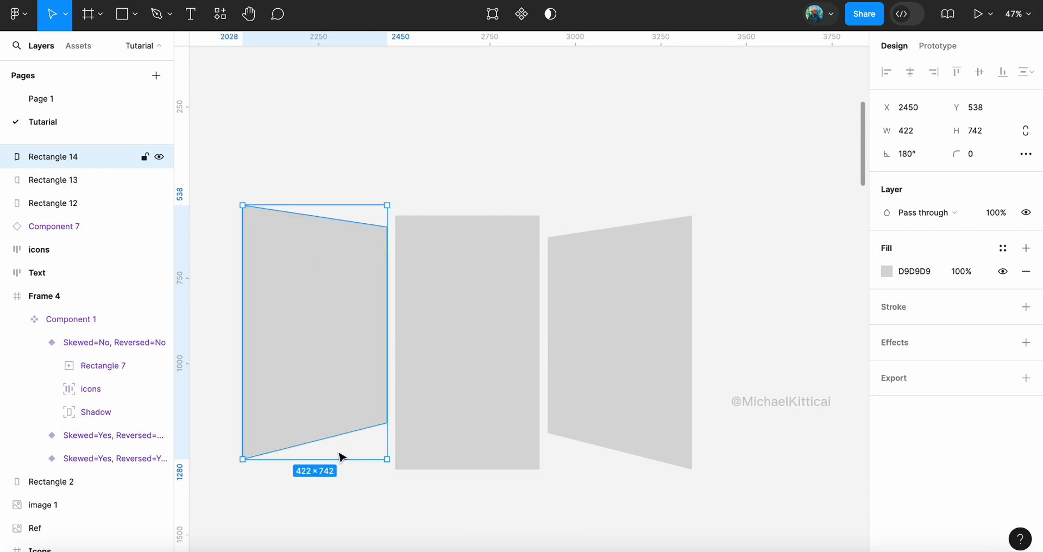
pyautogui.click(423, 300)
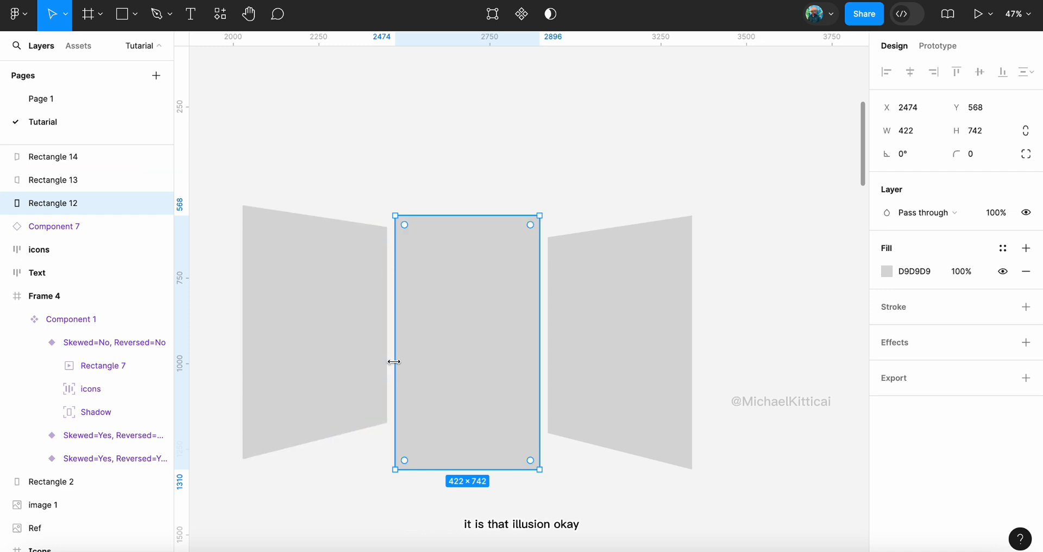
pyautogui.scroll(-5, 394, 362)
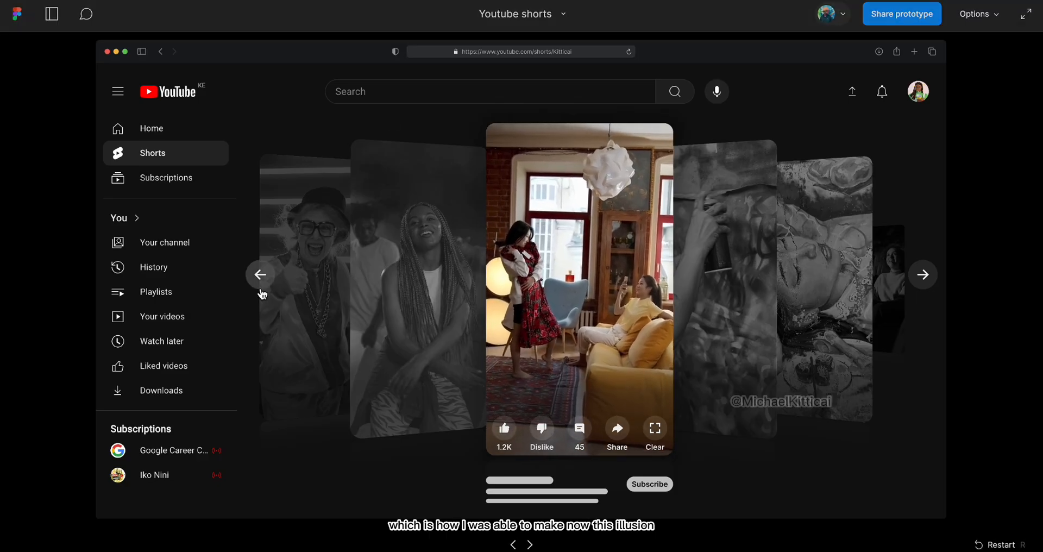
# Step the Shorts prototype's carousel back through its videos to examine the depth illusion of the skewed side cards
pyautogui.click(920, 284)
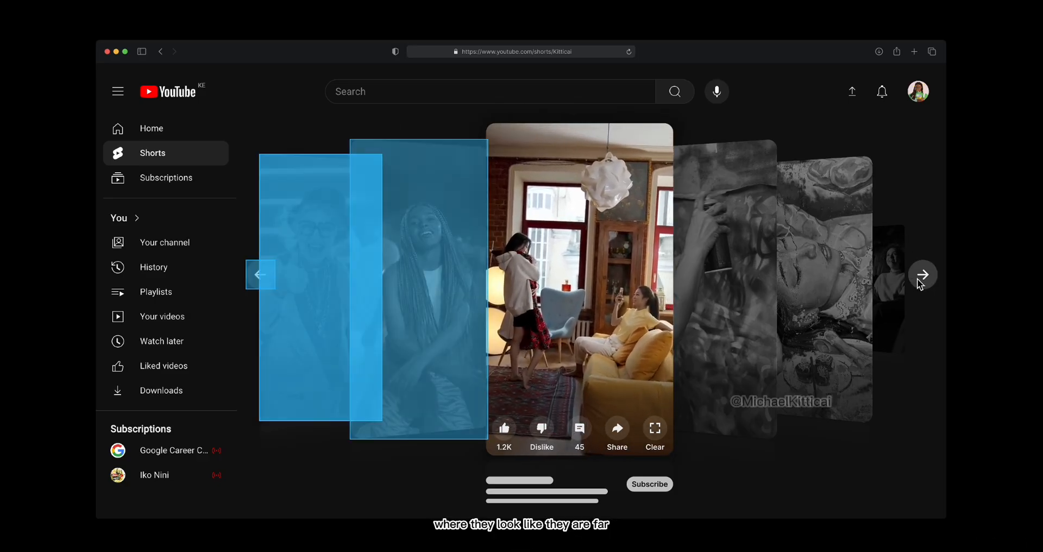
pyautogui.click(260, 277)
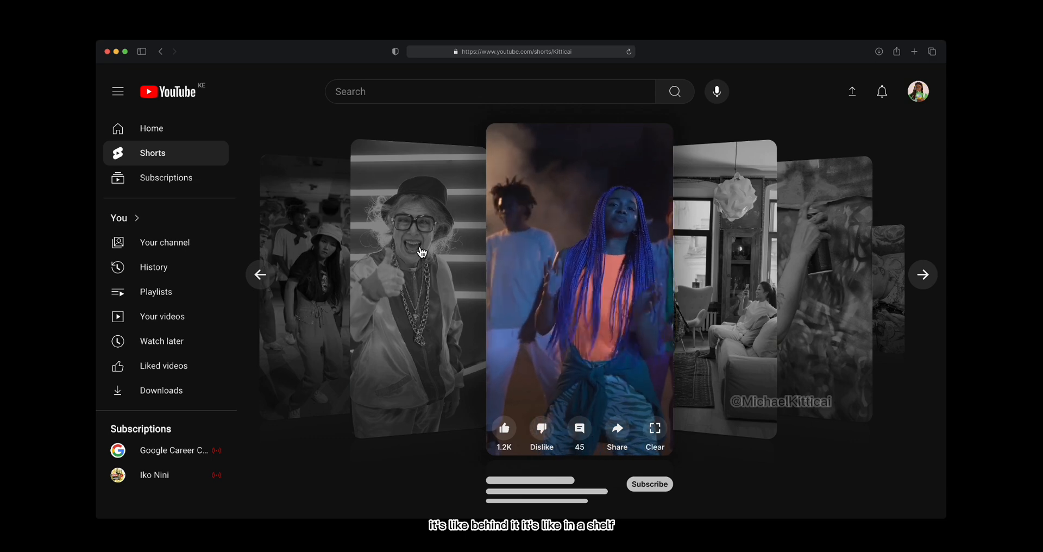
pyautogui.click(259, 277)
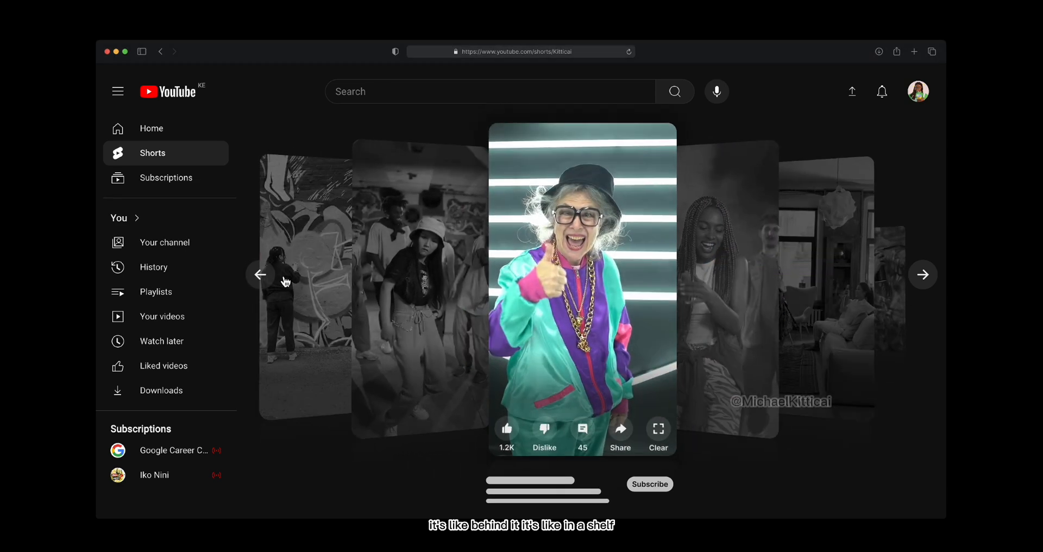
# Return to the Figma design file and review the three grey rectangles arranged as a perspective set
pyautogui.moveTo(203, 1)
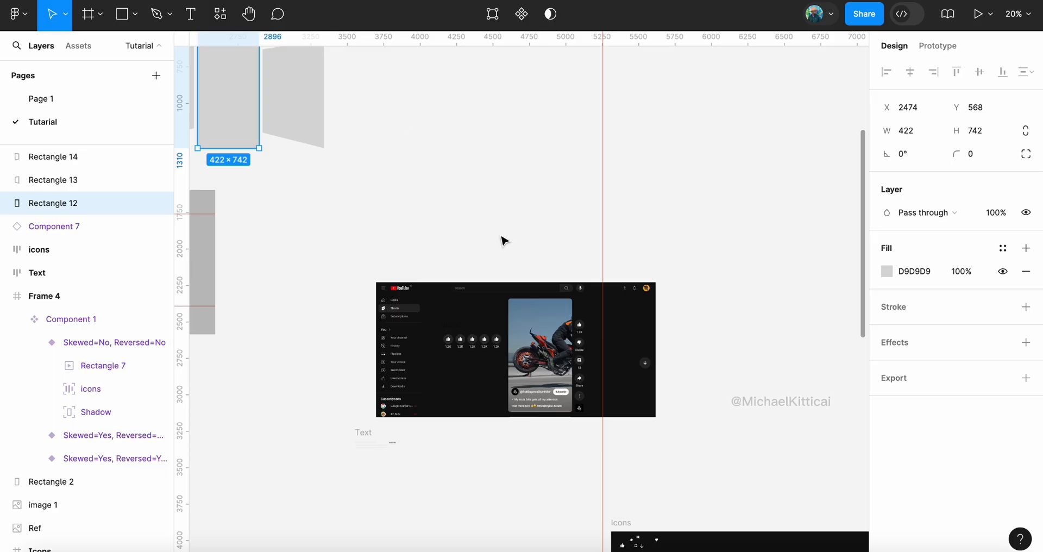
pyautogui.scroll(5, 501, 240)
pyautogui.hscroll(-5, 500, 240)
pyautogui.scroll(5, 356, 217)
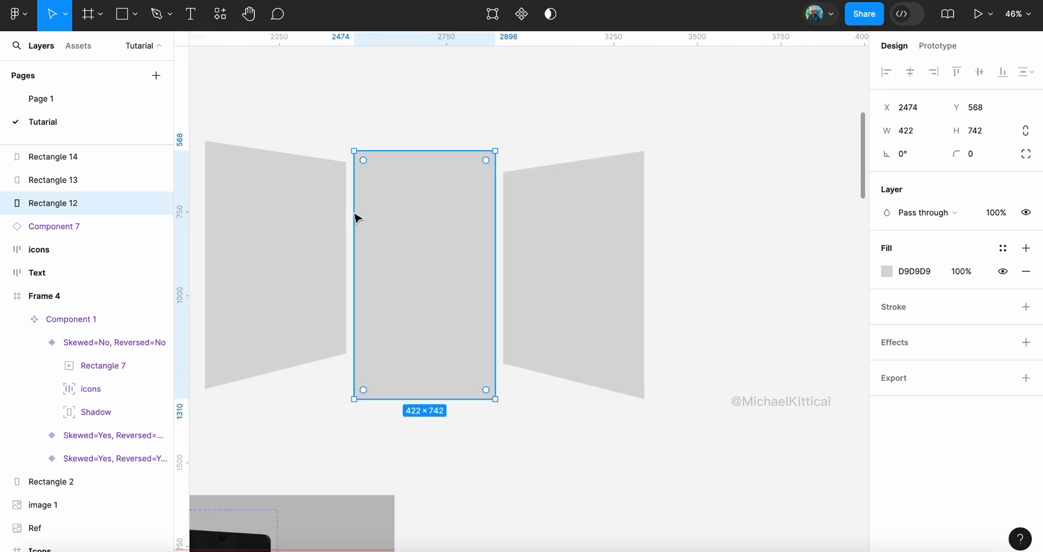
pyautogui.hscroll(-3, 356, 218)
pyautogui.scroll(-5, 356, 218)
pyautogui.scroll(5, 356, 218)
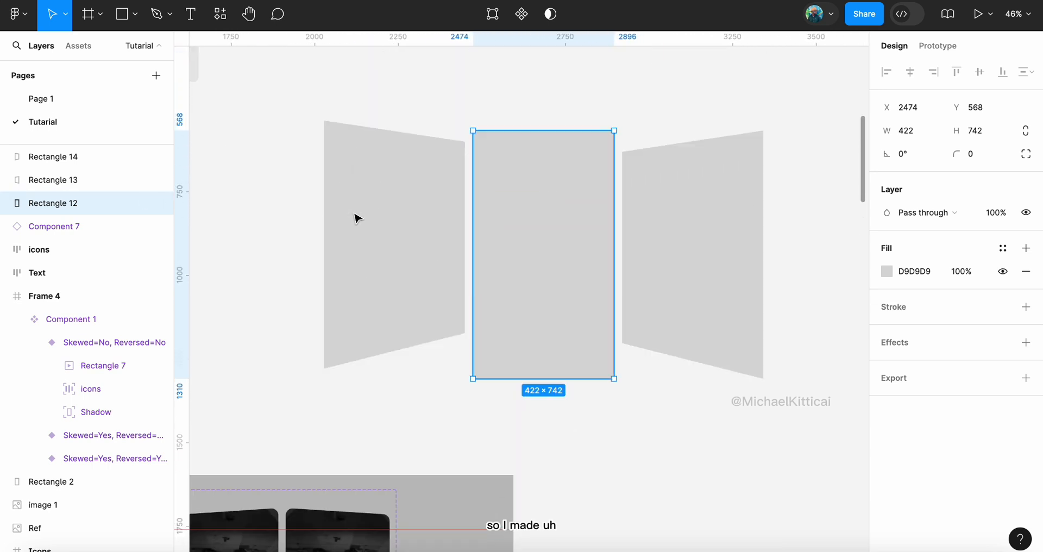
pyautogui.hscroll(2, 355, 218)
pyautogui.moveTo(242, 156); pyautogui.dragTo(690, 246)
pyautogui.click(566, 144)
# Inspect the video fill of Rectangle 7 in Frame 4's non-skewed variant and play its preview
pyautogui.scroll(-6, 566, 142)
pyautogui.hscroll(-6, 565, 142)
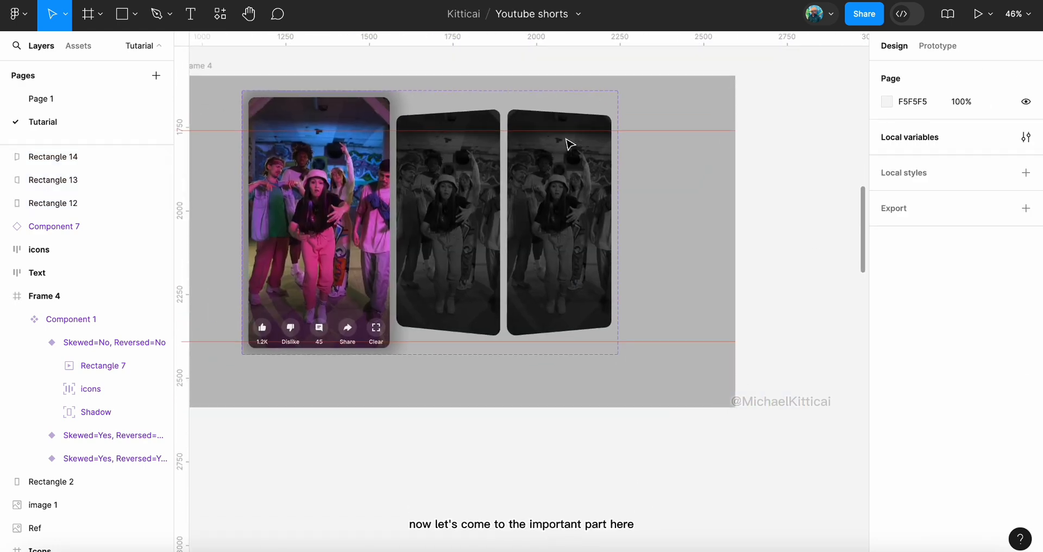
pyautogui.scroll(5, 446, 383)
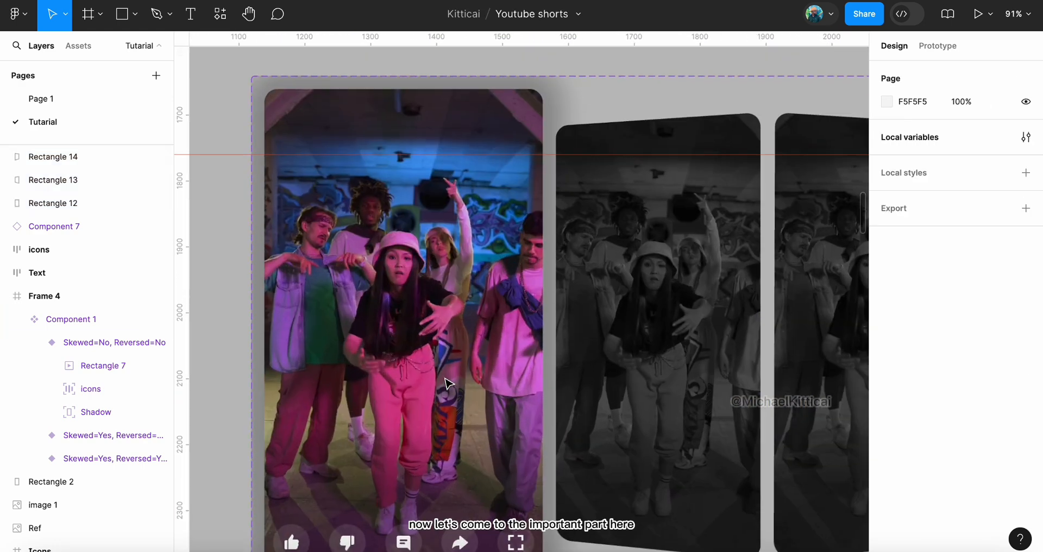
pyautogui.click(415, 314)
pyautogui.scroll(-3, 445, 266)
pyautogui.hscroll(-2, 445, 267)
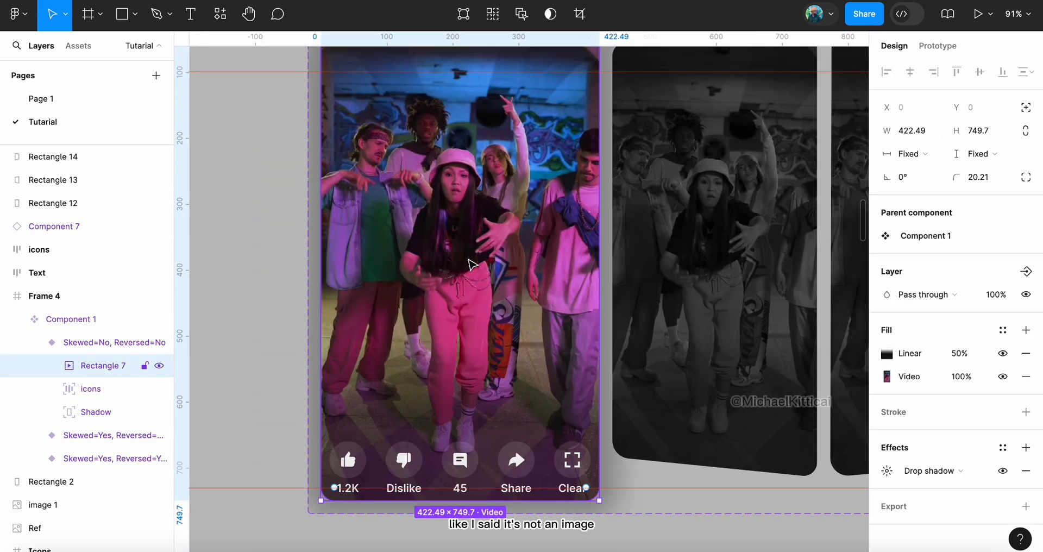
pyautogui.click(888, 375)
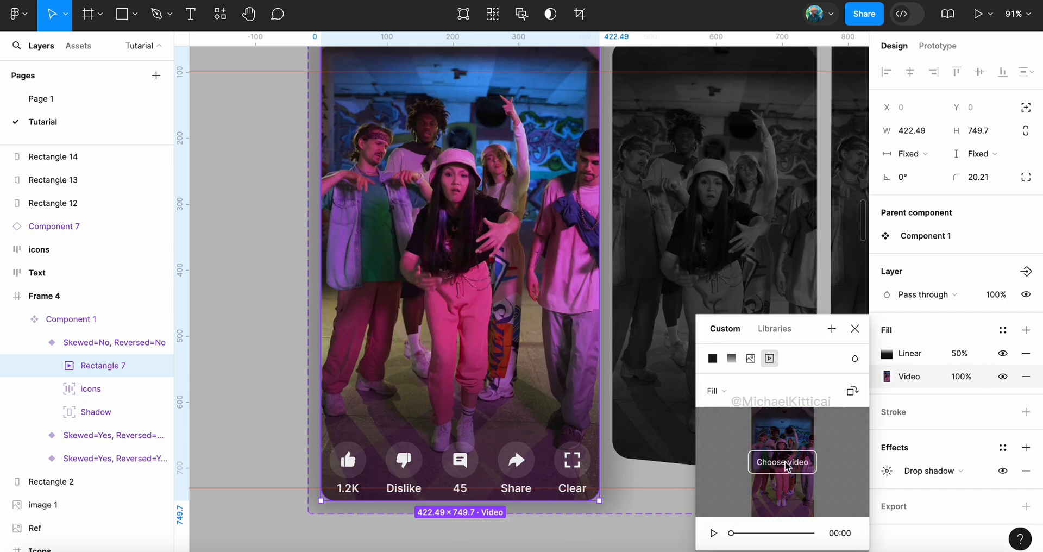
pyautogui.click(713, 533)
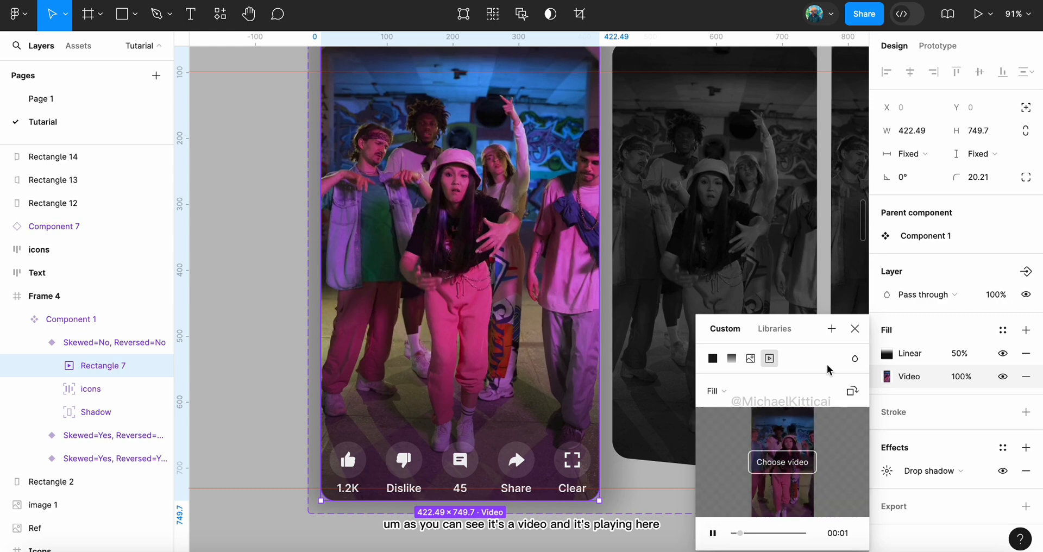
pyautogui.click(854, 328)
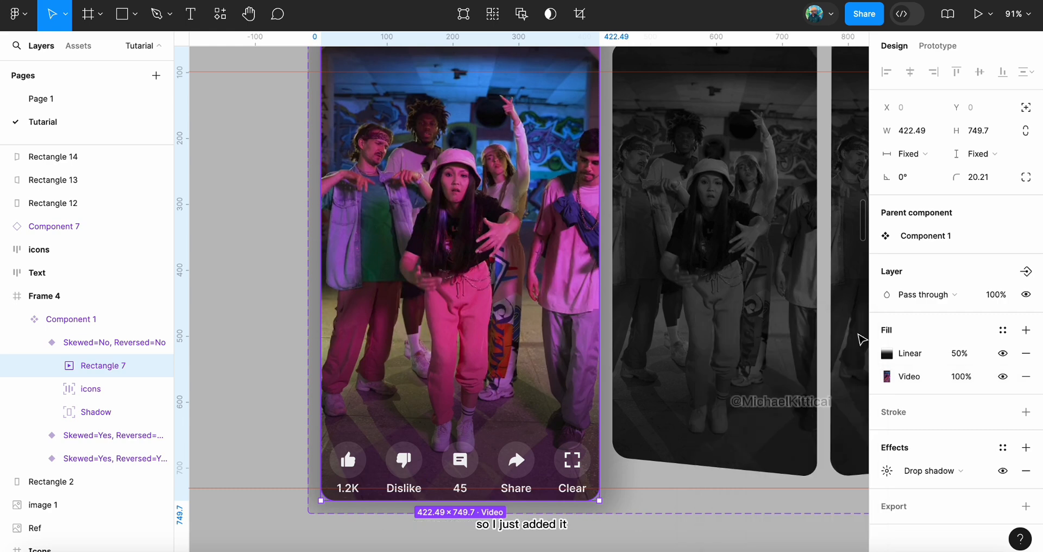
# Examine the 50% linear gradient fill on Rectangle 7 and its stops over the lower half of the video
pyautogui.click(918, 353)
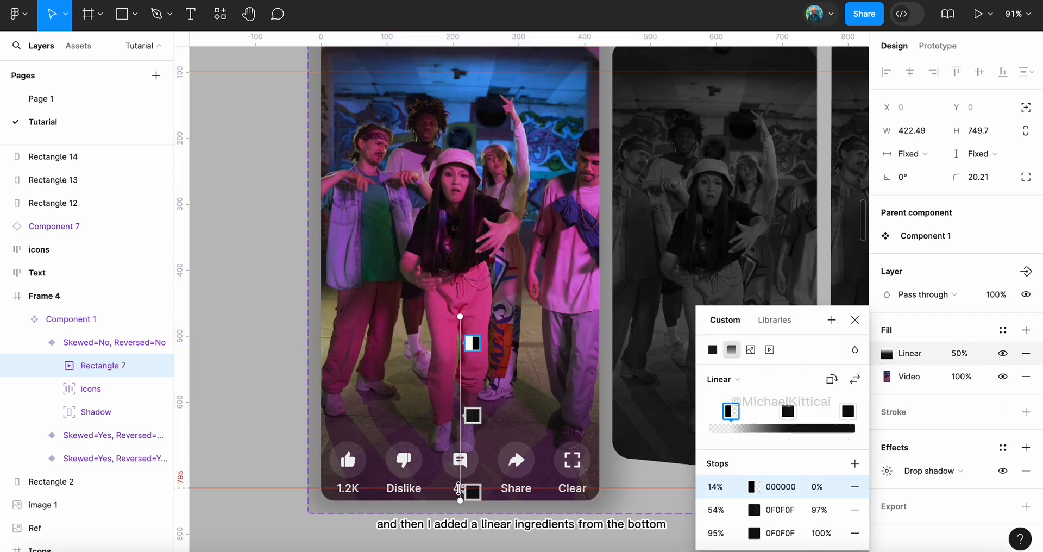
pyautogui.scroll(2, 462, 244)
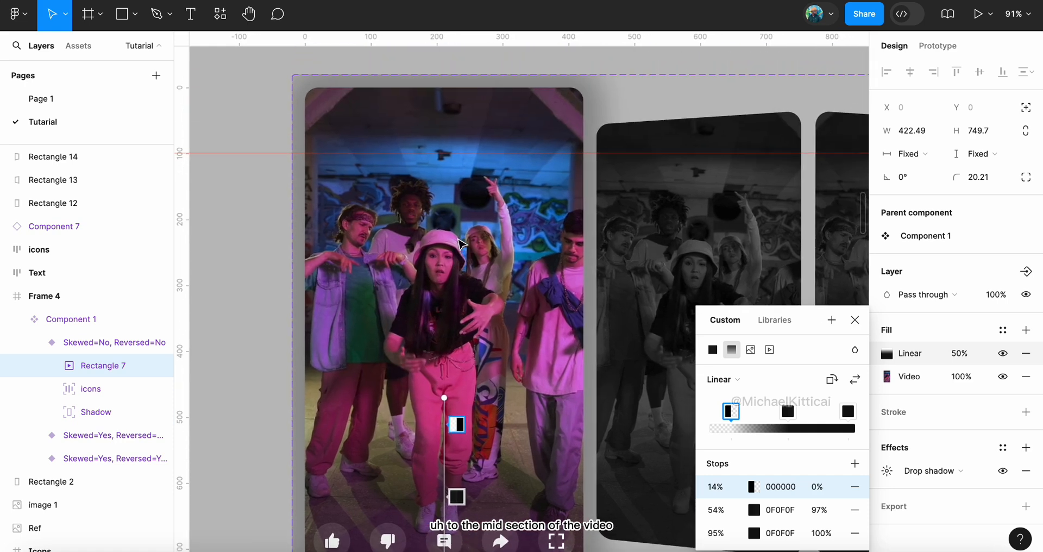
pyautogui.scroll(-2, 462, 244)
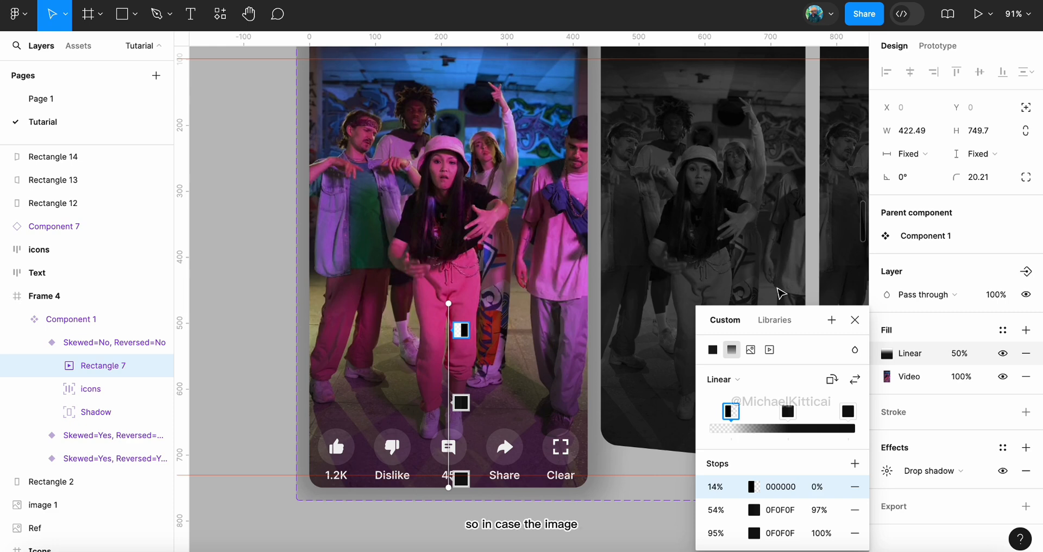
pyautogui.click(853, 318)
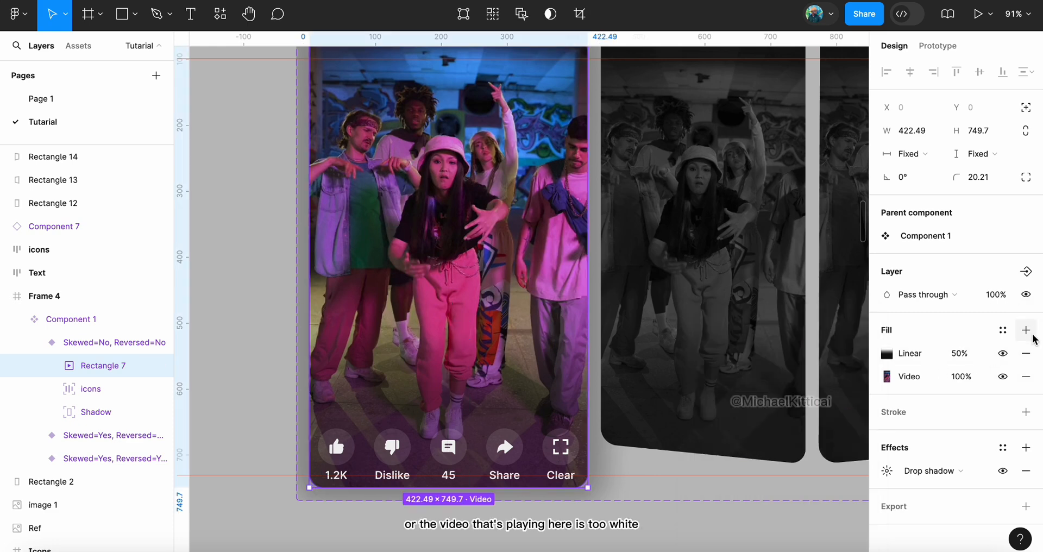
# Add a white FFFFFF solid fill between Rectangle 7's linear gradient and video, and set its opacity to 100%
pyautogui.click(1027, 331)
pyautogui.click(886, 353)
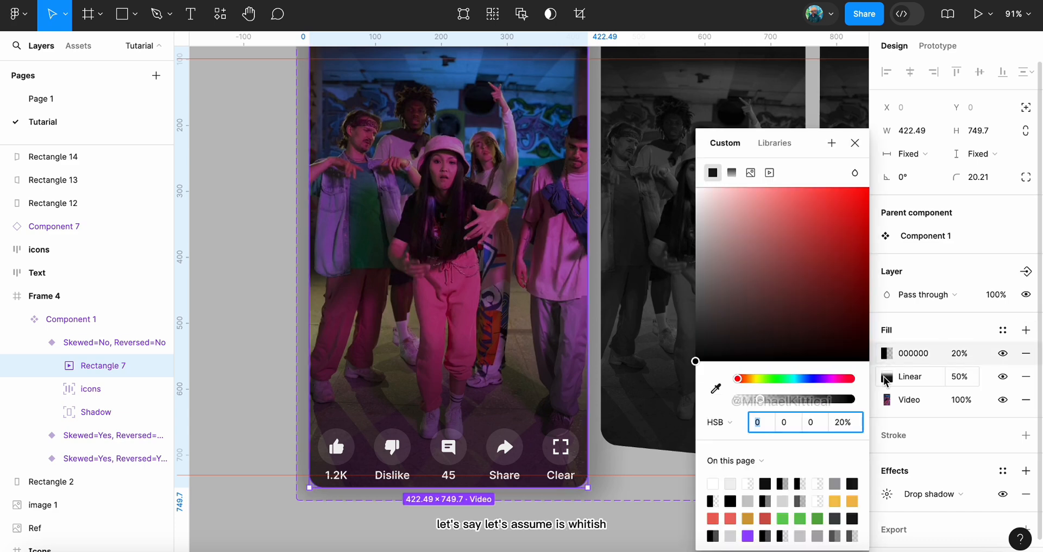
pyautogui.moveTo(877, 394); pyautogui.dragTo(877, 392)
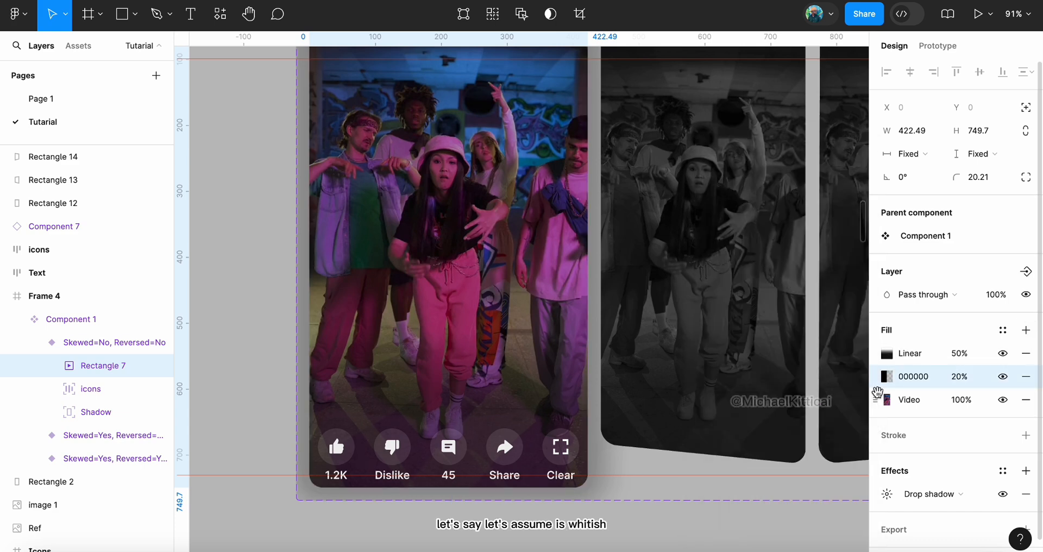
pyautogui.click(887, 376)
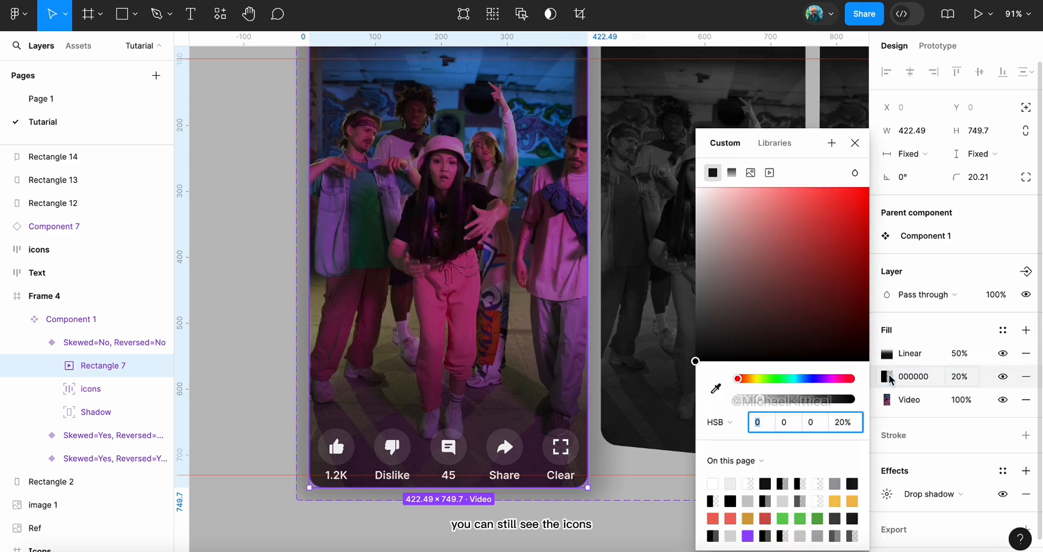
pyautogui.moveTo(723, 258); pyautogui.dragTo(645, 132)
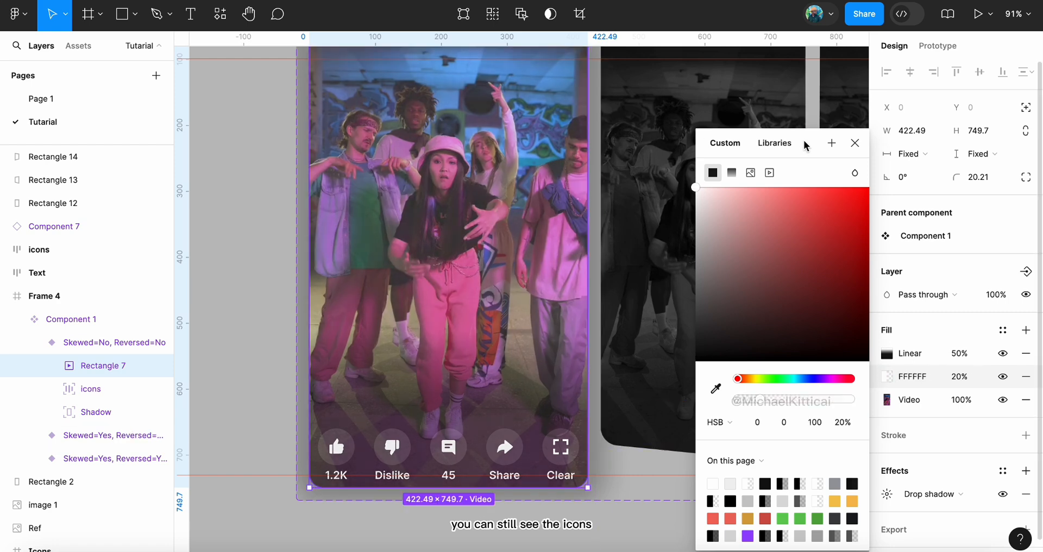
pyautogui.click(855, 144)
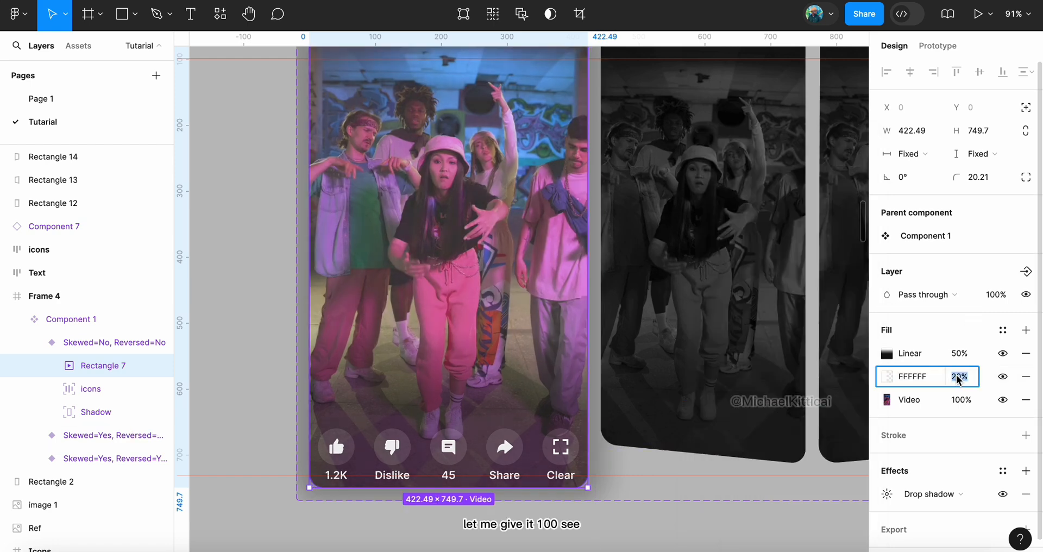
pyautogui.write('100')
pyautogui.press('Return')
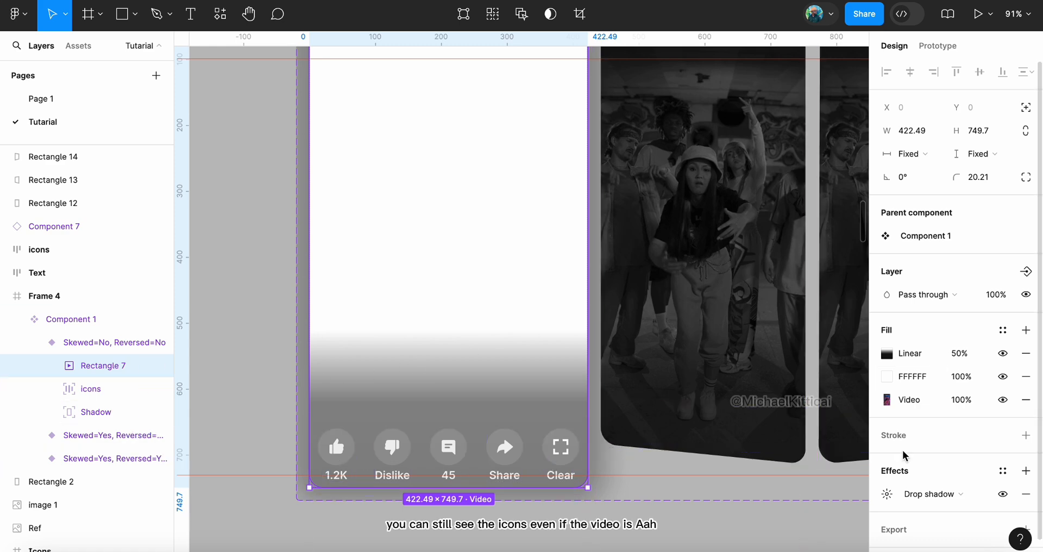
# Darken Rectangle 7's white test fill to BCBCBC grey, and remove that fill
pyautogui.click(883, 376)
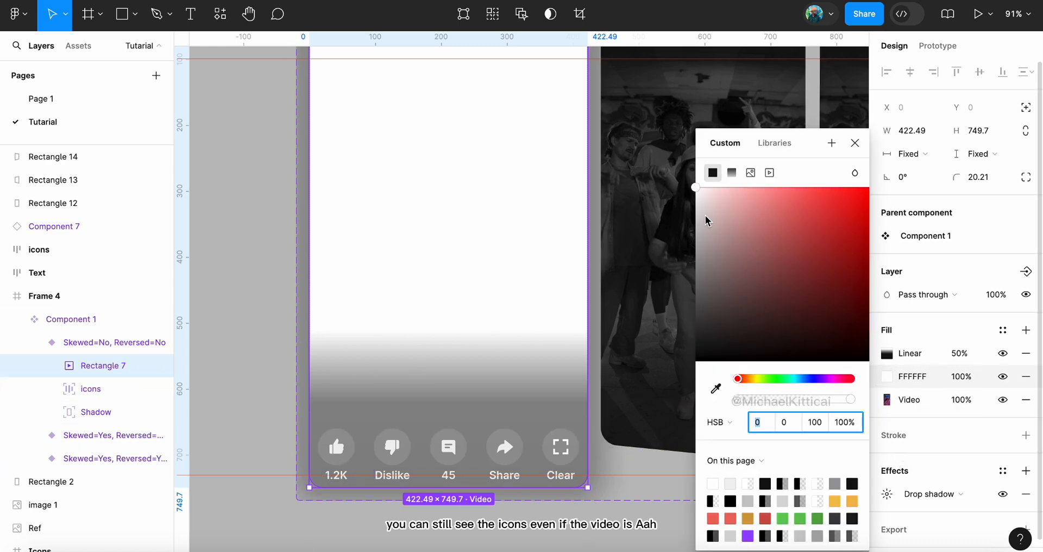
pyautogui.moveTo(696, 191); pyautogui.dragTo(692, 233)
pyautogui.click(855, 143)
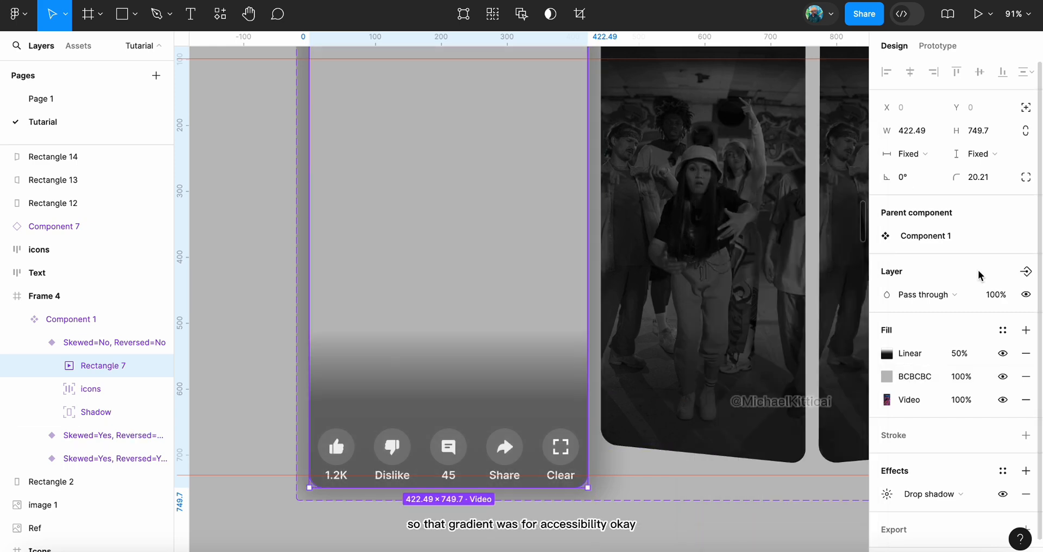
pyautogui.click(1026, 376)
# Check Rectangle 7's autoplay, loop and sound settings, and advance the Shorts prototype's carousel to watch the centre video's playback
pyautogui.hscroll(5, 566, 349)
pyautogui.scroll(2, 566, 348)
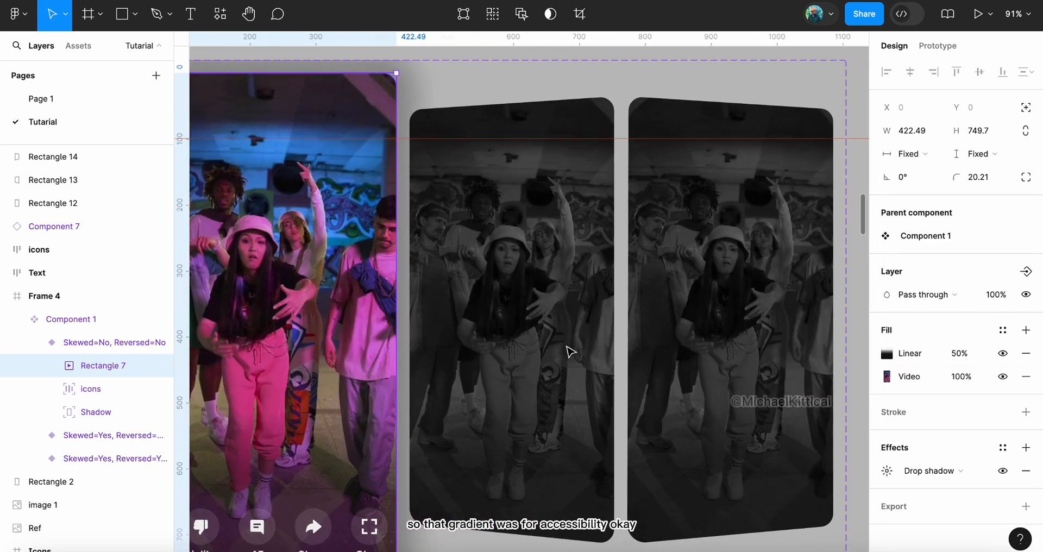
pyautogui.hscroll(-4, 567, 350)
pyautogui.scroll(-1, 567, 350)
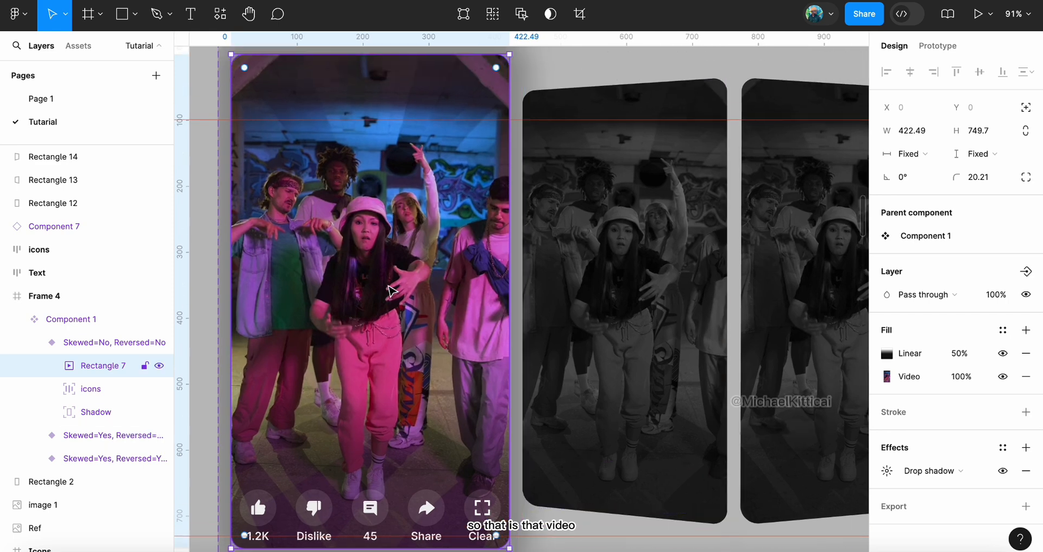
pyautogui.scroll(-1, 600, 322)
pyautogui.hscroll(-1, 600, 322)
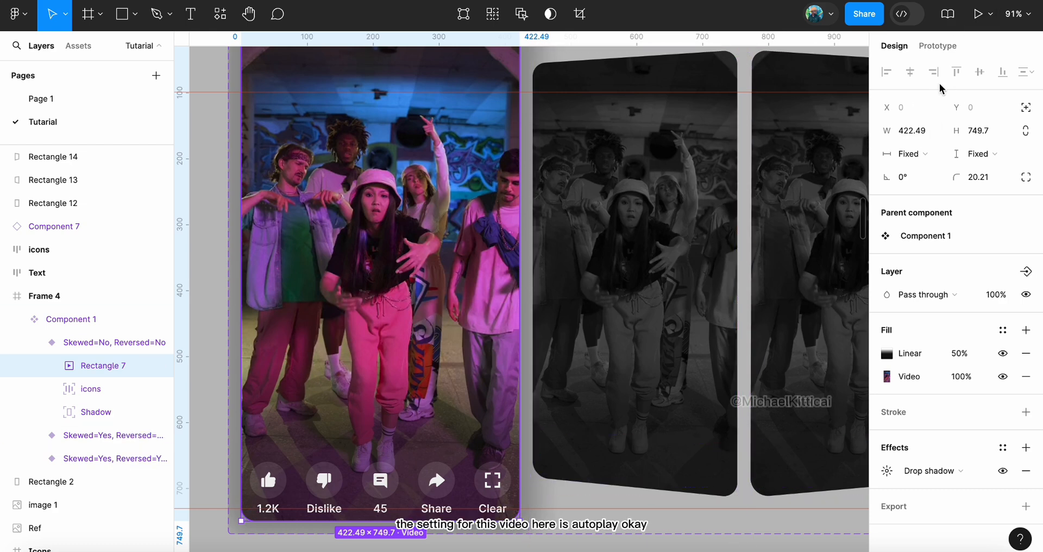
pyautogui.click(938, 46)
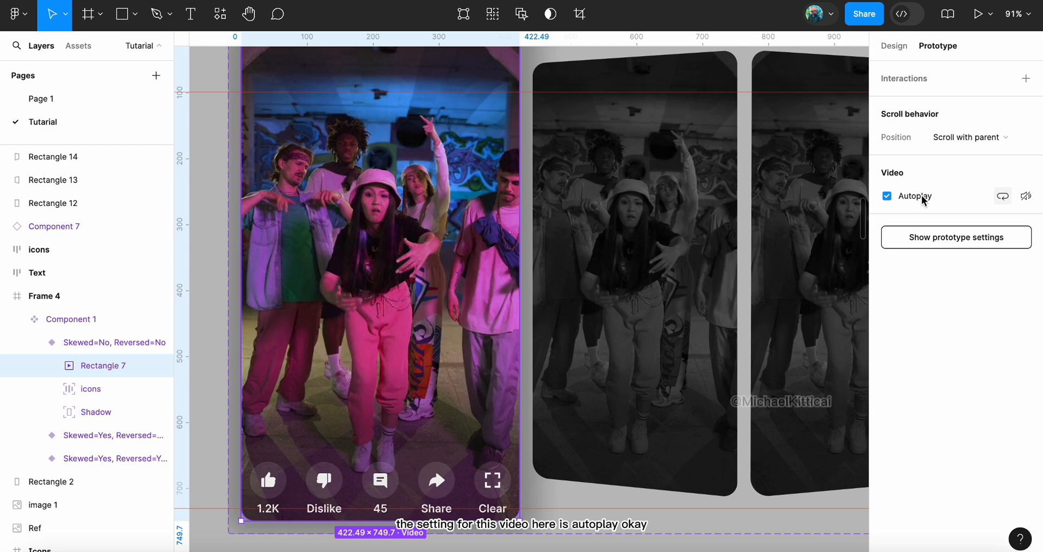
pyautogui.click(1003, 197)
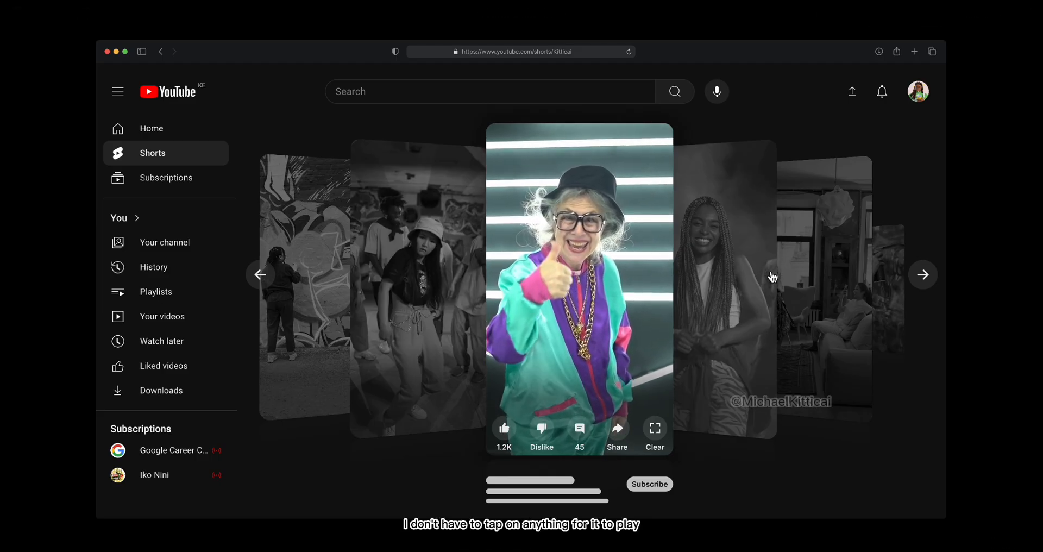
pyautogui.click(924, 274)
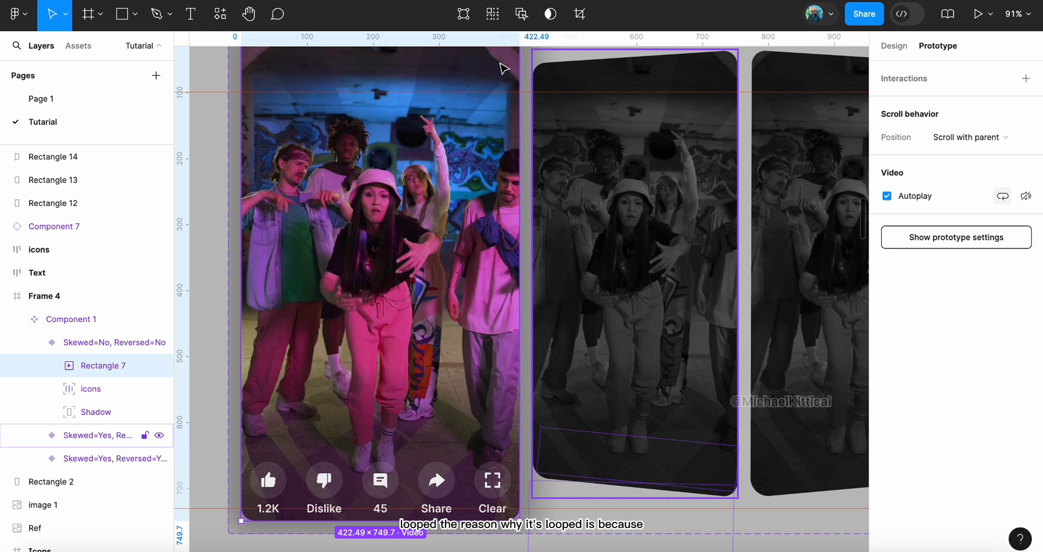
# Play and scrub the preview of Rectangle 7's video fill to check the clip's length
pyautogui.click(894, 45)
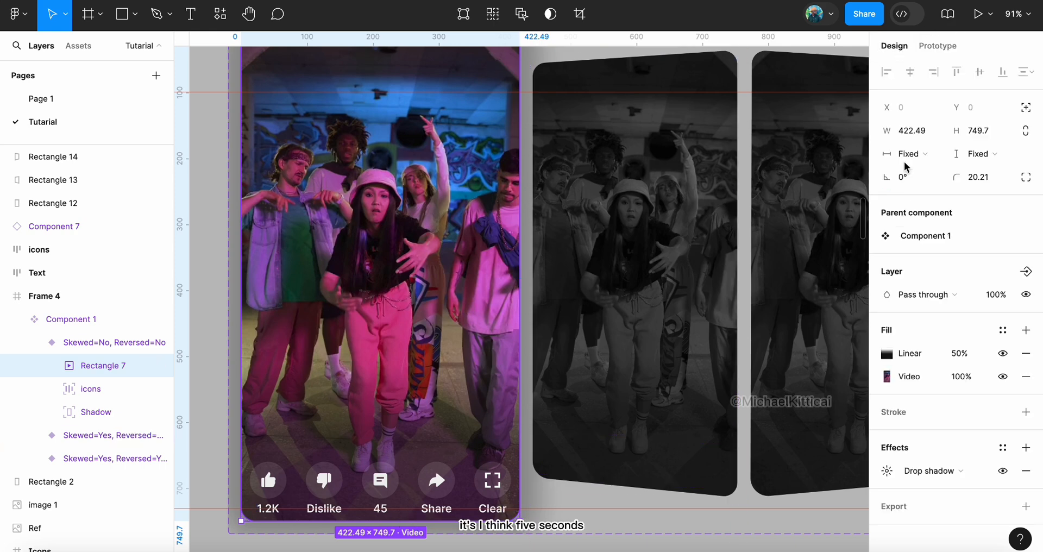
pyautogui.click(887, 377)
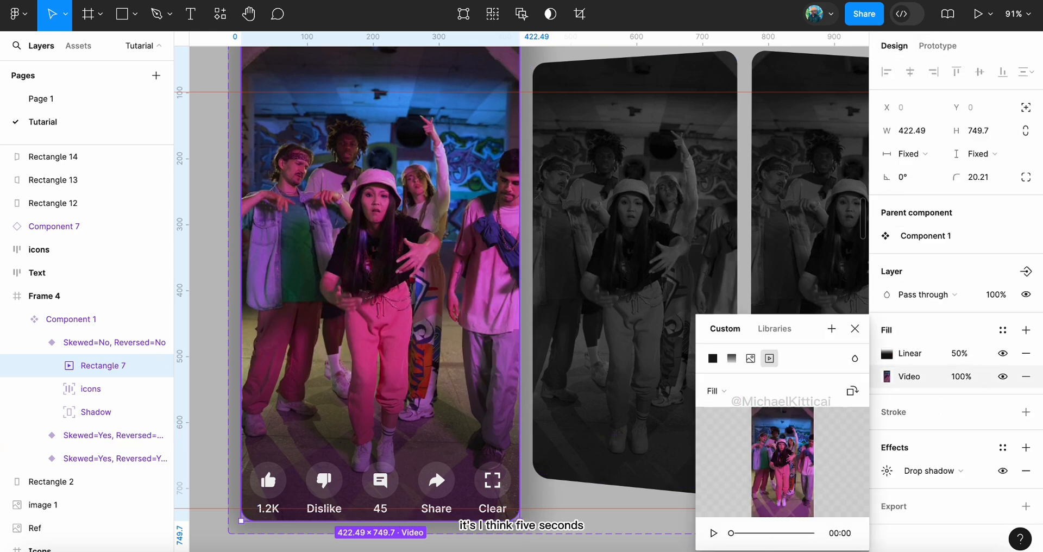
pyautogui.click(713, 533)
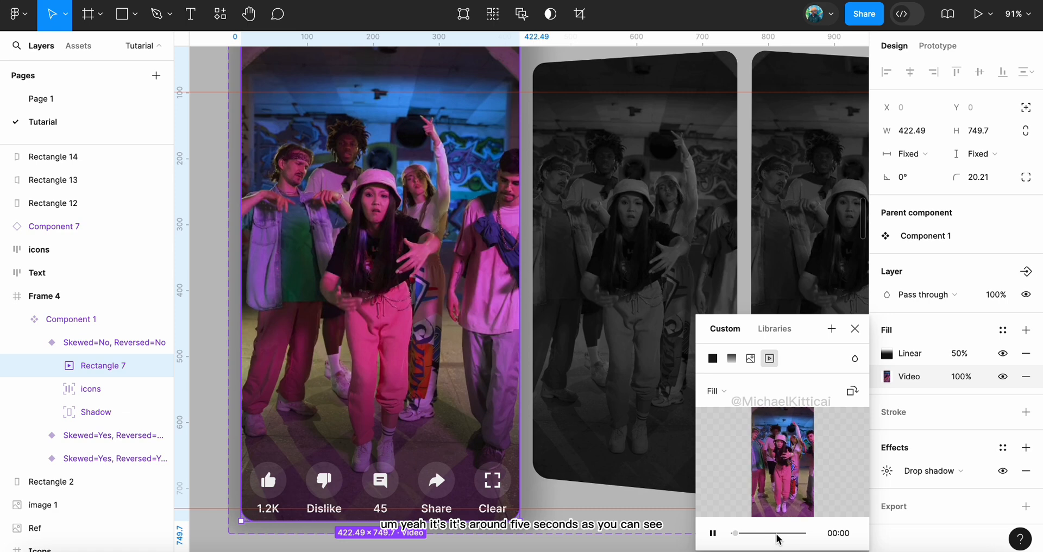
pyautogui.moveTo(734, 538); pyautogui.dragTo(790, 511)
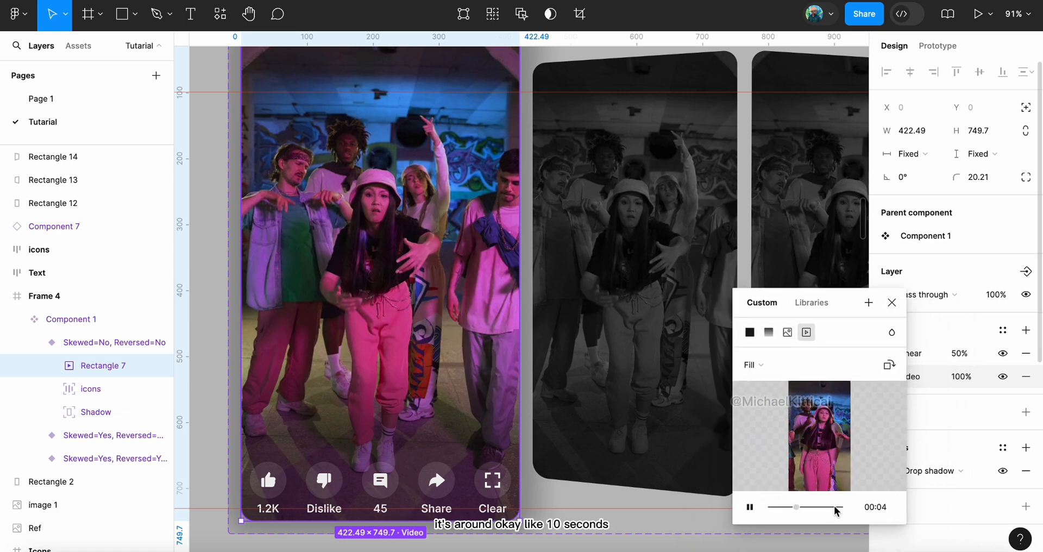
pyautogui.click(892, 302)
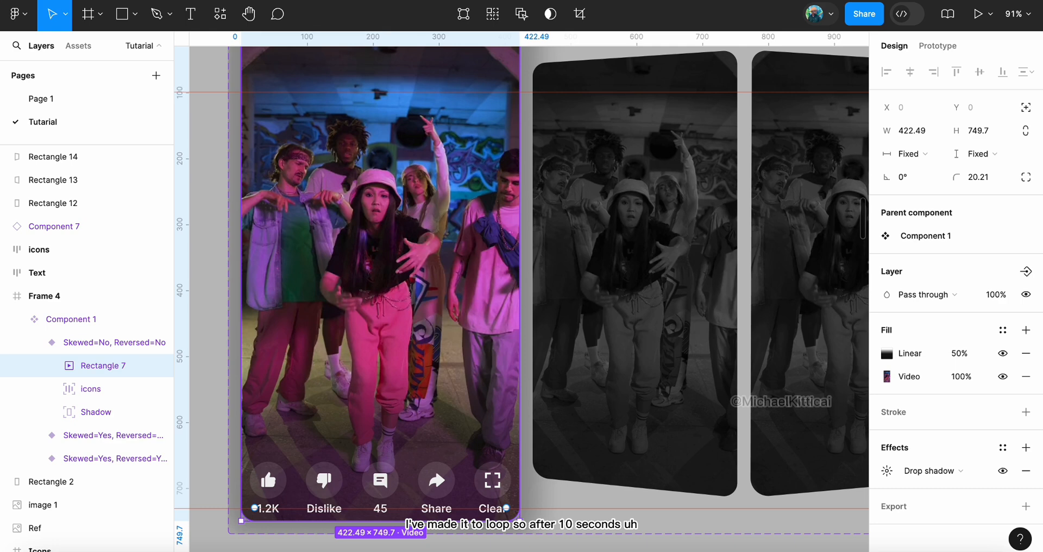
pyautogui.click(353, 1)
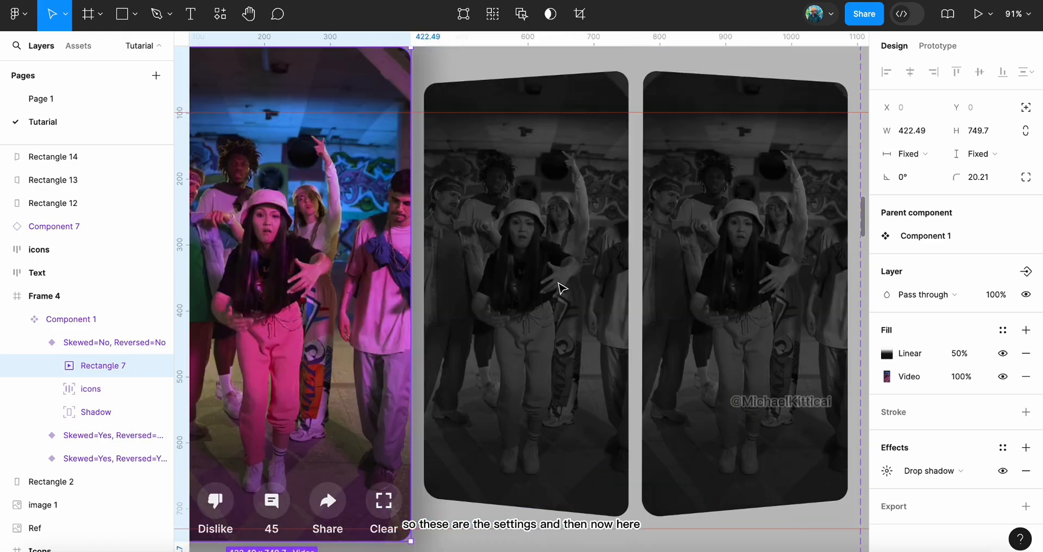
# Select the video rectangle inside the first skewed variant of Component 1 to review its fills
pyautogui.hscroll(3, 563, 288)
pyautogui.scroll(-3, 561, 306)
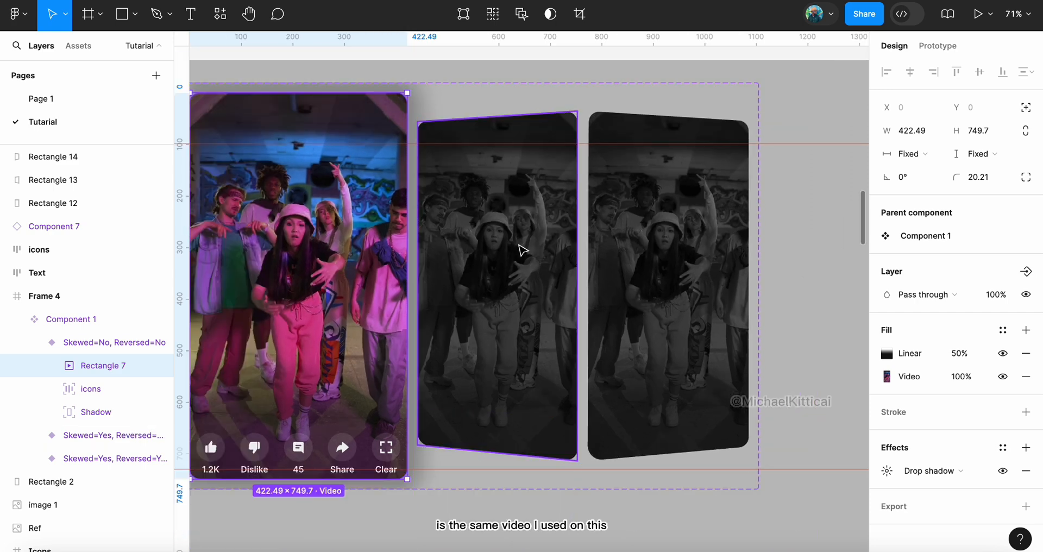
pyautogui.click(521, 250)
pyautogui.scroll(-5, 518, 243)
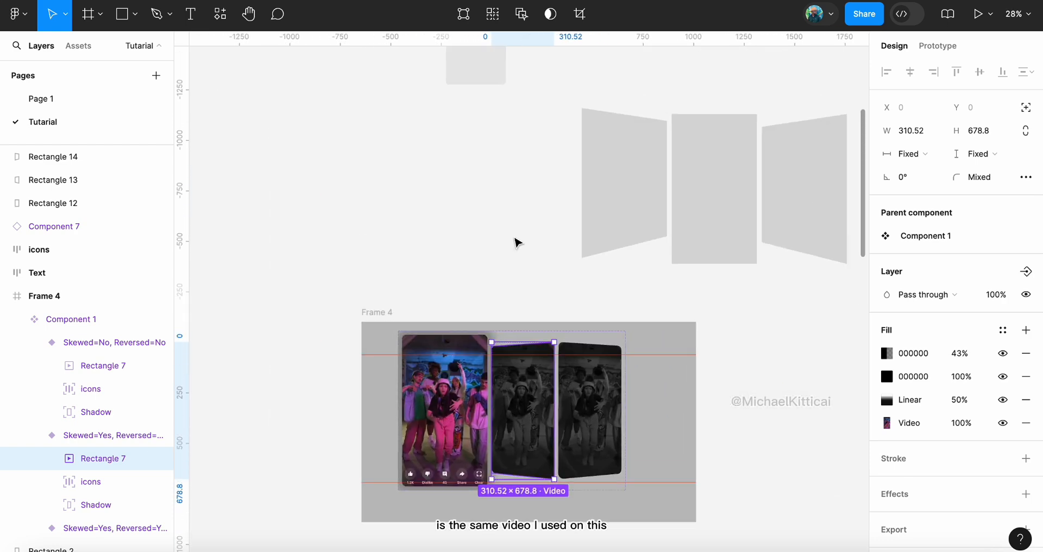
# Compare the two skewed grey side rectangles, and lower the flipped one, Rectangle 14, to Y 568
pyautogui.scroll(1, 543, 237)
pyautogui.click(621, 217)
pyautogui.click(796, 208)
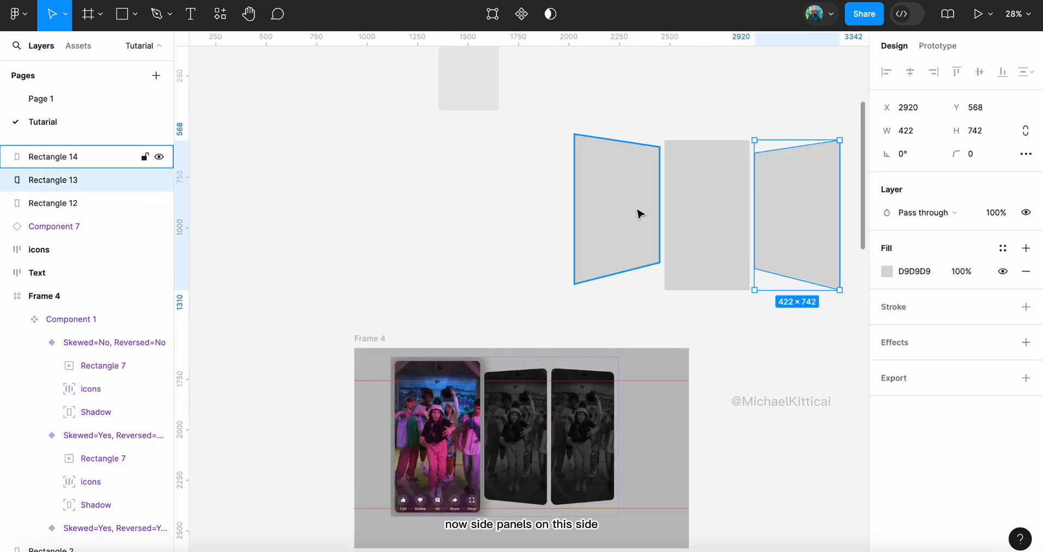
pyautogui.click(637, 212)
pyautogui.click(796, 210)
pyautogui.click(645, 213)
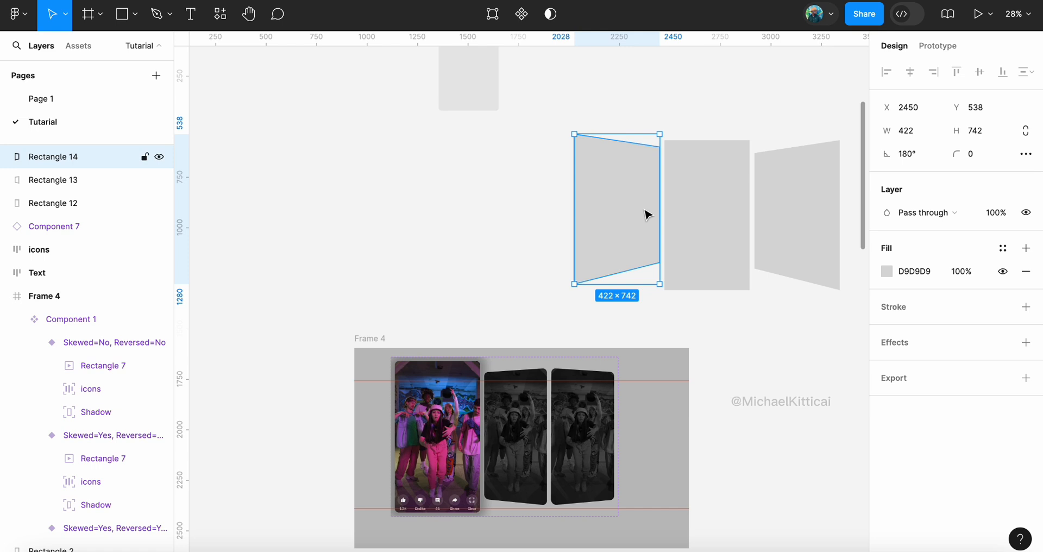
pyautogui.moveTo(645, 217); pyautogui.dragTo(645, 223)
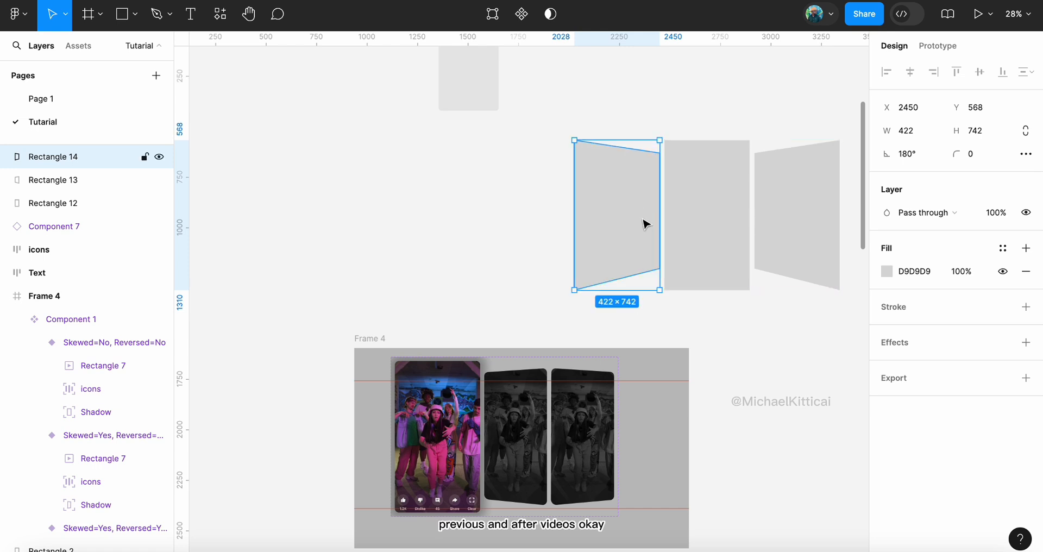
# Inspect the video fill of Rectangle 7 in the first skewed variant, and mute its video for prototype playback
pyautogui.click(524, 437)
pyautogui.hscroll(3, 679, 424)
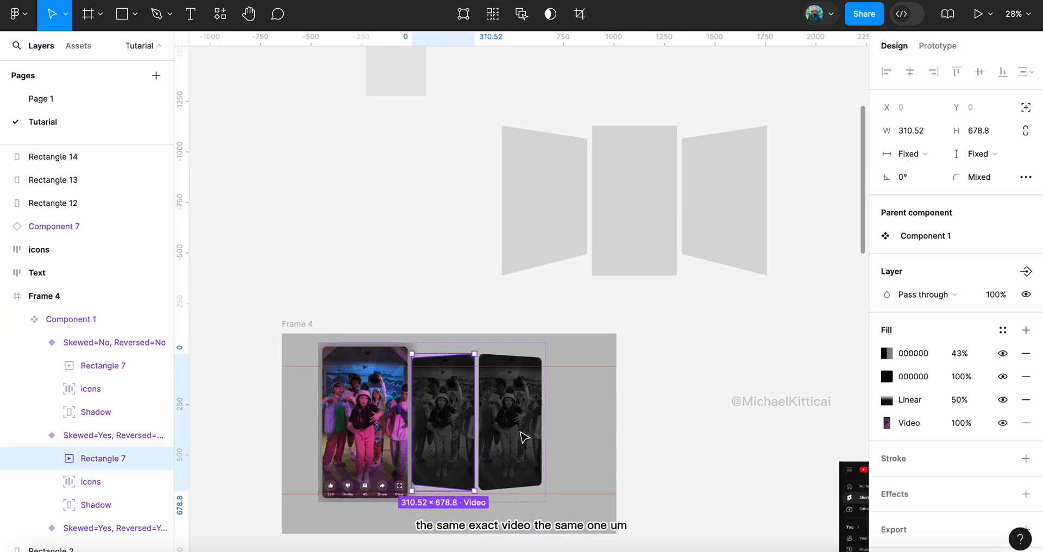
pyautogui.click(888, 422)
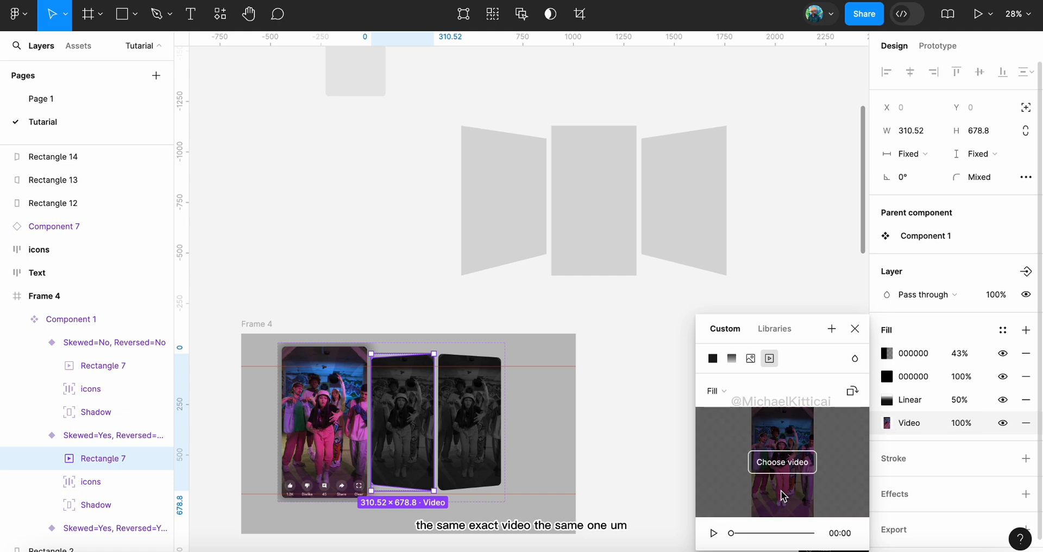
pyautogui.click(936, 47)
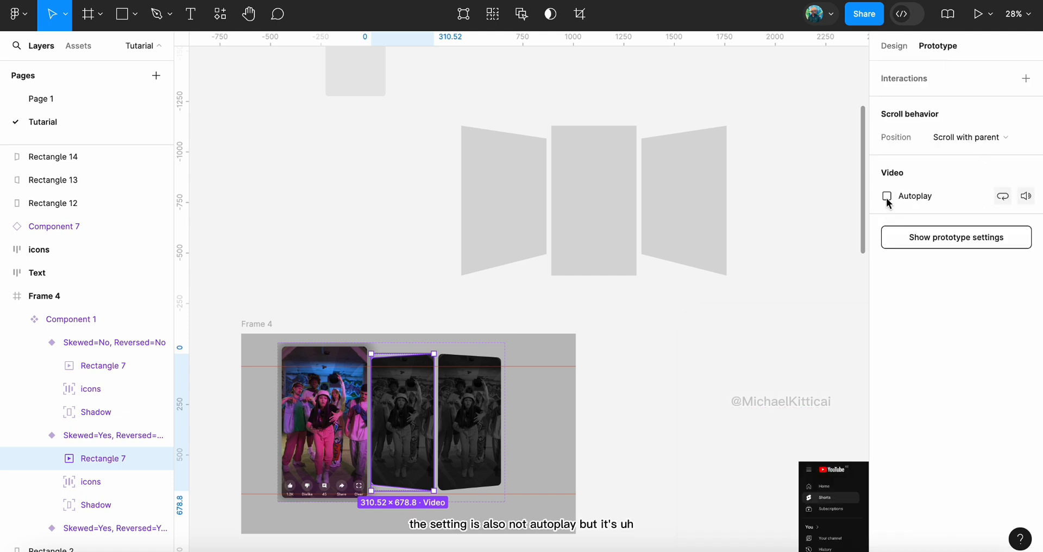
pyautogui.click(1027, 201)
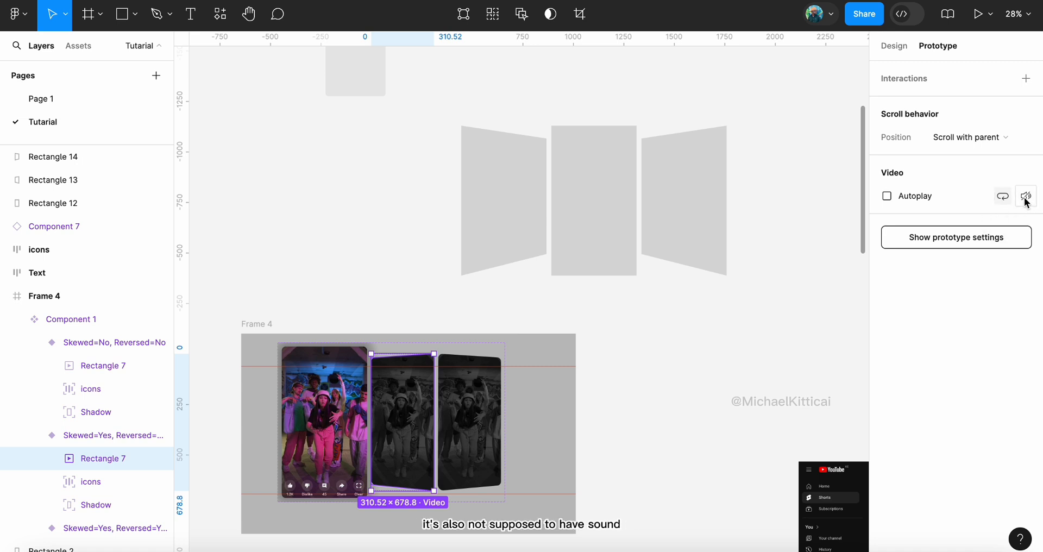
# Switch to the Shorts prototype and step the carousel back one video to check the side cards' playback
pyautogui.scroll(5, 382, 485)
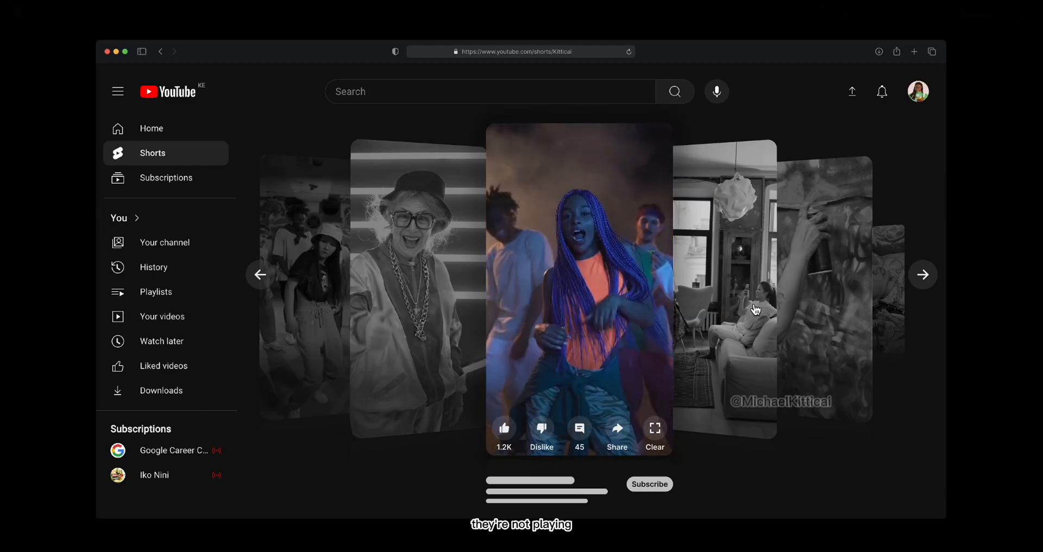
pyautogui.click(397, 275)
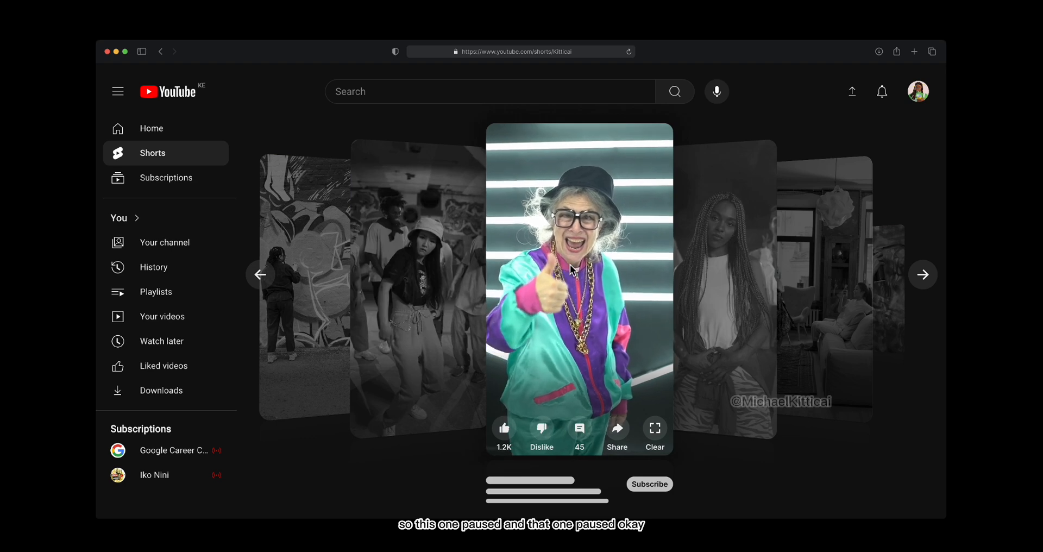
# Bring the dance video to the centre of the prototype carousel, and return to the video in the hat and glasses
pyautogui.click(437, 299)
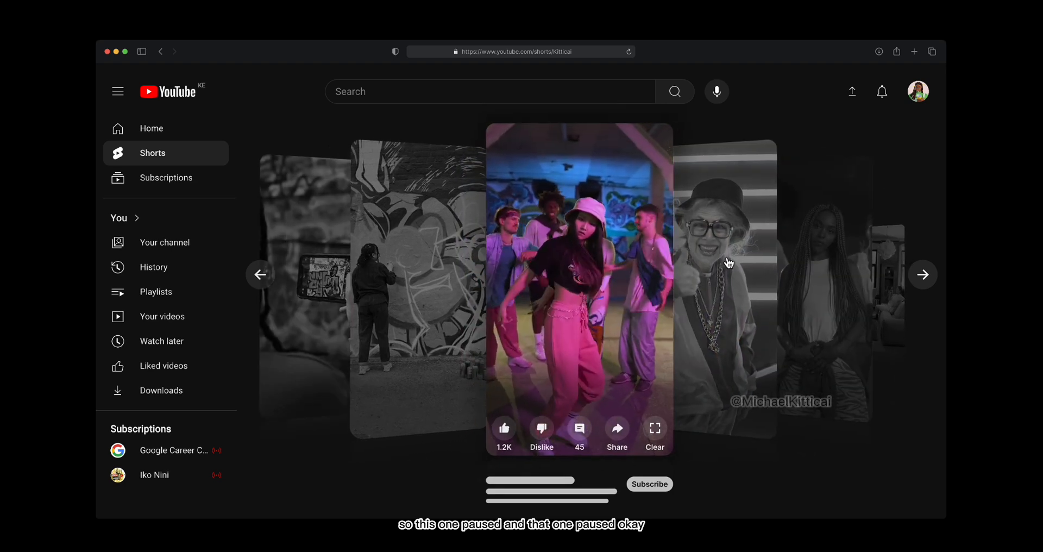
pyautogui.click(729, 263)
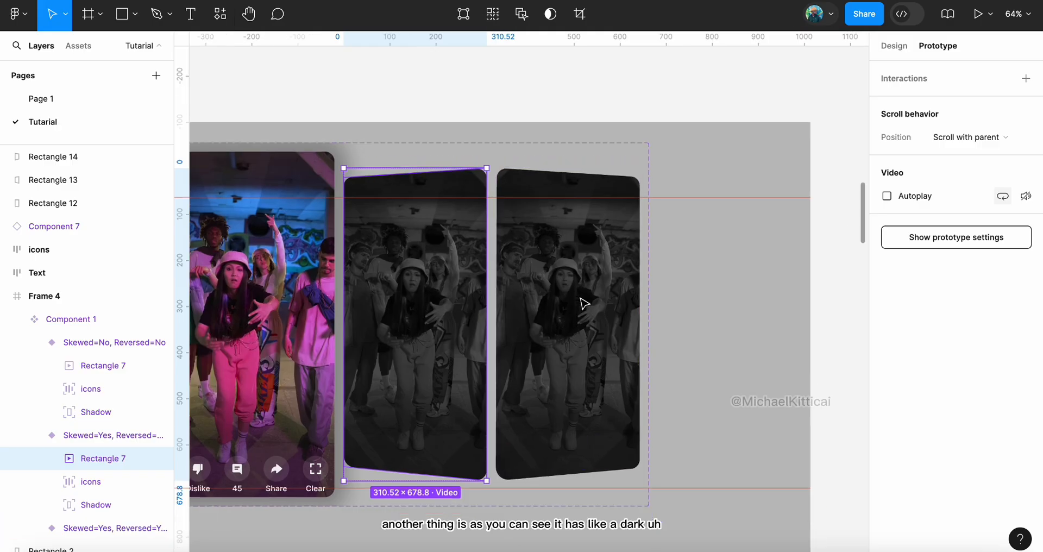
# Open the design properties of Rectangle 7 in the first skewed variant, and toggle its Linear fill off and on to compare the shading
pyautogui.scroll(-2, 581, 301)
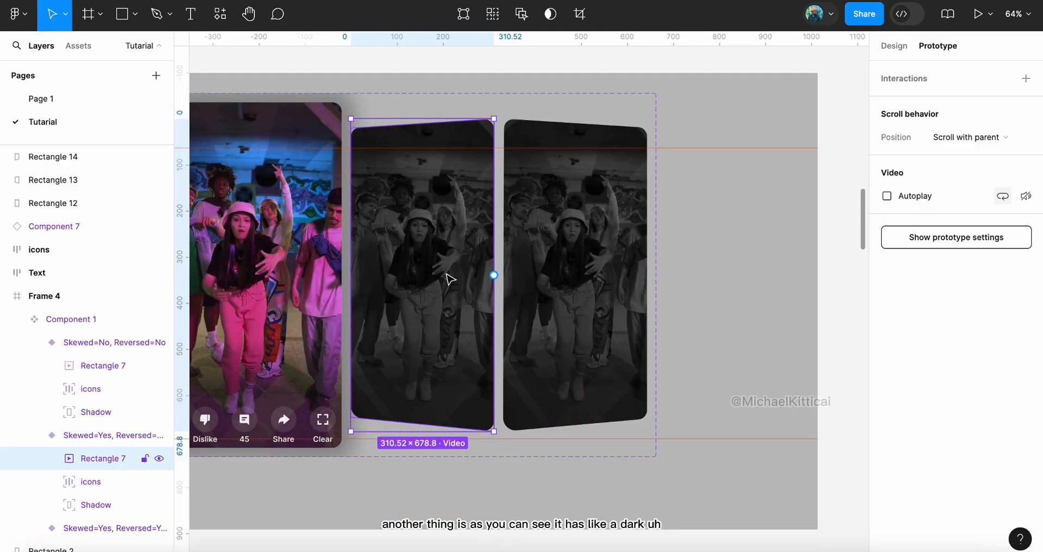
pyautogui.click(897, 49)
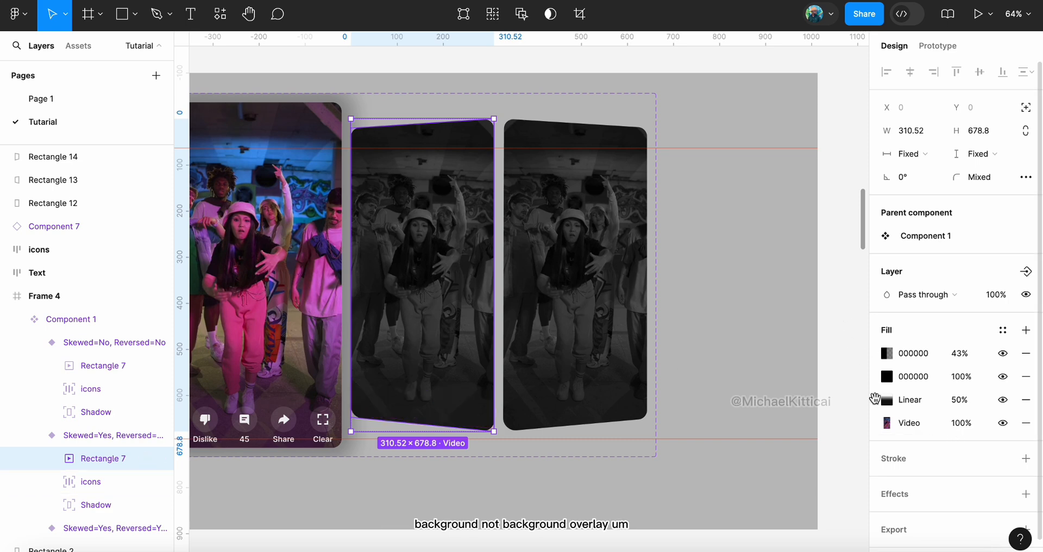
pyautogui.click(1003, 400)
pyautogui.click(1003, 399)
pyautogui.click(1003, 399)
pyautogui.click(1004, 400)
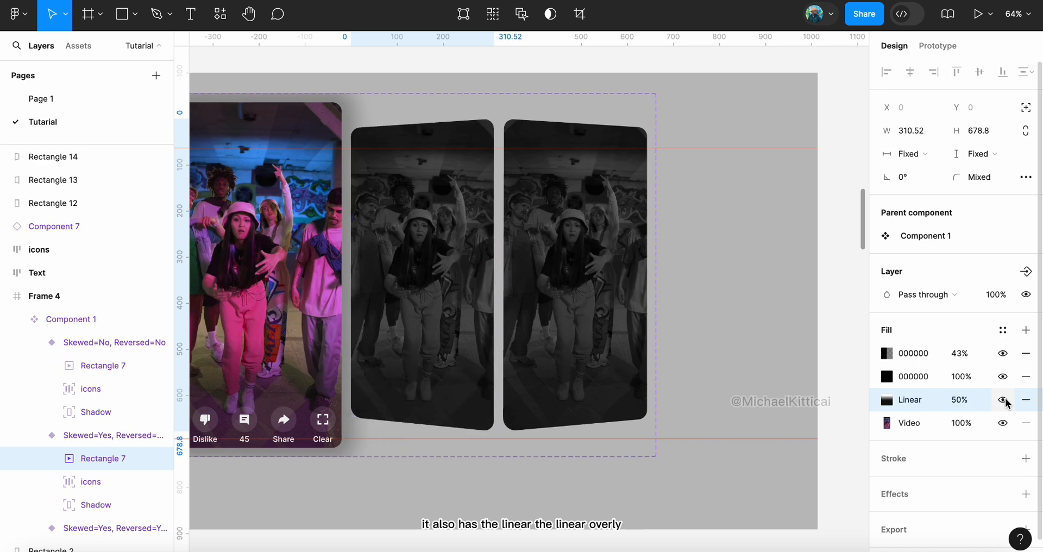
pyautogui.hscroll(-3, 449, 344)
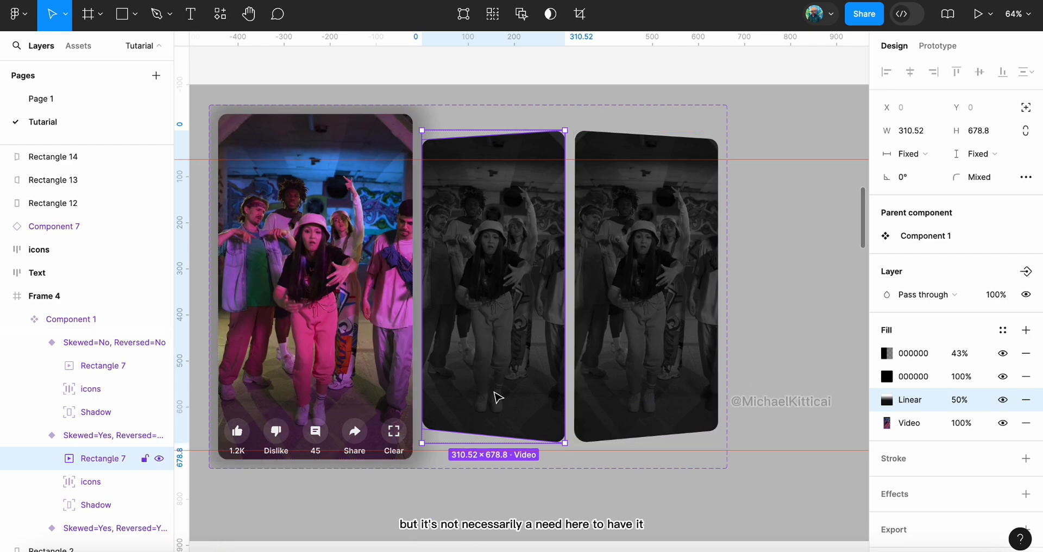
pyautogui.click(1002, 400)
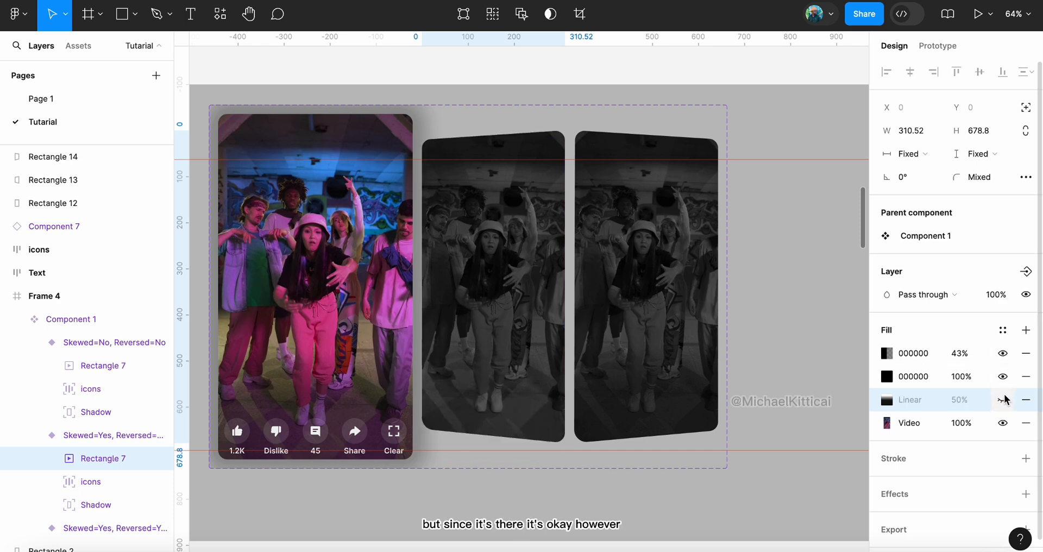
pyautogui.click(1002, 400)
# Hide the two black fills of Rectangle 7, and compare the result with the inactive side cards in the prototype
pyautogui.click(1003, 377)
pyautogui.click(1002, 353)
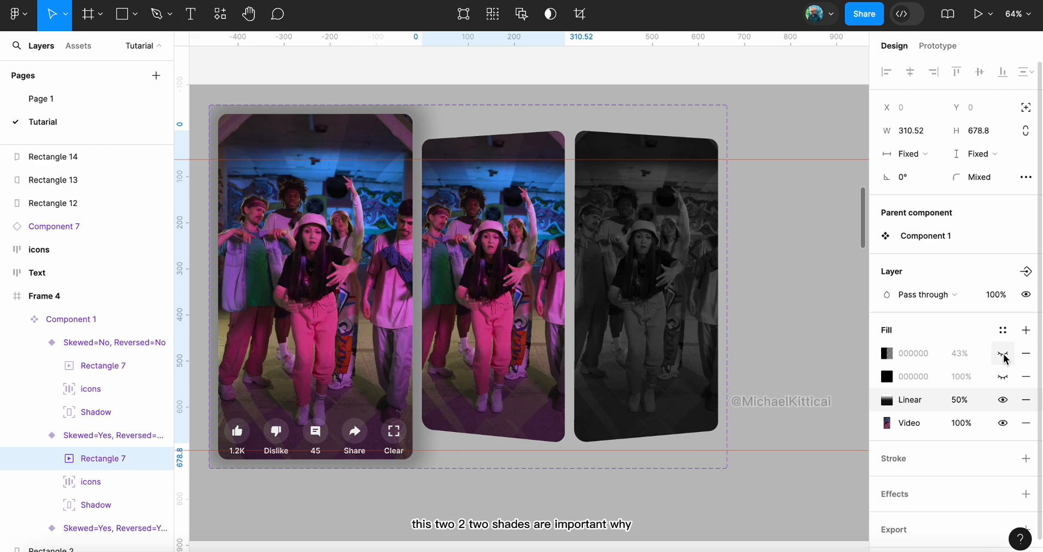
pyautogui.click(1002, 377)
pyautogui.click(1003, 377)
pyautogui.click(1003, 354)
pyautogui.click(1003, 353)
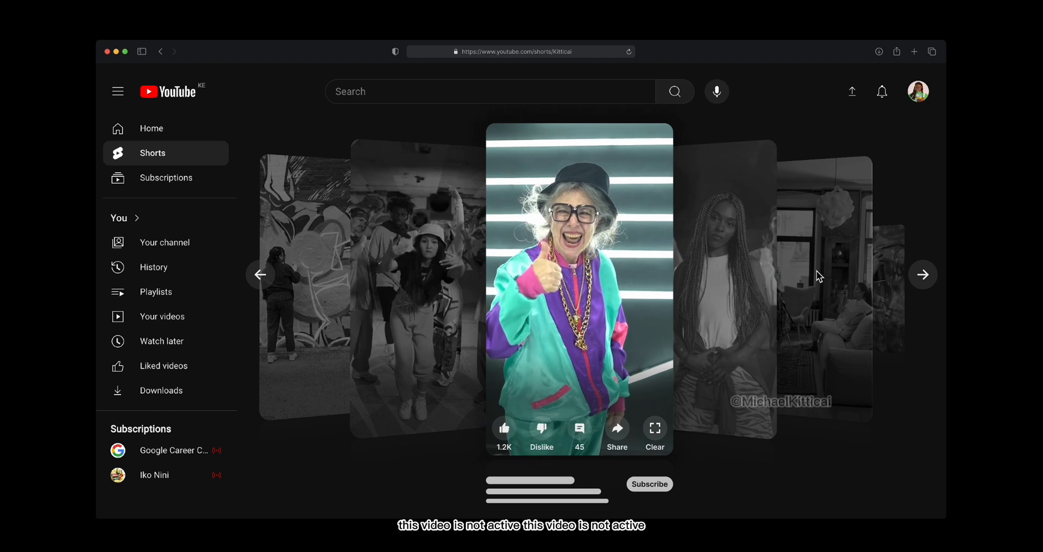
pyautogui.click(705, 182)
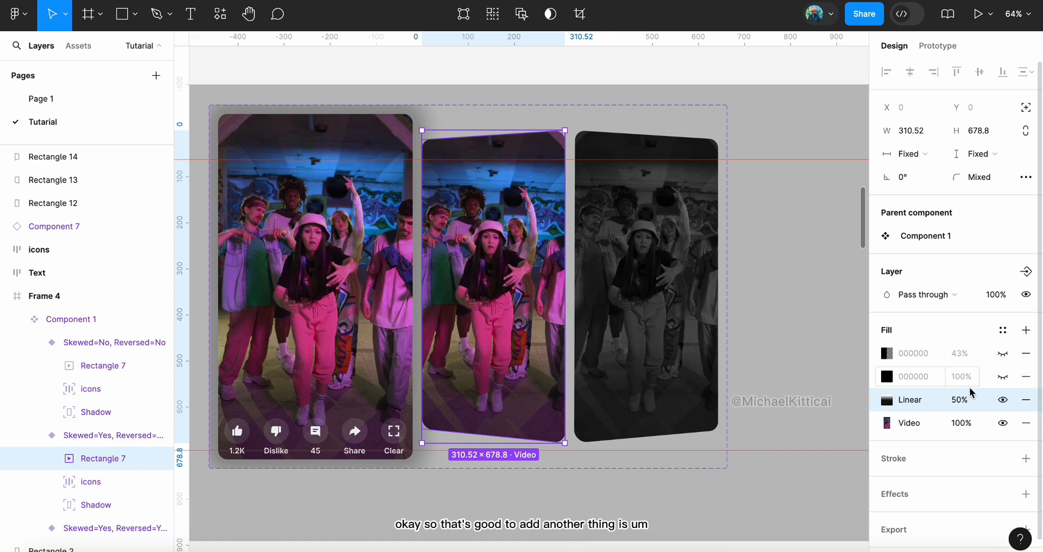
# Show both black fills of Rectangle 7 again, and inspect its Linear gradient and Video fill settings
pyautogui.click(1002, 379)
pyautogui.click(960, 377)
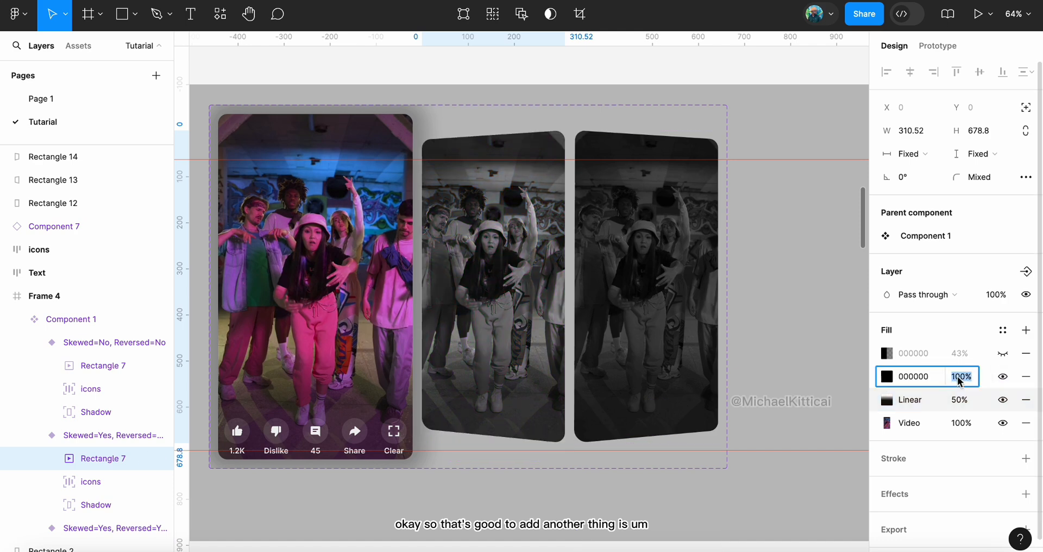
pyautogui.click(907, 356)
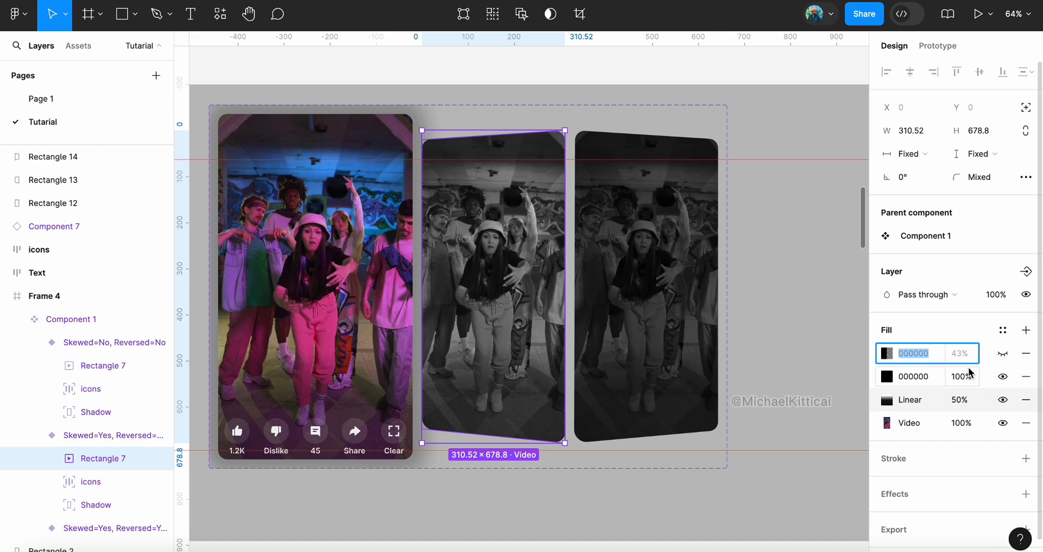
pyautogui.click(925, 383)
pyautogui.click(940, 400)
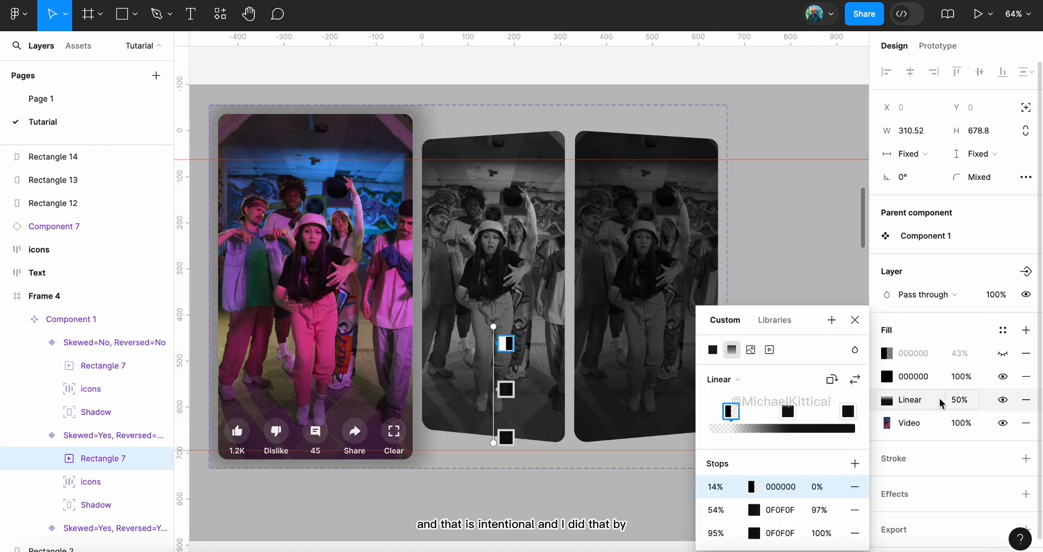
pyautogui.click(932, 424)
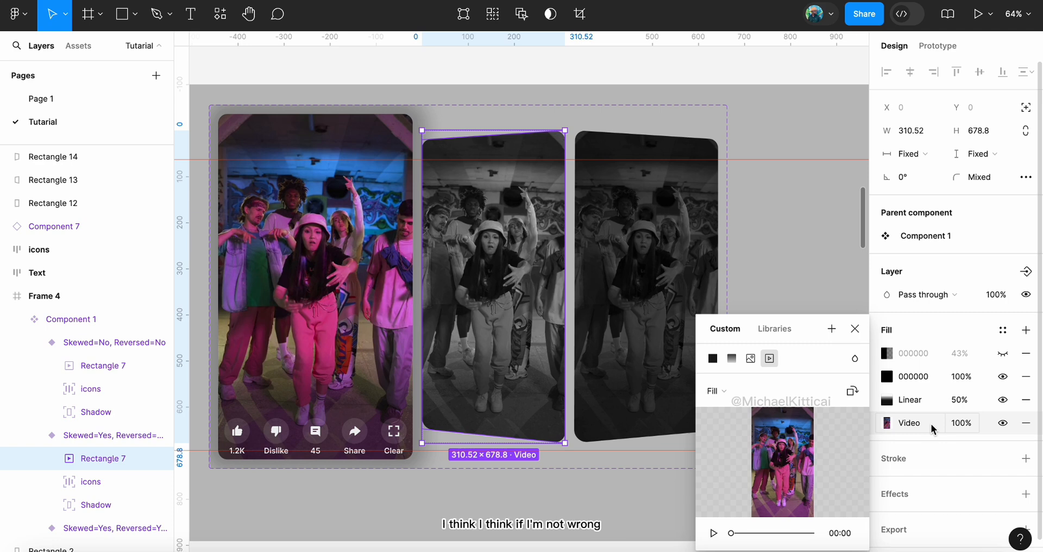
pyautogui.click(1003, 353)
pyautogui.press('Tab')
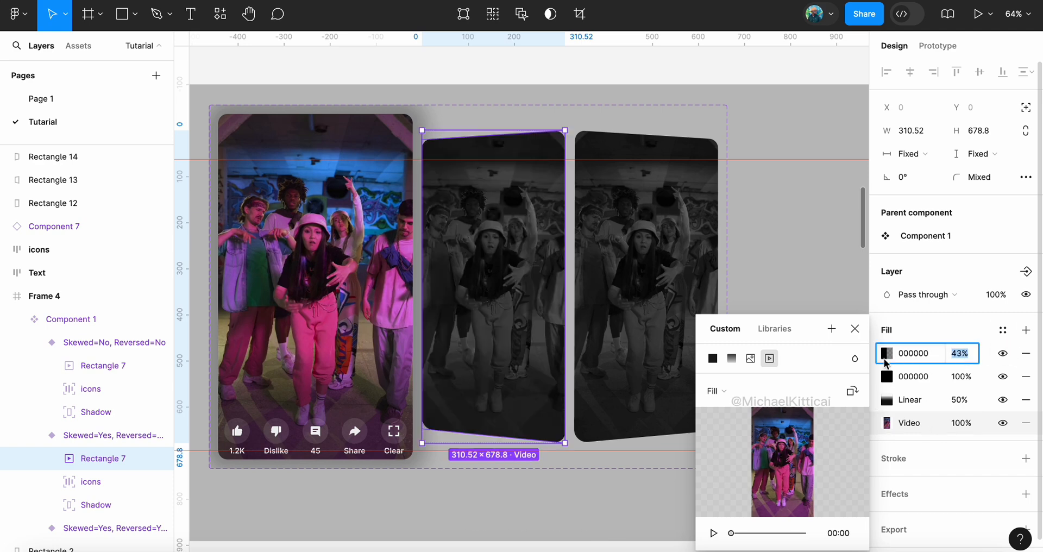
# Check the blend modes of the Video fill and the second black fill of Rectangle 7
pyautogui.click(851, 357)
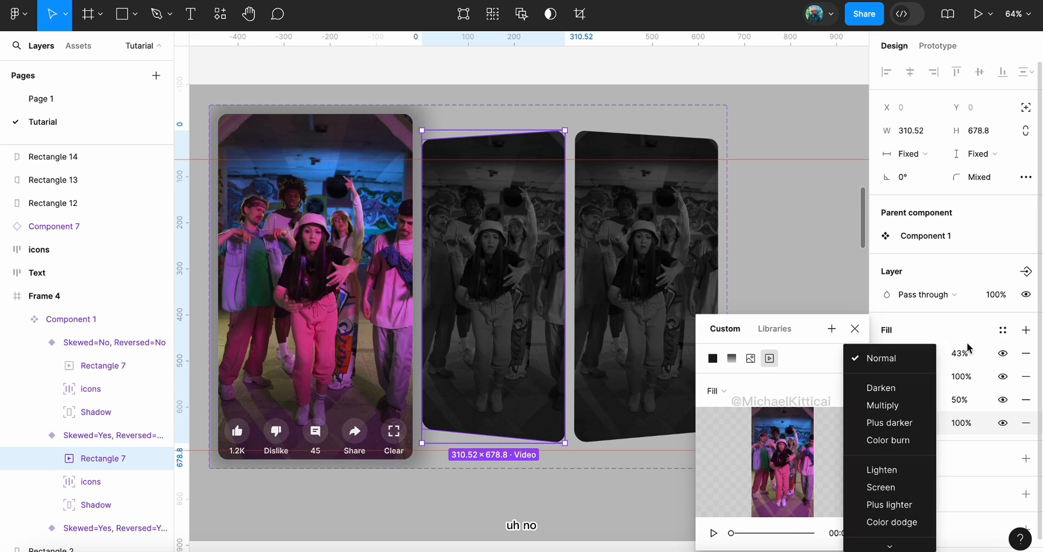
pyautogui.click(857, 360)
pyautogui.click(961, 376)
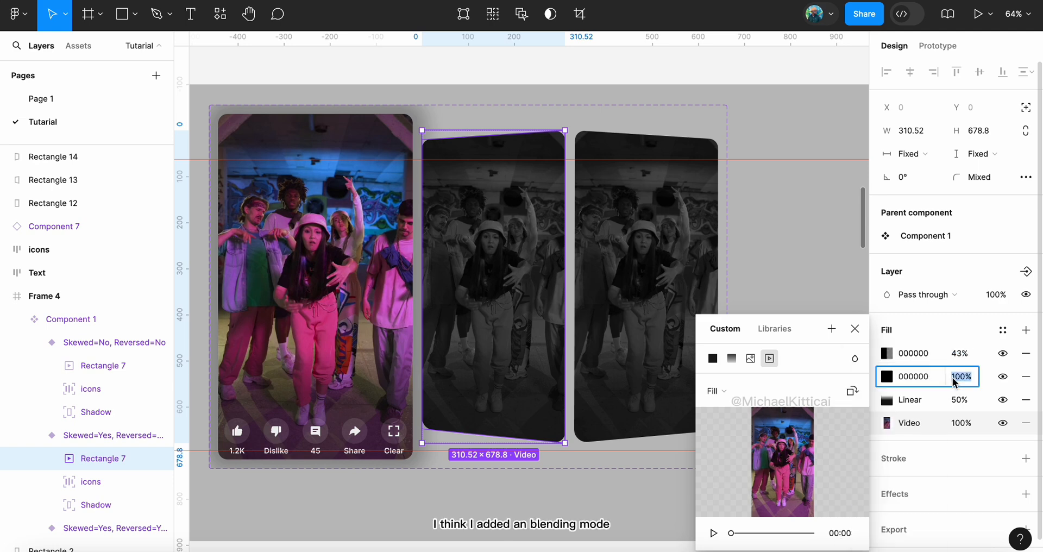
pyautogui.click(1002, 377)
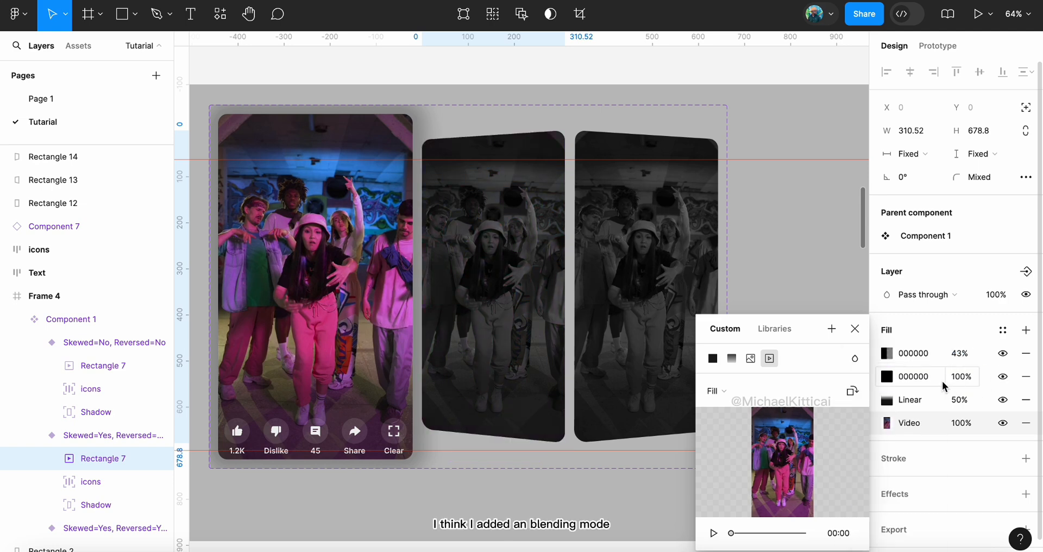
pyautogui.click(886, 383)
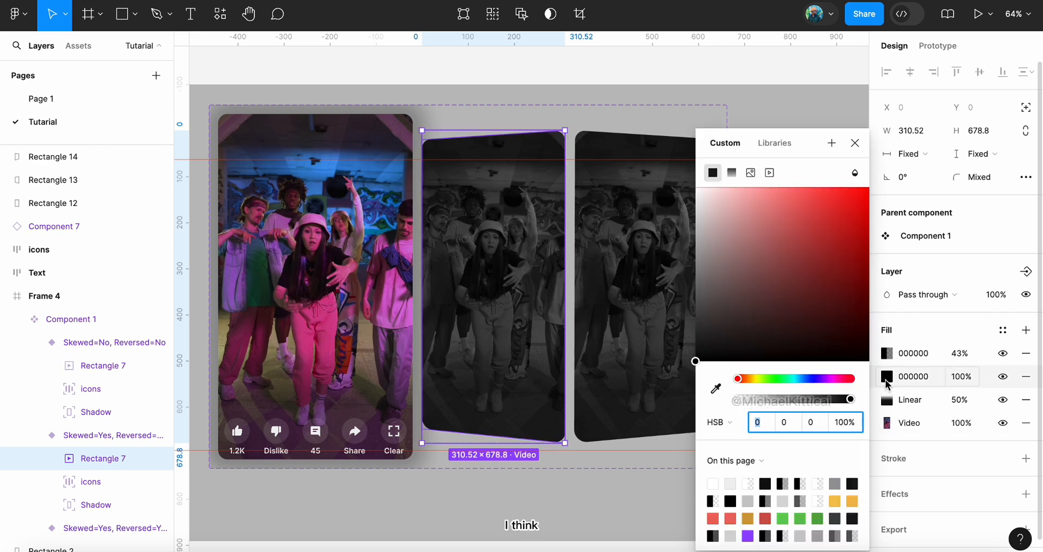
pyautogui.click(854, 173)
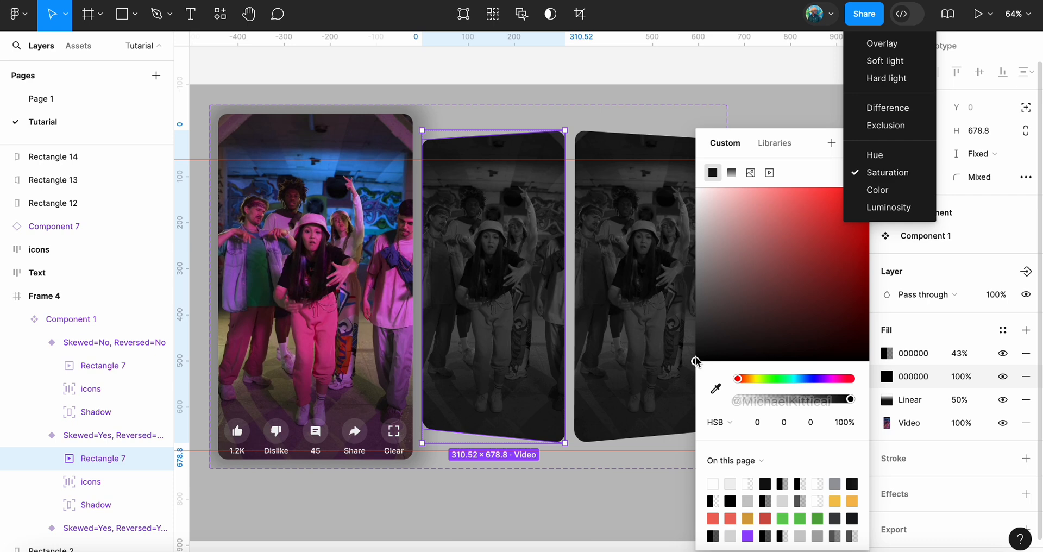
# Try the Color, Darken and Normal blend modes on the second black fill, and lower its opacity to 9%
pyautogui.click(880, 190)
pyautogui.click(855, 173)
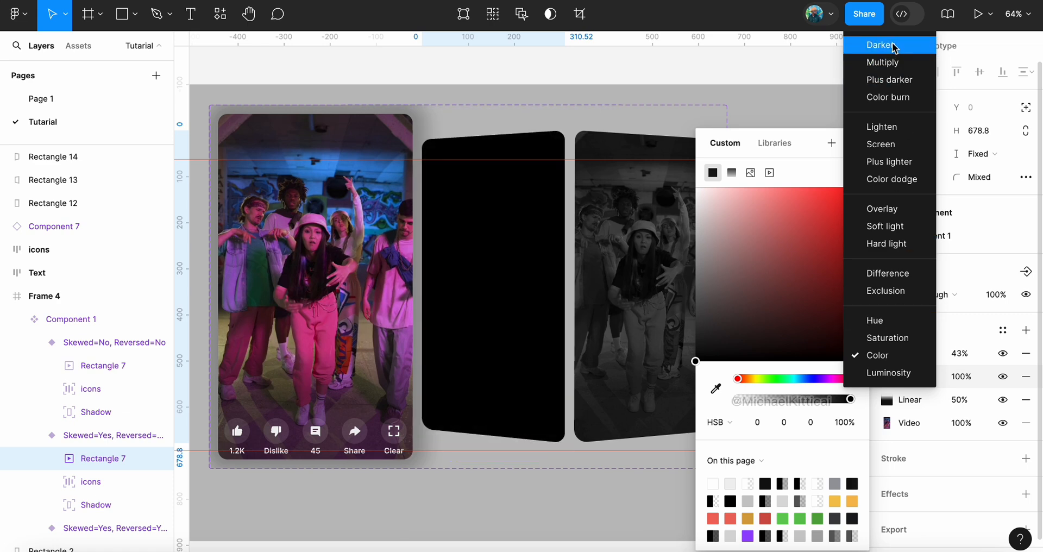
pyautogui.click(893, 45)
pyautogui.click(857, 173)
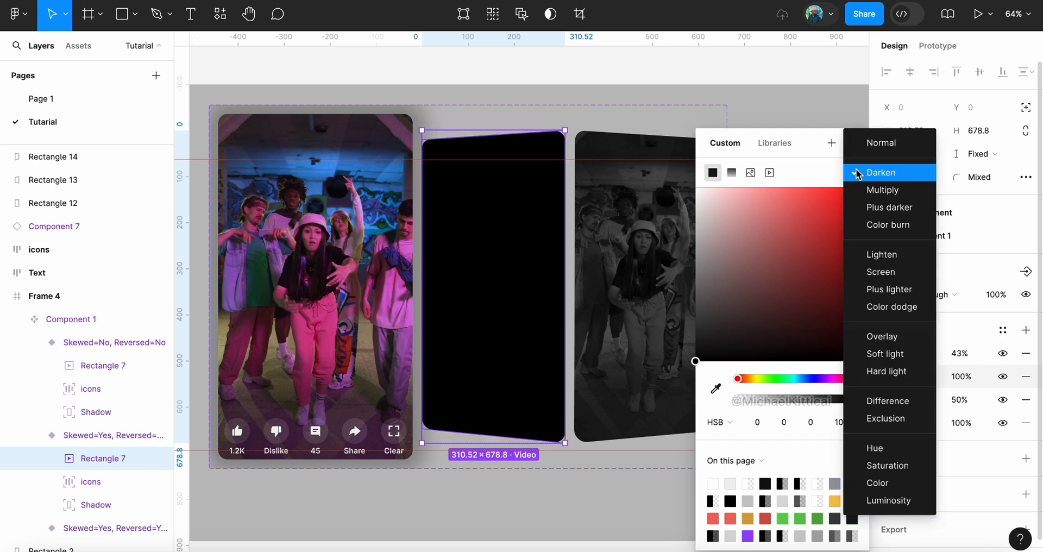
pyautogui.click(881, 144)
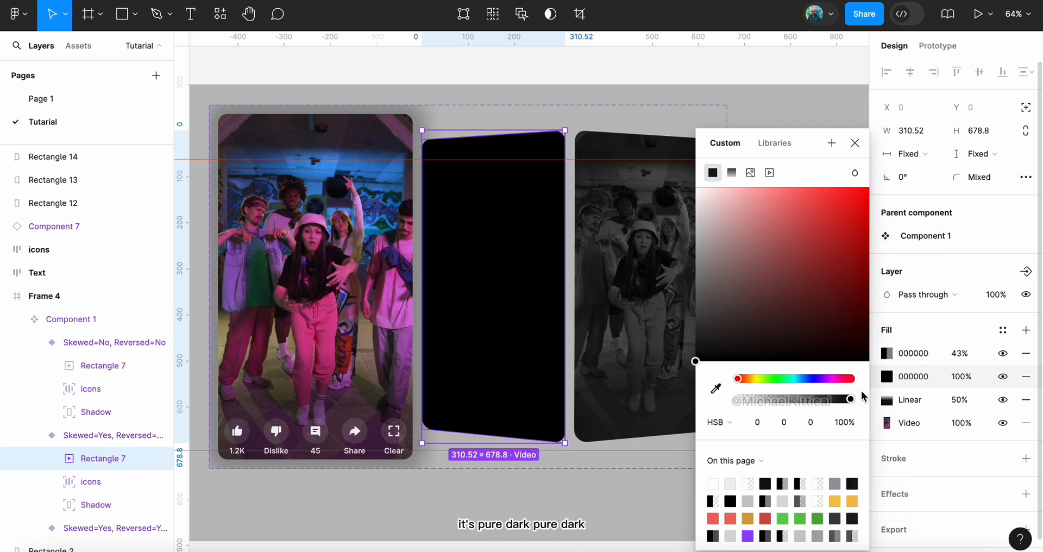
pyautogui.moveTo(850, 399); pyautogui.dragTo(748, 406)
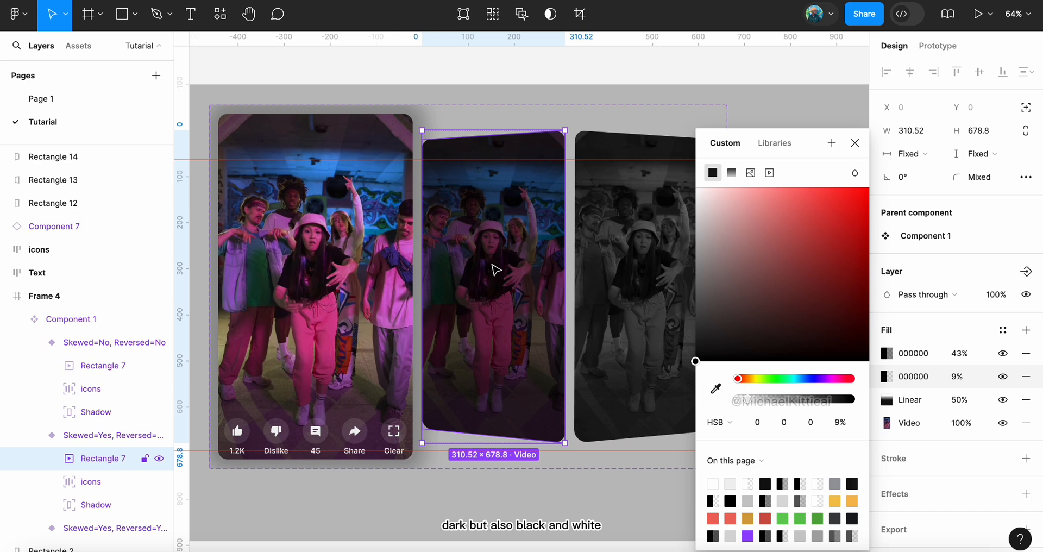
# Set the second black fill of Rectangle 7 to the Saturation blend mode at 100% opacity, and close its colour settings
pyautogui.click(849, 175)
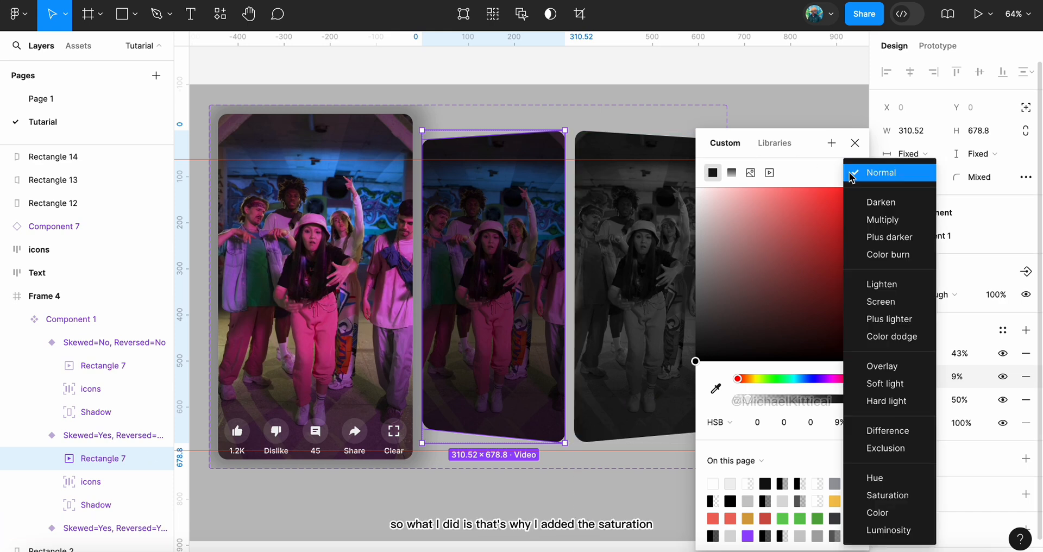
pyautogui.click(905, 501)
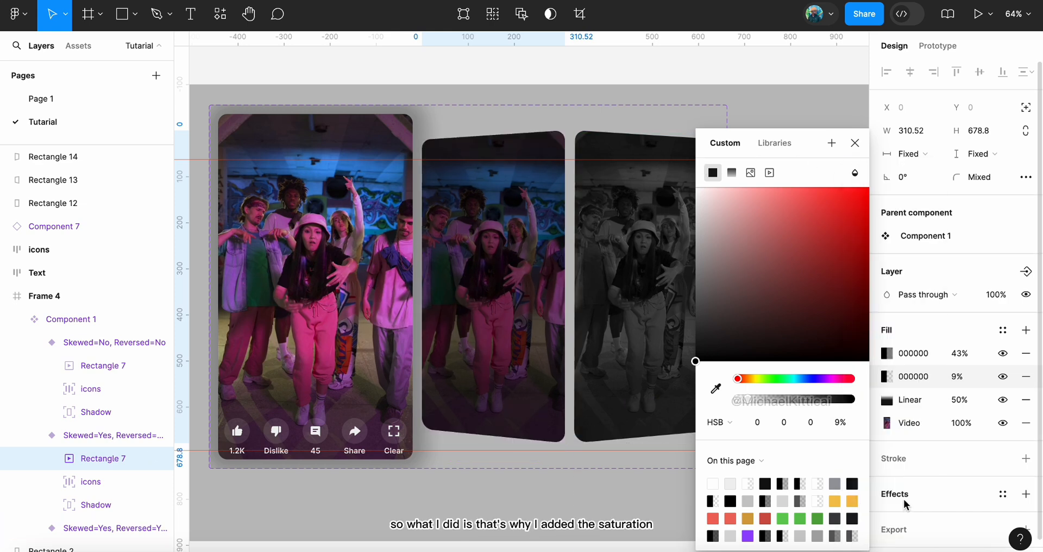
pyautogui.click(854, 172)
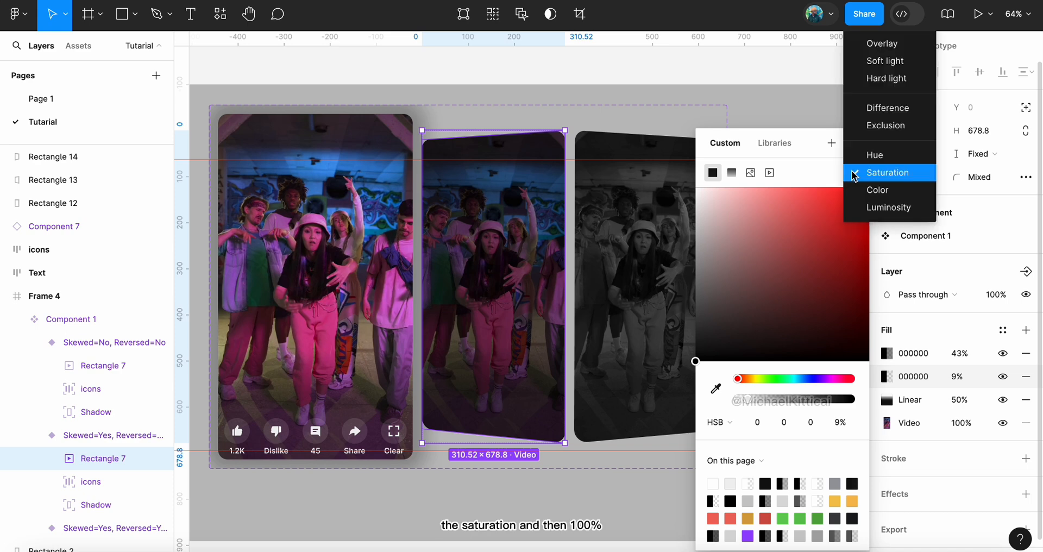
pyautogui.click(854, 173)
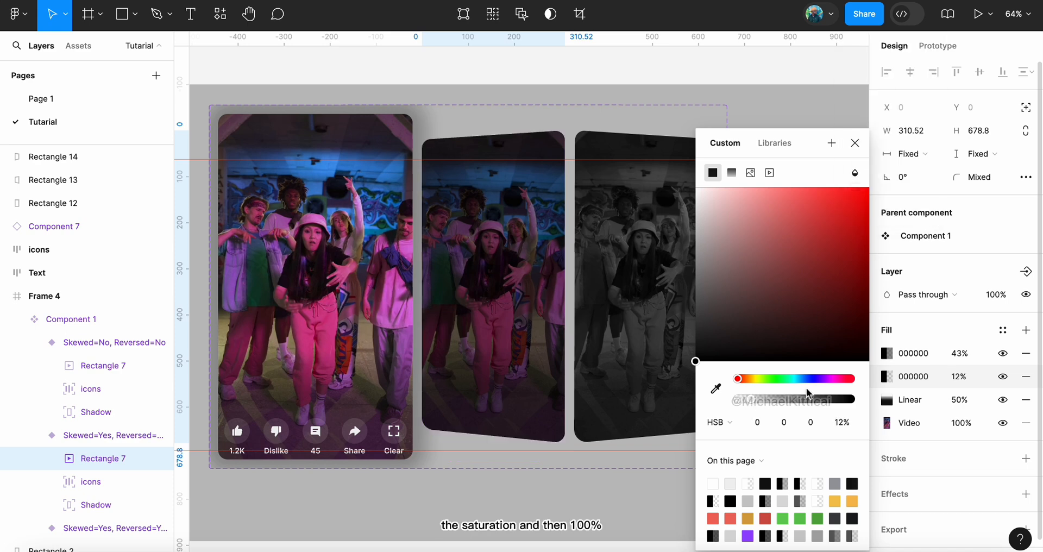
pyautogui.moveTo(808, 396); pyautogui.dragTo(864, 397)
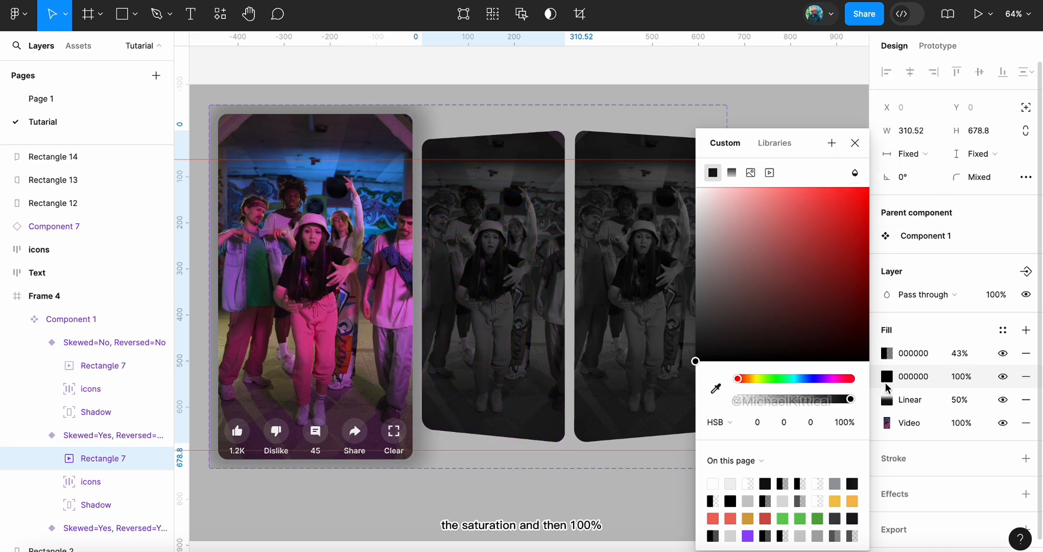
pyautogui.click(851, 174)
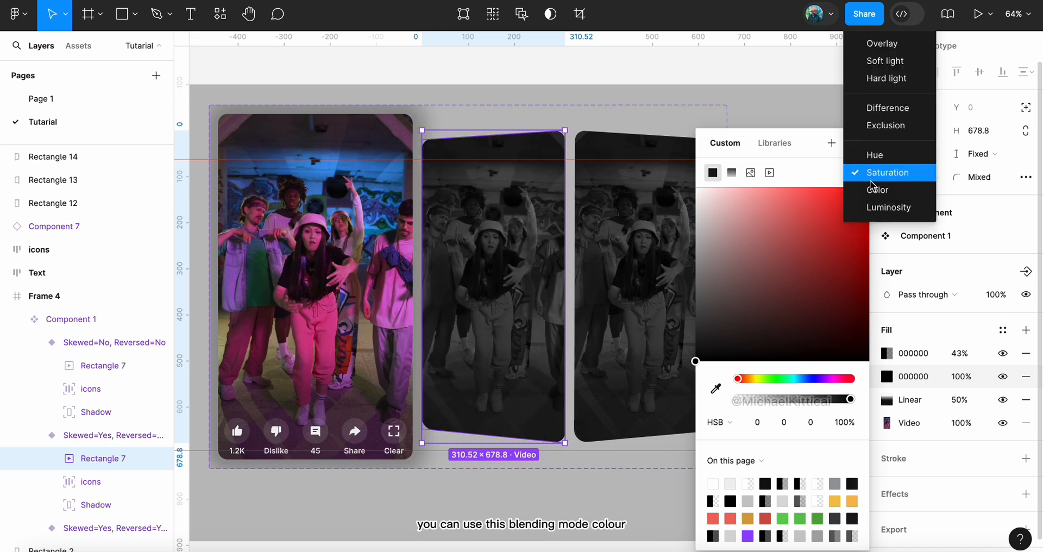
pyautogui.click(821, 182)
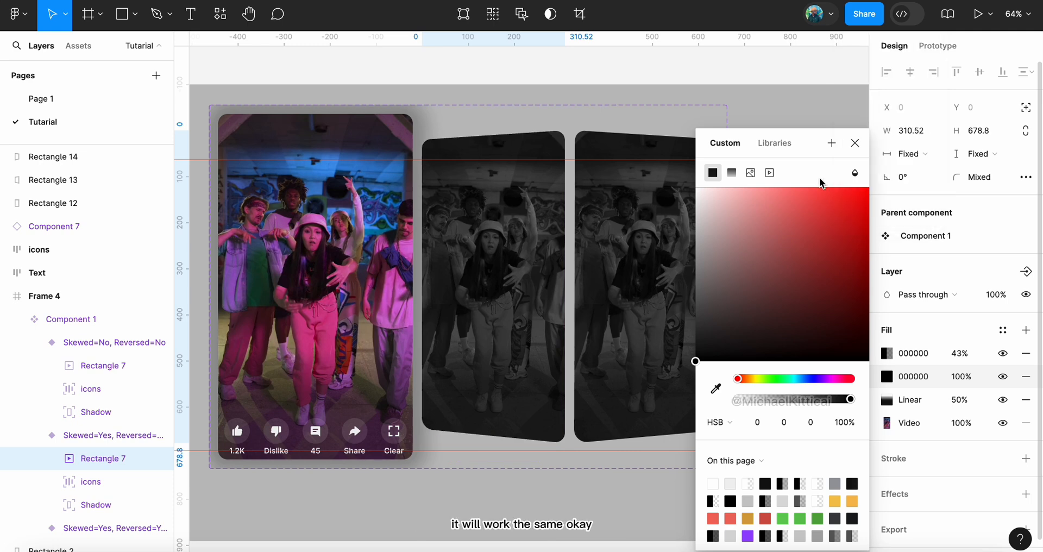
pyautogui.click(855, 143)
# Select the reversed skewed variant and the non-reversed skewed variant of Component 1 in turn to compare their variant properties
pyautogui.hscroll(-4, 610, 326)
pyautogui.scroll(1, 610, 326)
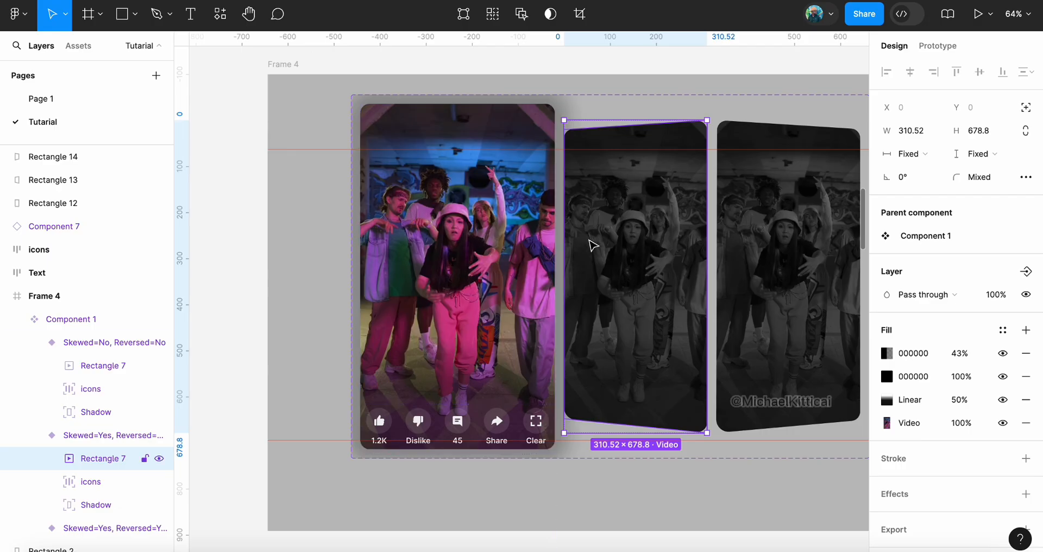
pyautogui.hscroll(2, 592, 244)
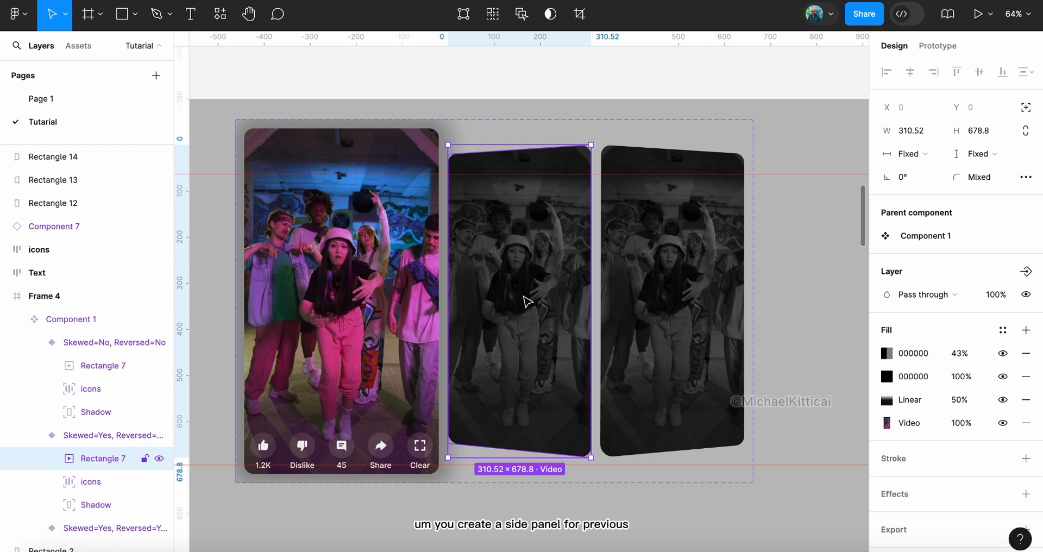
pyautogui.click(651, 278)
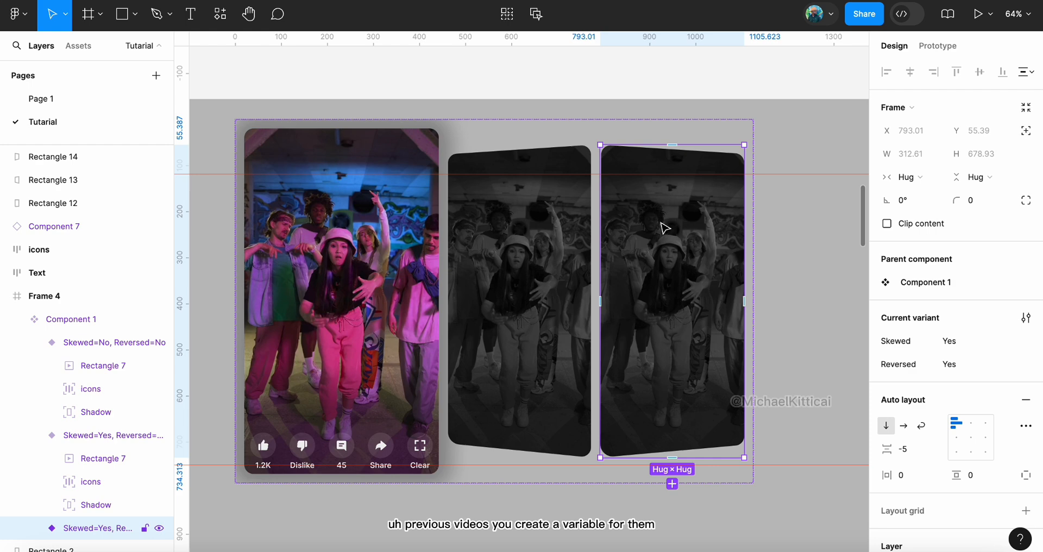
pyautogui.click(543, 250)
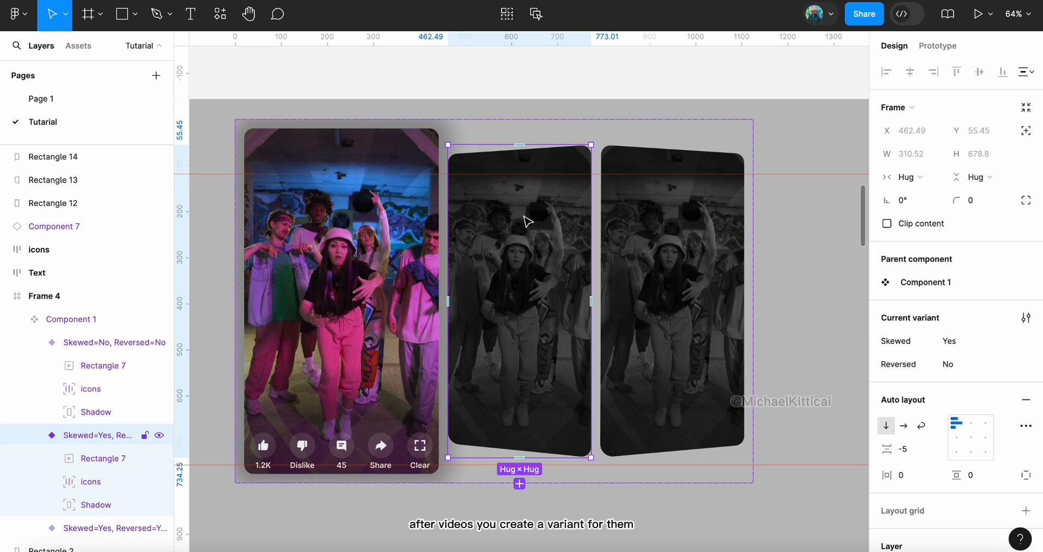
# Select the main video variant of Component 1 that is neither skewed nor reversed, and check its properties
pyautogui.click(391, 269)
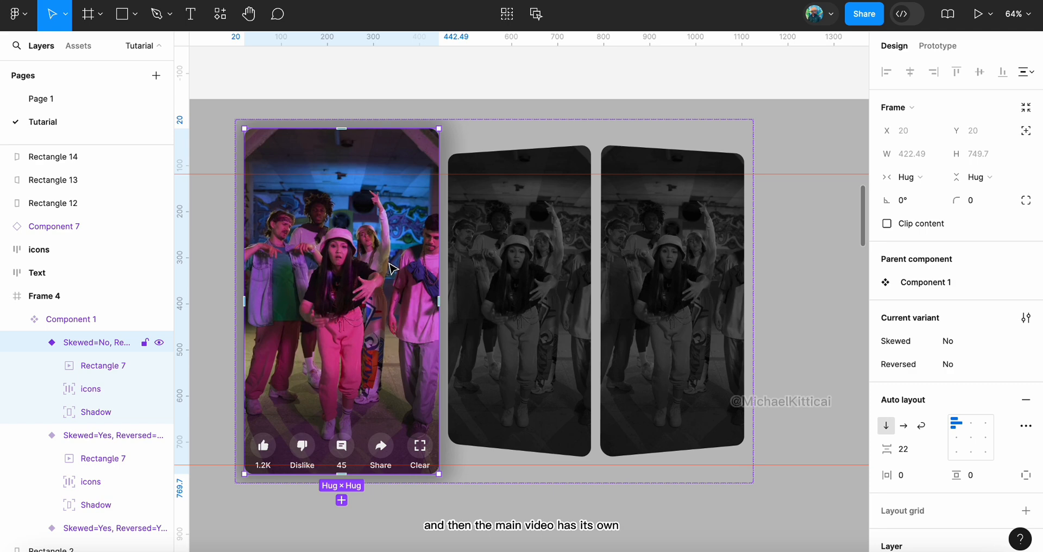
pyautogui.scroll(-5, 391, 269)
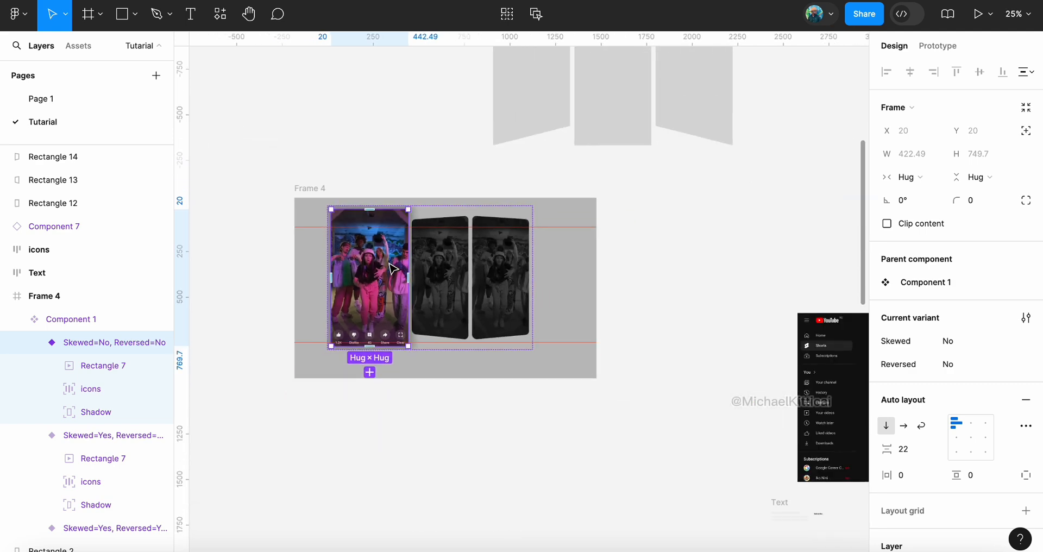
pyautogui.scroll(5, 380, 247)
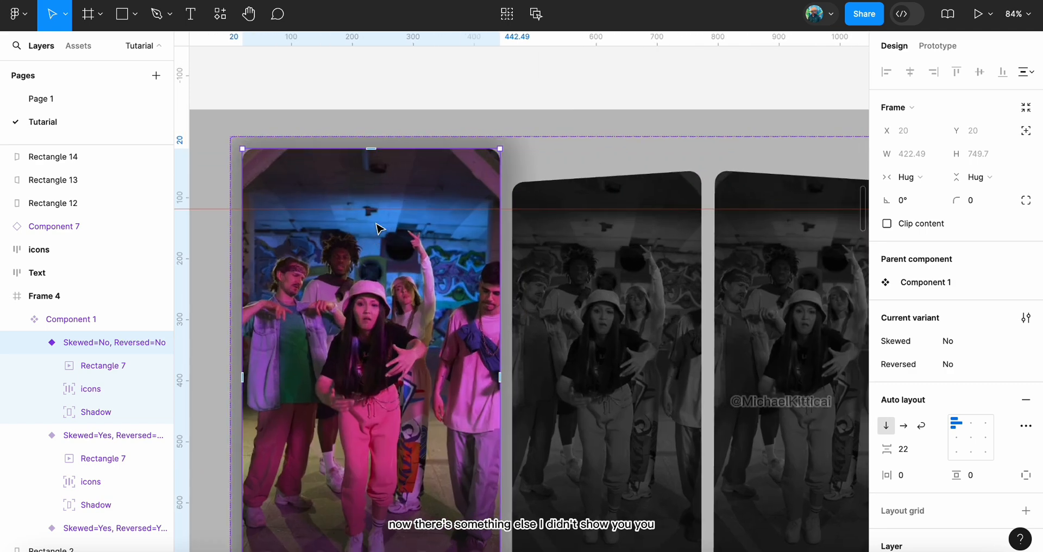
# Change the fill of Frame 4 to white, FFFFFF
pyautogui.scroll(-4, 411, 138)
pyautogui.click(311, 112)
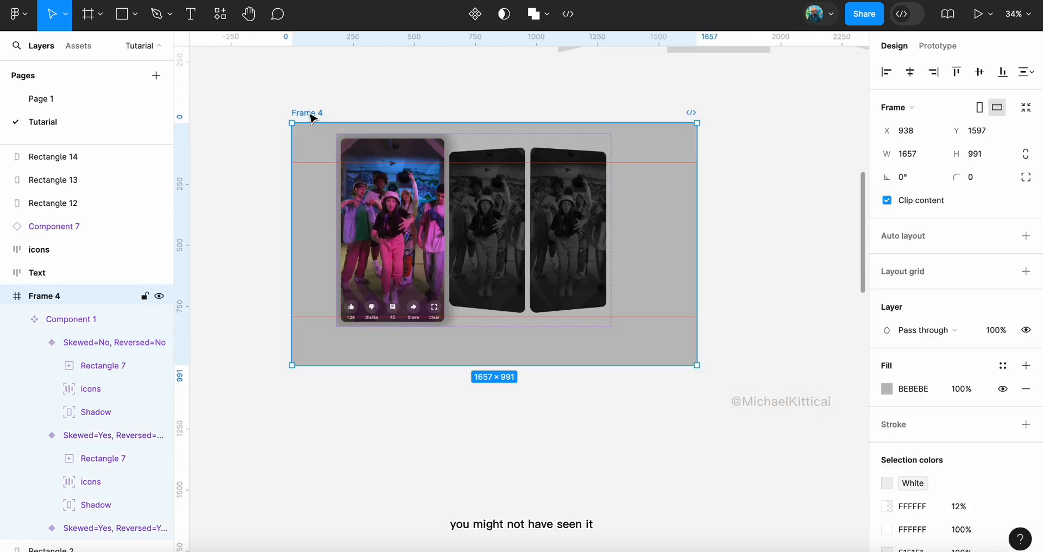
pyautogui.click(887, 388)
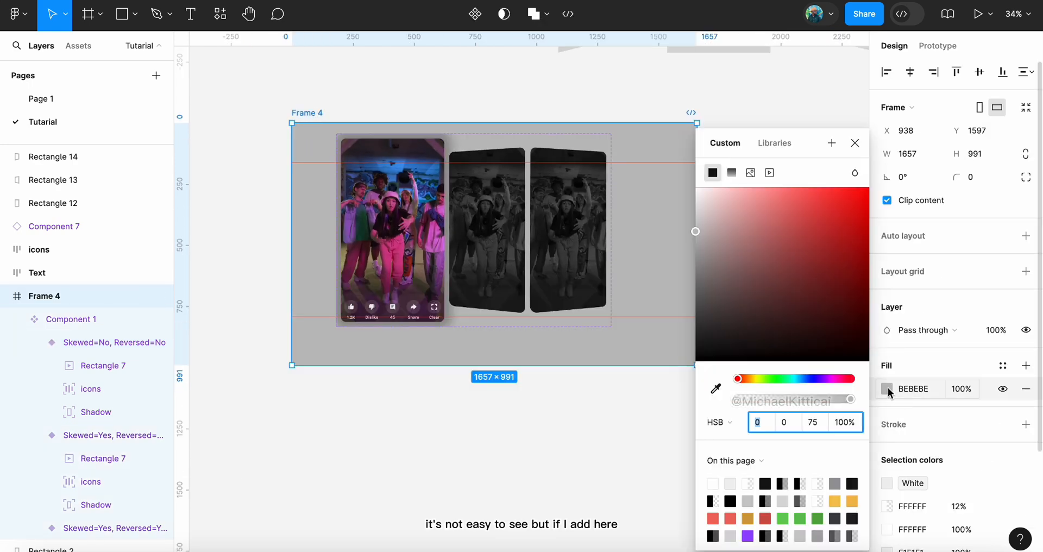
pyautogui.moveTo(751, 229); pyautogui.dragTo(669, 165)
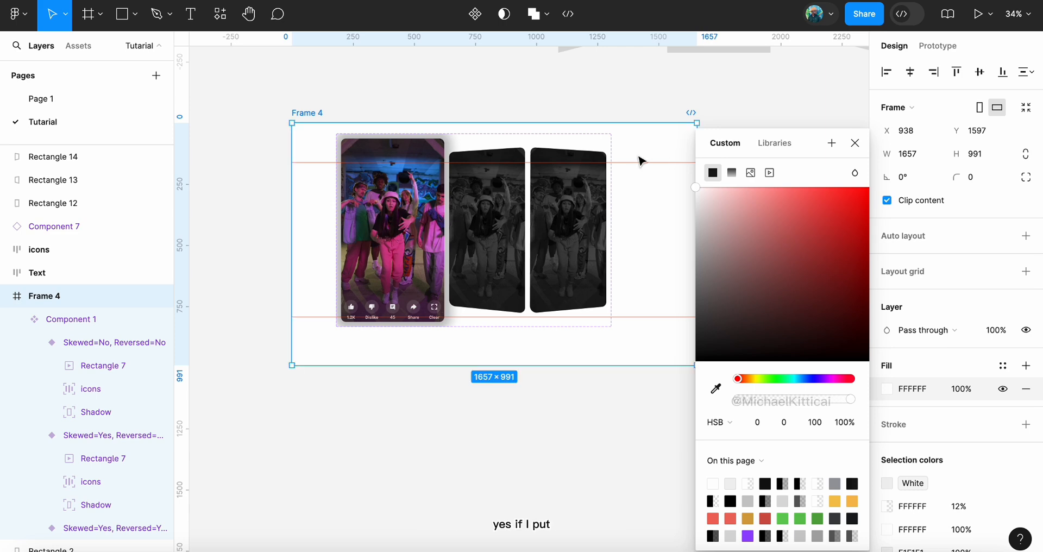
# Enlarge the Component 1 variant set from its lower-right corner to 1331 × 928
pyautogui.click(587, 324)
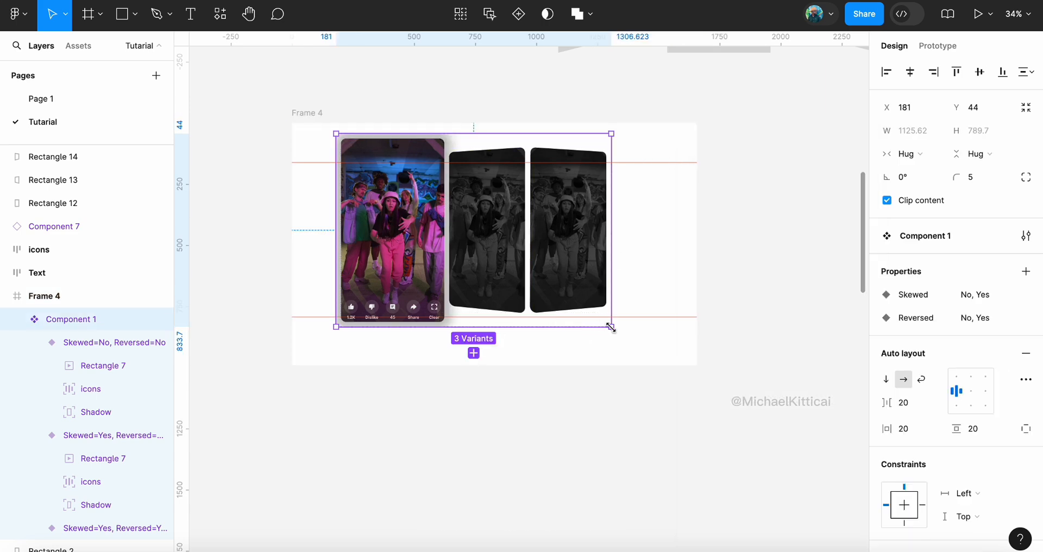
pyautogui.moveTo(610, 327); pyautogui.dragTo(662, 360)
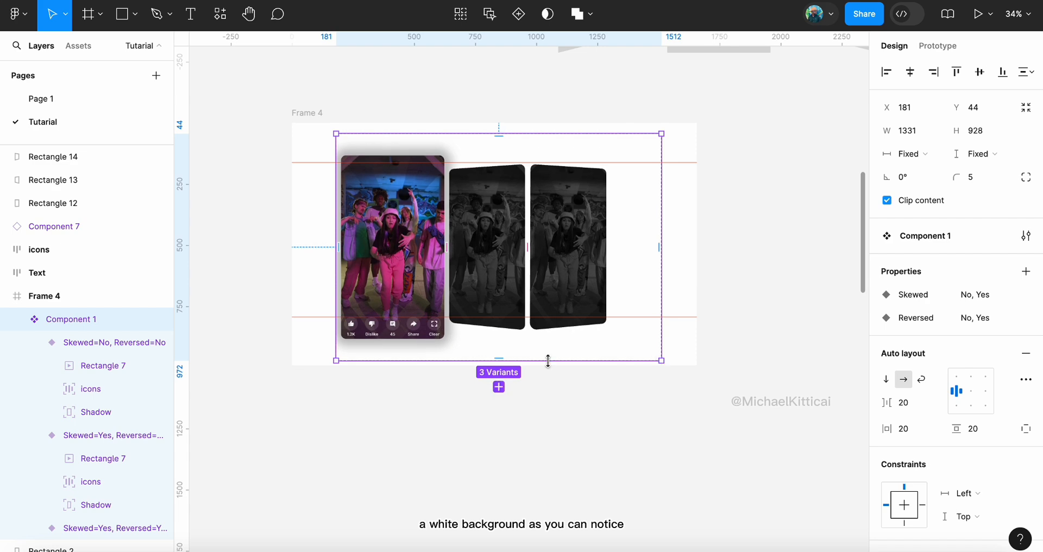
# Examine the dark shadow around the edges of the main video card up close
pyautogui.scroll(3, 440, 317)
pyautogui.scroll(5, 440, 317)
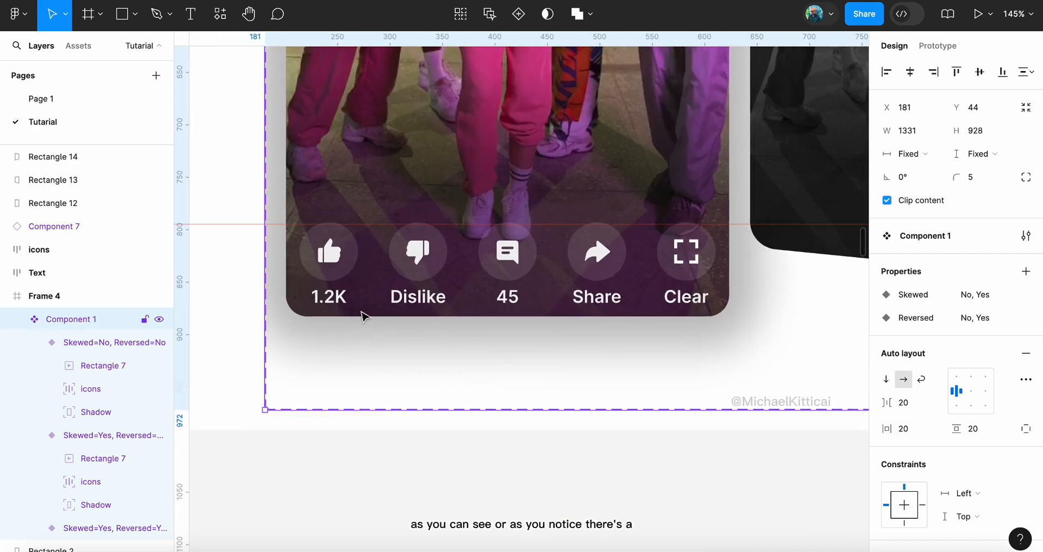
pyautogui.hscroll(5, 361, 315)
pyautogui.hscroll(-8, 469, 248)
pyautogui.scroll(-3, 469, 248)
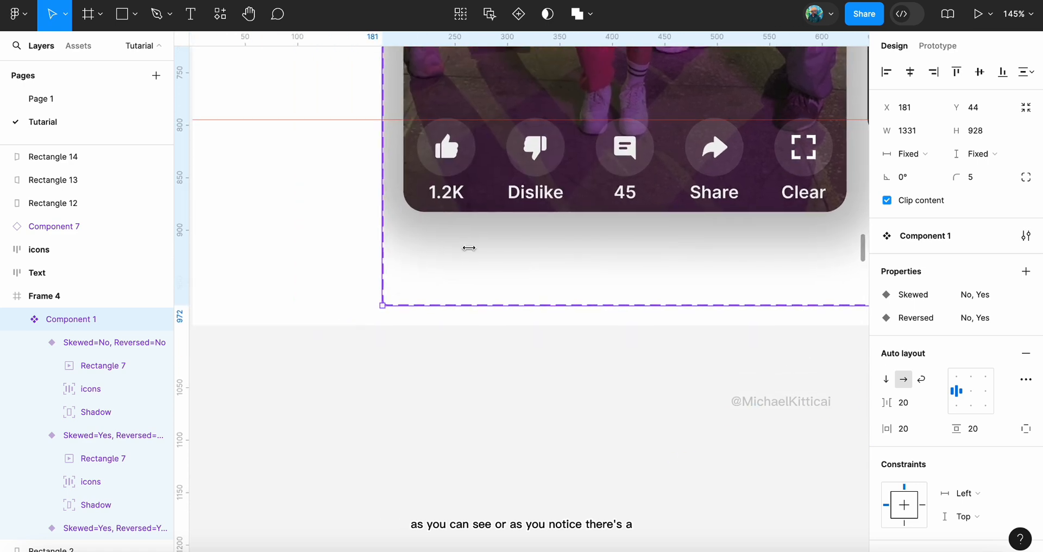
pyautogui.scroll(3, 441, 224)
pyautogui.hscroll(4, 441, 224)
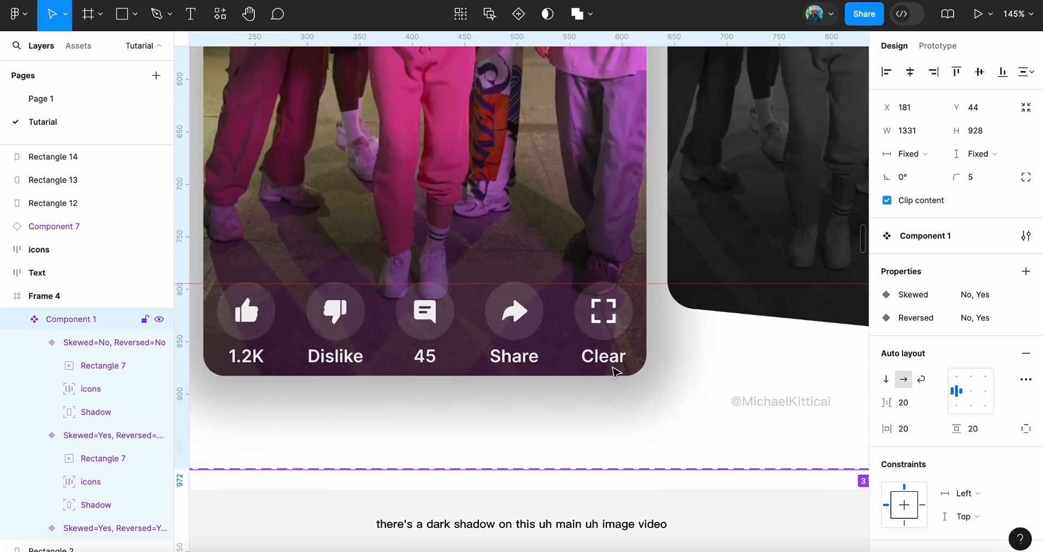
pyautogui.scroll(10, 652, 193)
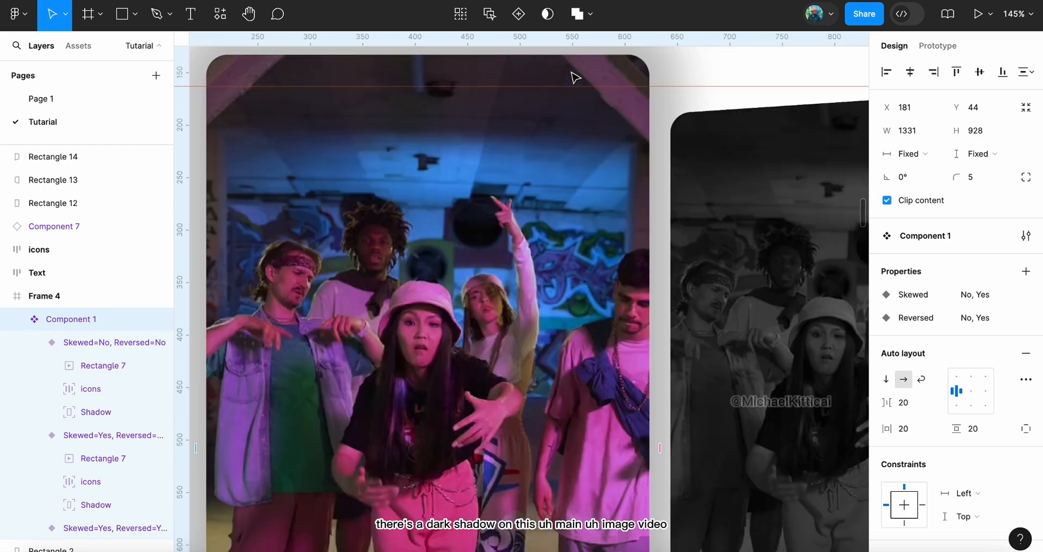
pyautogui.scroll(1, 575, 77)
pyautogui.hscroll(-1, 575, 77)
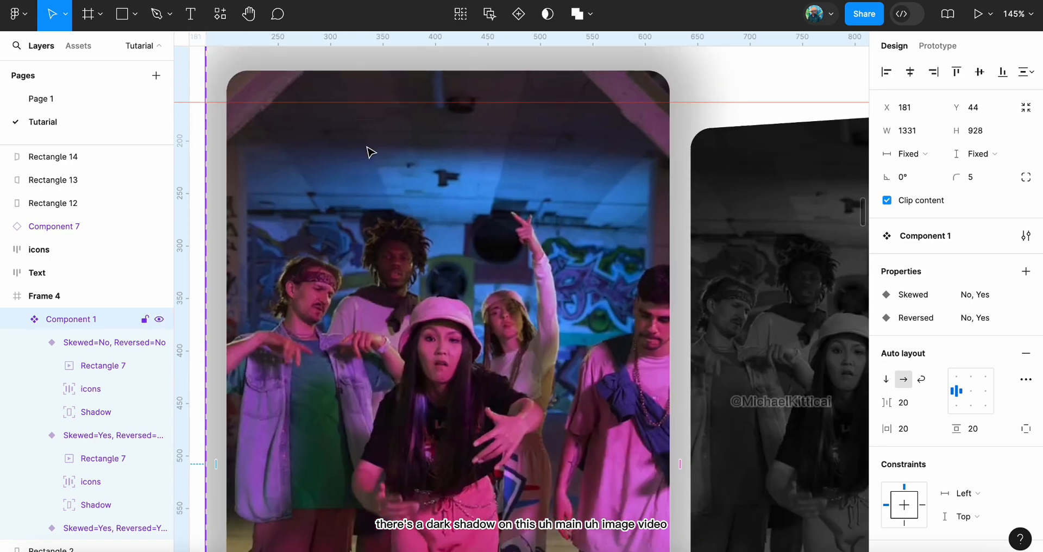
pyautogui.scroll(-5, 369, 196)
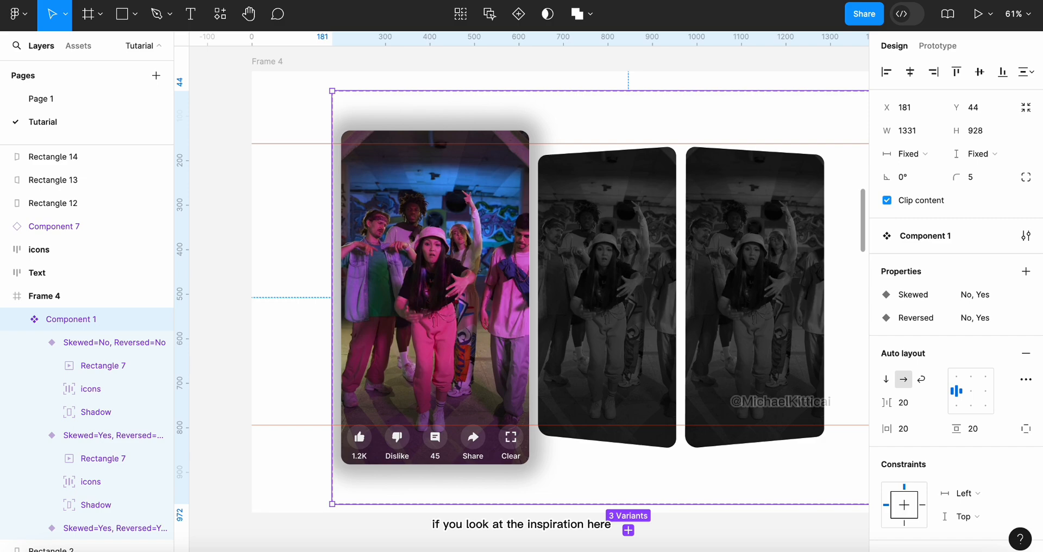
# Examine the reflections under the album covers in the iPhone inspiration image
pyautogui.scroll(-10, 442, 256)
pyautogui.scroll(-5, 443, 255)
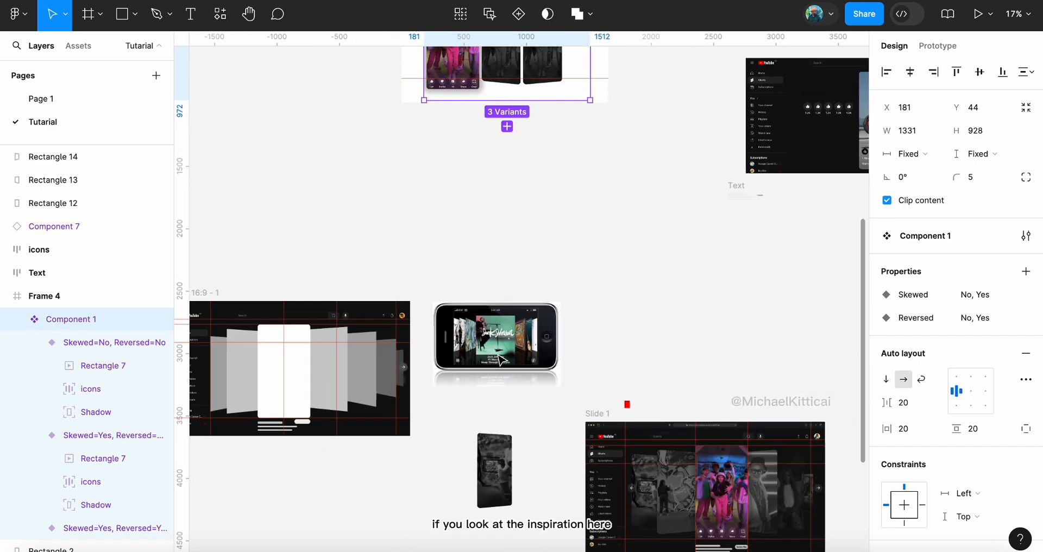
pyautogui.scroll(12, 499, 357)
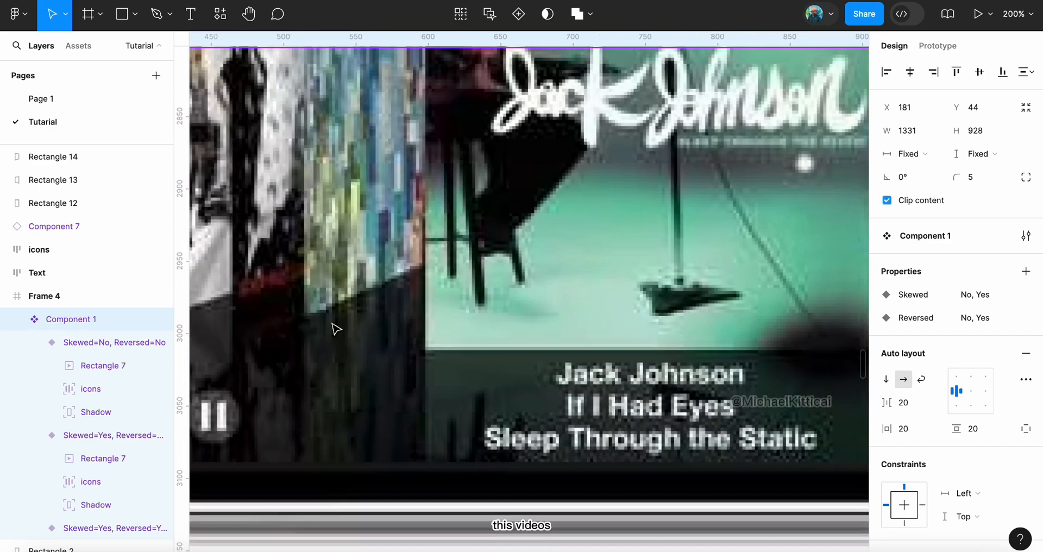
pyautogui.scroll(-8, 336, 329)
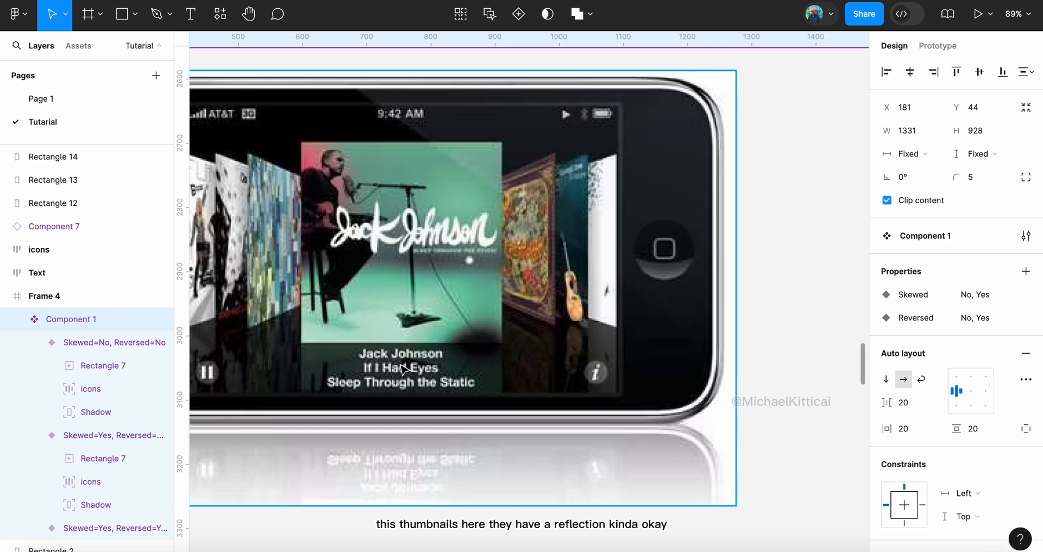
pyautogui.hscroll(-4, 291, 338)
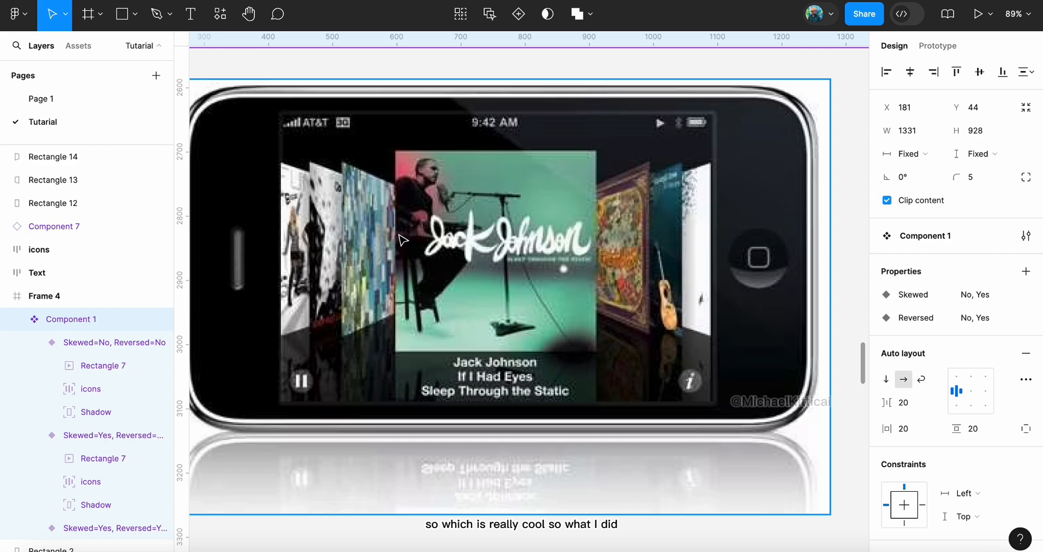
pyautogui.click(326, 1)
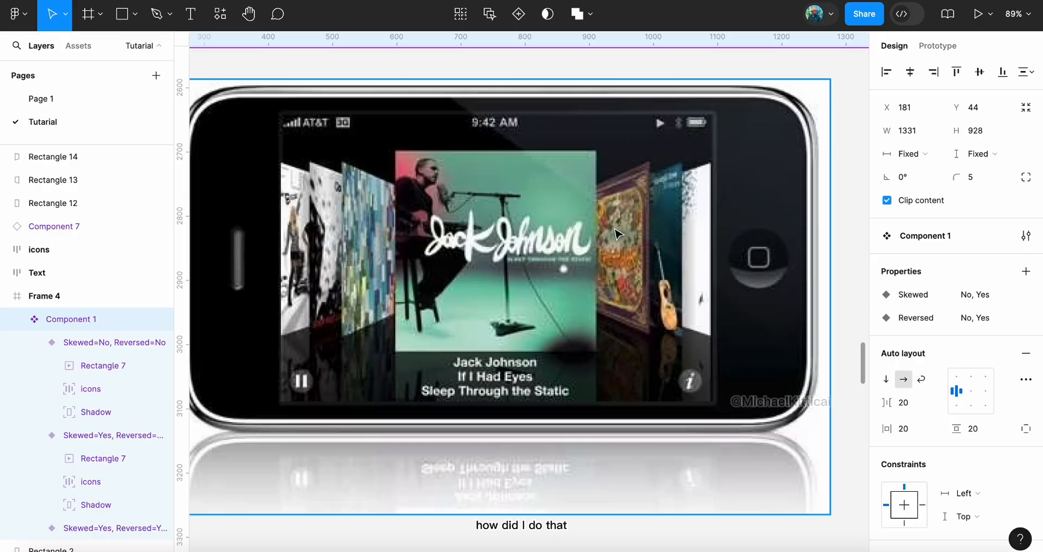
pyautogui.scroll(-3, 615, 243)
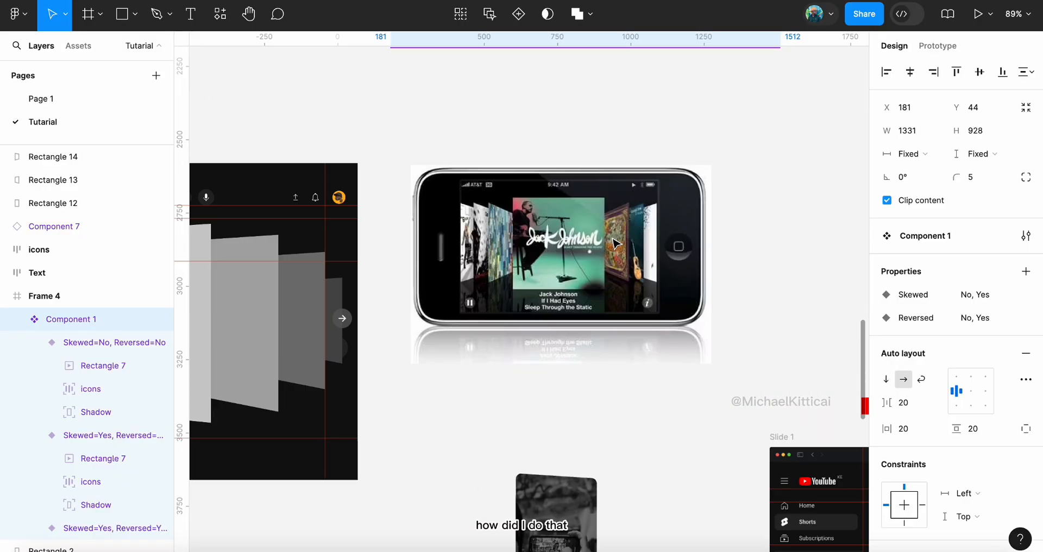
pyautogui.scroll(-1, 616, 243)
pyautogui.hscroll(-1, 611, 234)
pyautogui.hscroll(2, 576, 250)
pyautogui.scroll(1, 559, 265)
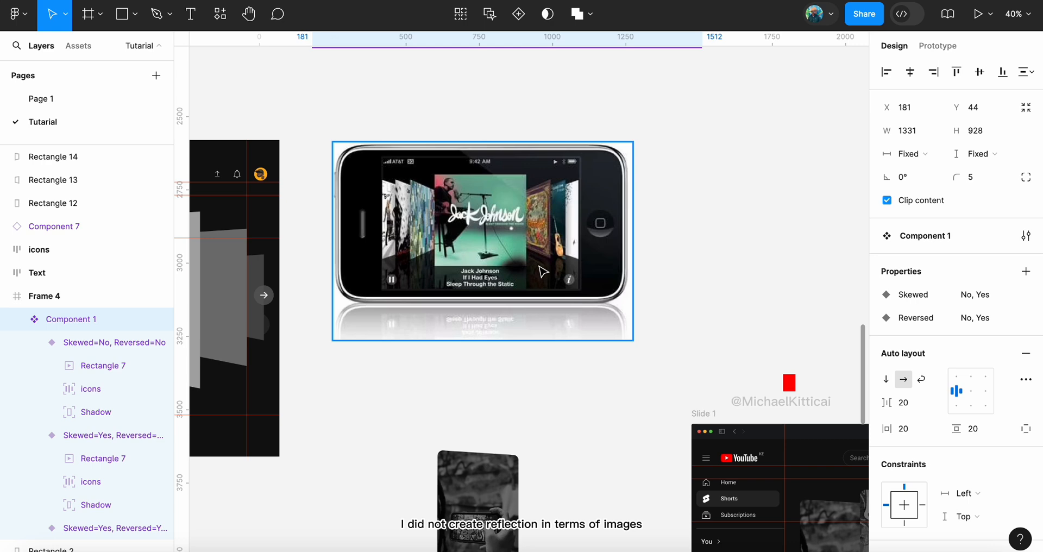
pyautogui.scroll(10, 537, 276)
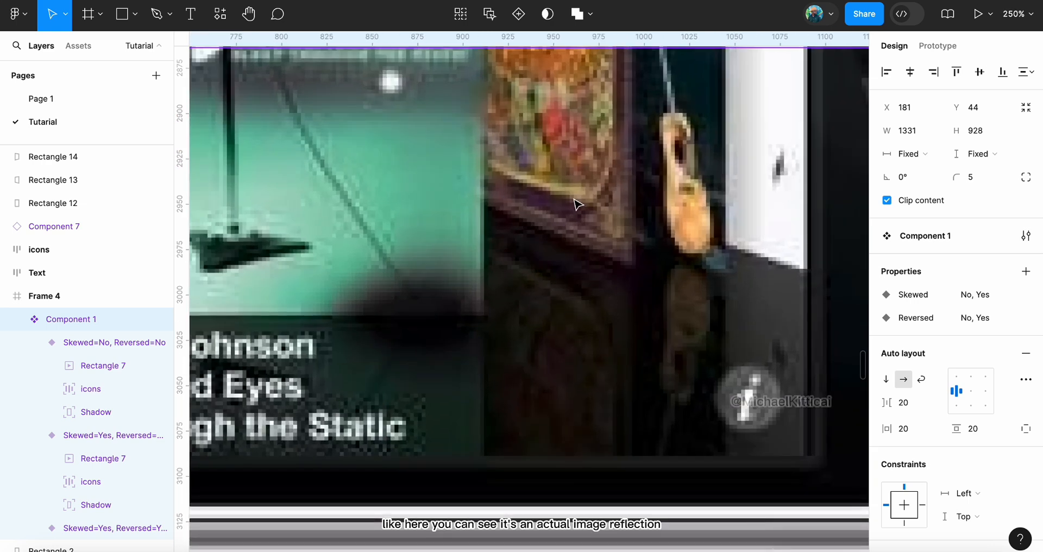
# Return to Frame 4 and extend the left edge of the Component 1 variant set to X 77, making it 1435 wide
pyautogui.scroll(-10, 578, 204)
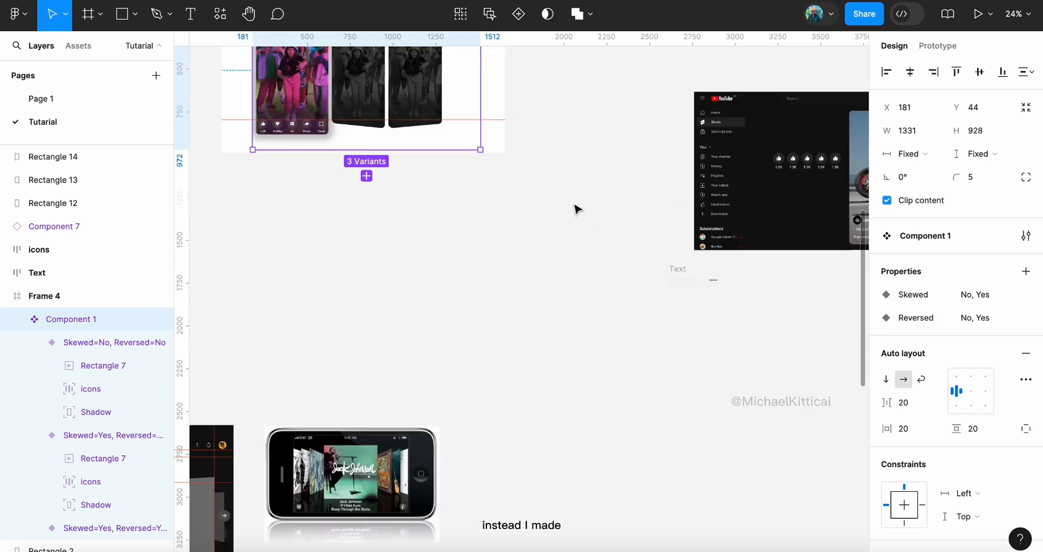
pyautogui.scroll(2, 489, 195)
pyautogui.hscroll(-1, 435, 185)
pyautogui.scroll(6, 415, 179)
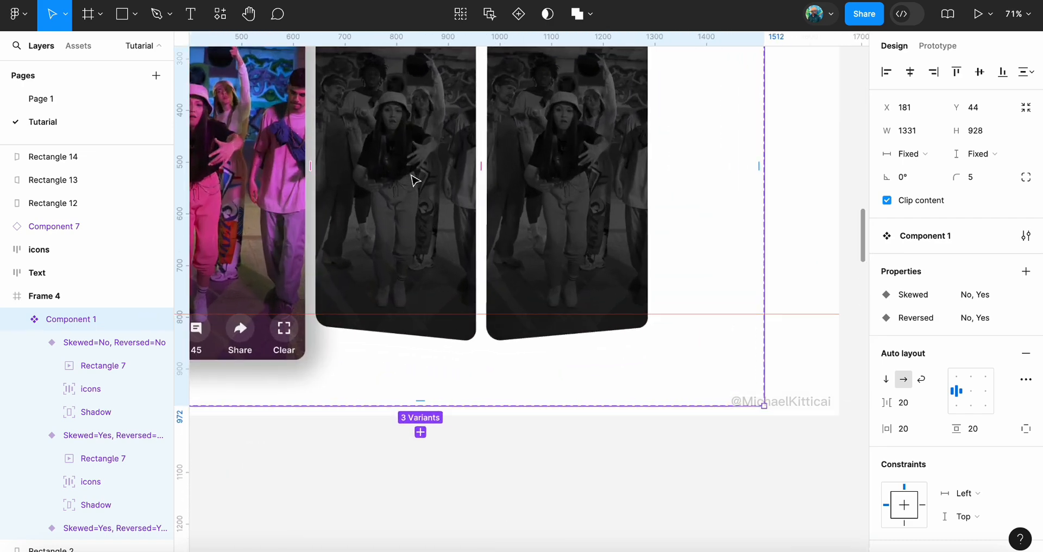
pyautogui.scroll(-4, 414, 179)
pyautogui.scroll(2, 380, 179)
pyautogui.hscroll(-2, 353, 179)
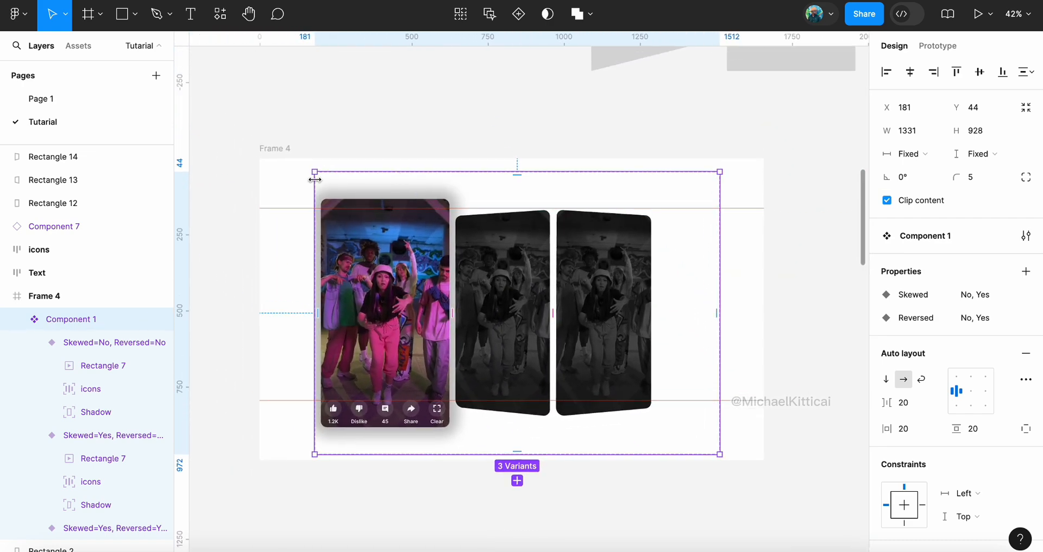
pyautogui.moveTo(283, 180); pyautogui.dragTo(282, 179)
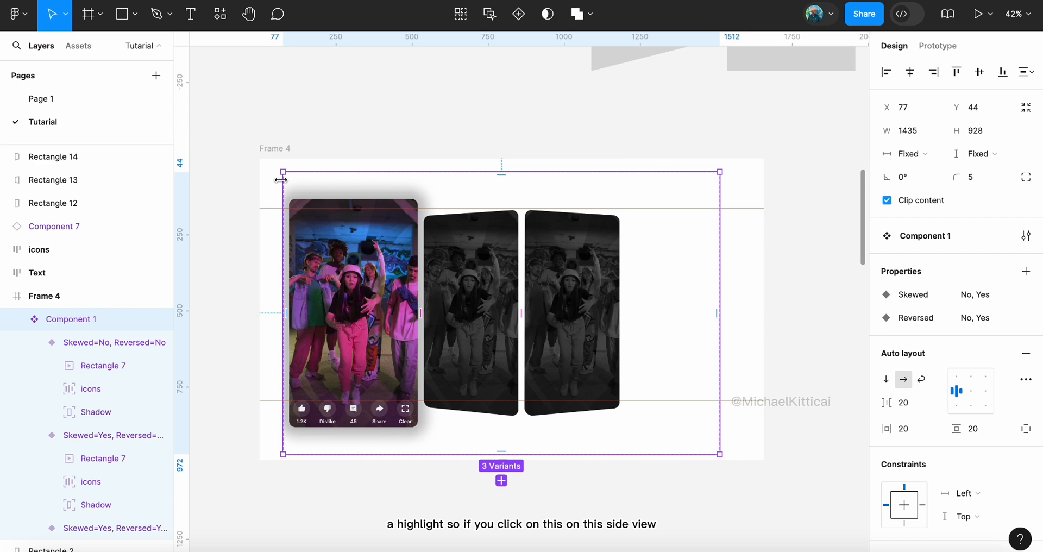
# Select Rectangle 7 and the Shadow layer of the skewed, non-reversed variant, and inspect the gradient stops of the Shadow's linear fill
pyautogui.doubleClick(463, 372)
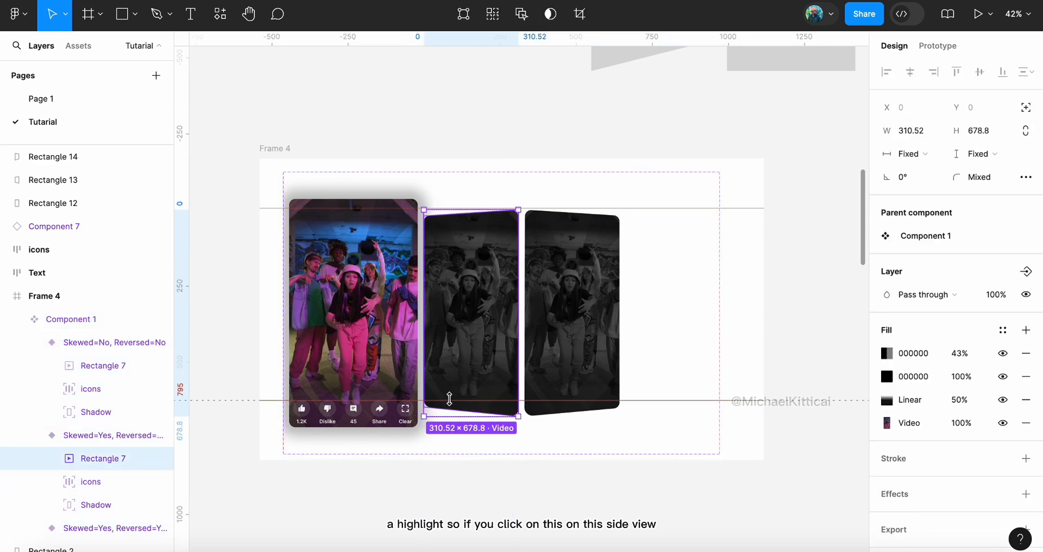
pyautogui.scroll(5, 445, 413)
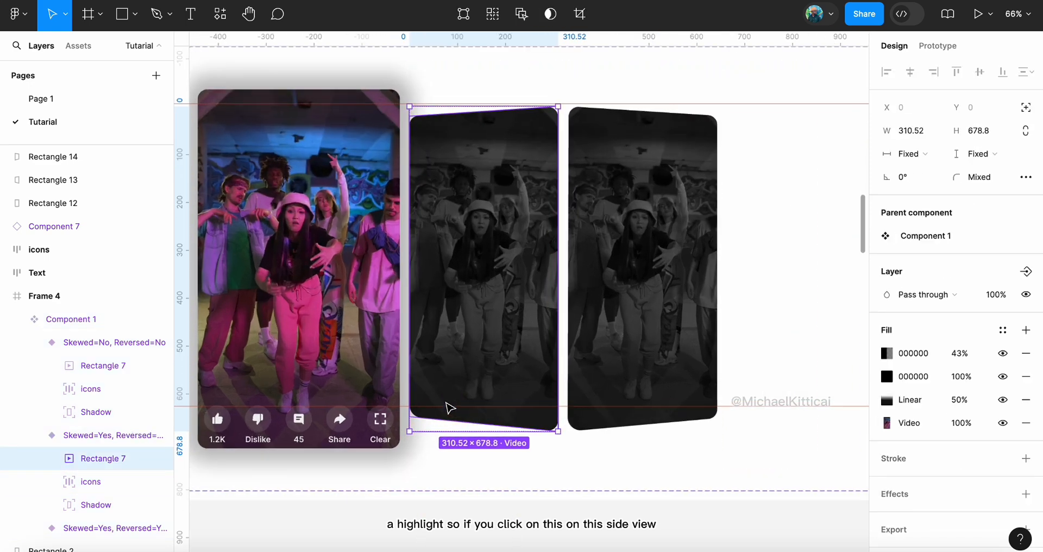
pyautogui.click(428, 426)
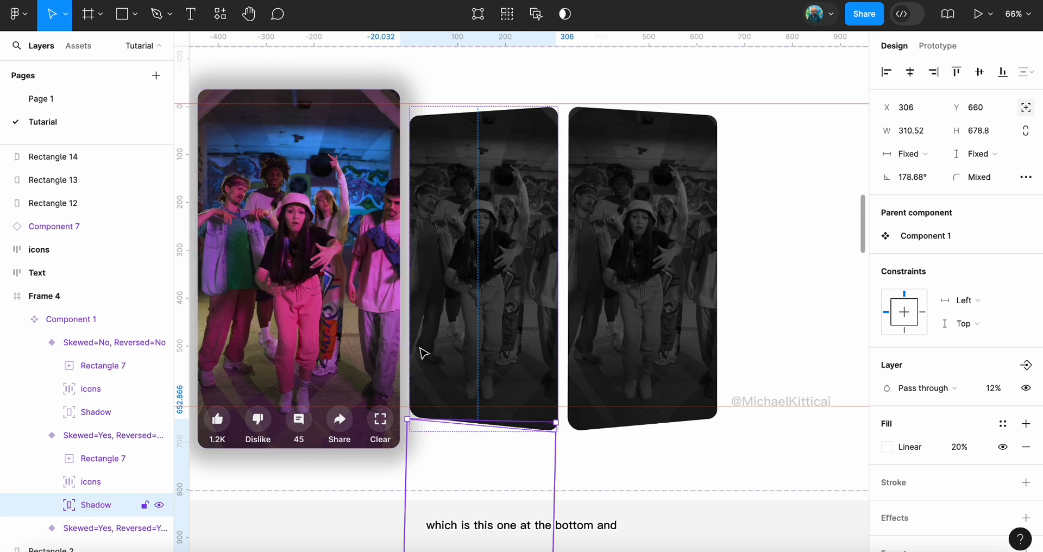
pyautogui.scroll(-3, 393, 221)
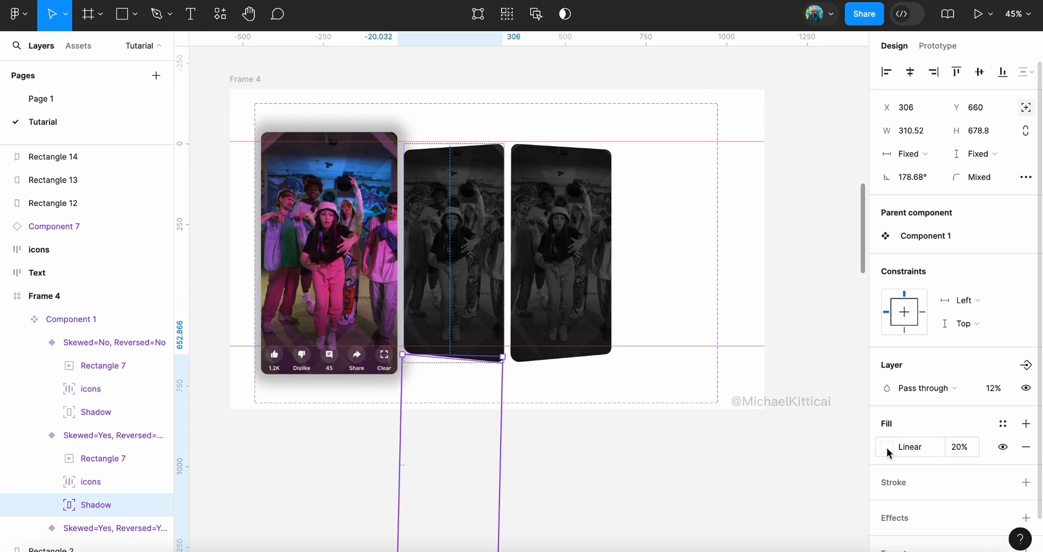
pyautogui.click(887, 449)
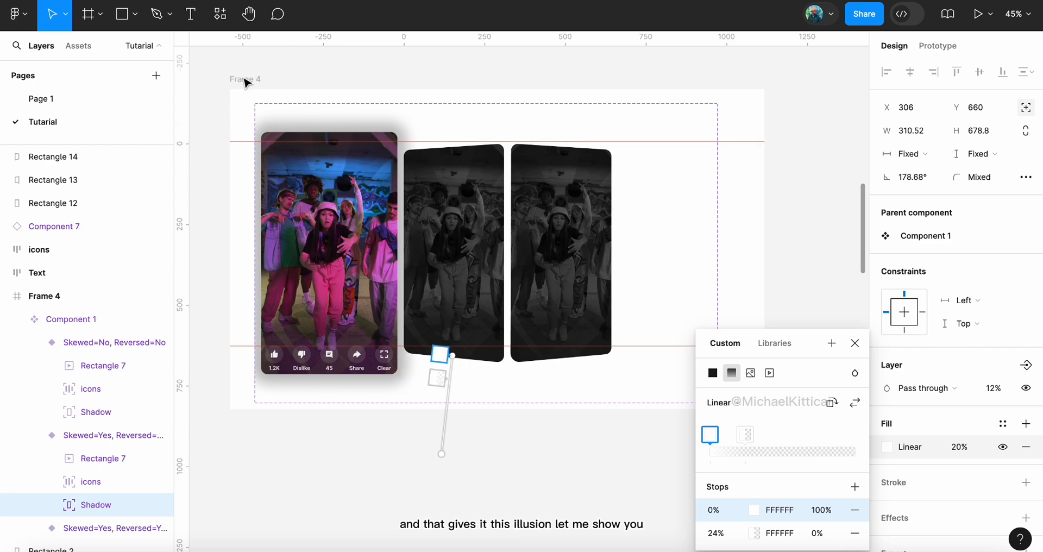
pyautogui.click(854, 343)
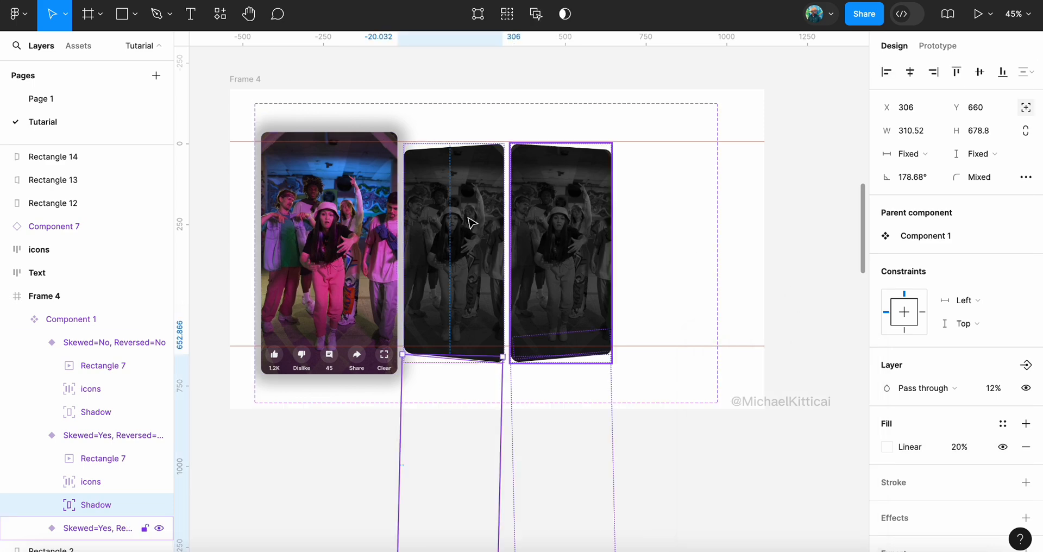
# Change the fill of Frame 4 to black, 000000, and look closely at the lower edges of the skewed cards
pyautogui.click(253, 80)
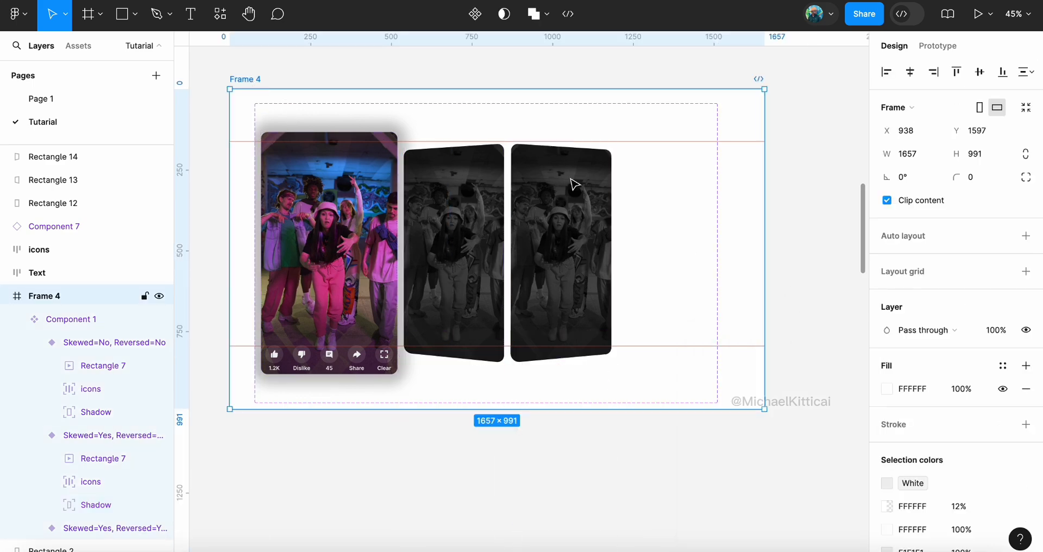
pyautogui.click(887, 389)
pyautogui.moveTo(715, 252); pyautogui.dragTo(675, 406)
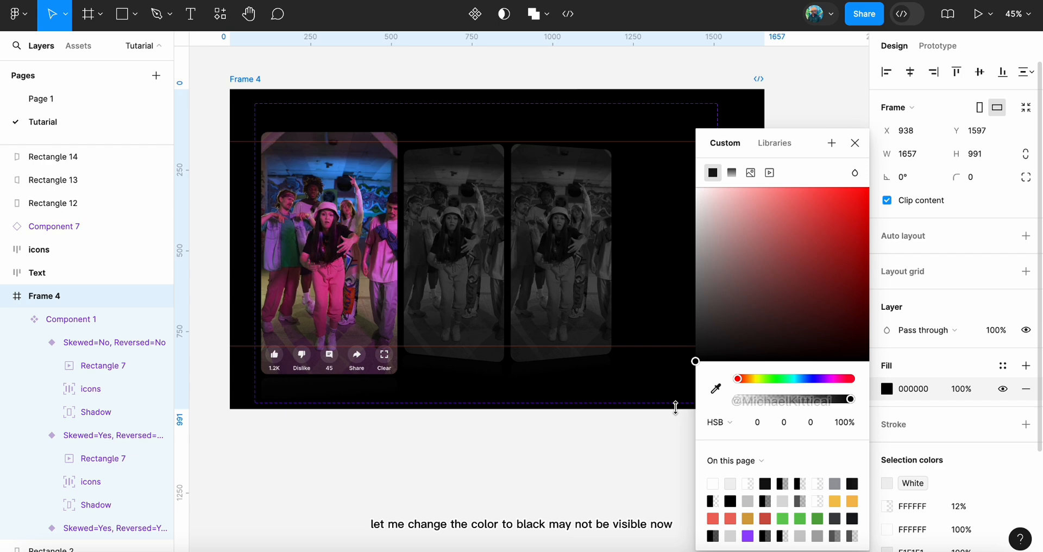
pyautogui.scroll(5, 445, 413)
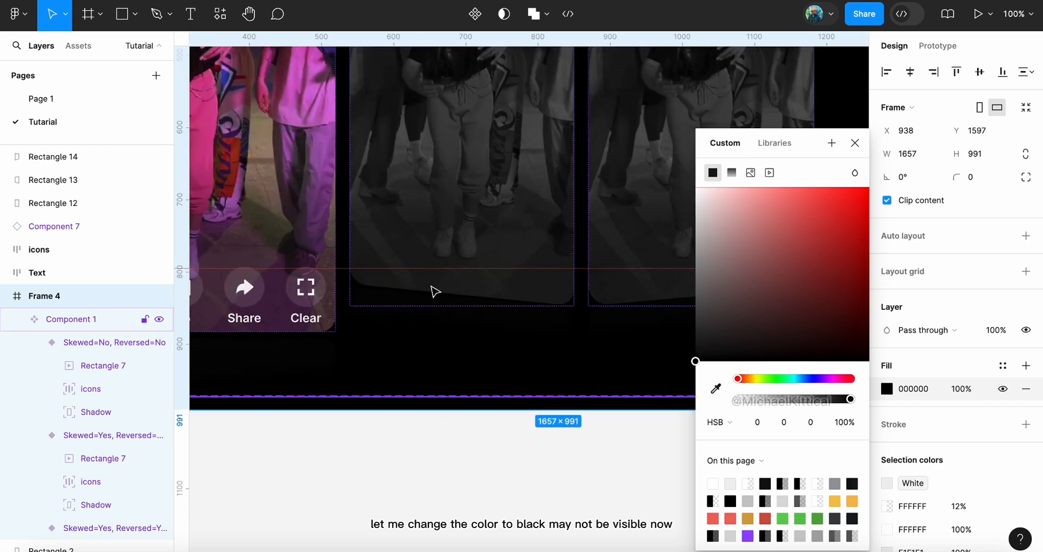
# Raise the linear fill opacity of the Shadow layer in the skewed, non-reversed variant to 100%
pyautogui.click(407, 301)
pyautogui.doubleClick(408, 300)
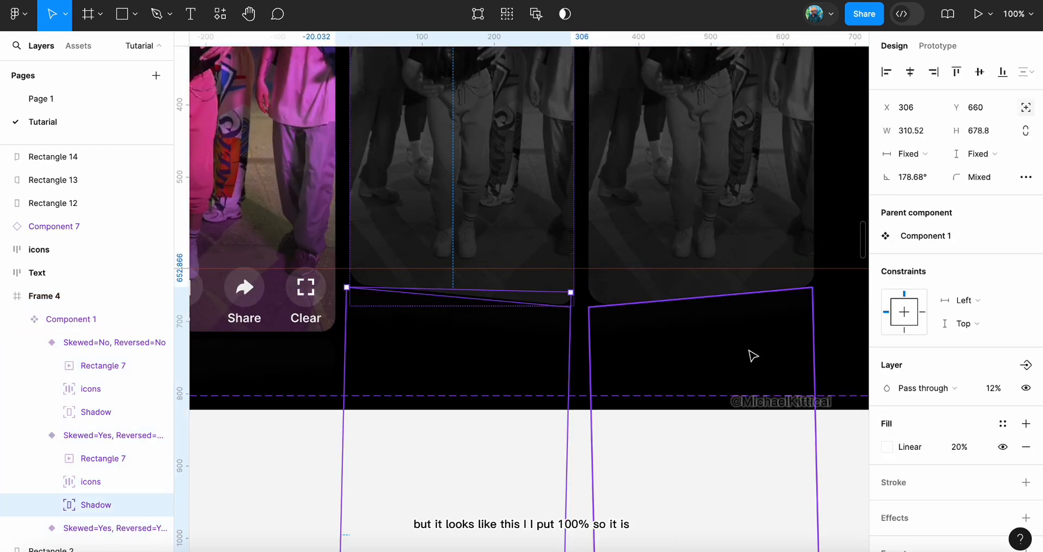
pyautogui.click(957, 452)
pyautogui.write('100')
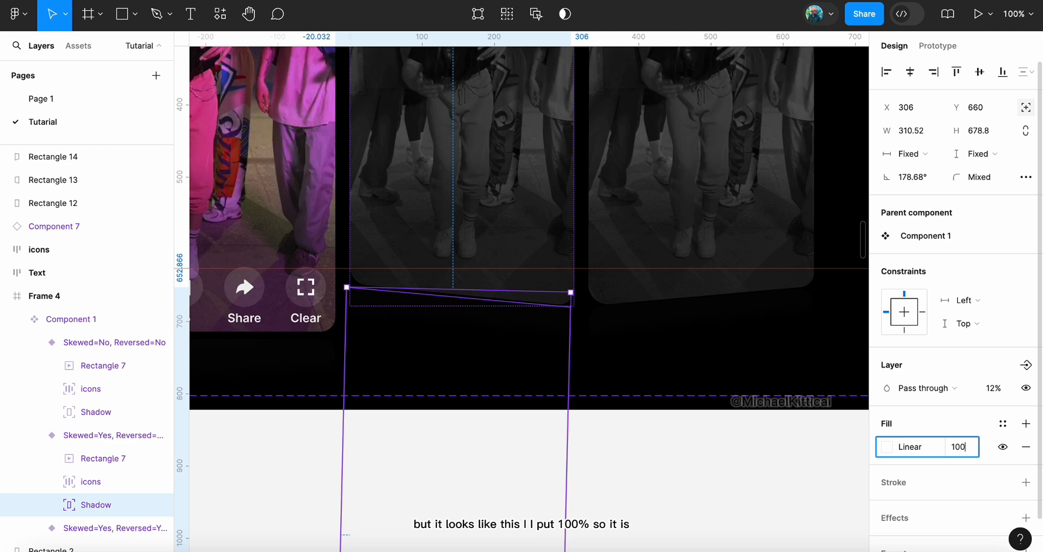
pyautogui.press('Return')
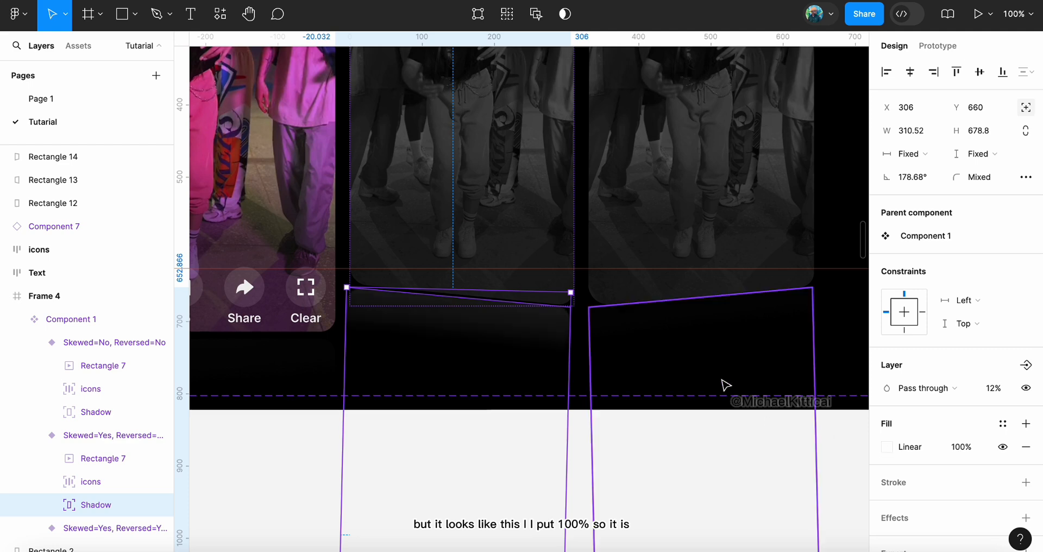
# Examine the reflection along the slanted lower edge of the skewed, non-reversed card up close and against the whole thumbnail
pyautogui.scroll(5, 597, 340)
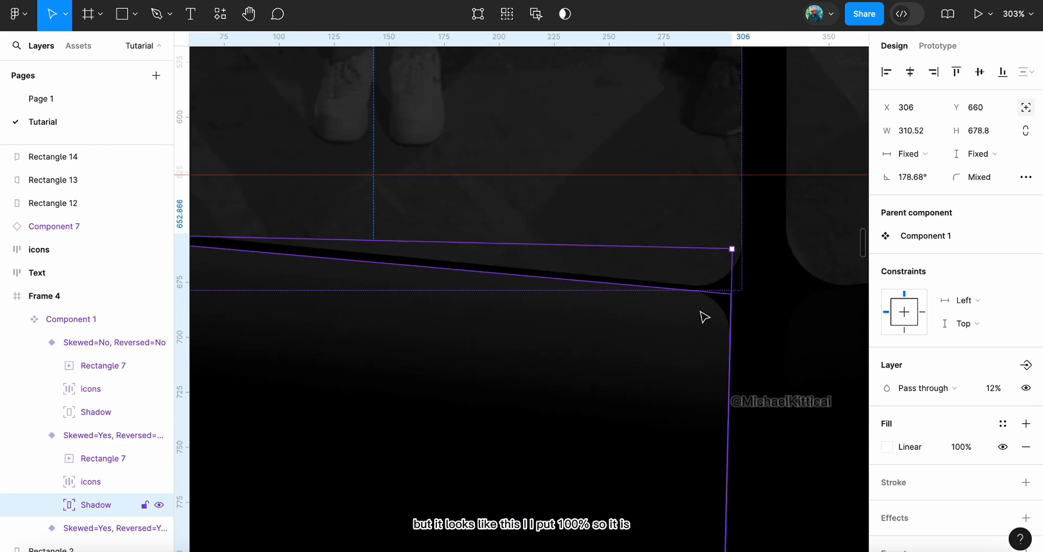
pyautogui.scroll(-5, 596, 320)
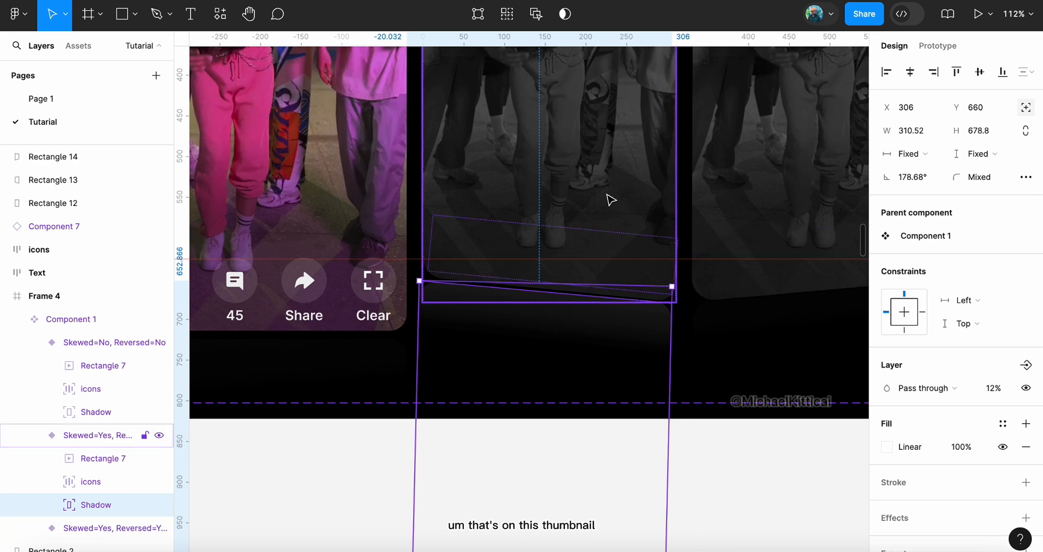
pyautogui.scroll(-5, 610, 203)
pyautogui.click(594, 187)
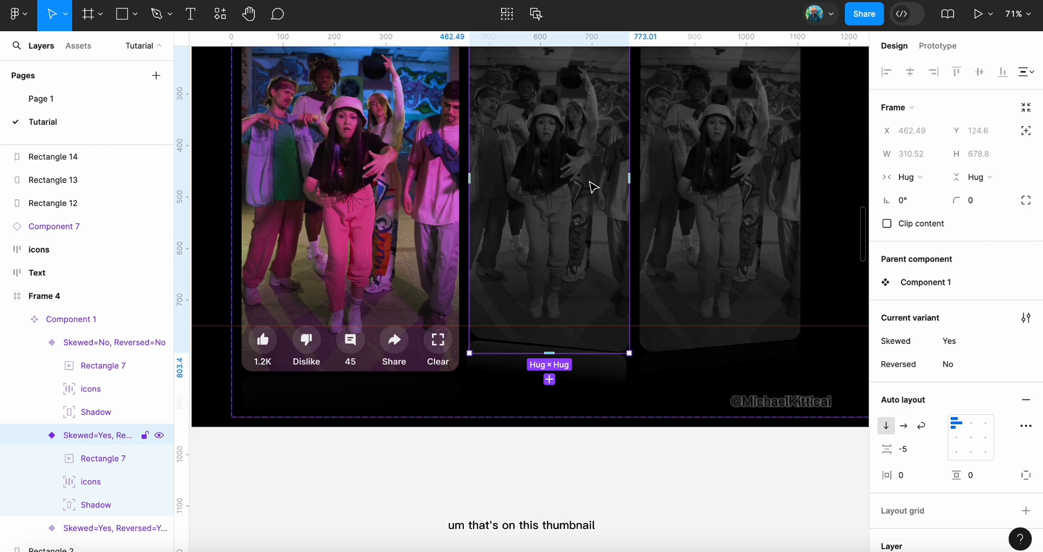
pyautogui.scroll(5, 503, 378)
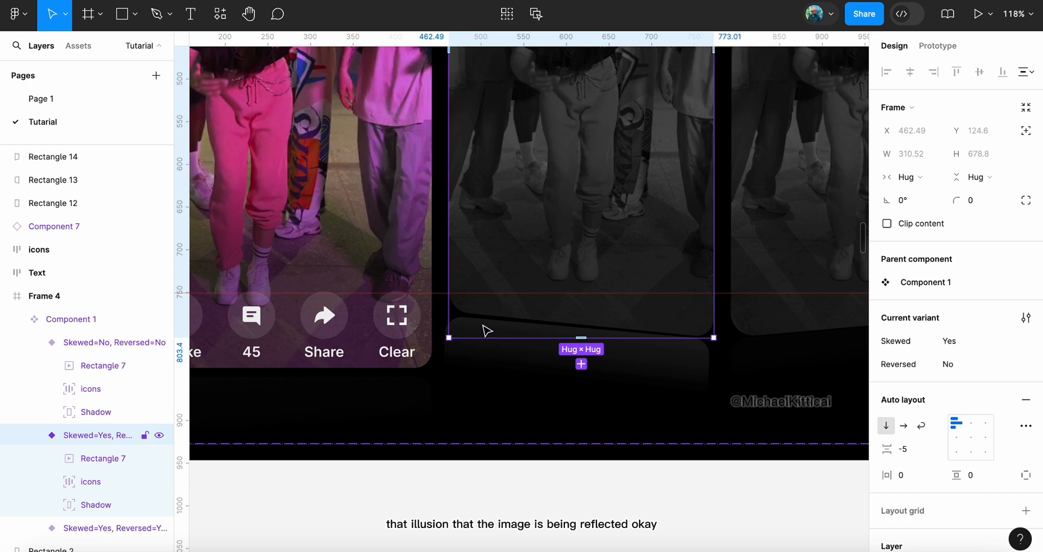
# Select the Shadow layer under the skewed card and inspect the two white stops of its linear gradient
pyautogui.click(484, 328)
pyautogui.scroll(-8, 482, 325)
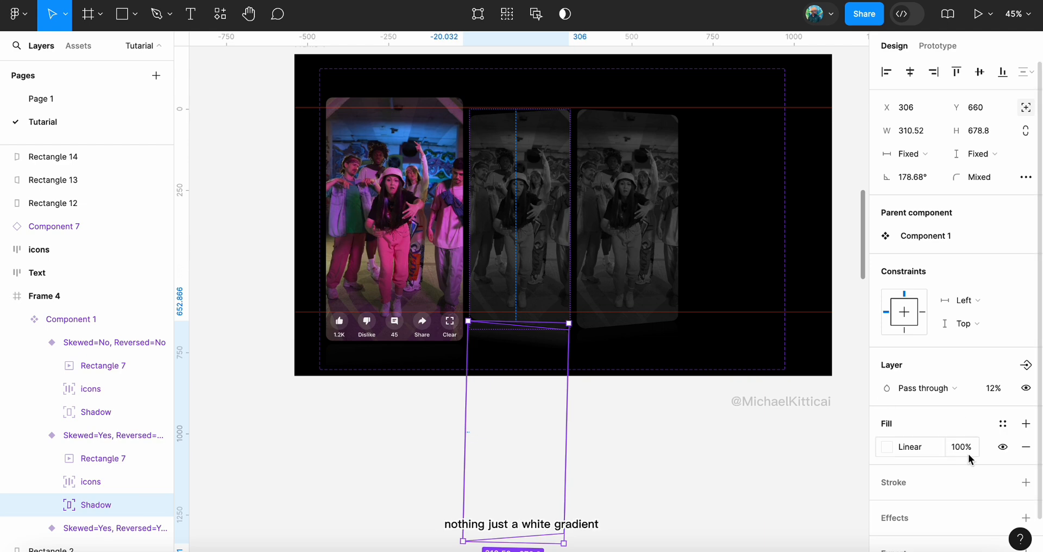
pyautogui.click(887, 453)
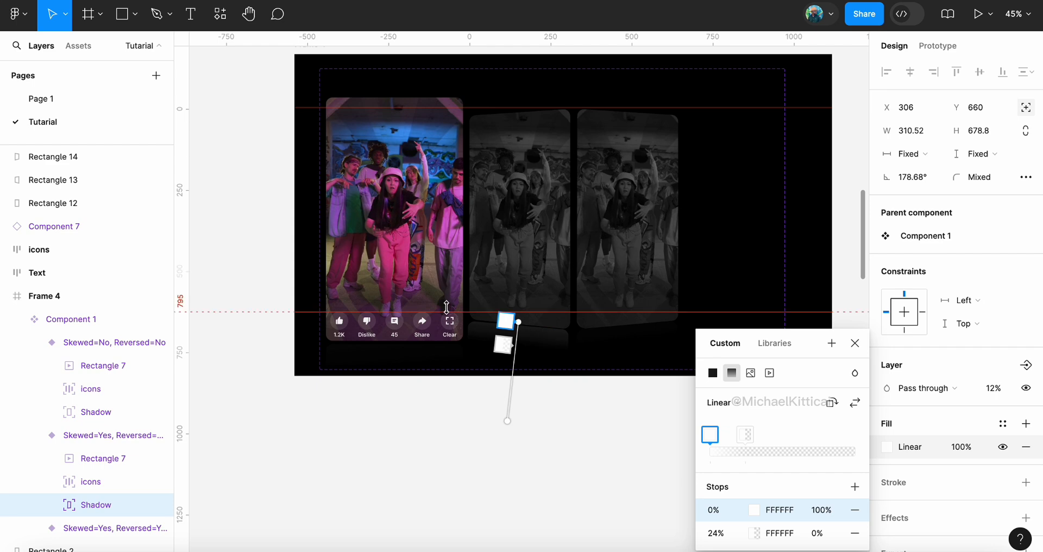
pyautogui.scroll(5, 449, 308)
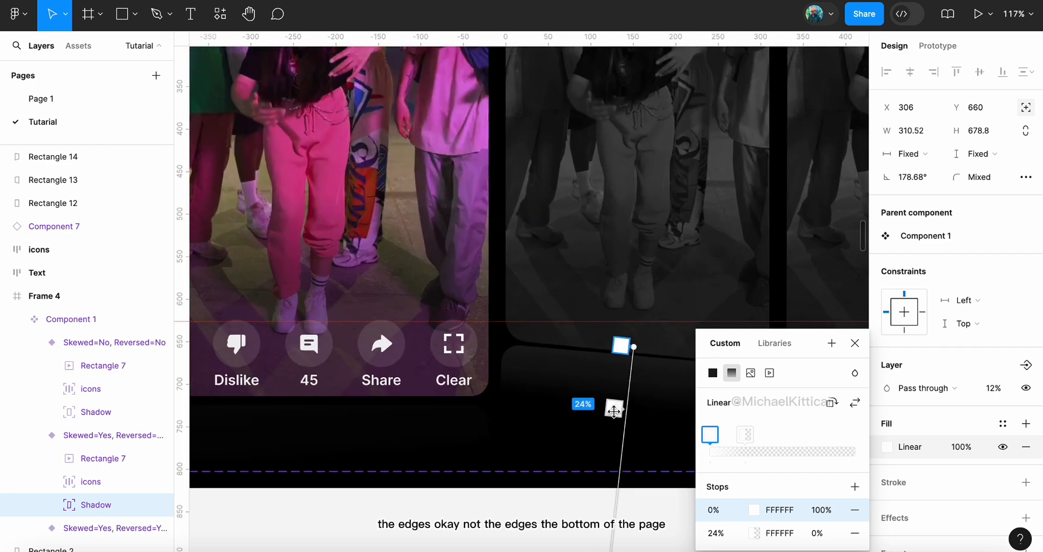
pyautogui.click(614, 410)
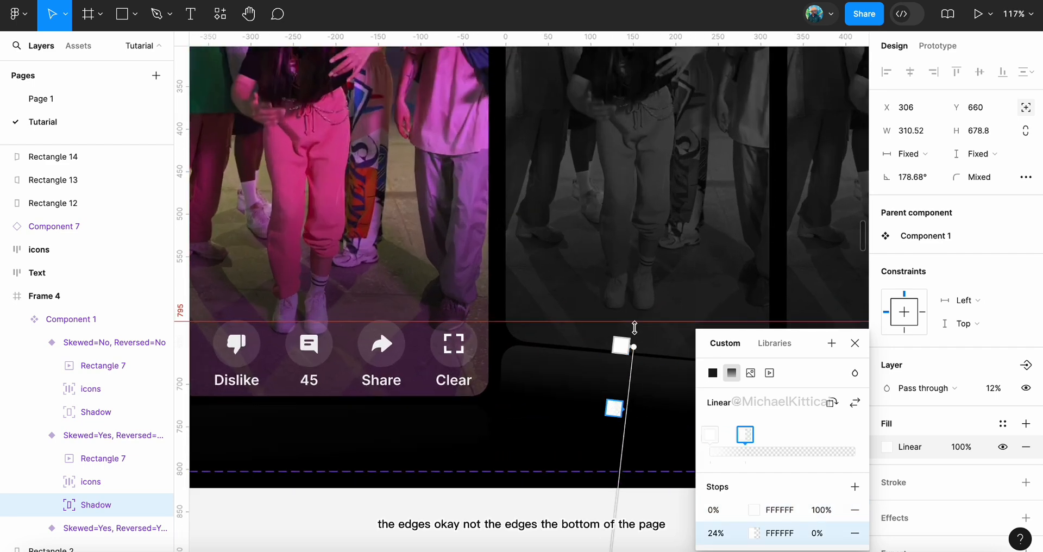
pyautogui.click(857, 344)
pyautogui.scroll(-5, 740, 316)
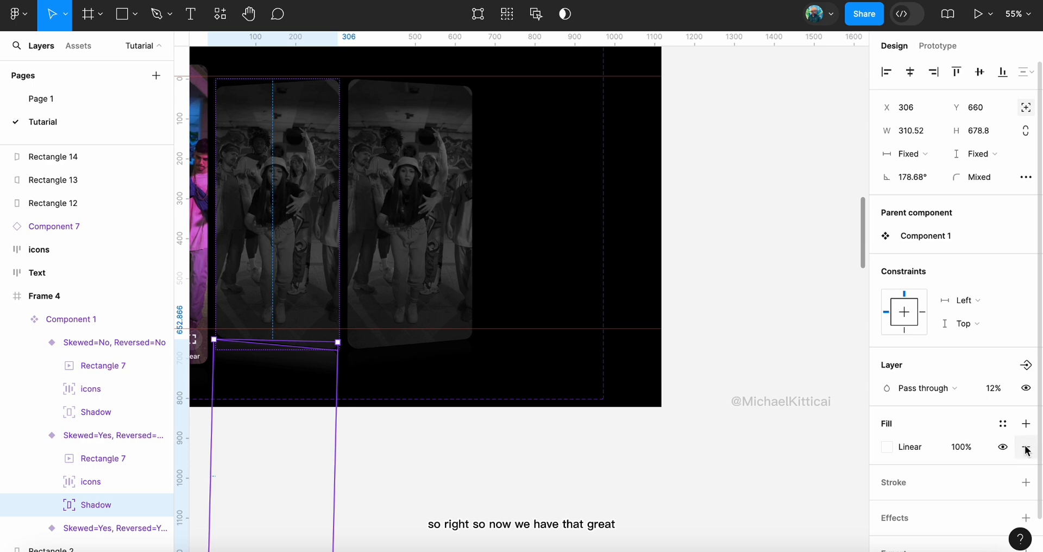
# Set the Shadow layer's linear fill opacity to 20%
pyautogui.click(956, 448)
pyautogui.write('20')
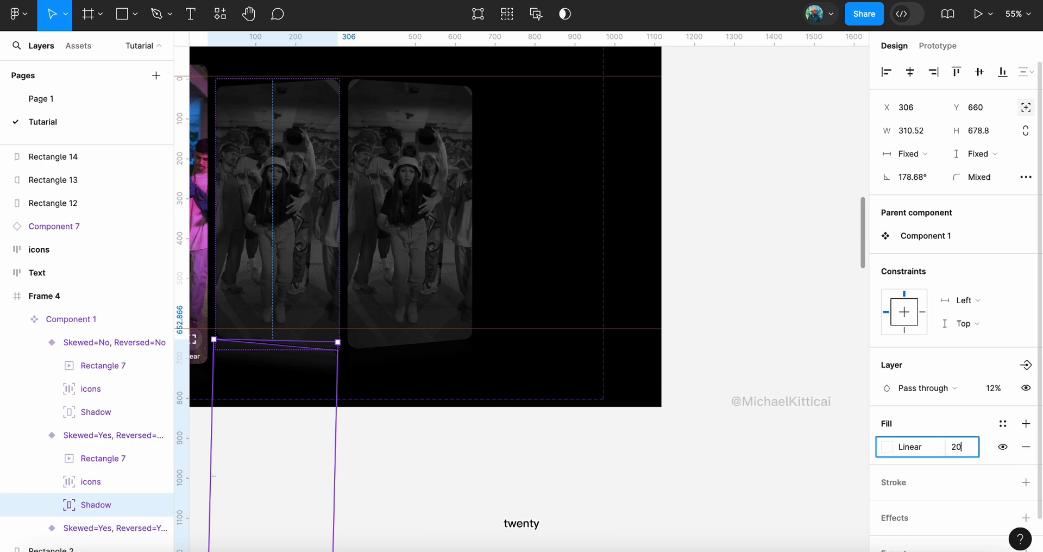
pyautogui.press('Return')
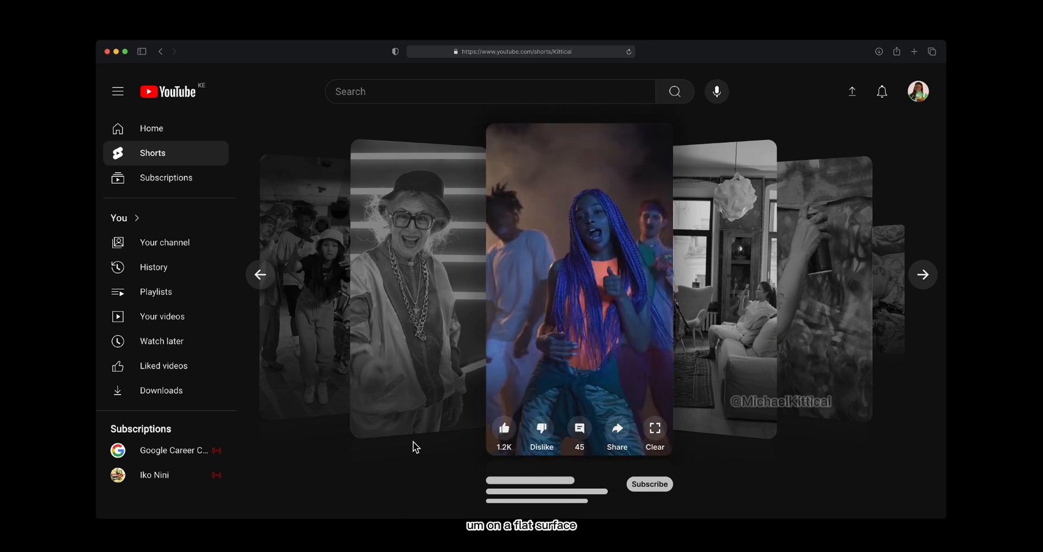
# In the prototype preview, advance the Shorts carousel by one video and flip back through the previous ones
pyautogui.click(922, 275)
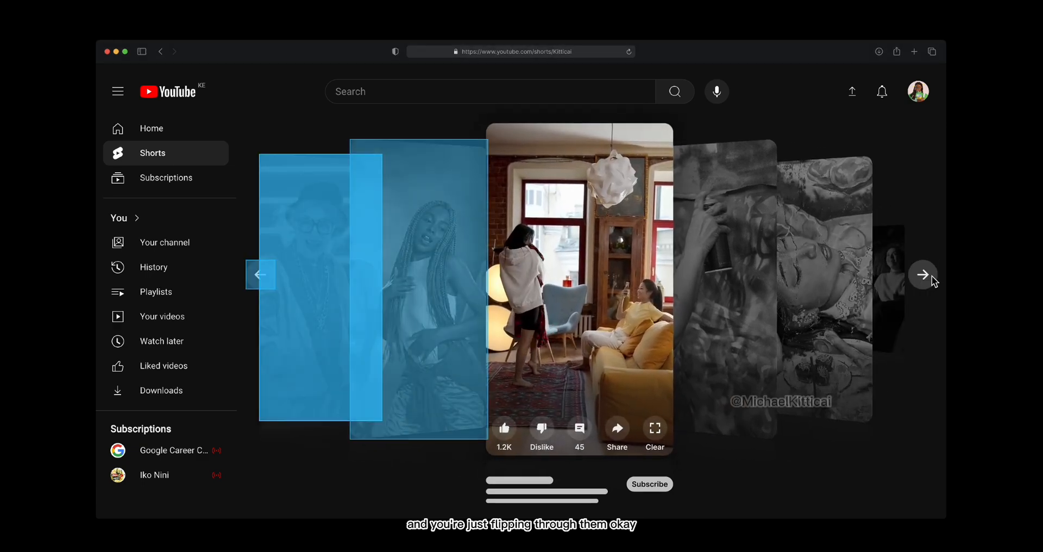
pyautogui.click(259, 276)
pyautogui.click(259, 275)
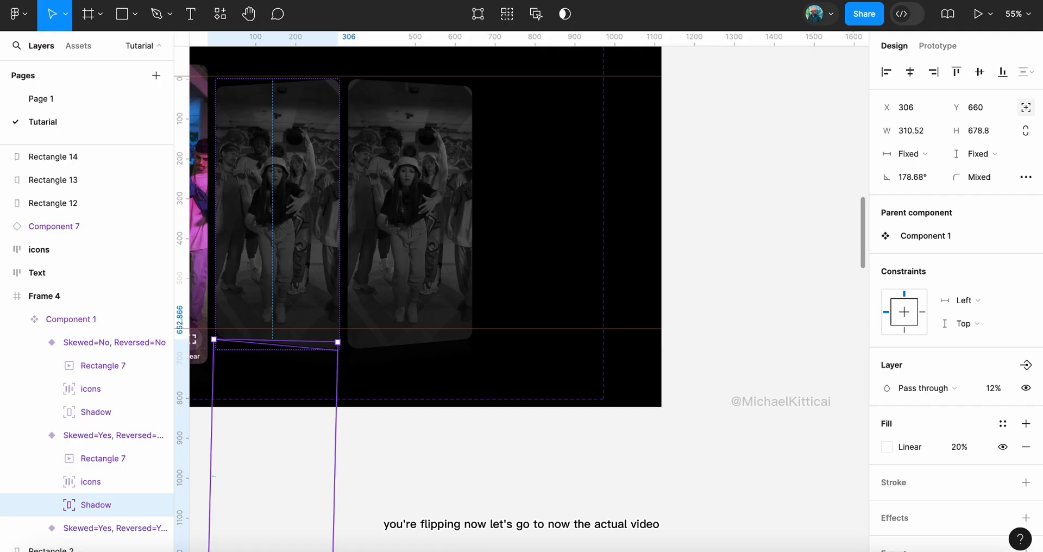
# Combine the three grey rectangles above Frame 4, two skewed and one straight, into a component set
pyautogui.scroll(-6, 508, 200)
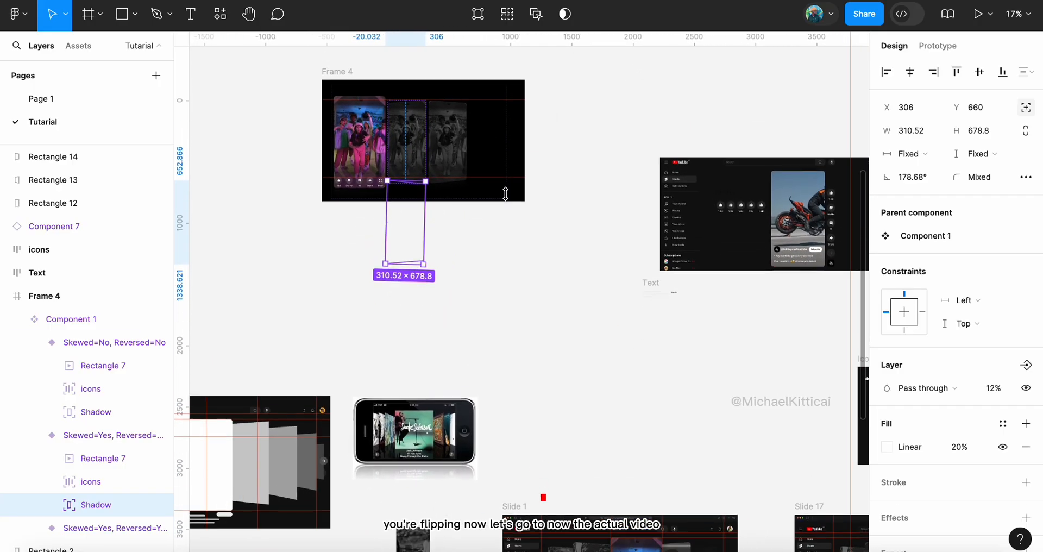
pyautogui.scroll(2, 434, 163)
pyautogui.scroll(4, 422, 136)
pyautogui.scroll(3, 421, 135)
pyautogui.hscroll(-3, 421, 134)
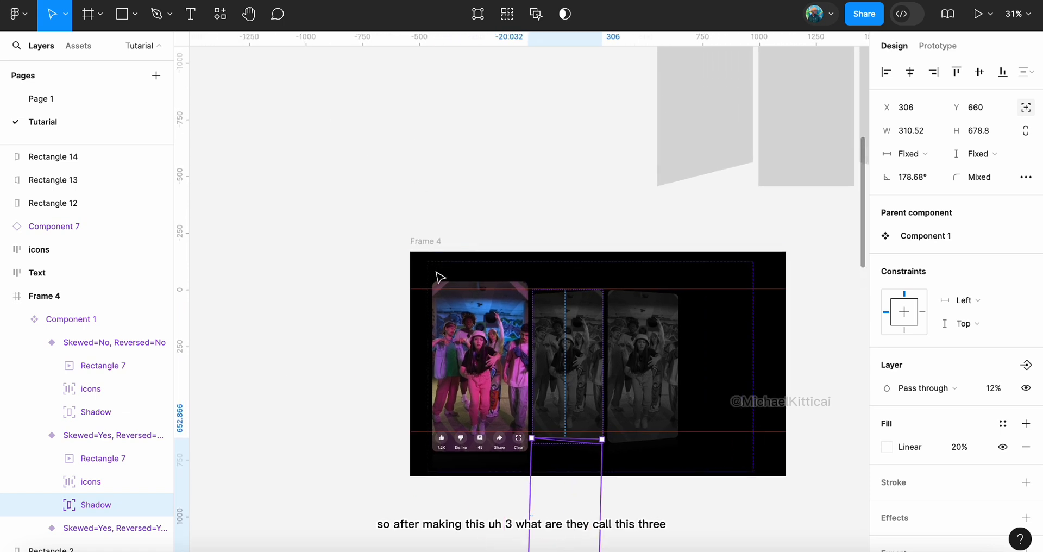
pyautogui.scroll(2, 525, 308)
pyautogui.hscroll(5, 526, 308)
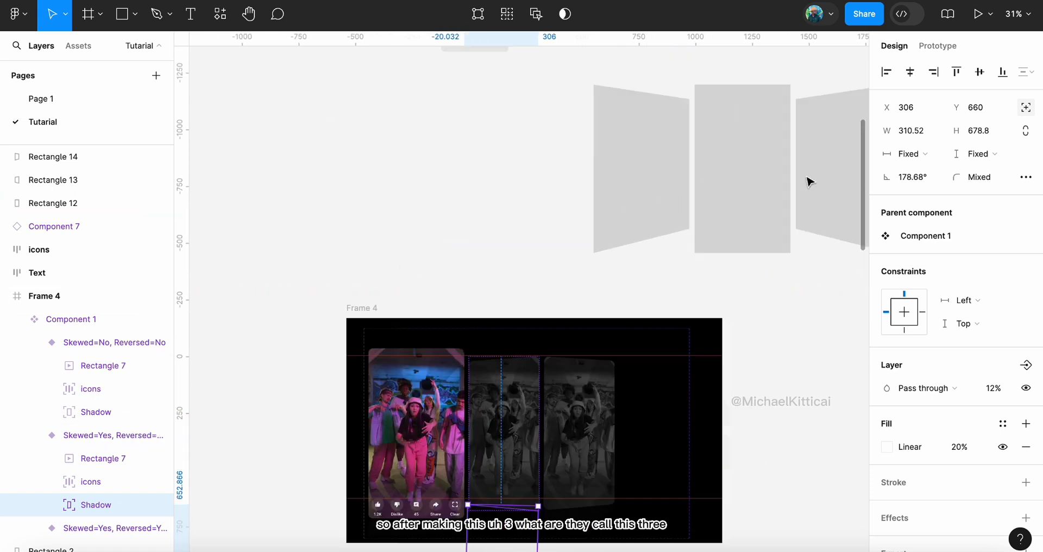
pyautogui.moveTo(422, 97); pyautogui.dragTo(731, 328)
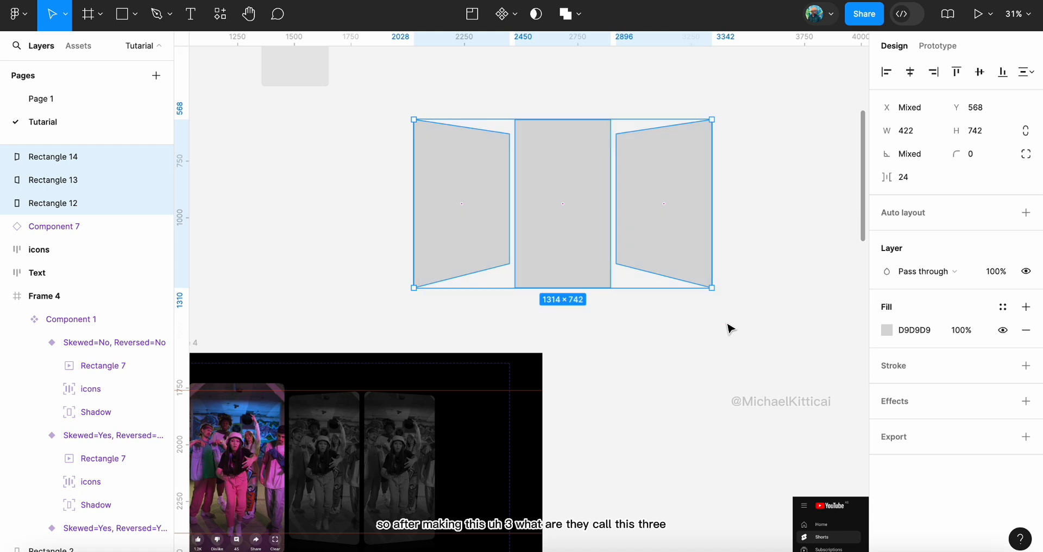
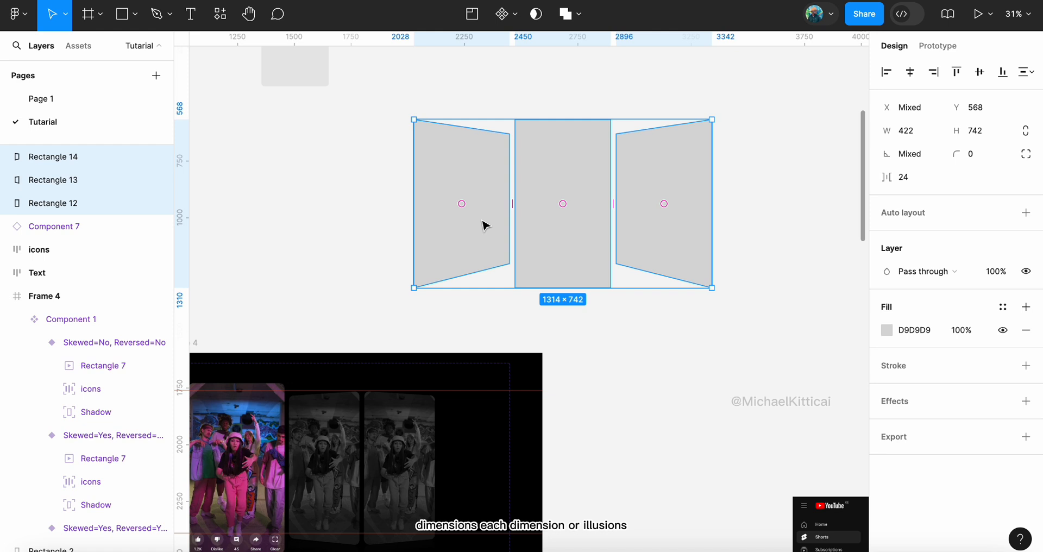
pyautogui.hscroll(-4, 485, 226)
pyautogui.scroll(-1, 486, 226)
pyautogui.hscroll(3, 682, 235)
pyautogui.scroll(2, 682, 235)
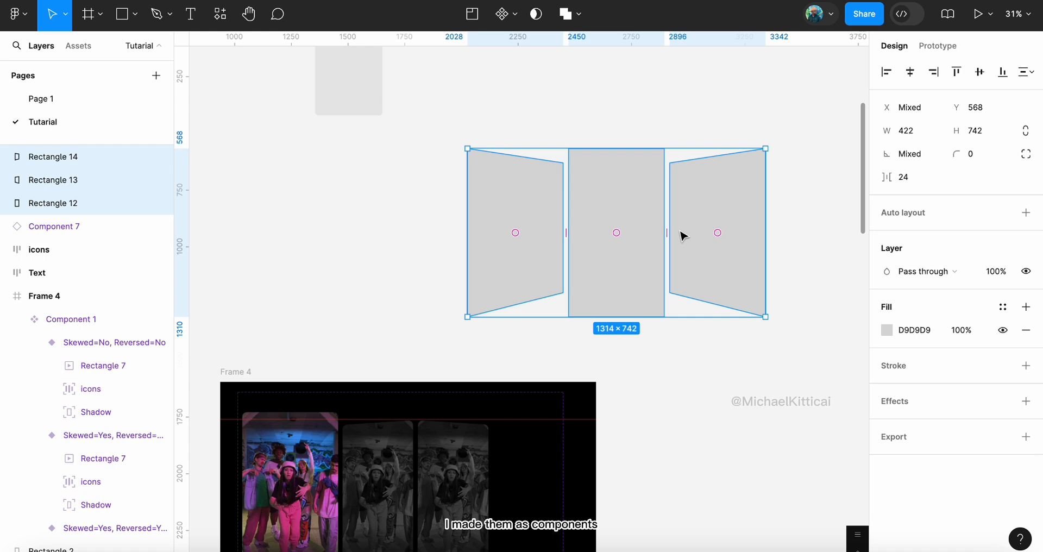
pyautogui.click(516, 20)
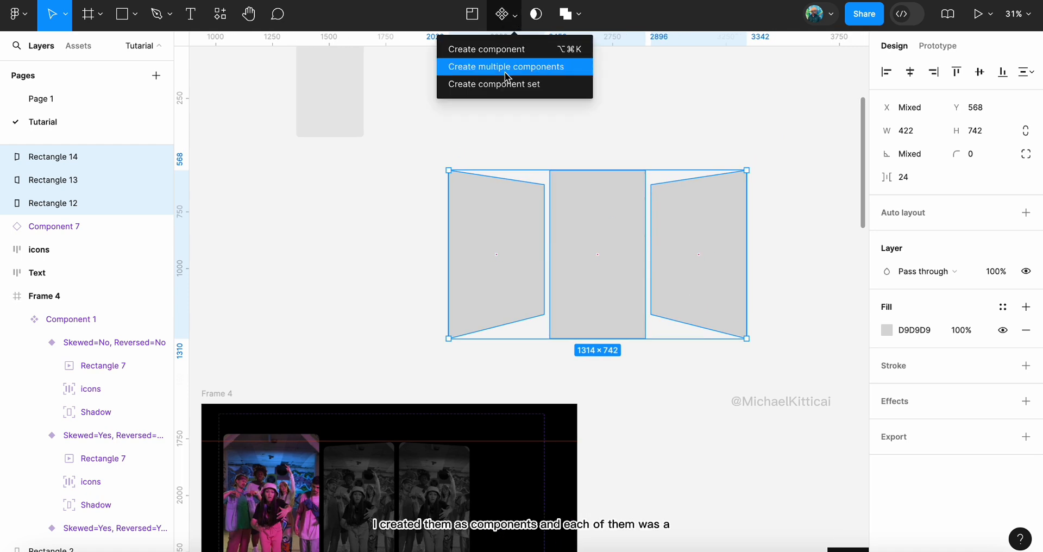
pyautogui.click(498, 85)
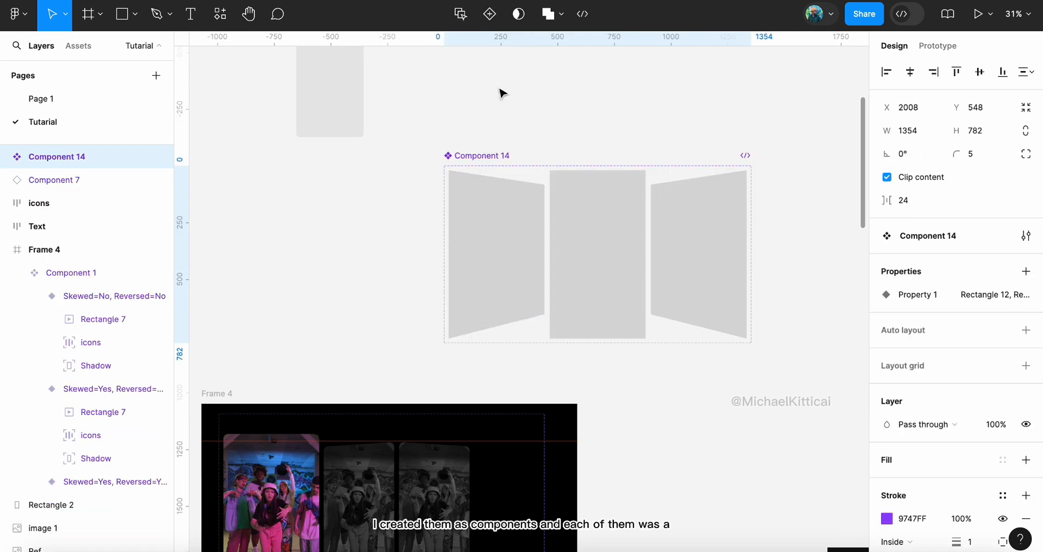
# Set the Property 1 value of the straight middle variant in Component 14 to Active
pyautogui.click(507, 238)
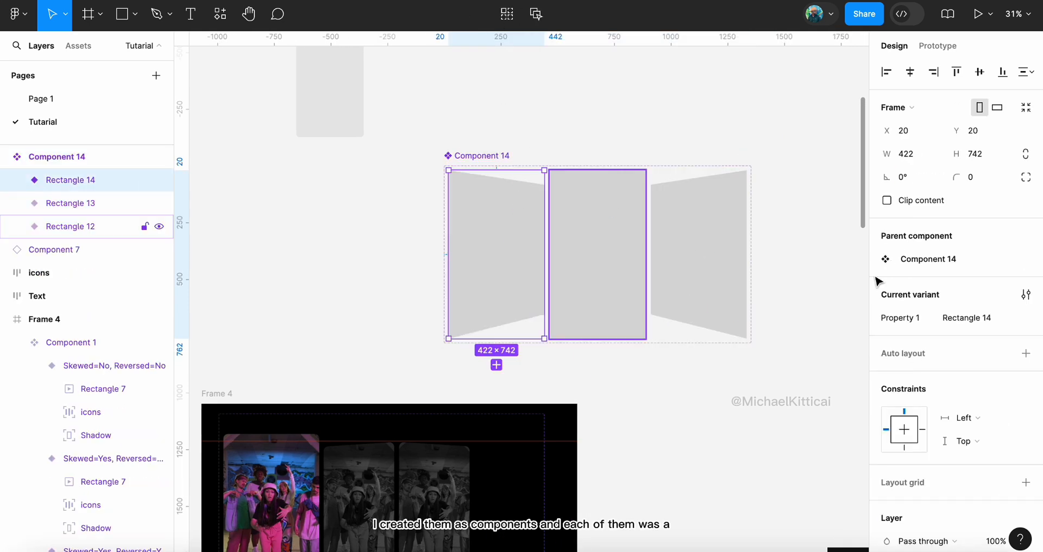
pyautogui.click(591, 262)
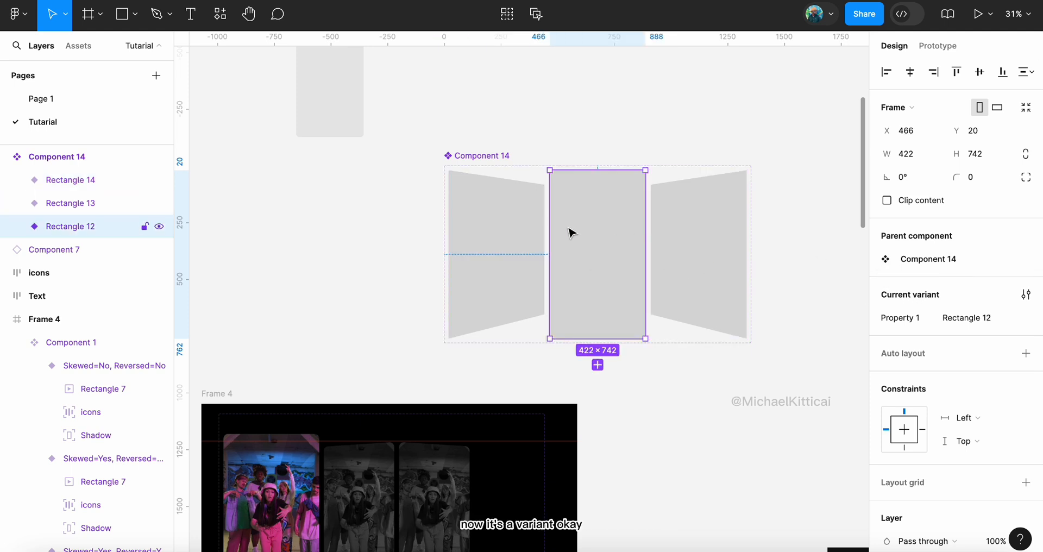
pyautogui.click(957, 323)
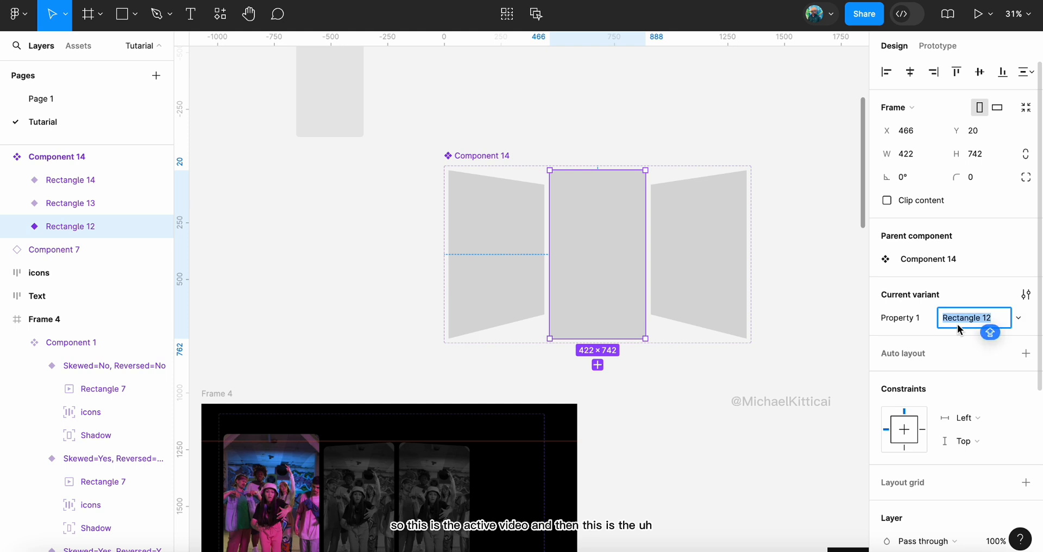
pyautogui.write('Ac')
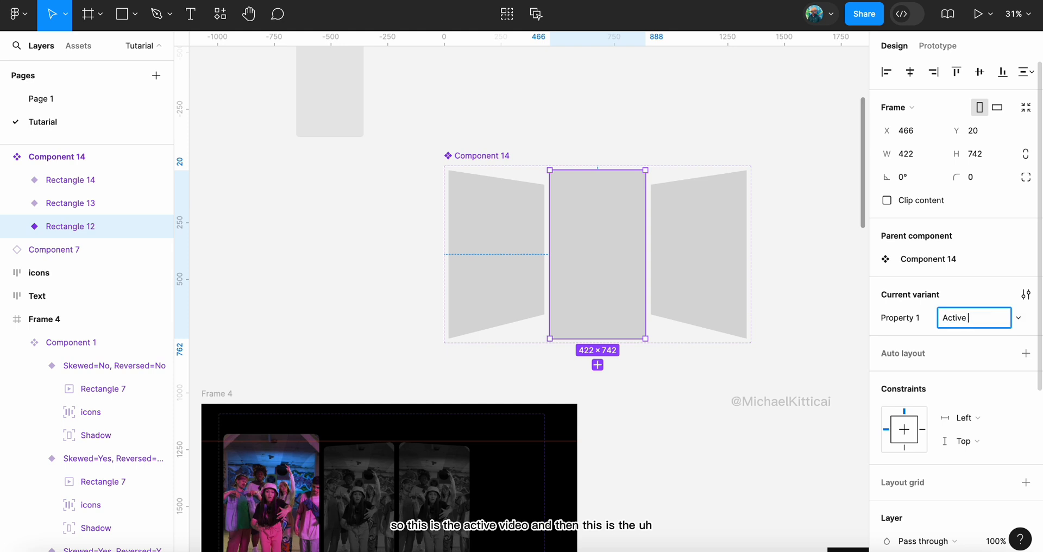
pyautogui.write('tive')
# Set Property 1 to "right" for the right-hand skewed variant and to "Left" for the left-hand skewed variant
pyautogui.click(701, 259)
pyautogui.click(957, 323)
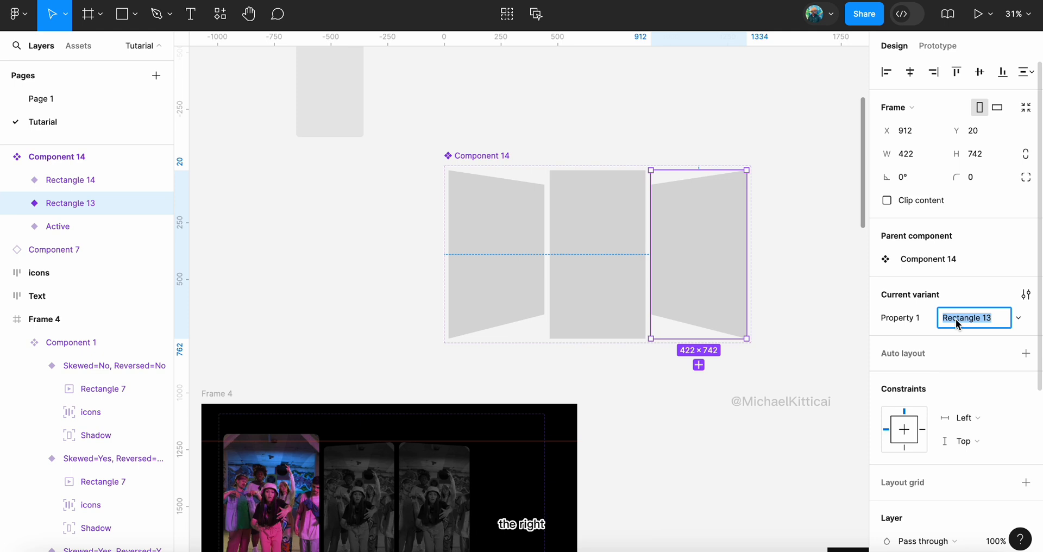
pyautogui.write('right')
pyautogui.click(505, 255)
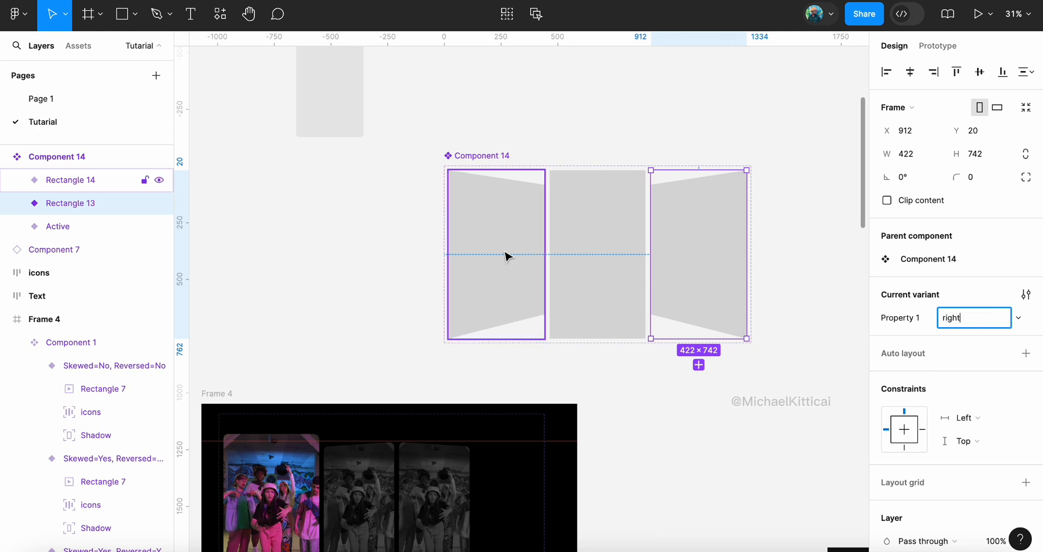
pyautogui.click(958, 315)
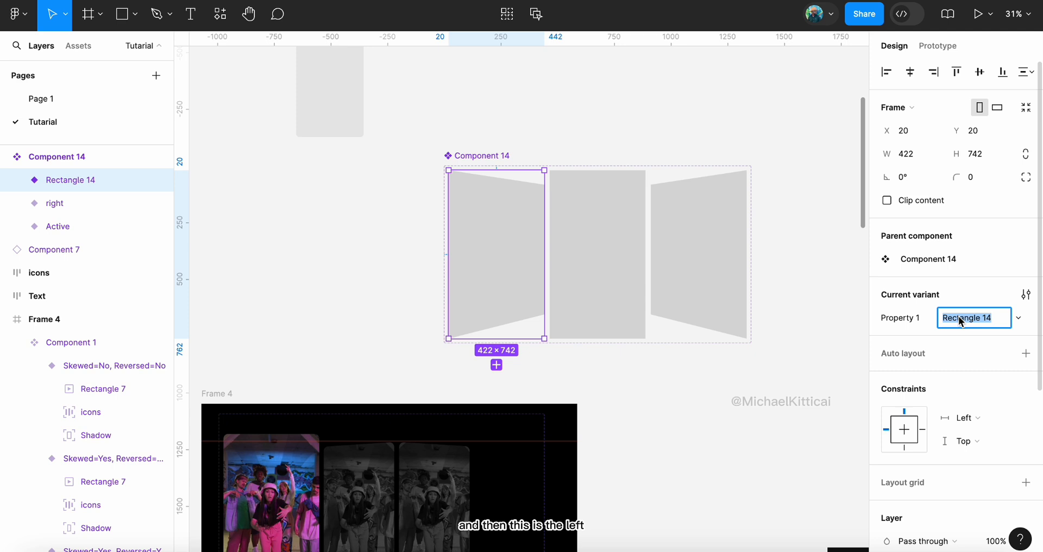
pyautogui.write('Le')
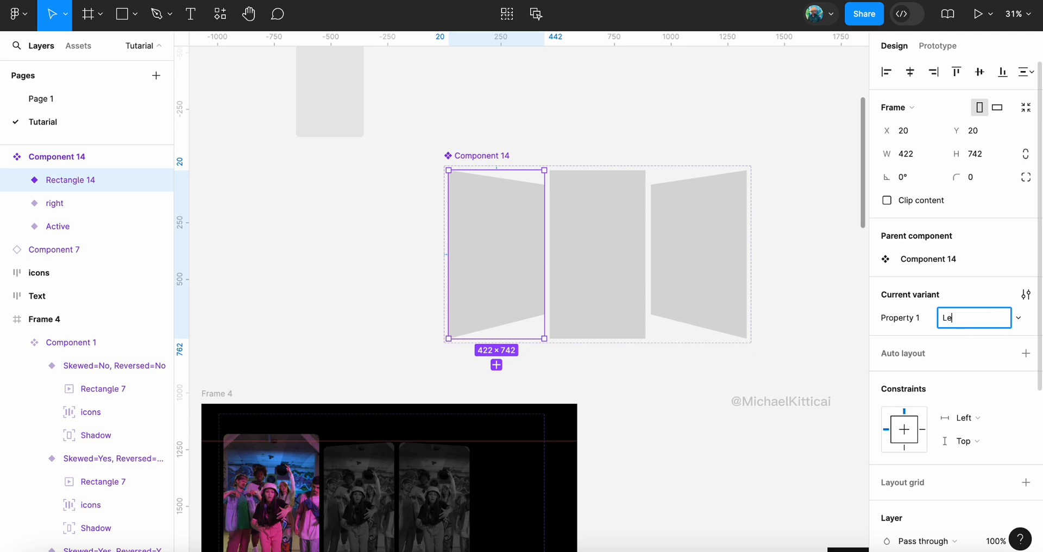
pyautogui.write('ft')
pyautogui.click(824, 284)
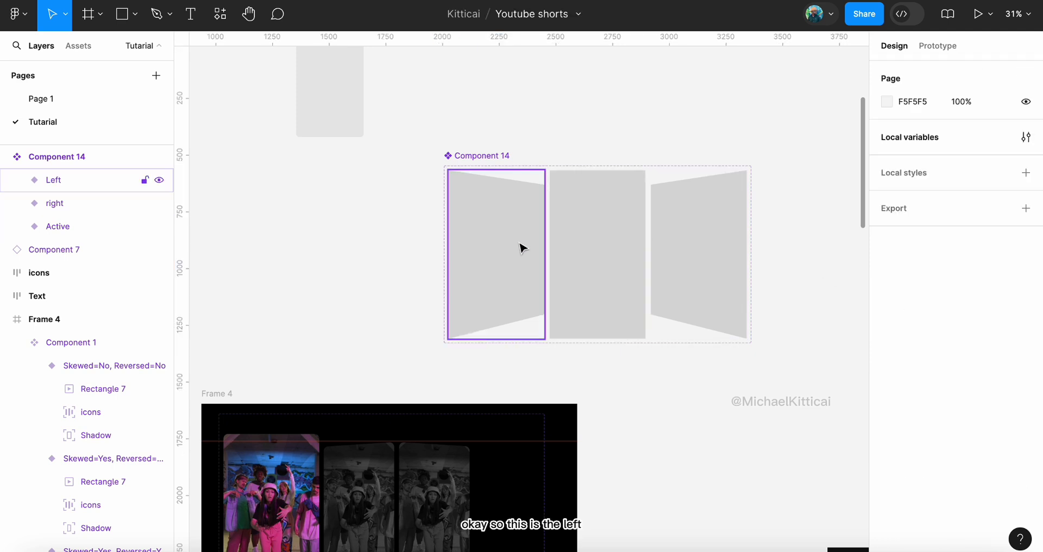
pyautogui.hscroll(5, 584, 280)
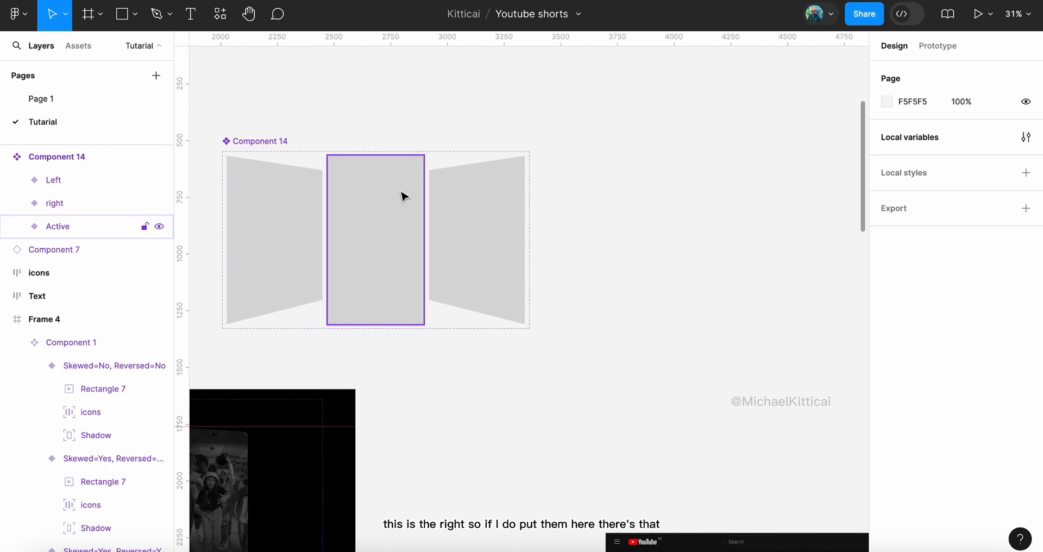
pyautogui.click(387, 208)
pyautogui.click(590, 170)
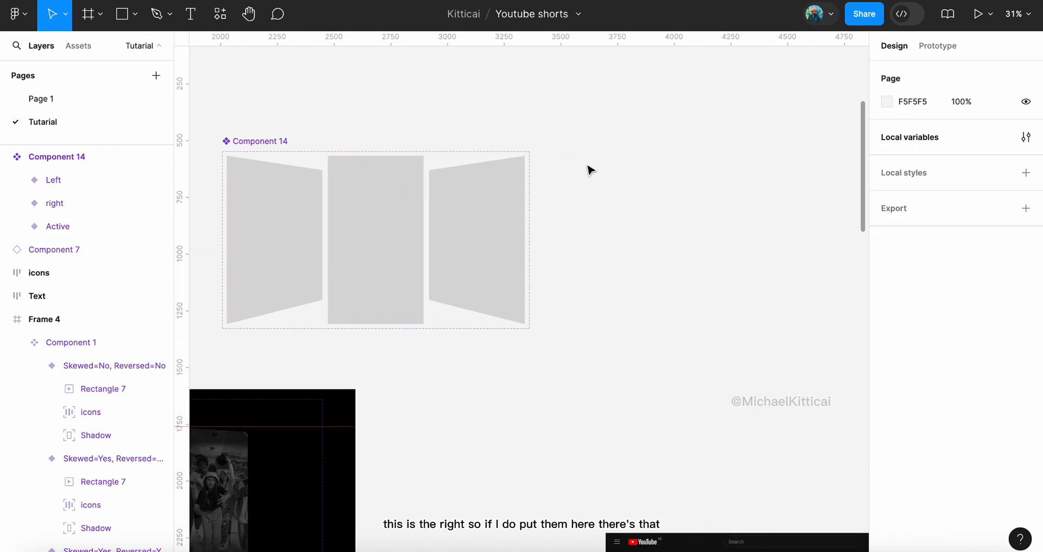
# Place an instance of Component 14 beside the component set and switch its Property 1 to right, followed by Left
pyautogui.rightClick(640, 143)
pyautogui.click(682, 152)
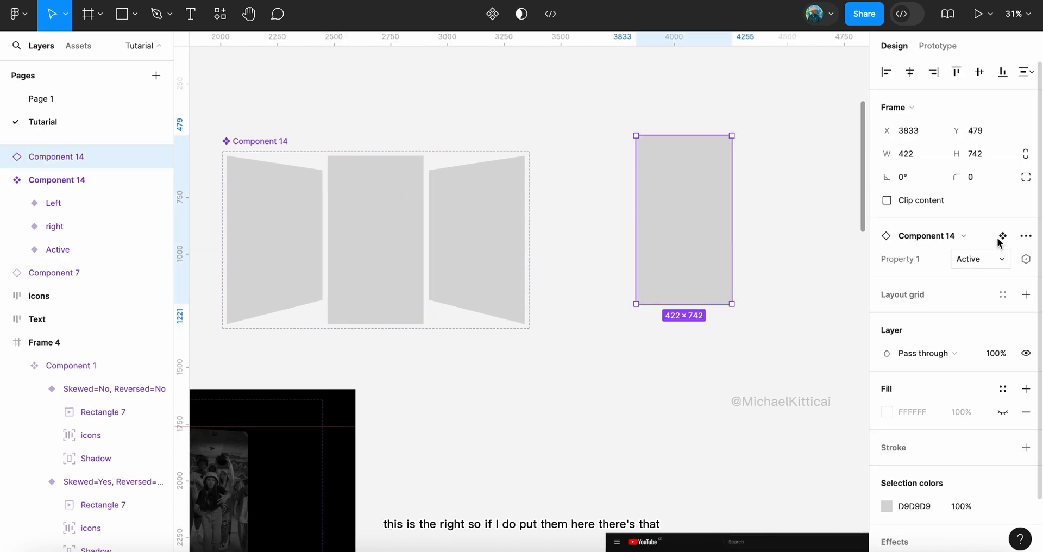
pyautogui.click(980, 262)
pyautogui.click(973, 274)
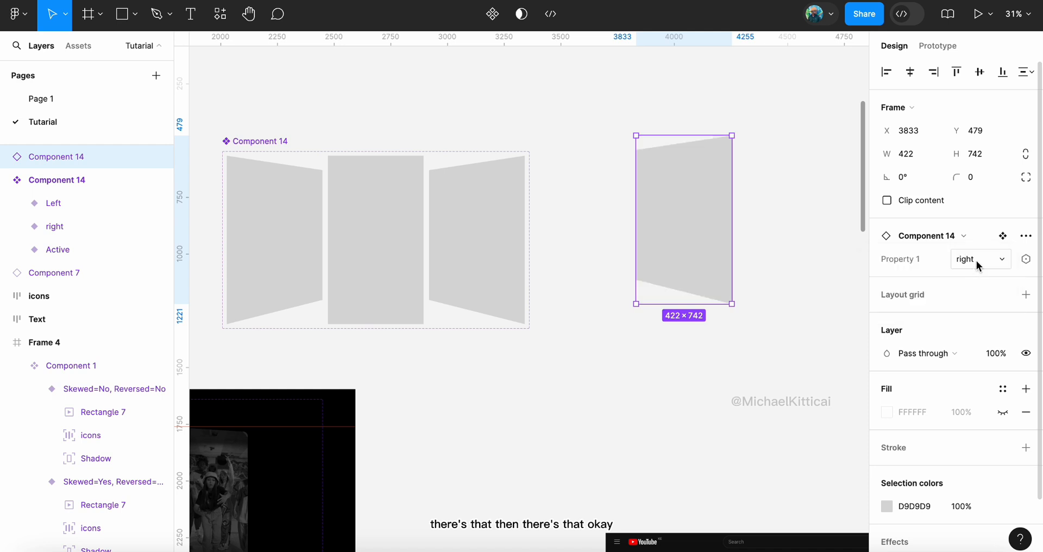
pyautogui.click(977, 259)
pyautogui.click(964, 278)
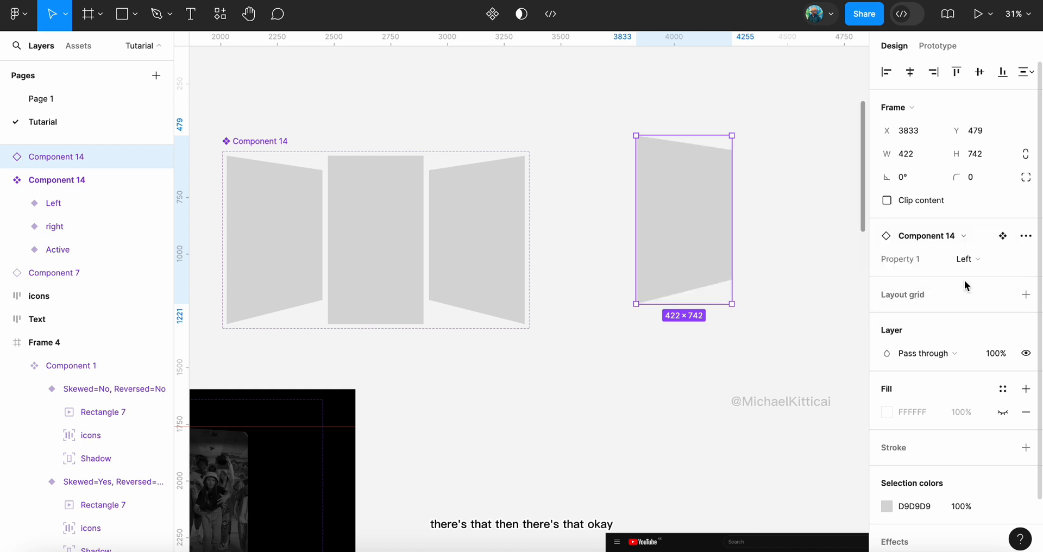
pyautogui.click(765, 137)
# Examine the carousel videos in the Slide frames and in the prototype preview, and return to the Component 14 instance
pyautogui.hscroll(-3, 766, 137)
pyautogui.scroll(1, 766, 137)
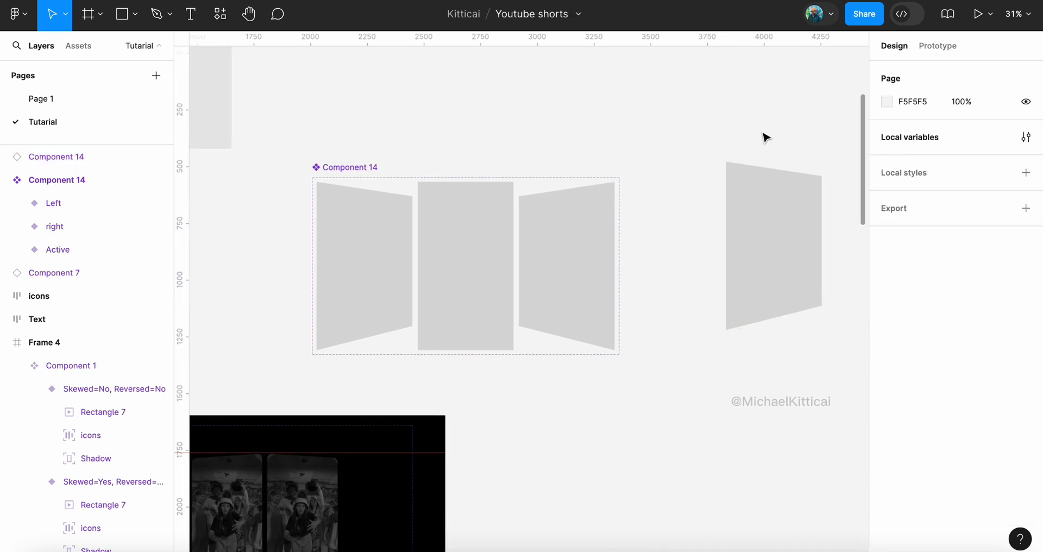
pyautogui.scroll(-20, 764, 135)
pyautogui.hscroll(4, 764, 136)
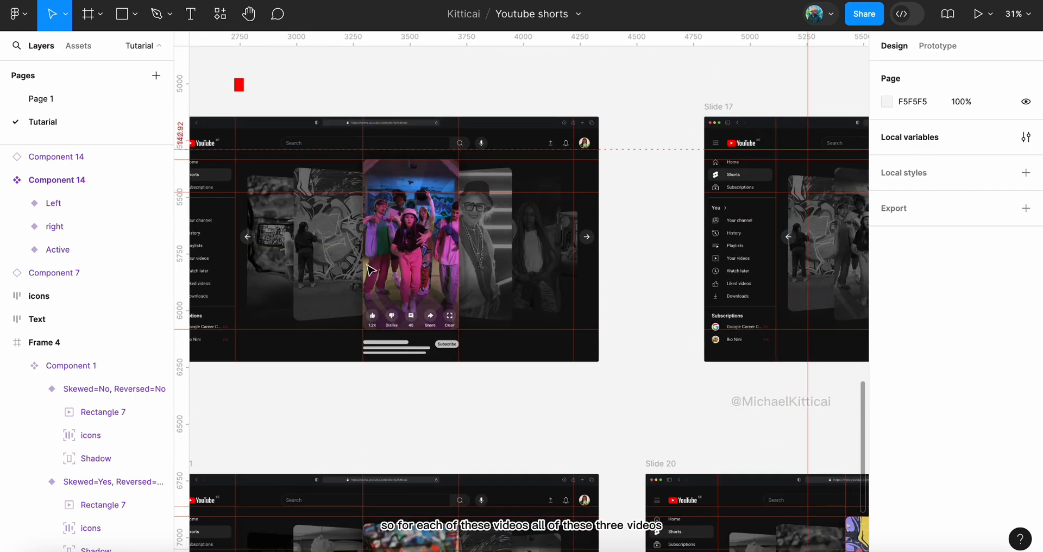
pyautogui.click(371, 0)
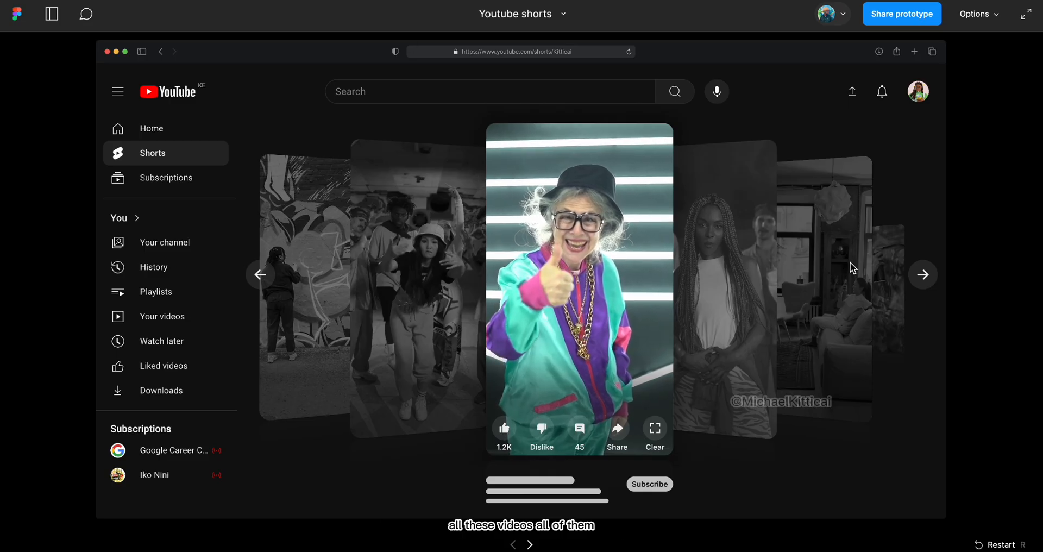
pyautogui.click(199, 0)
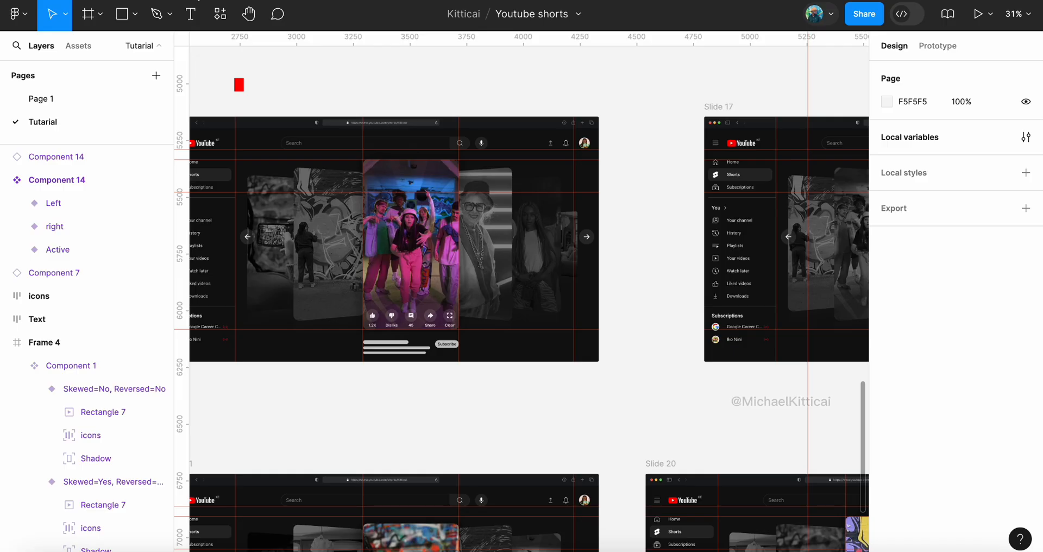
pyautogui.scroll(20, 493, 211)
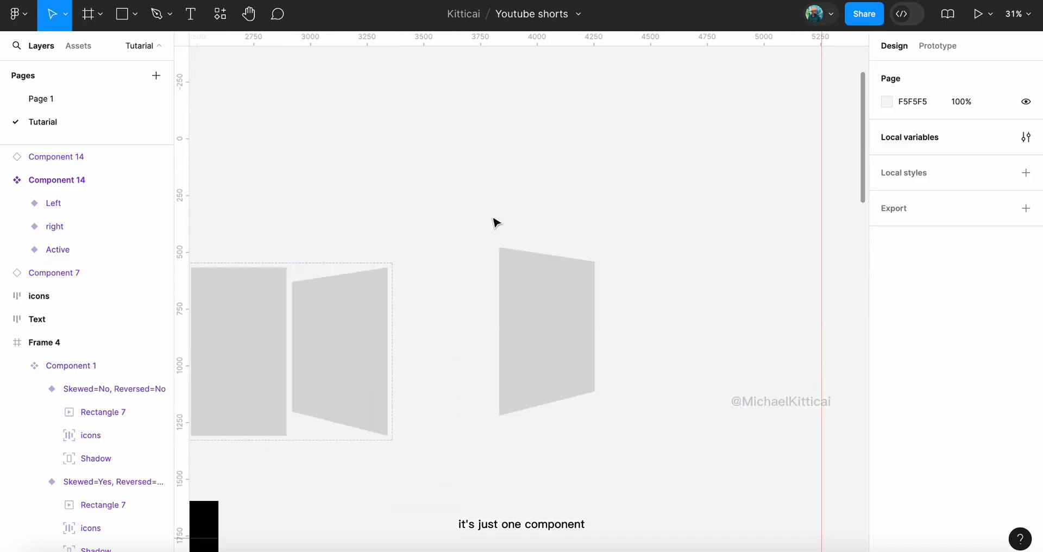
pyautogui.scroll(-3, 491, 231)
pyautogui.hscroll(3, 426, 291)
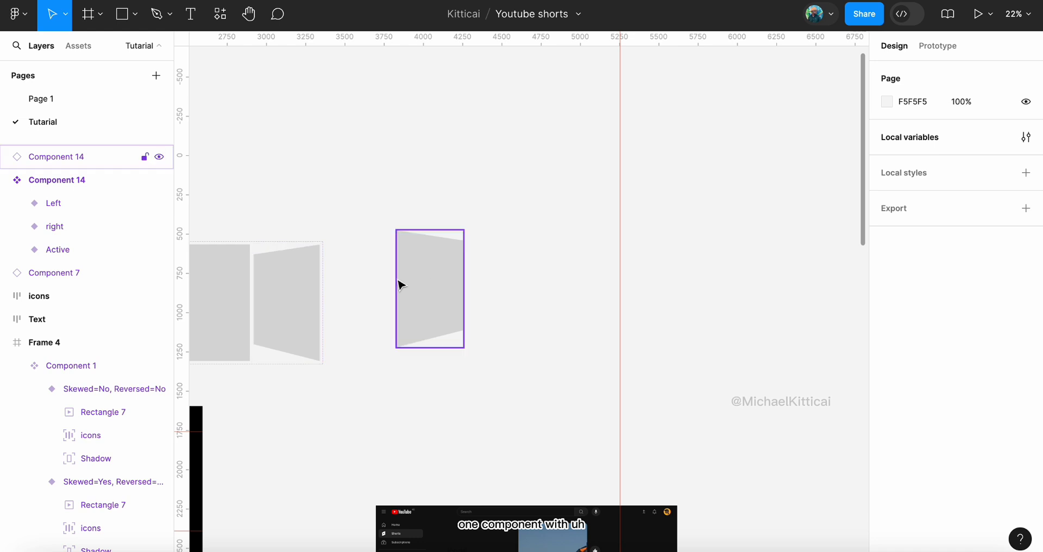
# Set Property 1 of the Component 14 instance to Active
pyautogui.click(399, 285)
pyautogui.scroll(5, 397, 278)
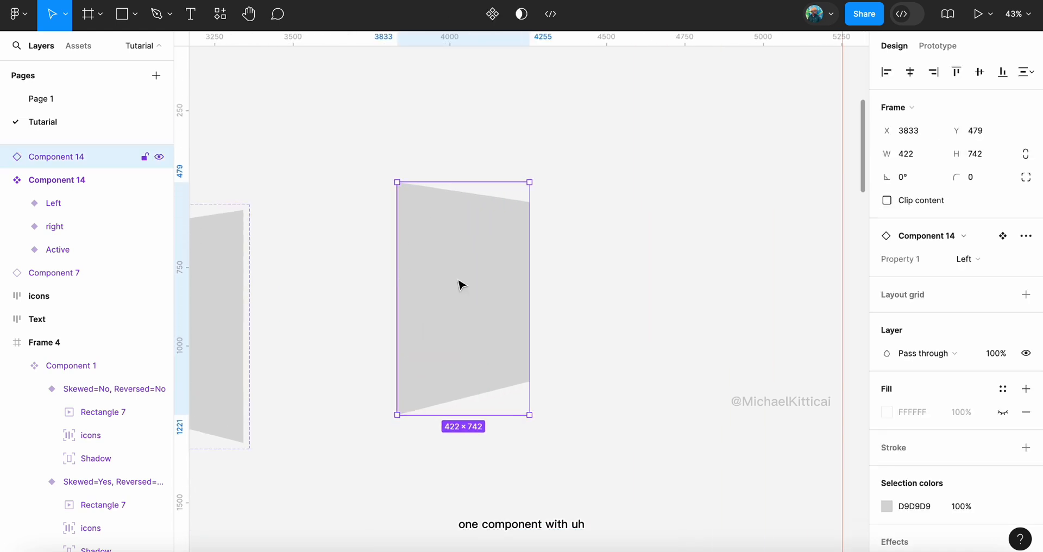
pyautogui.click(961, 261)
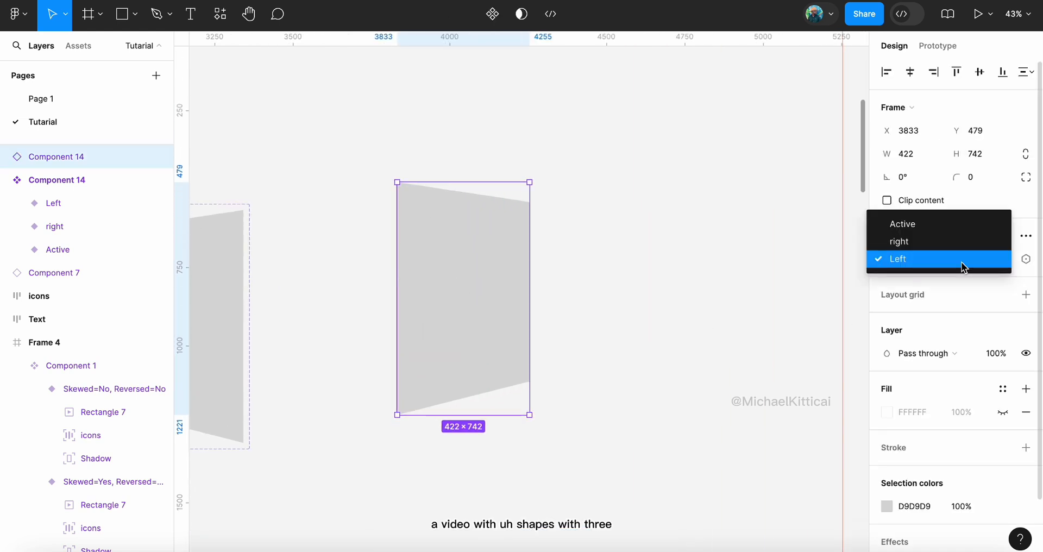
pyautogui.click(945, 226)
pyautogui.scroll(-4, 491, 226)
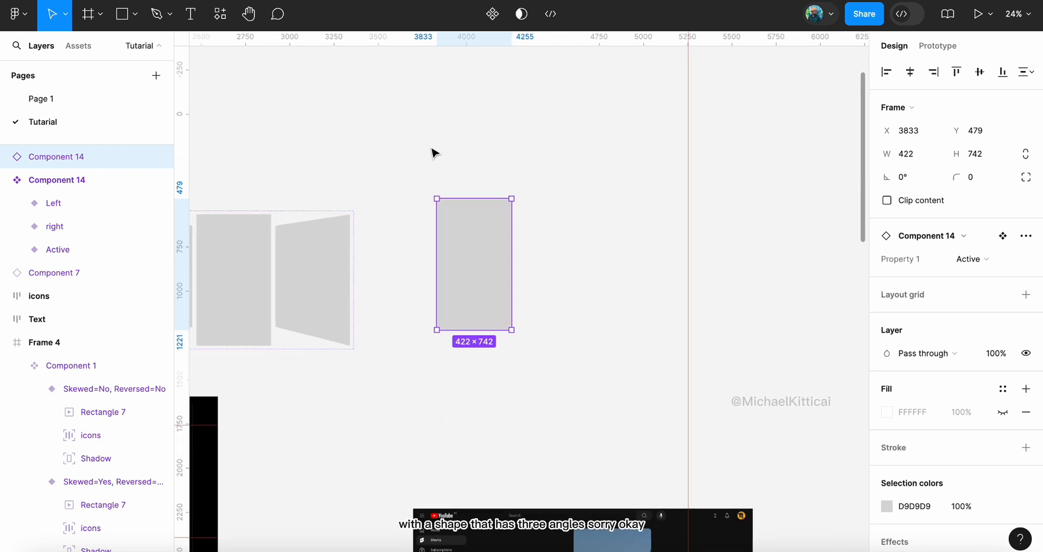
# Compare the three Component 14 variants with the video cards in Frame 4 and the carousels in Slide 1 and Slide 17
pyautogui.hscroll(-5, 379, 160)
pyautogui.scroll(2, 378, 160)
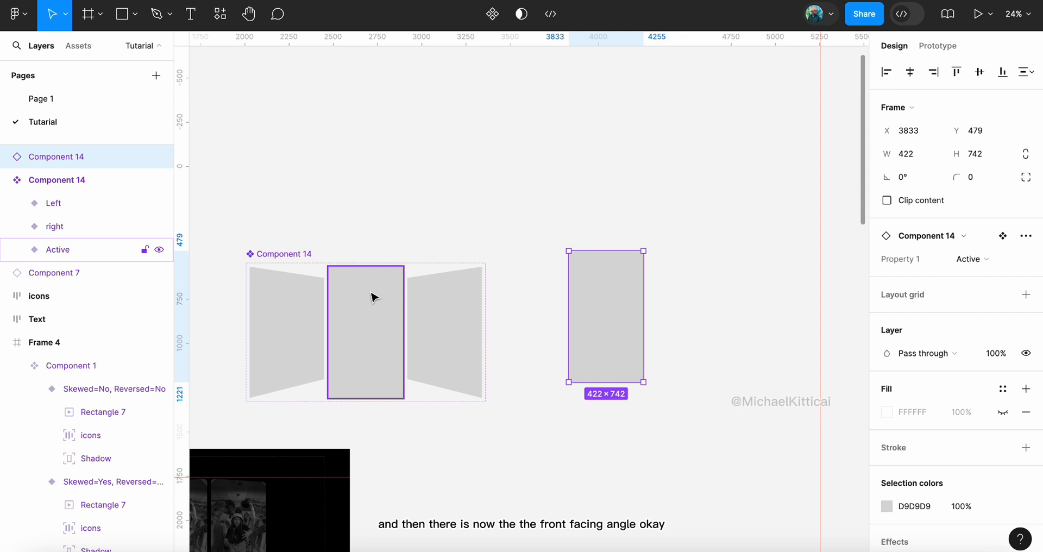
pyautogui.hscroll(-5, 610, 295)
pyautogui.scroll(-3, 610, 296)
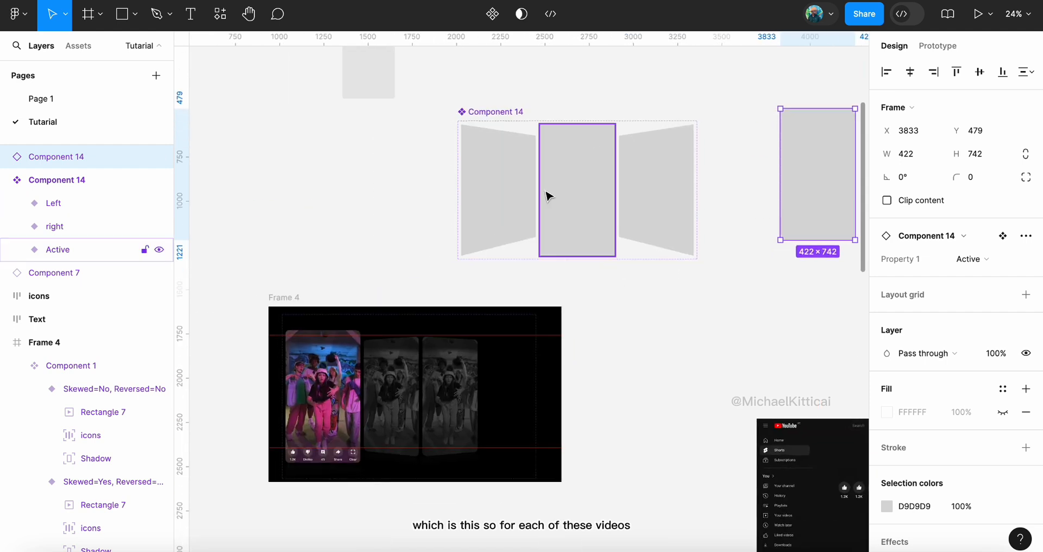
pyautogui.hscroll(2, 505, 186)
pyautogui.scroll(1, 505, 186)
pyautogui.scroll(-4, 598, 186)
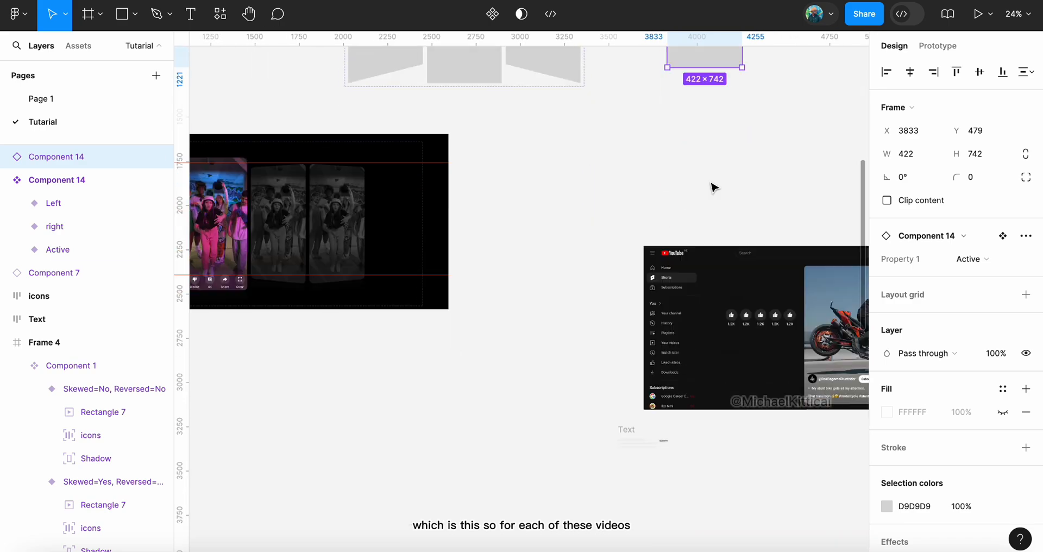
pyautogui.hscroll(4, 710, 185)
pyautogui.scroll(-12, 712, 183)
pyautogui.scroll(11, 337, 181)
pyautogui.hscroll(-1, 337, 181)
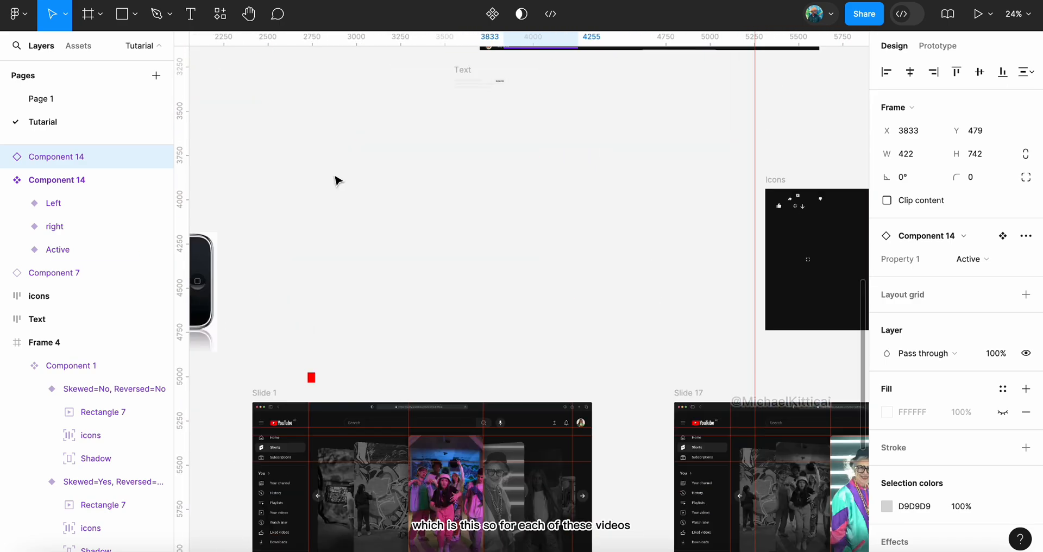
pyautogui.scroll(10, 337, 181)
pyautogui.hscroll(-4, 337, 181)
pyautogui.hscroll(3, 337, 181)
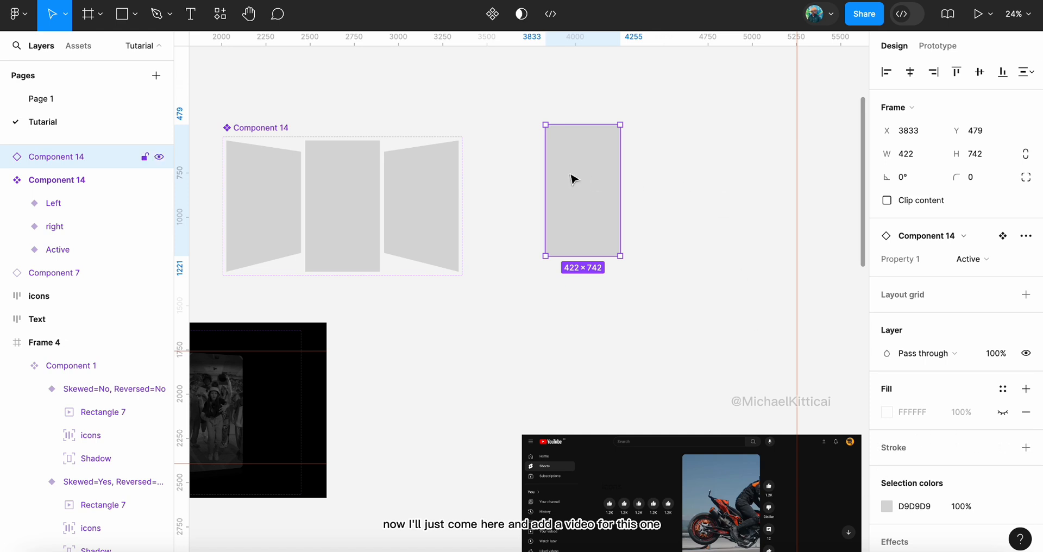
pyautogui.click(888, 412)
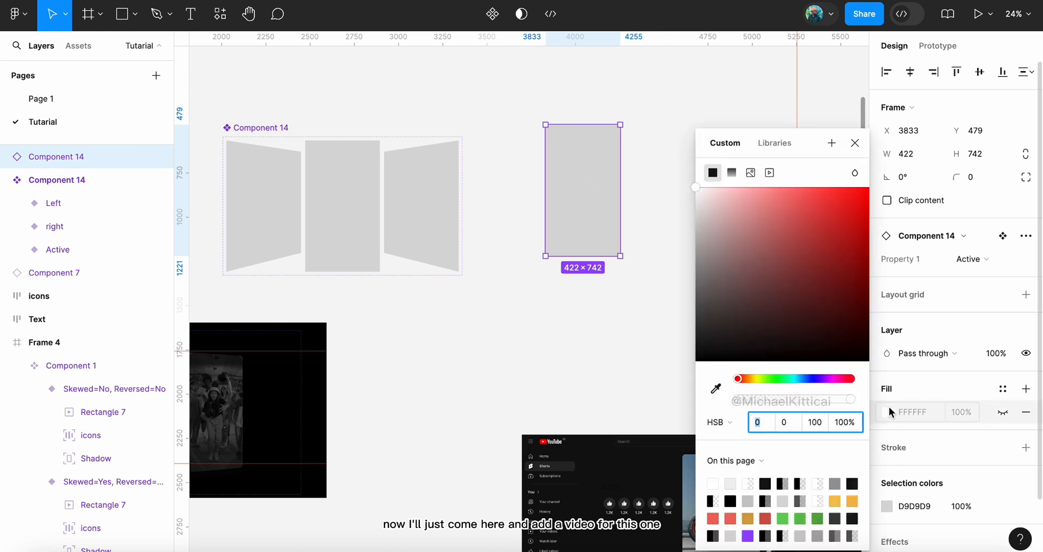
pyautogui.click(752, 174)
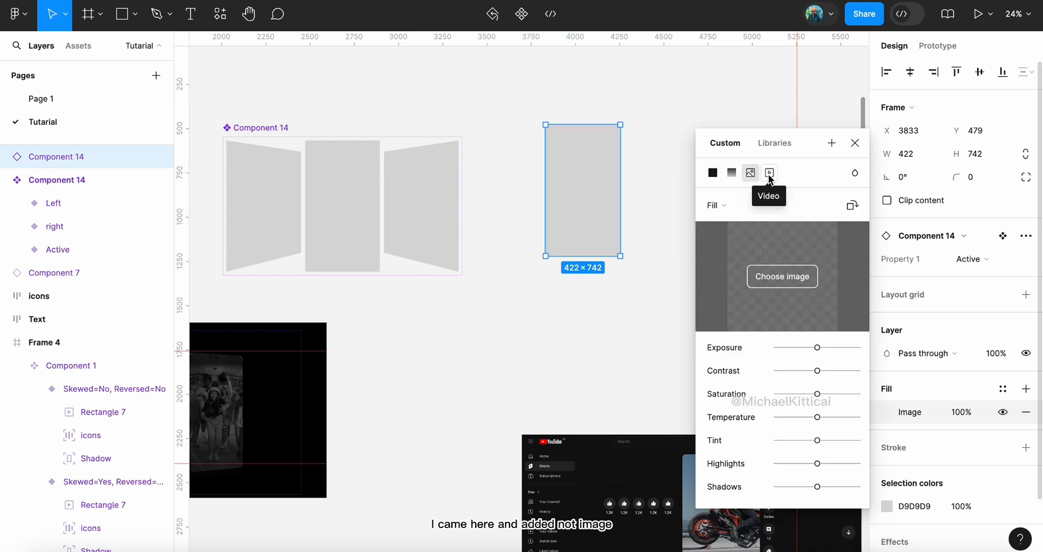
pyautogui.click(768, 173)
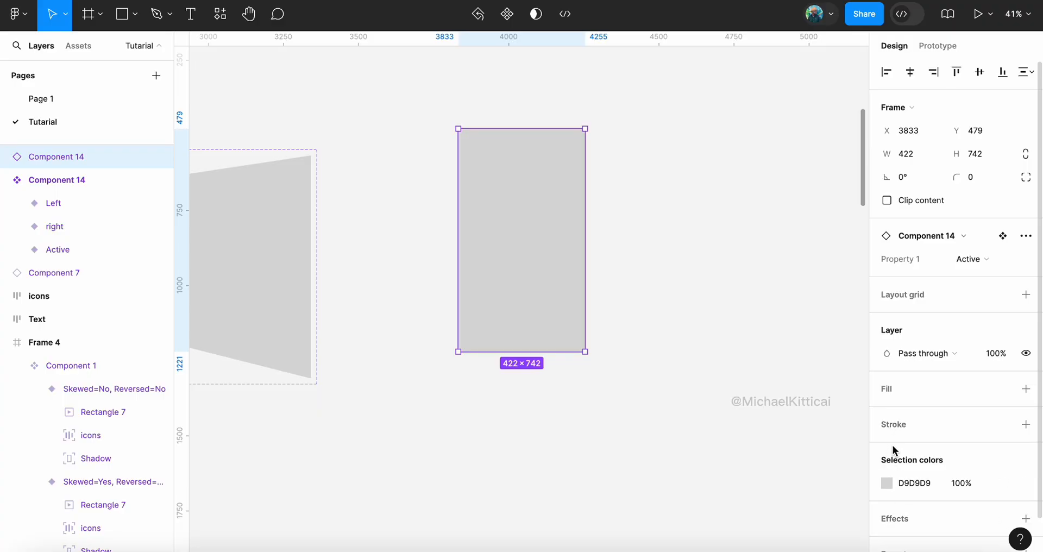
# Add a white FFFFFF fill to the frame of the Component 14 instance
pyautogui.click(1024, 389)
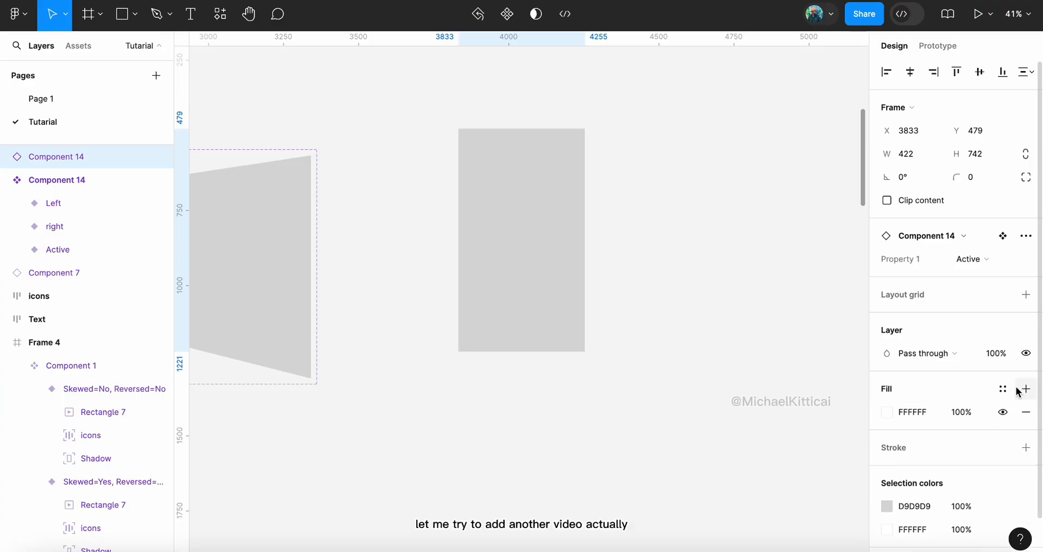
pyautogui.click(888, 413)
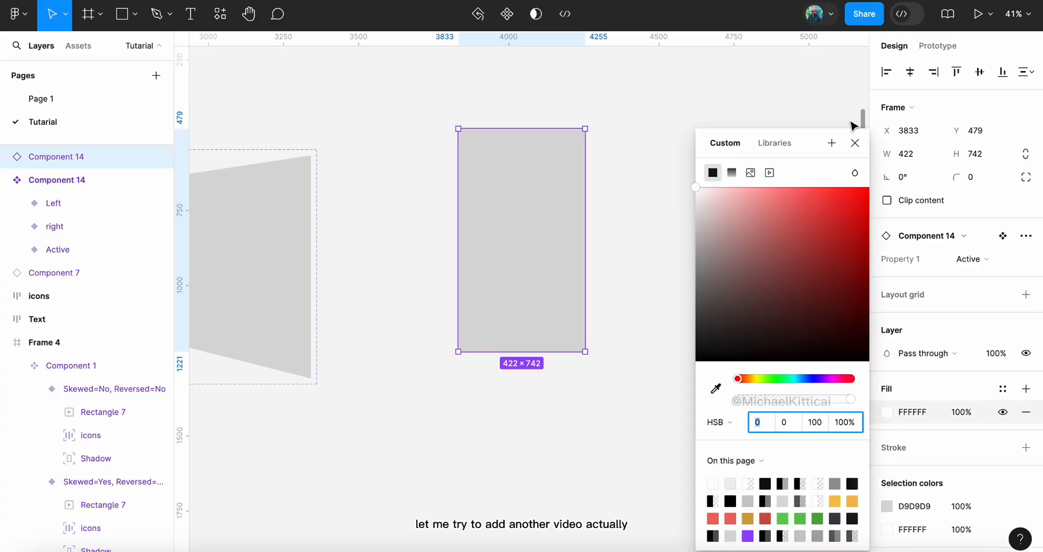
pyautogui.click(855, 143)
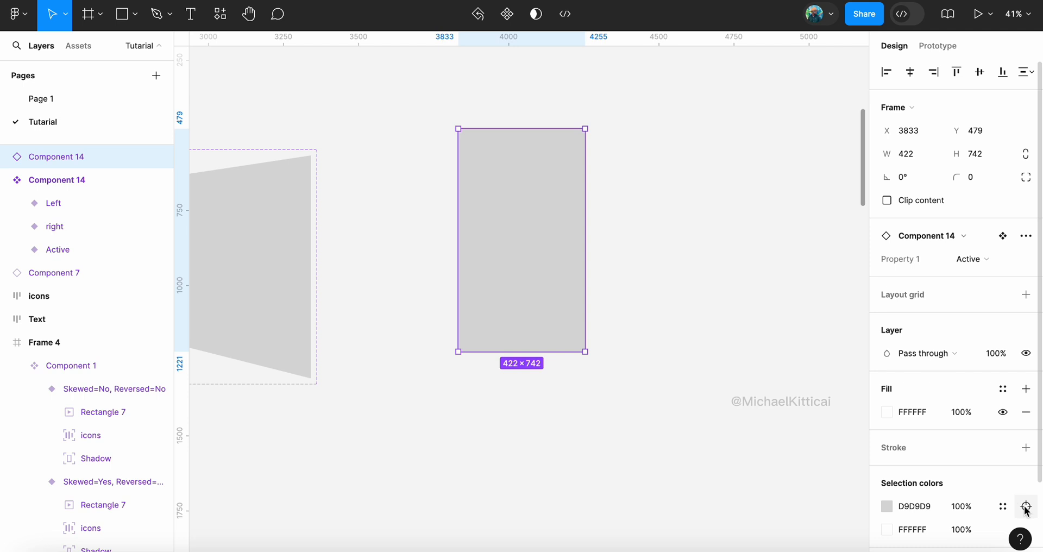
# Replace the D9D9D9 fill of the shape inside the Component 14 instance with the living-room video
pyautogui.click(1025, 507)
pyautogui.click(884, 401)
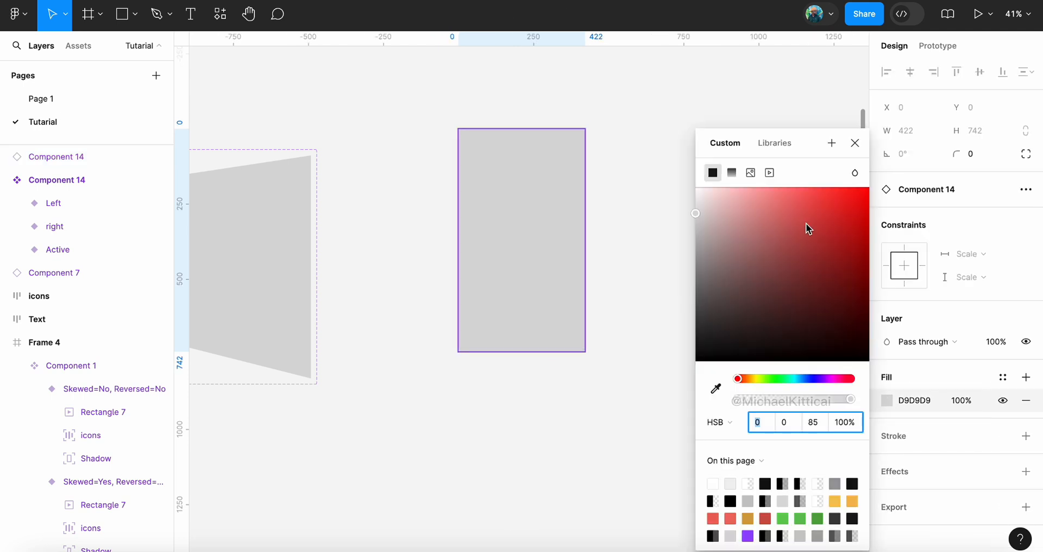
pyautogui.click(769, 173)
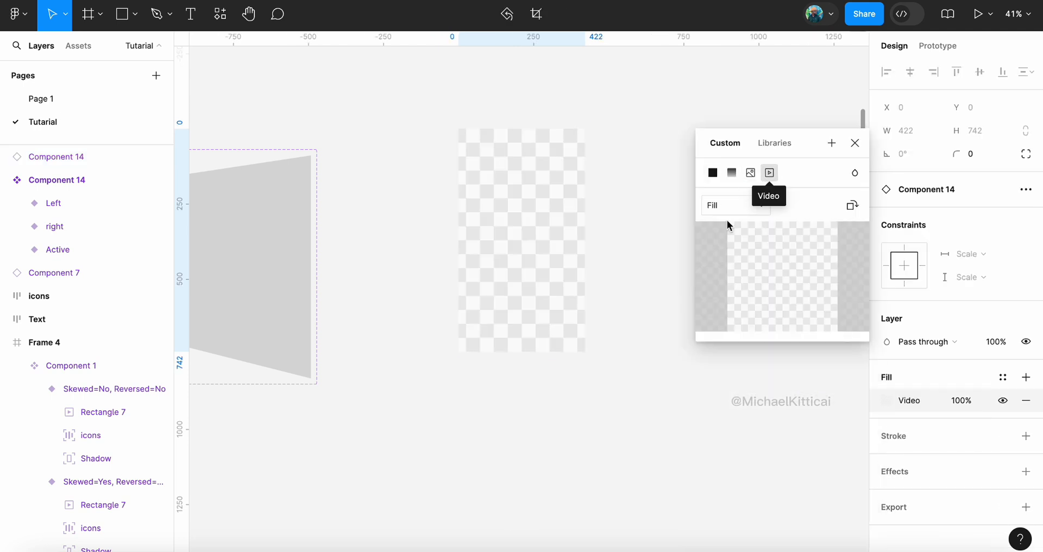
pyautogui.click(783, 276)
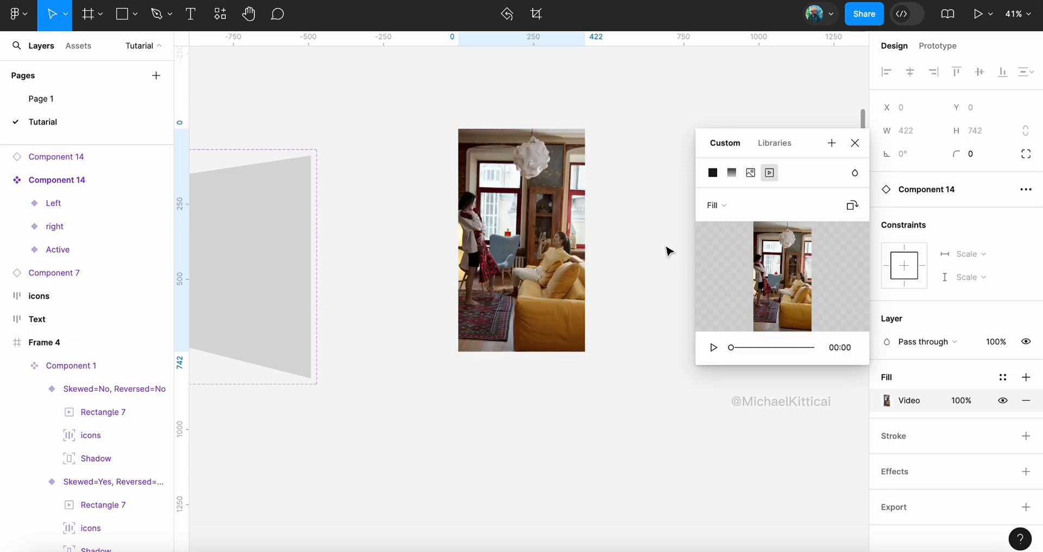
# Round the corners of the video-filled shape to a radius of 17
pyautogui.scroll(3, 543, 174)
pyautogui.scroll(4, 545, 174)
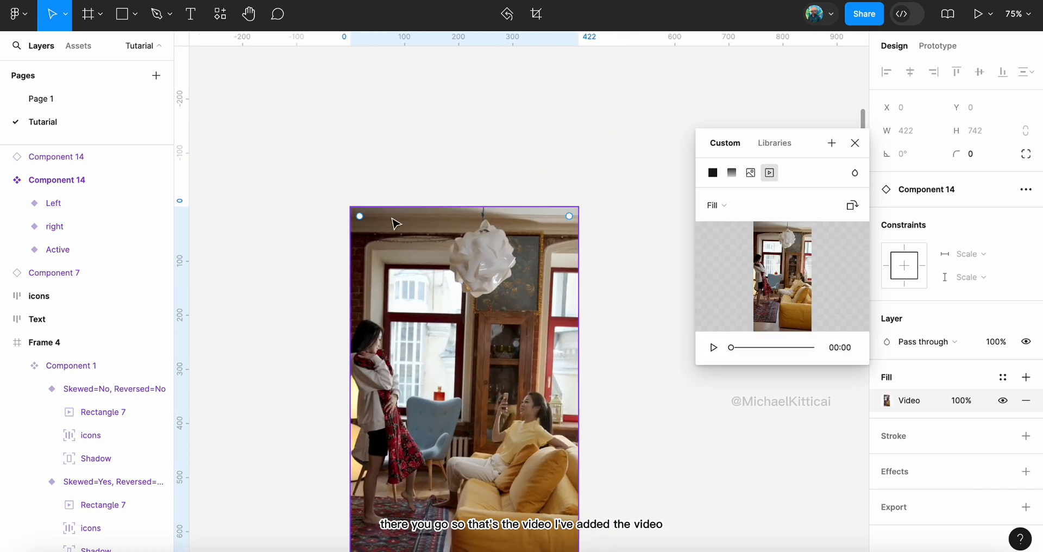
pyautogui.moveTo(362, 218)
pyautogui.mouseDown()
pyautogui.moveTo(377, 226)
pyautogui.moveTo(360, 217)
pyautogui.mouseUp()
pyautogui.hscroll(-2, 361, 219)
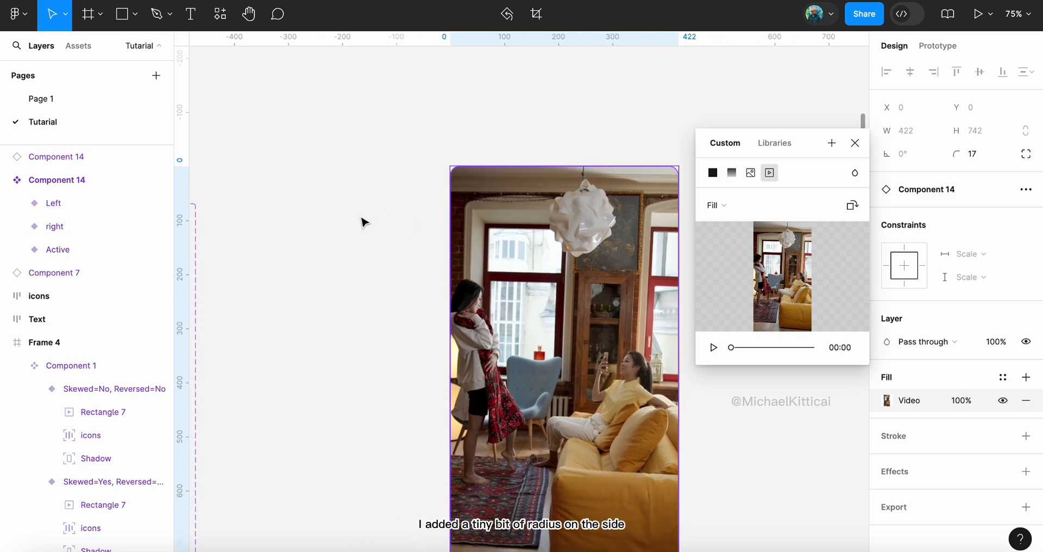
pyautogui.click(855, 143)
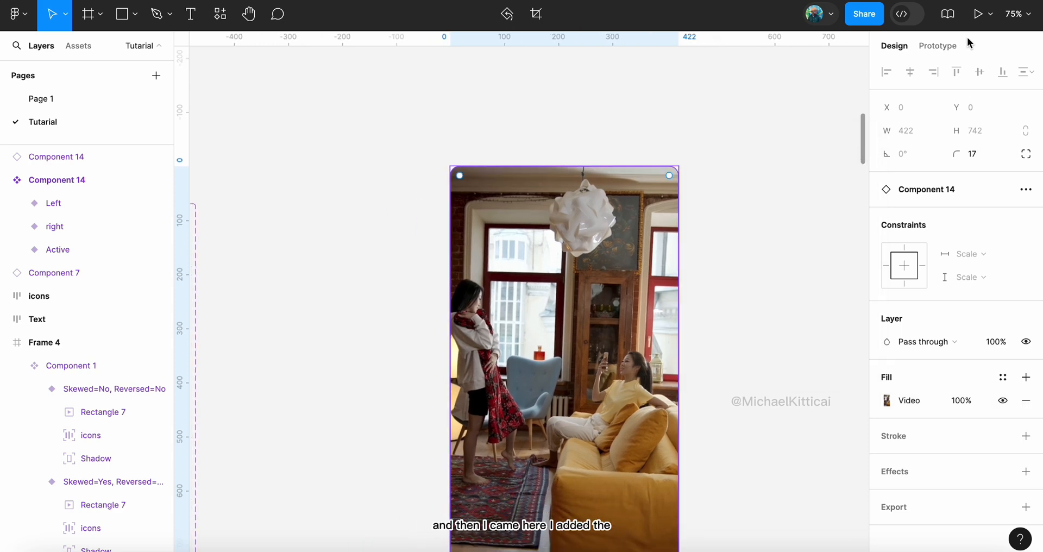
# Open the prototype settings of the video-filled shape
pyautogui.click(944, 47)
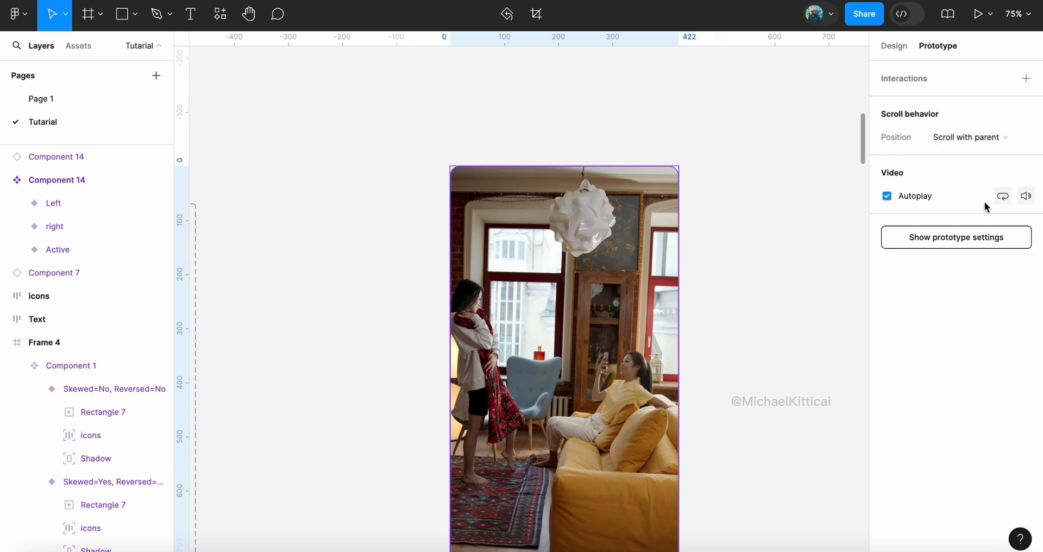
# Turn off looping and mute the video in the Active variant's rectangle, keeping autoplay on
pyautogui.click(1004, 197)
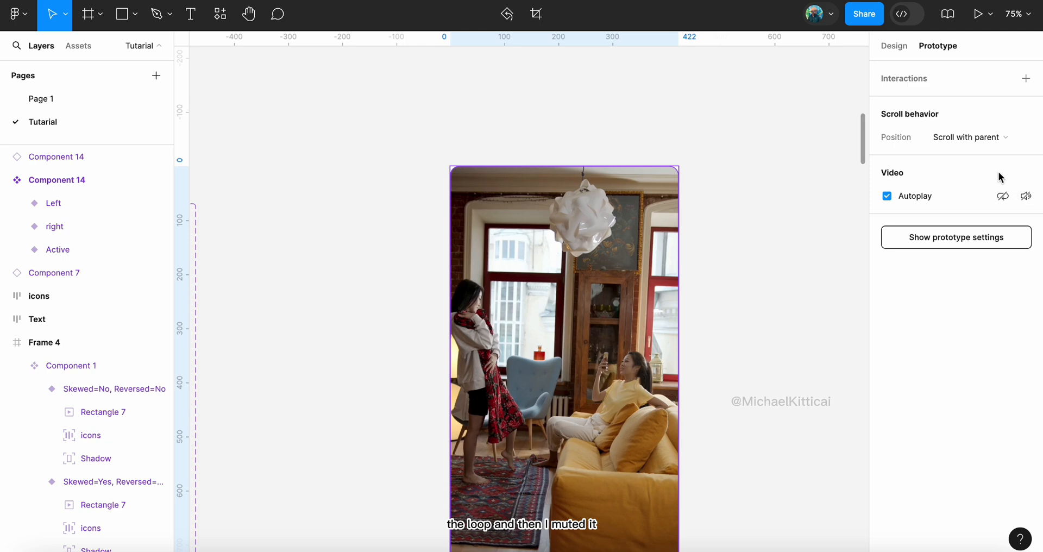
pyautogui.click(894, 45)
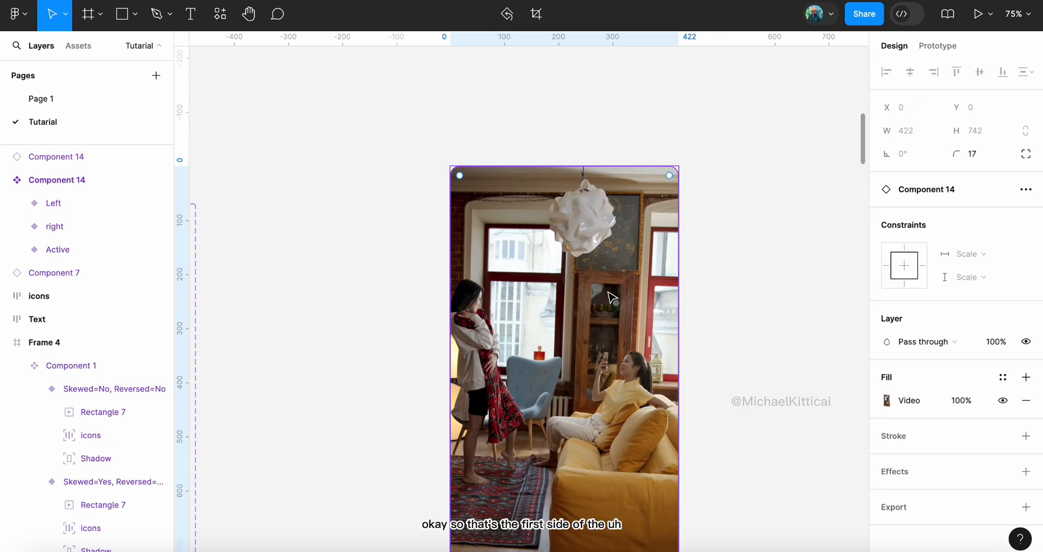
pyautogui.hscroll(3, 611, 298)
pyautogui.scroll(-1, 611, 297)
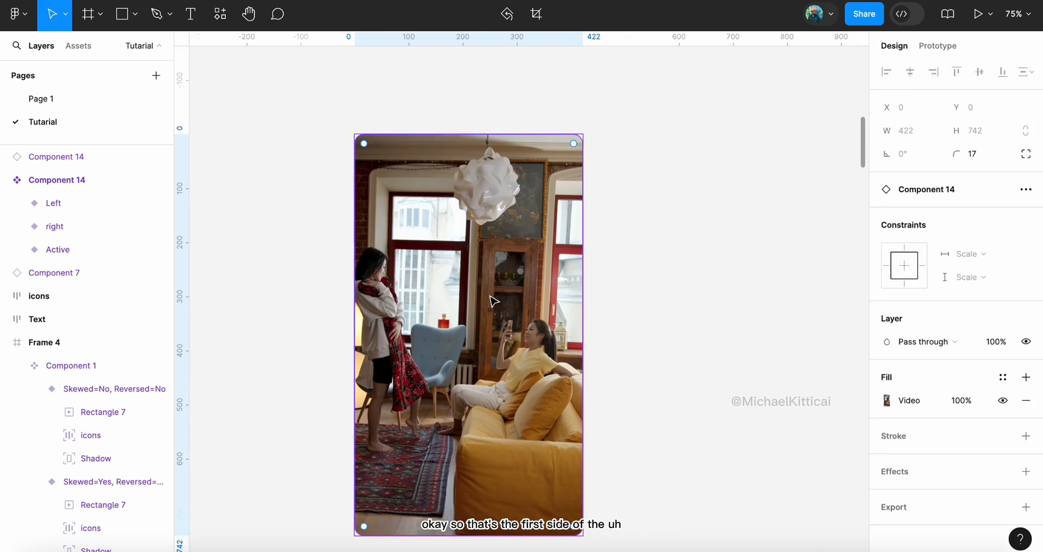
pyautogui.scroll(-4, 489, 304)
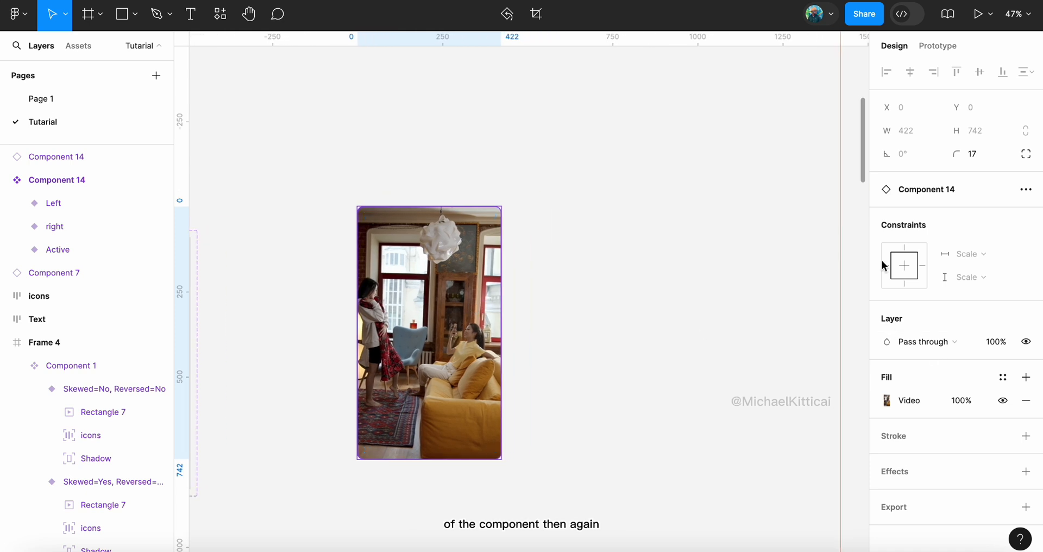
# Switch the Component 14 instance beside the component set to the right variant
pyautogui.click(550, 328)
pyautogui.click(501, 309)
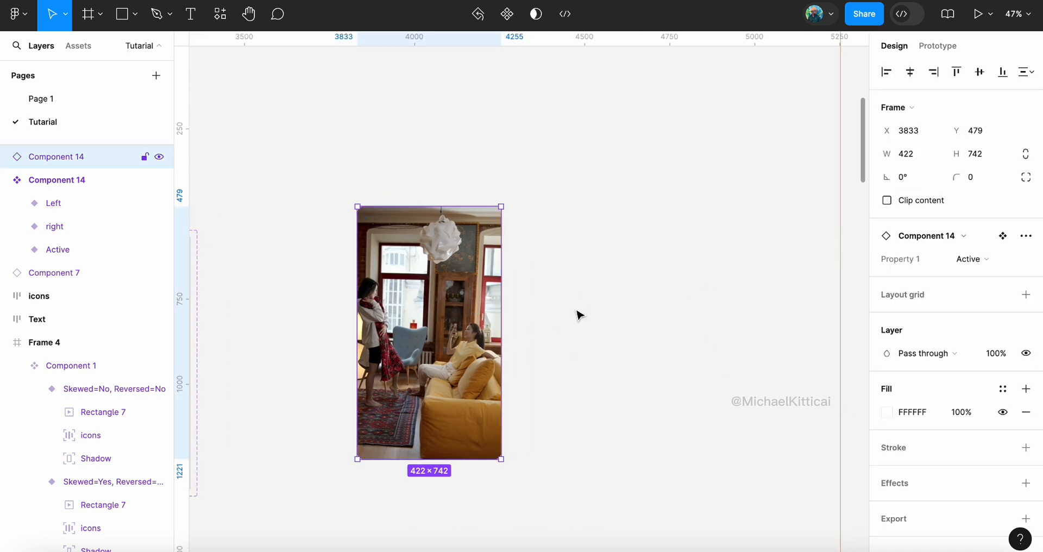
pyautogui.click(968, 260)
pyautogui.click(964, 276)
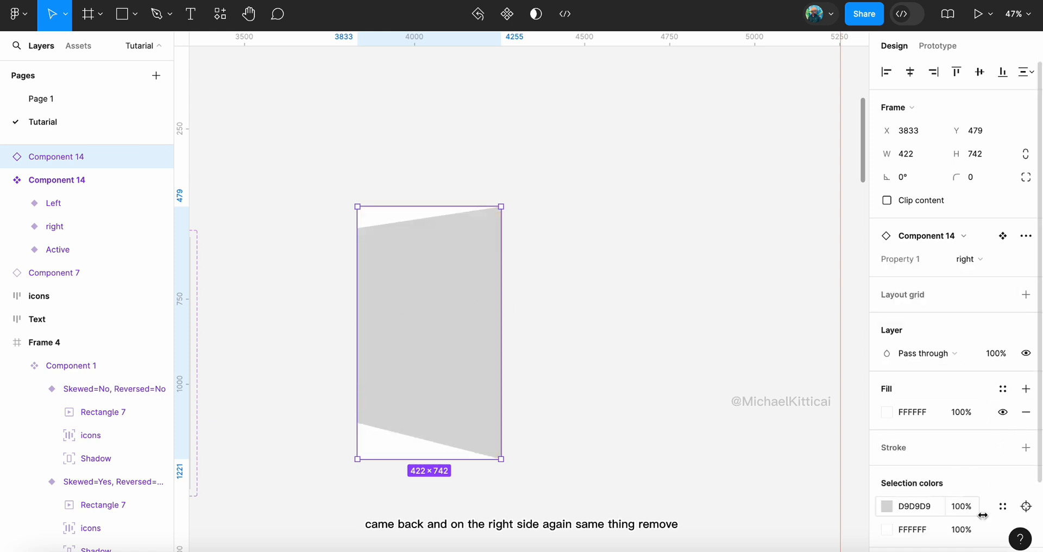
# Replace the grey D9D9D9 fill of the right variant's skewed shape with the same video used in the Active variant
pyautogui.click(1026, 507)
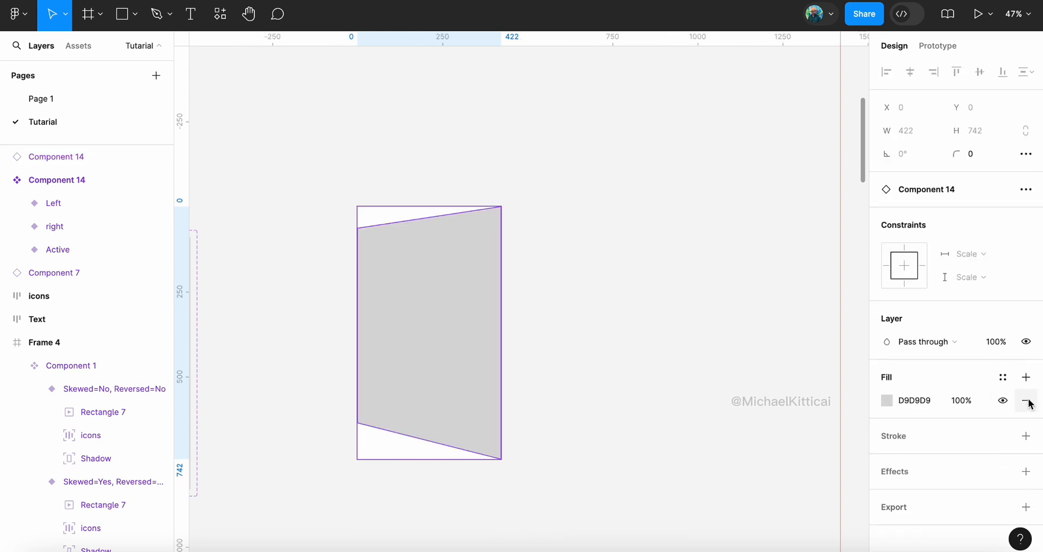
pyautogui.click(887, 401)
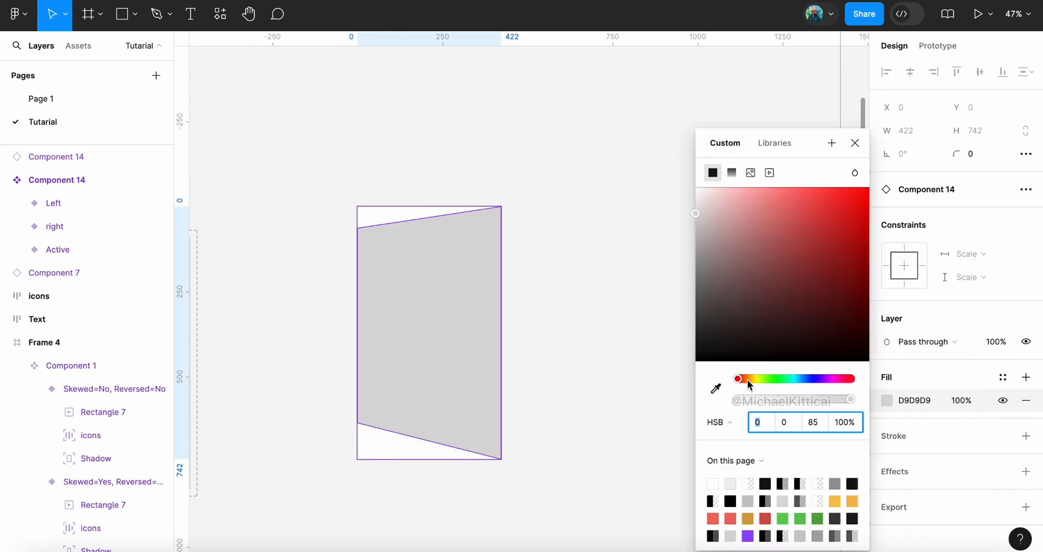
pyautogui.click(769, 172)
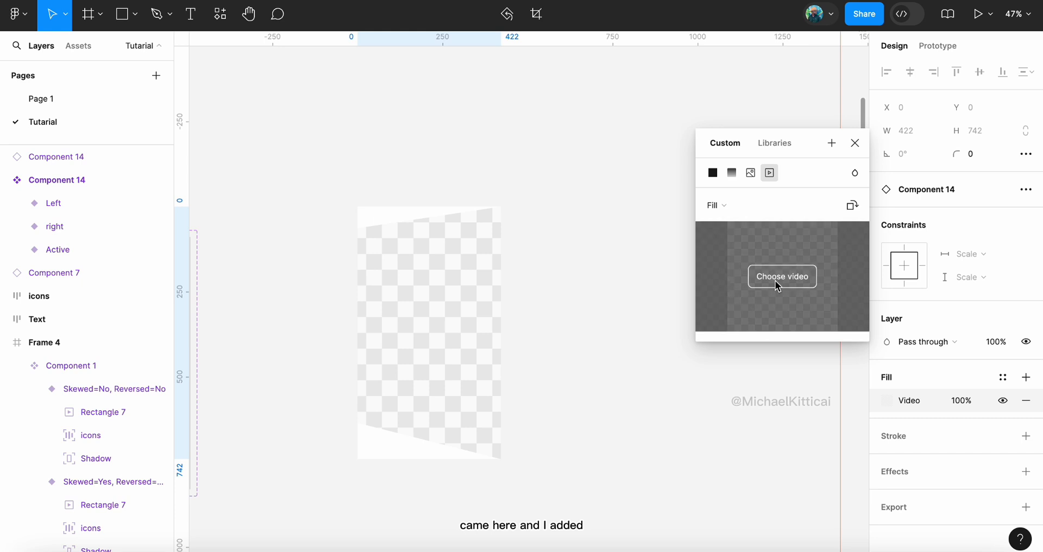
pyautogui.click(775, 282)
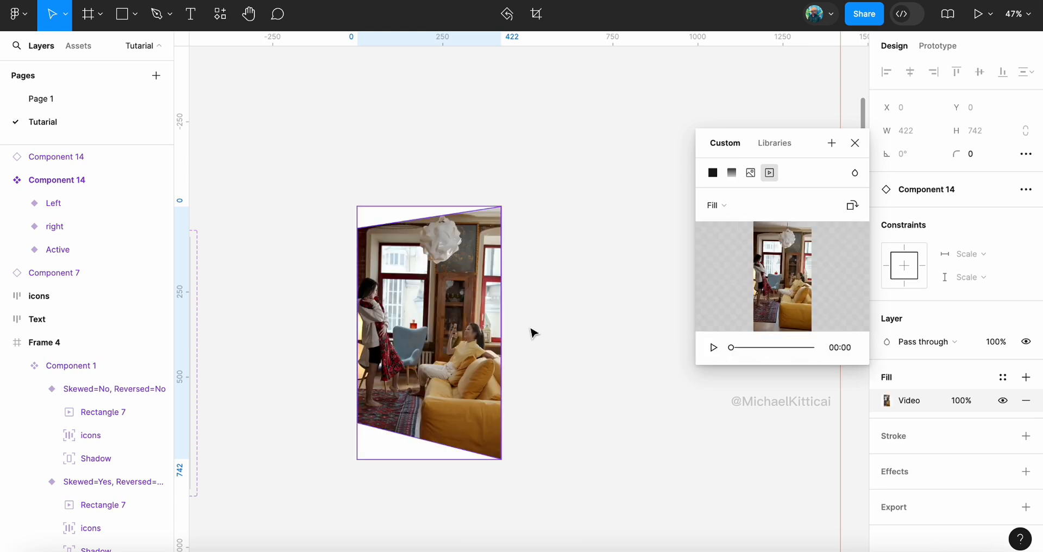
pyautogui.click(855, 143)
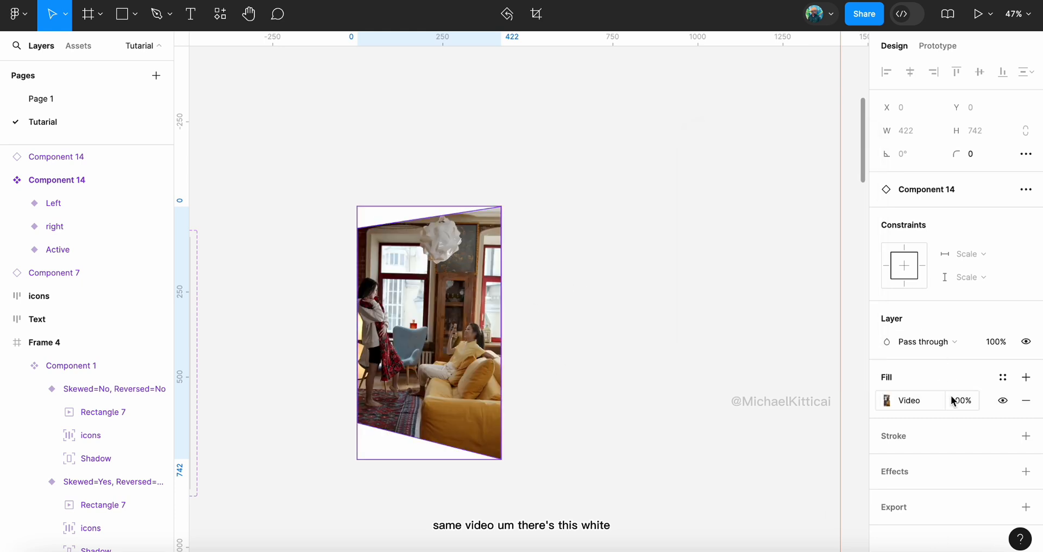
# Remove the white FFFFFF fill from the Component 14 instance's frame so its corners are transparent
pyautogui.click(517, 211)
pyautogui.click(387, 237)
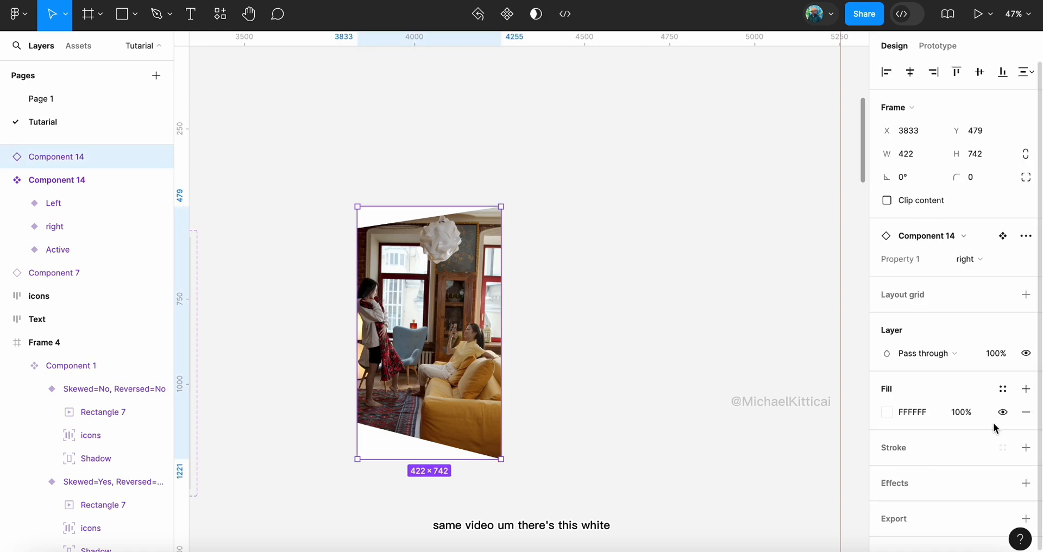
pyautogui.click(1025, 414)
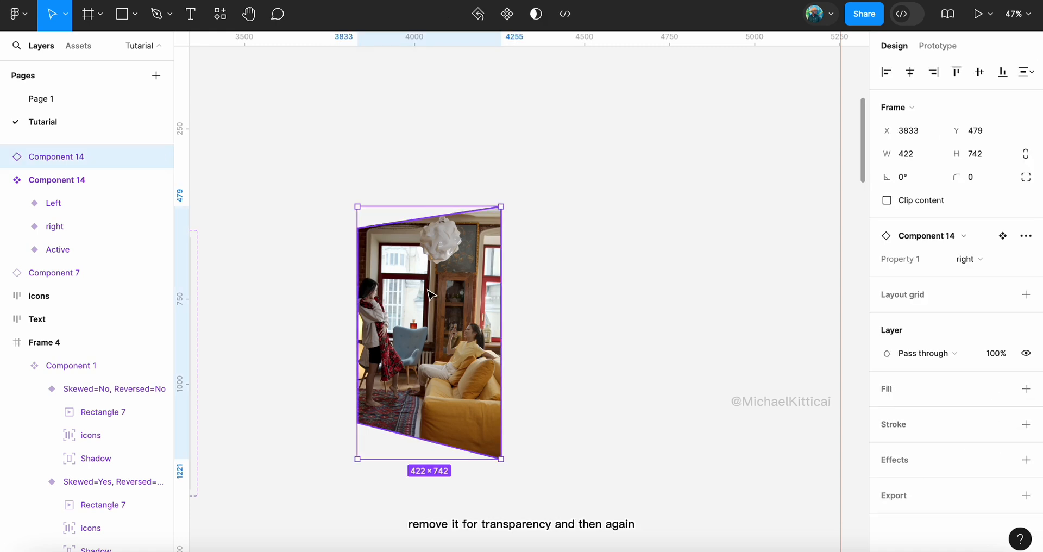
# Switch the Component 14 instance to the Left variant
pyautogui.doubleClick(427, 290)
pyautogui.click(592, 256)
pyautogui.click(435, 280)
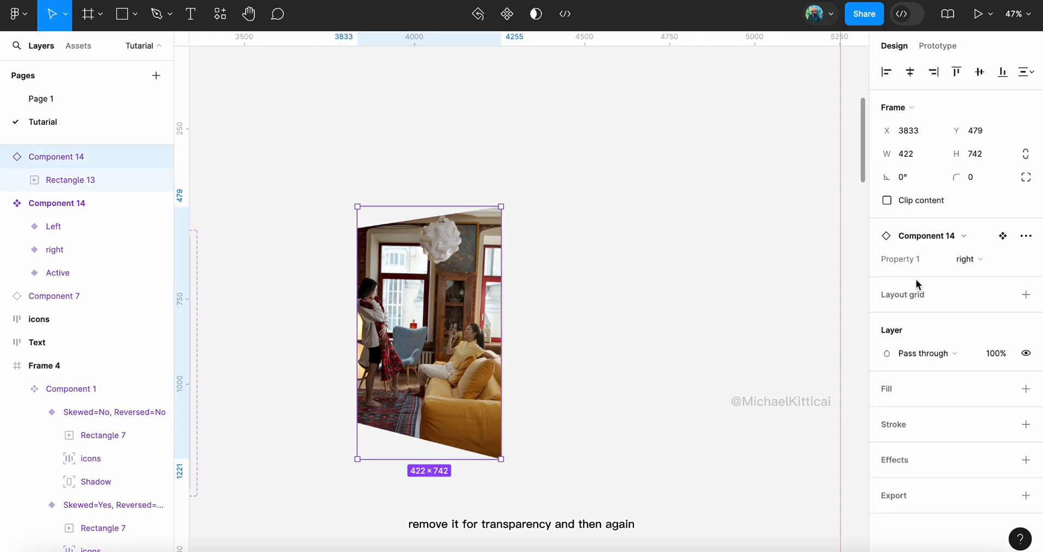
pyautogui.click(956, 261)
pyautogui.click(958, 279)
# Replace the grey fill of the Left variant's skewed rectangle with the same video
pyautogui.doubleClick(419, 303)
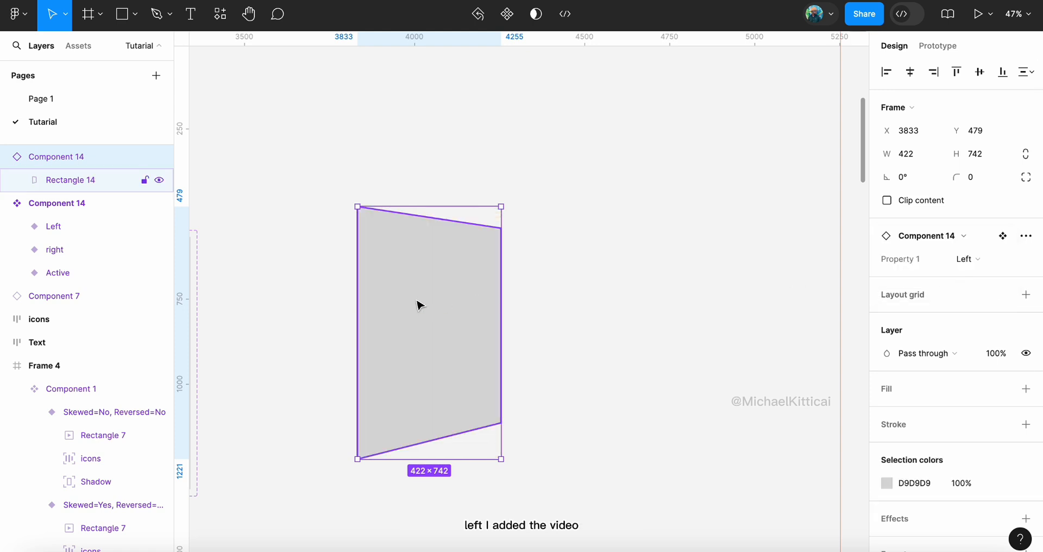
pyautogui.click(887, 402)
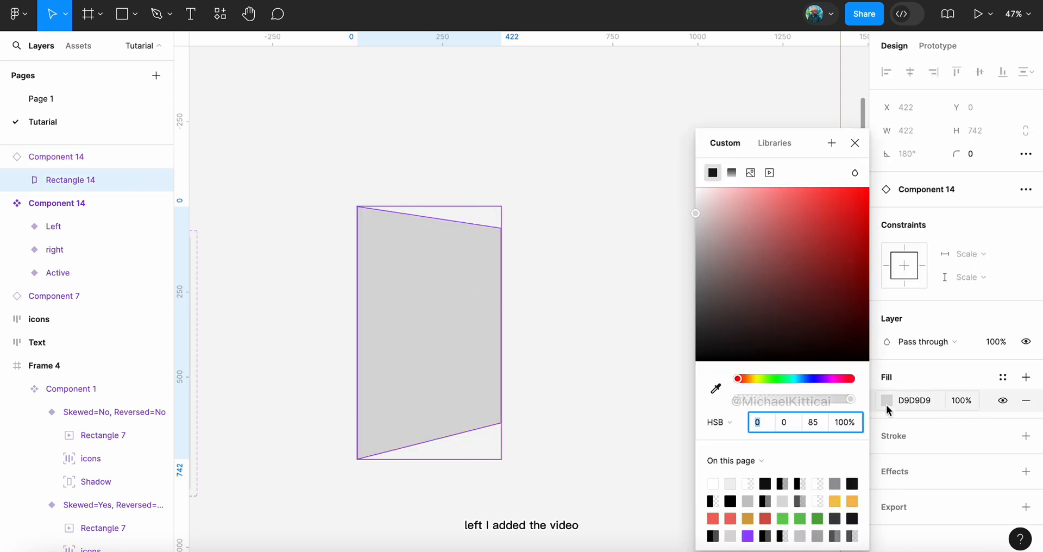
pyautogui.click(770, 172)
pyautogui.moveTo(772, 293)
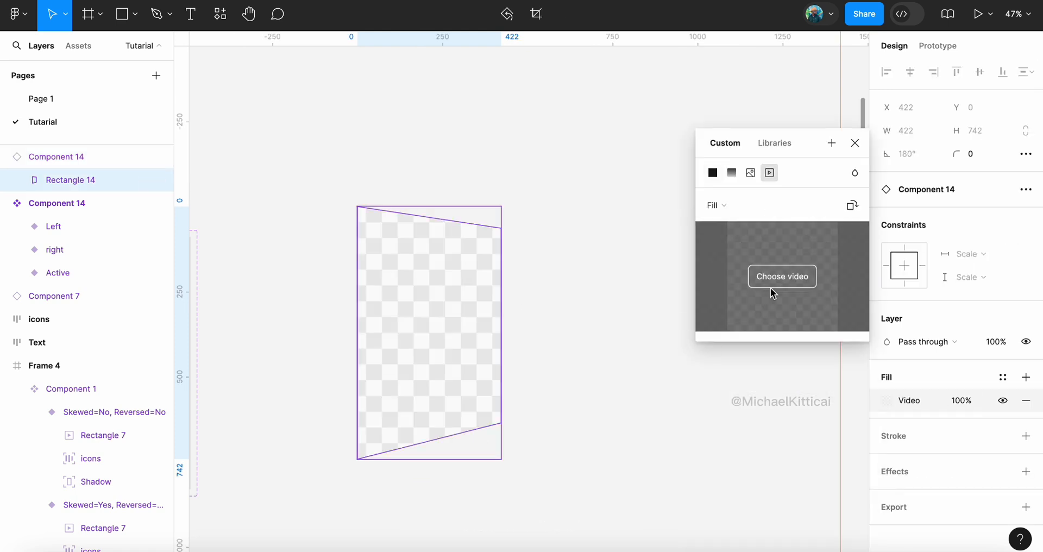
pyautogui.click(777, 277)
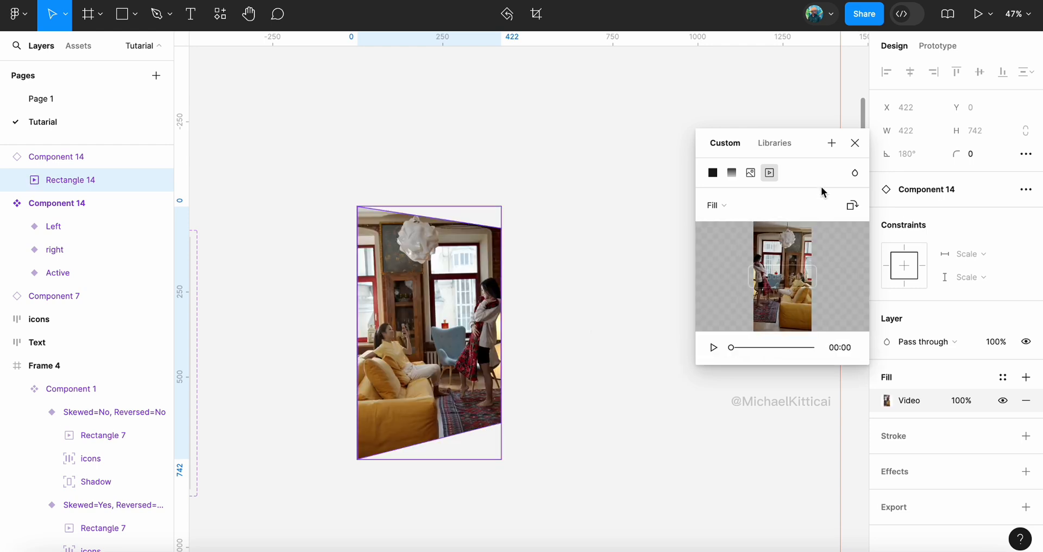
pyautogui.click(855, 143)
pyautogui.click(513, 166)
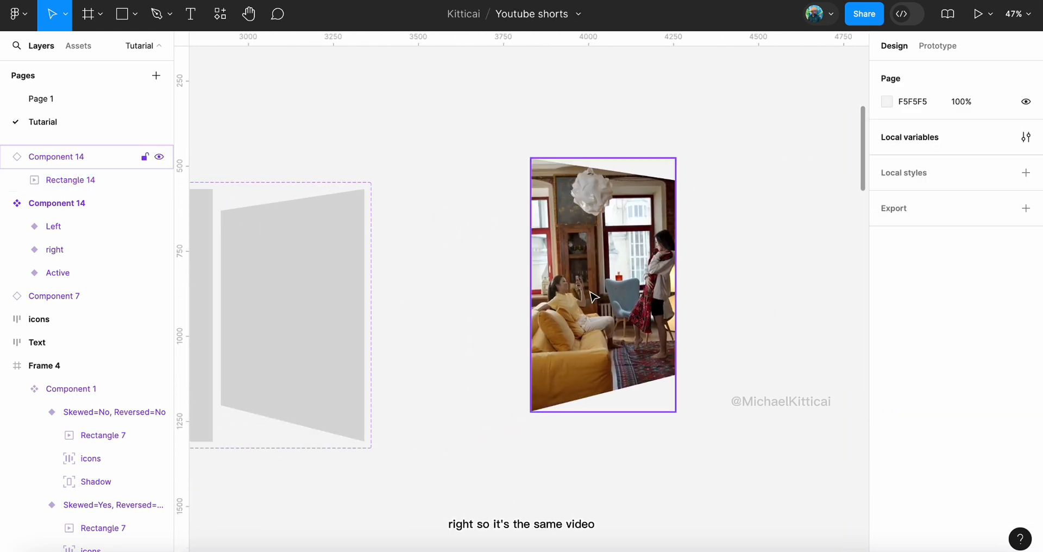
# Cycle the Component 14 instance through its right, Active and Left variants to compare the video at each angle
pyautogui.click(592, 293)
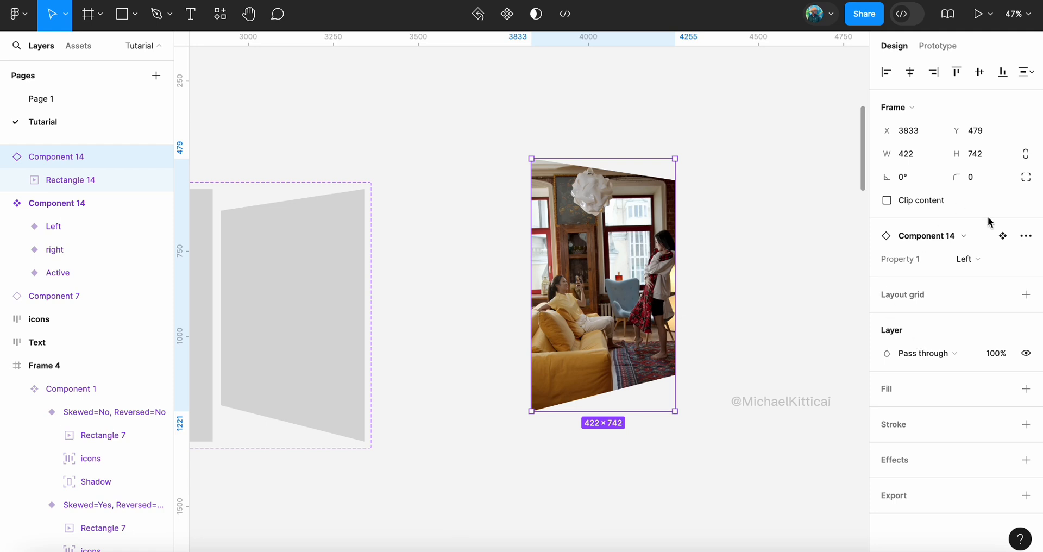
pyautogui.click(973, 261)
pyautogui.click(960, 246)
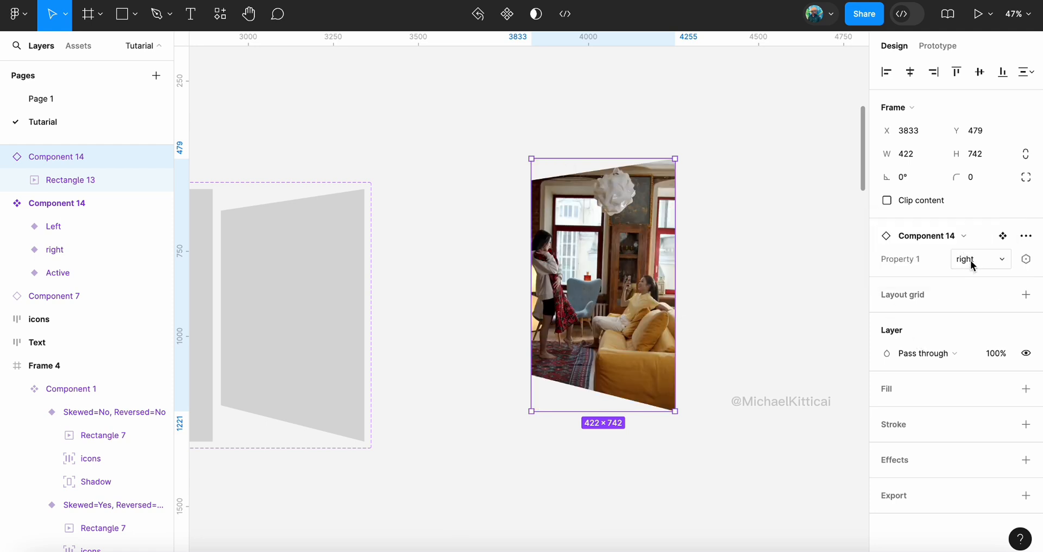
pyautogui.click(967, 258)
pyautogui.click(972, 238)
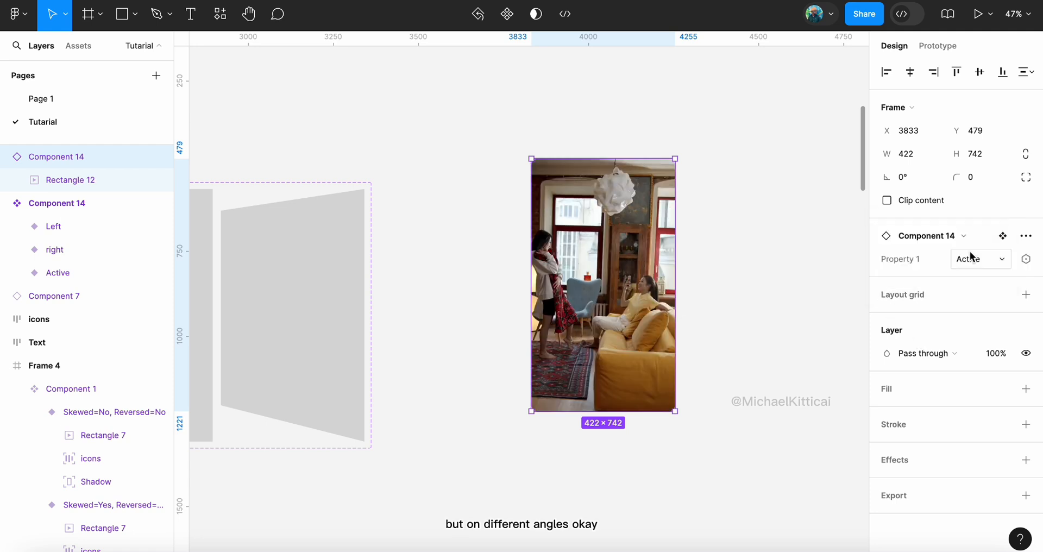
pyautogui.click(969, 258)
pyautogui.click(963, 271)
pyautogui.click(982, 262)
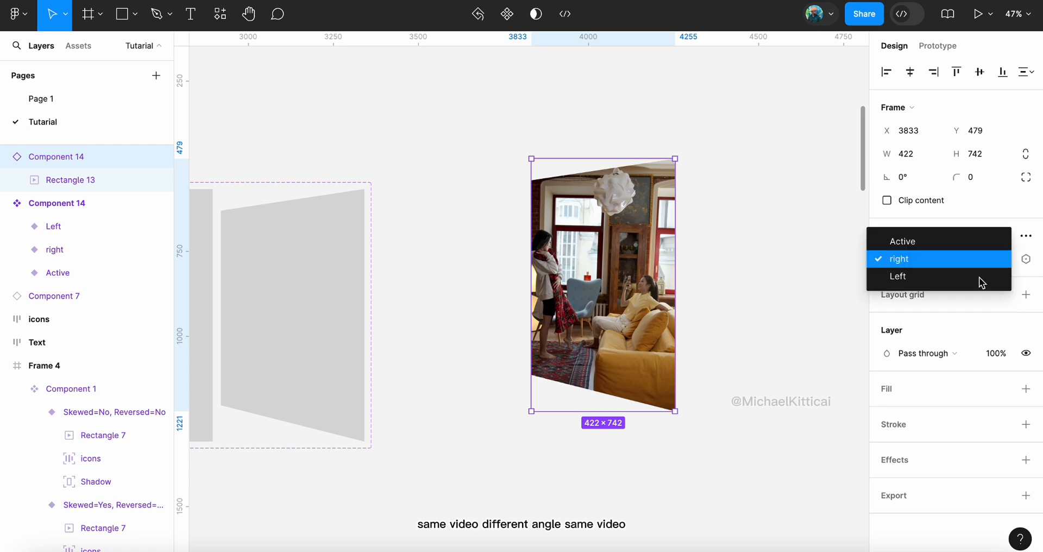
pyautogui.click(959, 281)
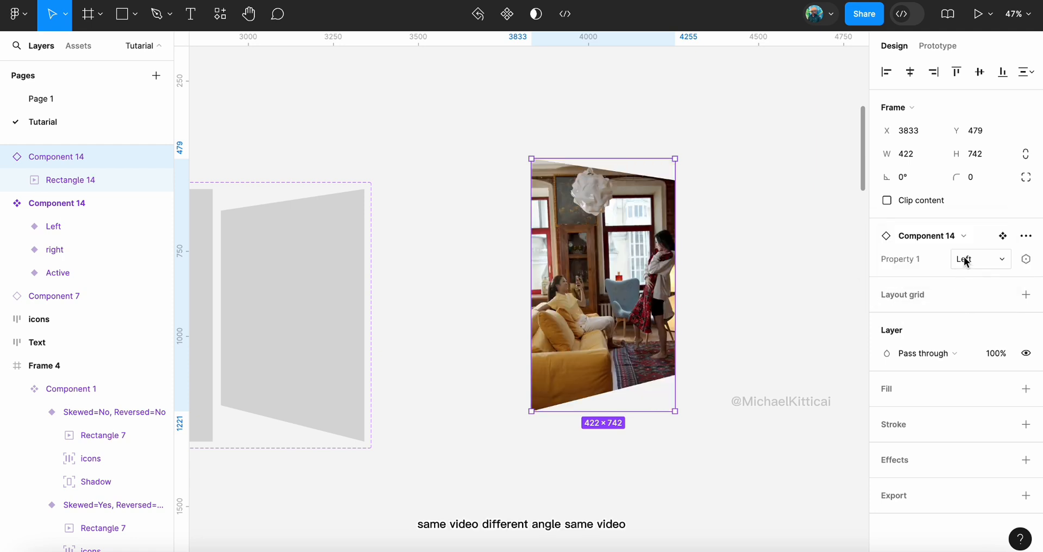
pyautogui.click(966, 259)
pyautogui.click(953, 247)
pyautogui.click(959, 261)
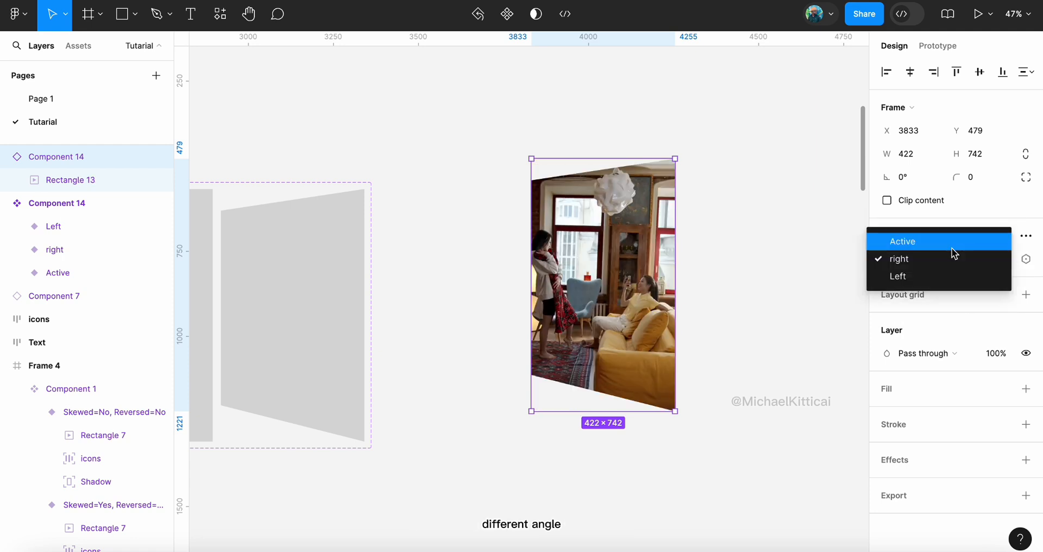
pyautogui.click(952, 239)
# Set the Component 14 instance to the right variant after comparing it with the source component set, and deselect it
pyautogui.hscroll(-2, 486, 313)
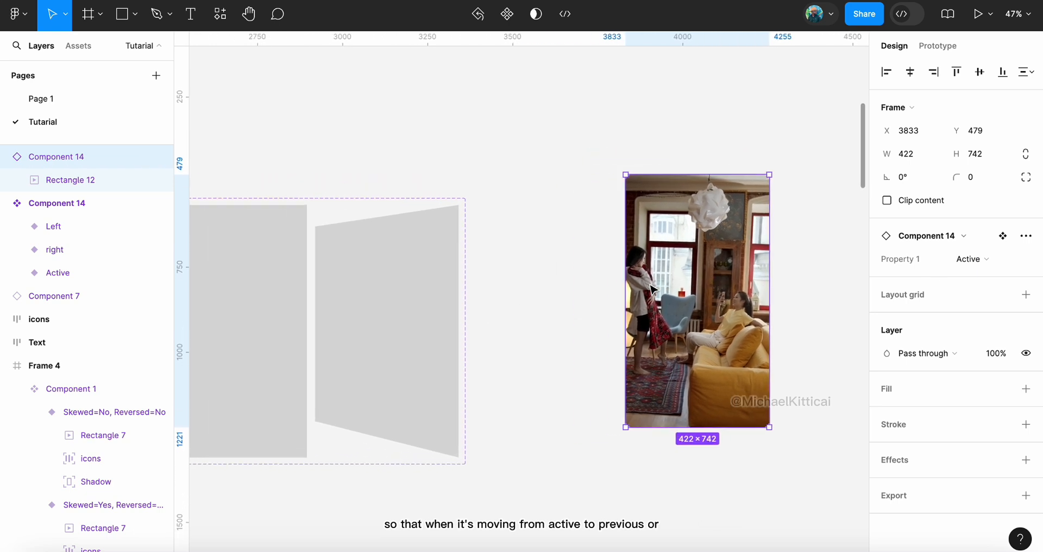
pyautogui.hscroll(-10, 551, 288)
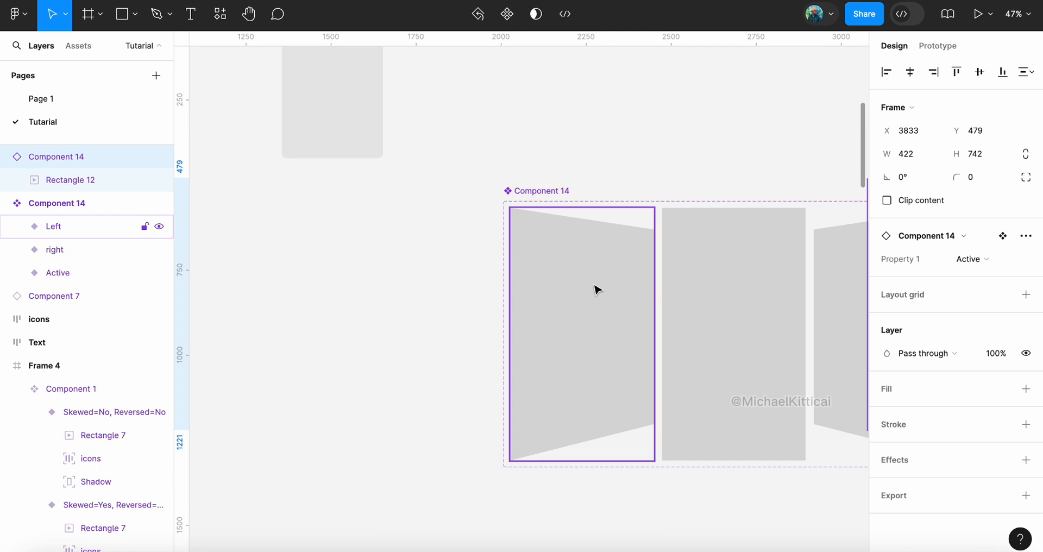
pyautogui.hscroll(13, 598, 290)
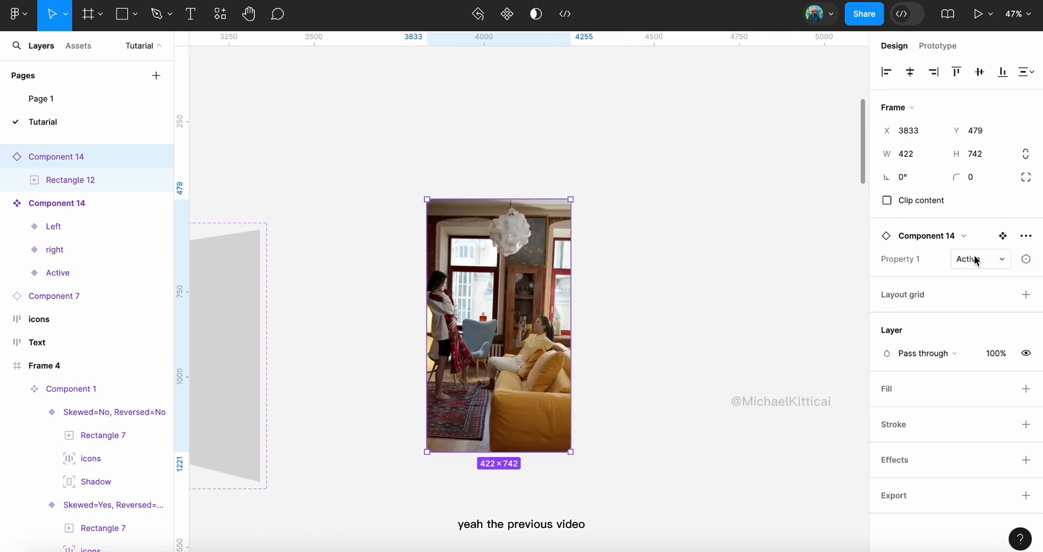
pyautogui.click(975, 259)
pyautogui.click(962, 275)
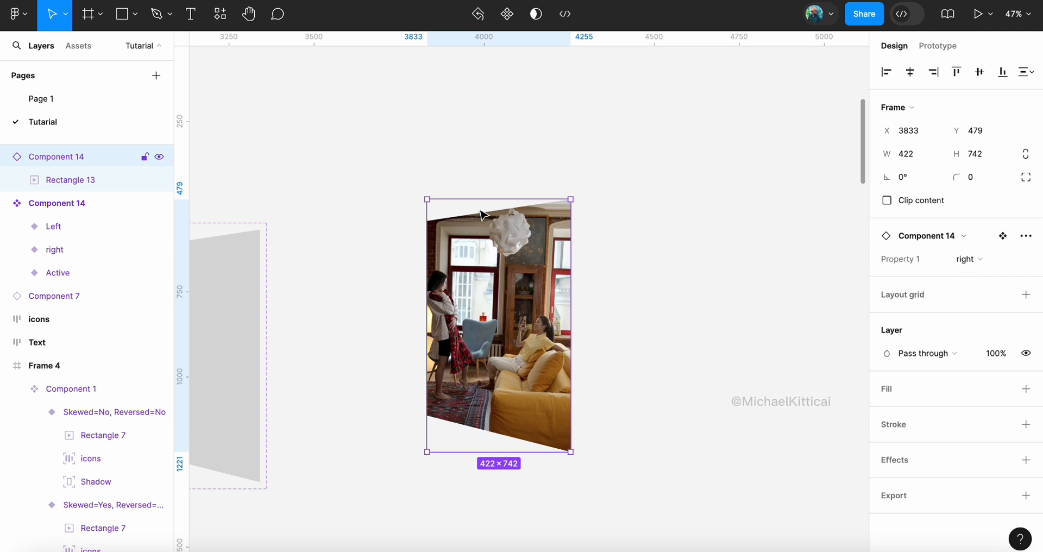
pyautogui.hscroll(-1, 480, 215)
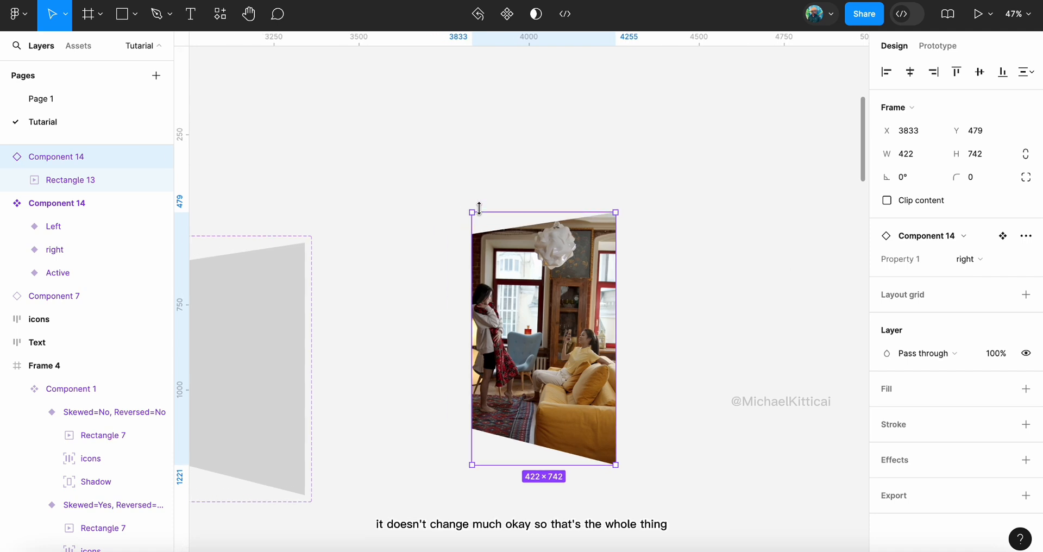
pyautogui.click(633, 202)
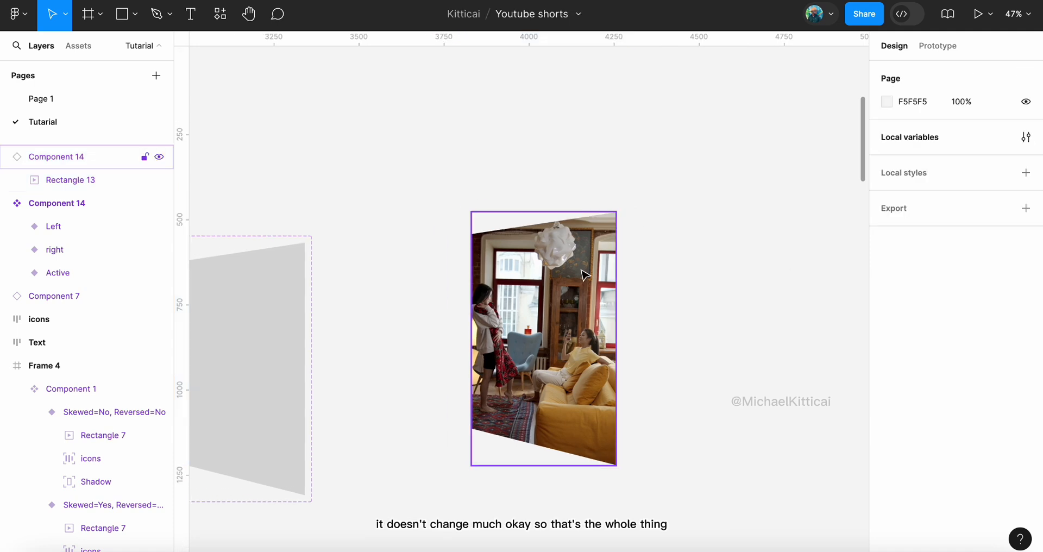
# Look over the YouTube page layout, the Icons frame and the finished Shorts carousel screen elsewhere on the canvas
pyautogui.scroll(-15, 584, 274)
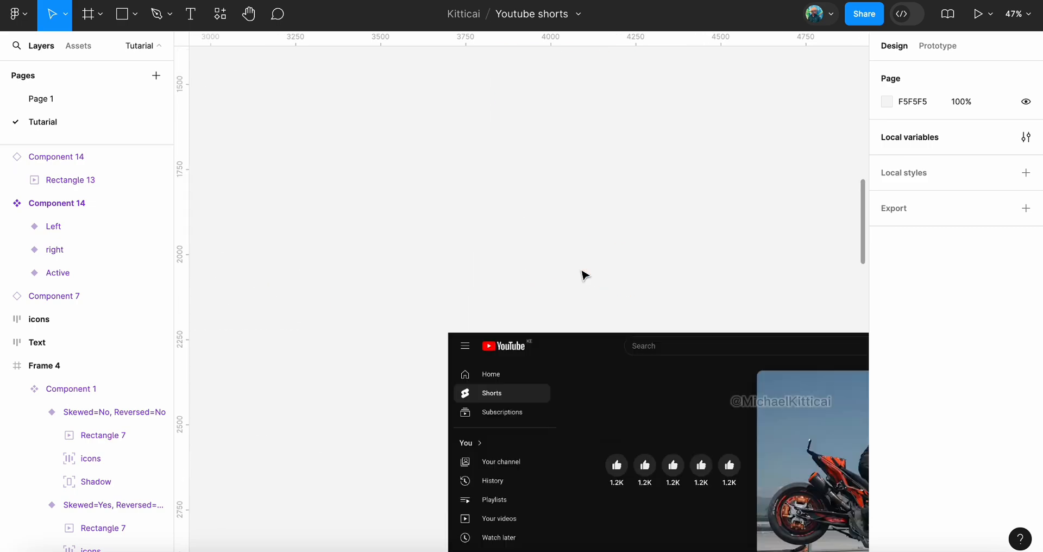
pyautogui.hscroll(10, 584, 275)
pyautogui.hscroll(-10, 584, 274)
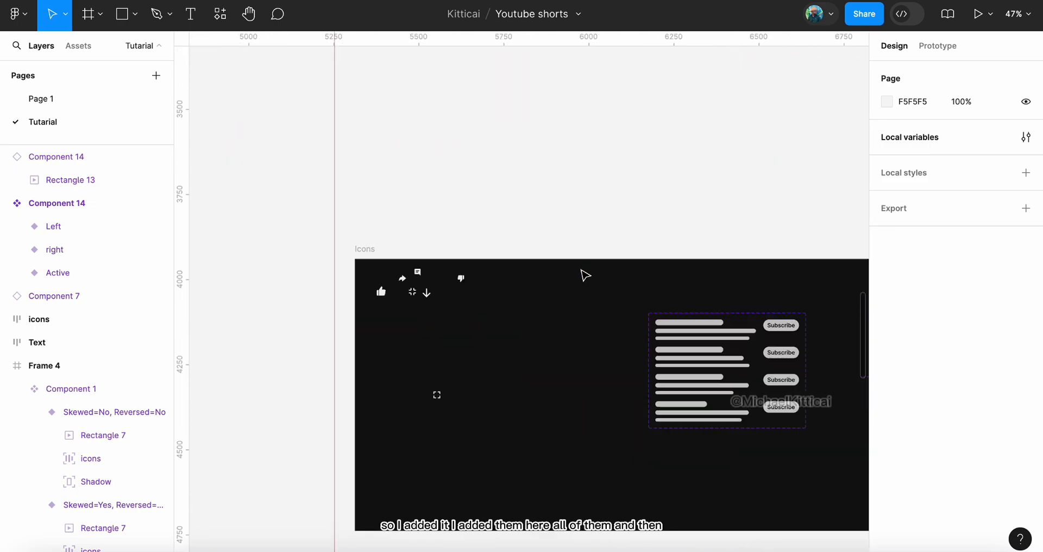
pyautogui.scroll(-10, 584, 274)
pyautogui.hscroll(-5, 583, 274)
pyautogui.scroll(-3, 584, 274)
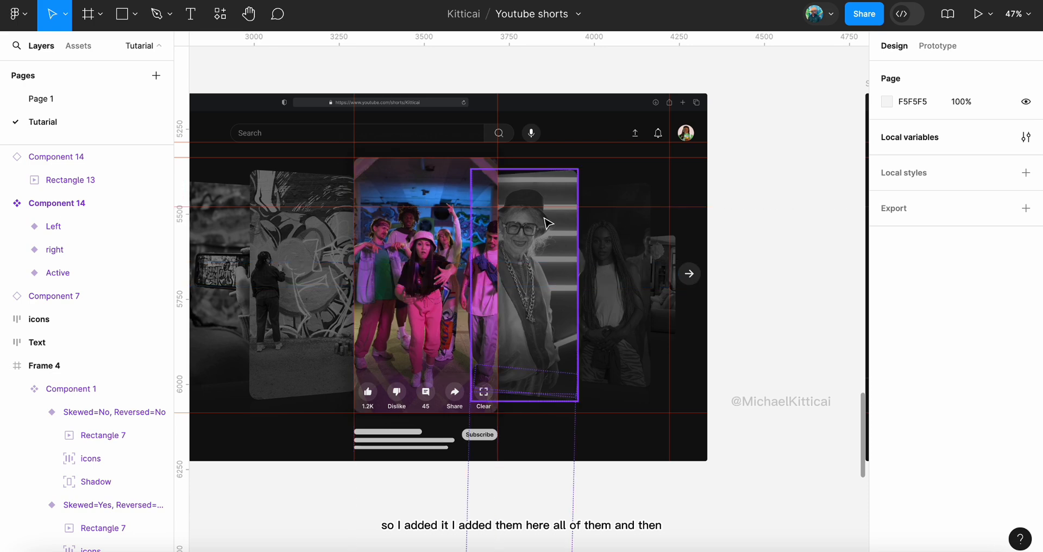
pyautogui.scroll(15, 307, 243)
pyautogui.hscroll(5, 307, 243)
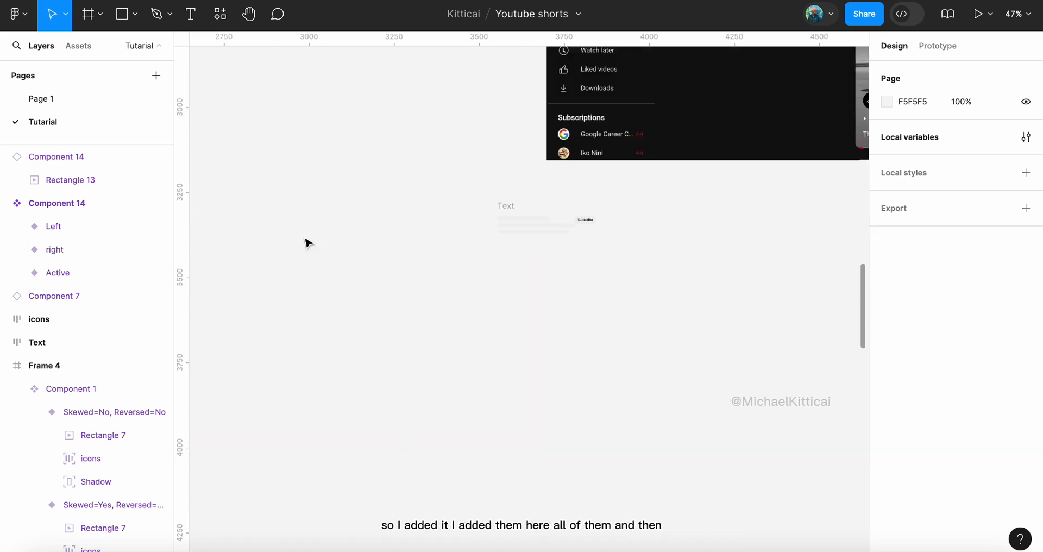
# Look over the component set, reference images and the Shorts carousel slide frames across the canvas
pyautogui.scroll(-5, 304, 240)
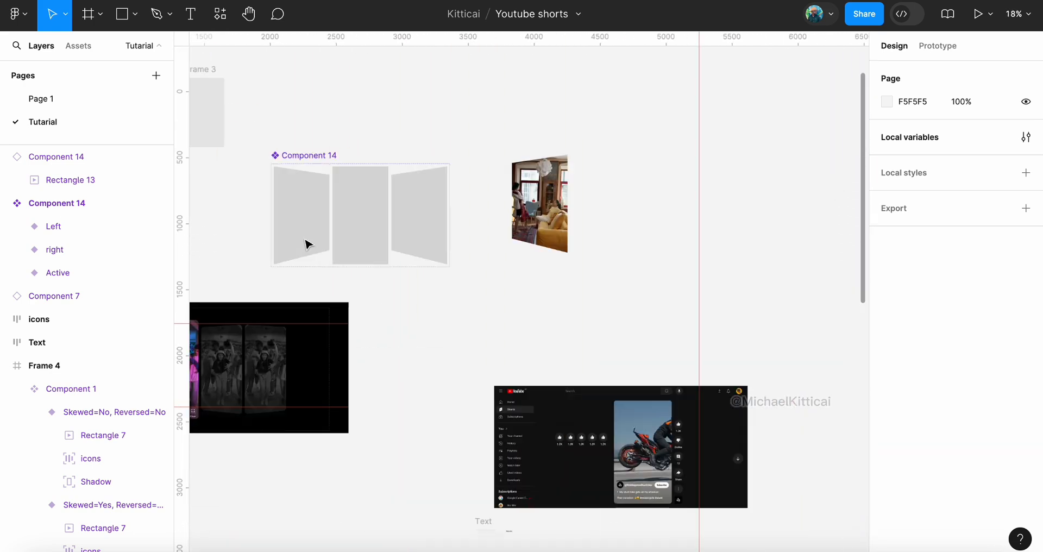
pyautogui.hscroll(-10, 682, 310)
pyautogui.hscroll(10, 682, 310)
pyautogui.scroll(-5, 682, 312)
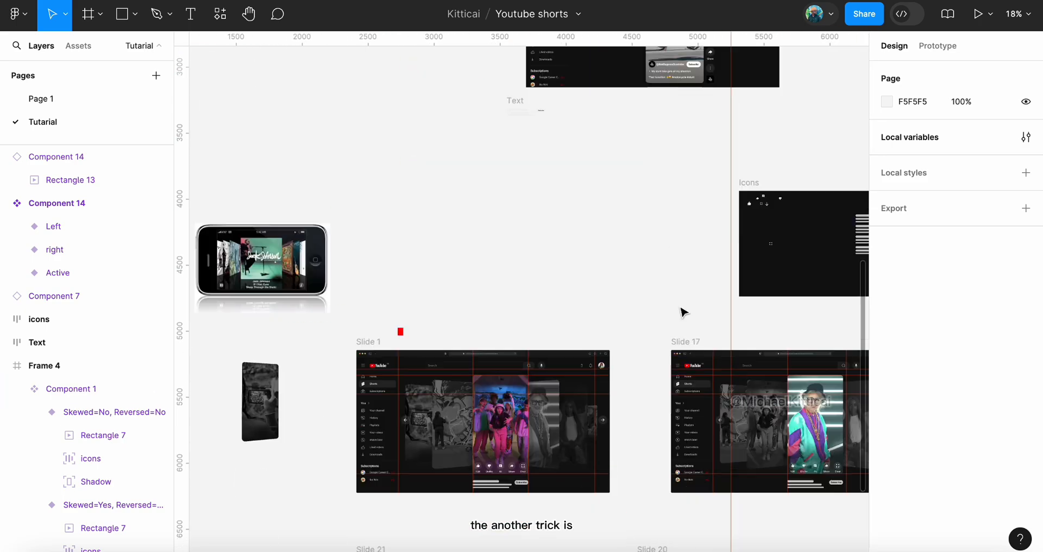
pyautogui.scroll(10, 682, 309)
pyautogui.scroll(-10, 635, 309)
pyautogui.scroll(-5, 424, 327)
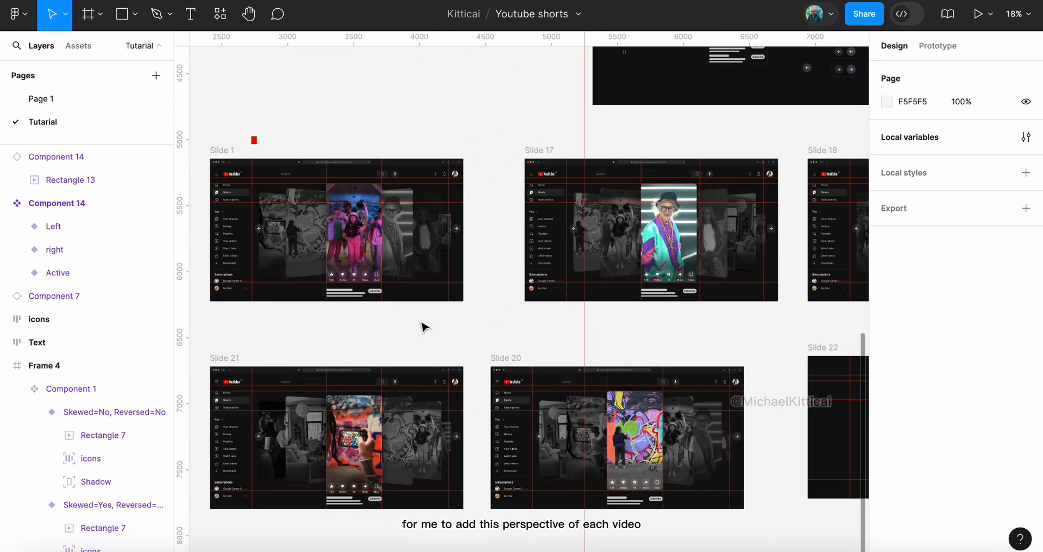
pyautogui.scroll(8, 465, 245)
# Inspect the sizes of the three angled cards beyond the active video in Slide 1, plus the outermost card's Scale settings
pyautogui.click(443, 213)
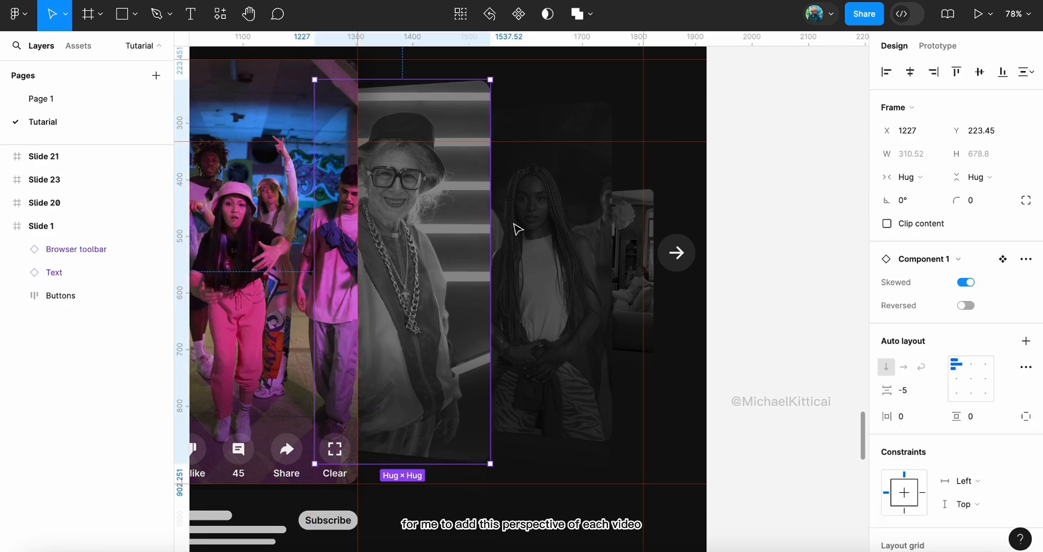
pyautogui.click(563, 246)
pyautogui.click(569, 191)
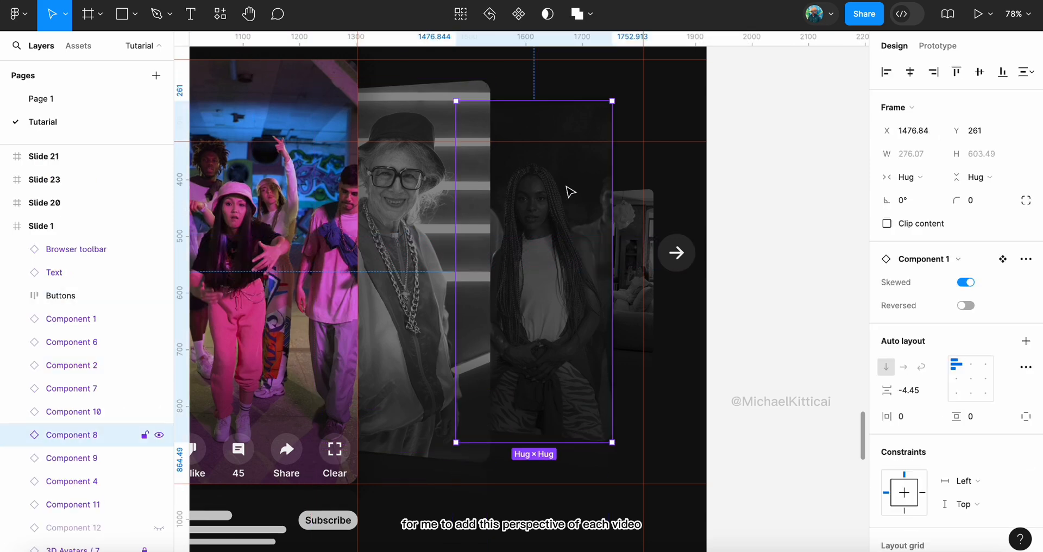
pyautogui.click(638, 226)
pyautogui.press('k')
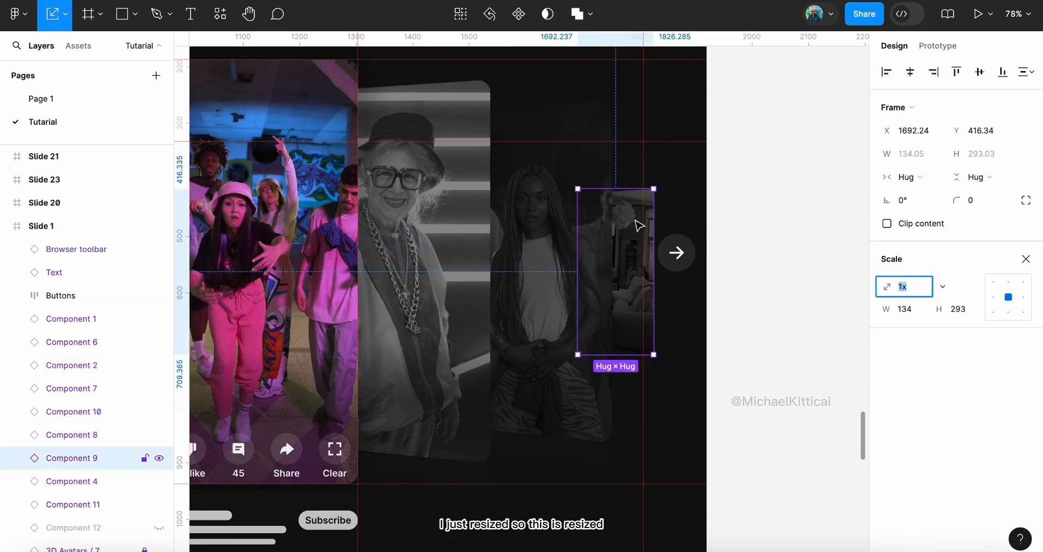
pyautogui.click(1026, 259)
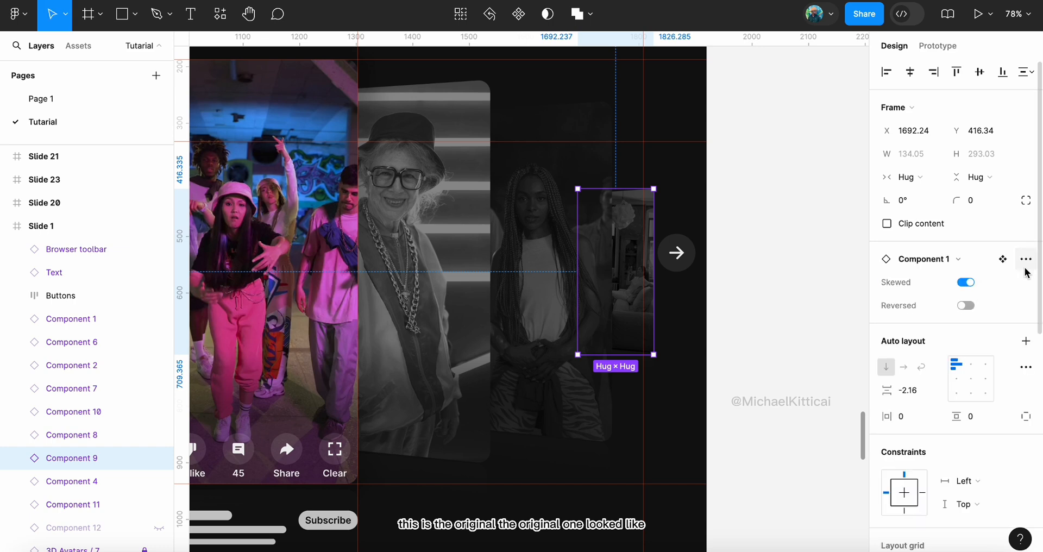
# Reset all changes on the outermost angled card instance beside the forward arrow in Slide 1
pyautogui.click(1026, 367)
pyautogui.click(1025, 259)
pyautogui.click(1026, 259)
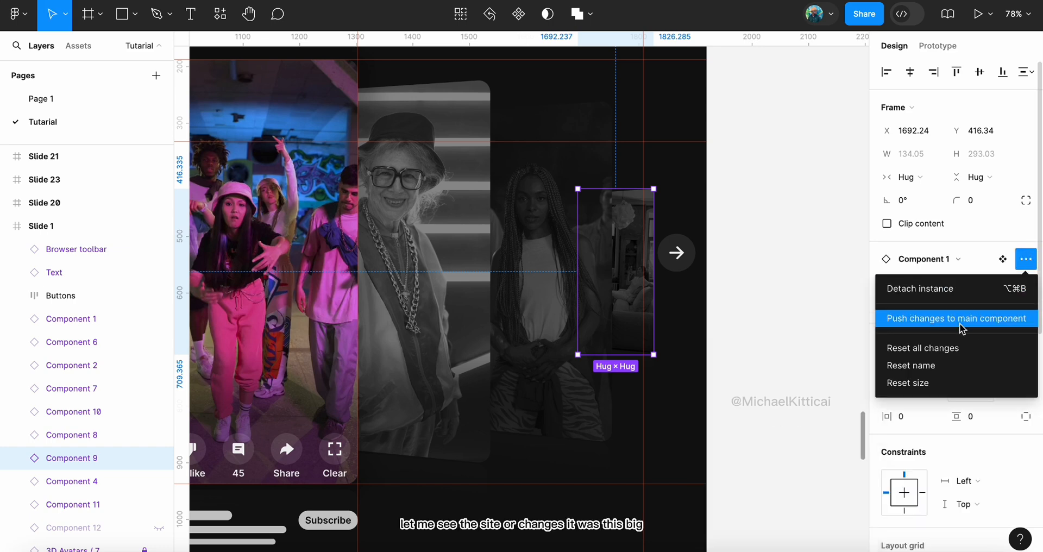
pyautogui.click(956, 348)
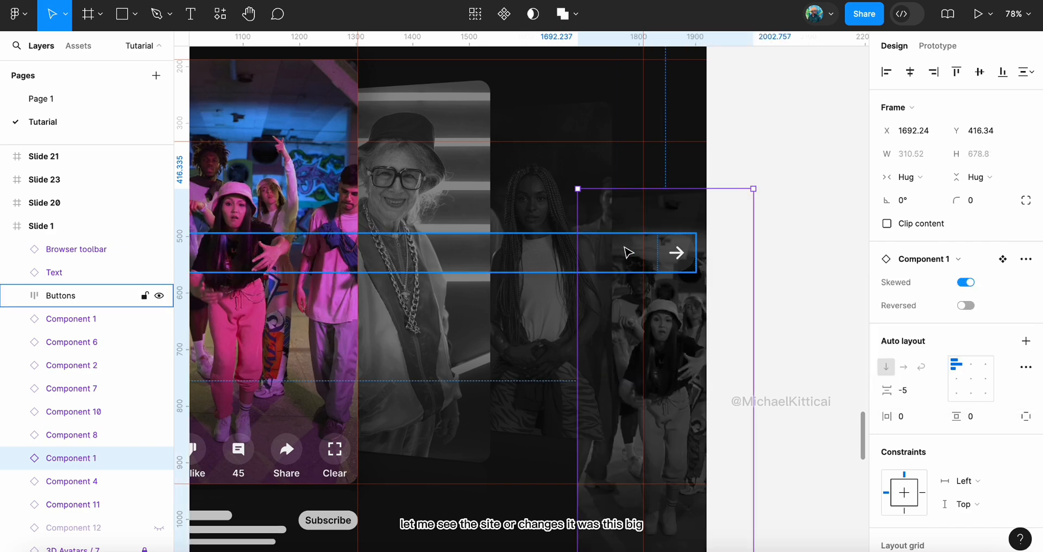
# Try the reset card's Skewed and Reversed properties, finishing with both turned on
pyautogui.click(966, 305)
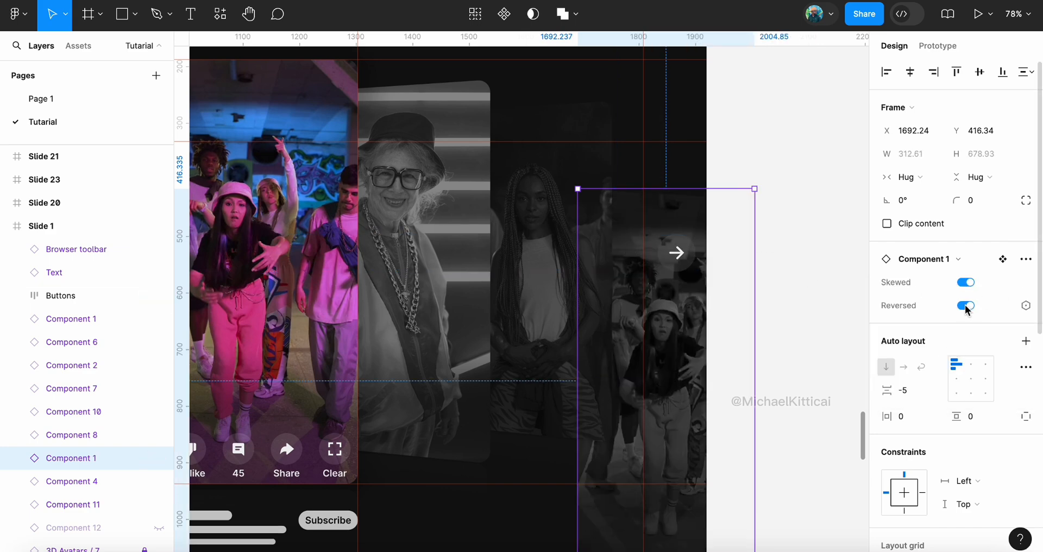
pyautogui.click(966, 282)
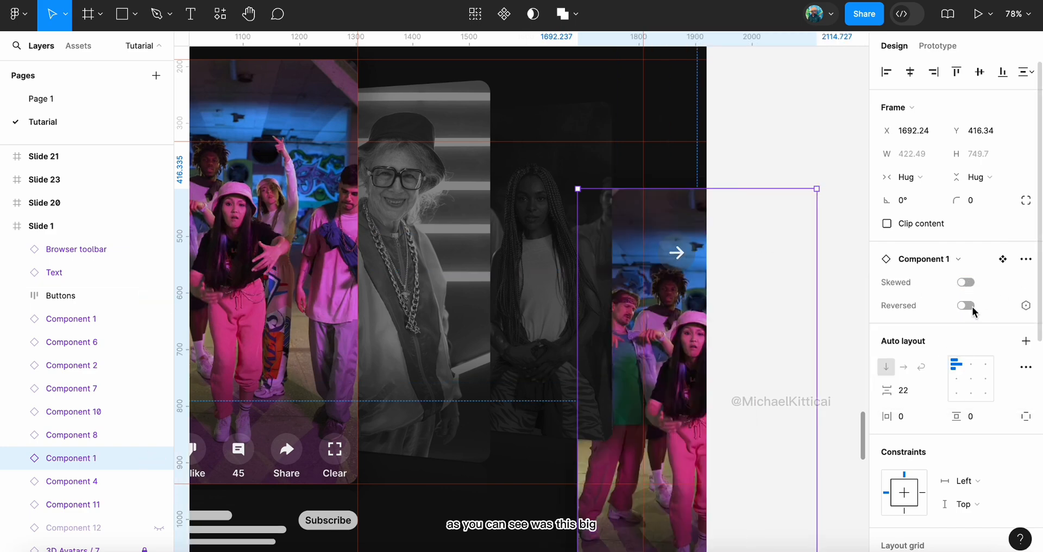
pyautogui.click(967, 306)
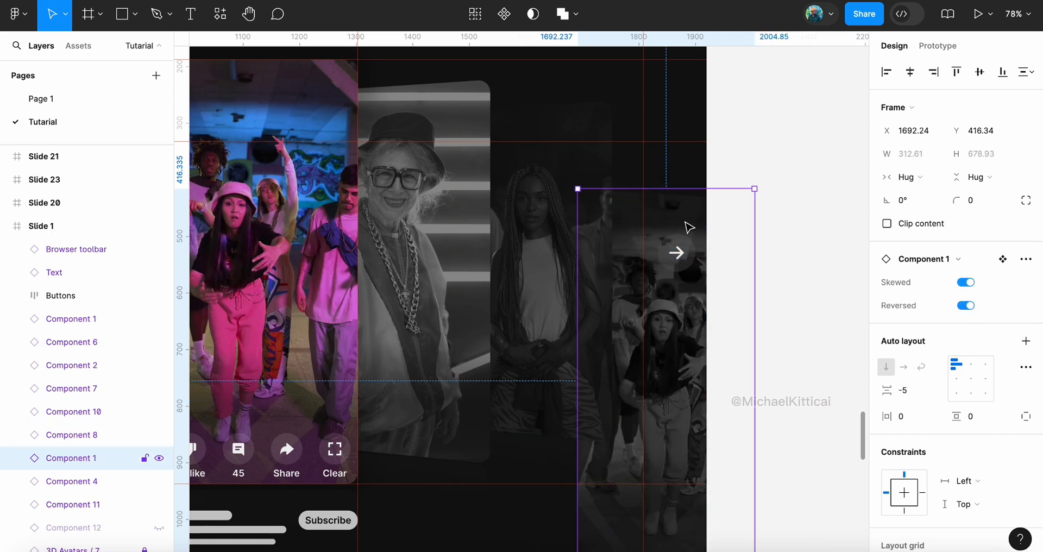
# Scale the card by 0.47x on the empty canvas and place it back in Slide 1 at X 1649, Y 377
pyautogui.moveTo(688, 227); pyautogui.dragTo(820, 210)
pyautogui.hscroll(5, 815, 197)
pyautogui.scroll(-2, 815, 198)
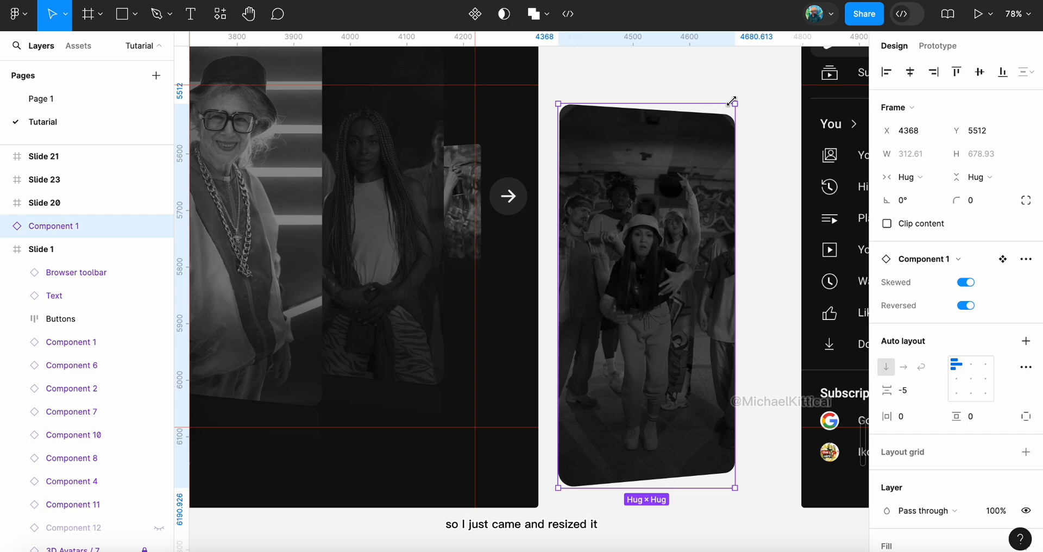
pyautogui.press('k')
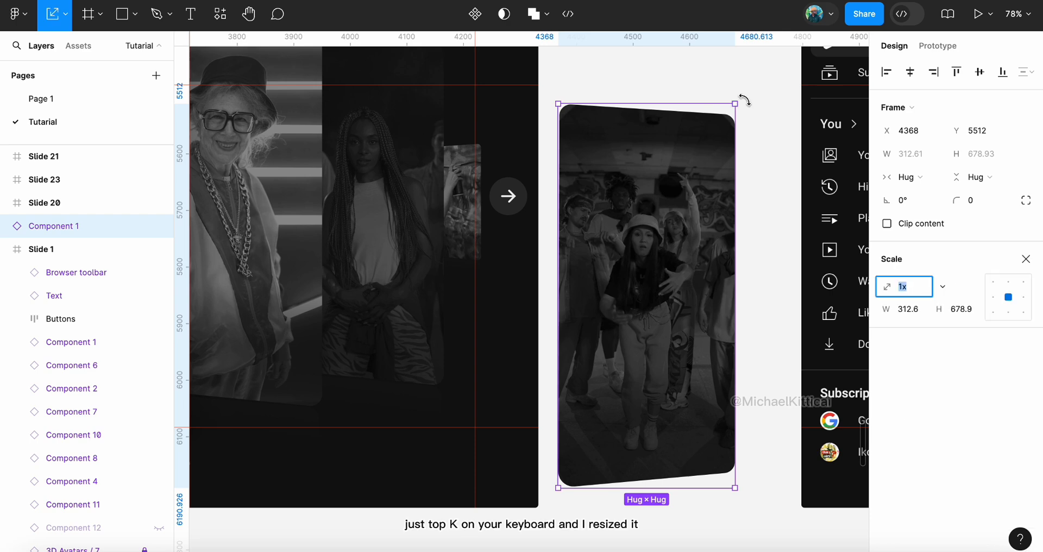
pyautogui.moveTo(734, 102); pyautogui.dragTo(606, 314)
pyautogui.moveTo(605, 435); pyautogui.dragTo(433, 236)
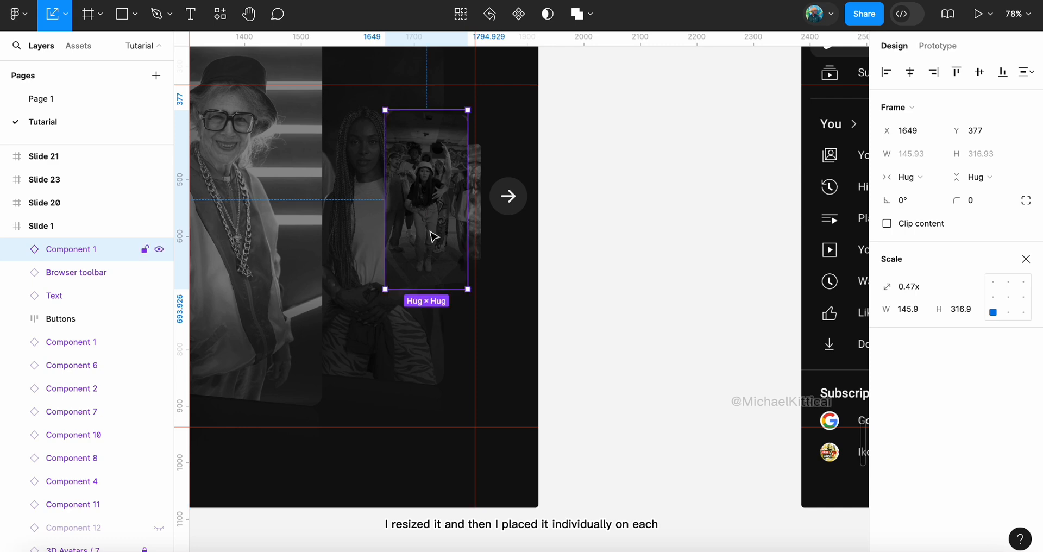
# Flip the resized card horizontally and reorder its layer to sit directly below Component 8 in Slide 1
pyautogui.rightClick(433, 236)
pyautogui.click(473, 488)
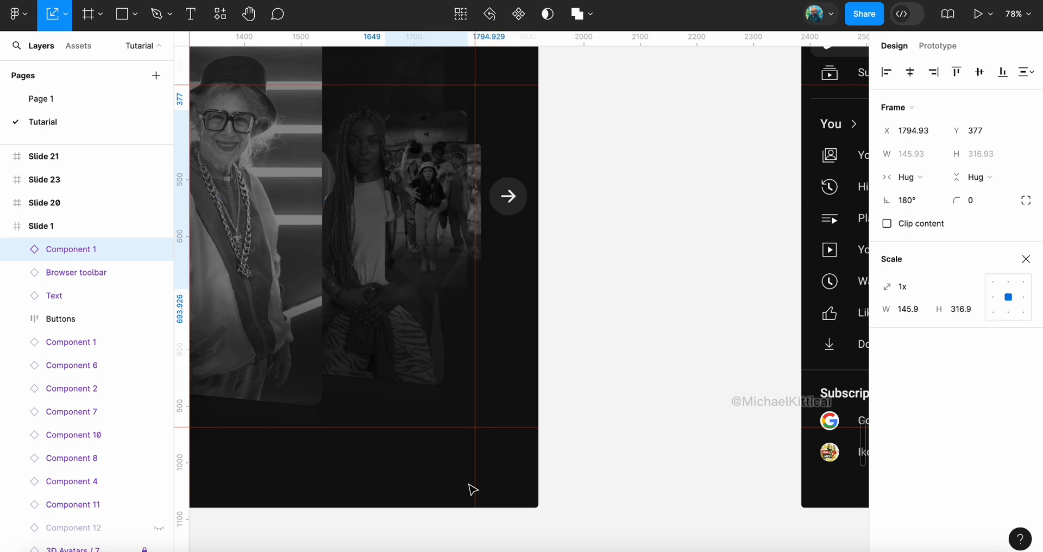
pyautogui.rightClick(433, 208)
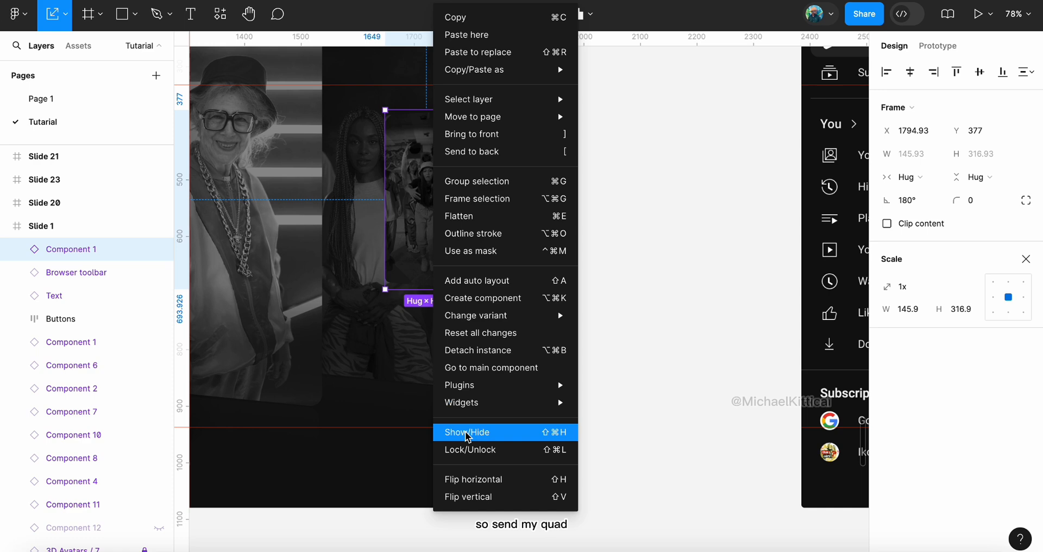
pyautogui.click(498, 153)
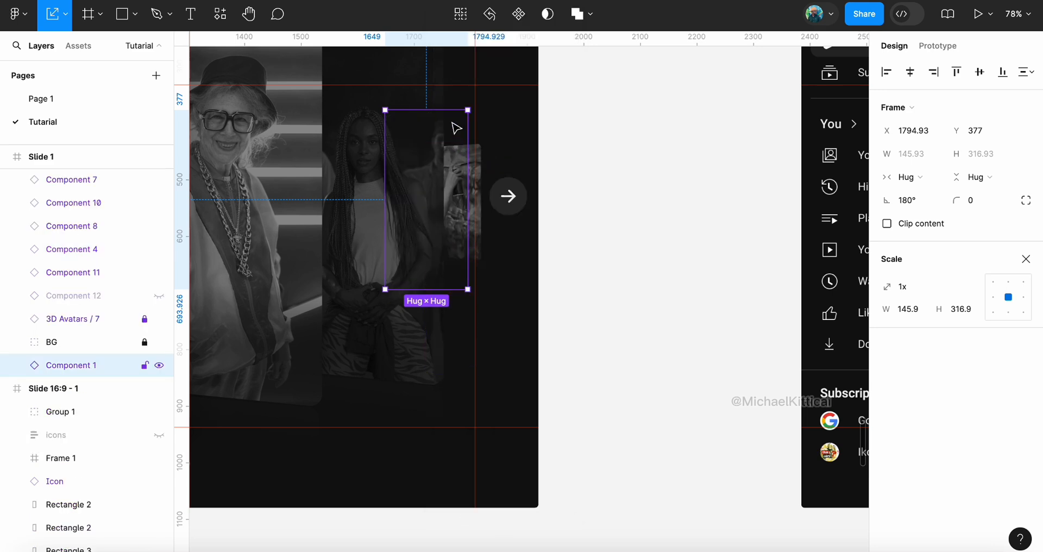
pyautogui.press(']')
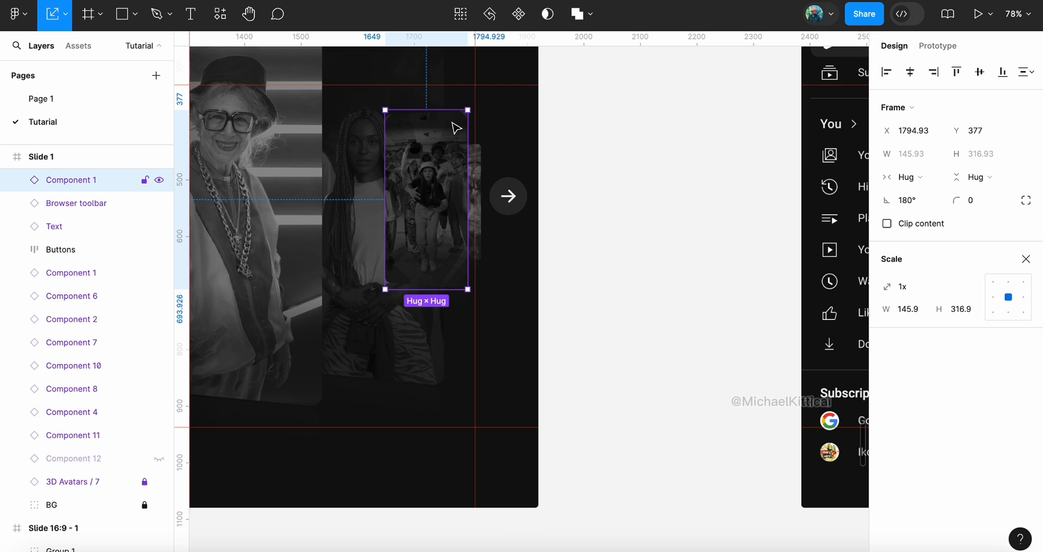
pyautogui.moveTo(77, 184); pyautogui.dragTo(61, 465)
pyautogui.scroll(2, 61, 265)
pyautogui.scroll(-3, 62, 462)
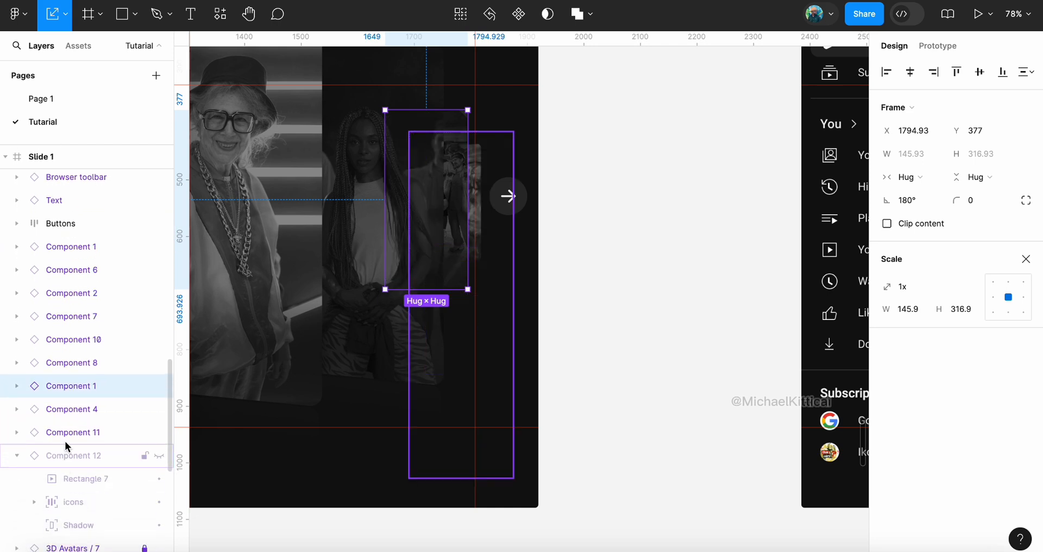
# Try shifting the angled cards sideways in Slide 1 to compare their decreasing sizes
pyautogui.scroll(6, 459, 73)
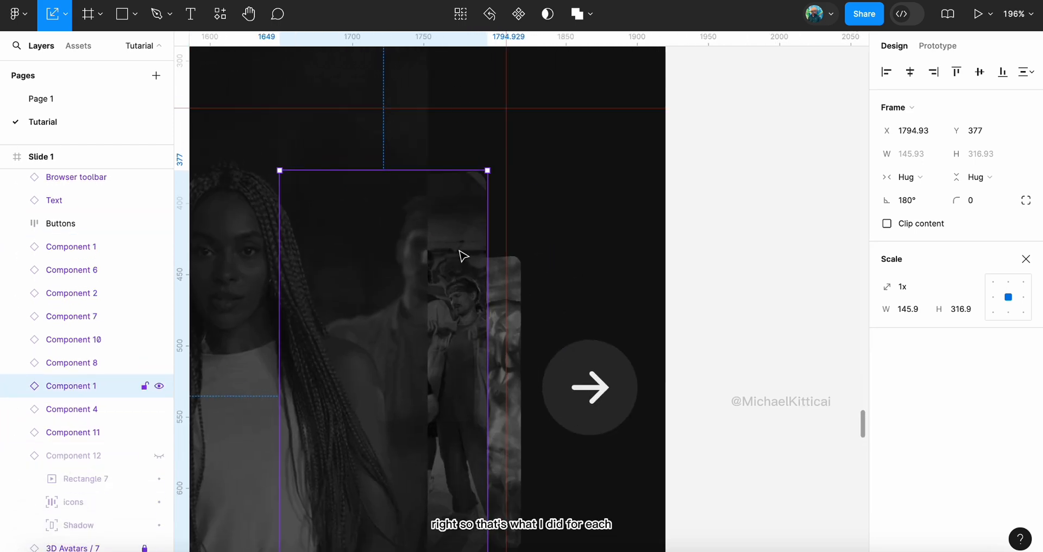
pyautogui.moveTo(463, 255); pyautogui.dragTo(603, 270)
pyautogui.hotkey('ctrl', 'z')
pyautogui.scroll(-6, 603, 270)
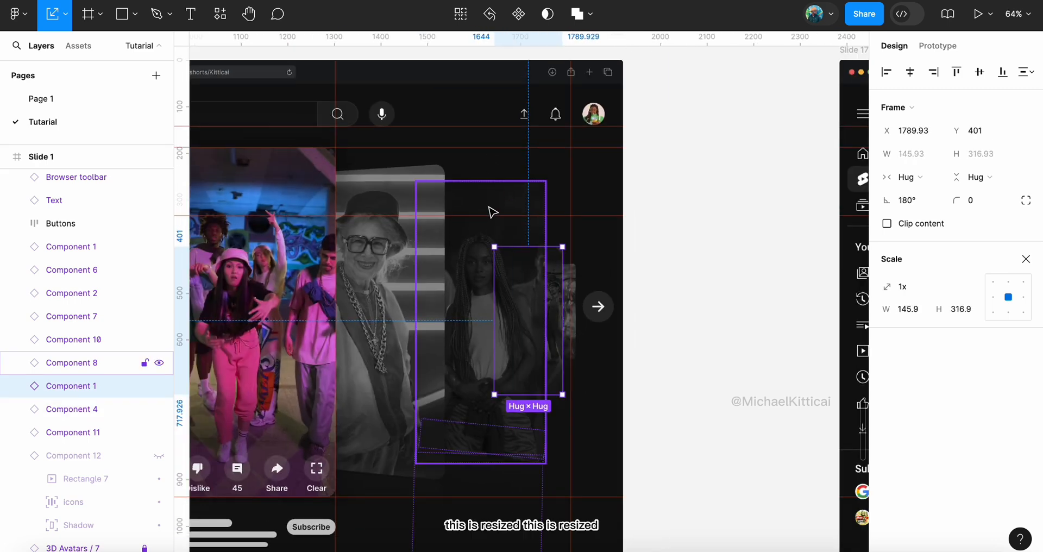
pyautogui.moveTo(489, 207); pyautogui.dragTo(540, 203)
pyautogui.moveTo(411, 219); pyautogui.dragTo(482, 223)
pyautogui.hotkey('ctrl', 'z')
# Inspect the sizes of the angled cards between the back arrow and the active video in Slide 1
pyautogui.scroll(-6, 300, 219)
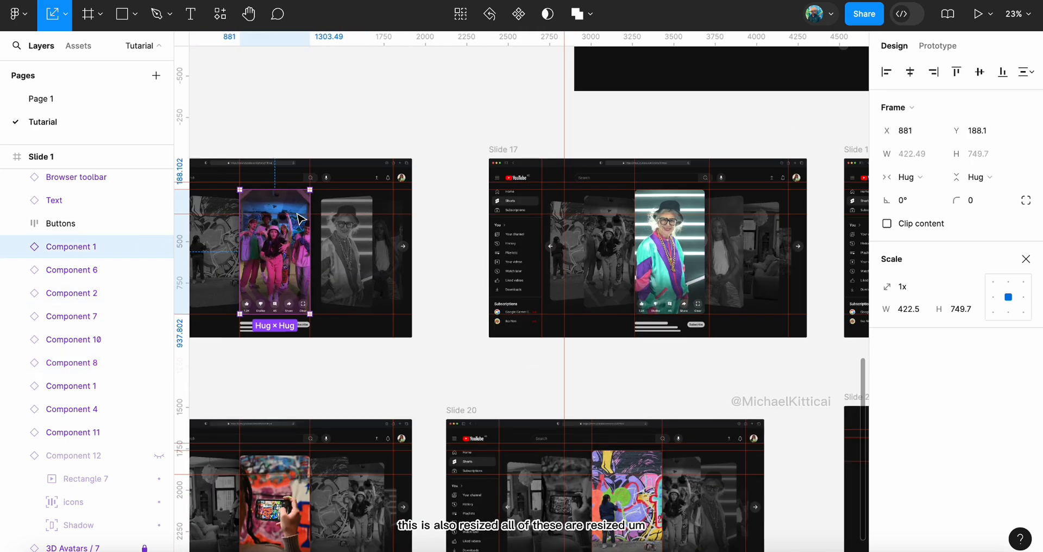
pyautogui.hscroll(-3, 300, 218)
pyautogui.click(270, 247)
pyautogui.click(233, 248)
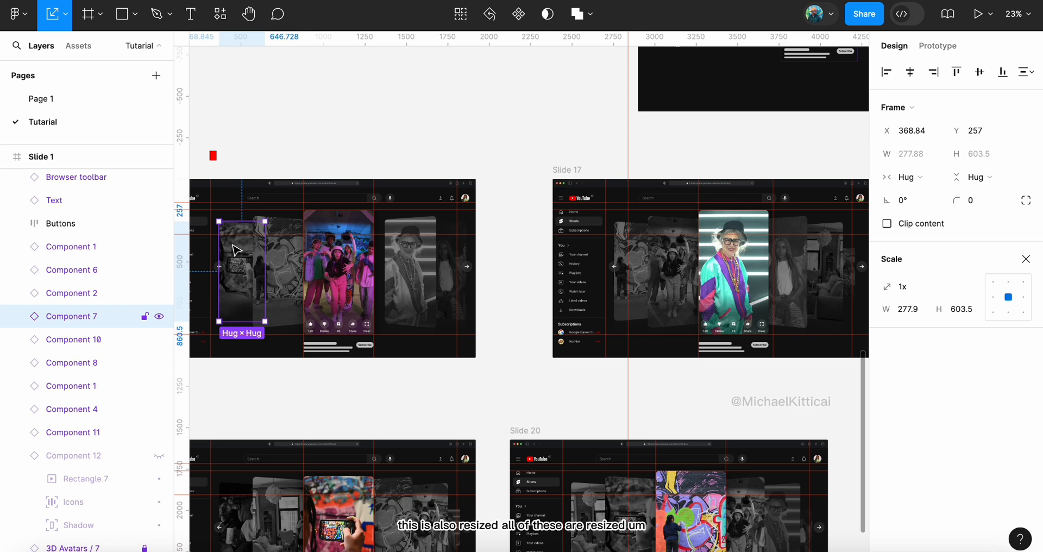
# Undo the trial card moves and the resized card's layer reordering in Slide 1
pyautogui.press('Tab')
pyautogui.press('Tab')
pyautogui.press('Tab')
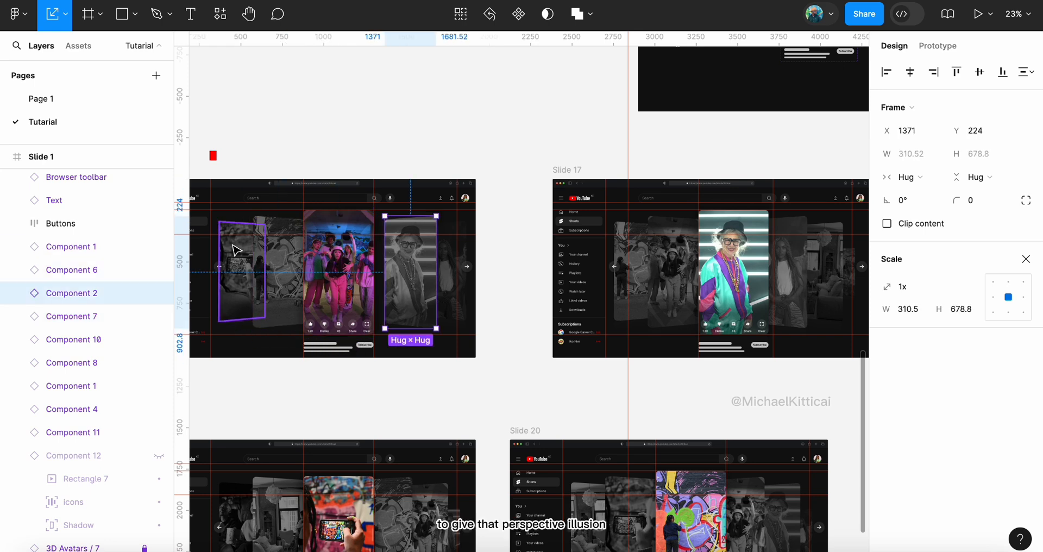
pyautogui.press('Tab')
pyautogui.press('Tab')
pyautogui.hotkey('ctrl', 'shift', ']')
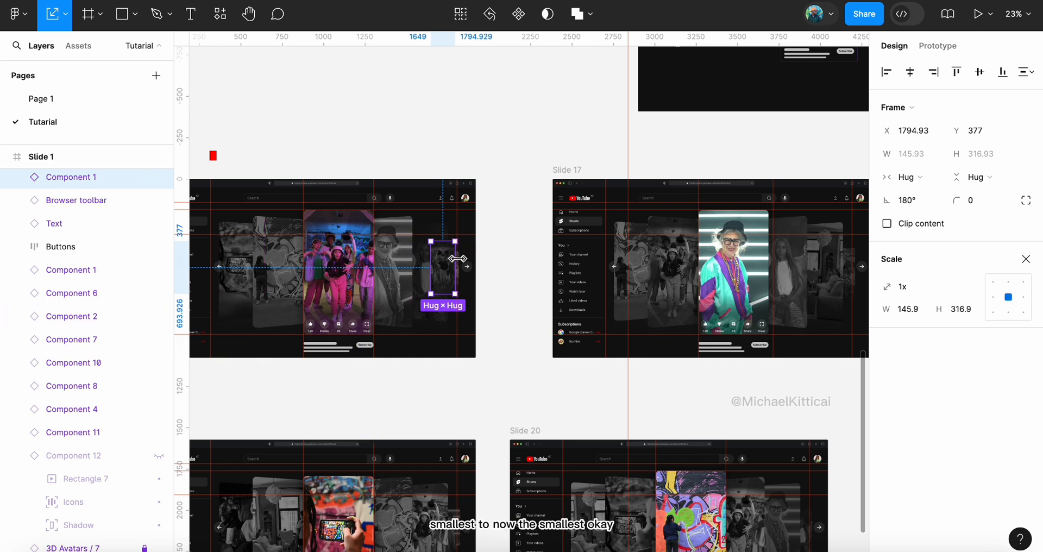
# Close the Scale settings, undo the outermost card's flip, resizing, variant changes and reset, and clear the selection
pyautogui.scroll(5, 491, 281)
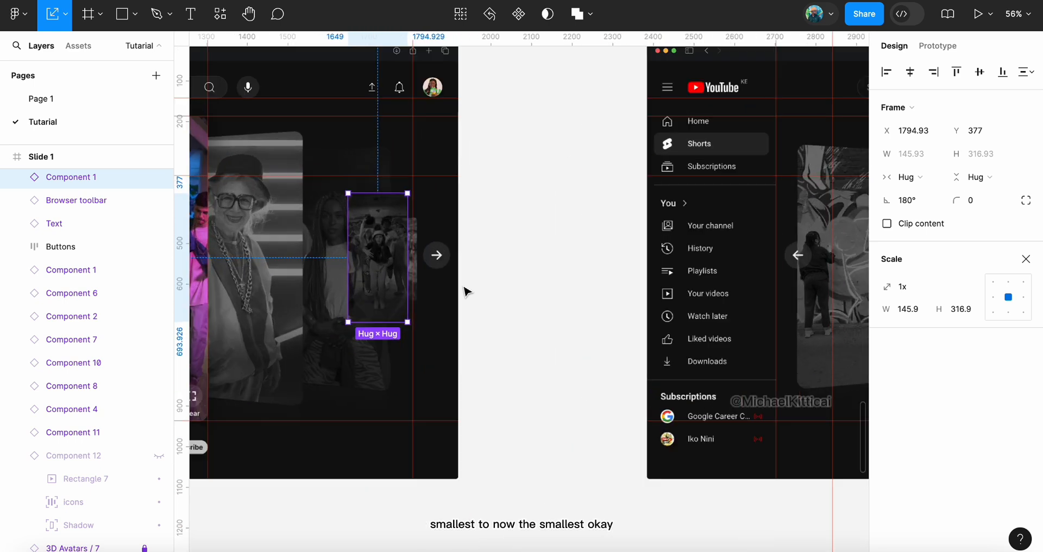
pyautogui.hscroll(-4, 398, 200)
pyautogui.scroll(2, 398, 200)
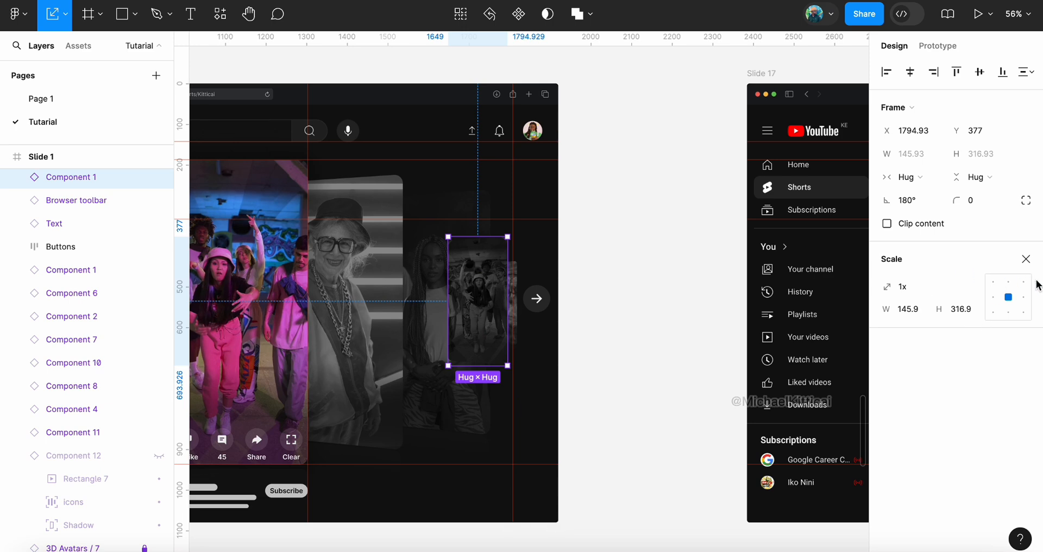
pyautogui.click(1025, 263)
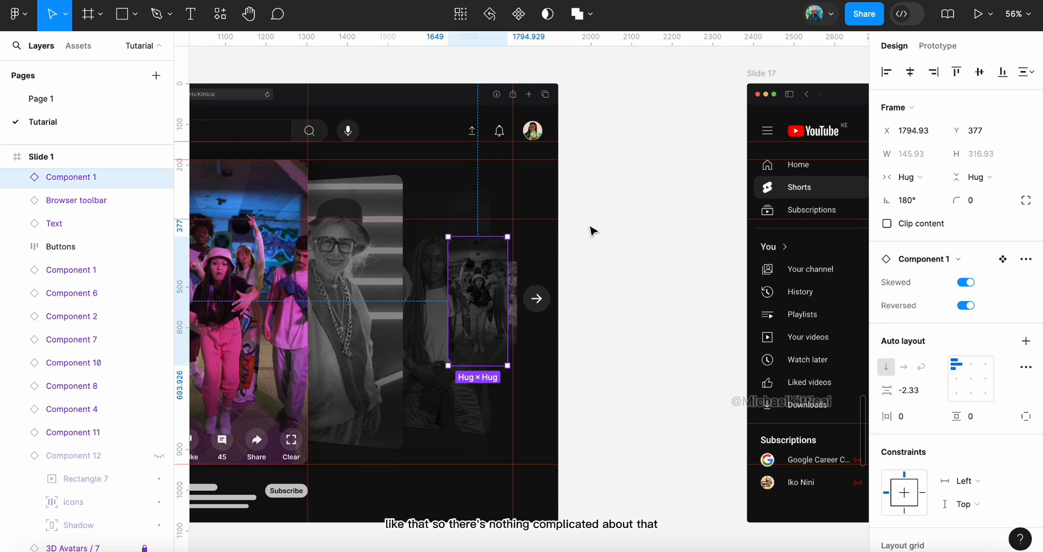
pyautogui.hotkey('ctrl', 'z')
pyautogui.hotkey('ctrl', 'z')
pyautogui.hotkey('ctrl', 'z')
pyautogui.hotkey('ctrl', 'z')
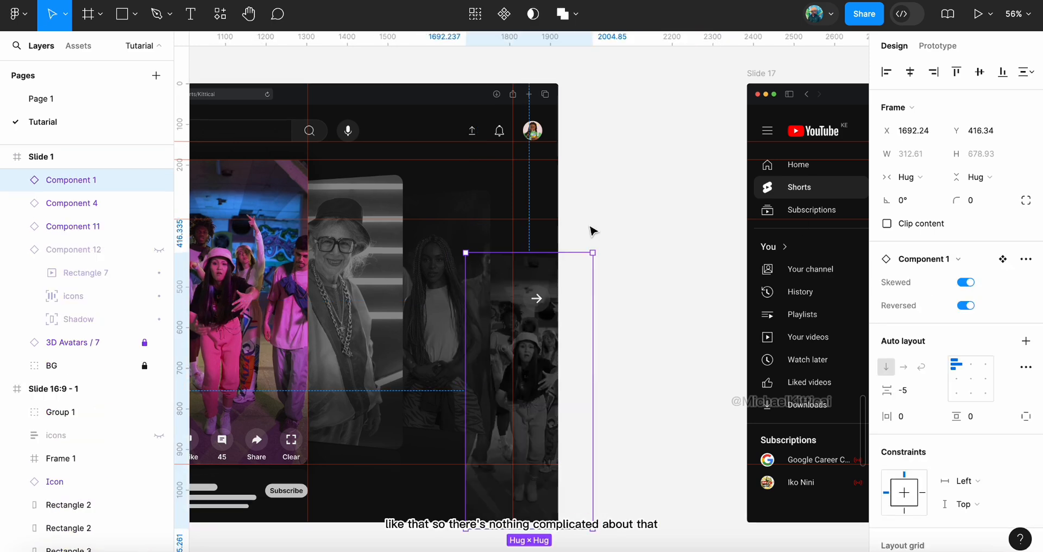
pyautogui.hotkey('ctrl', 'z')
pyautogui.hotkey('ctrl', 'z')
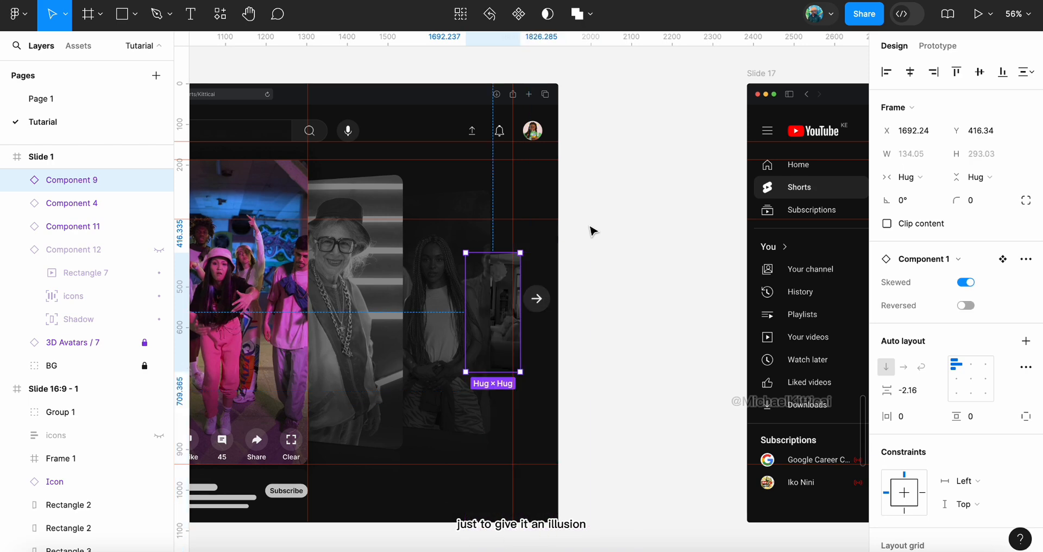
pyautogui.hotkey('ctrl', 'z')
pyautogui.click(630, 235)
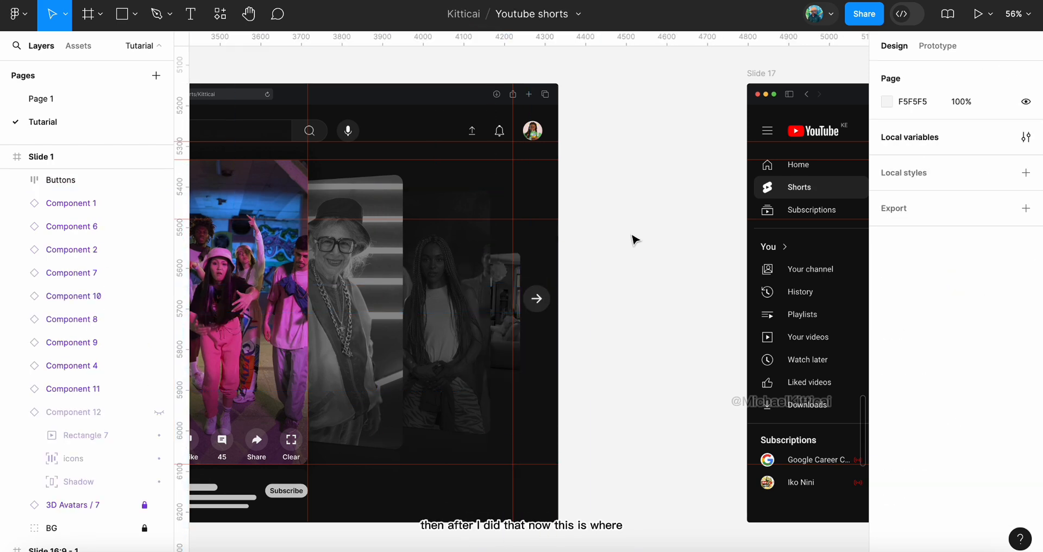
# Paste a copy of the Slide 1 frame onto an empty canvas area away from the other slides, and duplicate that copy beside it
pyautogui.scroll(-5, 630, 235)
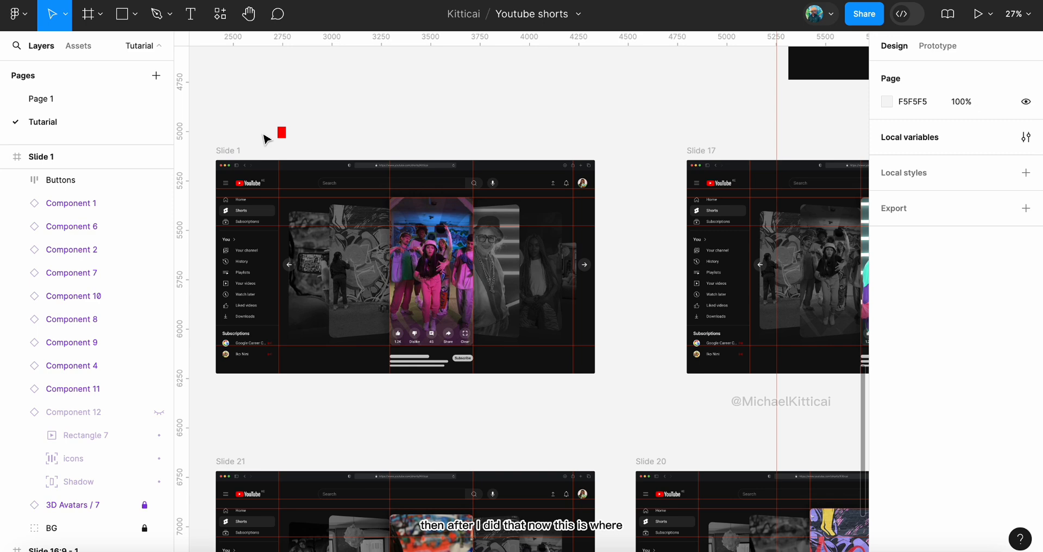
pyautogui.click(236, 151)
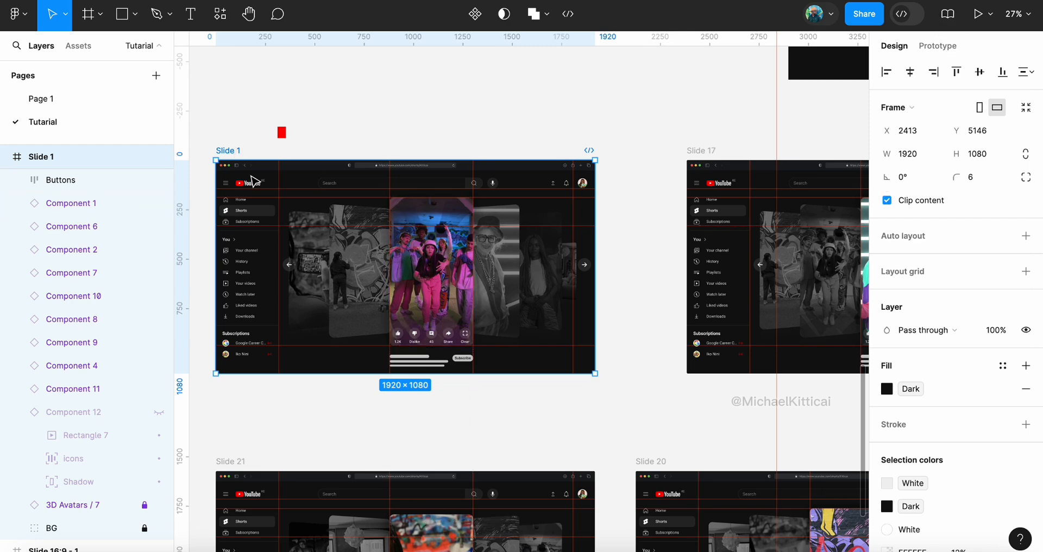
pyautogui.scroll(-5, 242, 160)
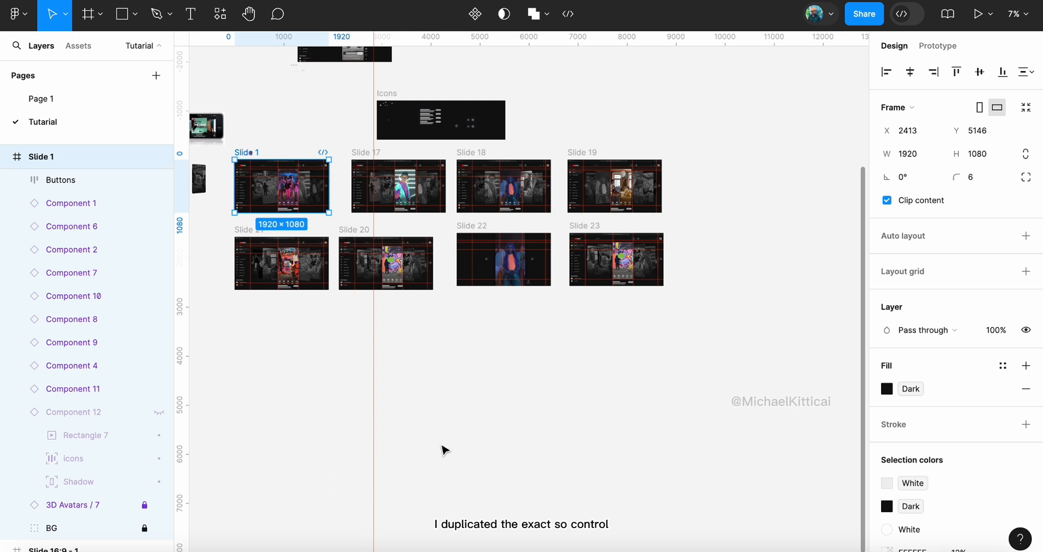
pyautogui.hscroll(10, 442, 449)
pyautogui.rightClick(498, 247)
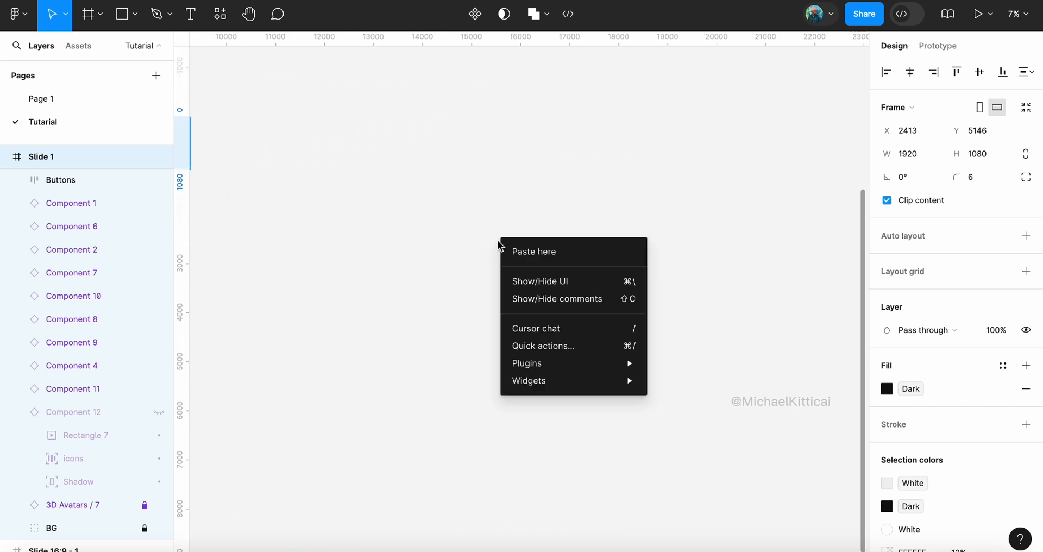
pyautogui.click(516, 252)
pyautogui.scroll(3, 548, 255)
pyautogui.scroll(4, 548, 255)
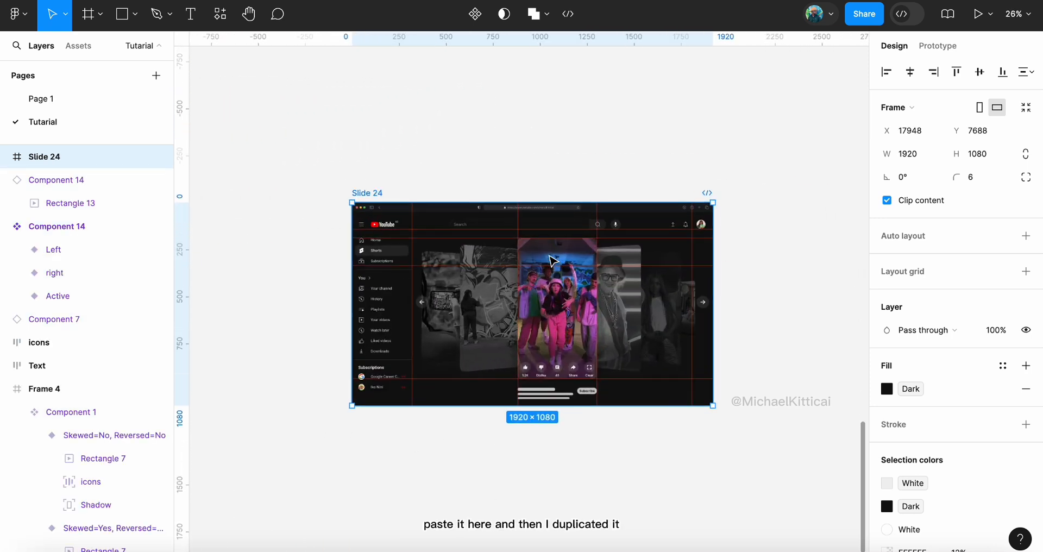
pyautogui.hotkey('ctrl', 'd')
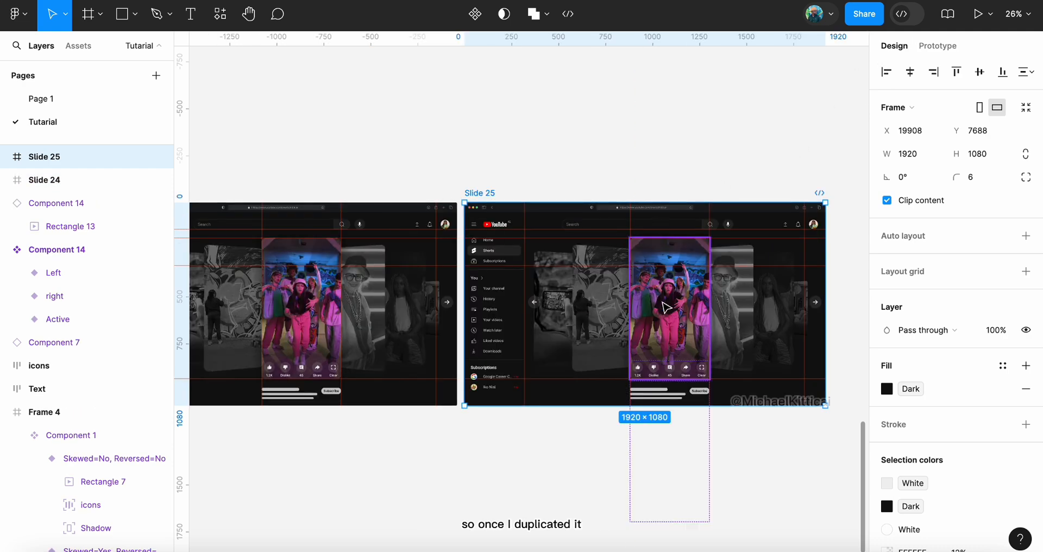
# Try moving the active dance video card toward the back arrow in Slide 25, and undo the move
pyautogui.scroll(5, 667, 243)
pyautogui.click(667, 242)
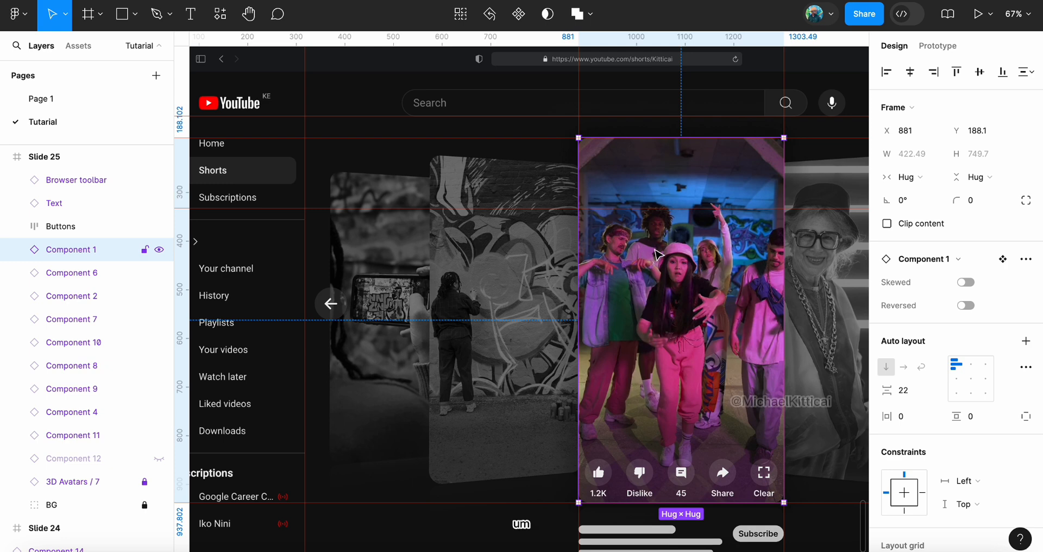
pyautogui.moveTo(655, 254); pyautogui.dragTo(505, 254)
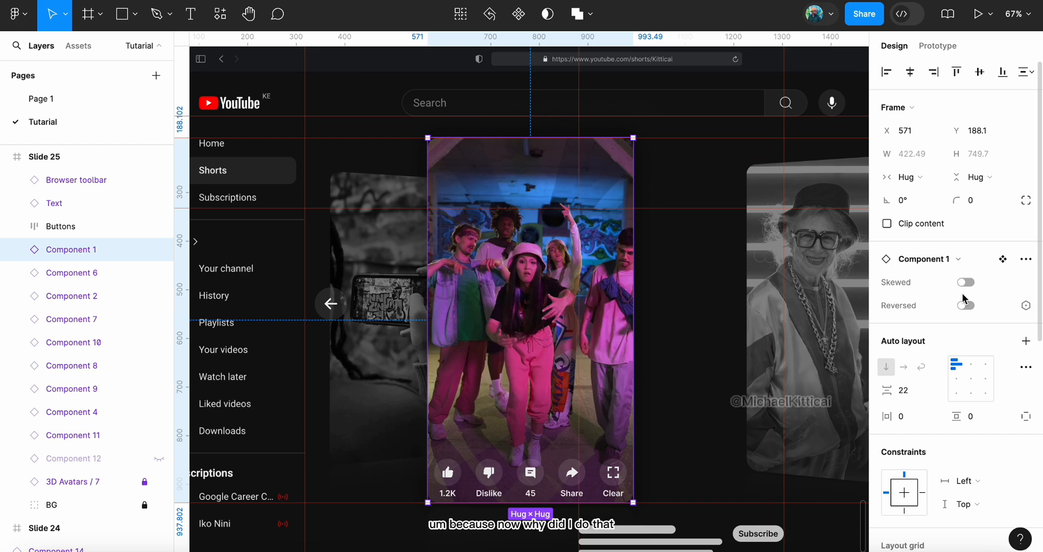
pyautogui.scroll(-5, 516, 310)
pyautogui.hscroll(-1, 517, 313)
pyautogui.hotkey('ctrl', 'z')
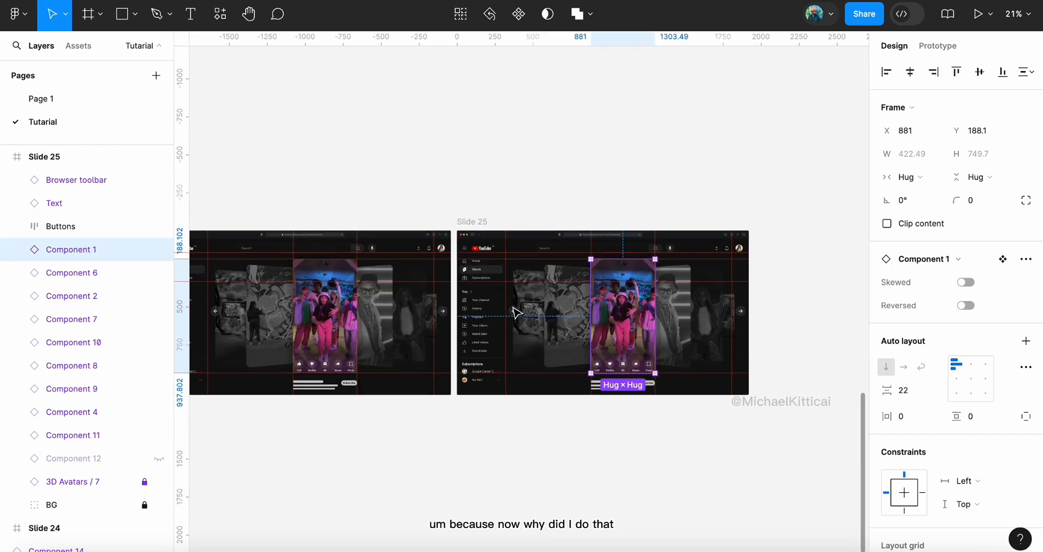
# Compare the card order in Slide 24, and move Slide 25's graffiti card from beside the active video toward the back arrow, to X 402
pyautogui.scroll(5, 348, 296)
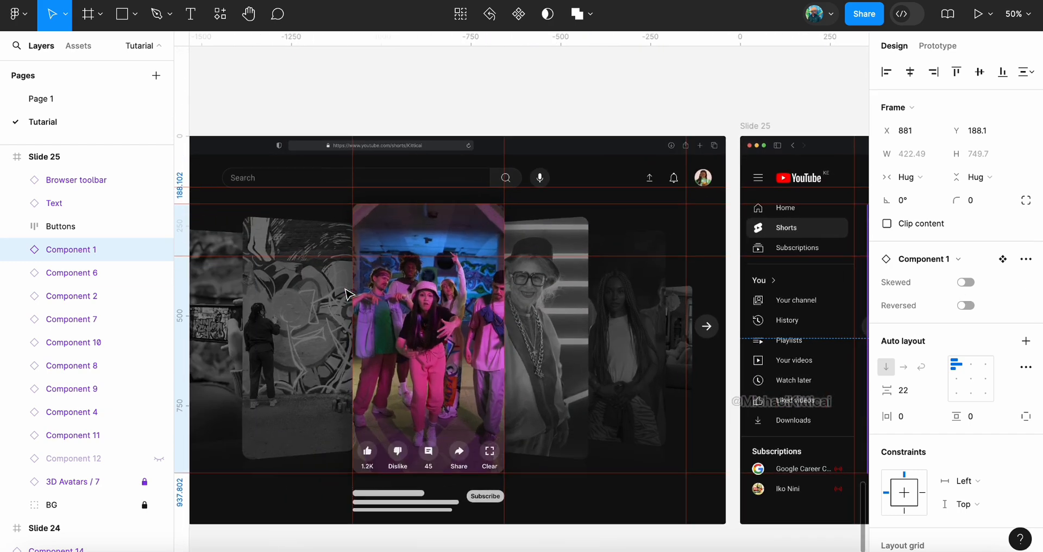
pyautogui.scroll(1, 349, 295)
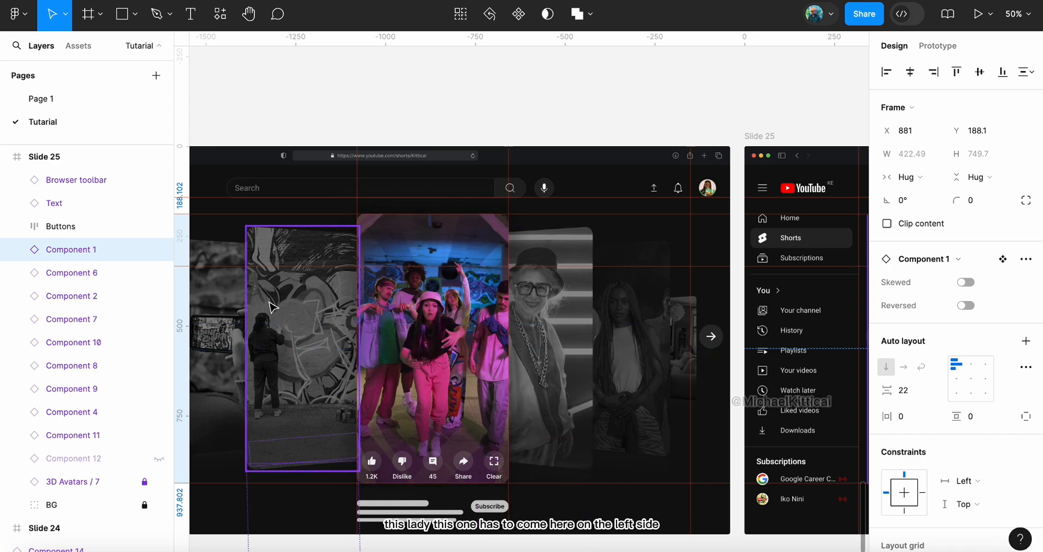
pyautogui.click(553, 311)
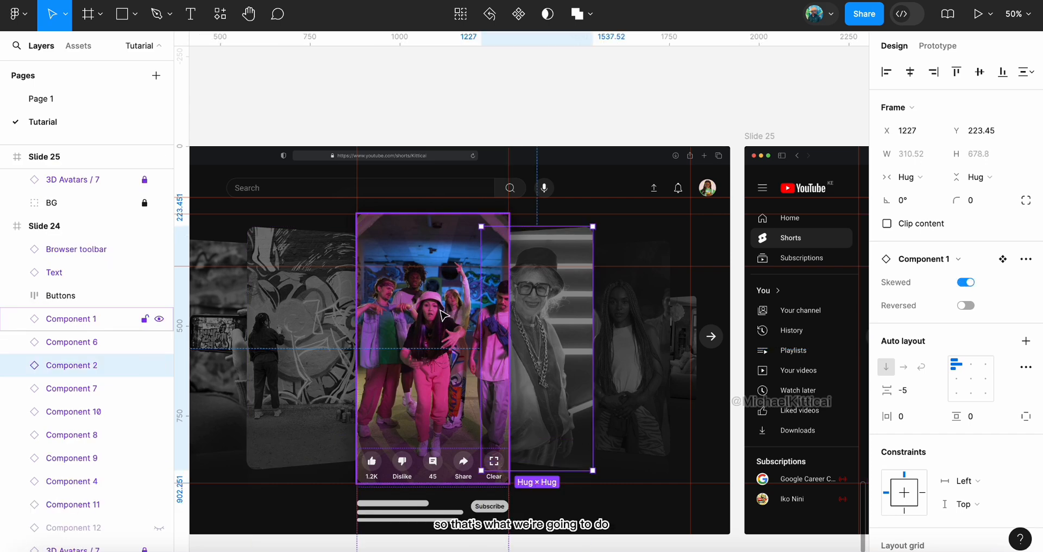
pyautogui.hscroll(10, 444, 315)
pyautogui.hscroll(-12, 444, 315)
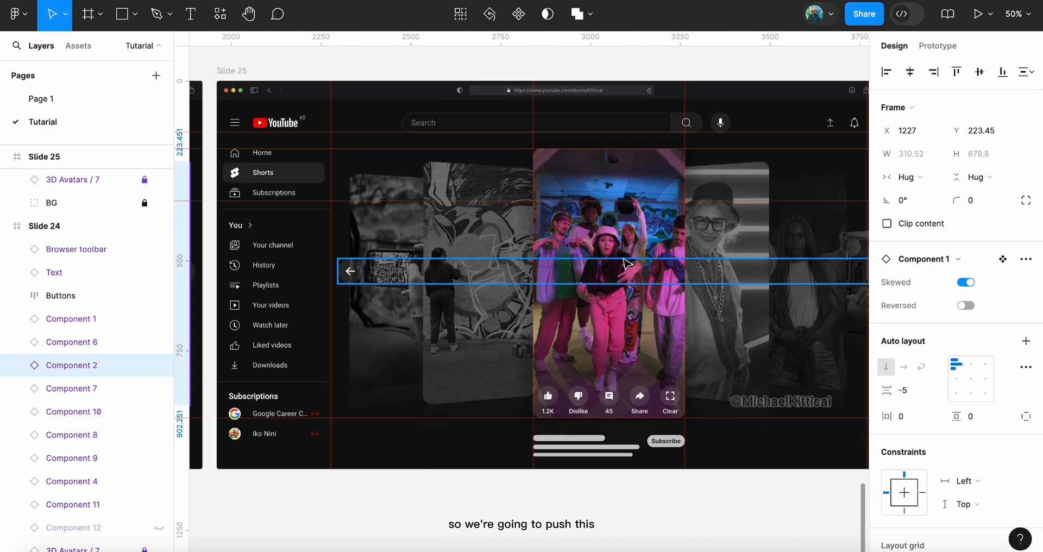
pyautogui.click(622, 233)
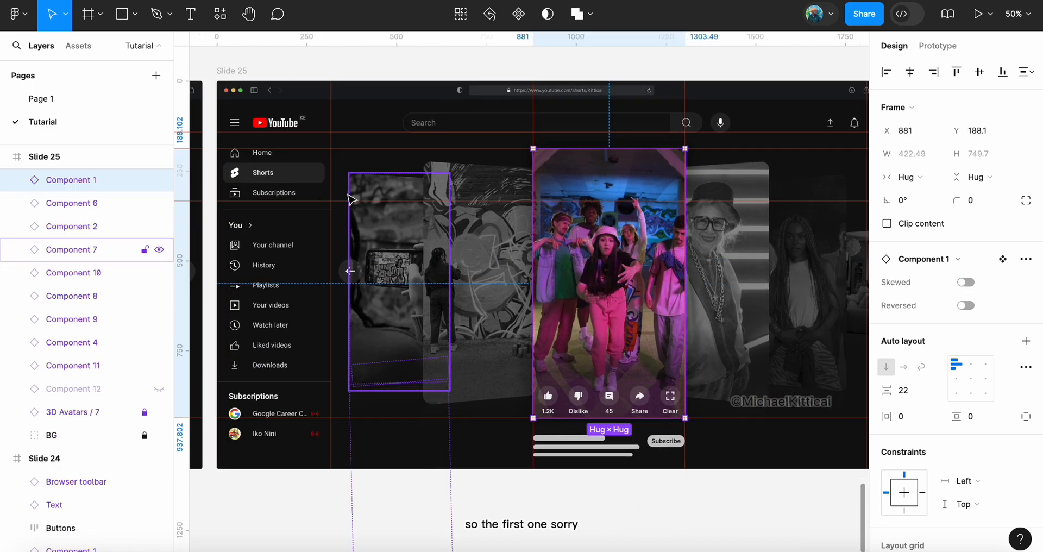
pyautogui.click(480, 190)
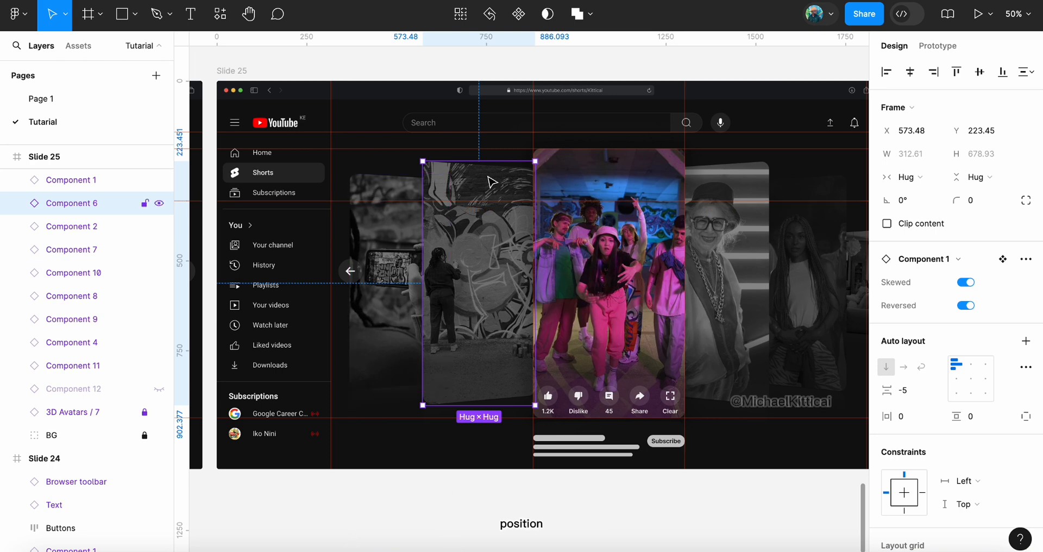
pyautogui.moveTo(472, 184); pyautogui.dragTo(429, 189)
# Scale the graffiti card in Slide 25 down to about 273 × 593 and reposition it near the back arrow
pyautogui.scroll(5, 429, 190)
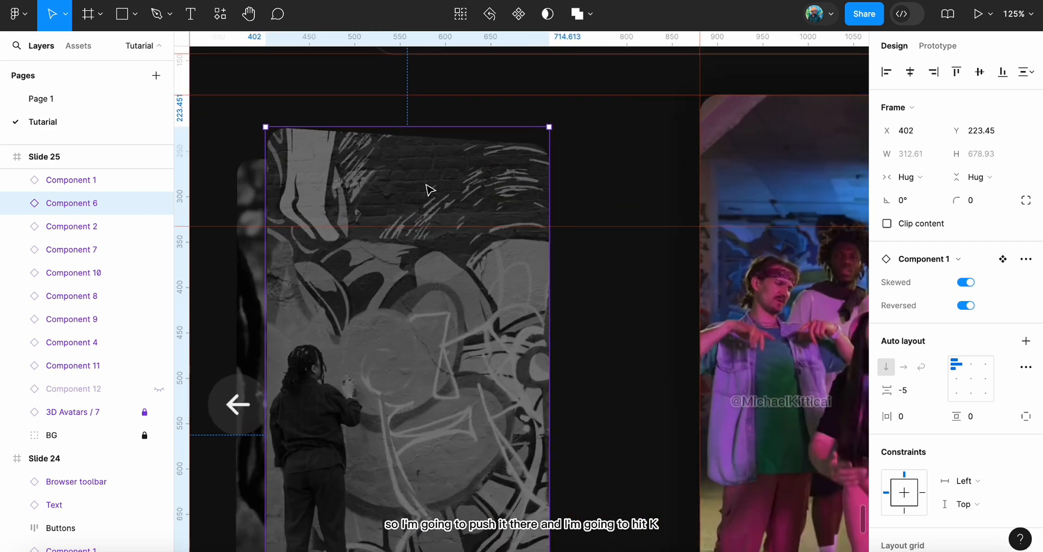
pyautogui.press('k')
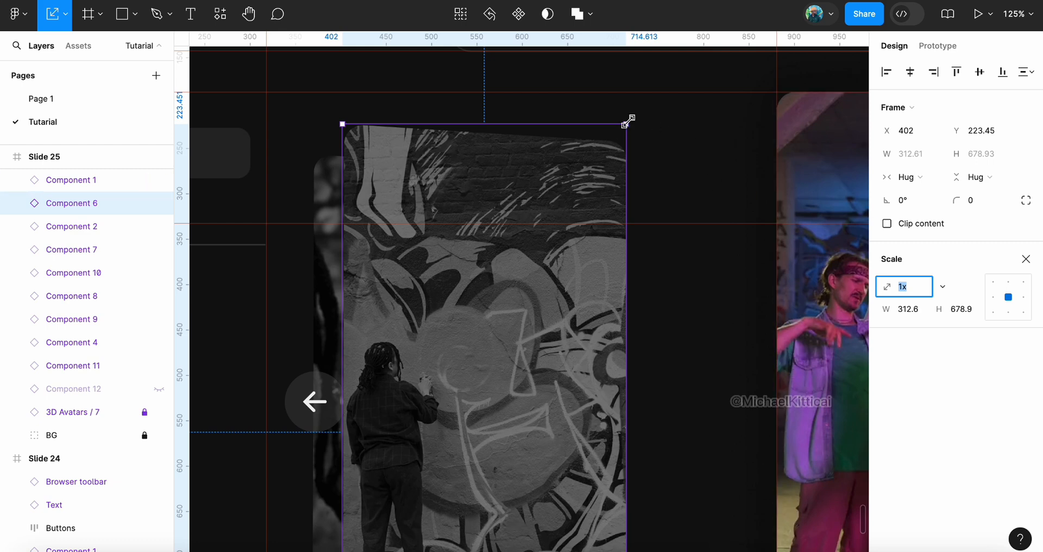
pyautogui.moveTo(628, 121); pyautogui.dragTo(598, 154)
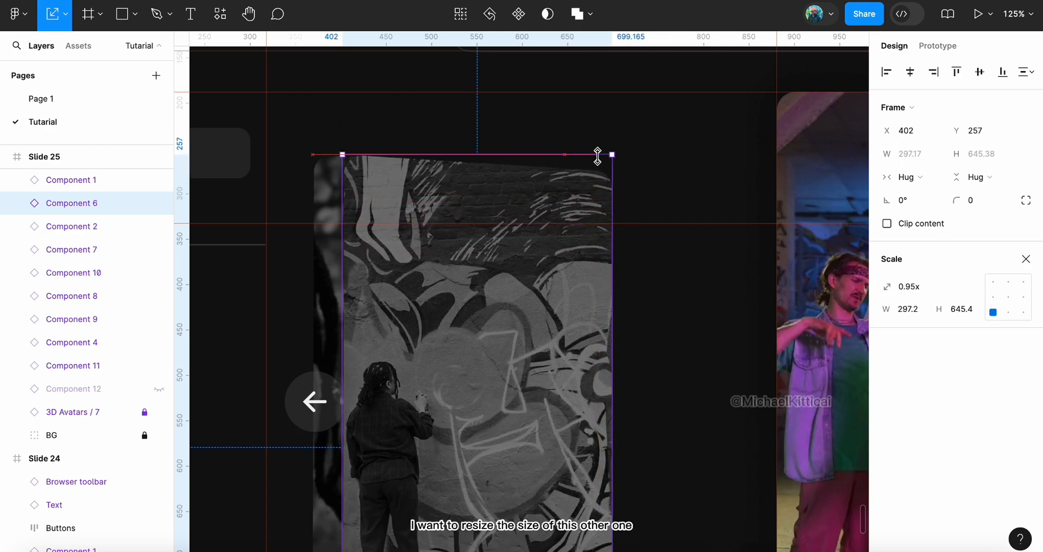
pyautogui.scroll(-5, 598, 154)
pyautogui.scroll(-2, 380, 503)
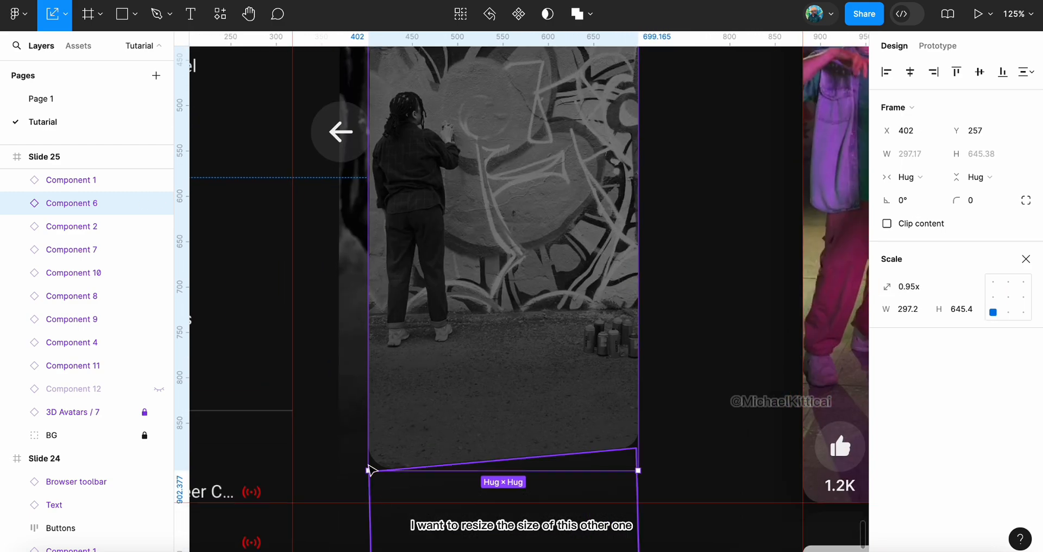
pyautogui.moveTo(366, 469); pyautogui.dragTo(389, 420)
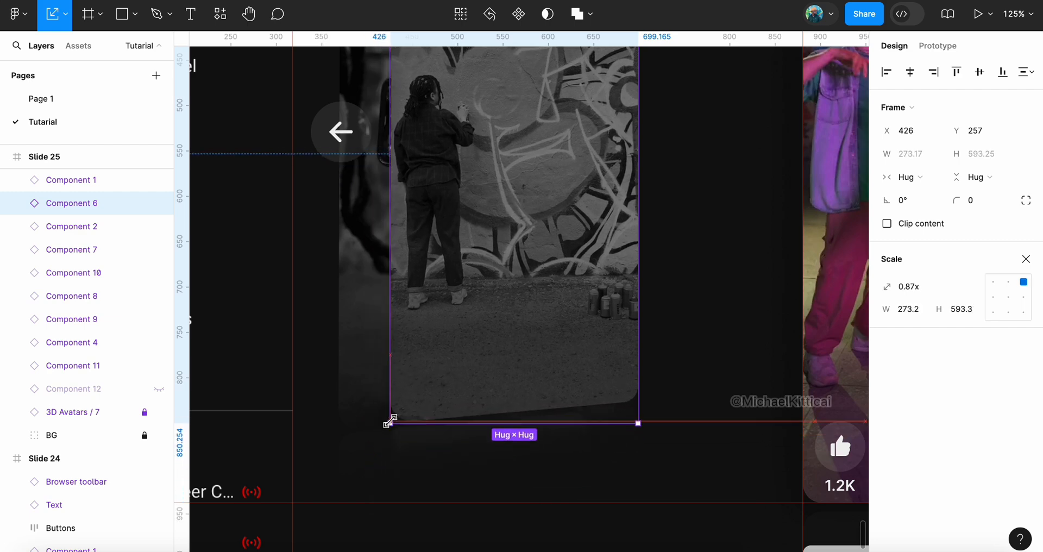
pyautogui.scroll(2, 515, 240)
pyautogui.scroll(-5, 517, 239)
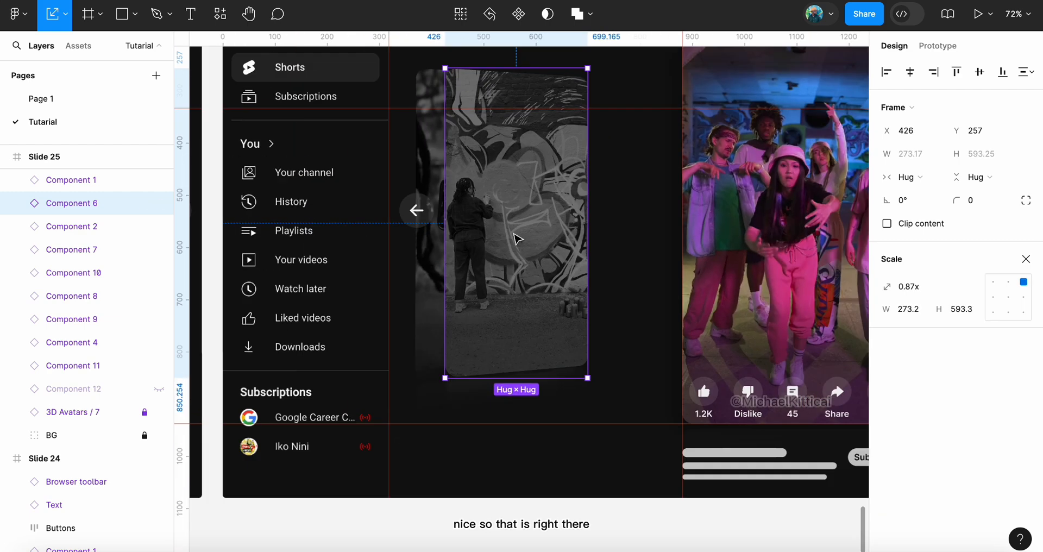
pyautogui.moveTo(516, 237); pyautogui.dragTo(481, 245)
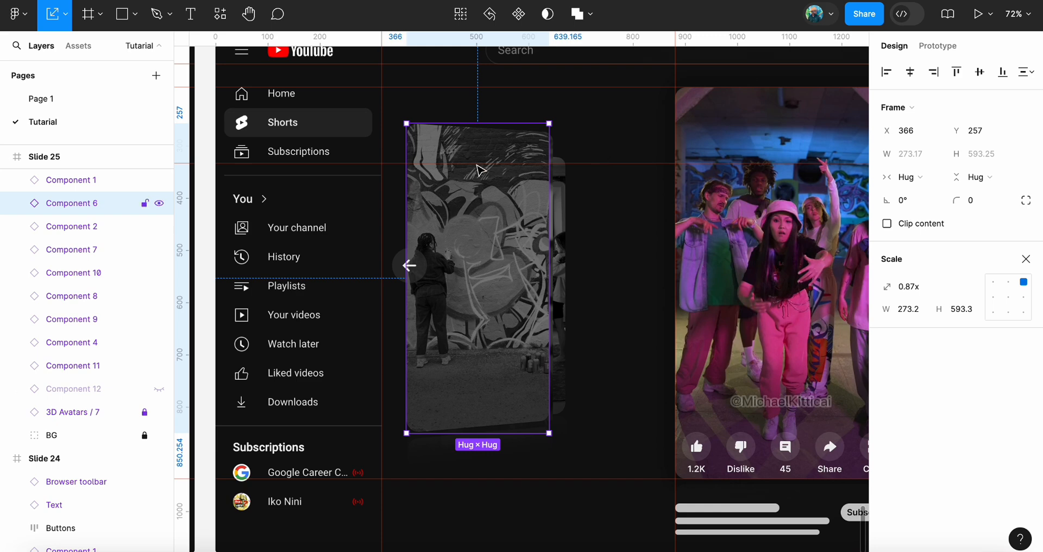
# Scale the phone video card, Component 7, to 0.75x about its center and tuck it behind the graffiti card at X 450
pyautogui.click(114, 251)
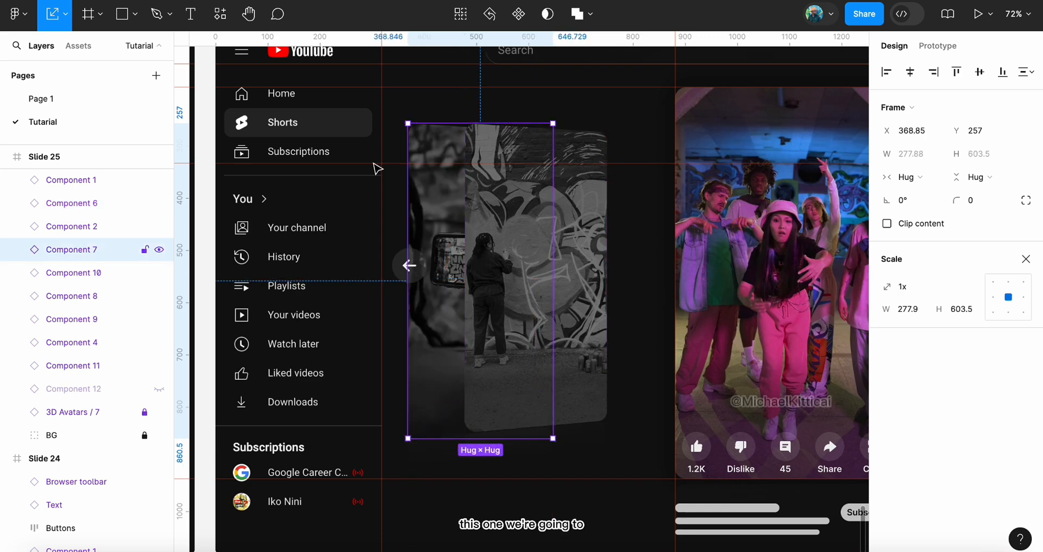
pyautogui.click(1026, 259)
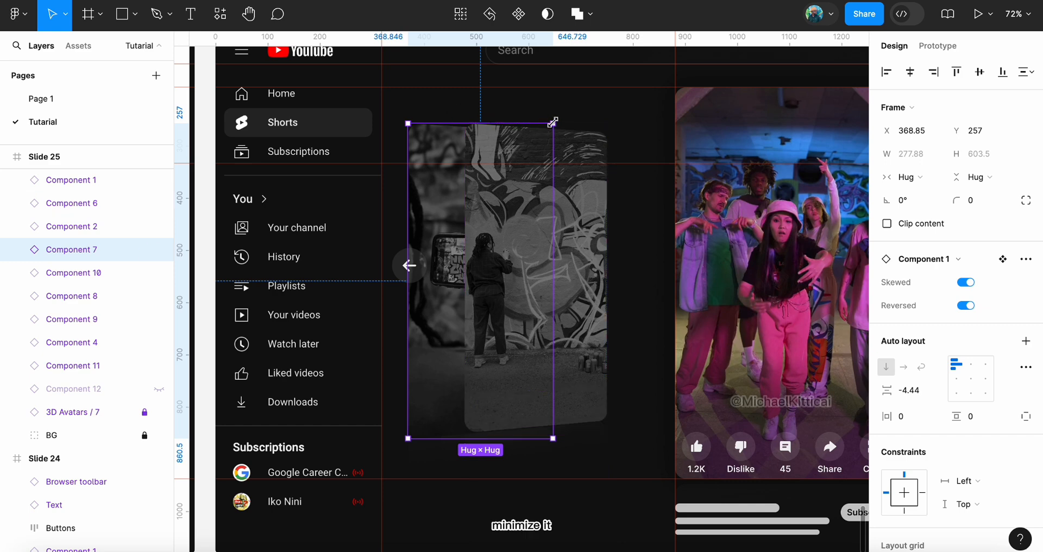
pyautogui.press('k')
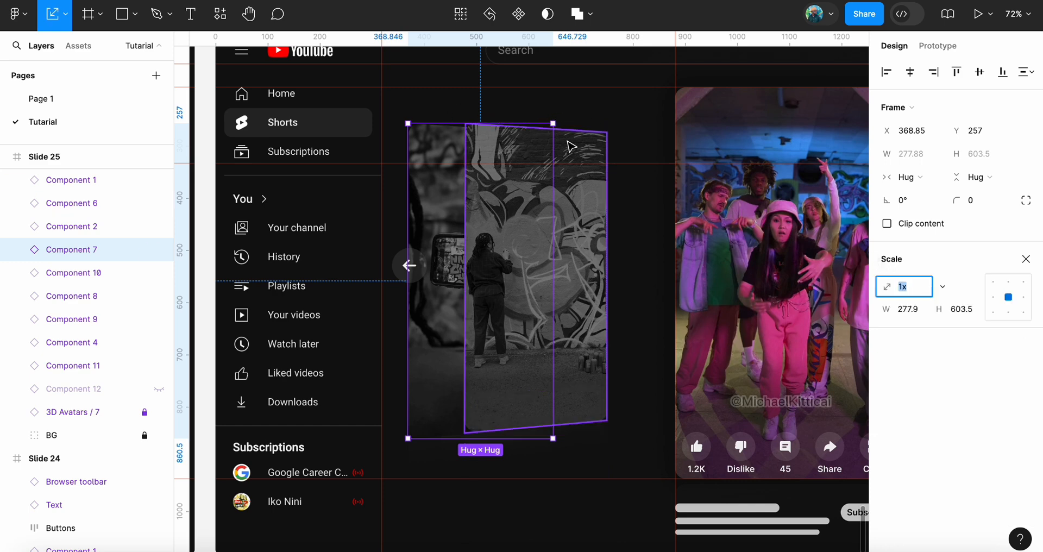
pyautogui.rightClick(555, 123)
pyautogui.press('Escape')
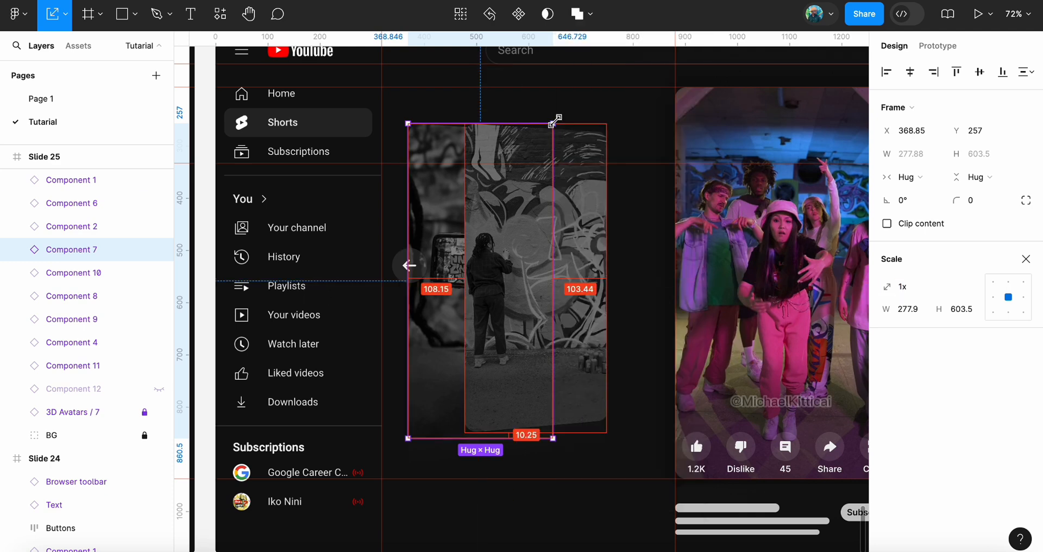
pyautogui.moveTo(554, 122); pyautogui.dragTo(531, 163)
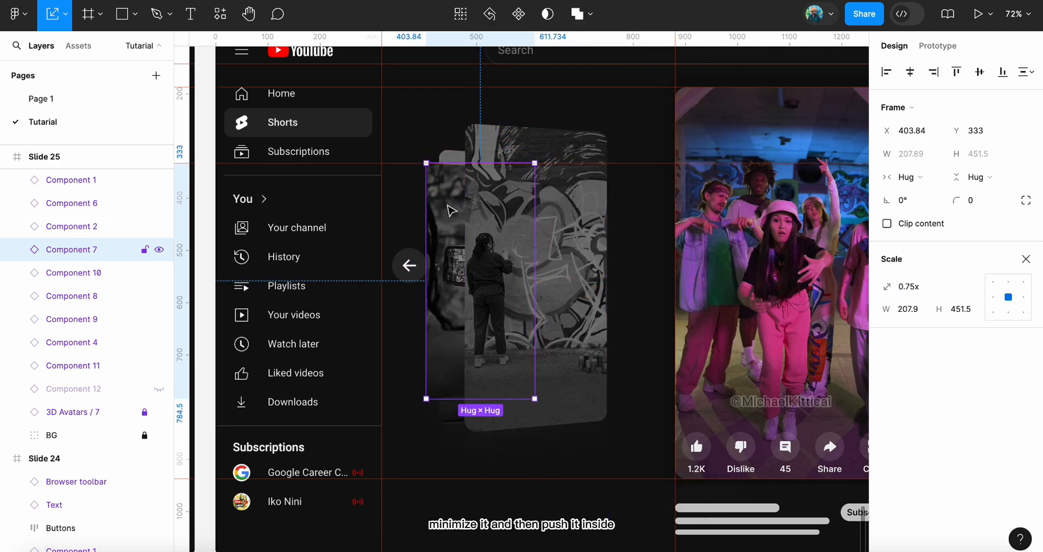
pyautogui.moveTo(452, 211); pyautogui.dragTo(475, 210)
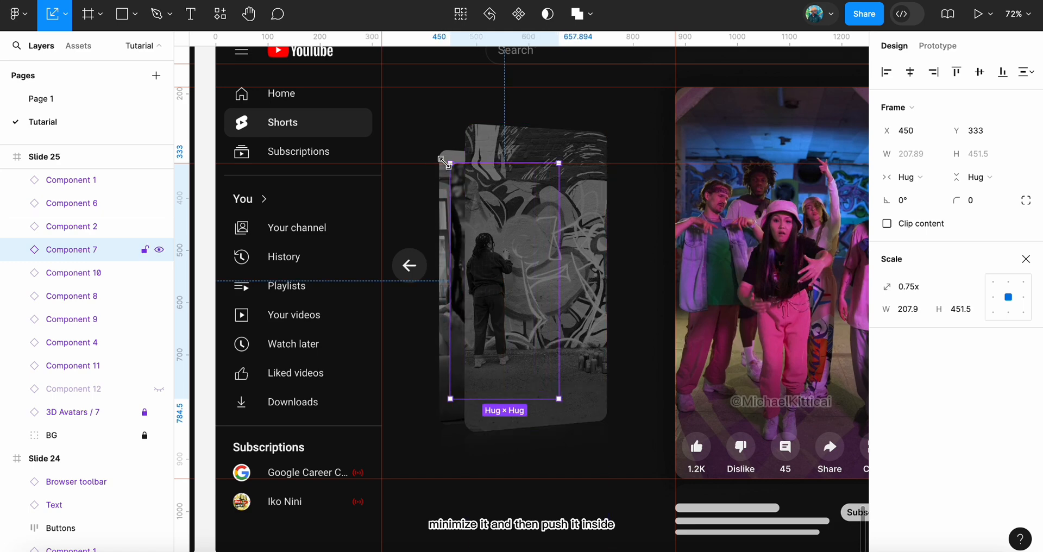
# Scale the outermost card, Component 10, to 0.86x and tuck it behind the graffiti card
pyautogui.click(445, 158)
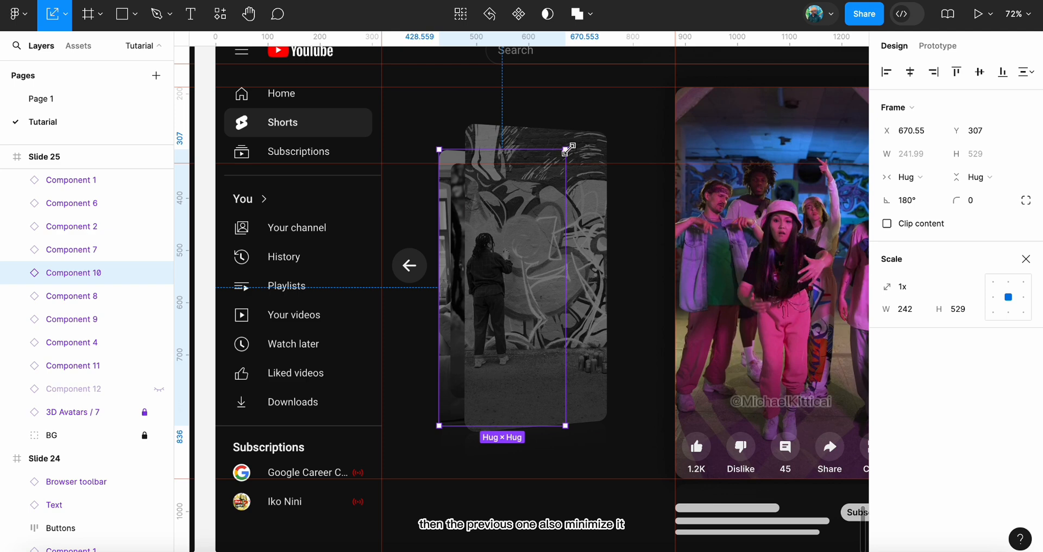
pyautogui.moveTo(568, 149); pyautogui.dragTo(531, 190)
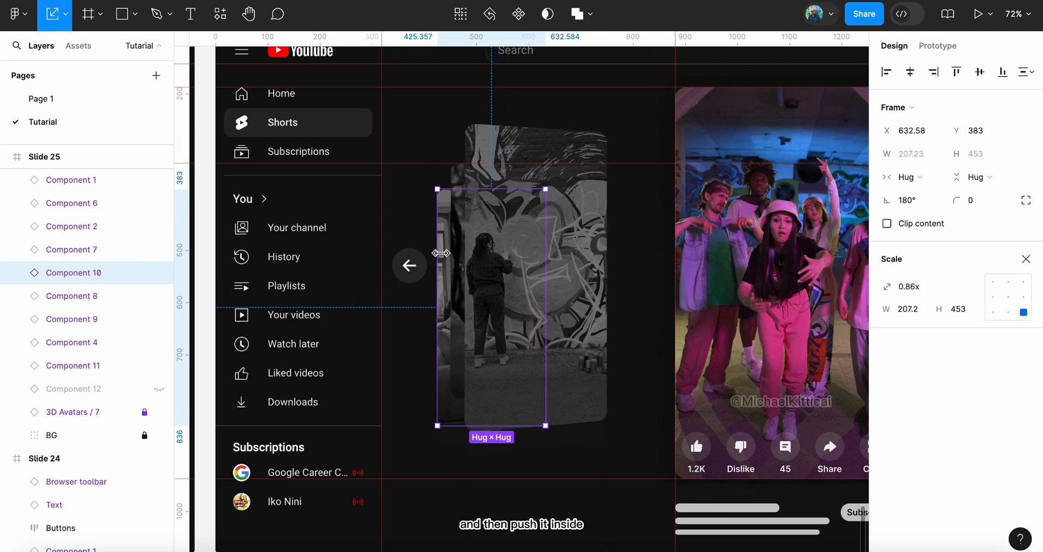
pyautogui.moveTo(446, 210); pyautogui.dragTo(480, 194)
# Move the graffiti card to X 423, Y 255 and the active video card to X 541, and close the Scale settings
pyautogui.click(511, 138)
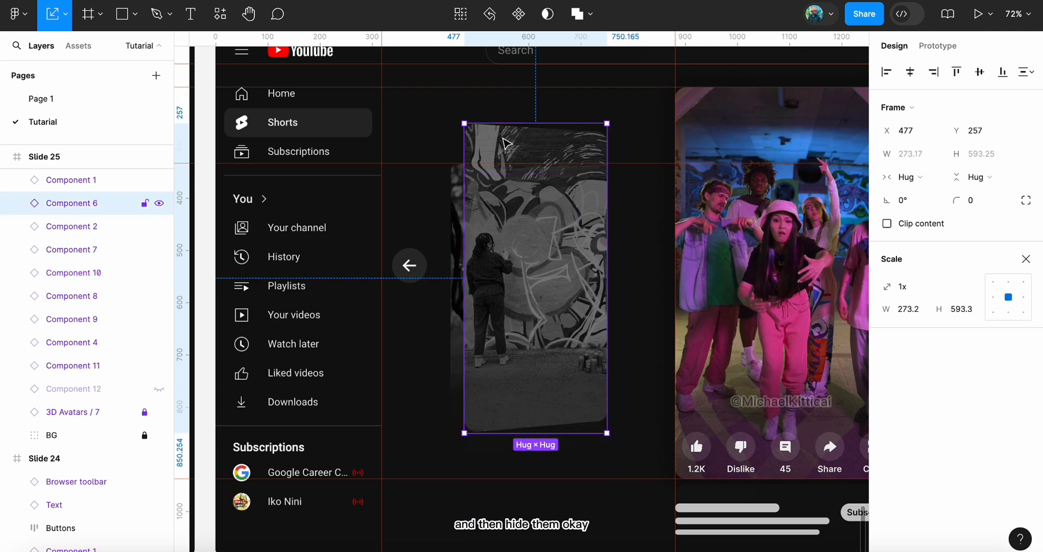
pyautogui.moveTo(505, 143); pyautogui.dragTo(477, 141)
pyautogui.scroll(-5, 476, 142)
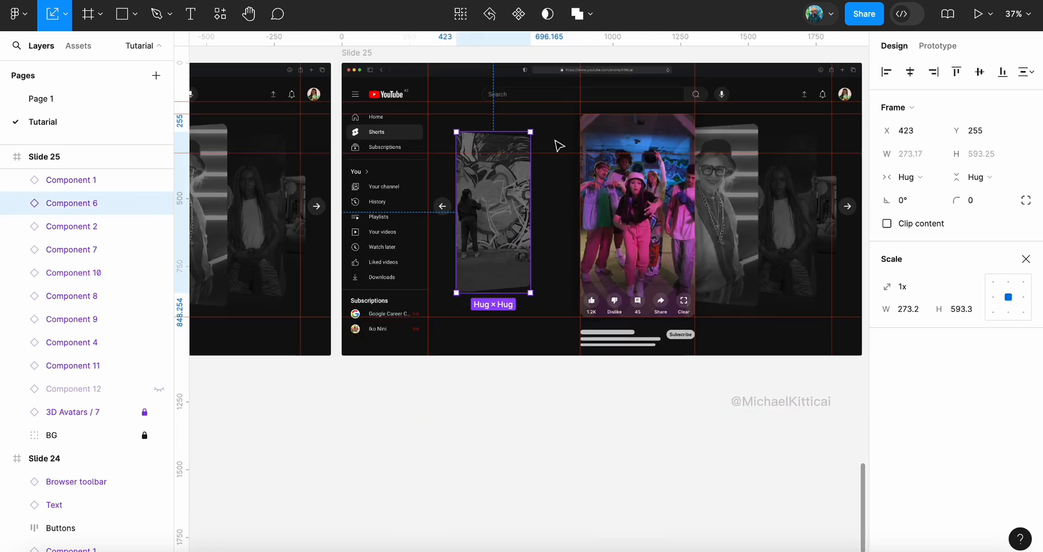
pyautogui.click(647, 144)
pyautogui.moveTo(647, 144); pyautogui.dragTo(554, 145)
pyautogui.click(1027, 259)
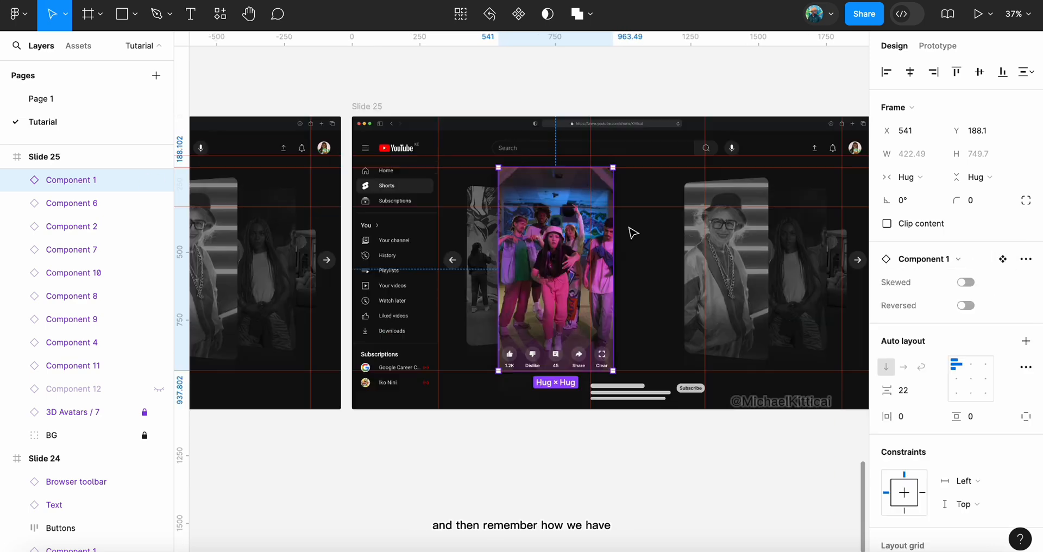
# Examine the three skewed and flat side shapes in Component 14 and compare them with the slide frames
pyautogui.scroll(-5, 629, 230)
pyautogui.scroll(-5, 629, 230)
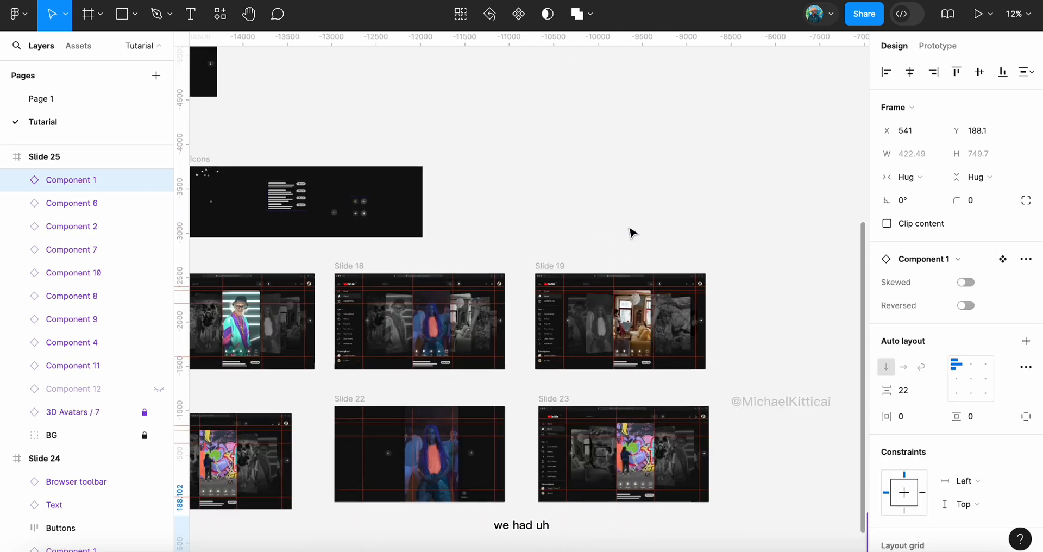
pyautogui.scroll(2, 629, 231)
pyautogui.hscroll(-10, 629, 230)
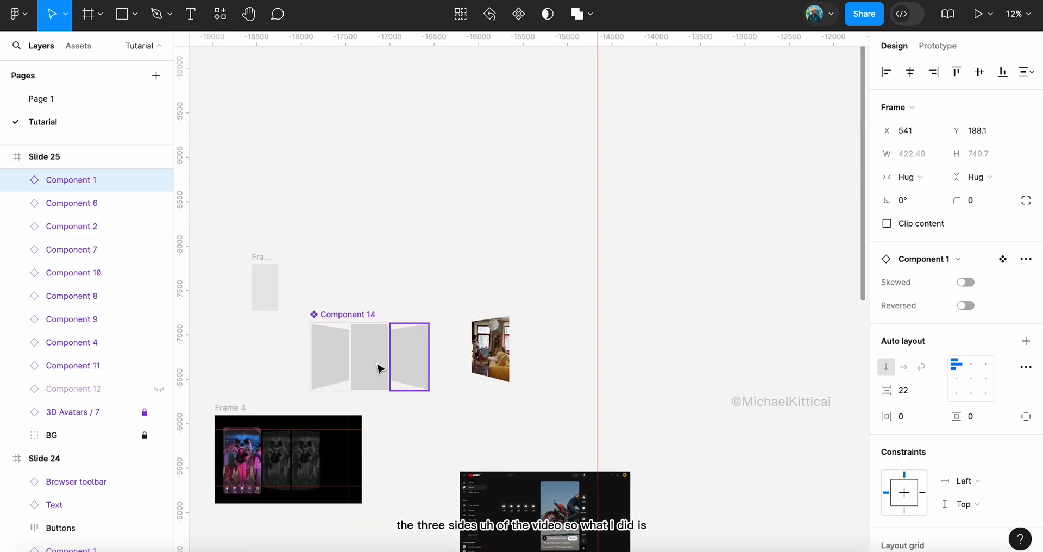
pyautogui.scroll(-5, 575, 377)
pyautogui.hscroll(10, 575, 377)
pyautogui.scroll(-3, 577, 378)
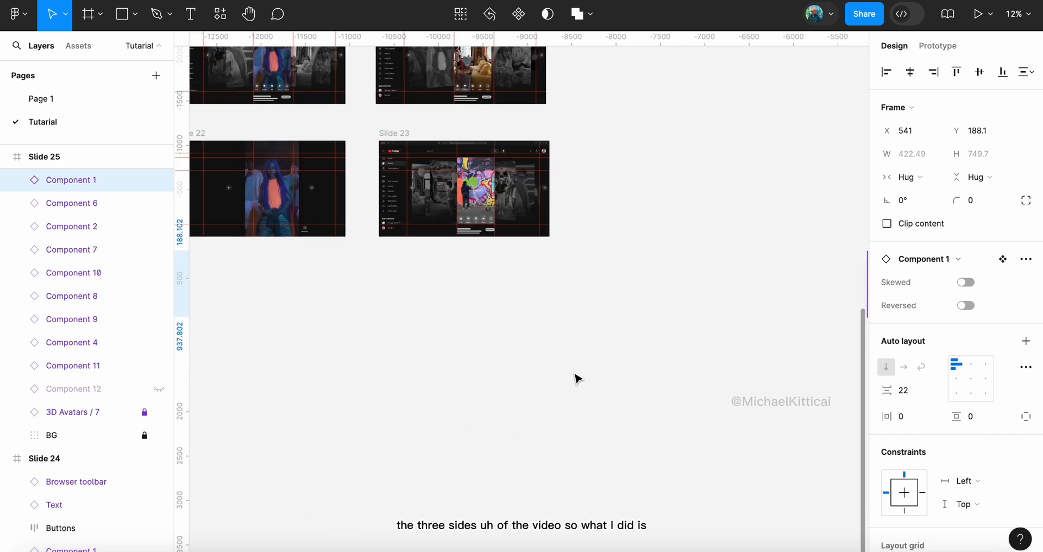
pyautogui.hscroll(15, 565, 375)
pyautogui.scroll(-5, 547, 372)
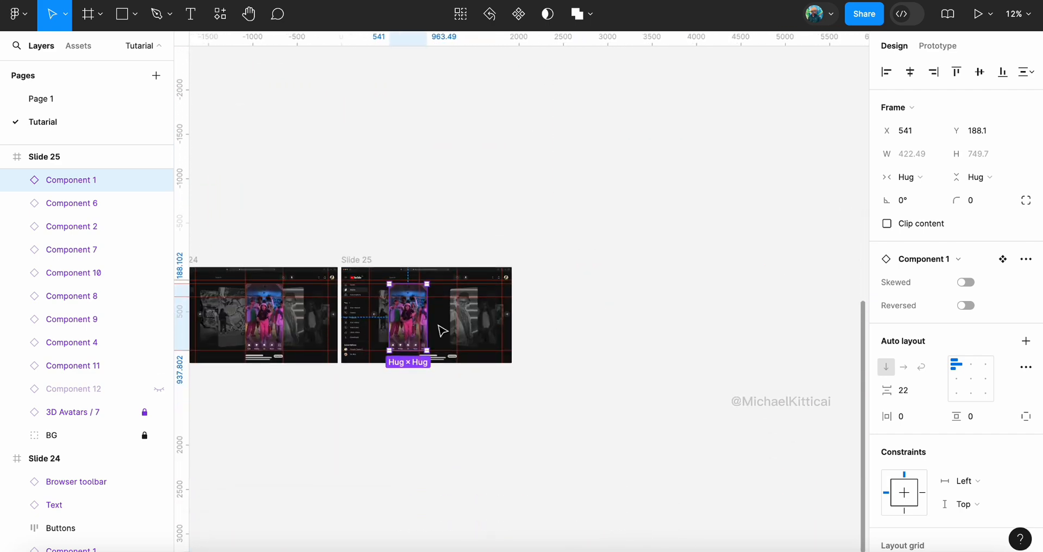
# Enable both the Skewed and Reversed properties on the dance video card, Component 1, in Slide 25
pyautogui.scroll(10, 402, 291)
pyautogui.scroll(3, 405, 289)
pyautogui.hscroll(-5, 404, 289)
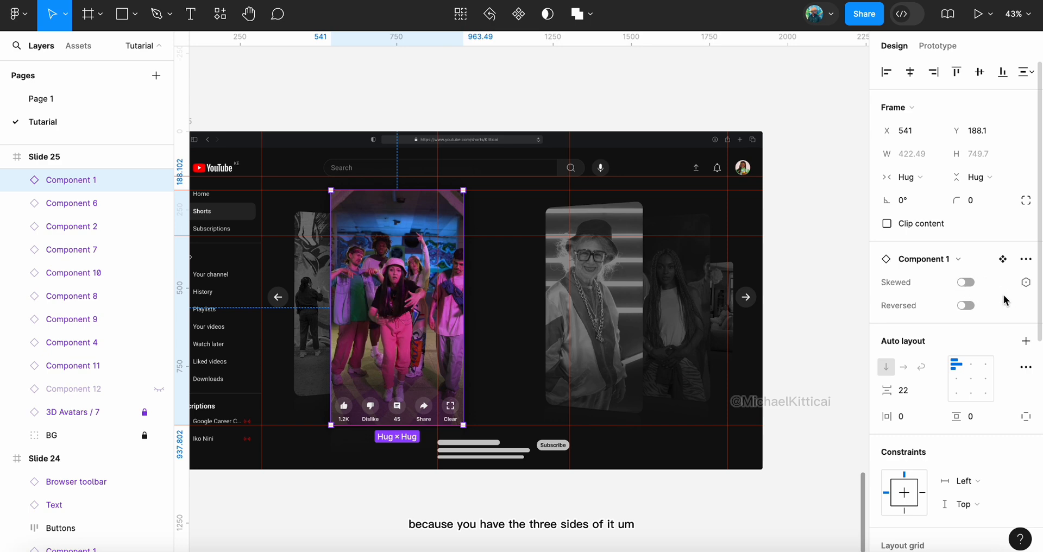
pyautogui.click(963, 282)
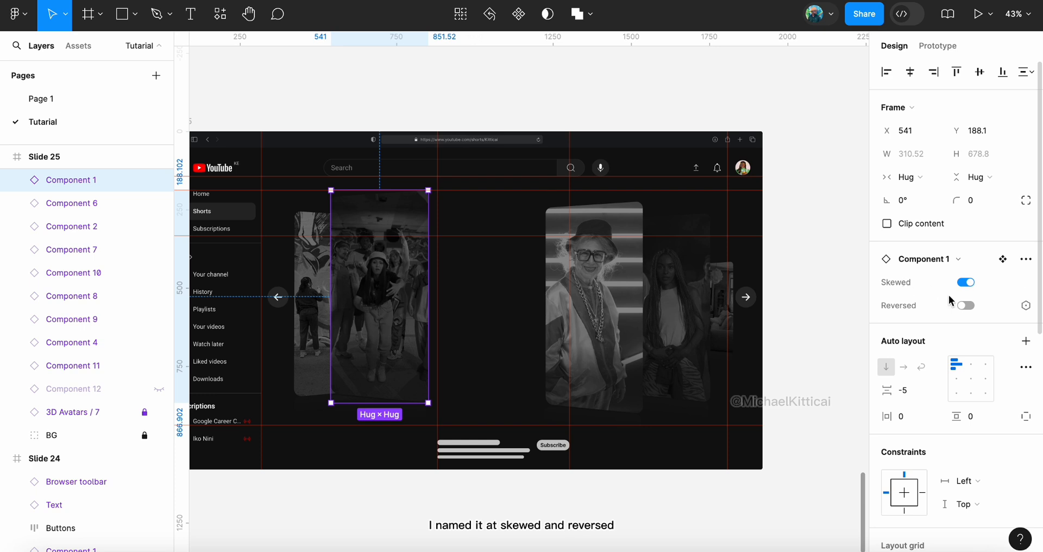
pyautogui.click(965, 305)
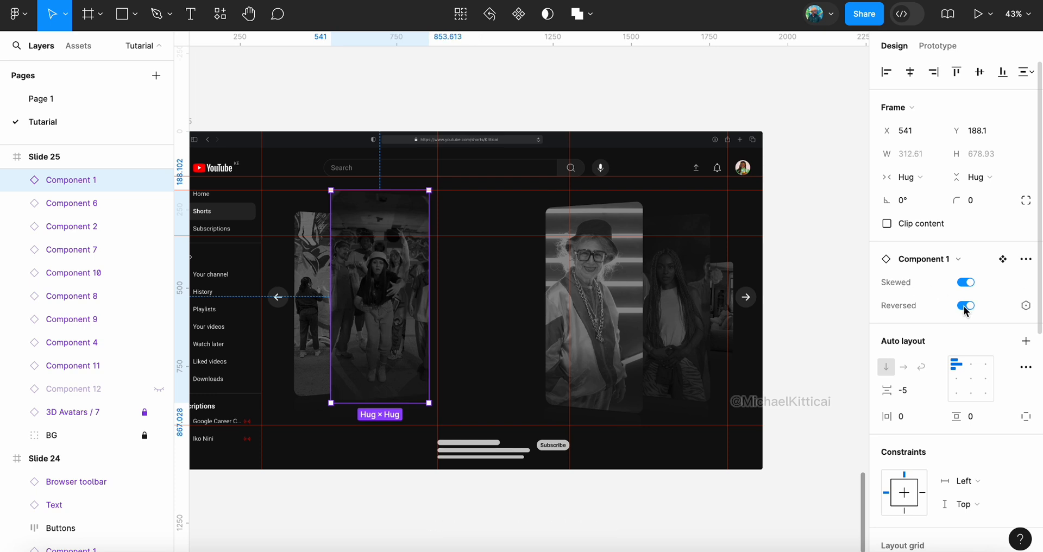
pyautogui.click(373, 86)
pyautogui.scroll(3, 379, 267)
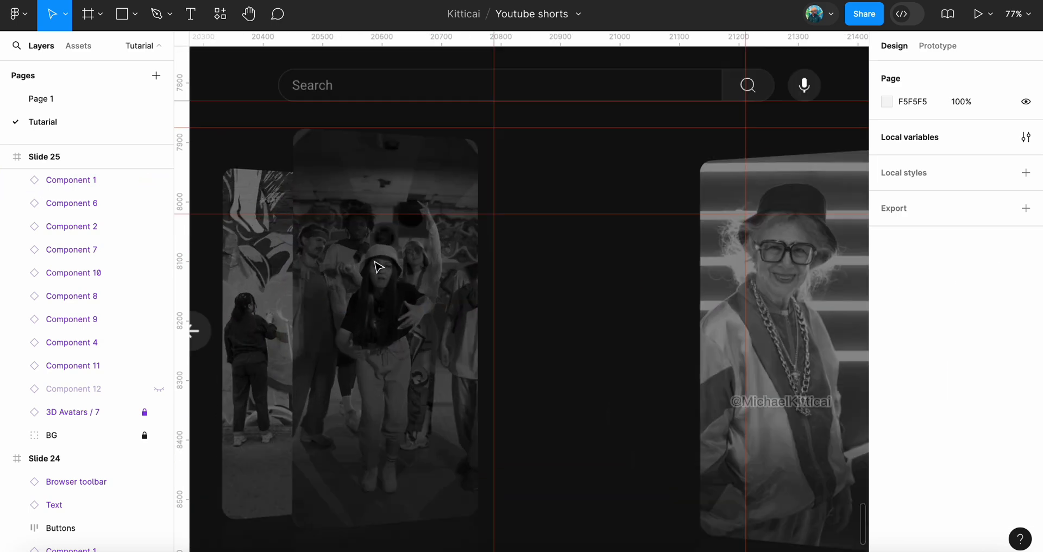
pyautogui.scroll(2, 379, 266)
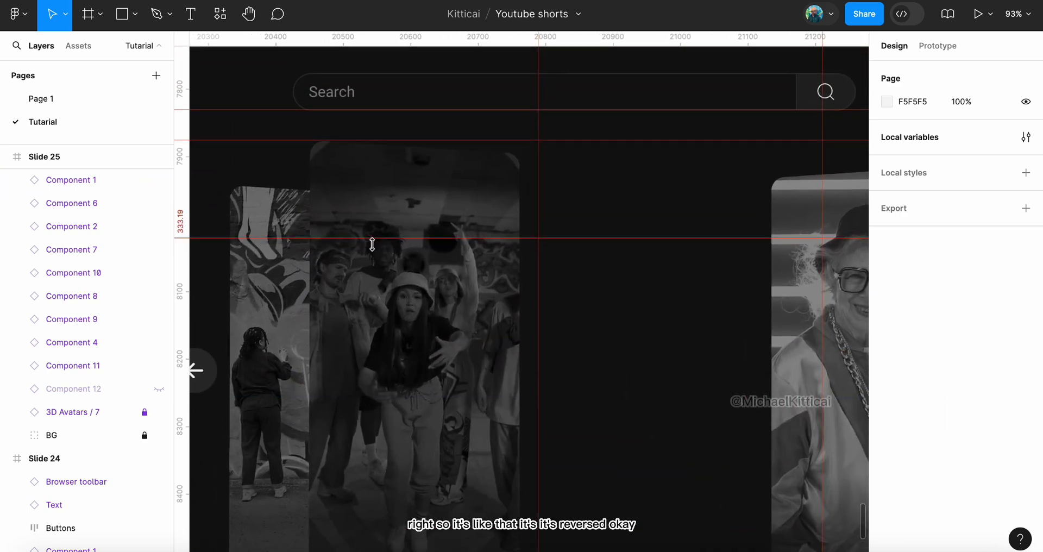
# Move the dance card in Slide 25 to X 554, Y 188 and the hat portrait card, Component 2, to X 912, Y 223.45
pyautogui.click(384, 189)
pyautogui.scroll(-3, 384, 188)
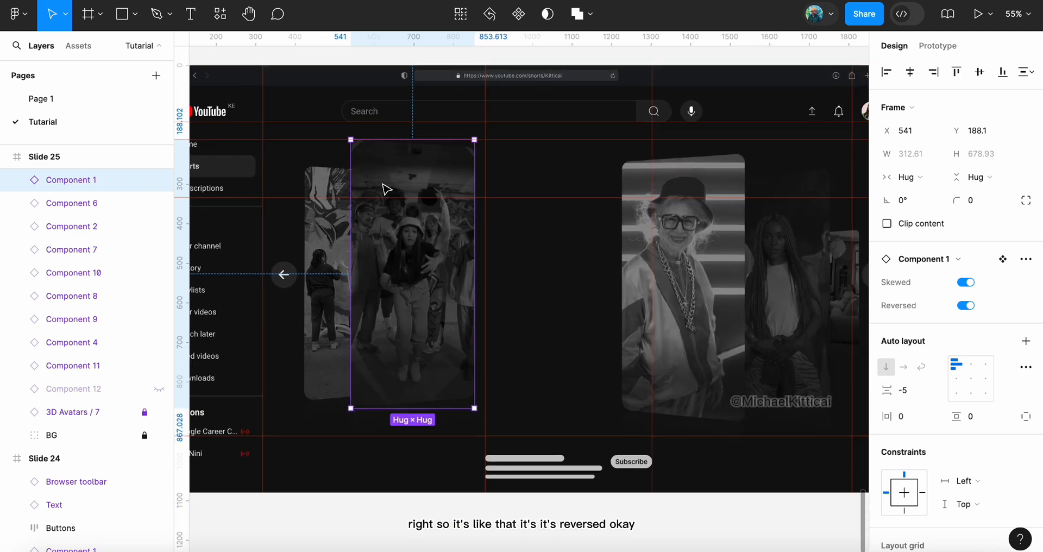
pyautogui.moveTo(400, 217); pyautogui.dragTo(406, 219)
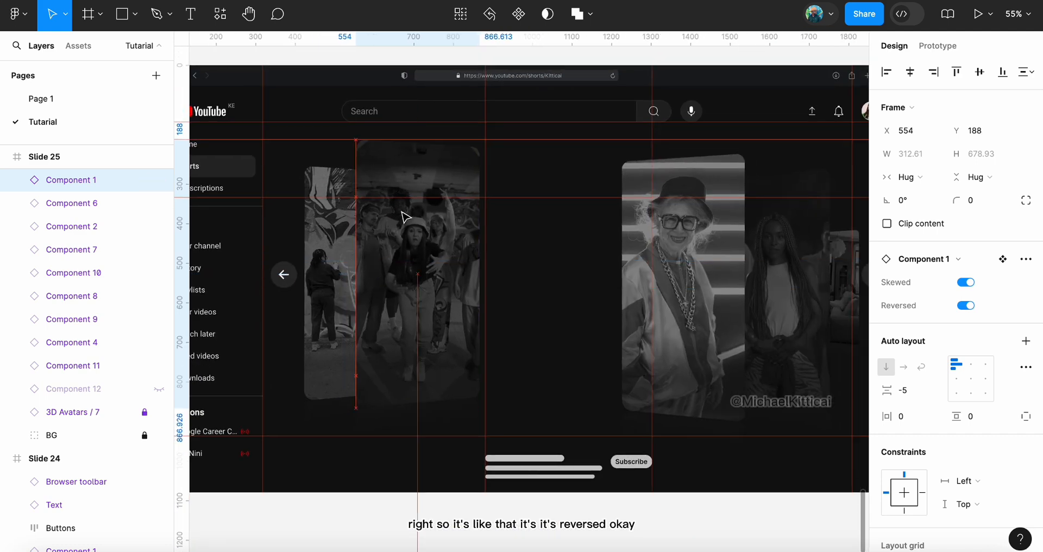
pyautogui.click(713, 185)
pyautogui.moveTo(713, 186); pyautogui.dragTo(588, 196)
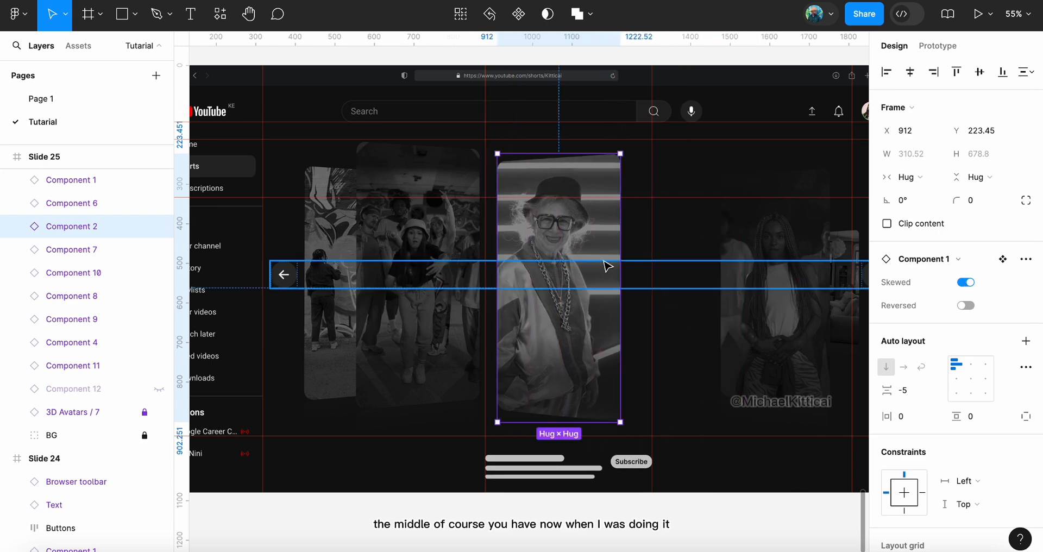
# Compare the positions of the graffiti card and the active center card in Slide 24
pyautogui.scroll(-5, 607, 267)
pyautogui.hscroll(-2, 607, 267)
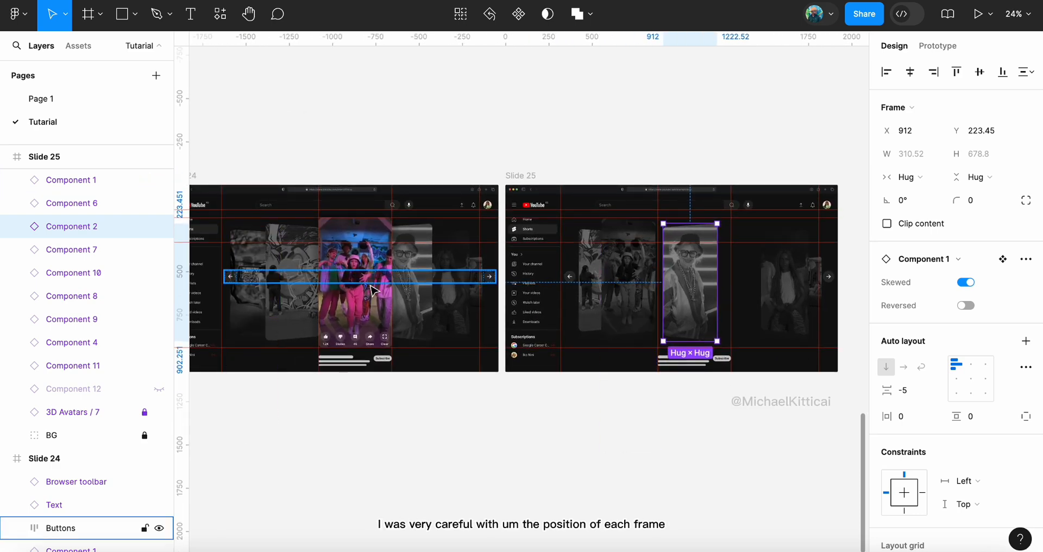
pyautogui.scroll(5, 359, 280)
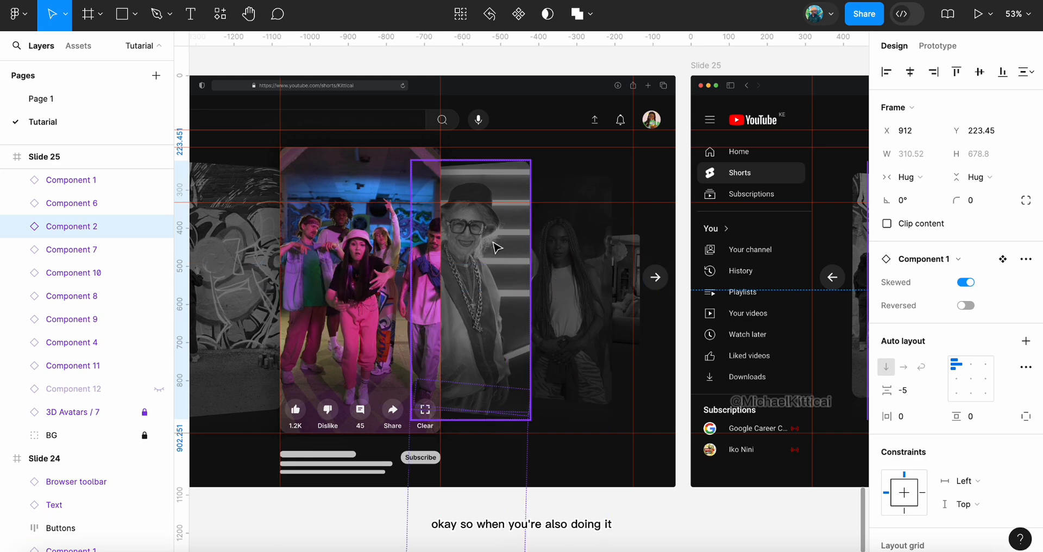
pyautogui.hscroll(-5, 375, 244)
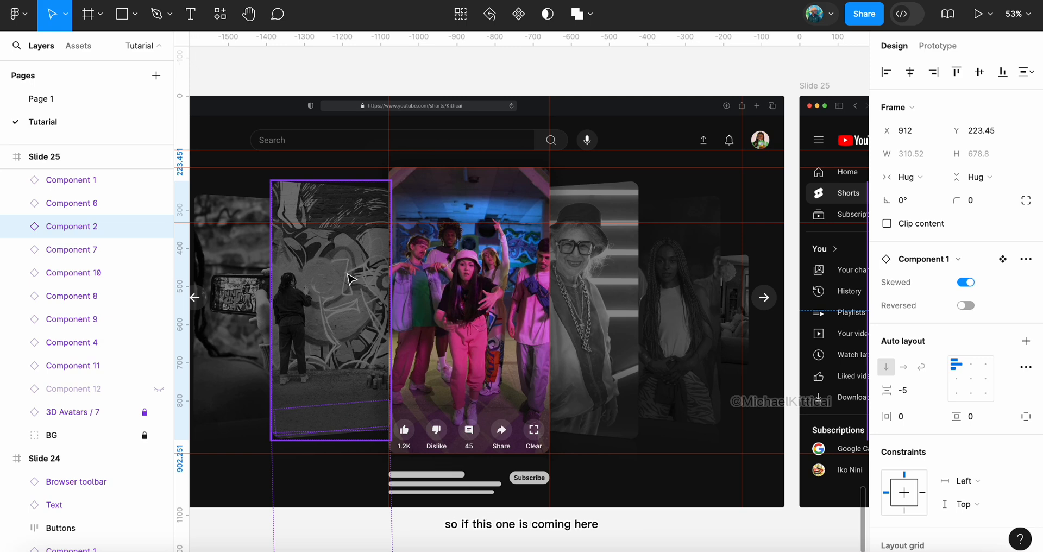
pyautogui.hscroll(2, 380, 280)
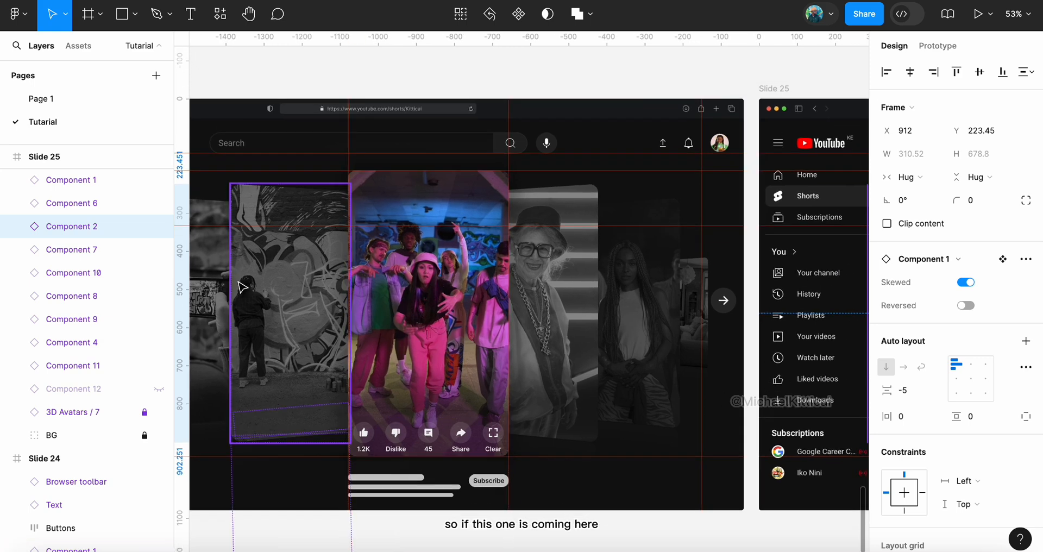
pyautogui.click(245, 283)
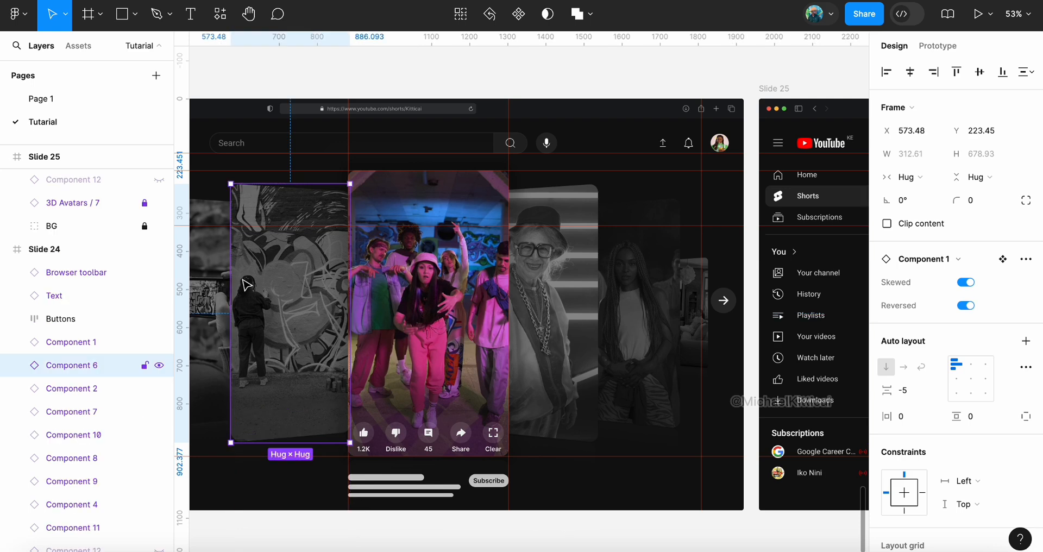
pyautogui.click(421, 250)
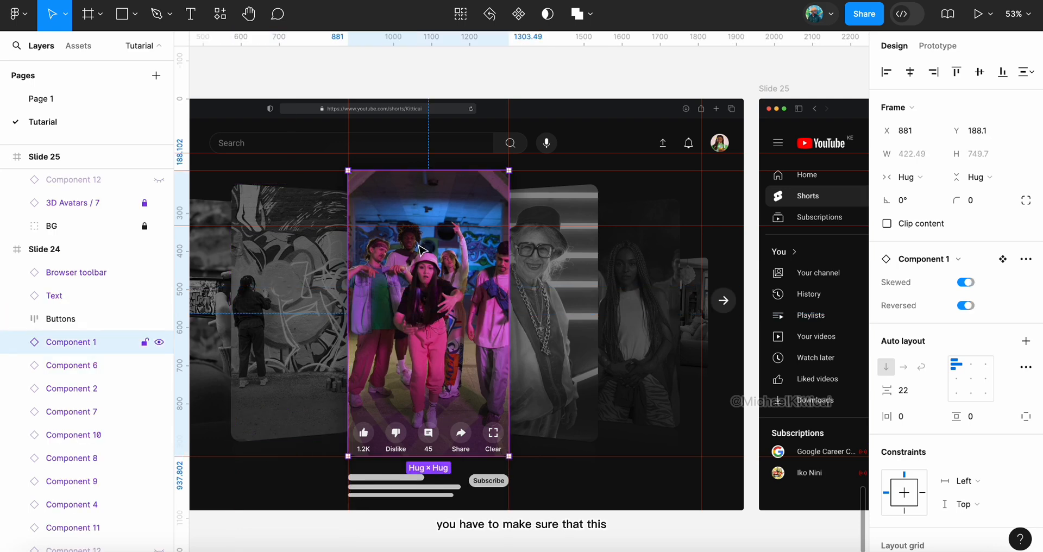
# Add a vertical guide at X 573 in Slide 24 along the graffiti card's outer edge
pyautogui.click(273, 264)
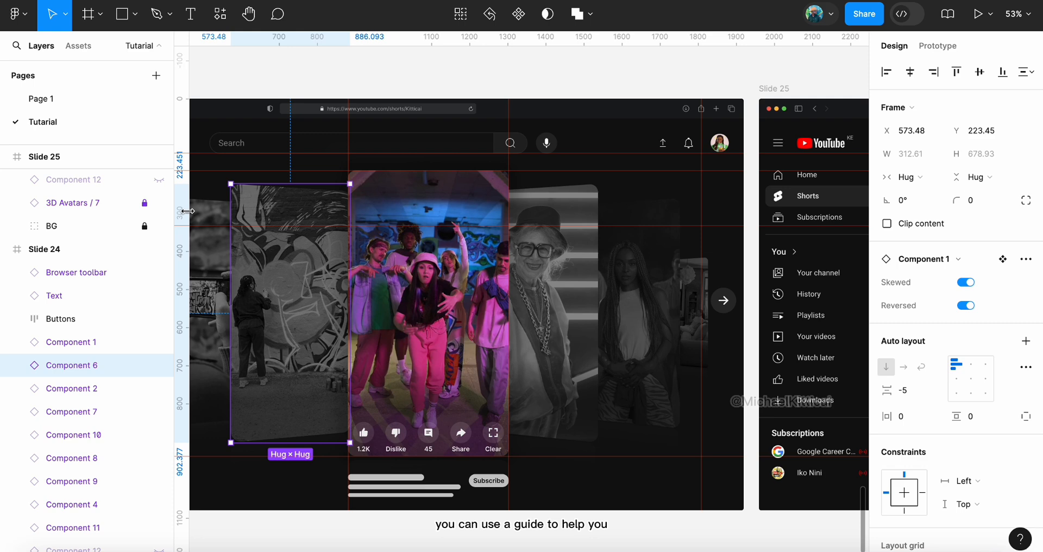
pyautogui.moveTo(187, 212); pyautogui.dragTo(231, 210)
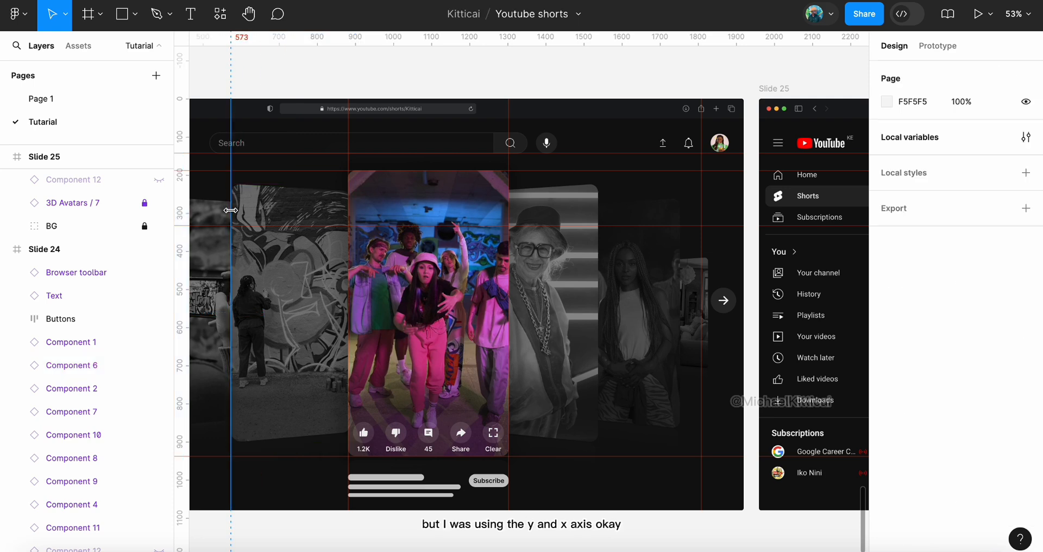
pyautogui.click(268, 245)
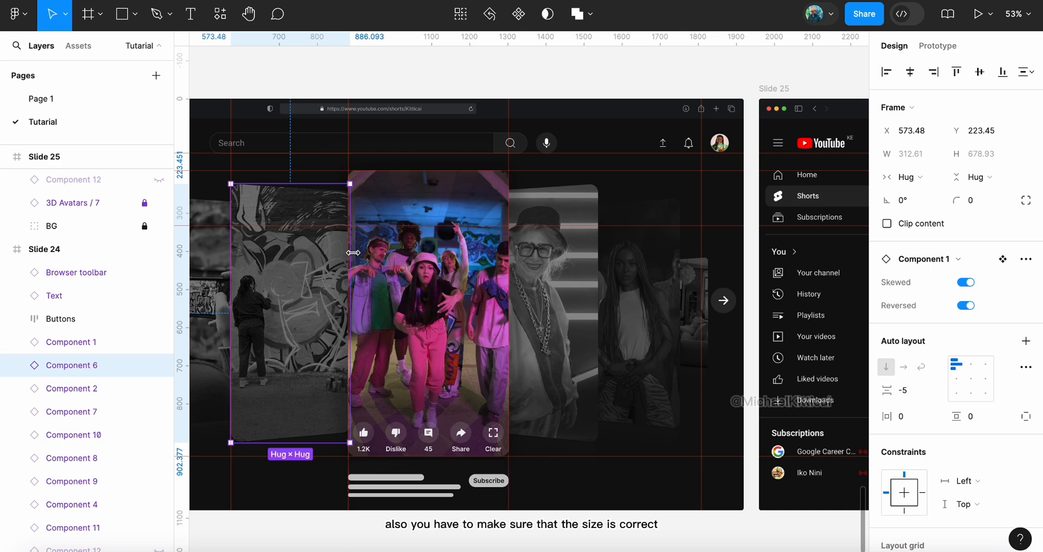
# Compare the sizes of the active dance card, the graffiti card and the outer phone card, Component 7, in Slide 24
pyautogui.click(418, 266)
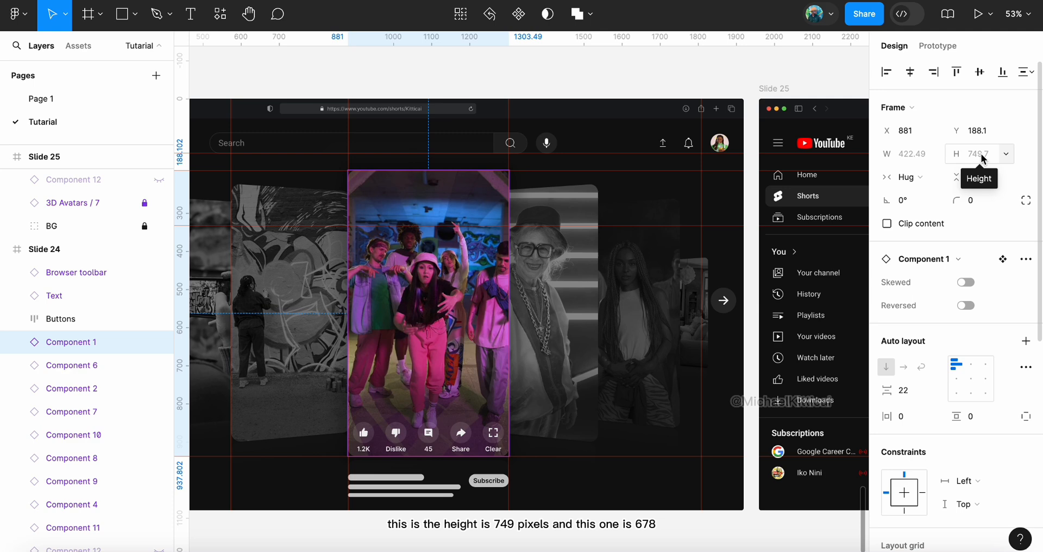
pyautogui.click(270, 205)
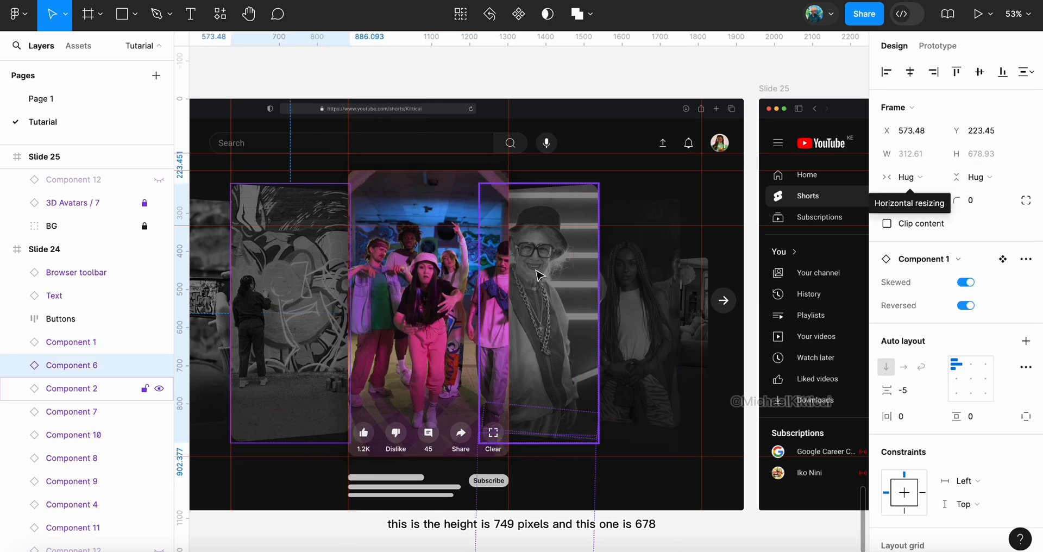
pyautogui.click(444, 267)
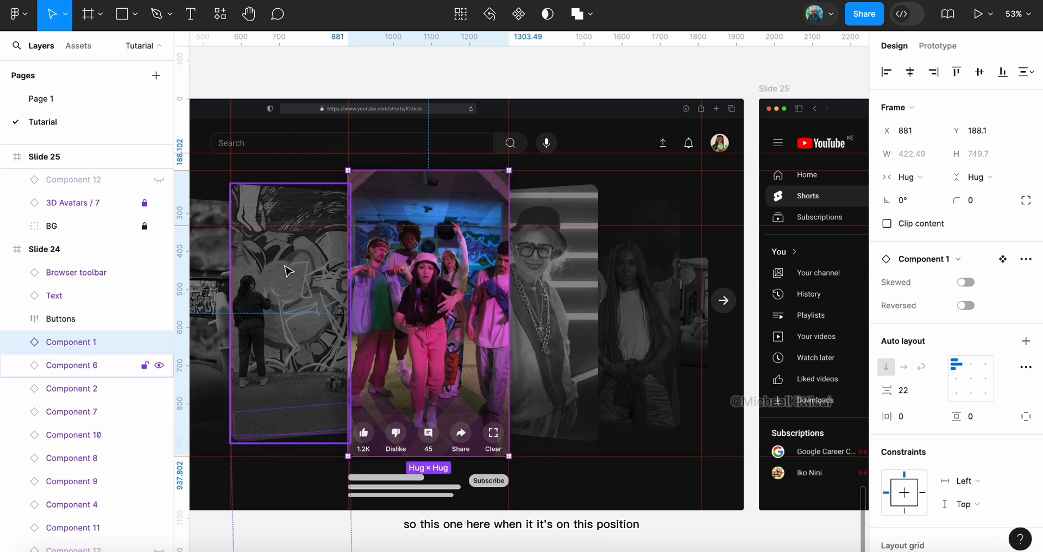
pyautogui.click(288, 270)
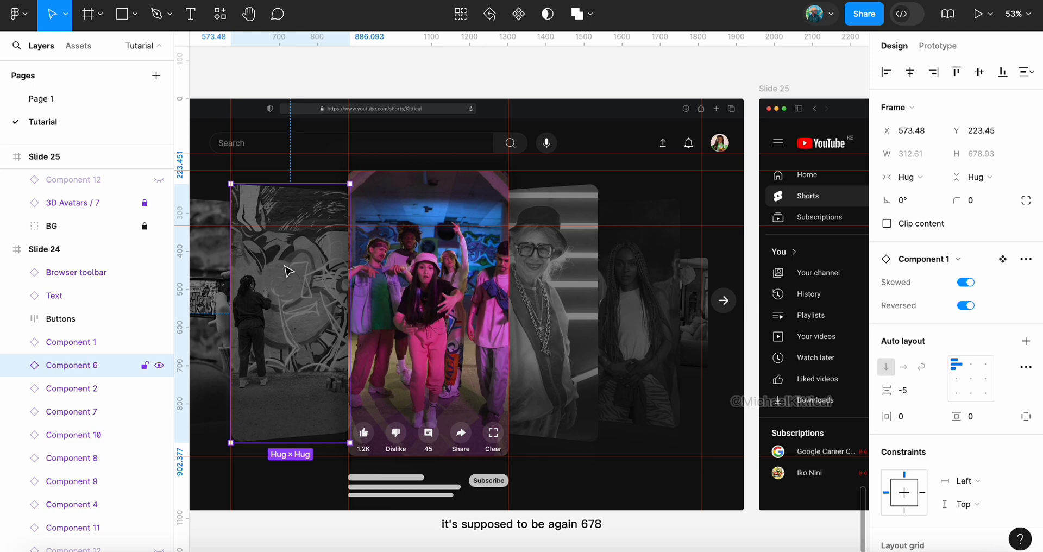
pyautogui.click(417, 277)
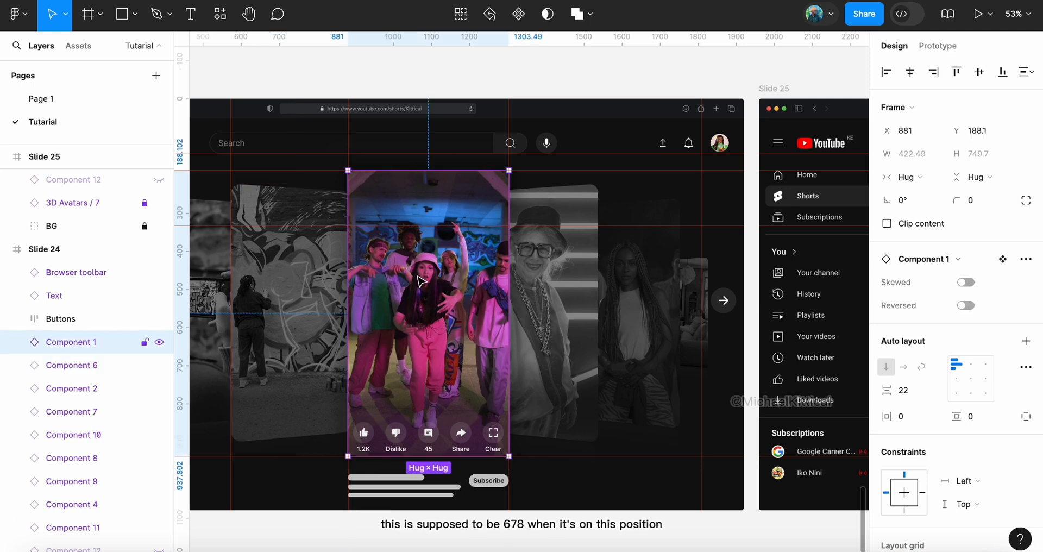
pyautogui.click(270, 287)
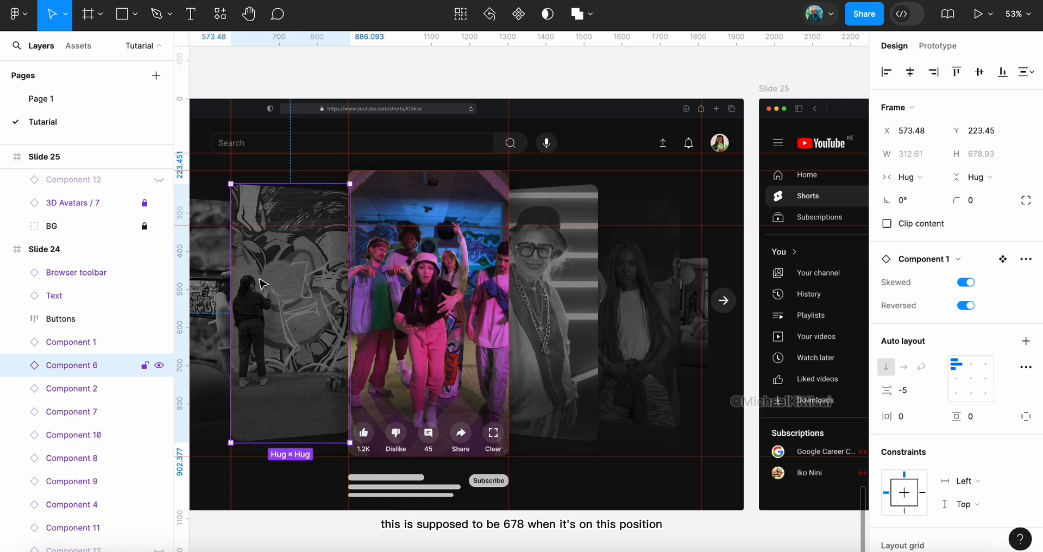
pyautogui.hscroll(-4, 263, 283)
pyautogui.scroll(1, 263, 283)
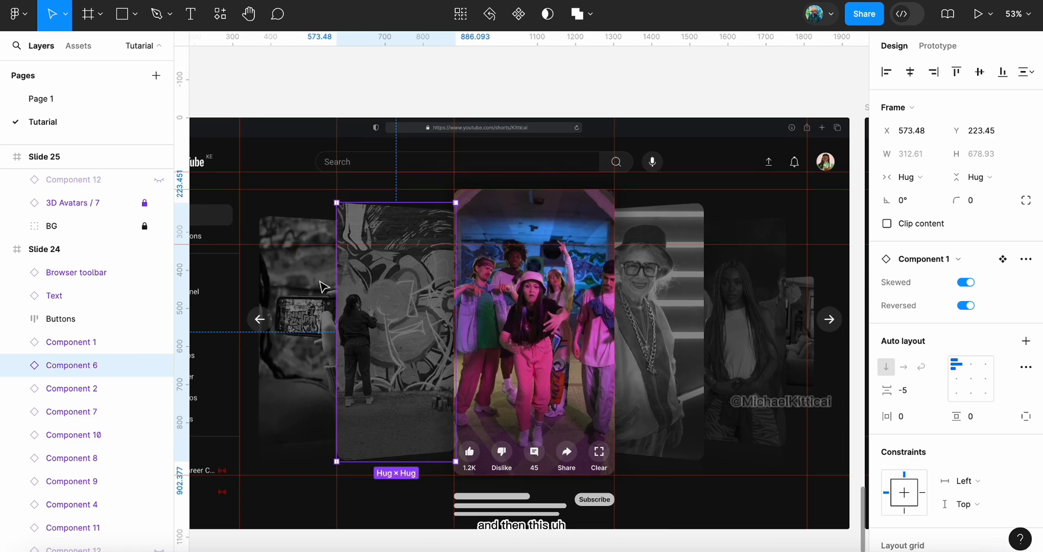
pyautogui.click(320, 281)
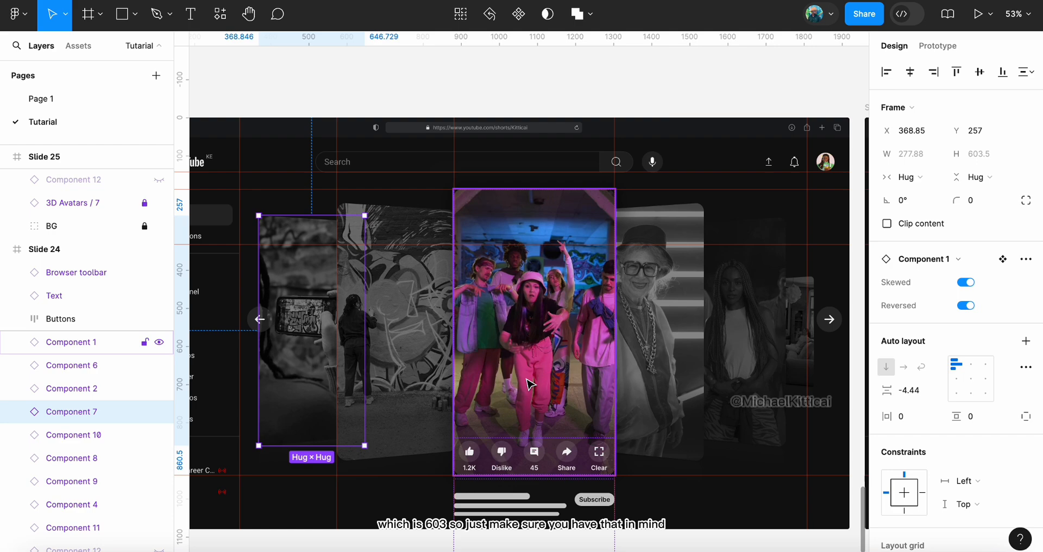
# Turn off Skewed on Component 2 in Slide 25 and move it into the center slot at X 881, Y 193
pyautogui.scroll(-5, 530, 384)
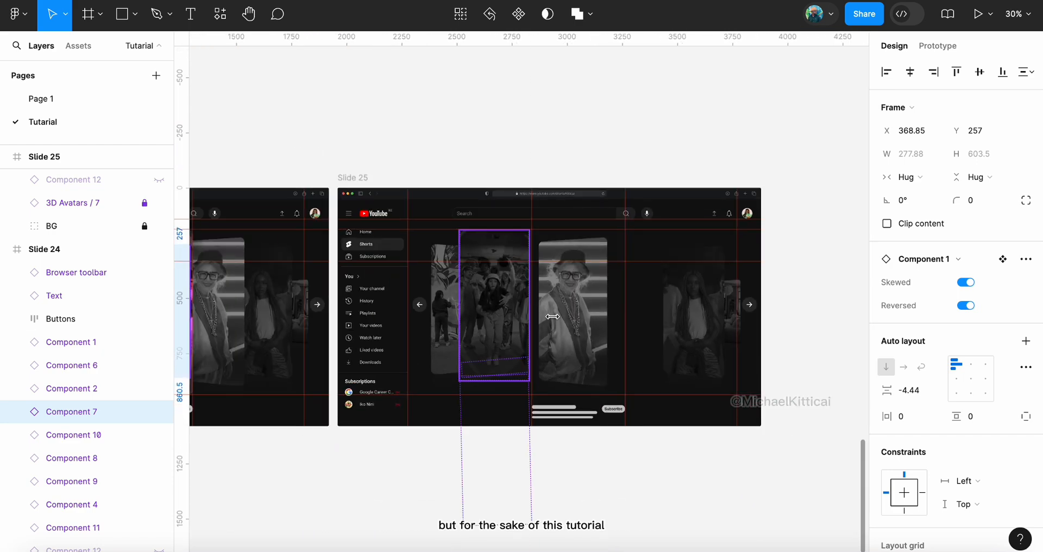
pyautogui.scroll(2, 552, 317)
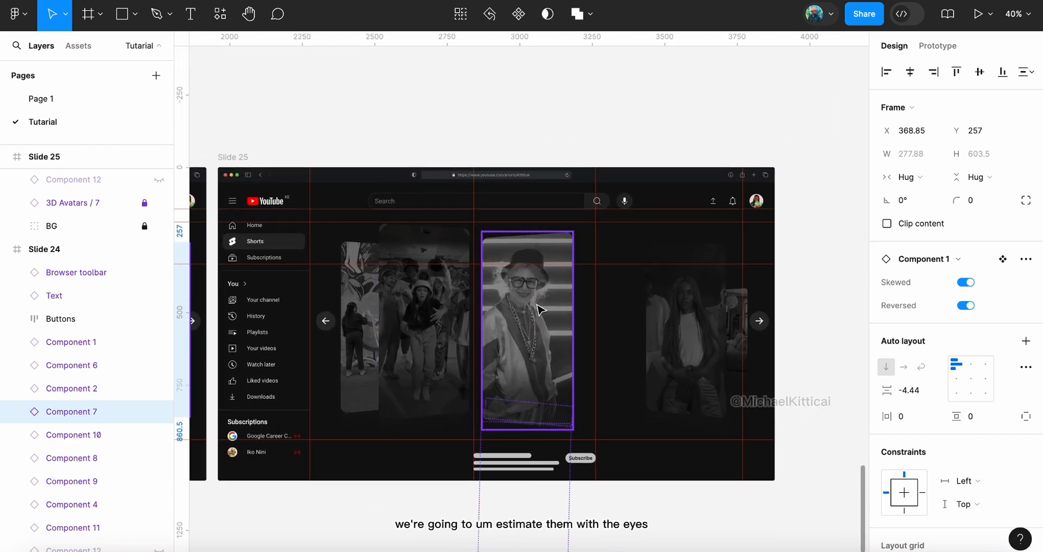
pyautogui.click(539, 310)
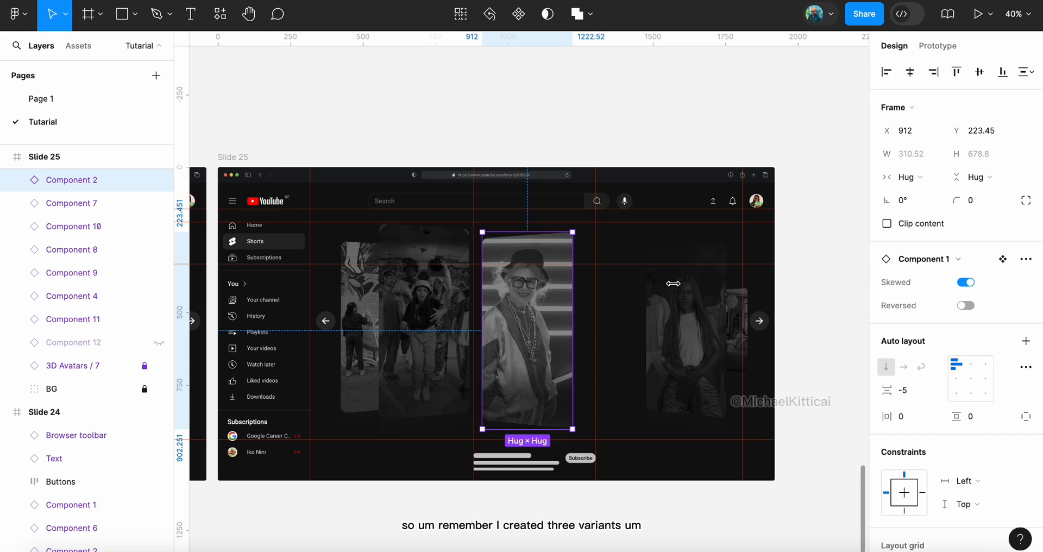
pyautogui.click(969, 283)
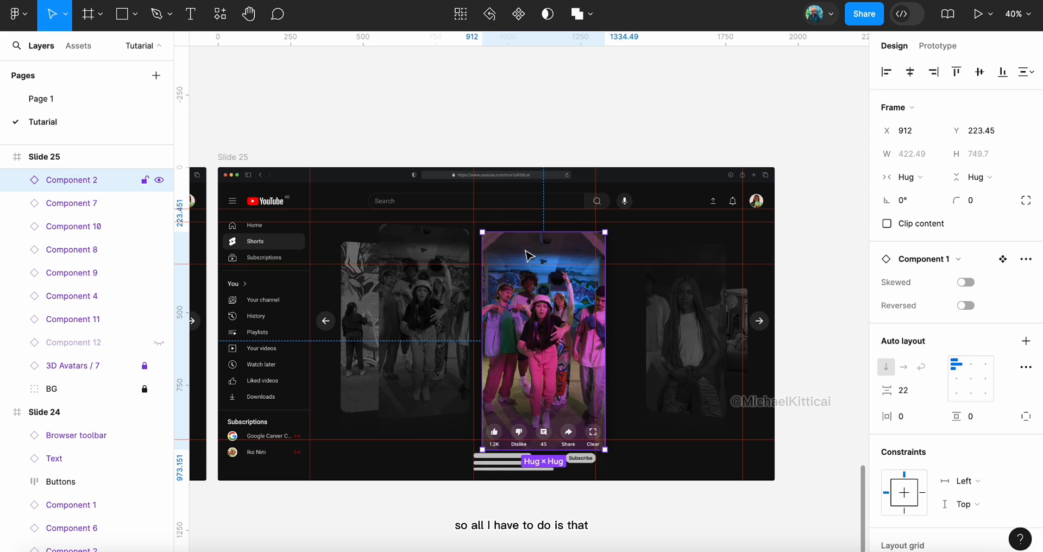
pyautogui.moveTo(531, 251); pyautogui.dragTo(523, 244)
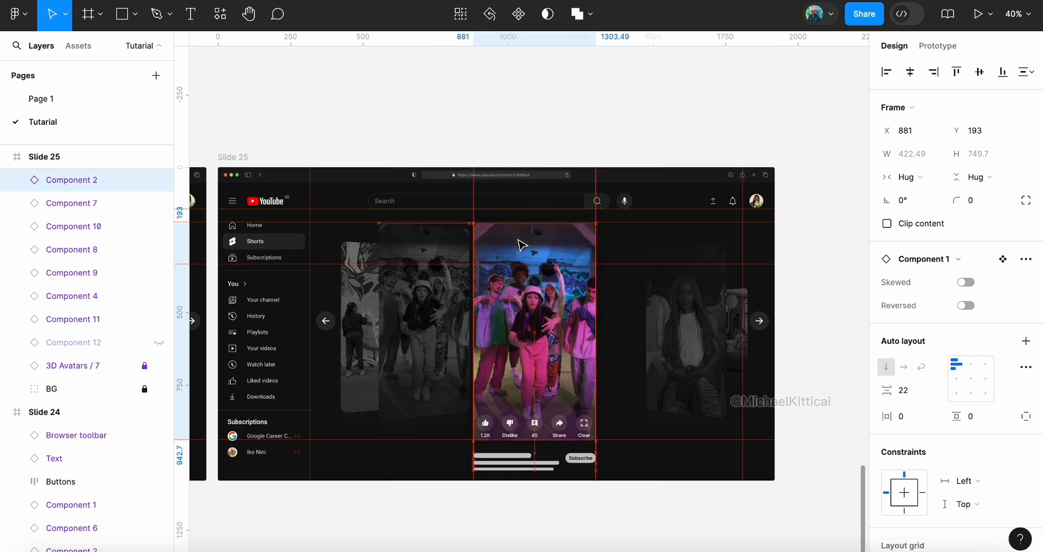
pyautogui.scroll(-2, 522, 244)
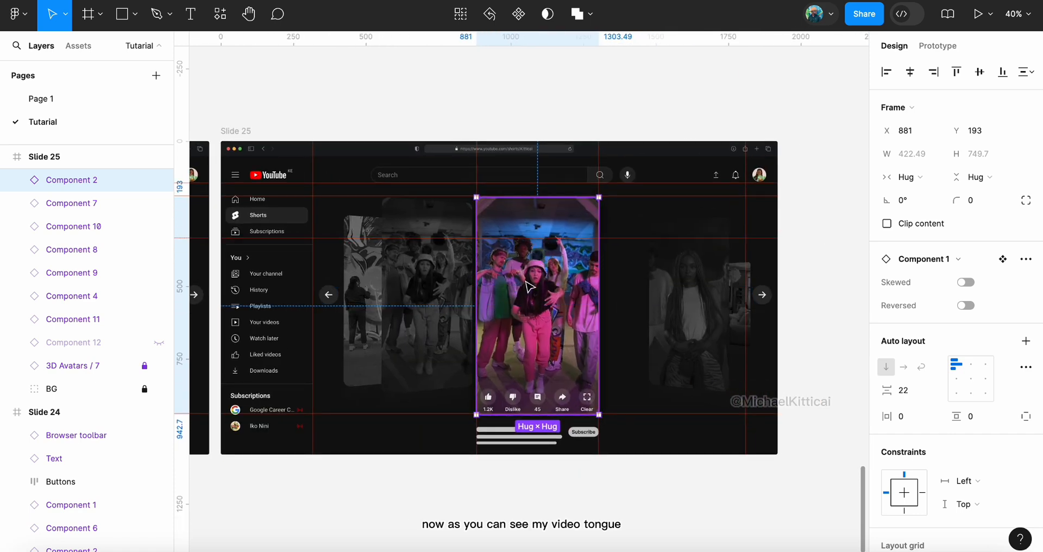
# Replace the video fill of Rectangle 7 inside Component 2 in Slide 25 with the 7017799-sd_540...fps.mp4 video from Downloads
pyautogui.doubleClick(524, 299)
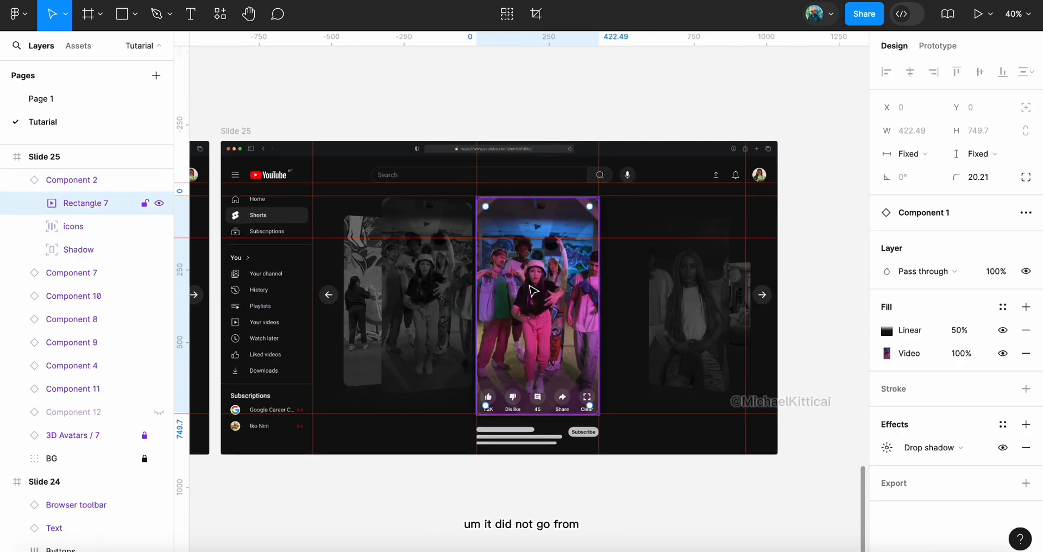
pyautogui.click(887, 354)
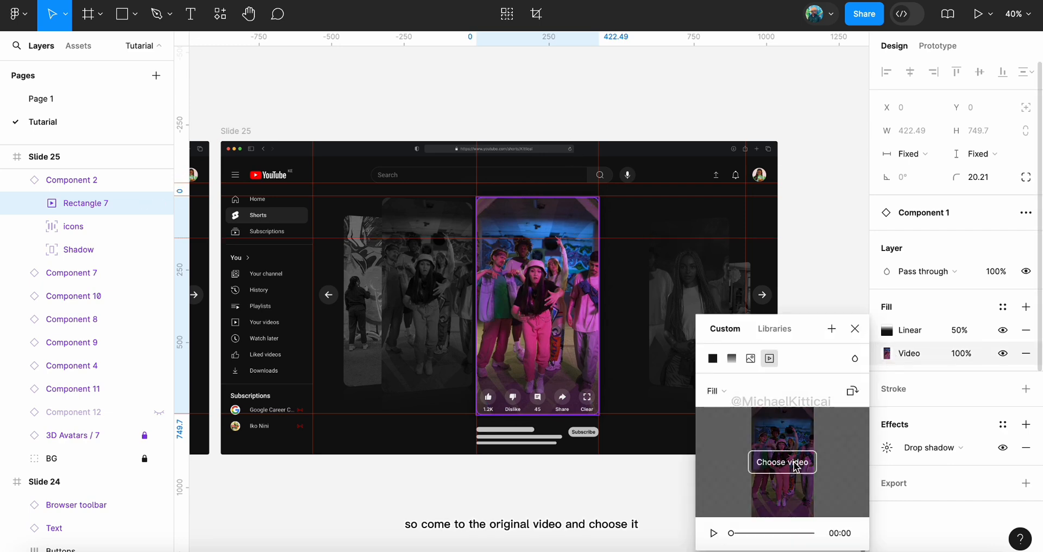
pyautogui.click(783, 461)
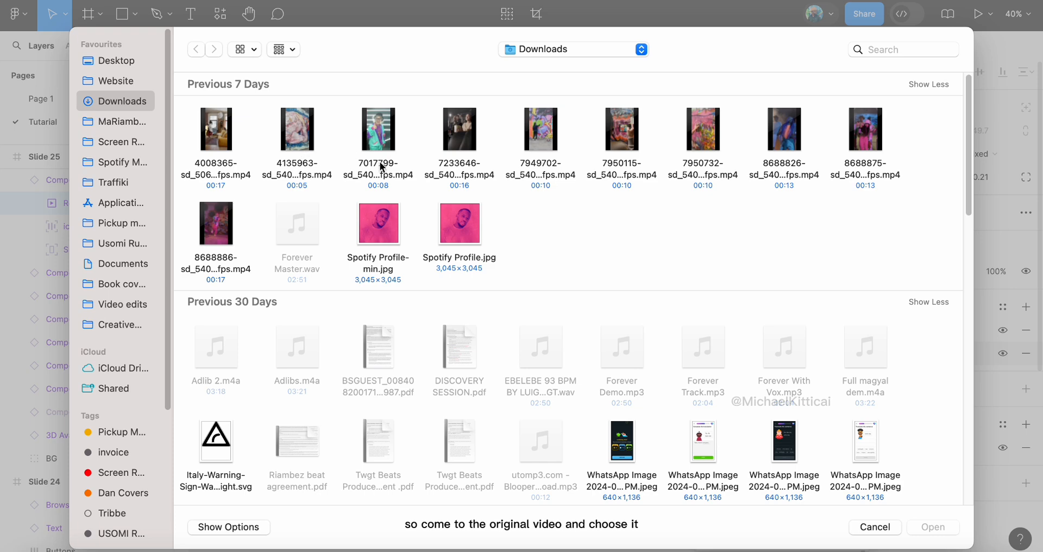
pyautogui.click(383, 167)
pyautogui.click(932, 527)
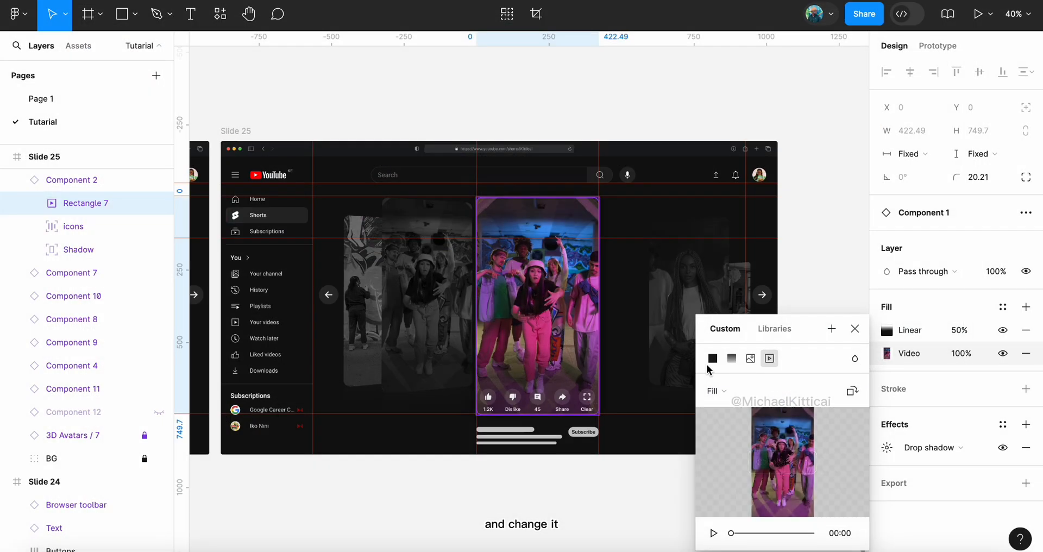
pyautogui.click(855, 329)
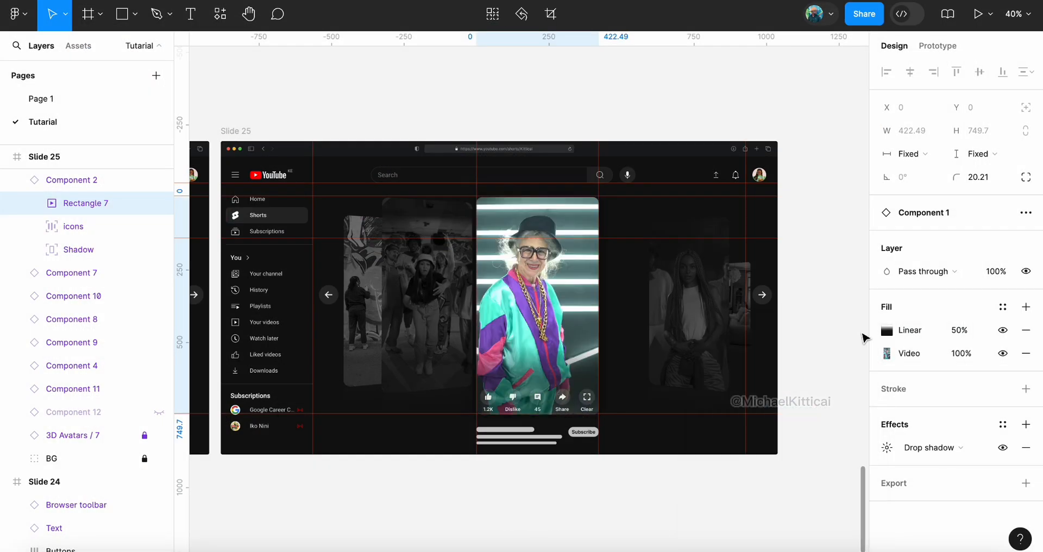
pyautogui.click(828, 188)
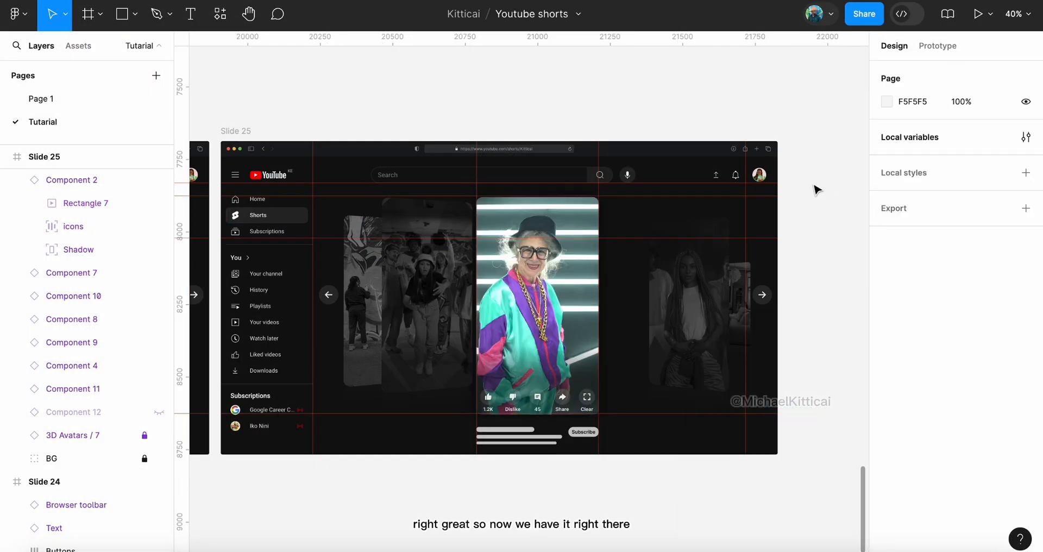
# Bring Component 2 to the front of the layer order in Slide 25 and collapse its nested layers
pyautogui.click(554, 324)
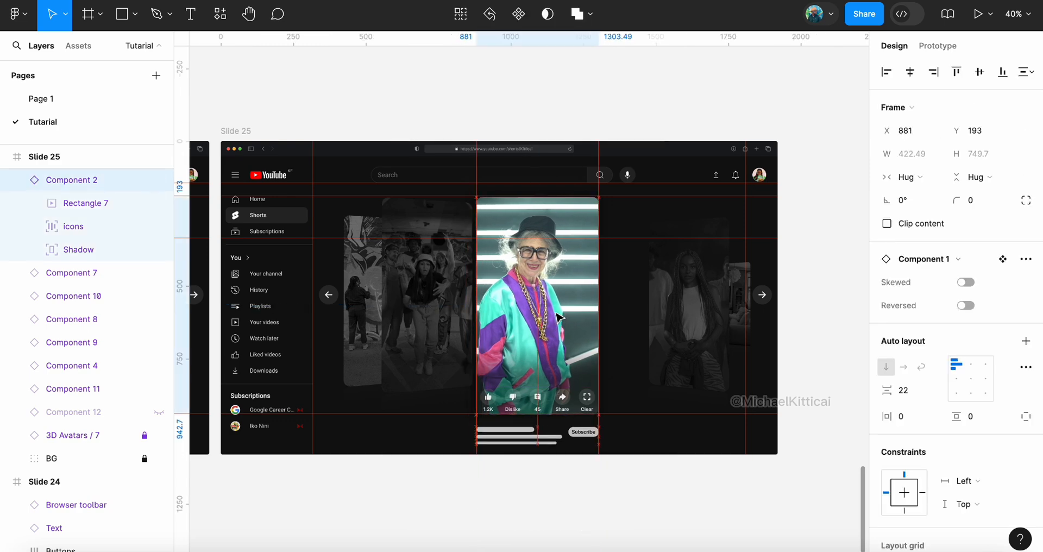
pyautogui.rightClick(546, 275)
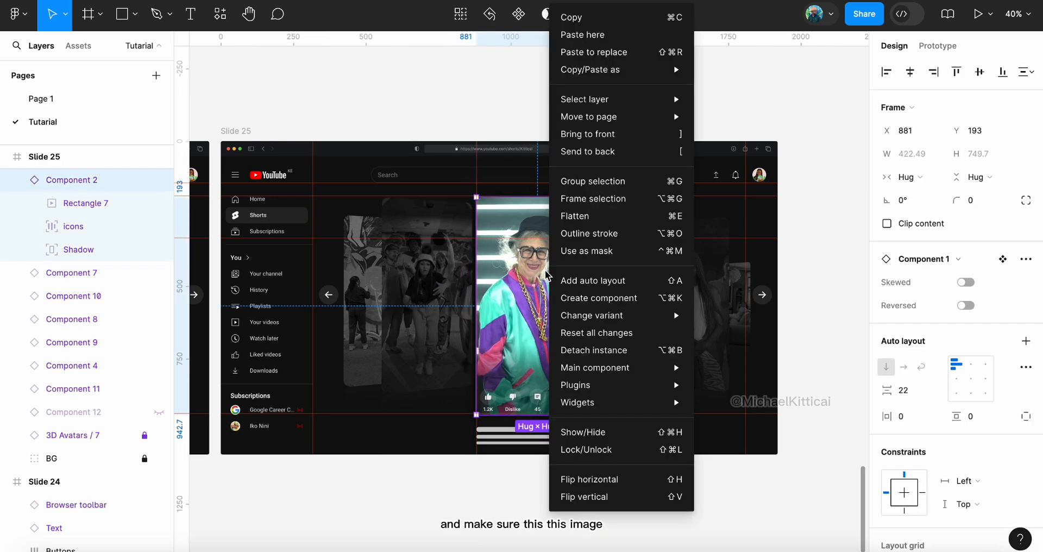
pyautogui.click(520, 258)
pyautogui.rightClick(521, 258)
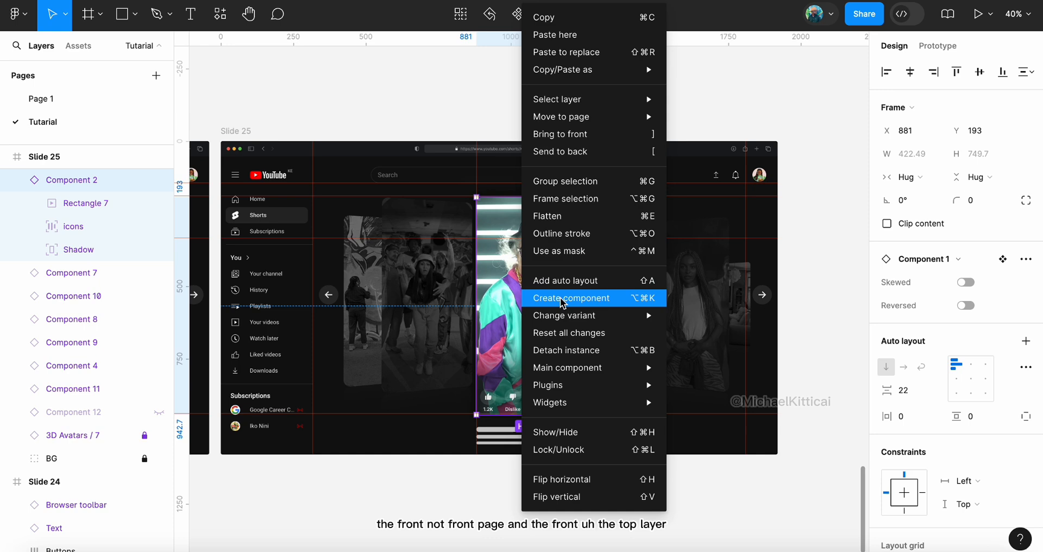
pyautogui.click(583, 140)
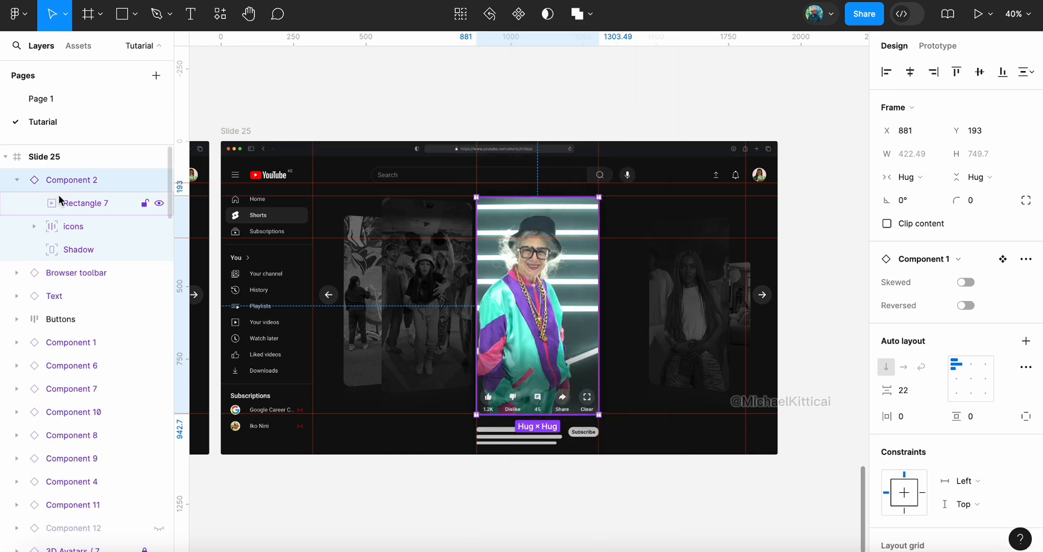
pyautogui.click(16, 180)
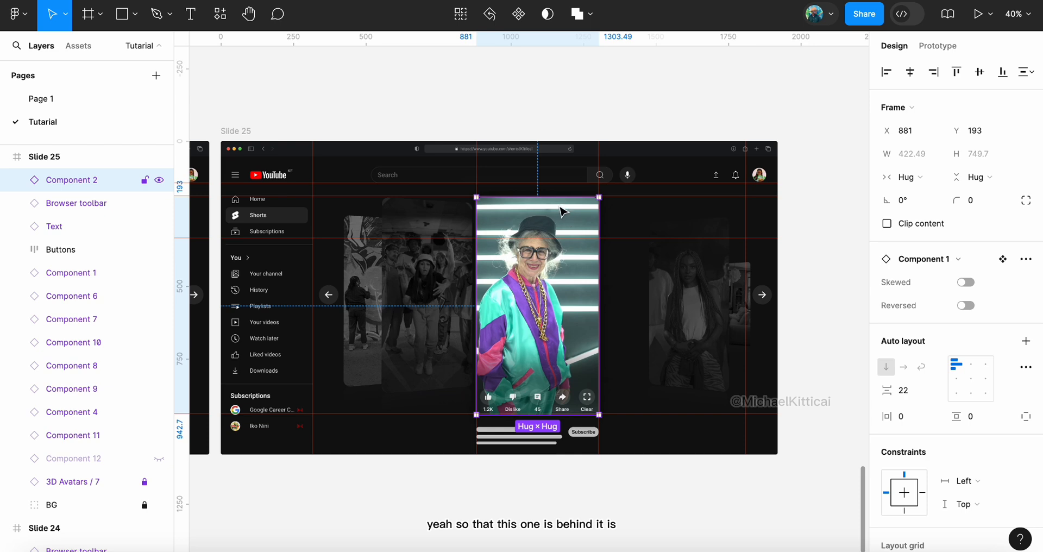
# Shift Component 2 to X 870 in Slide 25 and move Component 8 closer to it at X 1322, Y 261
pyautogui.moveTo(563, 210); pyautogui.dragTo(516, 215)
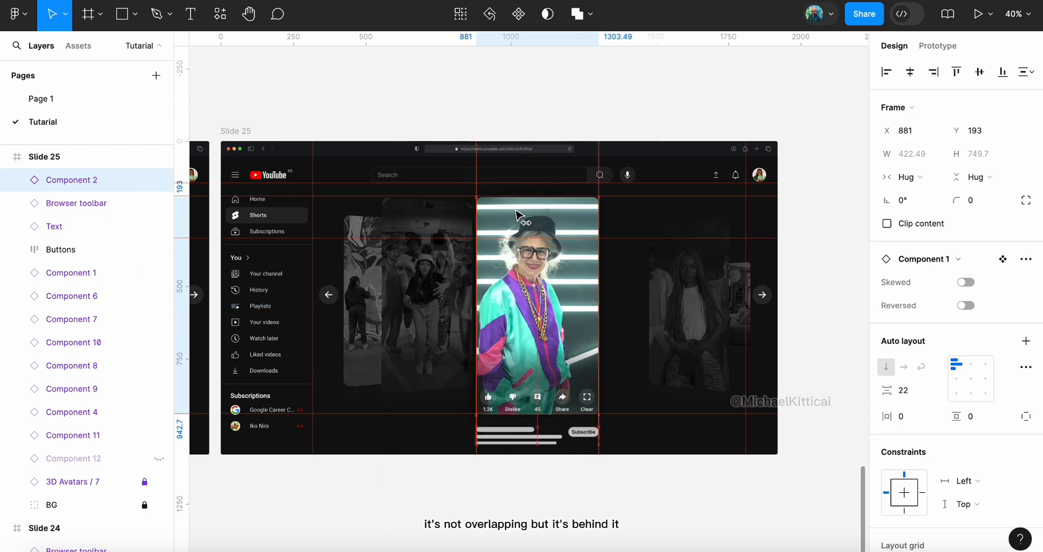
pyautogui.hotkey('shift', 'Left')
pyautogui.press('Left')
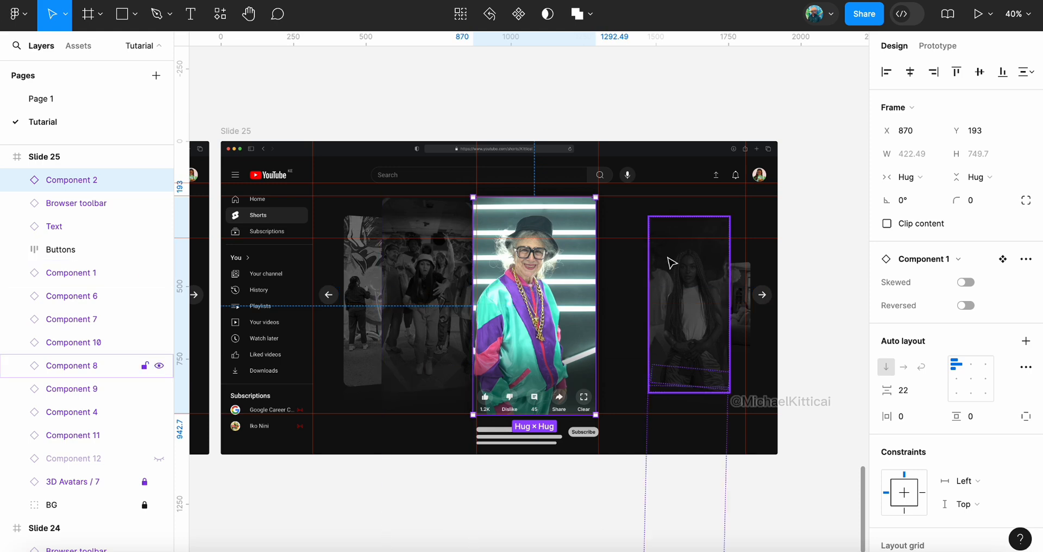
pyautogui.click(705, 279)
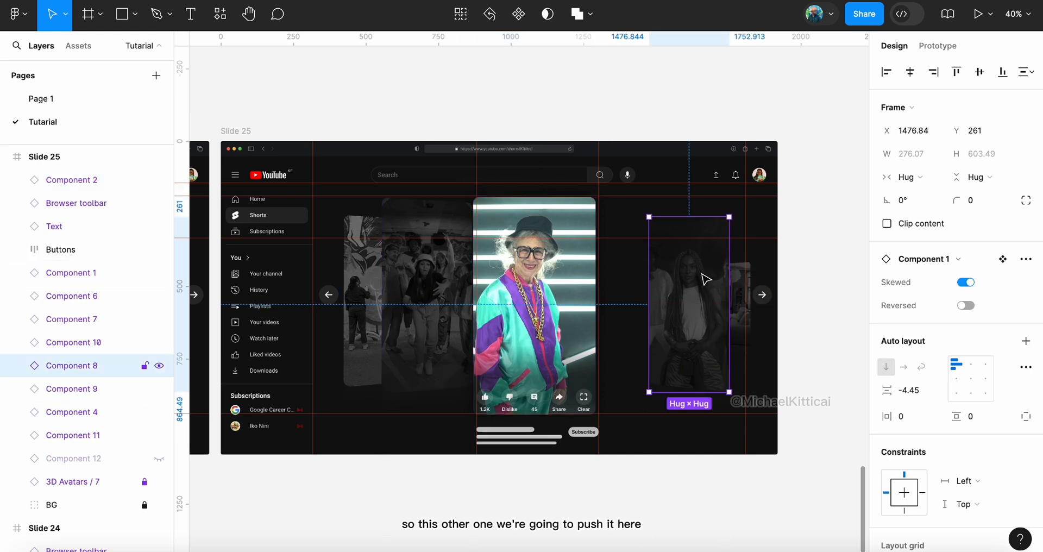
pyautogui.moveTo(705, 279); pyautogui.dragTo(657, 282)
# Scale Component 8 in Slide 25 to the height of Slide 24's Component 2, 678.8
pyautogui.scroll(-5, 658, 282)
pyautogui.hscroll(-5, 706, 296)
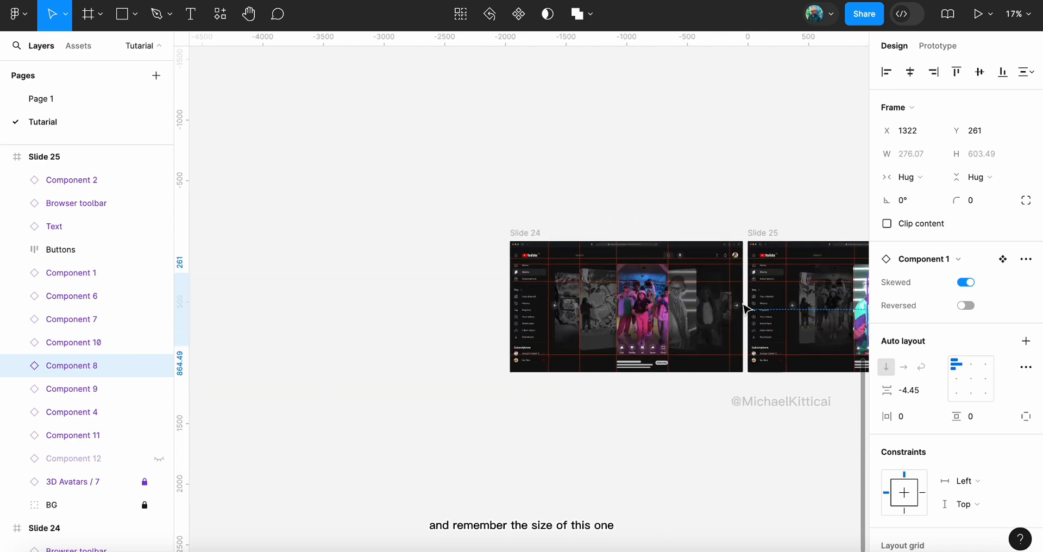
pyautogui.hscroll(3, 706, 293)
pyautogui.scroll(5, 620, 277)
pyautogui.click(604, 286)
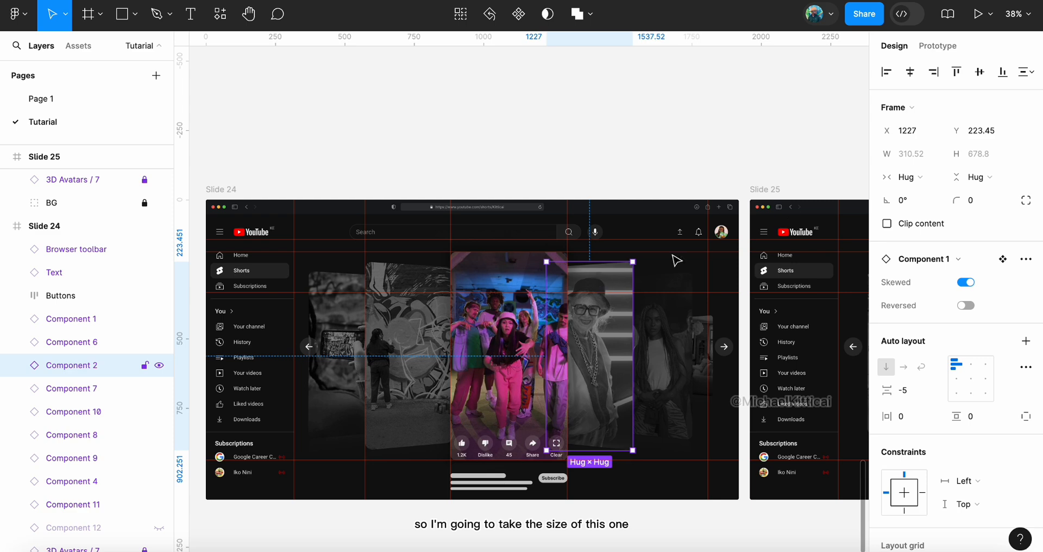
pyautogui.press('k')
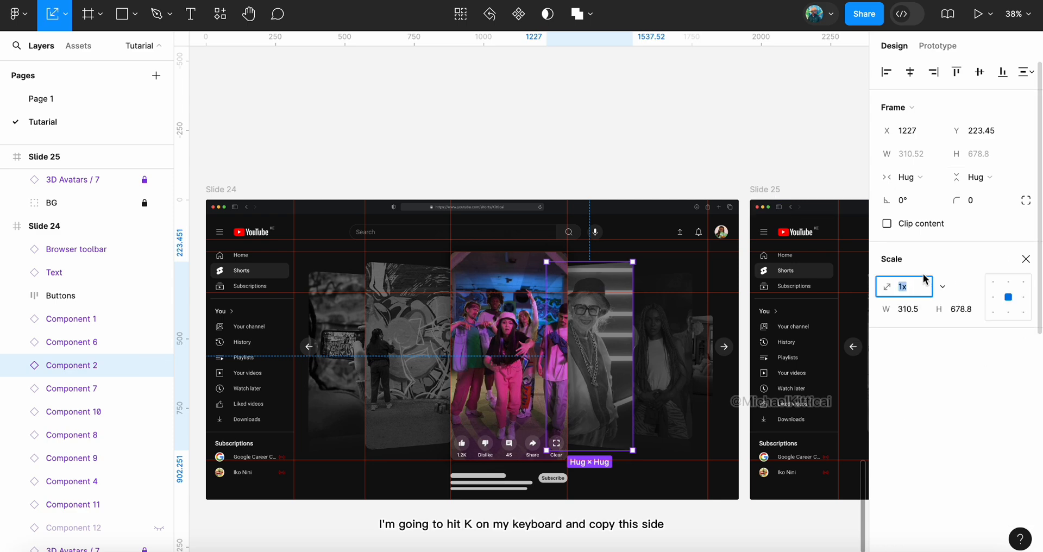
pyautogui.click(965, 316)
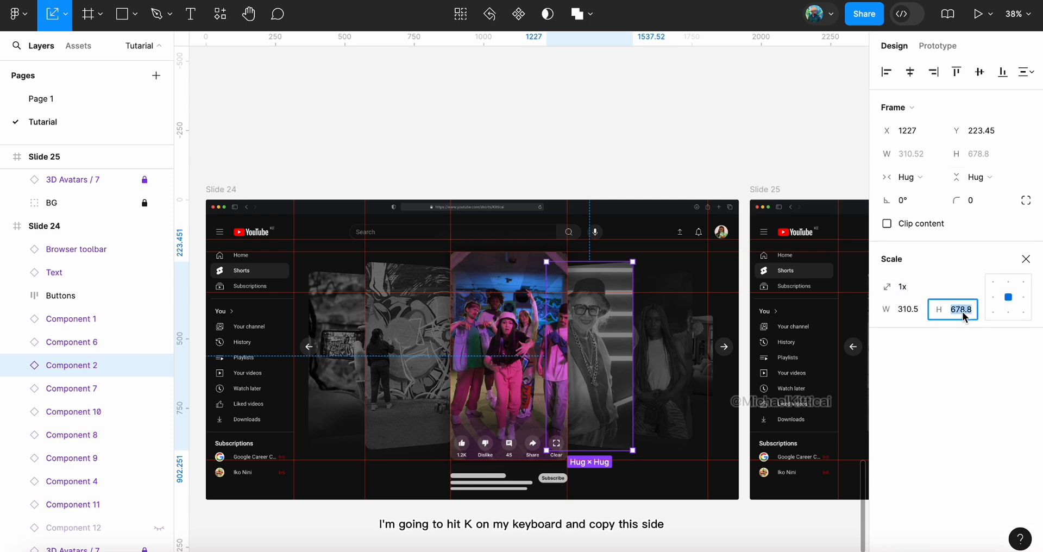
pyautogui.hscroll(10, 624, 332)
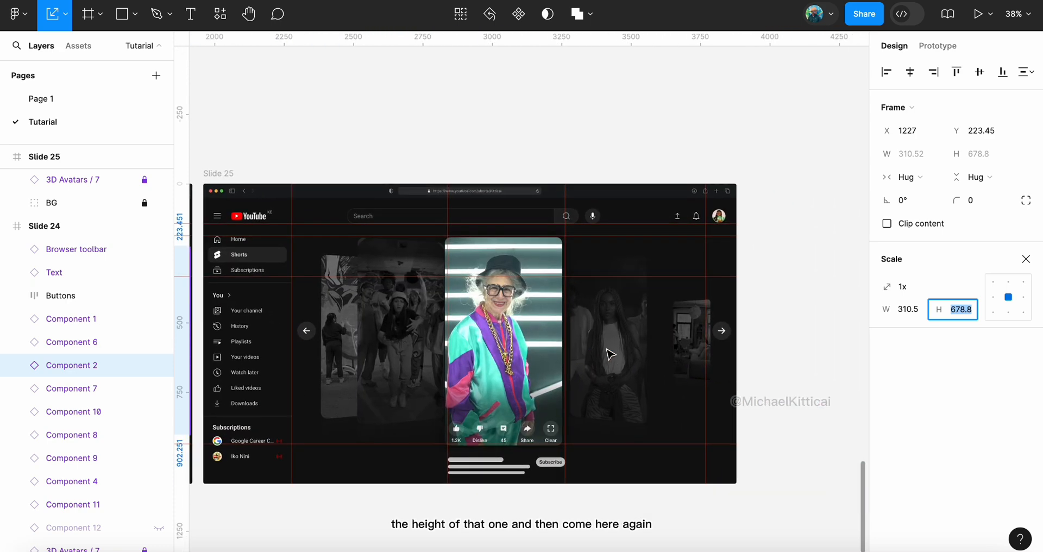
pyautogui.click(618, 294)
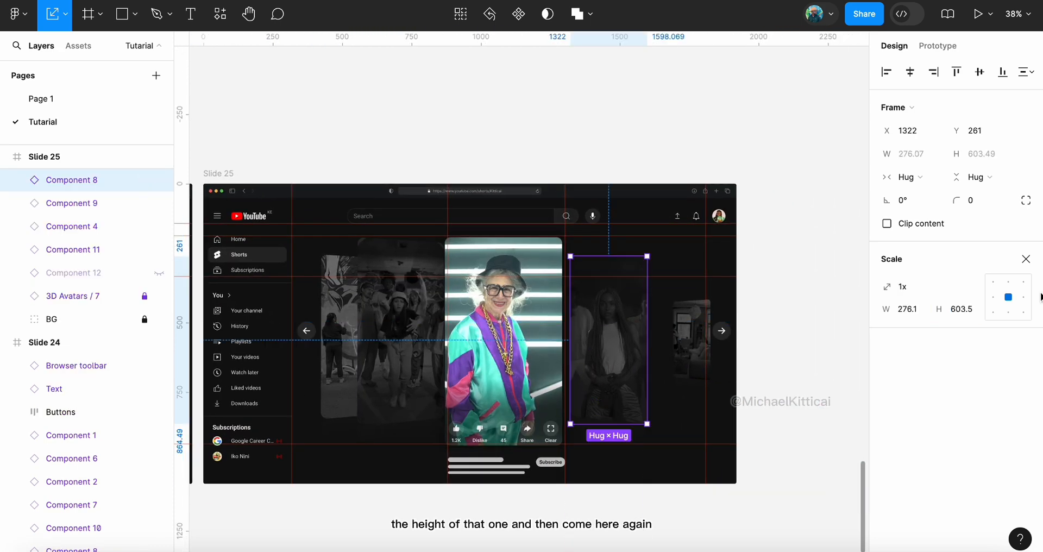
pyautogui.click(956, 319)
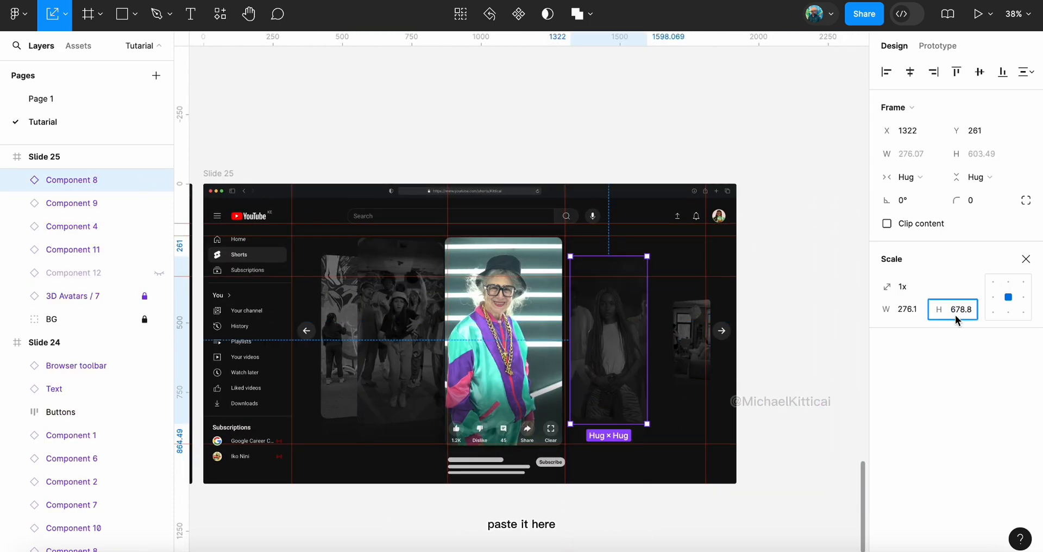
pyautogui.write('678.8')
pyautogui.press('Return')
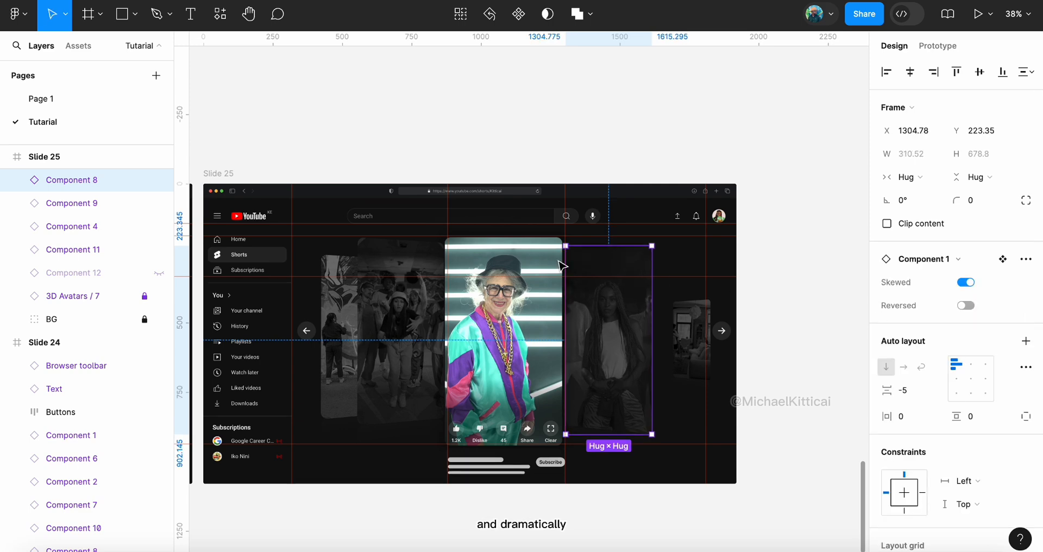
# Copy the X position of Slide 24's Component 2 to Component 8 in Slide 25, setting X to 1227
pyautogui.hscroll(-10, 562, 266)
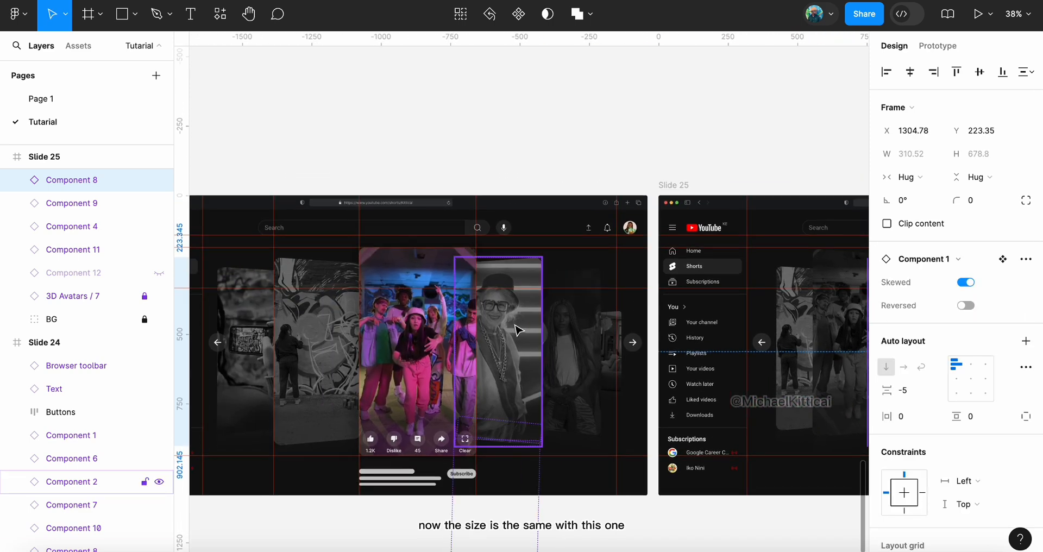
pyautogui.hscroll(10, 513, 334)
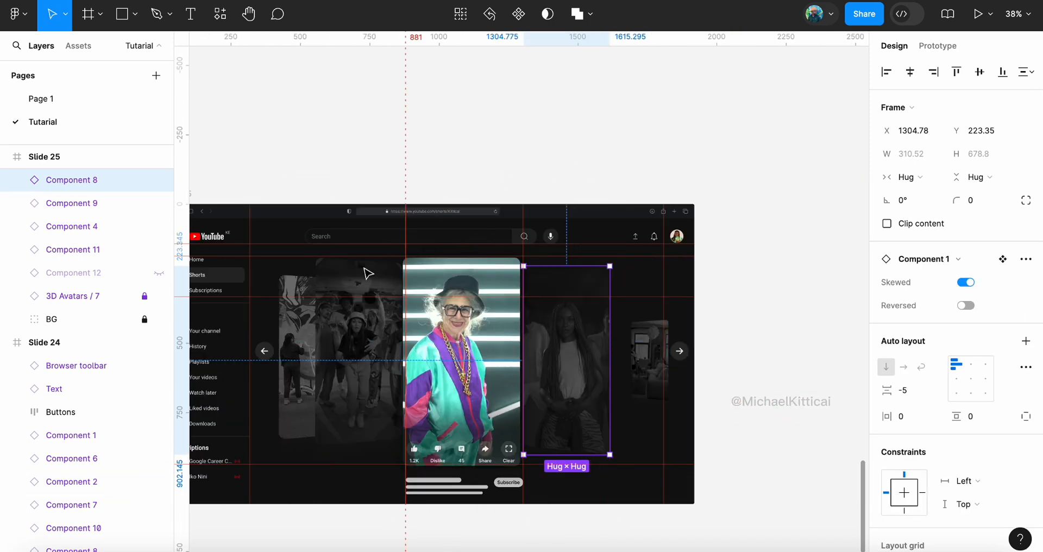
pyautogui.hscroll(-10, 364, 268)
pyautogui.click(554, 304)
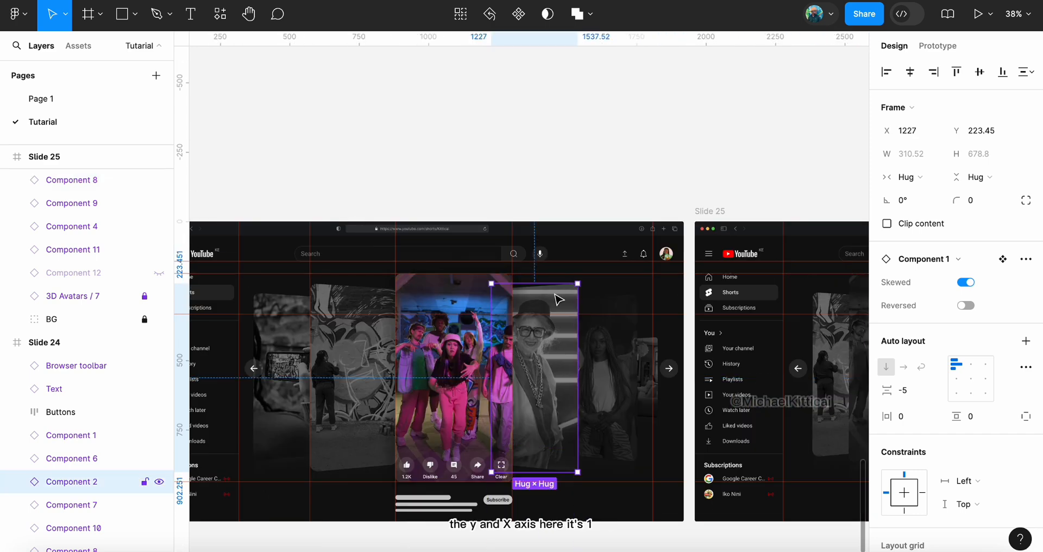
pyautogui.click(906, 133)
pyautogui.hotkey('ctrl', 'c')
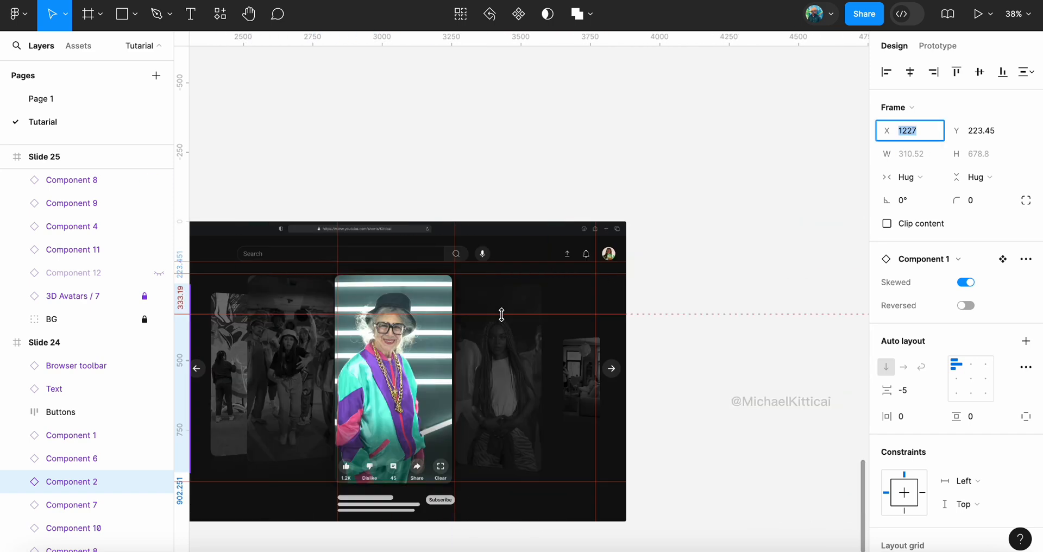
pyautogui.click(522, 306)
pyautogui.click(911, 133)
pyautogui.hotkey('ctrl', 'v')
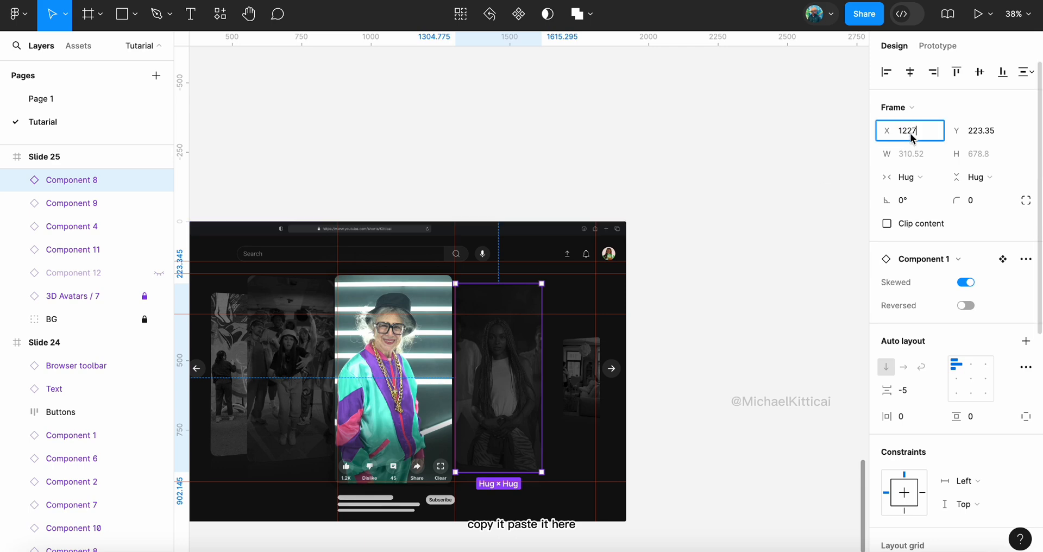
pyautogui.press('Return')
# Match Component 8's Y position in Slide 25 to Slide 24's Component 2 by setting Y to 223.45, and compare both cards
pyautogui.hscroll(-10, 504, 330)
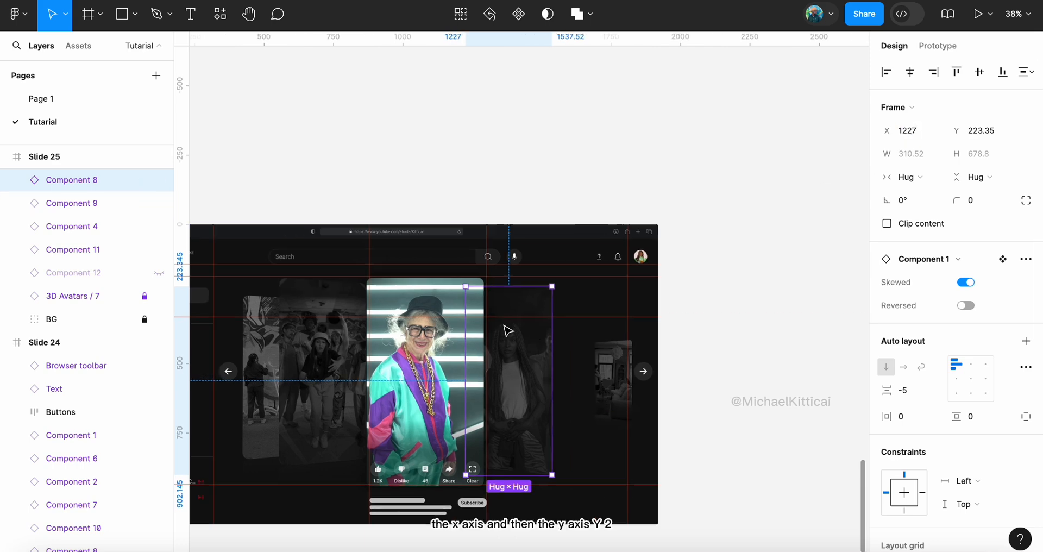
pyautogui.click(536, 361)
pyautogui.click(976, 132)
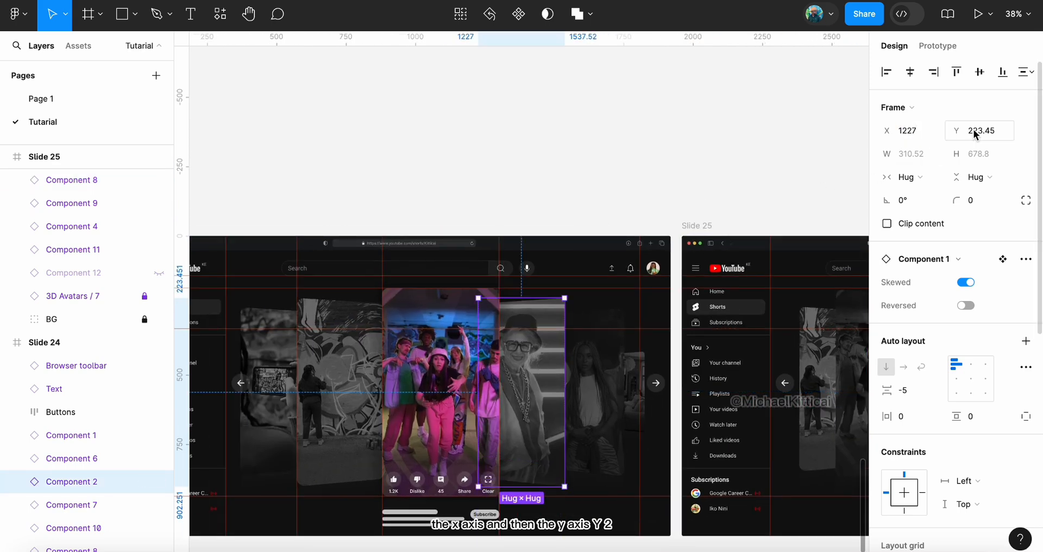
pyautogui.hscroll(10, 710, 329)
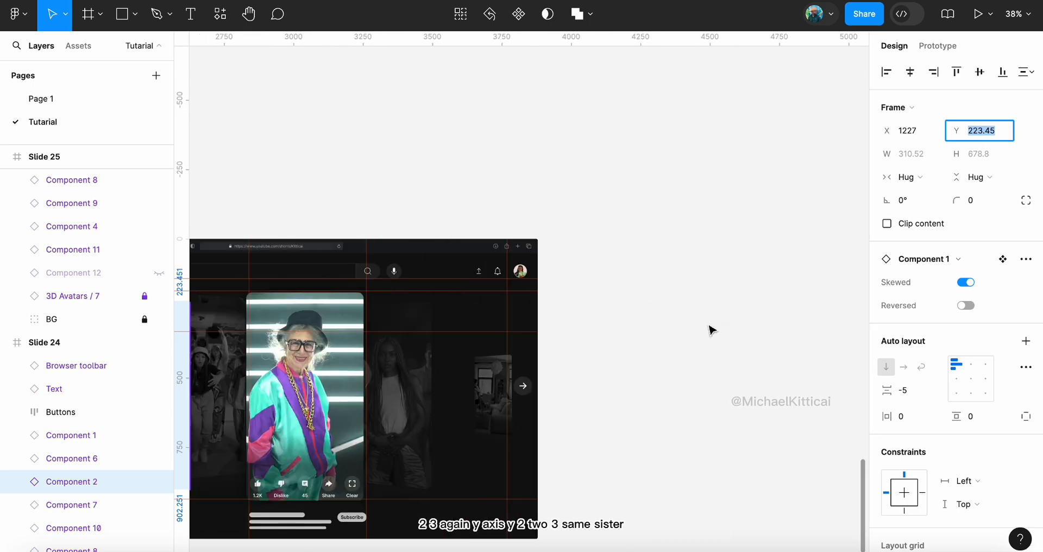
pyautogui.click(419, 405)
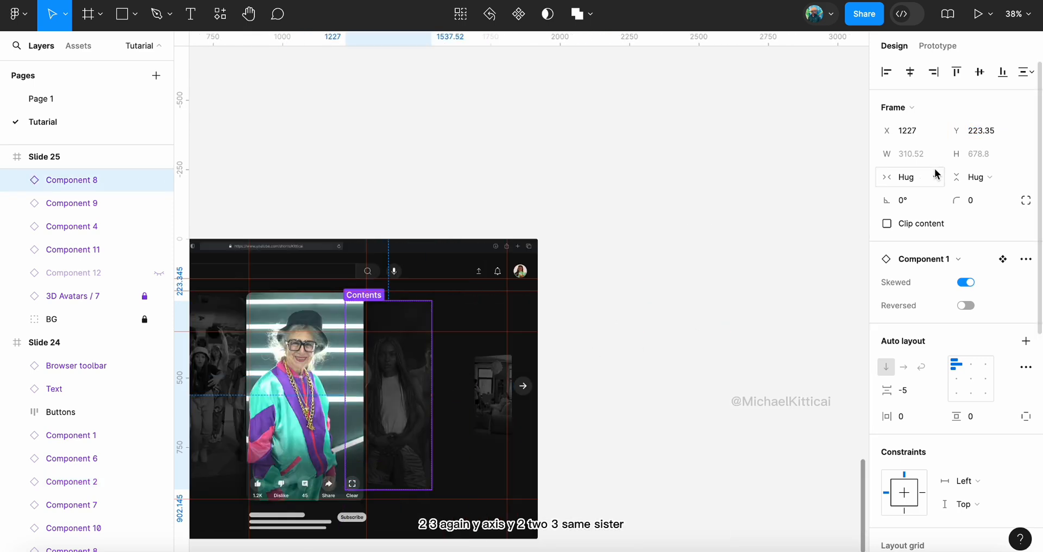
pyautogui.click(991, 135)
pyautogui.write('223.45')
pyautogui.press('Return')
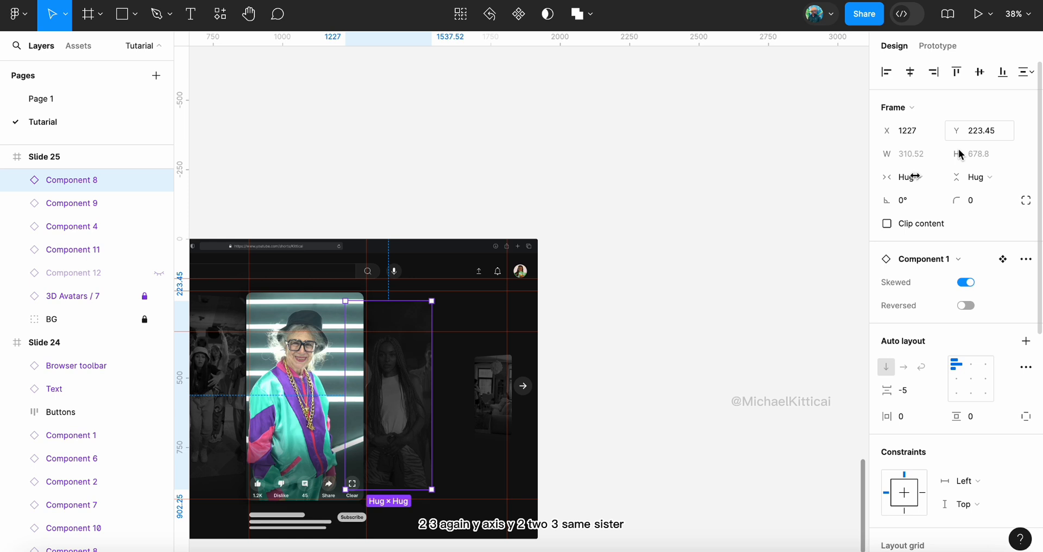
pyautogui.hscroll(-3, 601, 328)
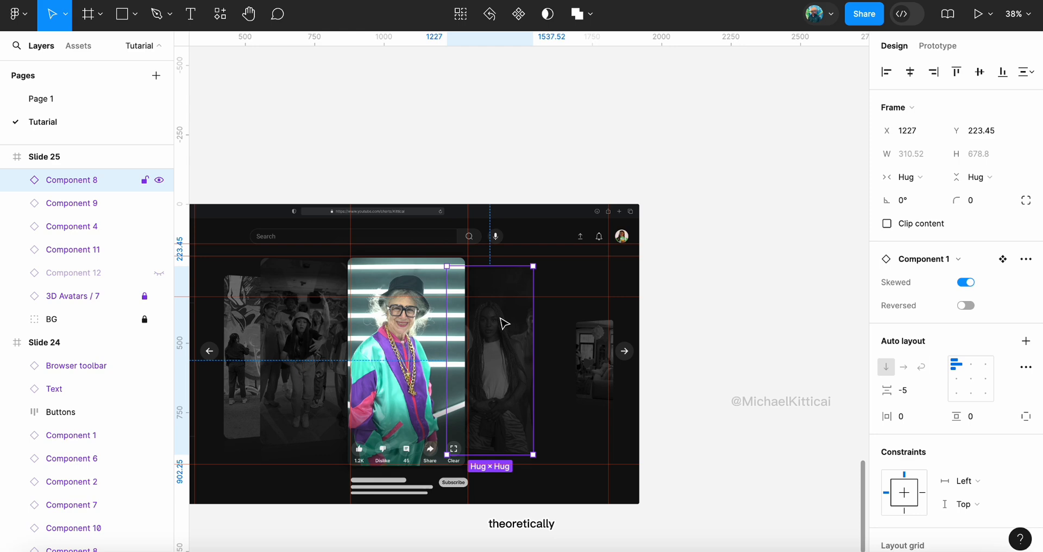
pyautogui.hscroll(-10, 489, 315)
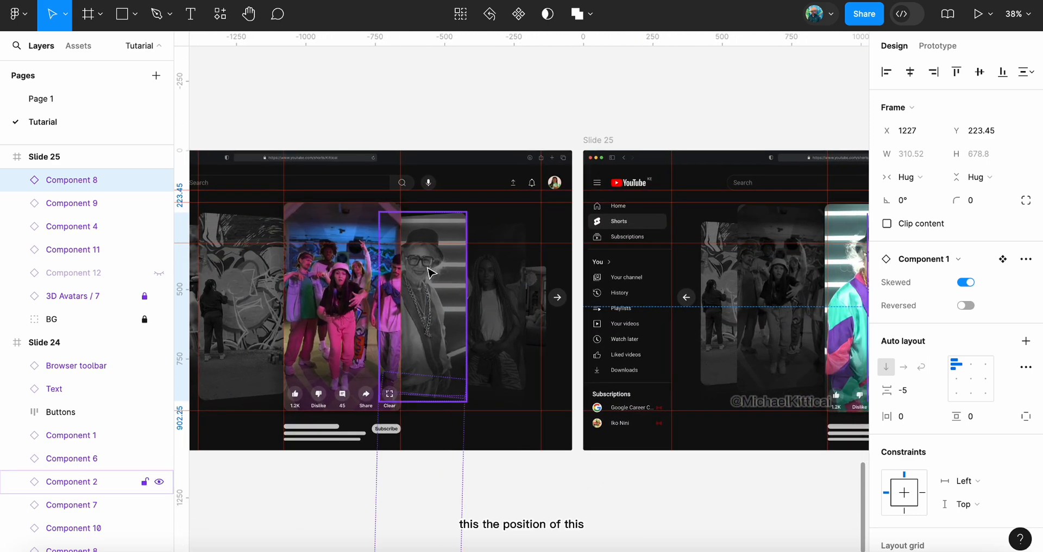
pyautogui.hscroll(15, 428, 279)
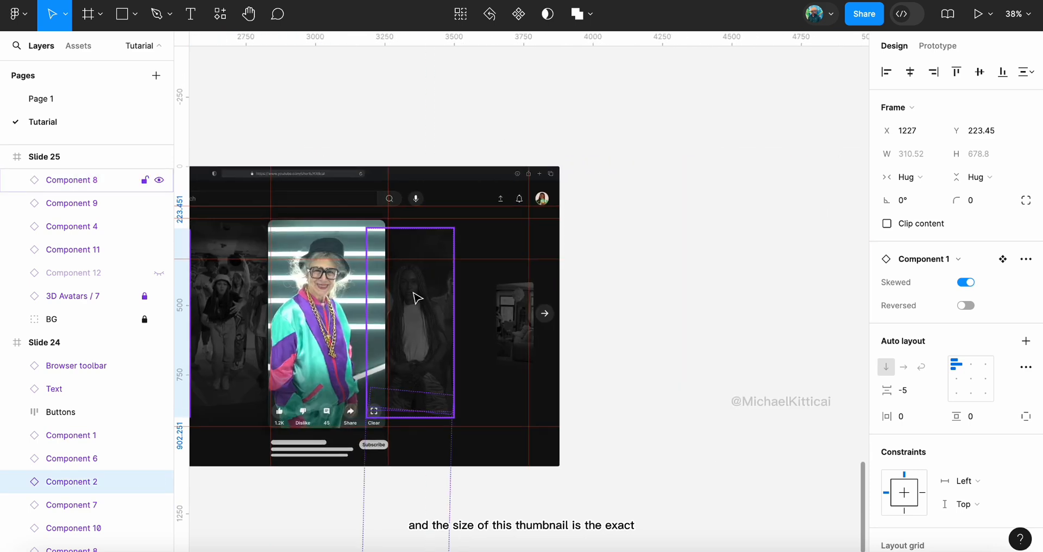
# Lighten Component 8's video in Slide 25 by setting its uppermost black overlay fill to 8% opacity
pyautogui.click(417, 297)
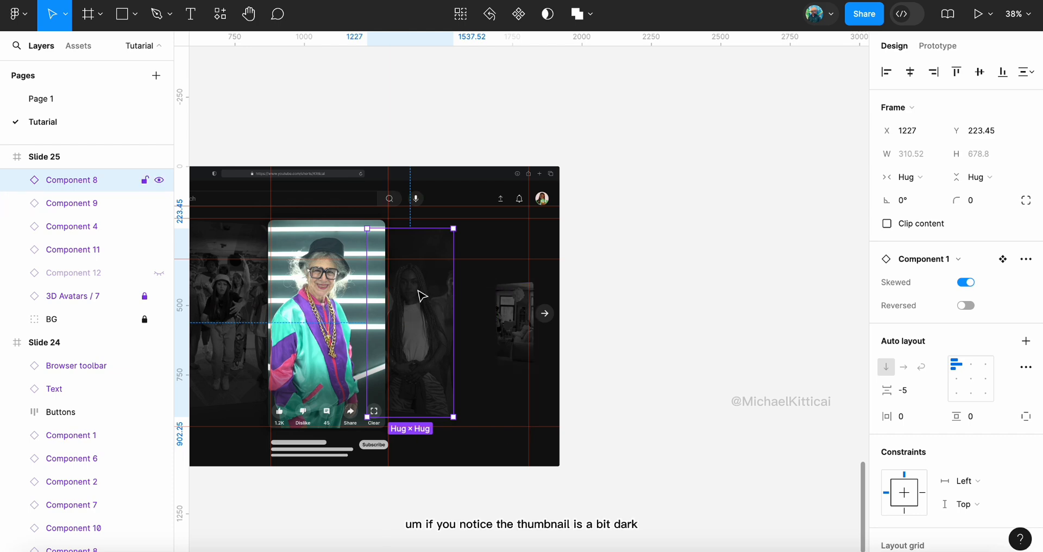
pyautogui.scroll(5, 422, 295)
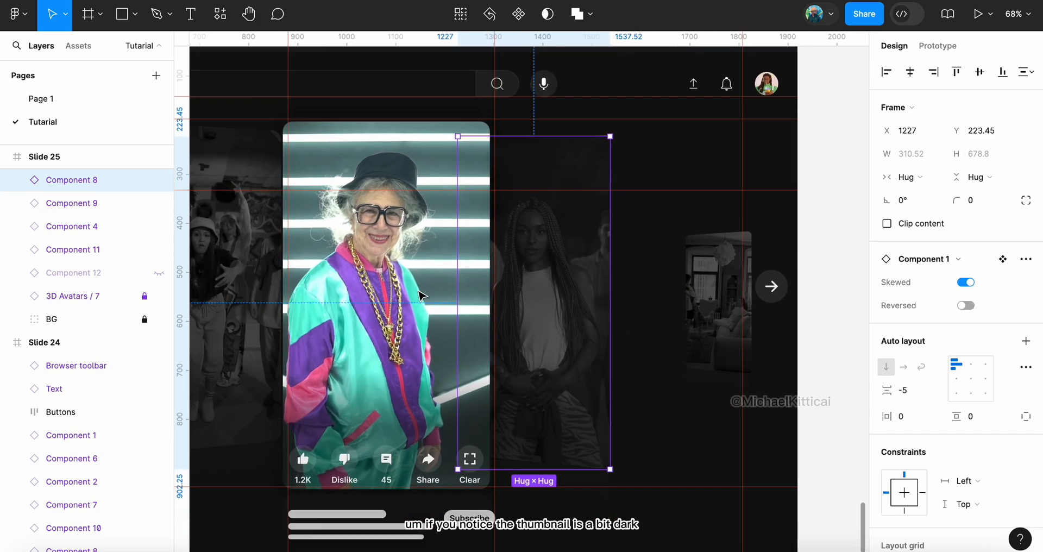
pyautogui.scroll(-10, 422, 295)
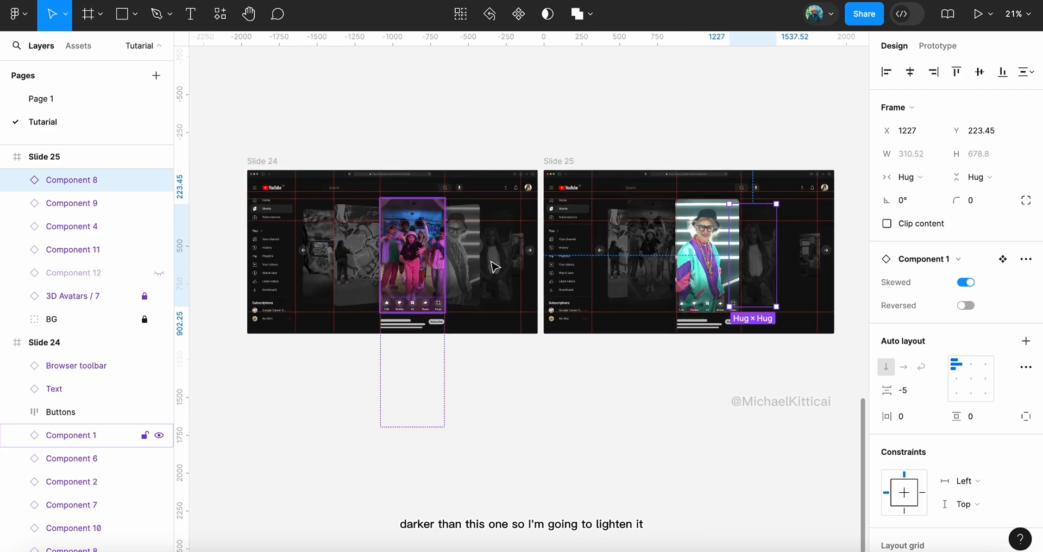
pyautogui.scroll(3, 460, 234)
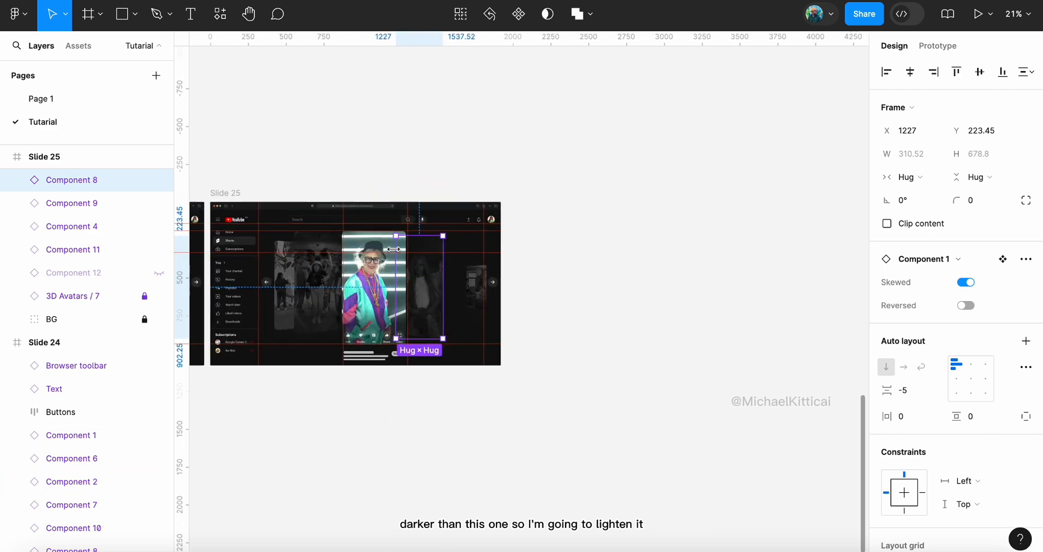
pyautogui.scroll(3, 399, 264)
pyautogui.doubleClick(463, 271)
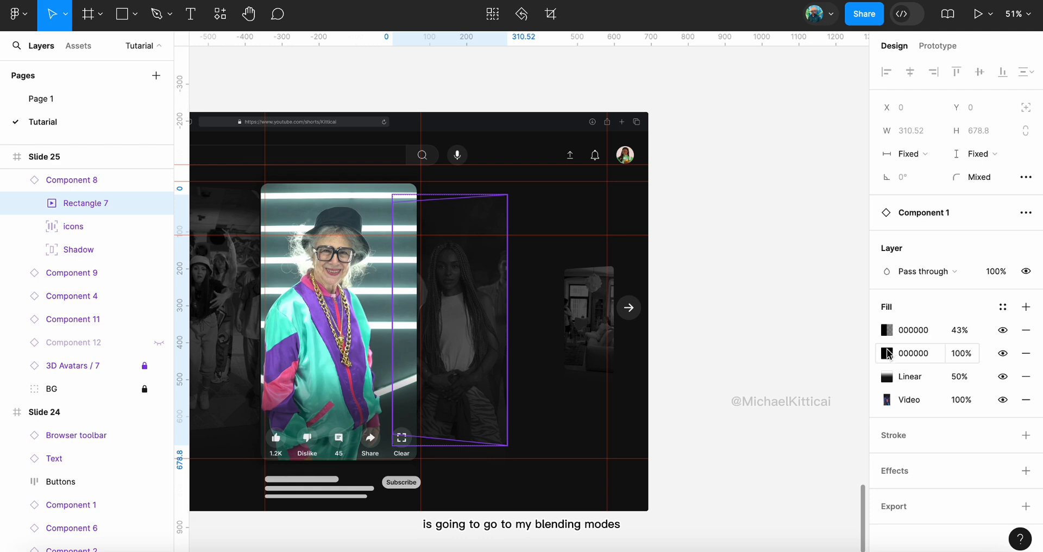
pyautogui.click(919, 333)
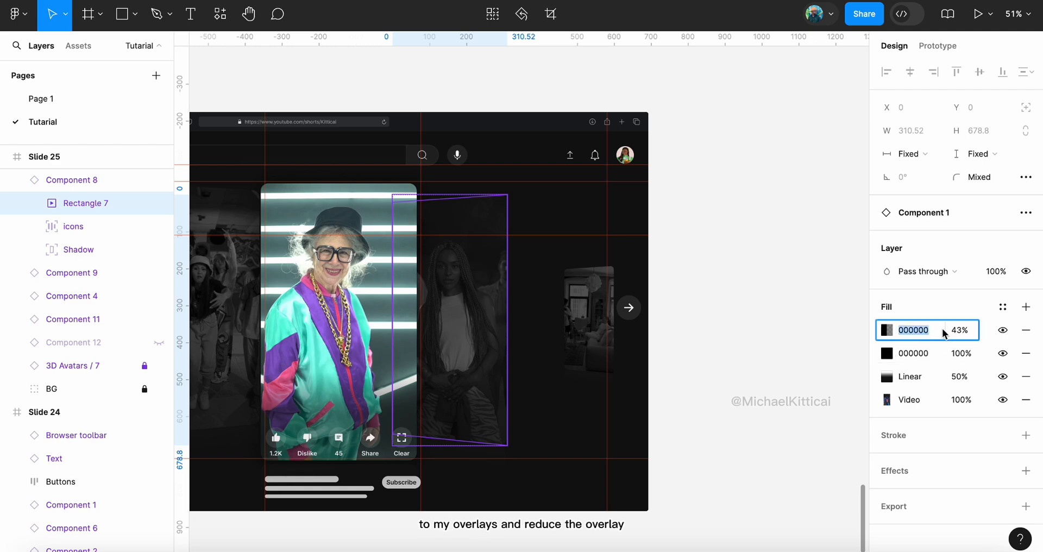
pyautogui.moveTo(948, 331); pyautogui.dragTo(881, 342)
# Set the uppermost black overlay fill on Component 1's video in Slide 25 to 8% opacity
pyautogui.hscroll(-5, 634, 281)
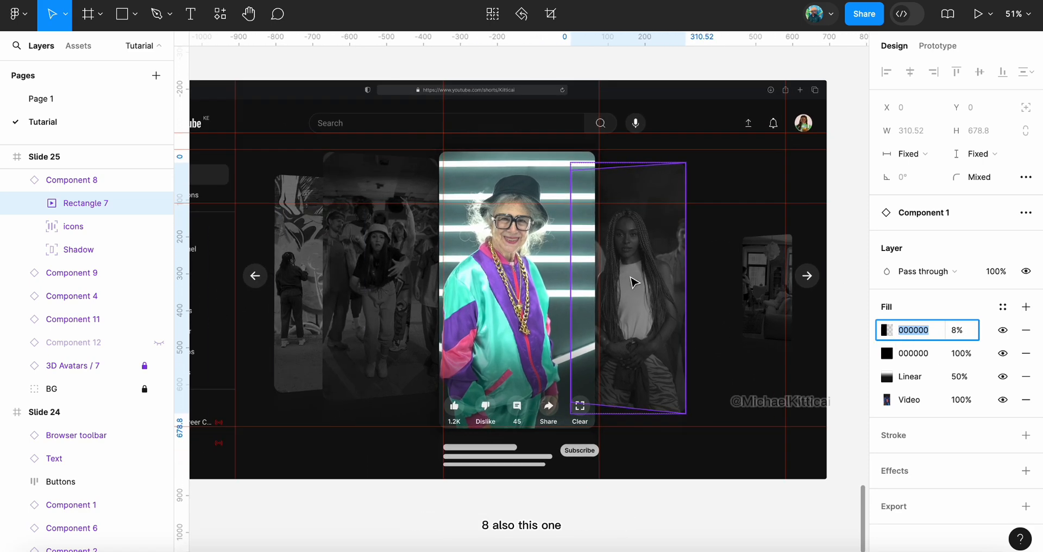
pyautogui.click(396, 251)
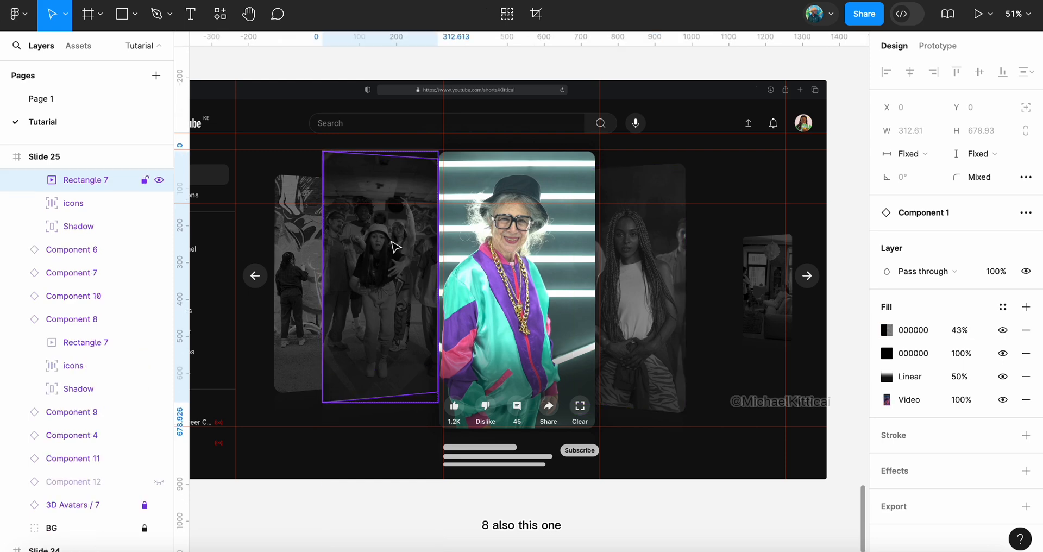
pyautogui.click(955, 330)
pyautogui.write('8')
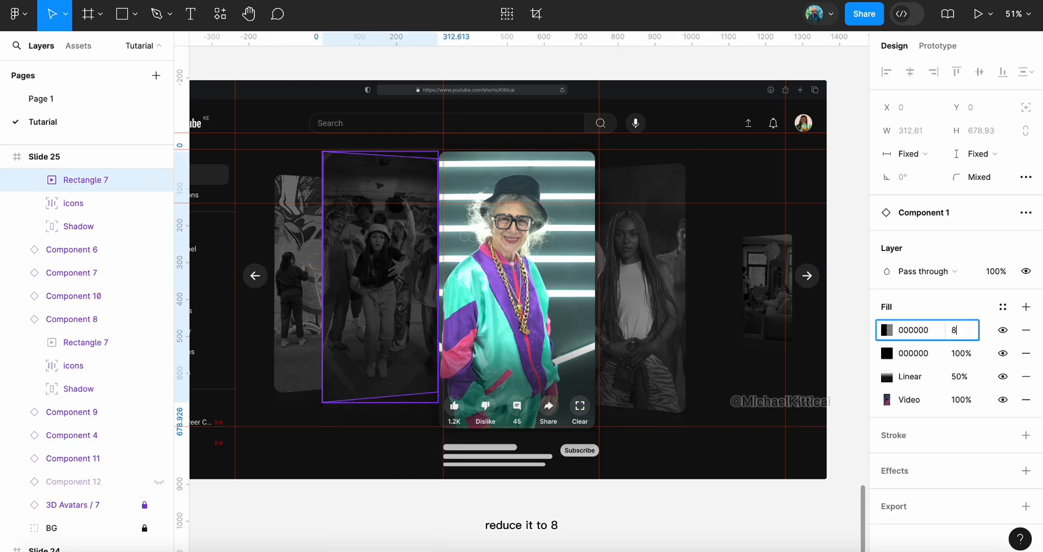
pyautogui.press('Return')
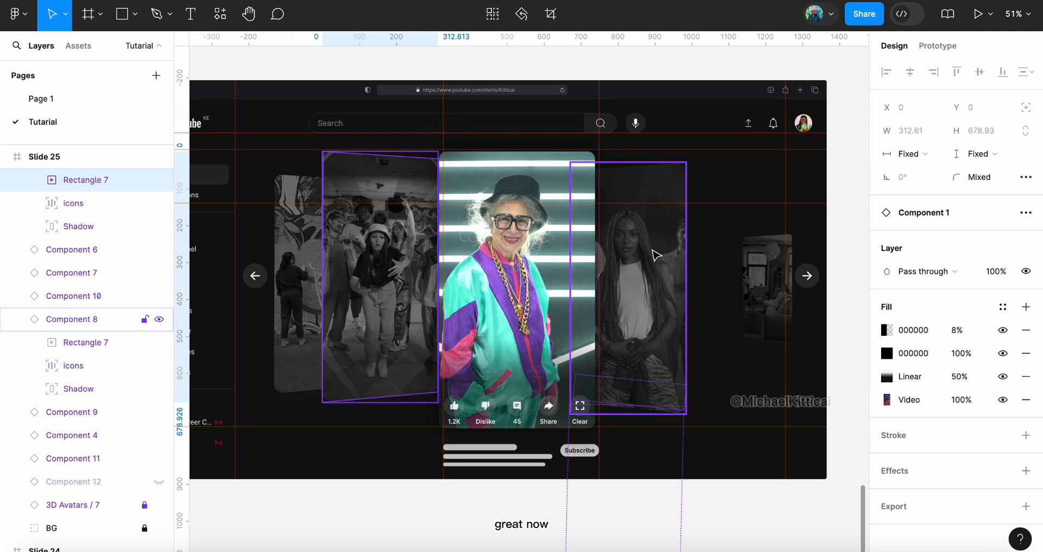
# Adjust the uppermost black overlay fill on Component 1's video in Slide 25 to 18% opacity
pyautogui.scroll(-1, 656, 255)
pyautogui.hscroll(-1, 656, 256)
pyautogui.hscroll(-1, 656, 255)
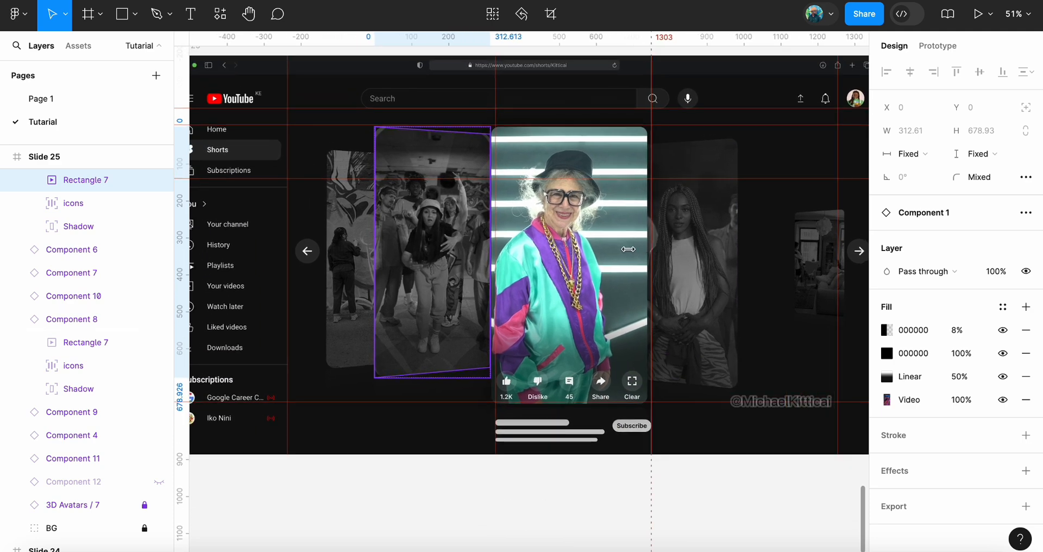
pyautogui.click(415, 490)
pyautogui.scroll(-2, 415, 490)
pyautogui.scroll(-1, 415, 490)
pyautogui.scroll(3, 415, 490)
pyautogui.scroll(1, 415, 490)
pyautogui.hscroll(1, 415, 490)
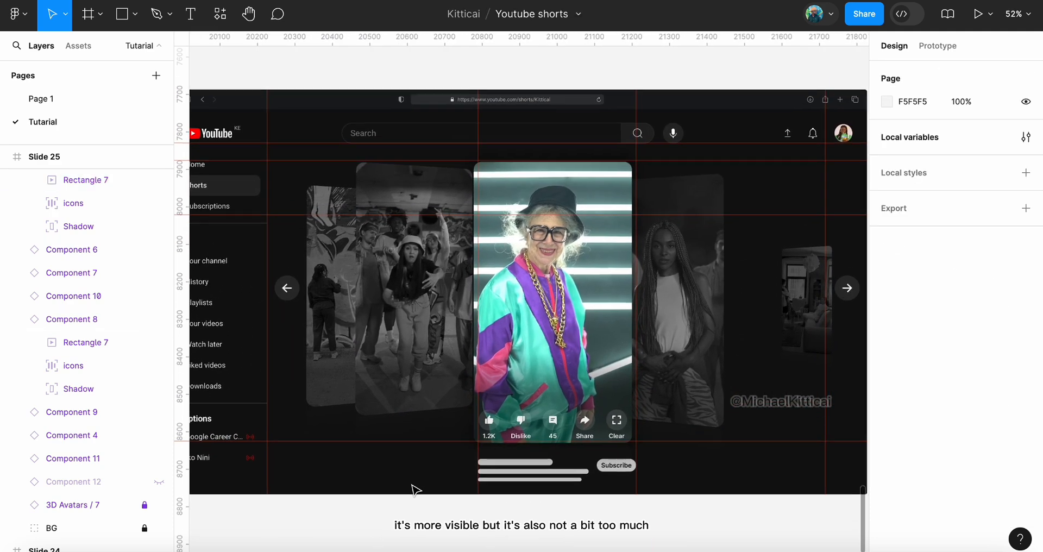
pyautogui.click(407, 255)
pyautogui.click(408, 255)
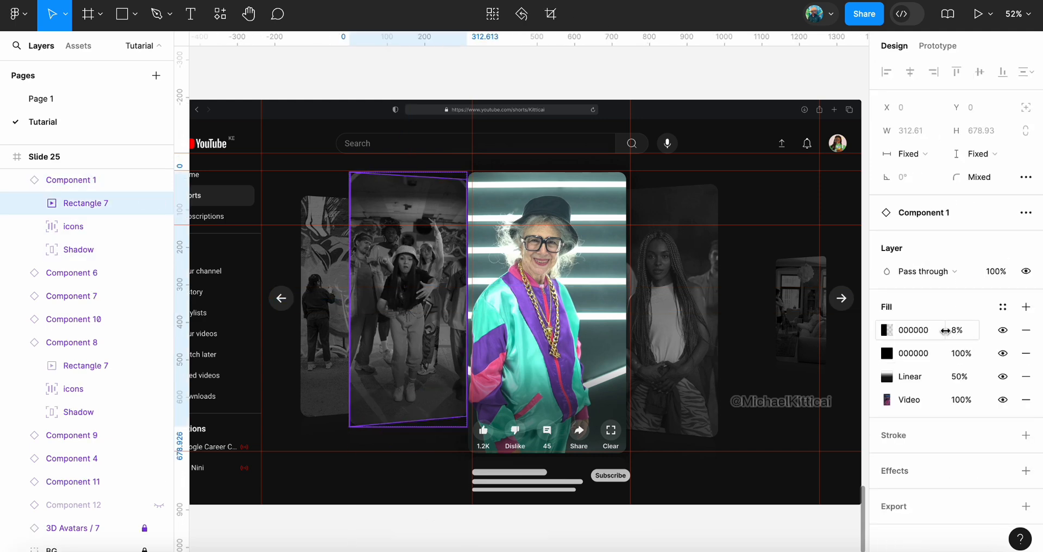
pyautogui.moveTo(945, 330); pyautogui.dragTo(963, 331)
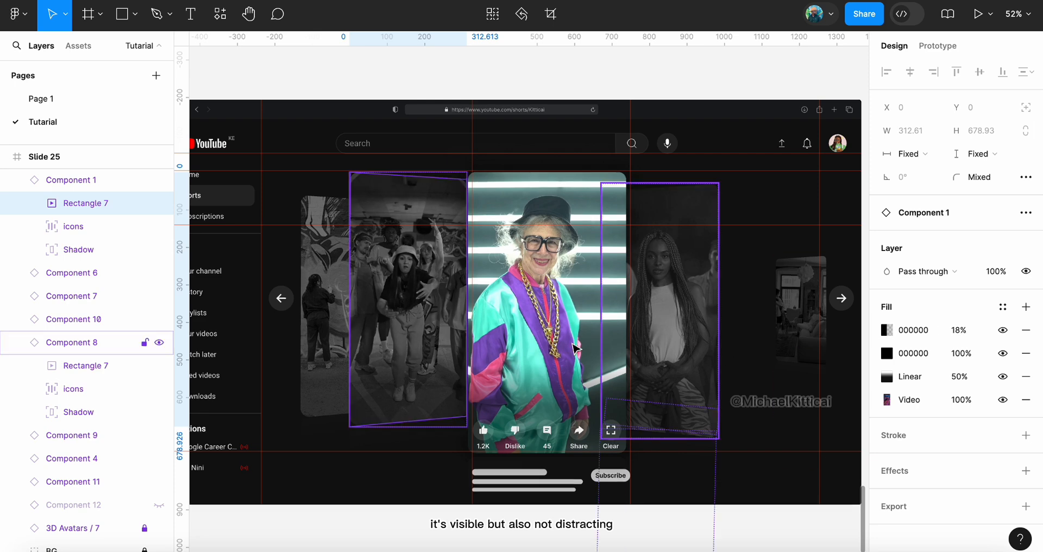
# Move Component 9 in Slide 25 closer to Component 8, to X 1548, keeping Y at 416.34
pyautogui.hscroll(5, 576, 348)
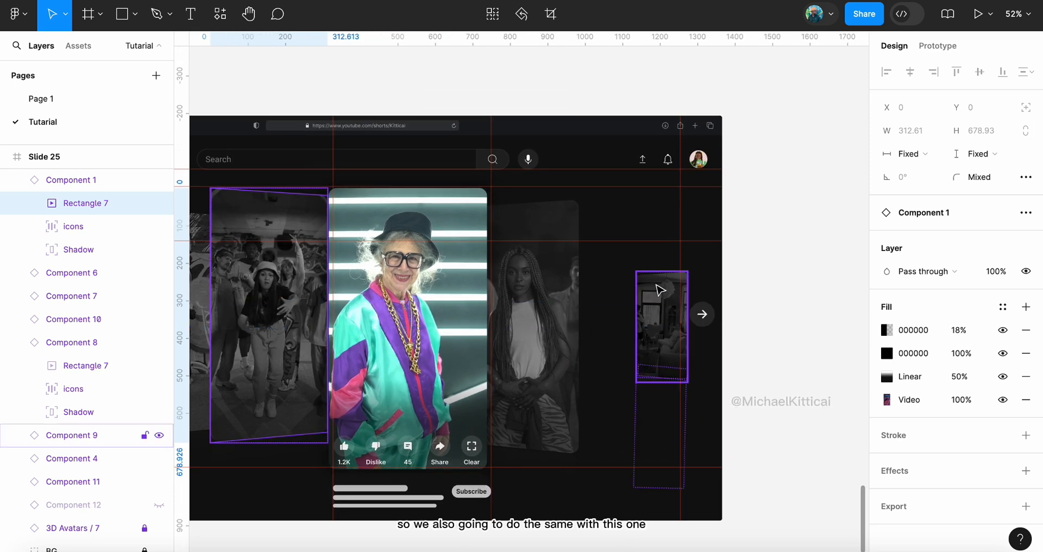
pyautogui.click(660, 289)
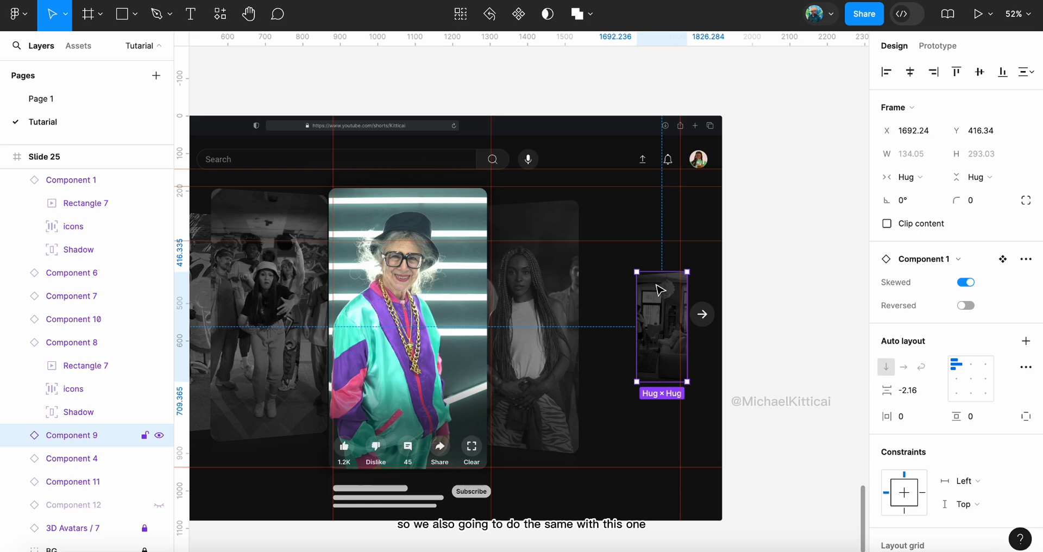
pyautogui.moveTo(660, 290); pyautogui.dragTo(605, 294)
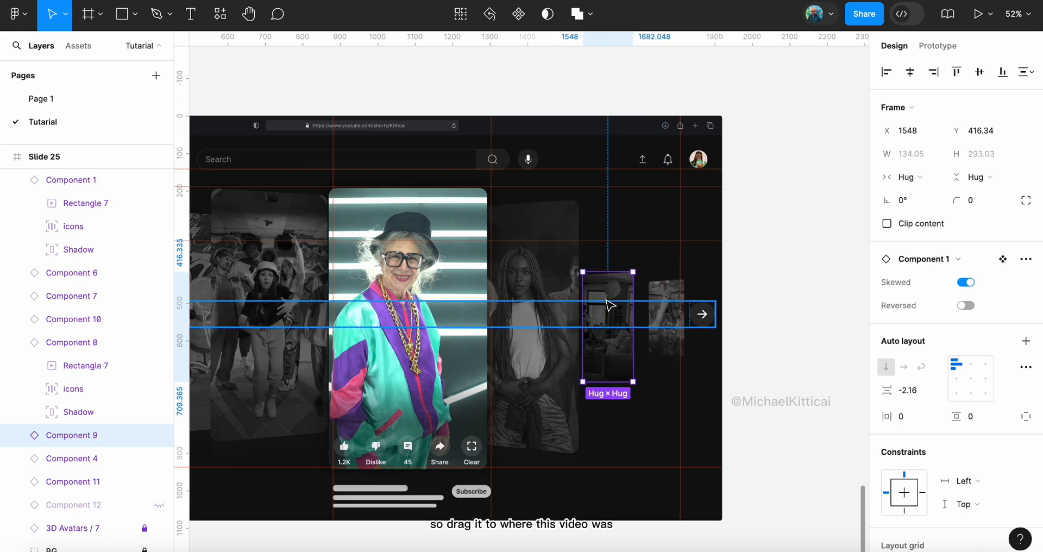
# Copy the height of Slide 24's Component 8, 603.5, from its Scale settings
pyautogui.hscroll(-11, 614, 289)
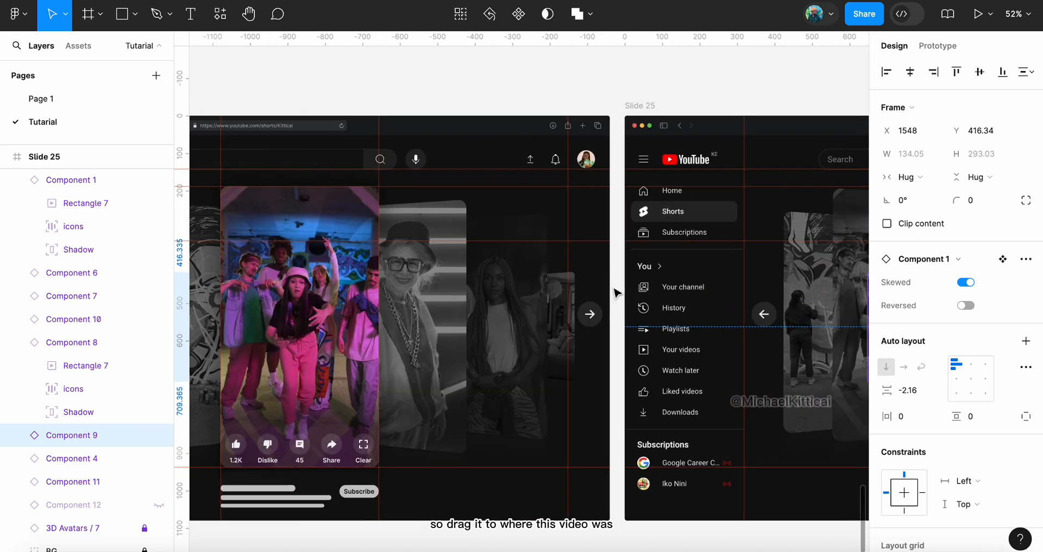
pyautogui.click(526, 297)
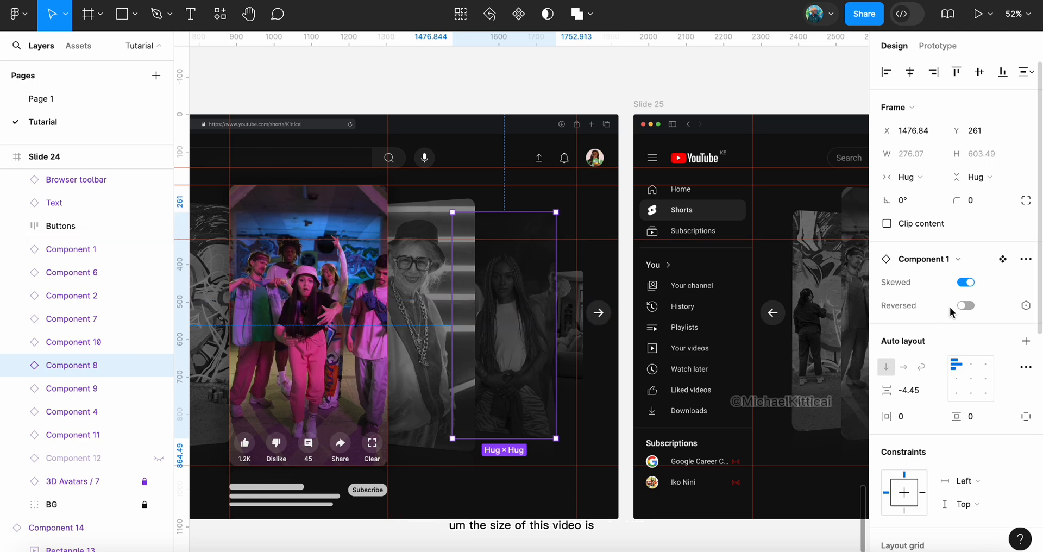
pyautogui.scroll(-8, 950, 311)
pyautogui.scroll(8, 951, 310)
pyautogui.press('k')
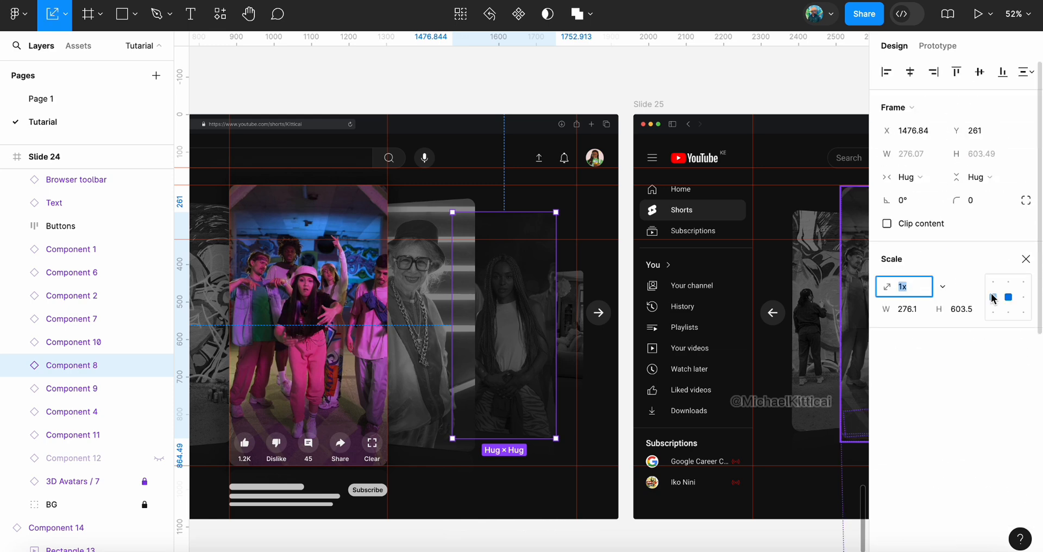
pyautogui.click(958, 309)
pyautogui.hotkey('ctrl', 'c')
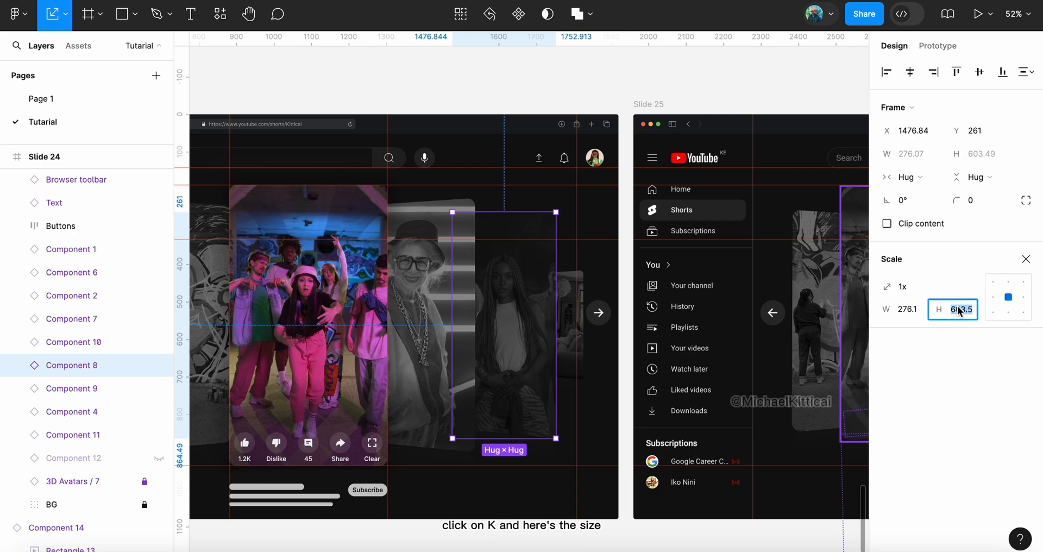
# Scale Component 9 in Slide 25 to the copied height of 603.5
pyautogui.hscroll(10, 732, 318)
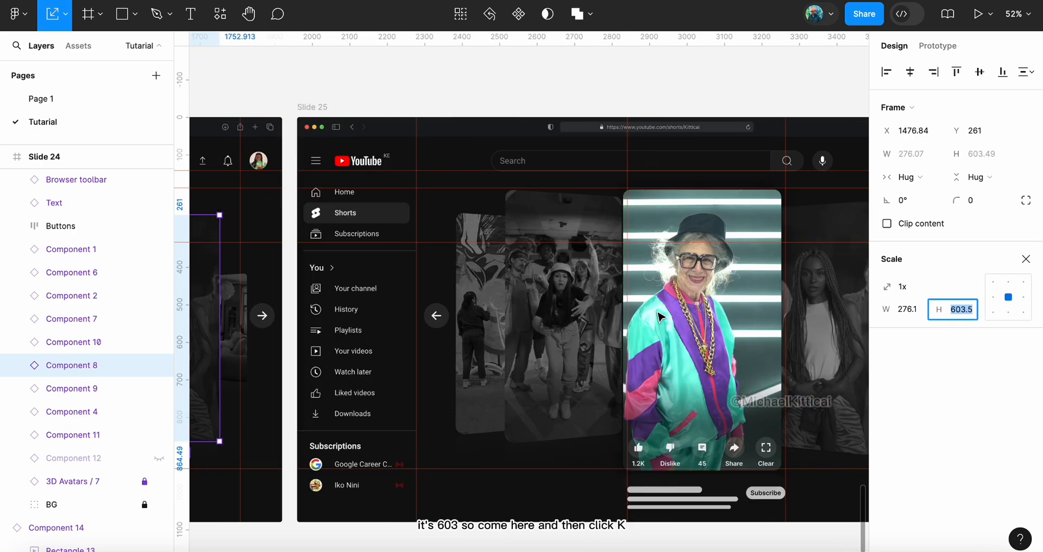
pyautogui.click(540, 296)
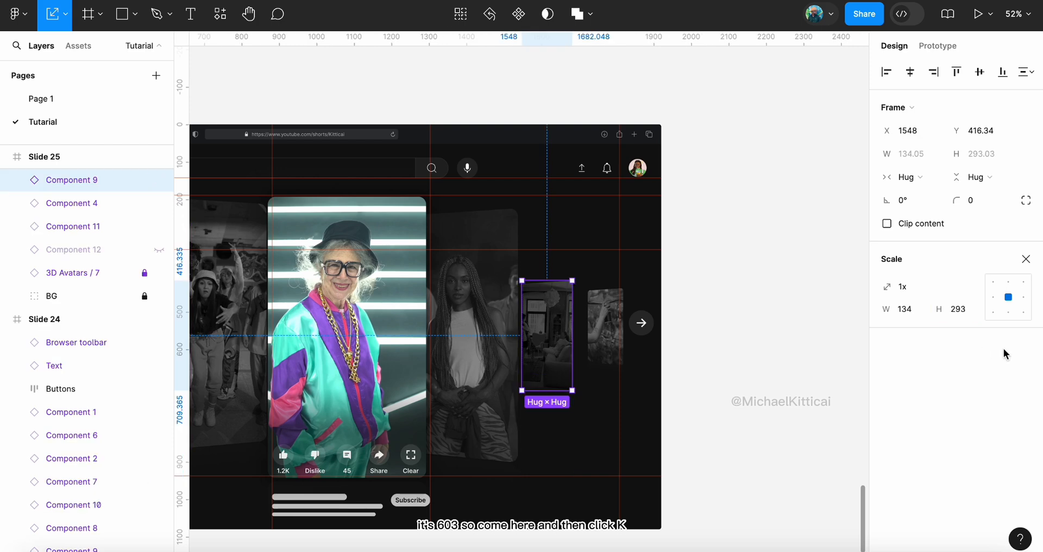
pyautogui.click(962, 312)
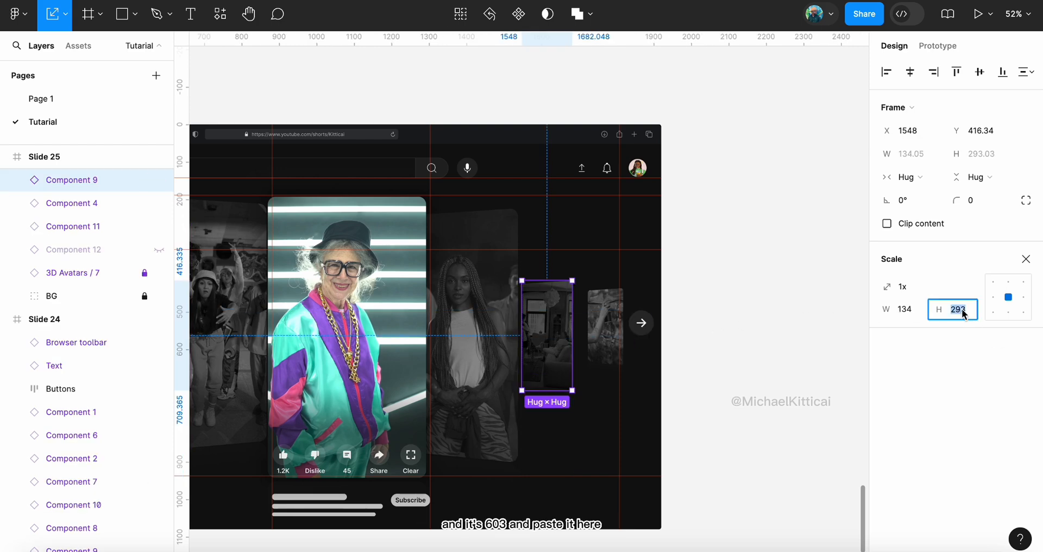
pyautogui.hotkey('ctrl', 'v')
pyautogui.press('Return')
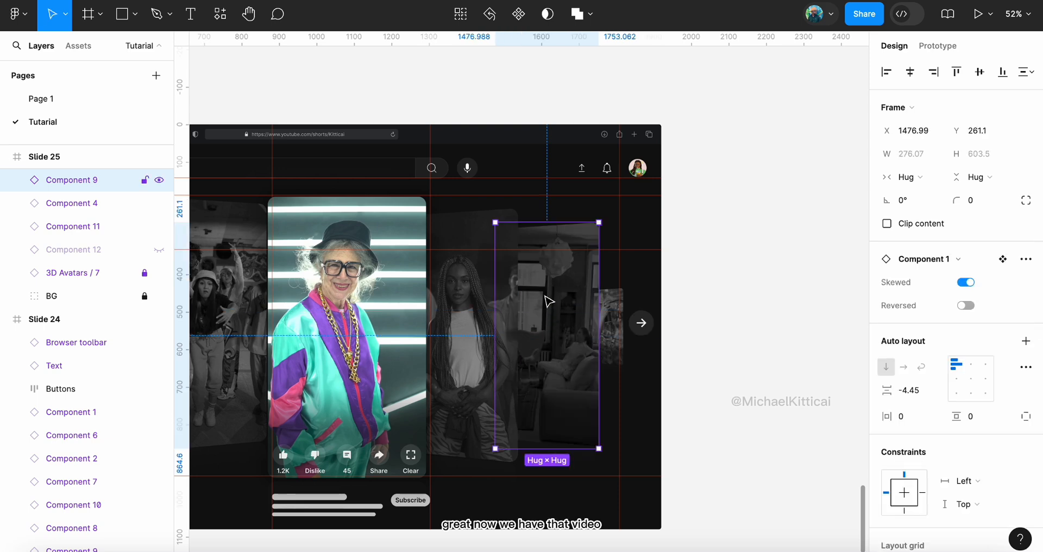
pyautogui.hotkey('ctrl', 'z')
pyautogui.hotkey('ctrl', 'shift', 'z')
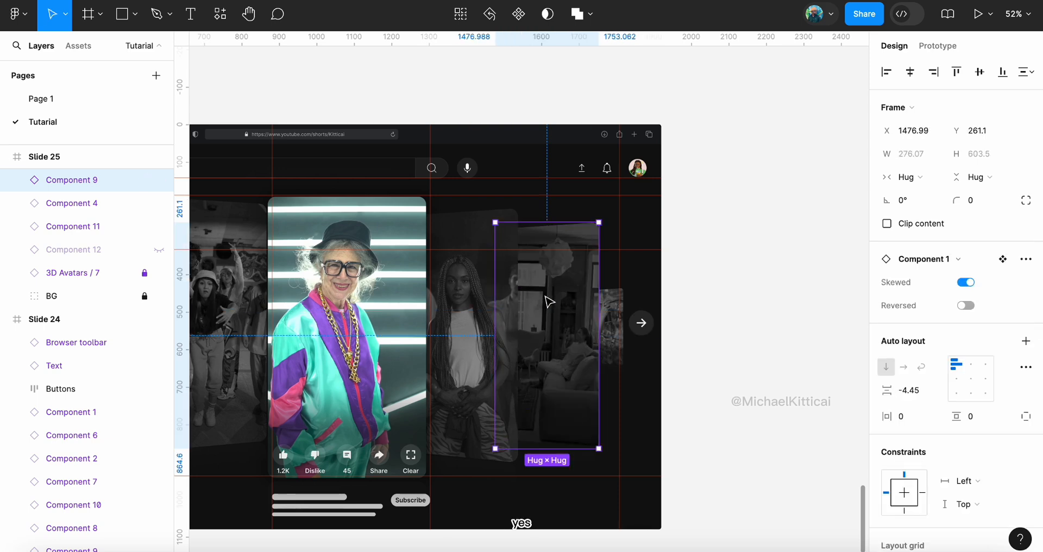
# Copy the X position of Slide 24's Component 8 to Component 9 in Slide 25, setting X to 1476.84
pyautogui.hscroll(-15, 563, 269)
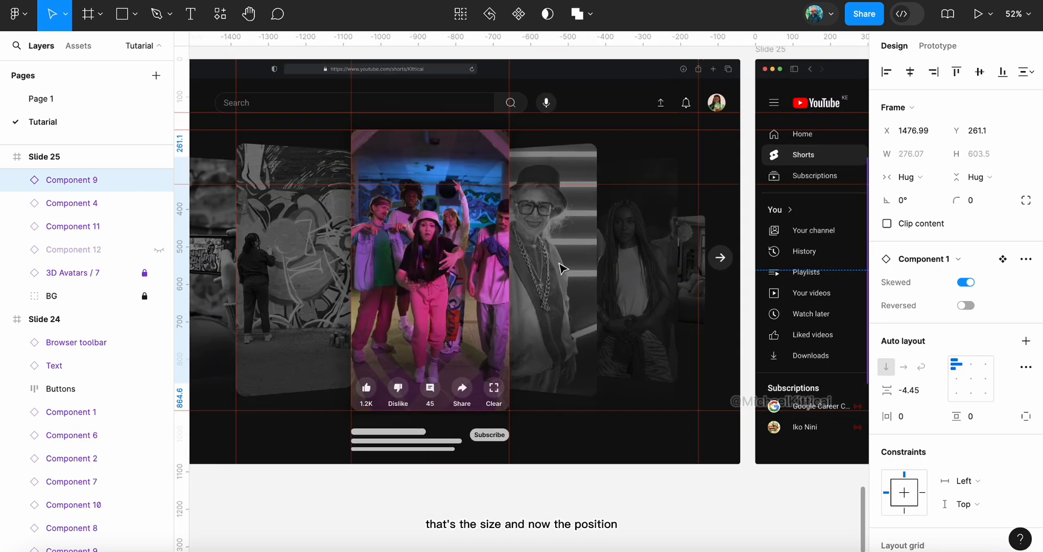
pyautogui.hscroll(4, 562, 268)
pyautogui.scroll(-1, 562, 269)
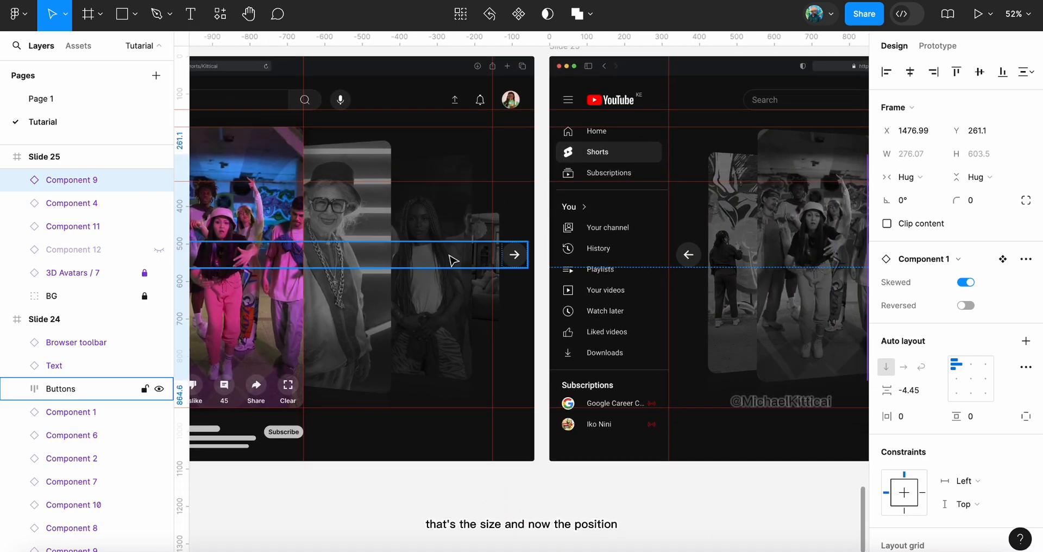
pyautogui.click(449, 211)
pyautogui.click(905, 135)
pyautogui.hotkey('ctrl', 'c')
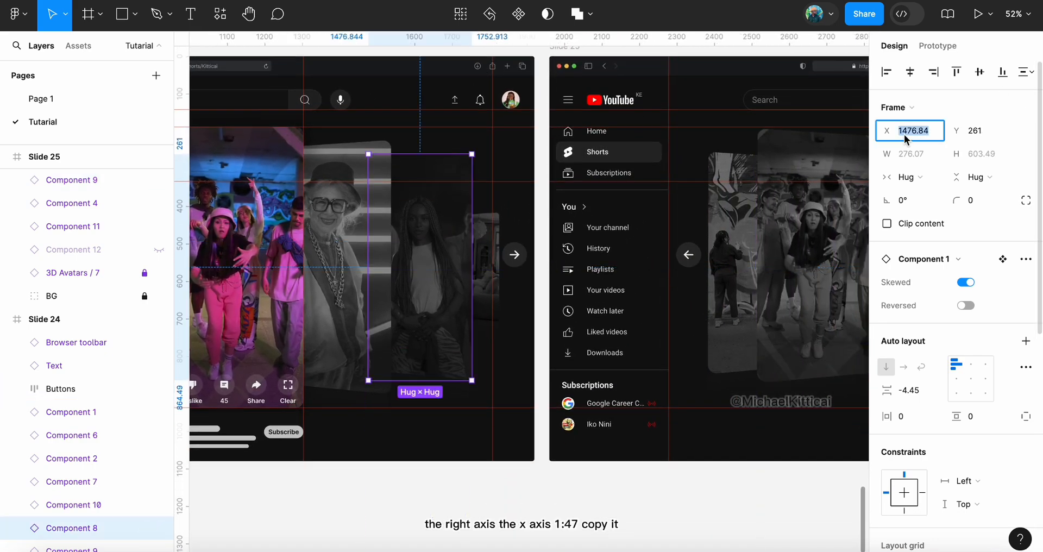
pyautogui.hscroll(10, 636, 214)
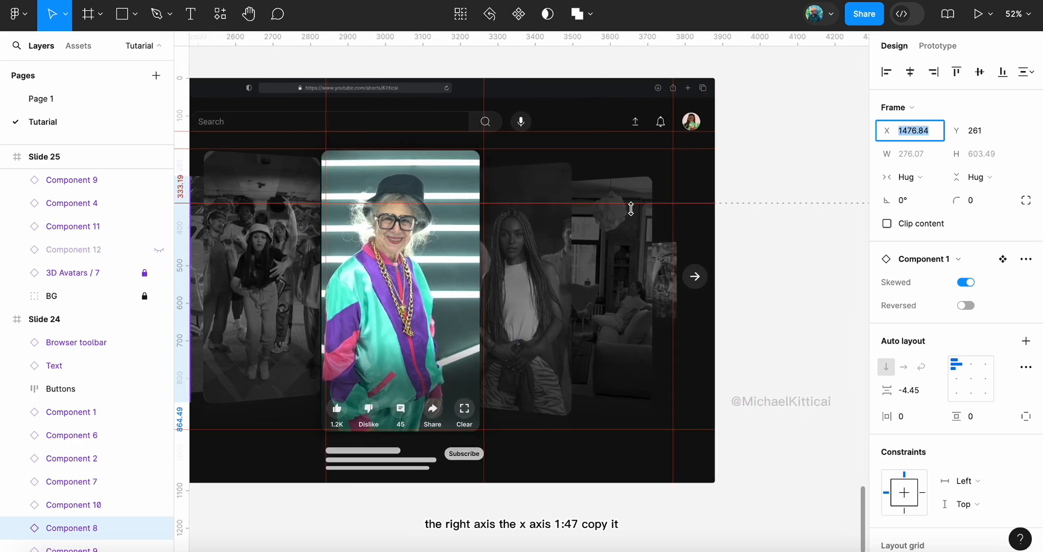
pyautogui.click(571, 264)
pyautogui.click(912, 130)
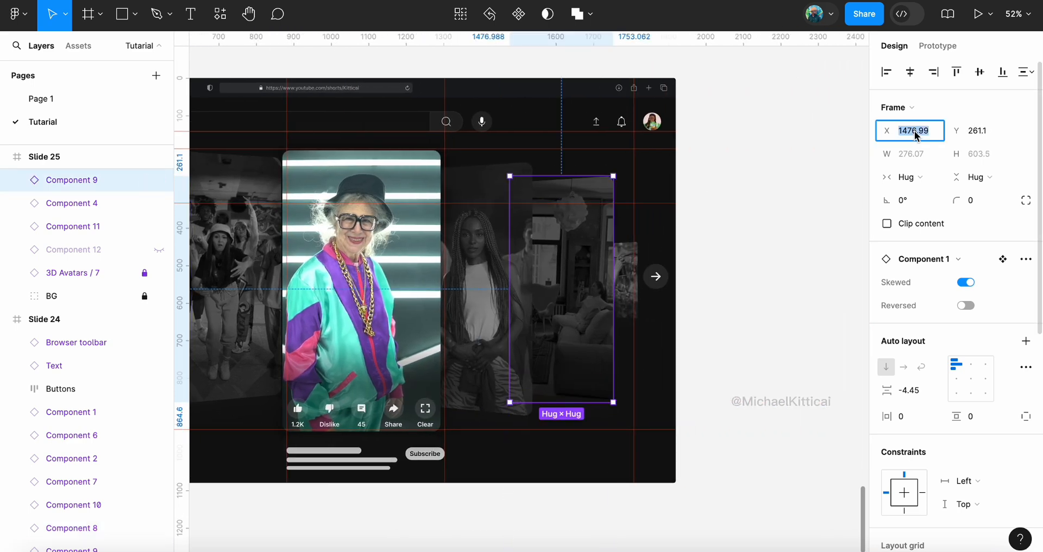
pyautogui.hotkey('ctrl', 'v')
pyautogui.press('Return')
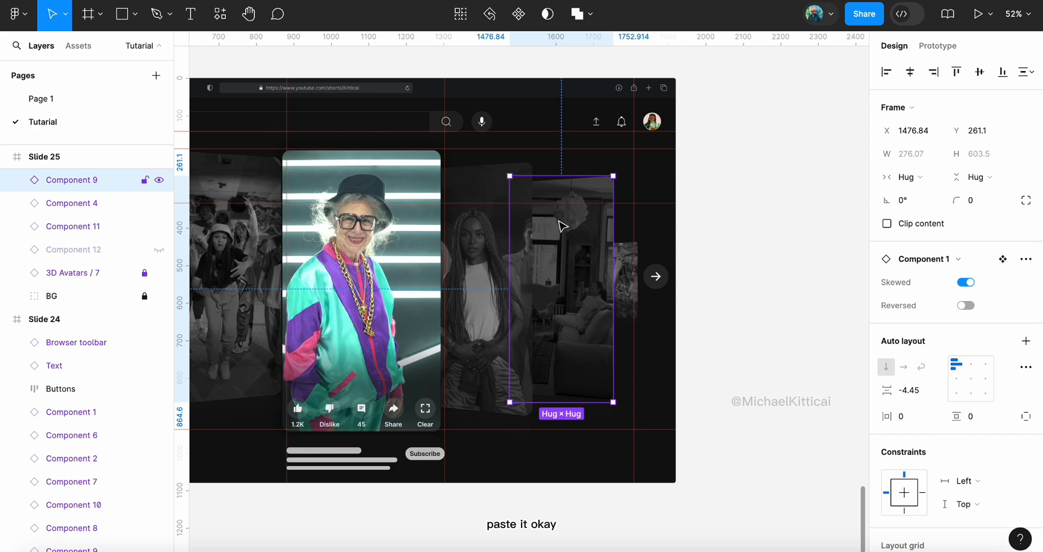
# Copy the Y position of Slide 24's Component 8 to Component 9 in Slide 25, setting Y to 261
pyautogui.hscroll(-10, 560, 223)
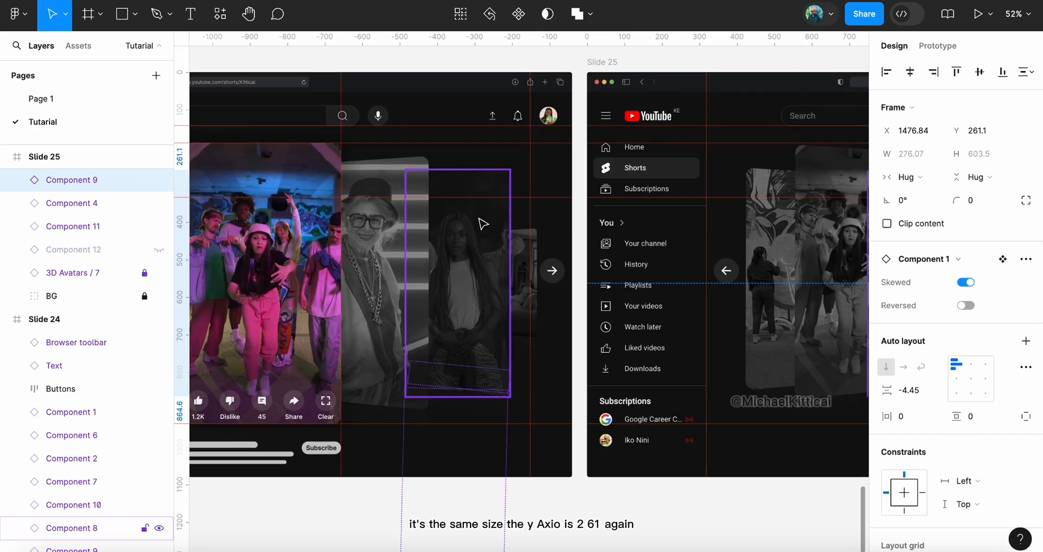
pyautogui.click(479, 221)
pyautogui.click(981, 131)
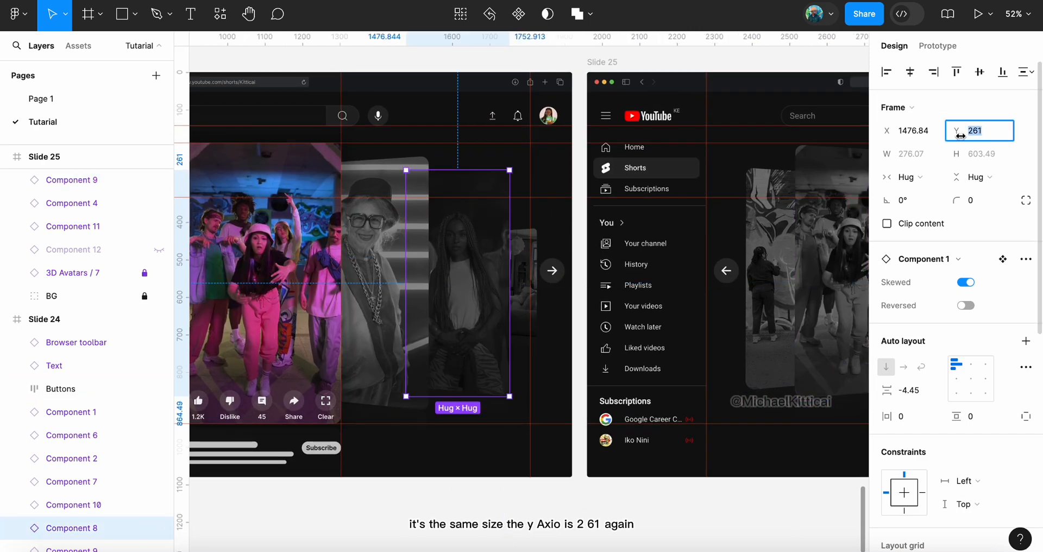
pyautogui.hscroll(10, 560, 261)
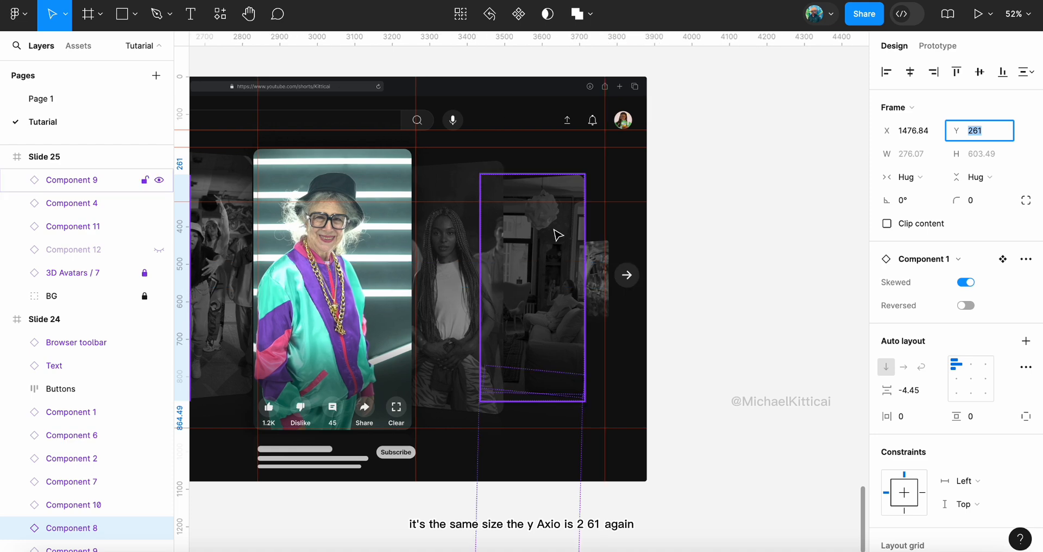
pyautogui.click(557, 234)
pyautogui.click(996, 132)
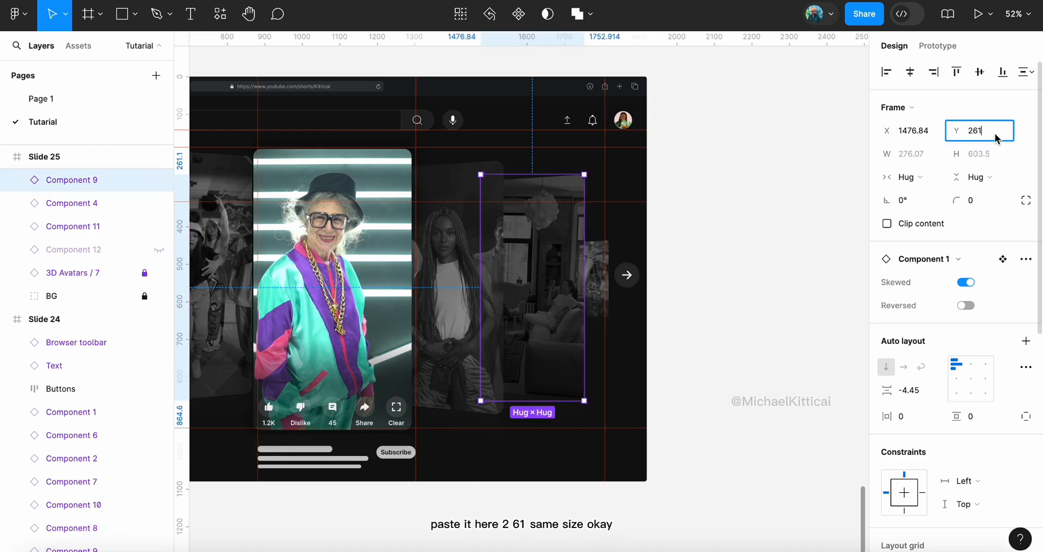
pyautogui.press('Return')
pyautogui.hotkey('shift', 'Return')
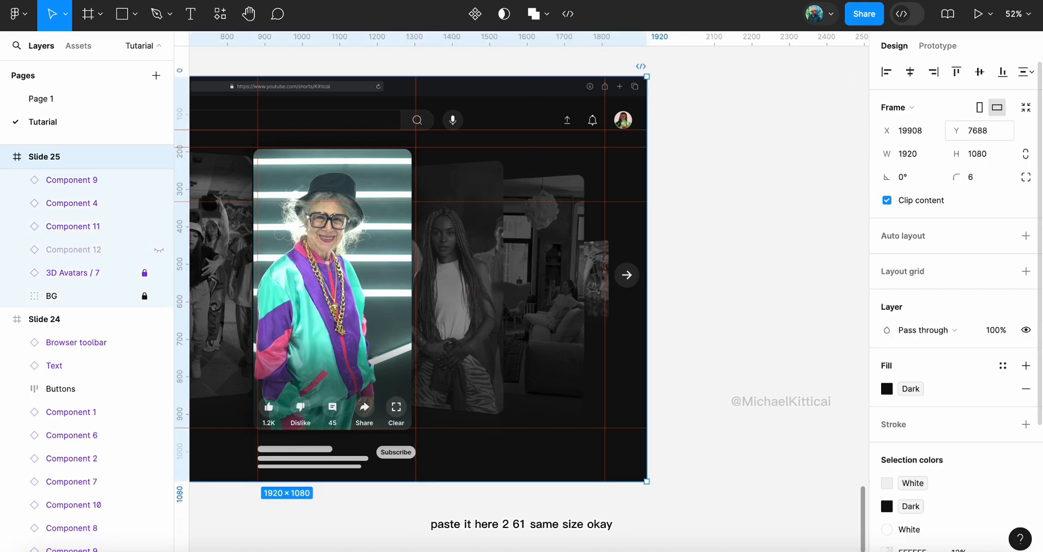
# Darken Component 9 in Slide 25 by raising the opacity of its video rectangle's uppermost 000000 fill
pyautogui.click(543, 264)
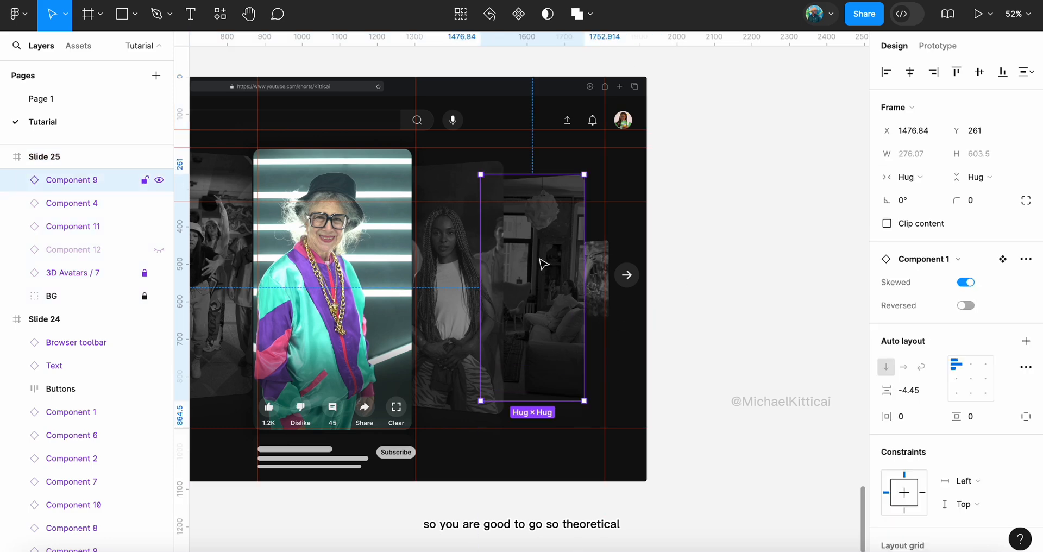
pyautogui.hscroll(-4, 543, 264)
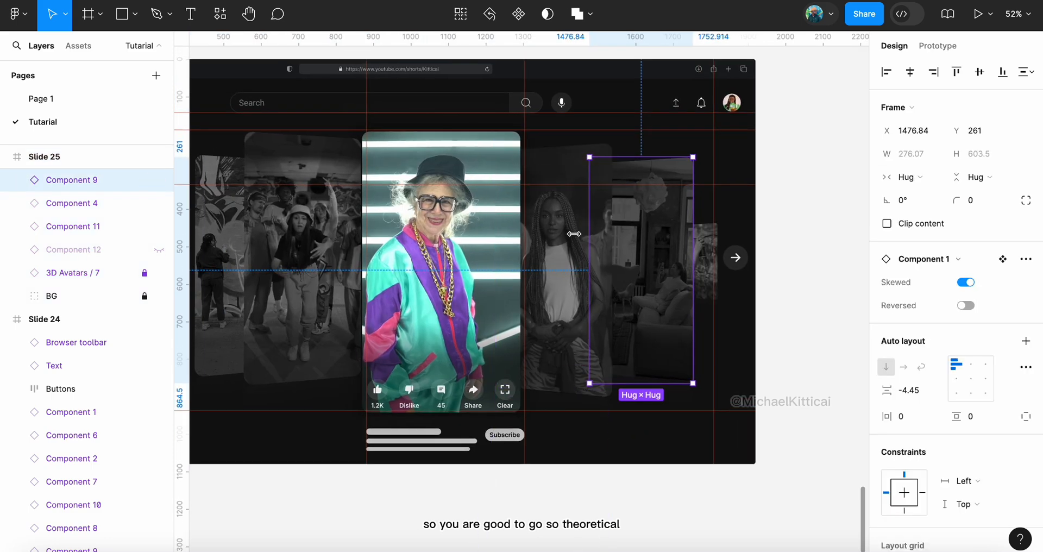
pyautogui.hscroll(4, 559, 226)
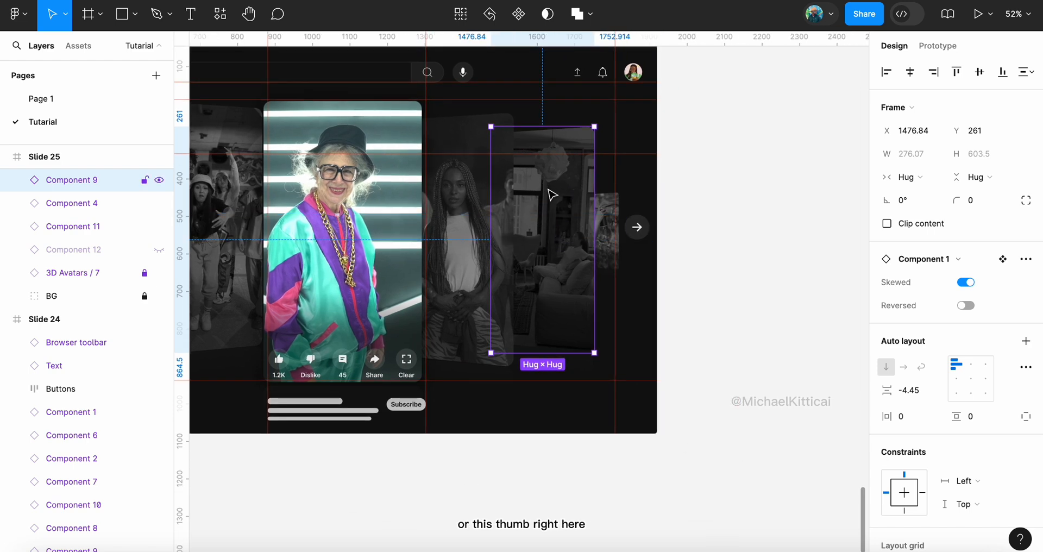
pyautogui.hscroll(-15, 552, 194)
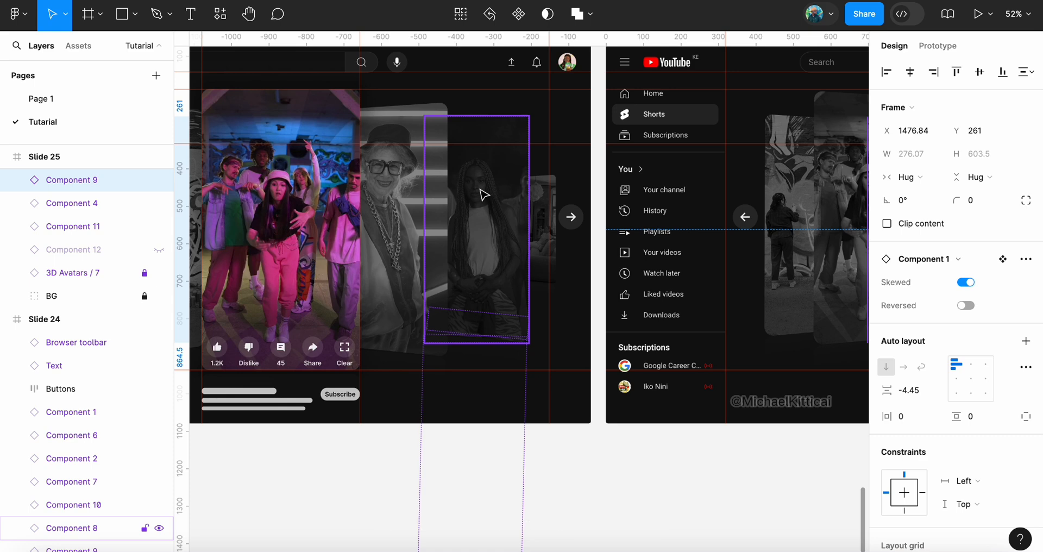
pyautogui.hscroll(12, 484, 194)
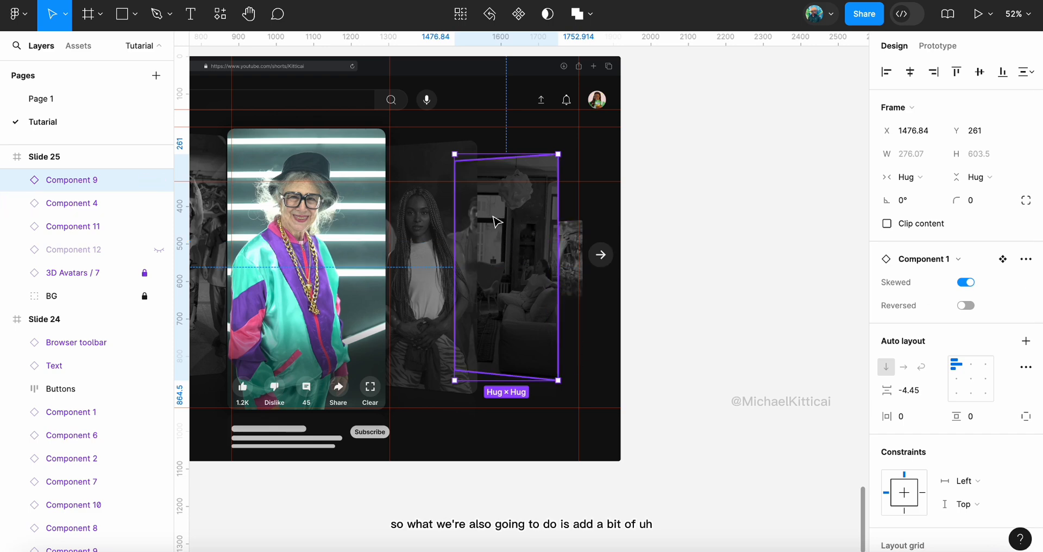
pyautogui.click(500, 225)
pyautogui.moveTo(954, 330); pyautogui.dragTo(958, 330)
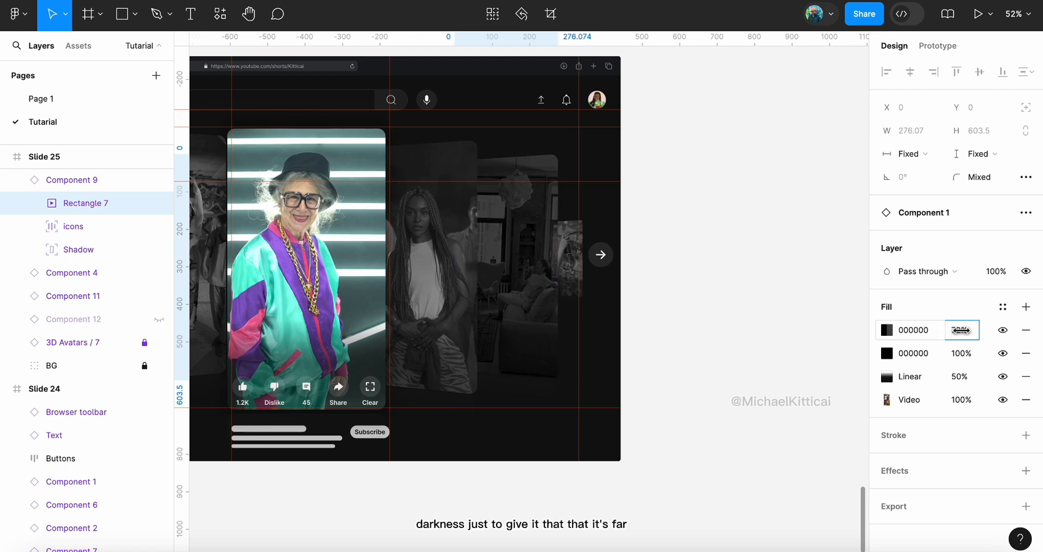
pyautogui.moveTo(959, 330); pyautogui.dragTo(970, 330)
pyautogui.click(710, 272)
# Scale Component 4 in Slide 25 up to about 109 × 238.3 and place it at X 1718, Y 421
pyautogui.scroll(-5, 710, 274)
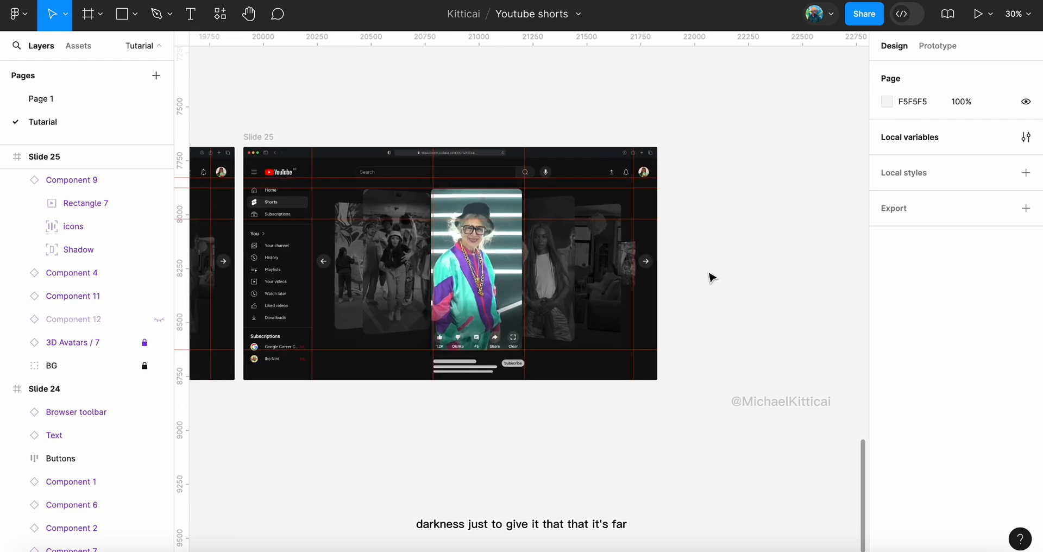
pyautogui.scroll(3, 710, 276)
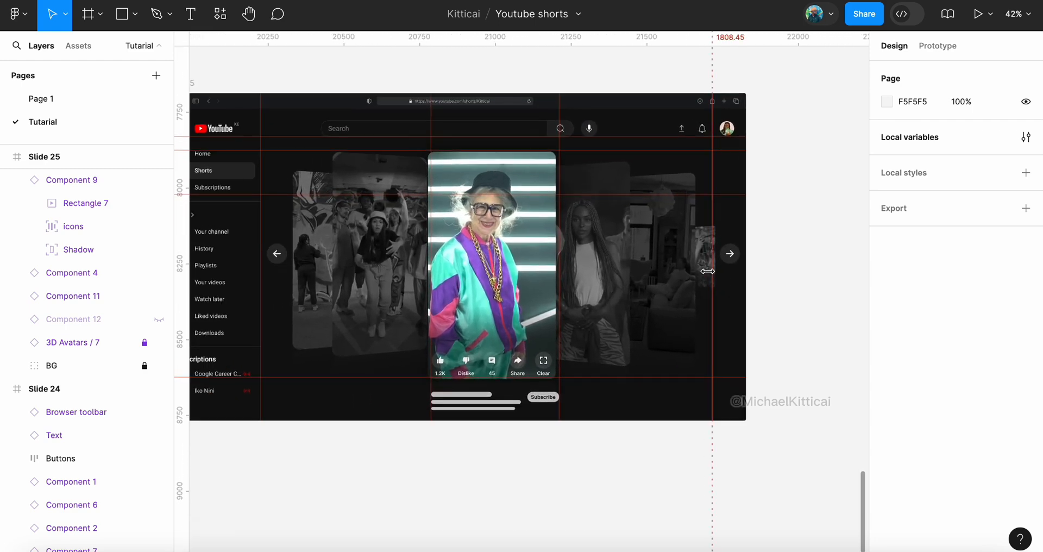
pyautogui.hscroll(-7, 249, 298)
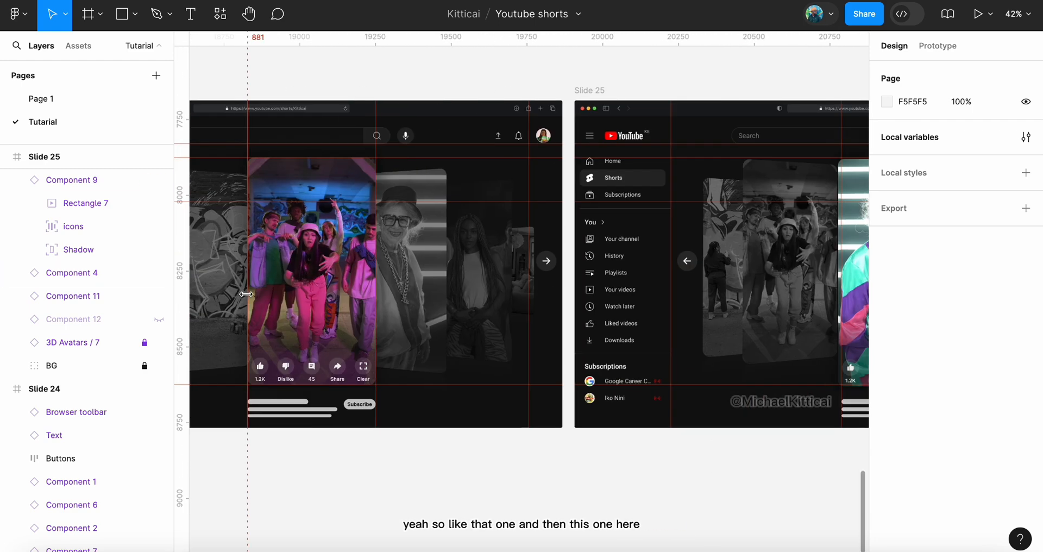
pyautogui.hscroll(10, 247, 297)
pyautogui.scroll(5, 220, 196)
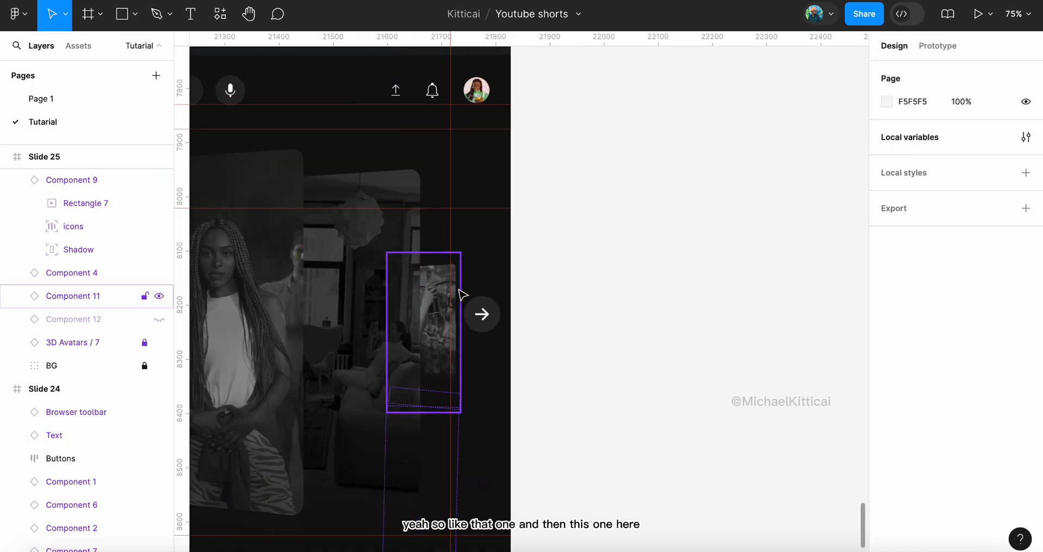
pyautogui.click(439, 291)
pyautogui.scroll(5, 438, 291)
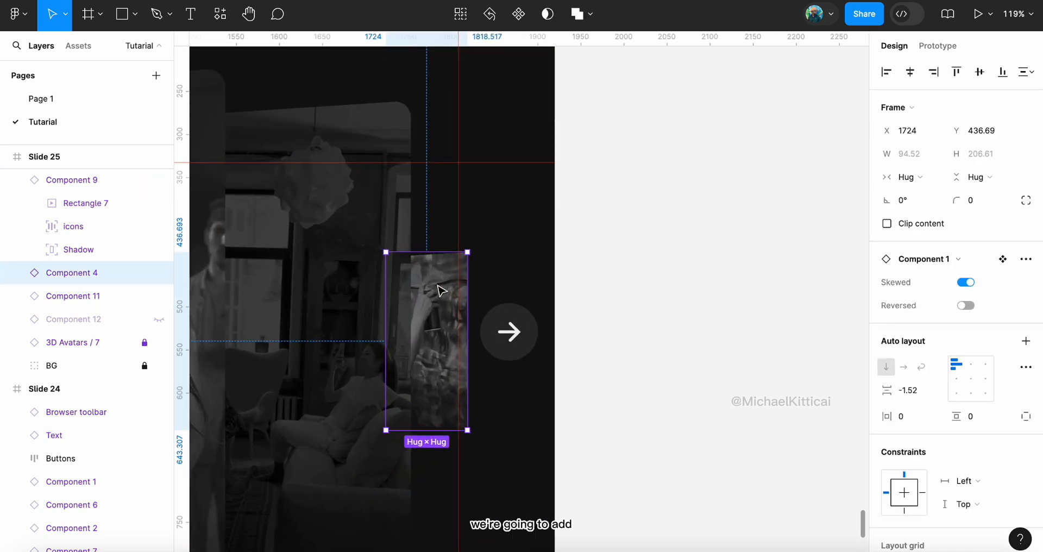
pyautogui.press('k')
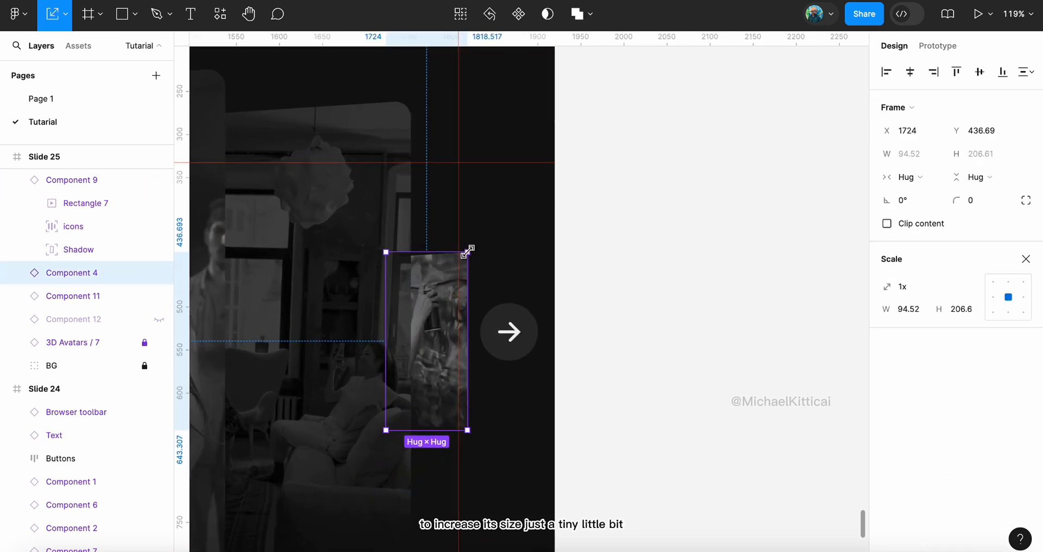
pyautogui.moveTo(468, 250); pyautogui.dragTo(479, 225)
pyautogui.moveTo(427, 274)
pyautogui.mouseDown()
pyautogui.moveTo(402, 280)
pyautogui.moveTo(423, 289)
pyautogui.mouseUp()
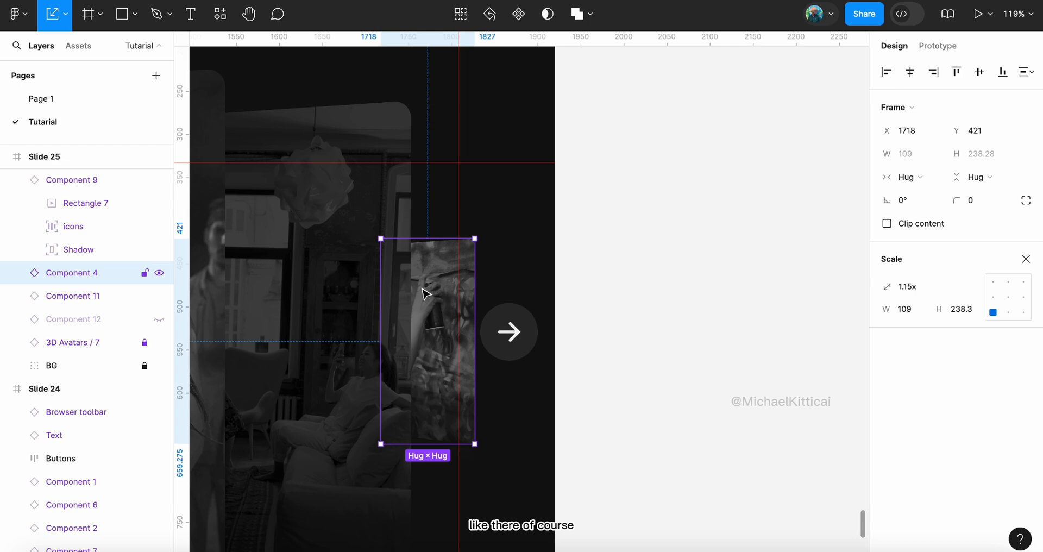
# Scale Component 4 in Slide 25 to a height of 293, matching Component 9 in Slide 24
pyautogui.scroll(-10, 424, 292)
pyautogui.hscroll(-2, 427, 295)
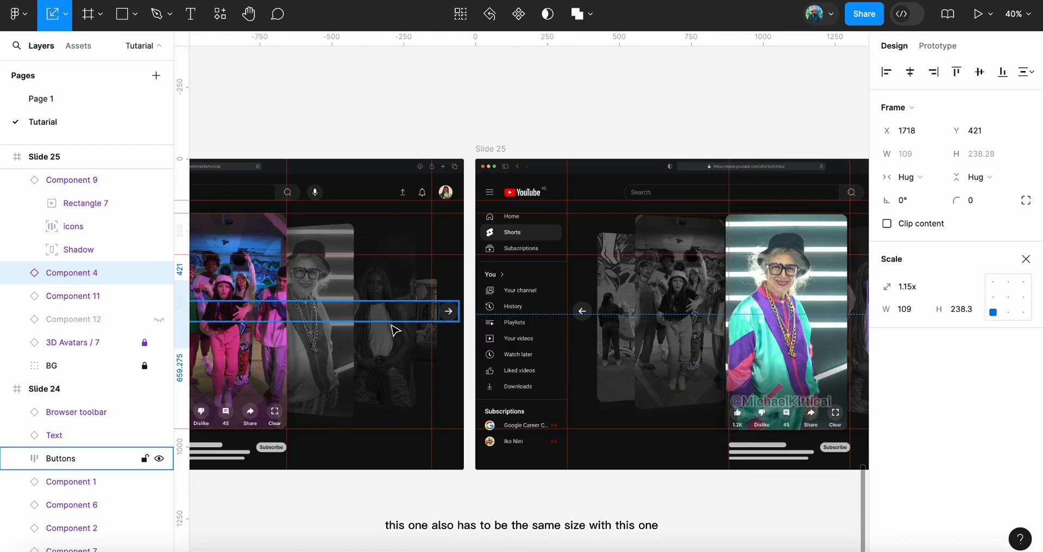
pyautogui.click(427, 289)
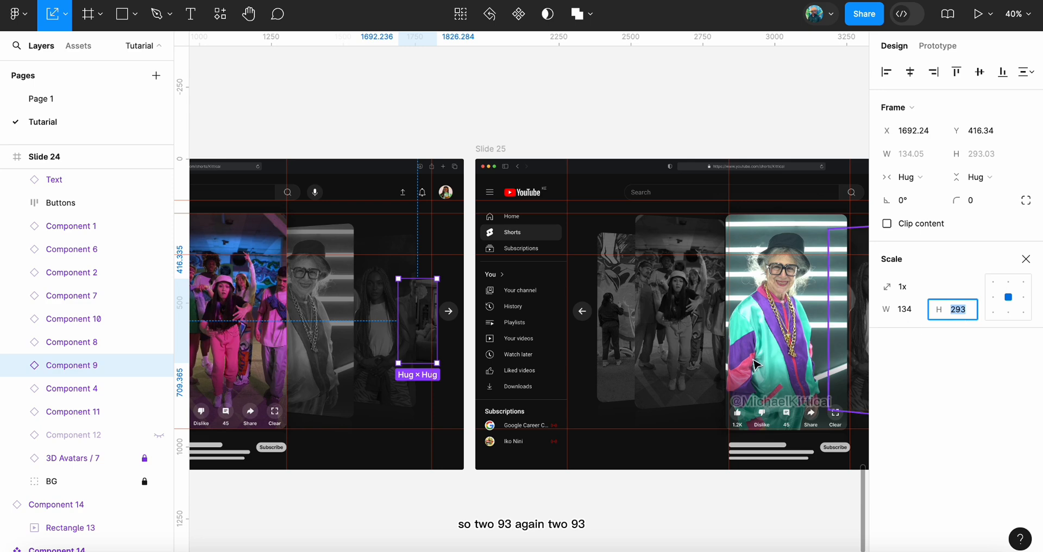
pyautogui.hscroll(15, 613, 302)
pyautogui.click(612, 302)
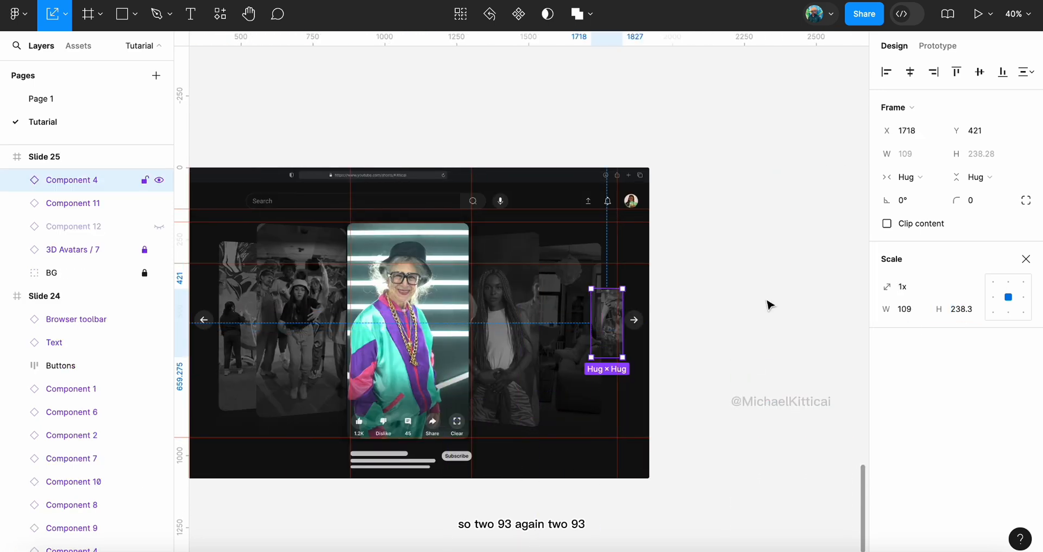
pyautogui.click(963, 313)
pyautogui.write('293')
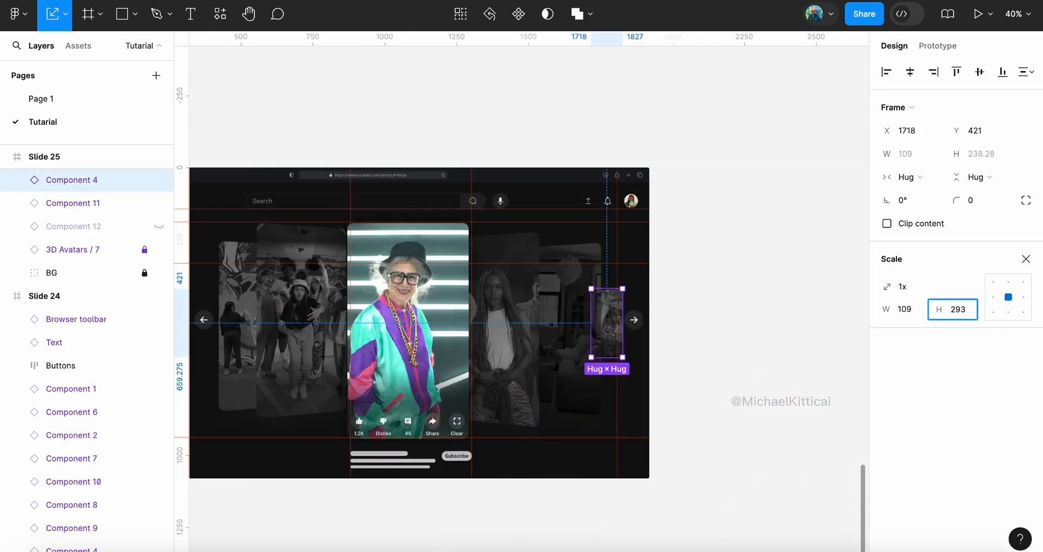
pyautogui.press('Return')
# Copy the Y position of Slide 24's Component 9 to Component 4 in Slide 25, setting Y to 416.34
pyautogui.hscroll(-10, 569, 353)
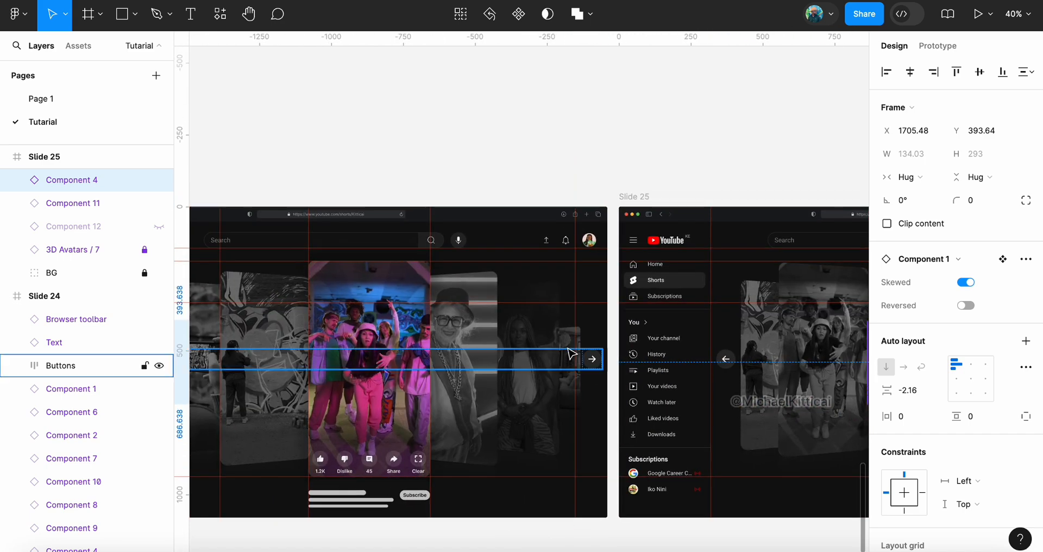
pyautogui.click(570, 343)
pyautogui.click(993, 132)
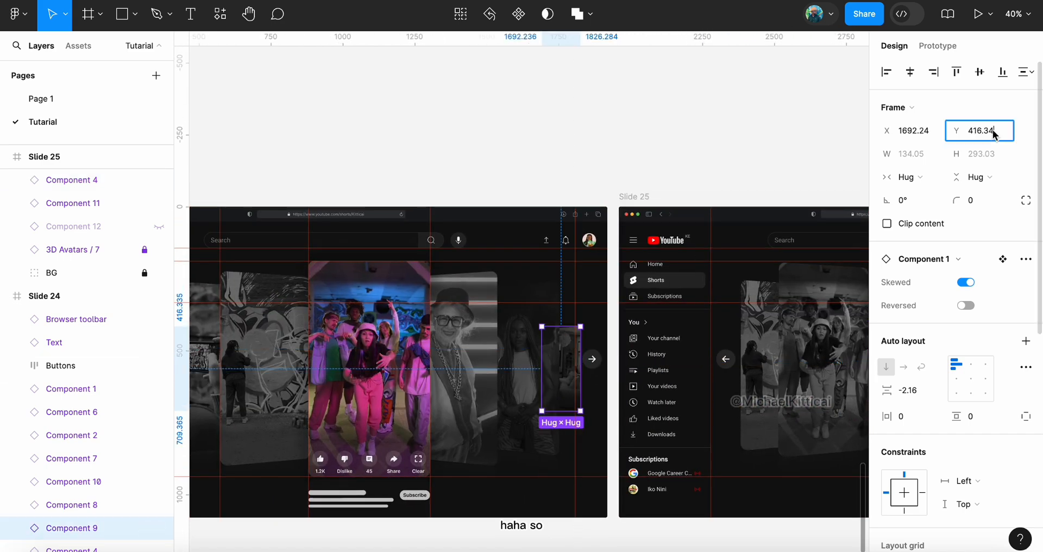
pyautogui.hscroll(10, 719, 267)
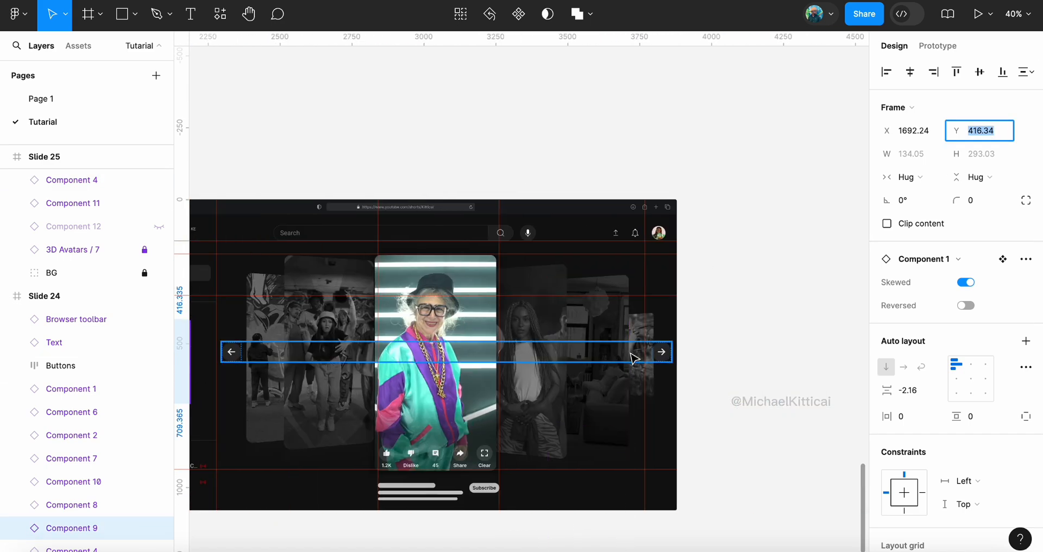
pyautogui.click(634, 359)
pyautogui.click(993, 130)
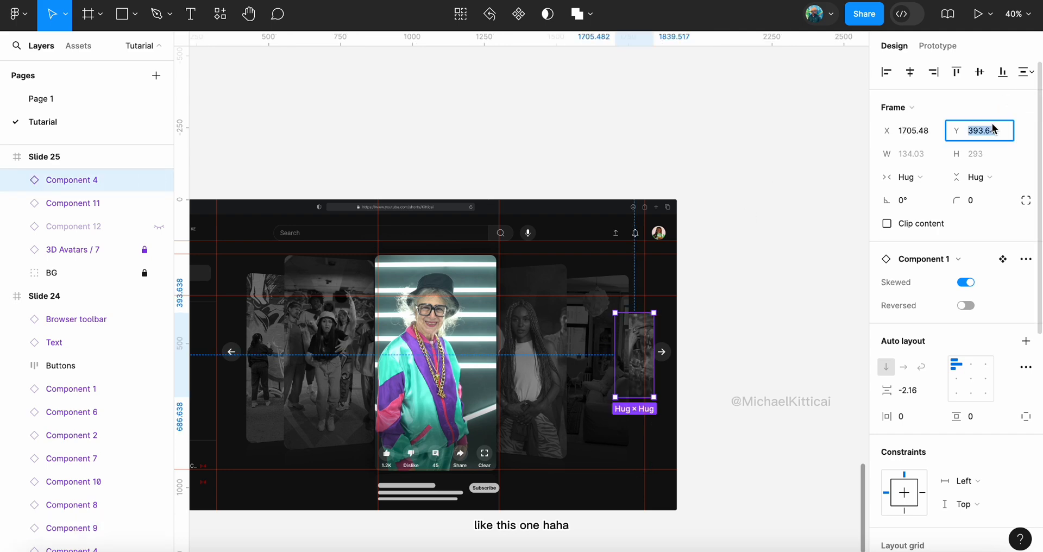
pyautogui.write('416.34')
pyautogui.press('Return')
# Darken Component 4 in Slide 25 by setting its video rectangle's uppermost 000000 fill to 66% opacity
pyautogui.hscroll(-5, 424, 356)
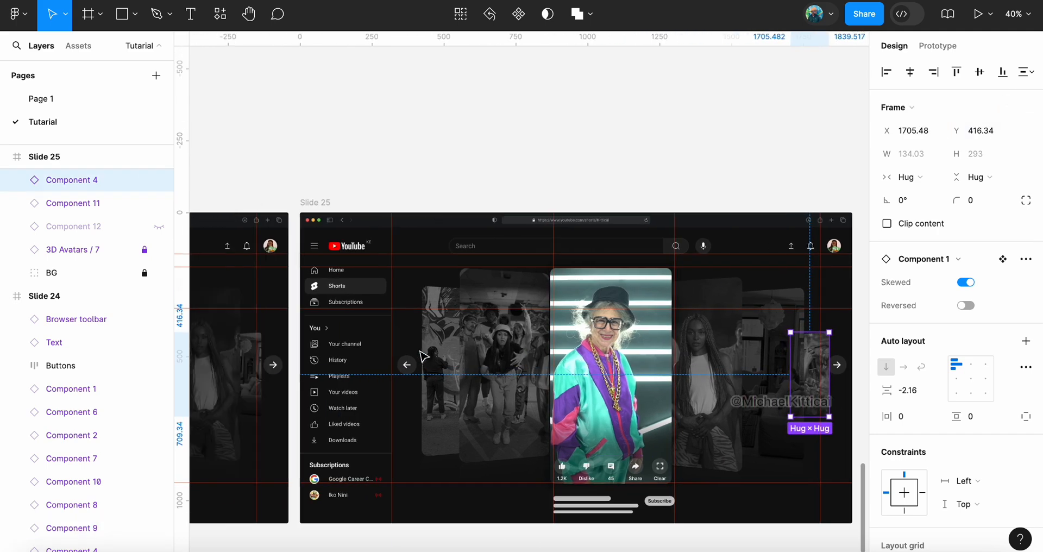
pyautogui.hscroll(-5, 423, 355)
pyautogui.keyDown('ctrl'); pyautogui.scroll(5, 582, 400); pyautogui.keyUp('ctrl')
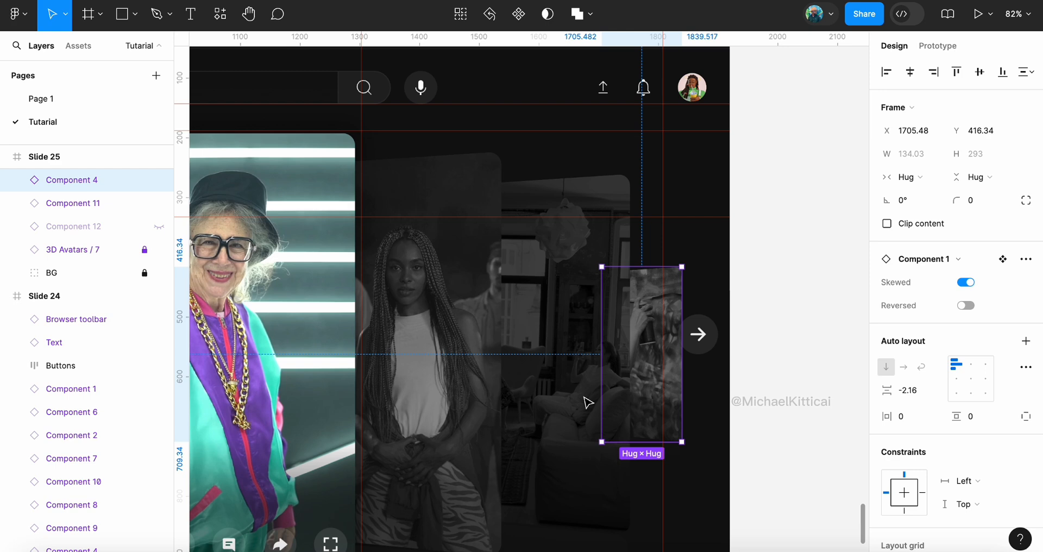
pyautogui.keyDown('ctrl'); pyautogui.scroll(6, 646, 318); pyautogui.keyUp('ctrl')
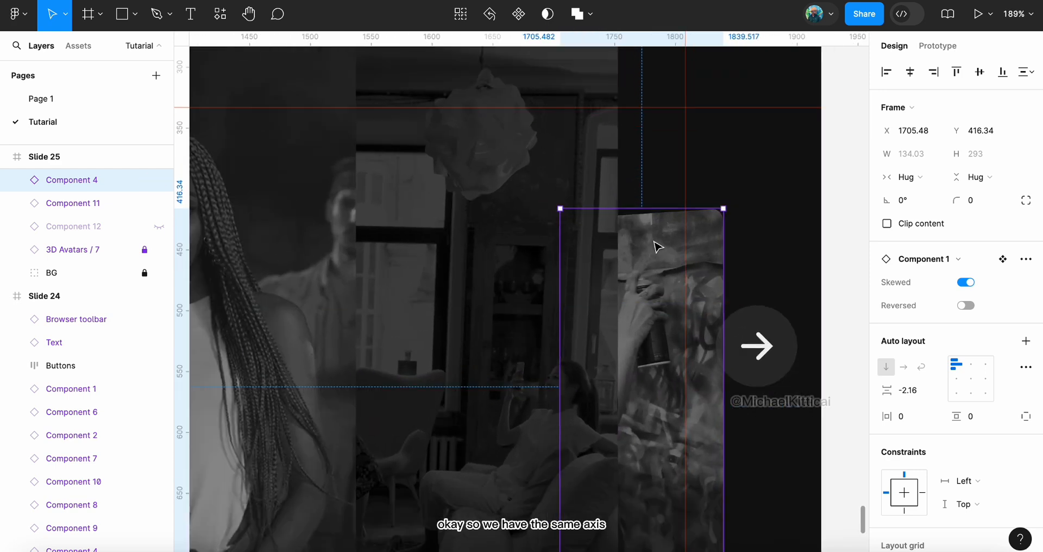
pyautogui.keyDown('ctrl'); pyautogui.scroll(-5, 657, 247); pyautogui.keyUp('ctrl')
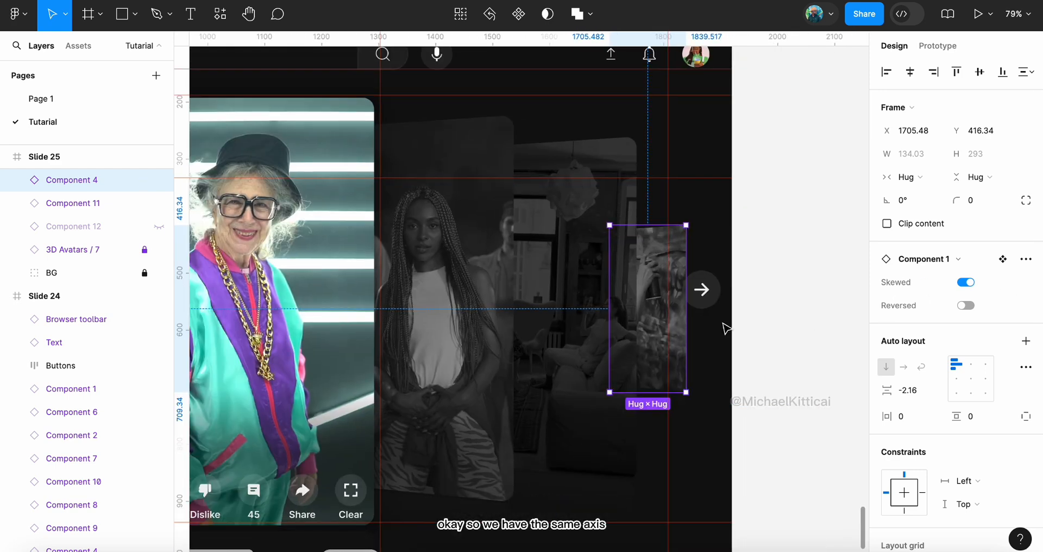
pyautogui.click(808, 321)
pyautogui.doubleClick(659, 269)
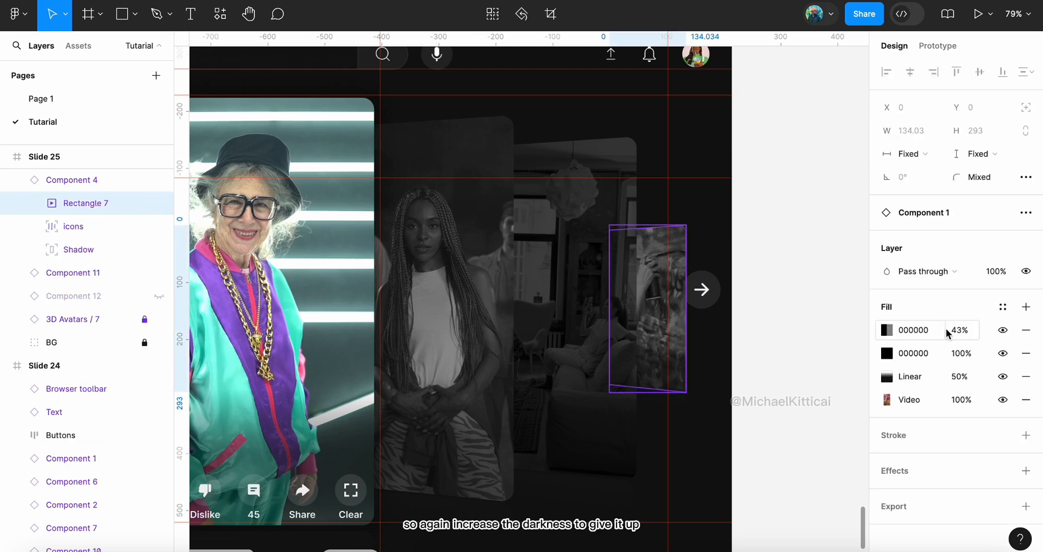
pyautogui.moveTo(946, 330); pyautogui.dragTo(982, 327)
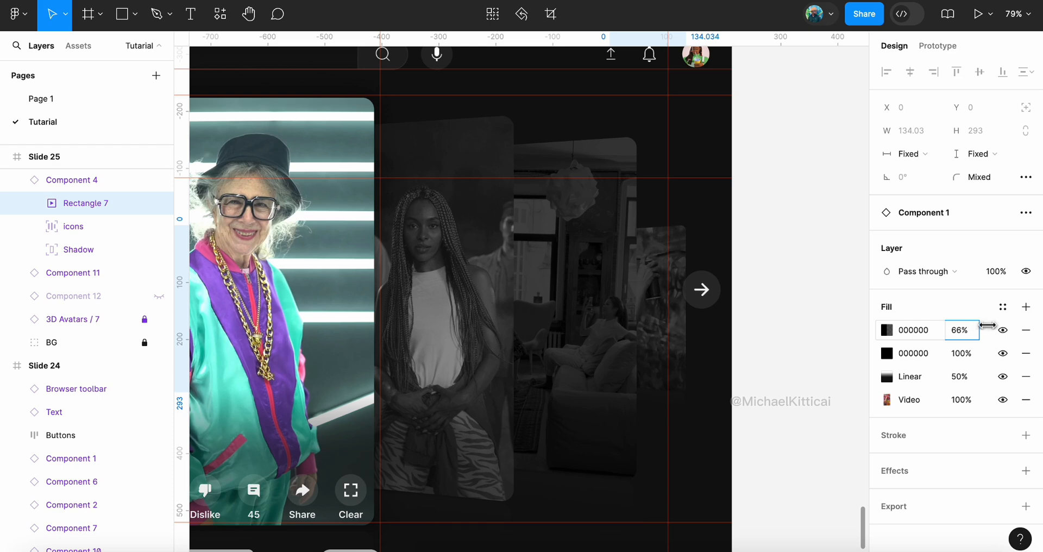
pyautogui.click(781, 278)
# Compare the card arrangements of Slides 24 and 25 and select Slide 24's active card, Component 1
pyautogui.scroll(-2, 781, 278)
pyautogui.scroll(-4, 780, 277)
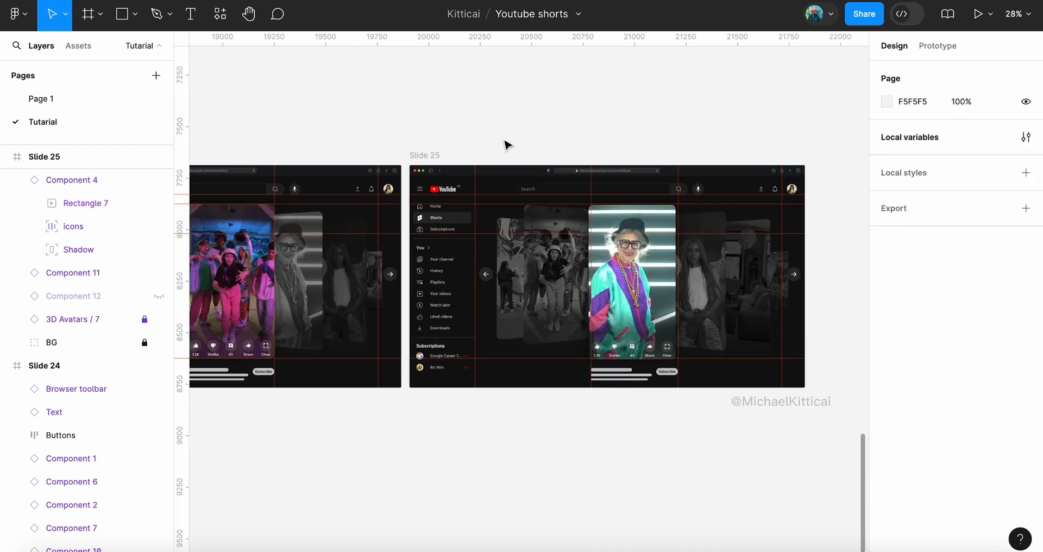
pyautogui.hscroll(-6, 505, 145)
pyautogui.hscroll(3, 505, 144)
pyautogui.scroll(1, 503, 139)
pyautogui.hscroll(1, 505, 142)
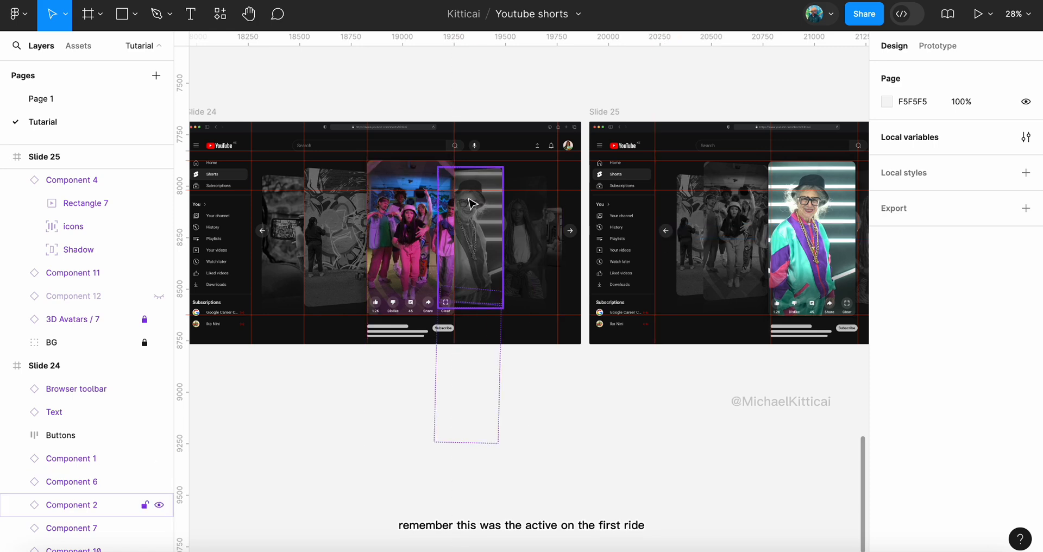
pyautogui.click(414, 261)
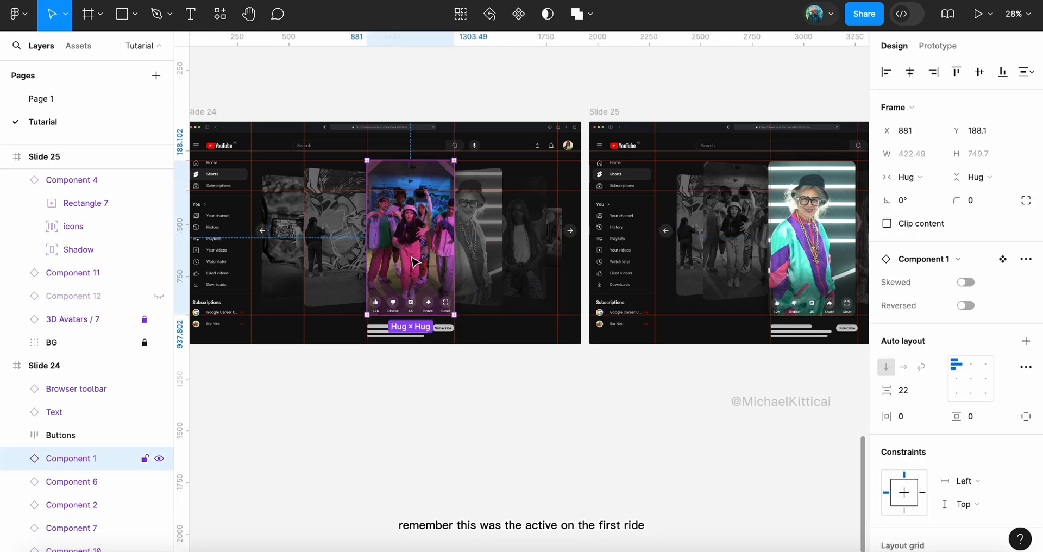
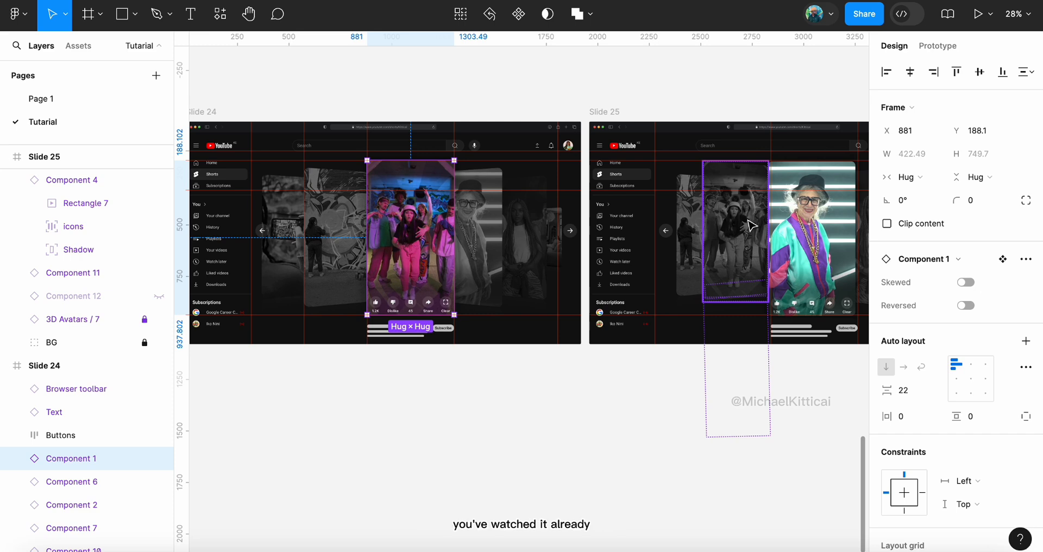
# Compare the active and upcoming video cards in Slide 24 with their new slots in Slide 25
pyautogui.hscroll(3, 752, 225)
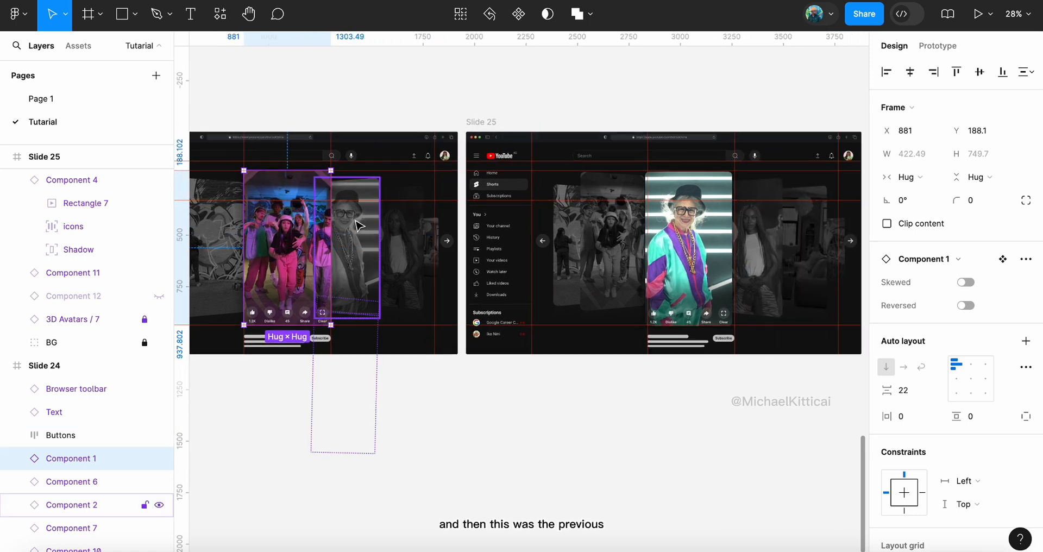
pyautogui.click(358, 225)
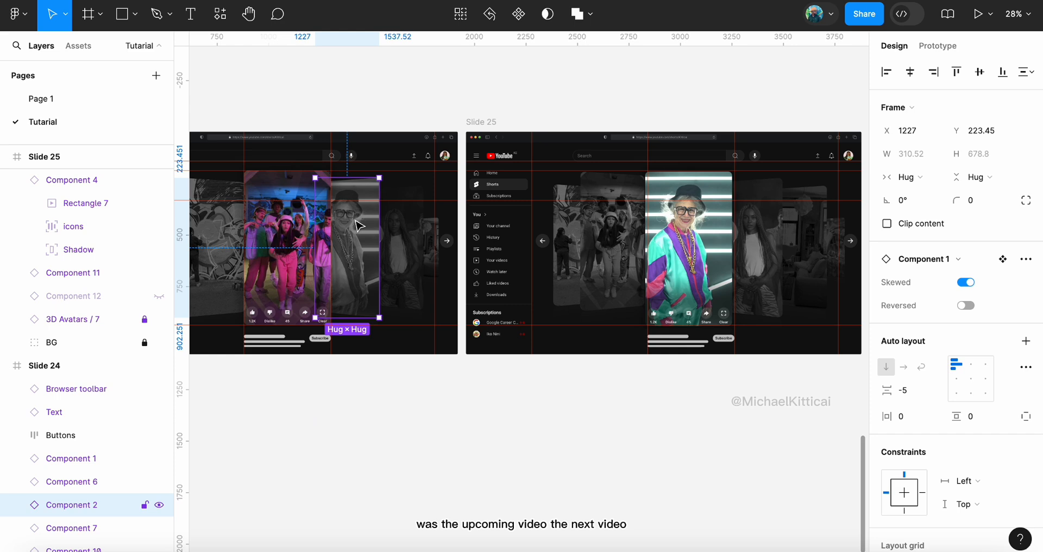
pyautogui.click(687, 242)
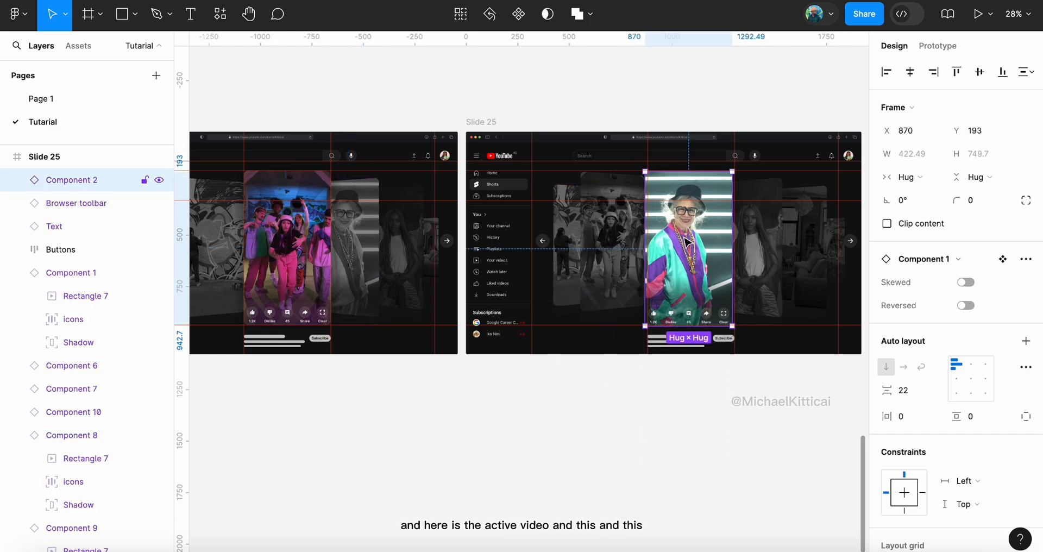
pyautogui.click(397, 227)
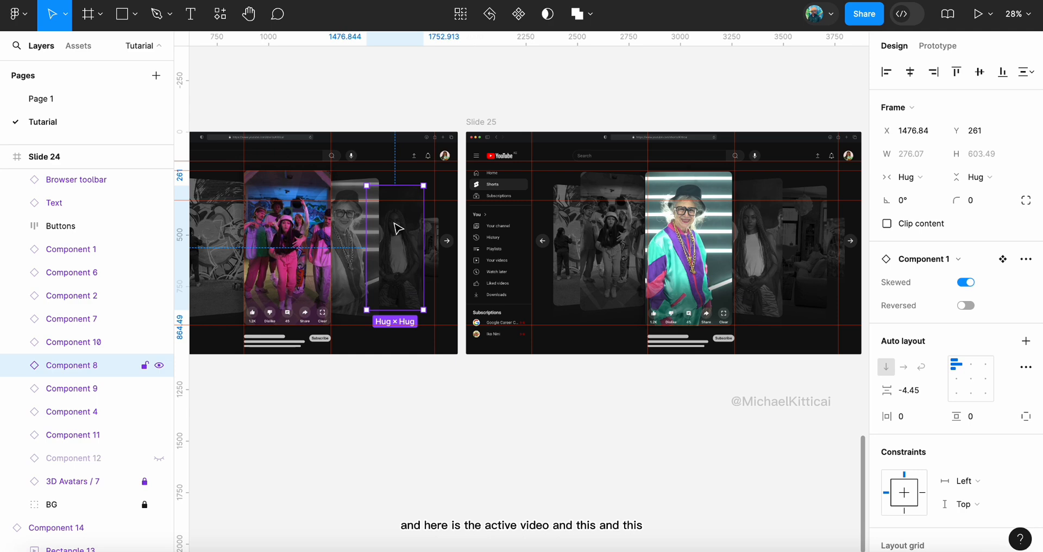
pyautogui.click(759, 224)
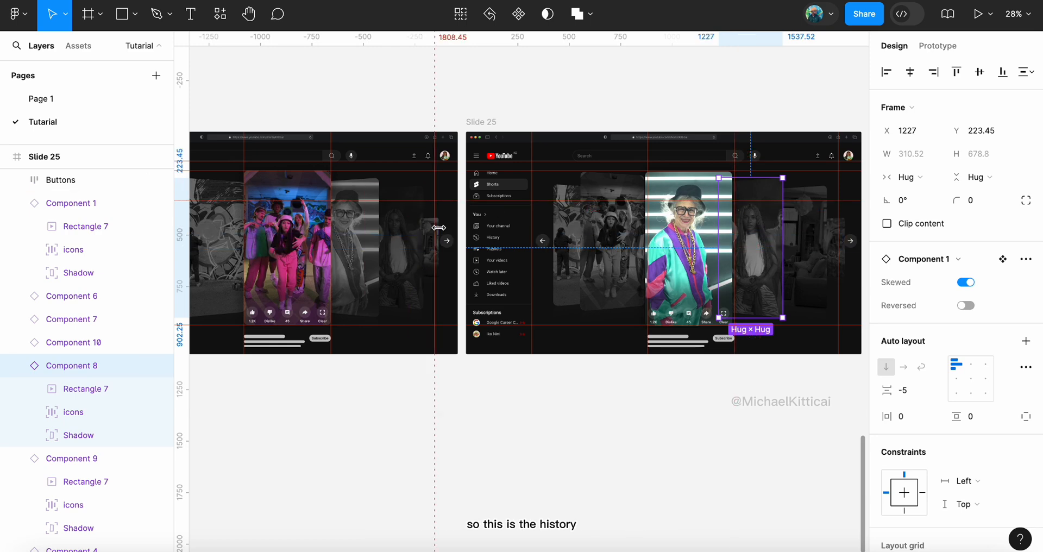
pyautogui.hscroll(-4, 439, 228)
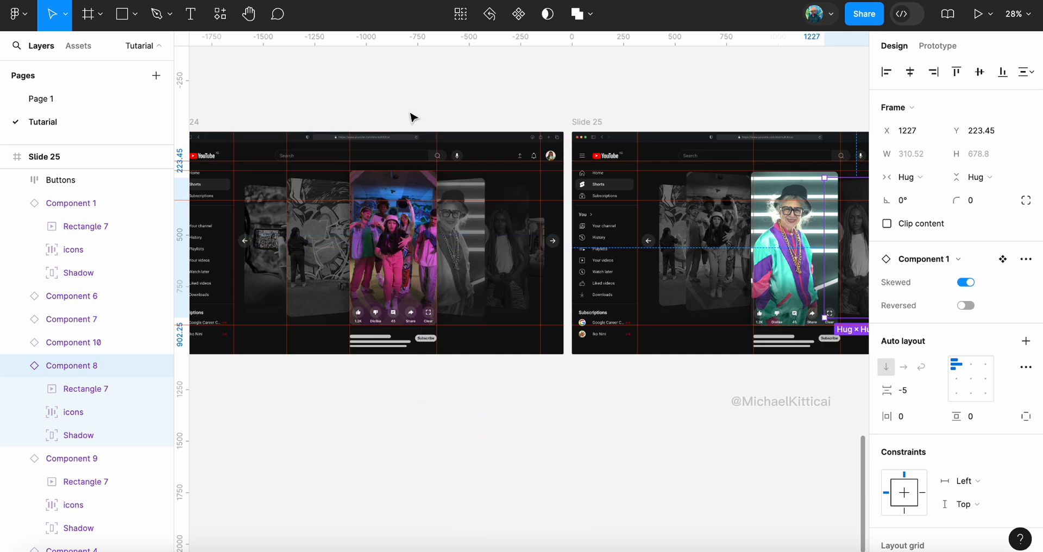
pyautogui.scroll(3, 410, 116)
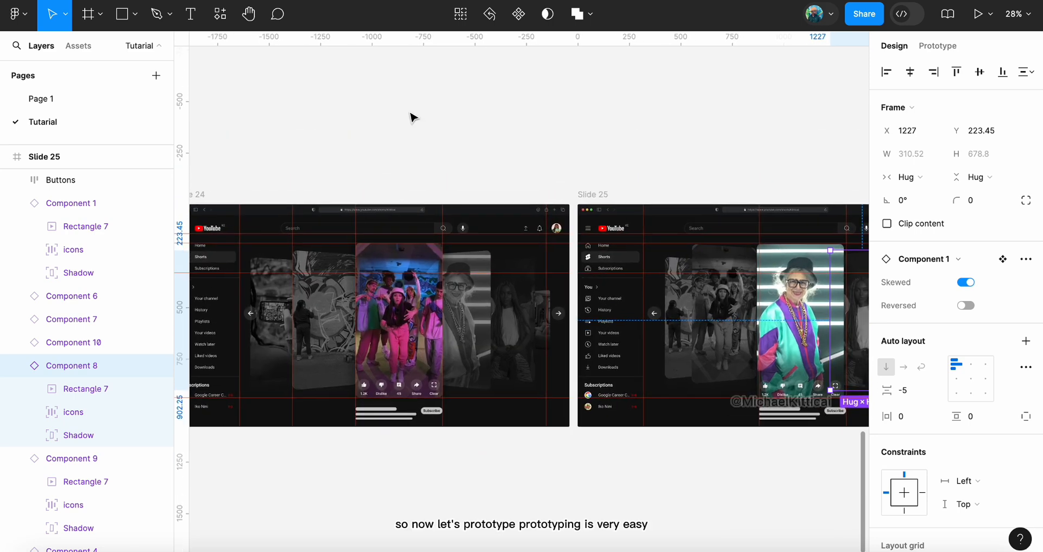
# Redirect the click interaction of Slide 24's Component 2 from Slide 17 to Slide 25
pyautogui.click(483, 268)
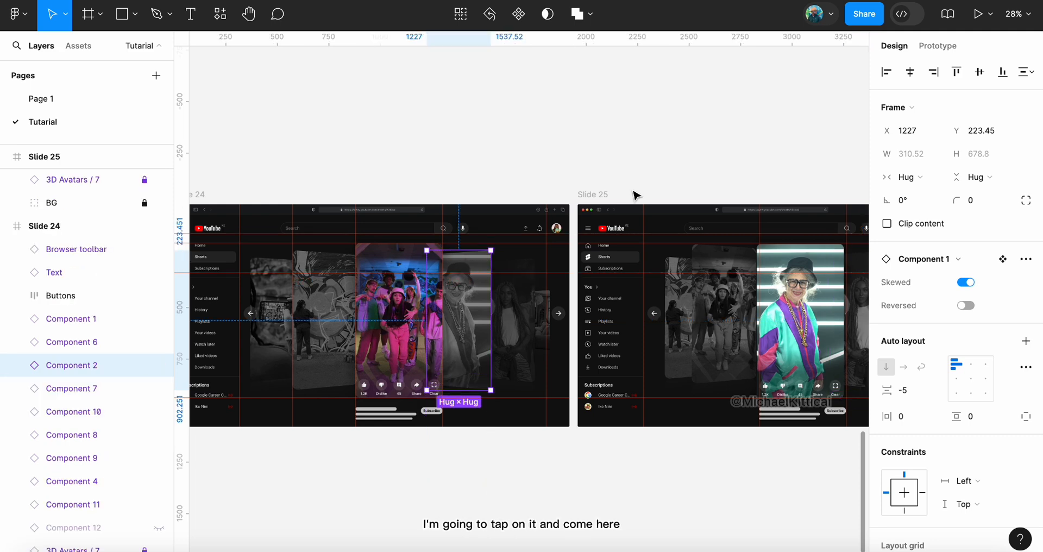
pyautogui.click(945, 50)
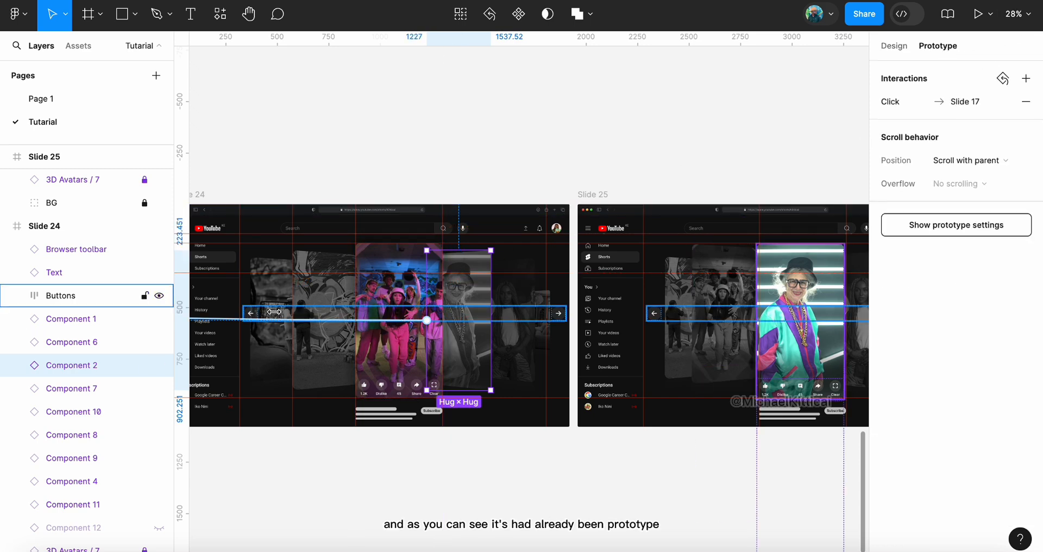
pyautogui.hscroll(-3, 247, 329)
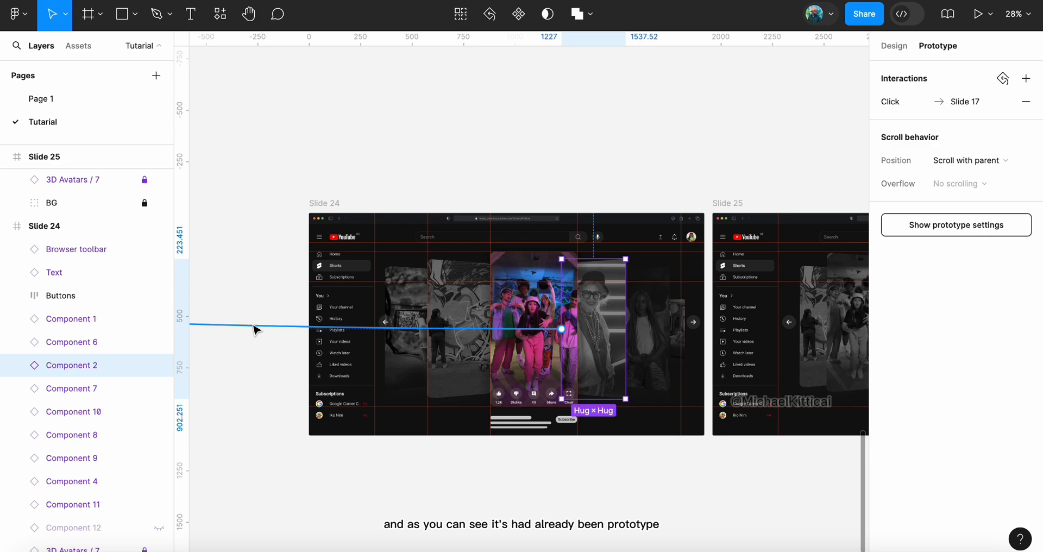
pyautogui.moveTo(254, 328); pyautogui.dragTo(724, 264)
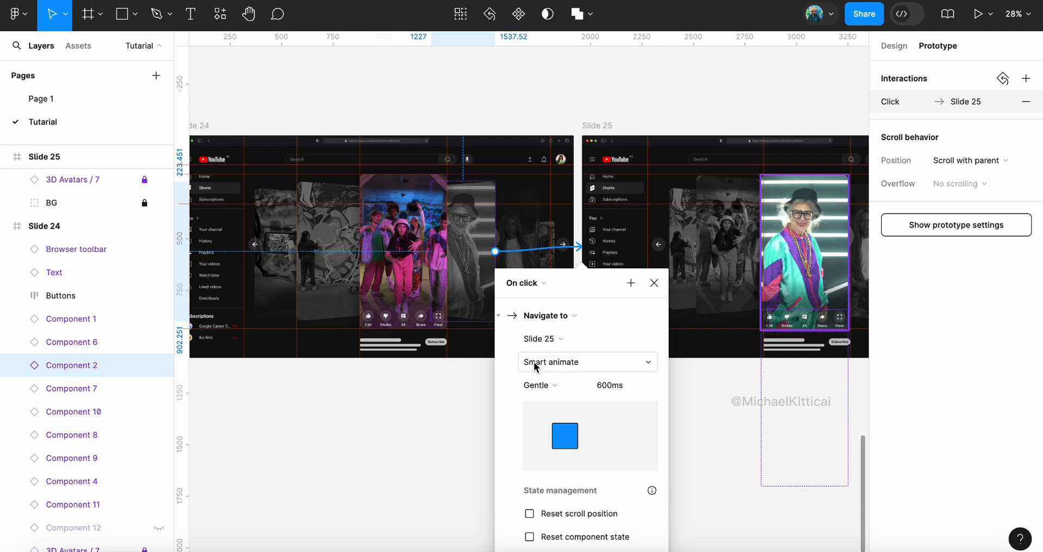
# Set the interaction's animation to Smart animate with Gentle easing and an 800ms duration
pyautogui.click(550, 368)
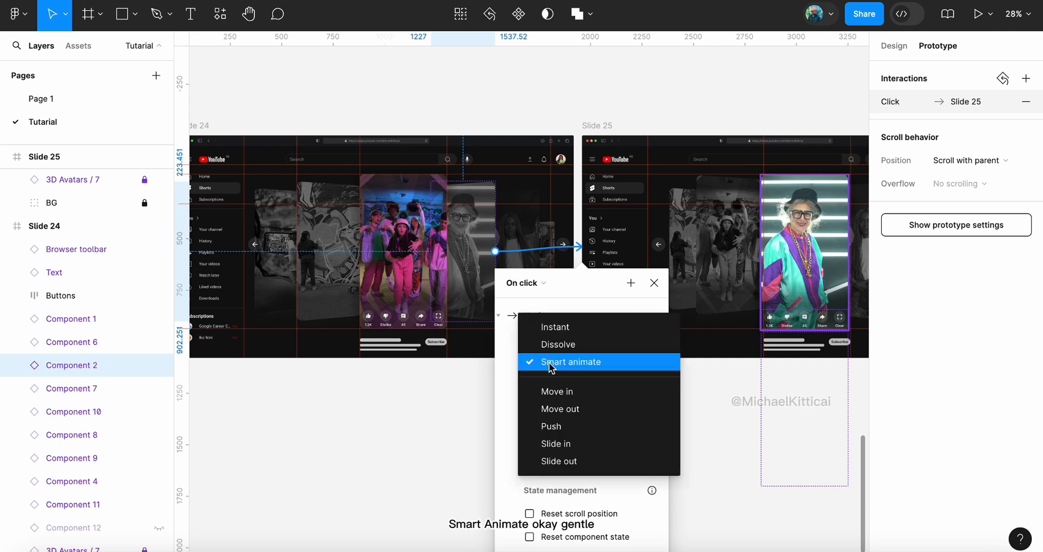
pyautogui.click(551, 362)
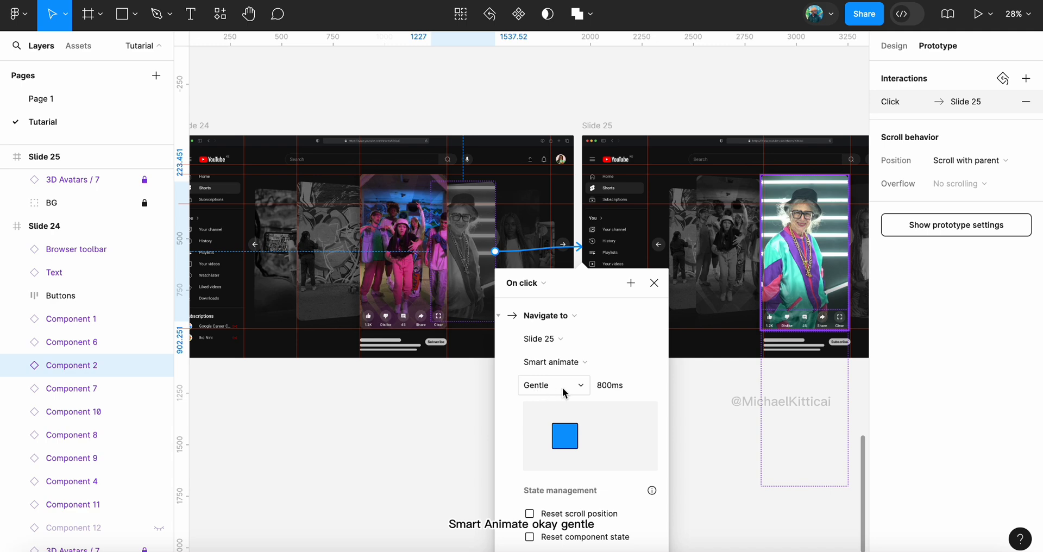
pyautogui.click(565, 391)
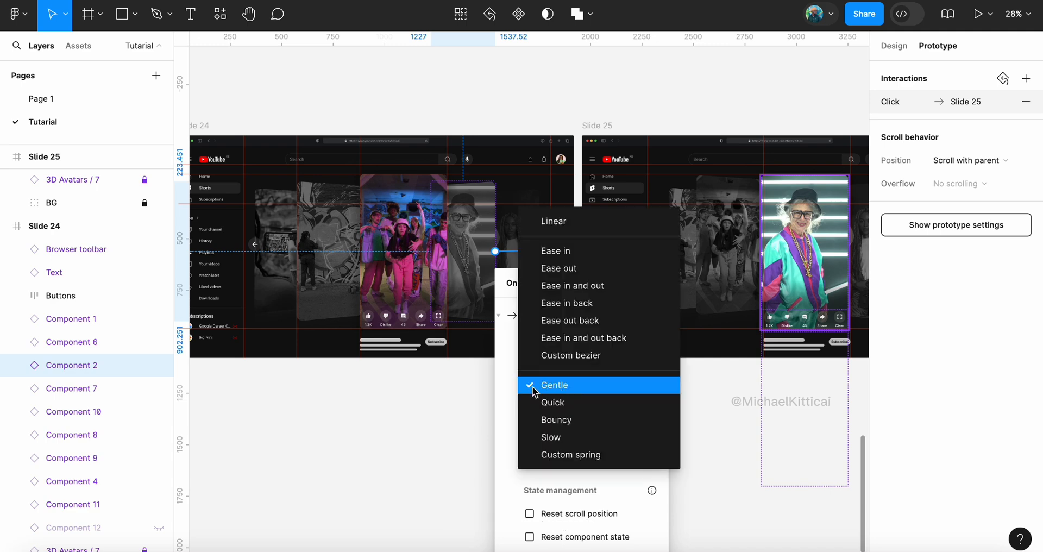
pyautogui.click(549, 386)
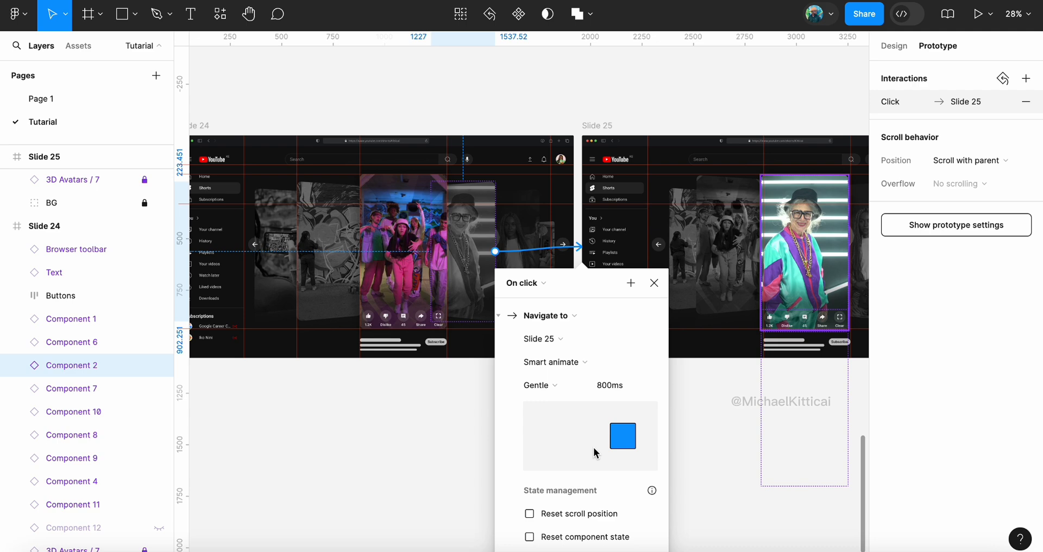
pyautogui.click(655, 283)
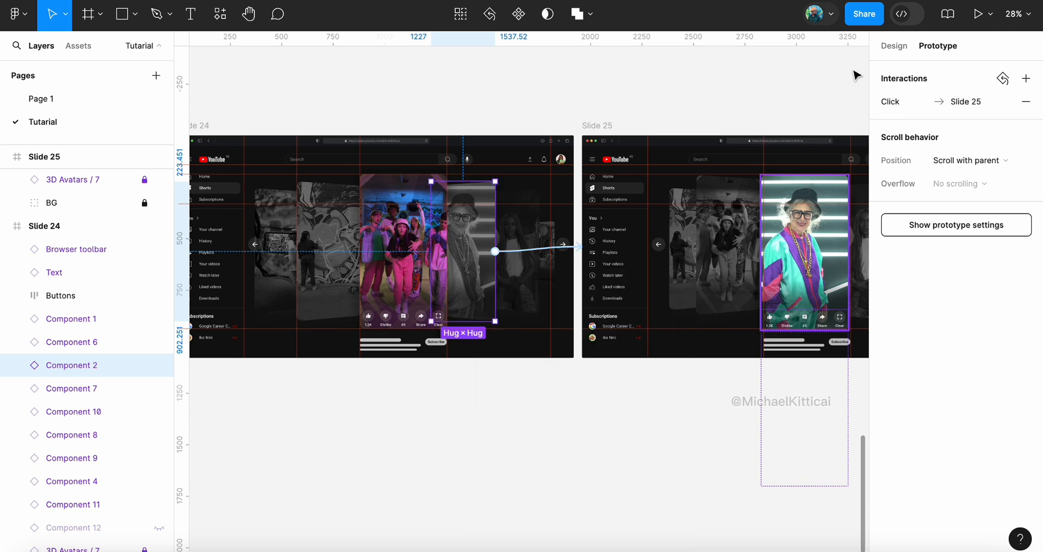
# Copy the click interaction of Slide 24's Component 2 and paste it onto Component 1 in Slide 25
pyautogui.click(873, 102)
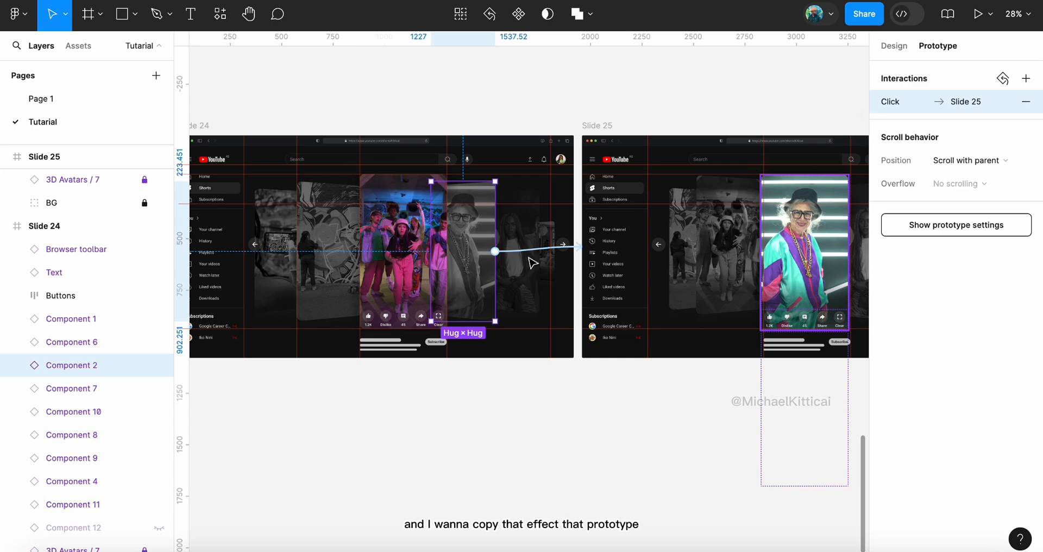
pyautogui.hscroll(5, 570, 261)
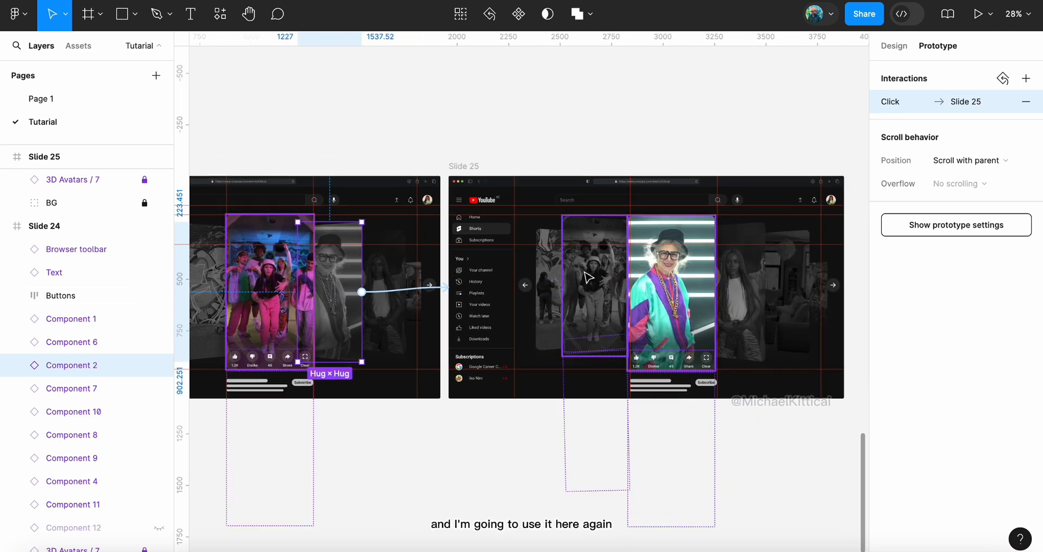
pyautogui.click(588, 278)
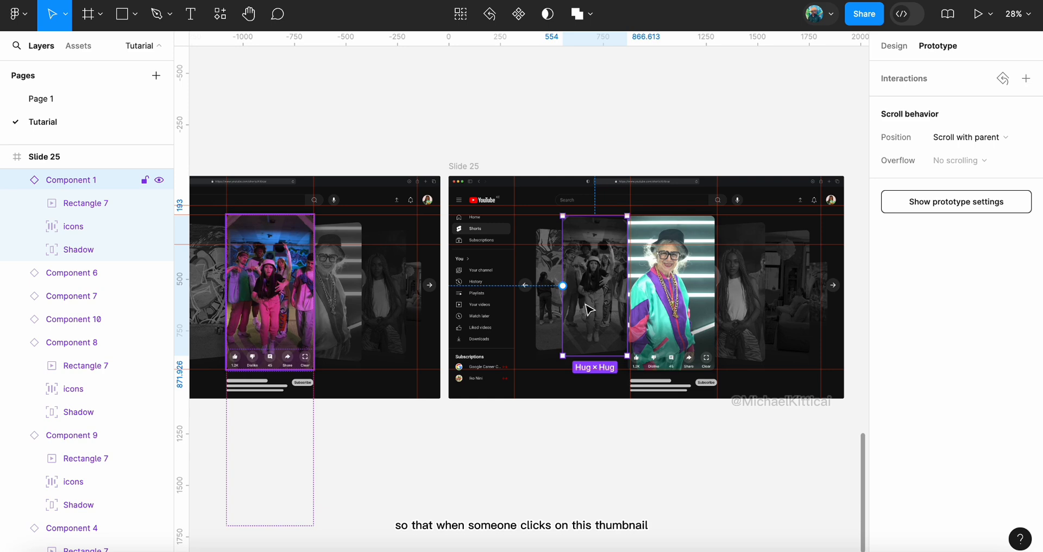
pyautogui.scroll(3, 586, 306)
pyautogui.hscroll(-3, 586, 305)
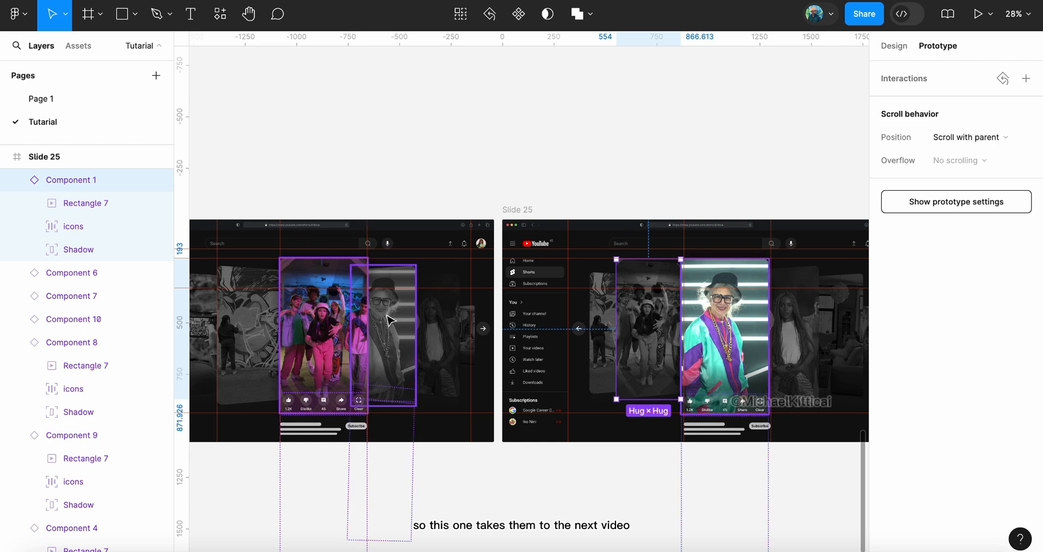
pyautogui.click(393, 328)
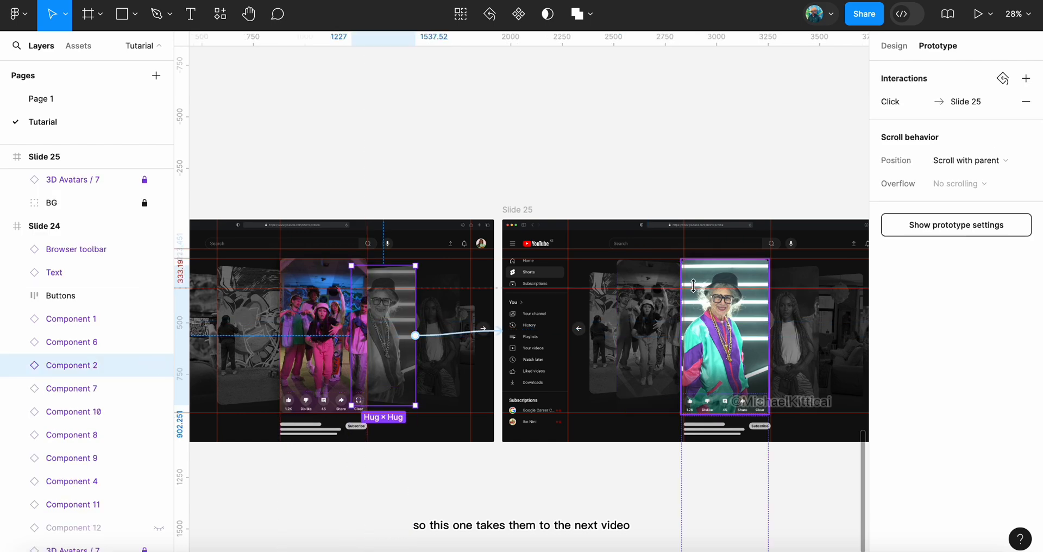
pyautogui.click(650, 324)
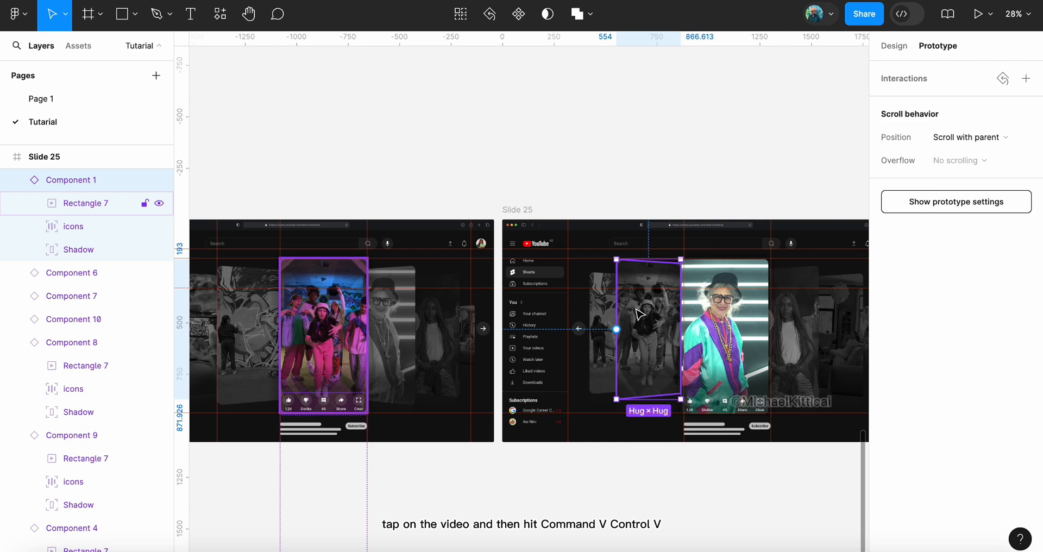
pyautogui.press('super+v')
# Move the Slide 25 frame horizontally away from Slide 24 to widen the gap between them
pyautogui.hscroll(5, 791, 338)
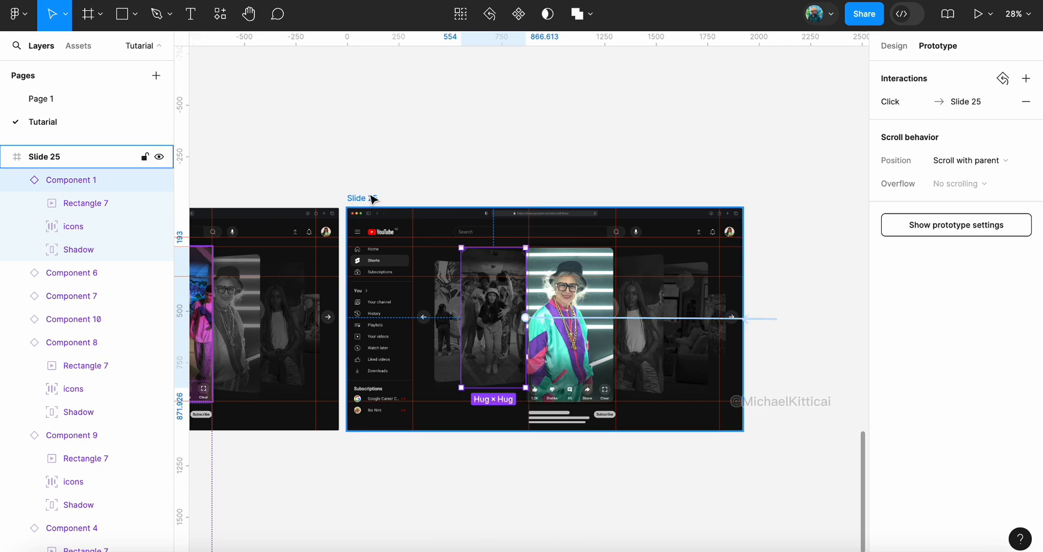
pyautogui.moveTo(374, 199); pyautogui.dragTo(491, 203)
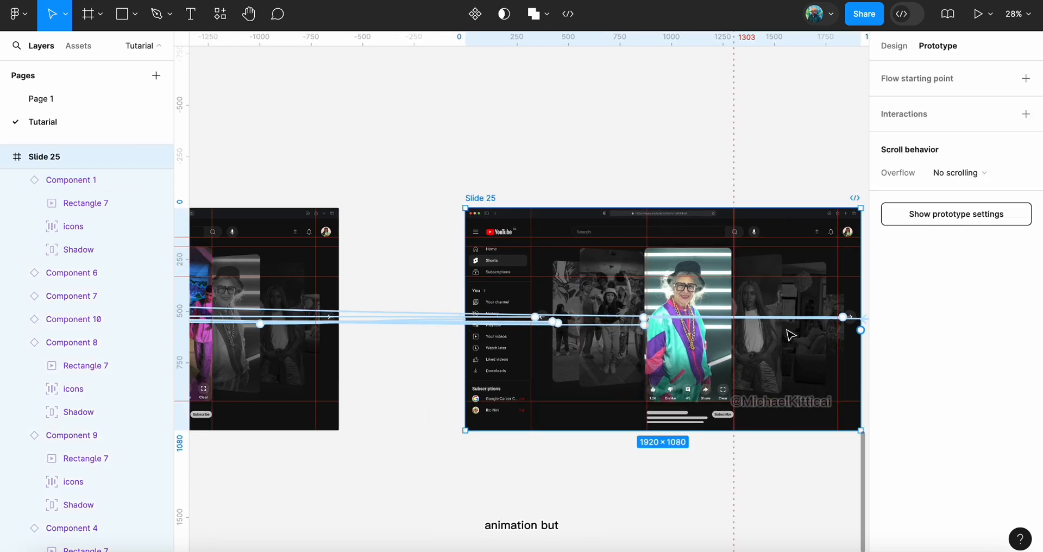
# Try to redirect the click interaction of Slide 25's Component 1 to Slide 24 by moving its connection
pyautogui.hscroll(4, 839, 316)
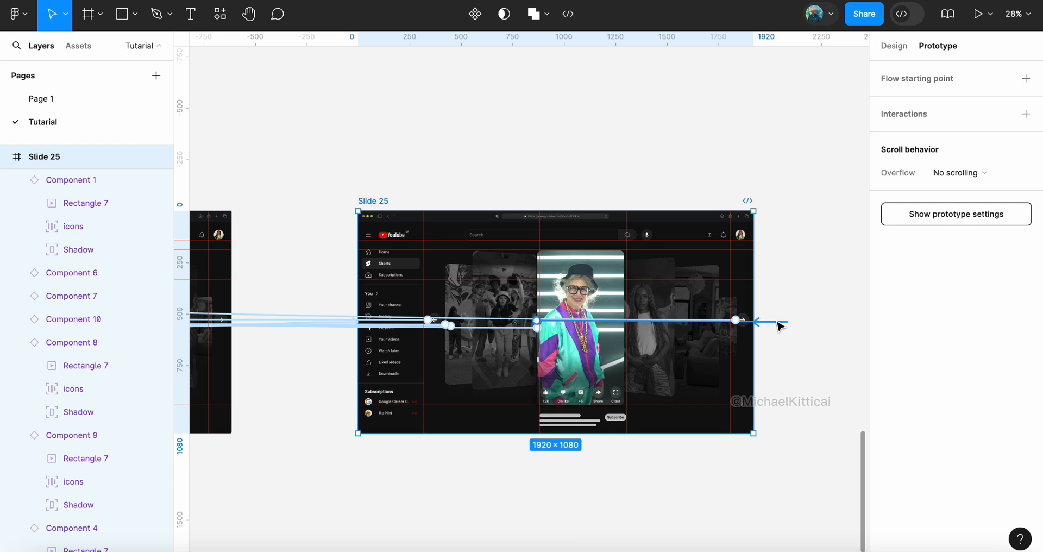
pyautogui.moveTo(778, 322); pyautogui.dragTo(407, 329)
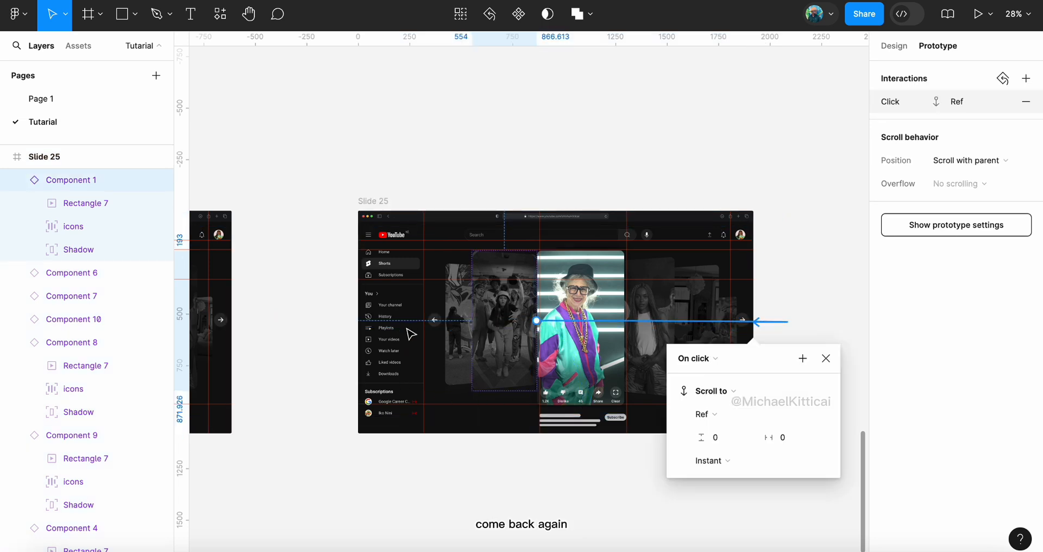
pyautogui.moveTo(472, 320); pyautogui.dragTo(220, 269)
pyautogui.hscroll(-5, 220, 270)
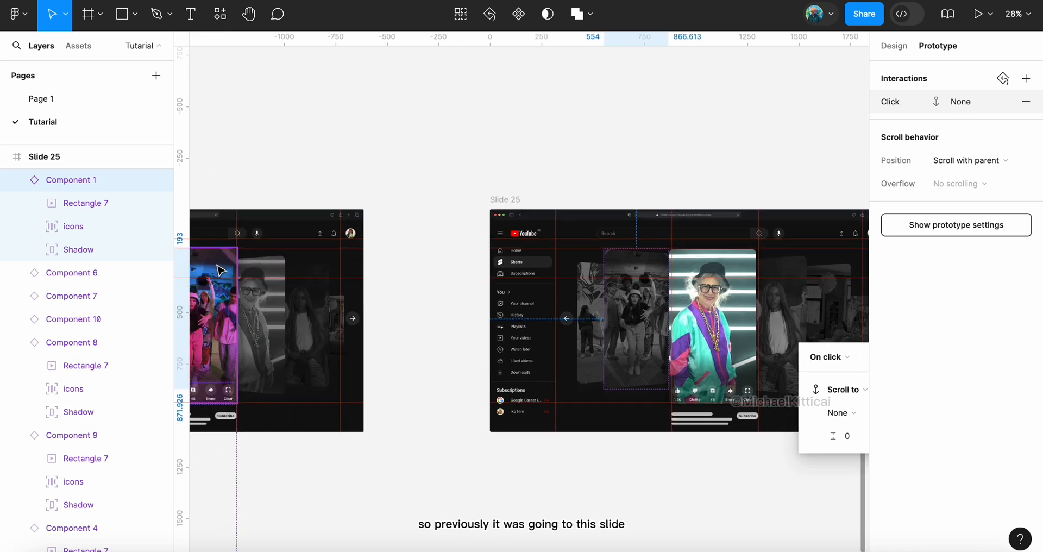
pyautogui.hscroll(-1, 217, 266)
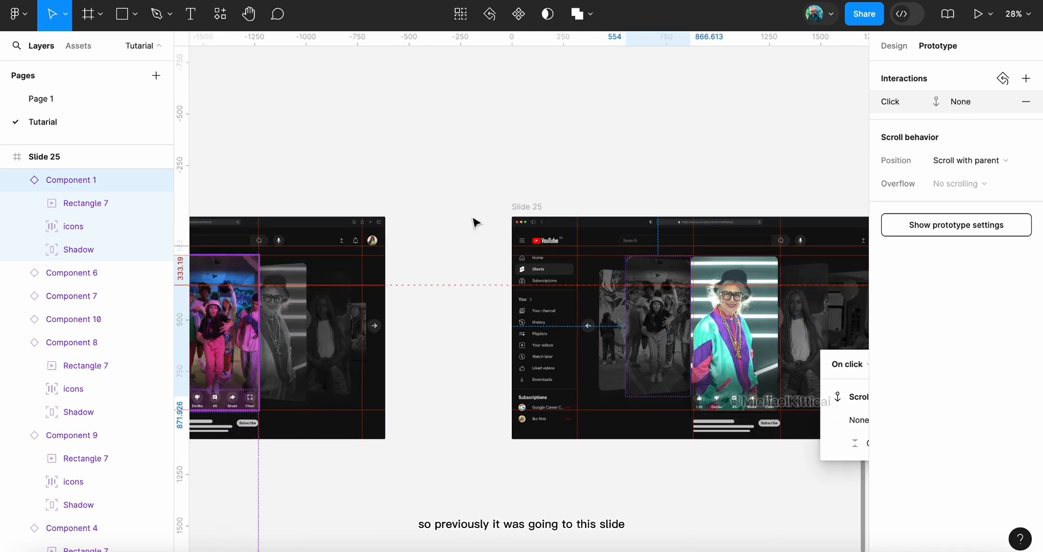
# Paste the copied click interaction onto Slide 25's Component 1 again and redirect it to Slide 24
pyautogui.click(522, 207)
pyautogui.click(673, 303)
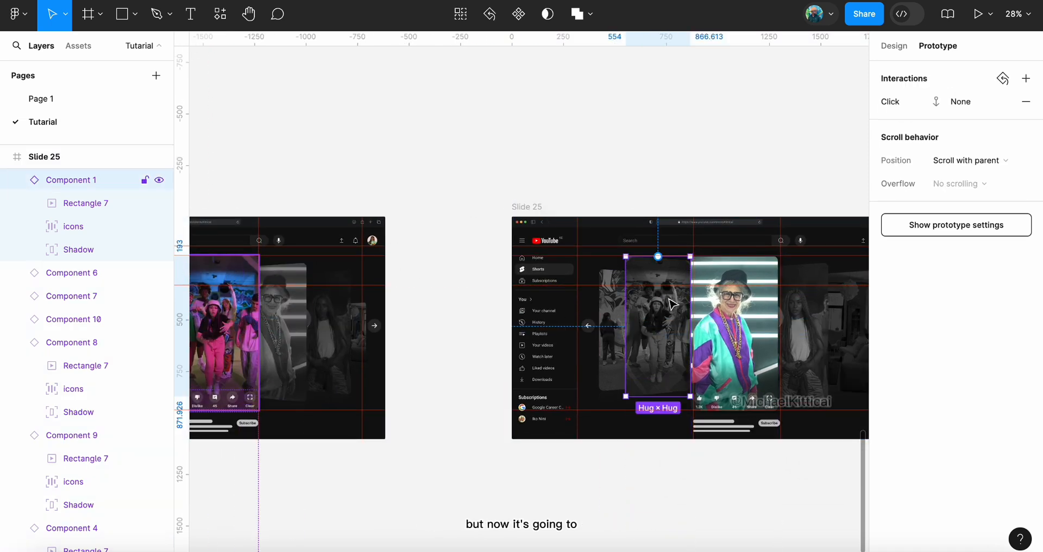
pyautogui.press('super+v')
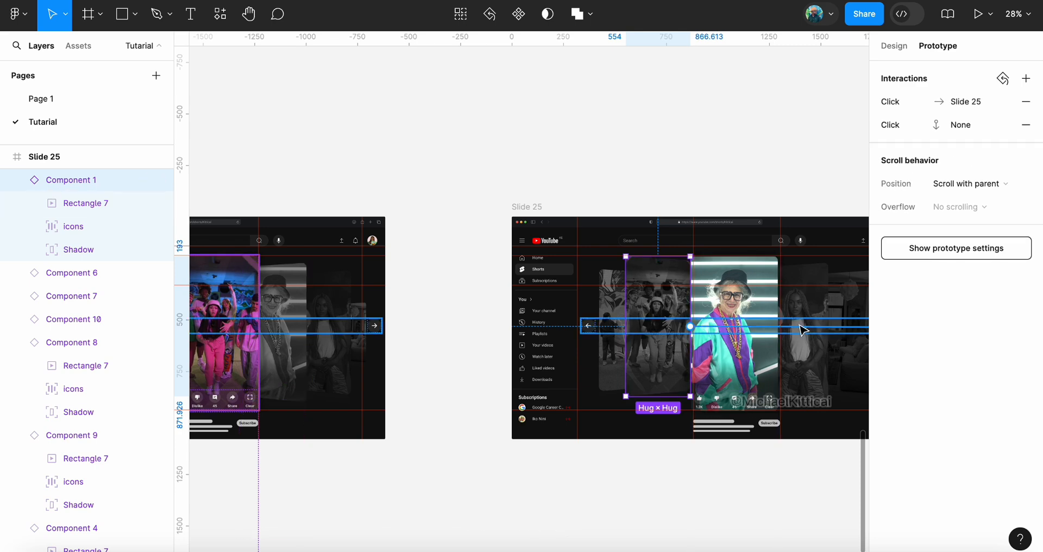
pyautogui.moveTo(690, 326); pyautogui.dragTo(385, 326)
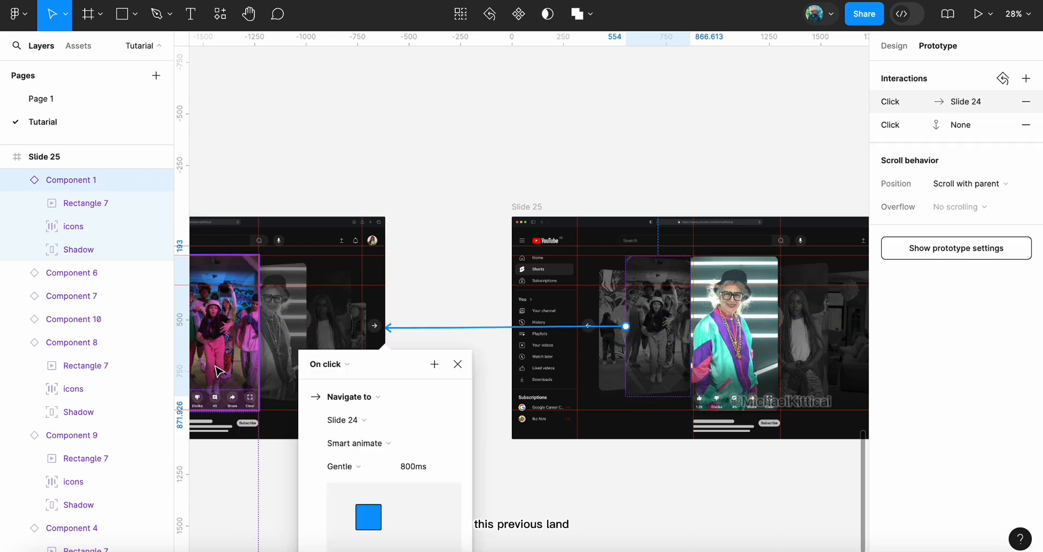
# Select Component 6 in Slide 25 to show its click interaction
pyautogui.click(604, 304)
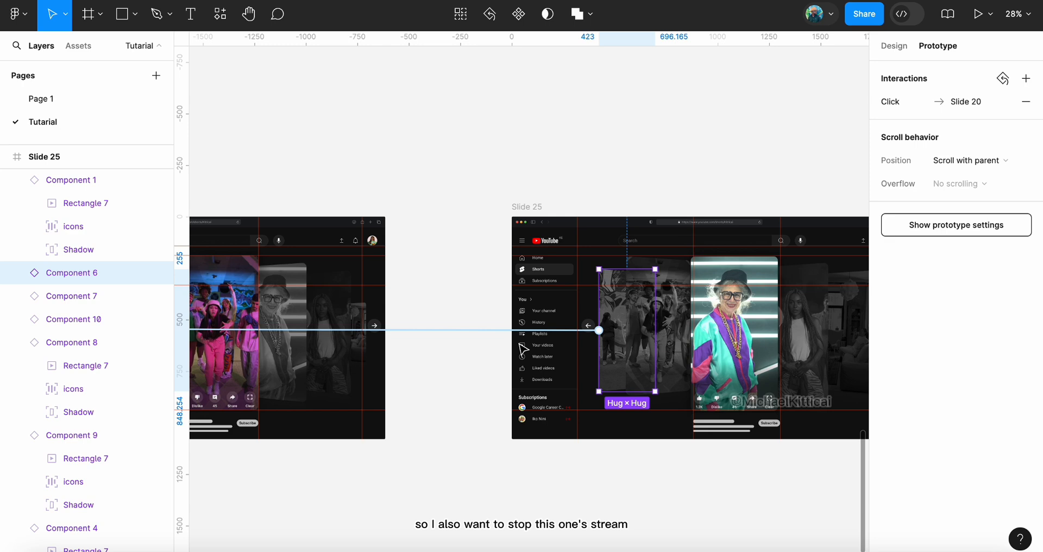
# In Slide 25, remove Component 6's click interaction to Slide 20 and the centre card's click interaction to Slide 17
pyautogui.click(475, 329)
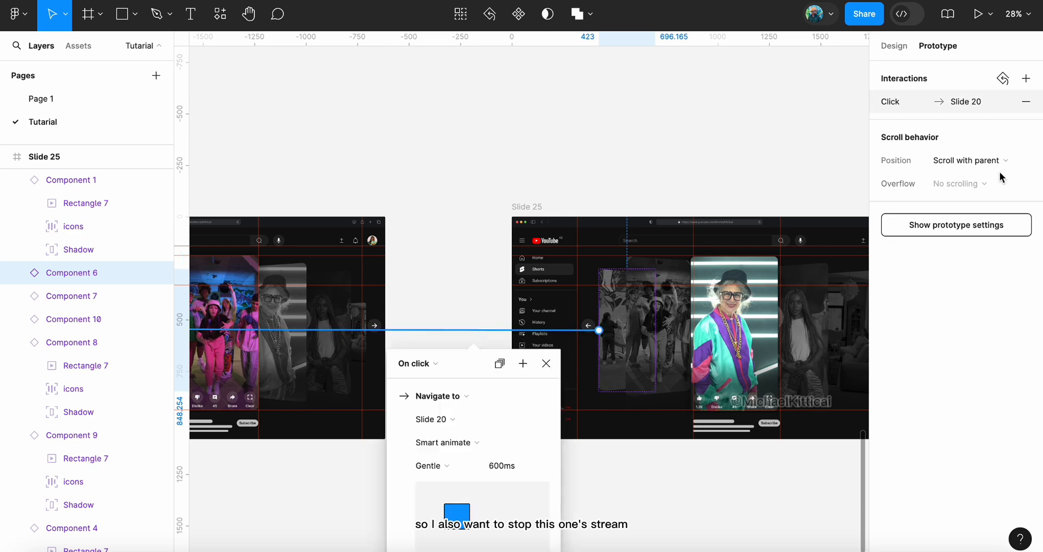
pyautogui.click(1026, 101)
pyautogui.hscroll(7, 695, 214)
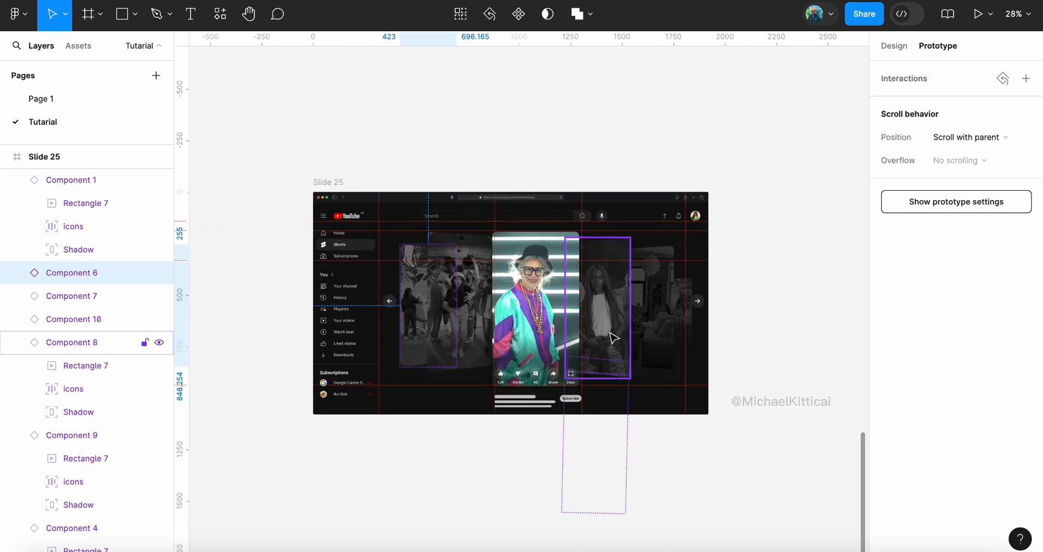
pyautogui.click(613, 338)
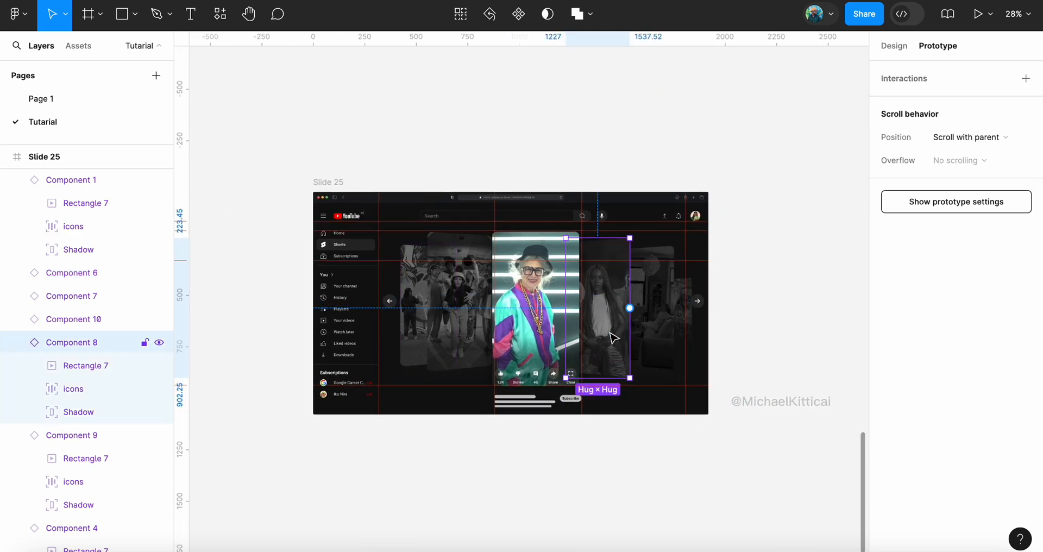
pyautogui.click(656, 333)
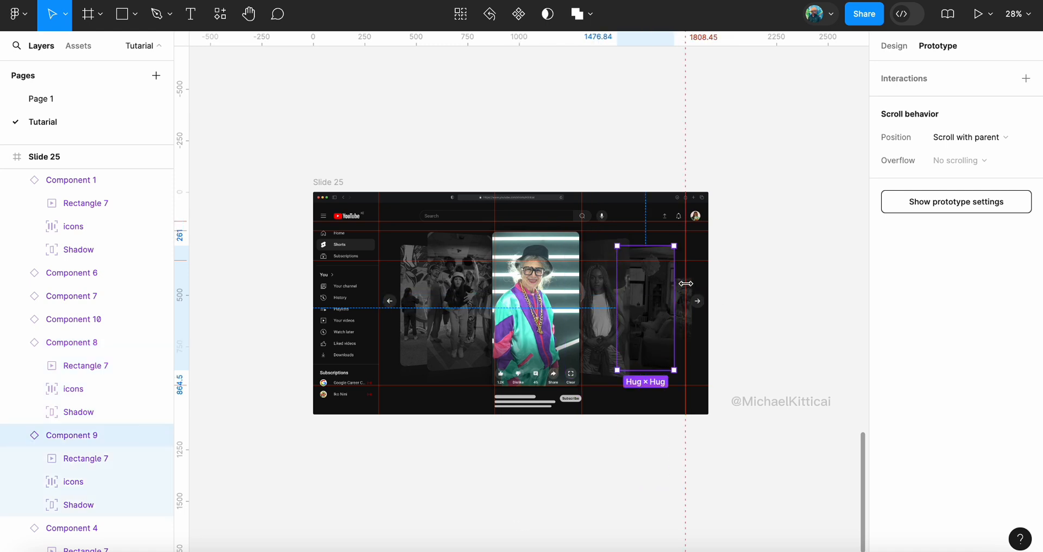
pyautogui.click(558, 292)
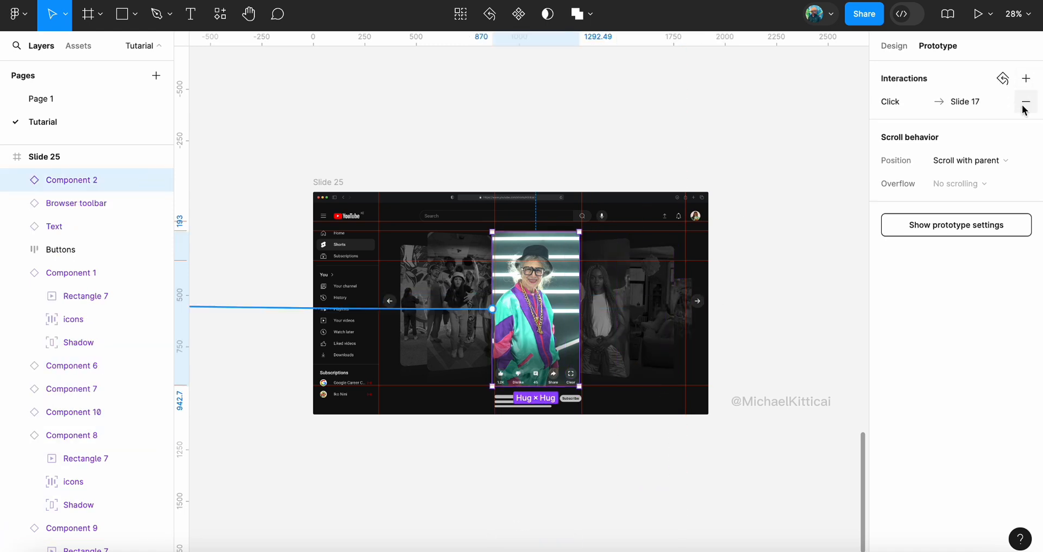
pyautogui.click(1022, 109)
# In Slide 24, remove Component 6's click interaction to Slide 20 and Component 7's click interaction to Slide 21
pyautogui.hscroll(-10, 623, 261)
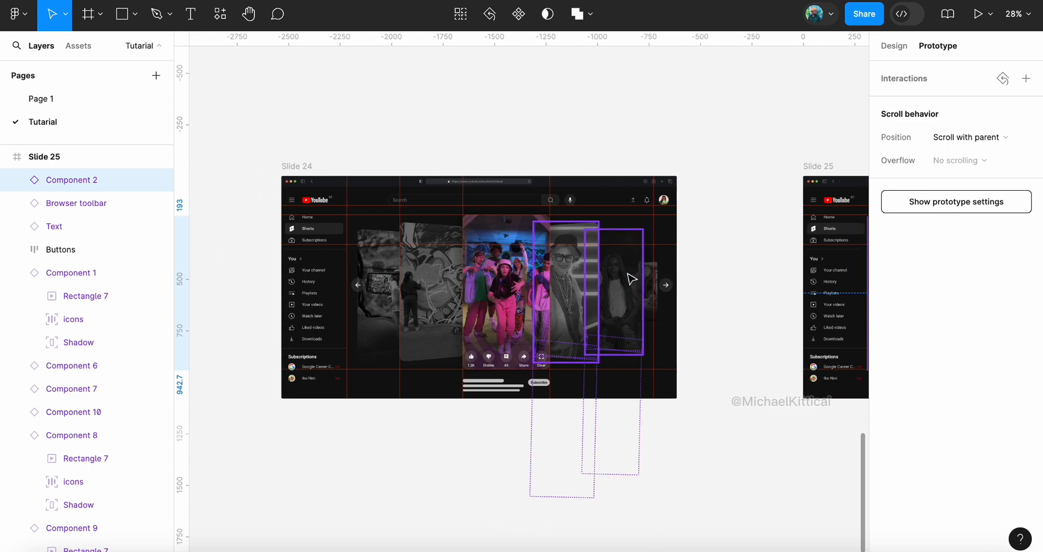
pyautogui.click(630, 278)
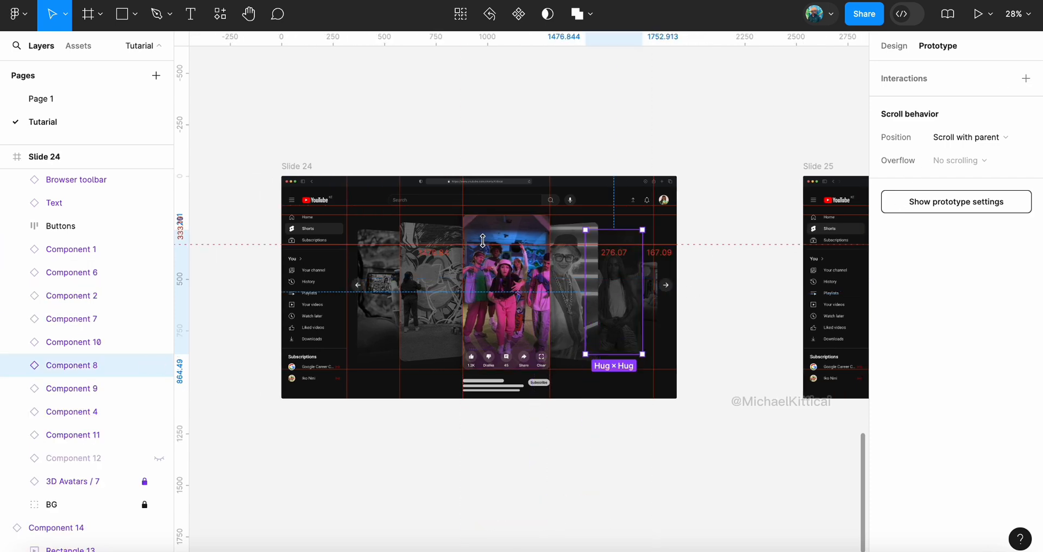
pyautogui.click(483, 242)
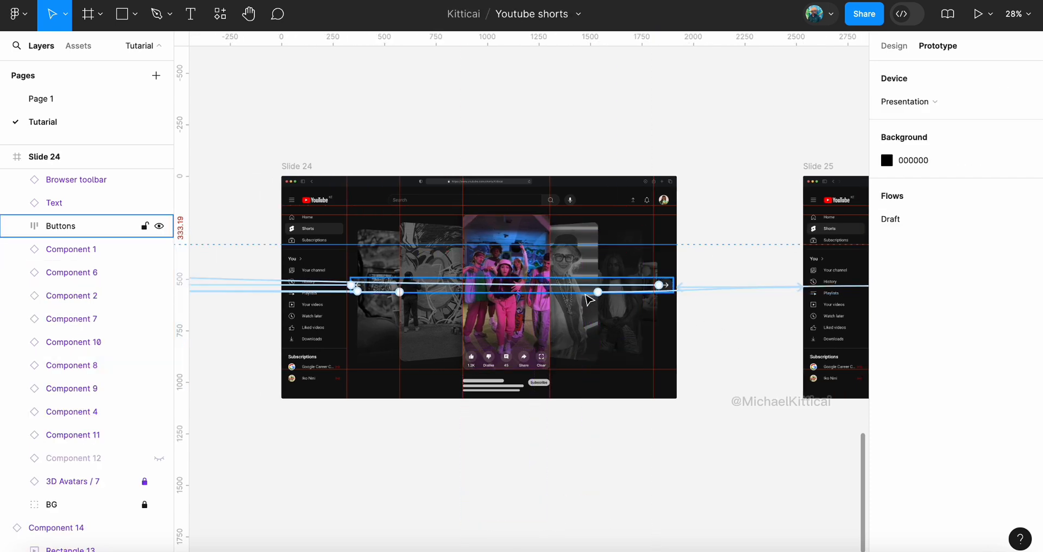
pyautogui.click(429, 262)
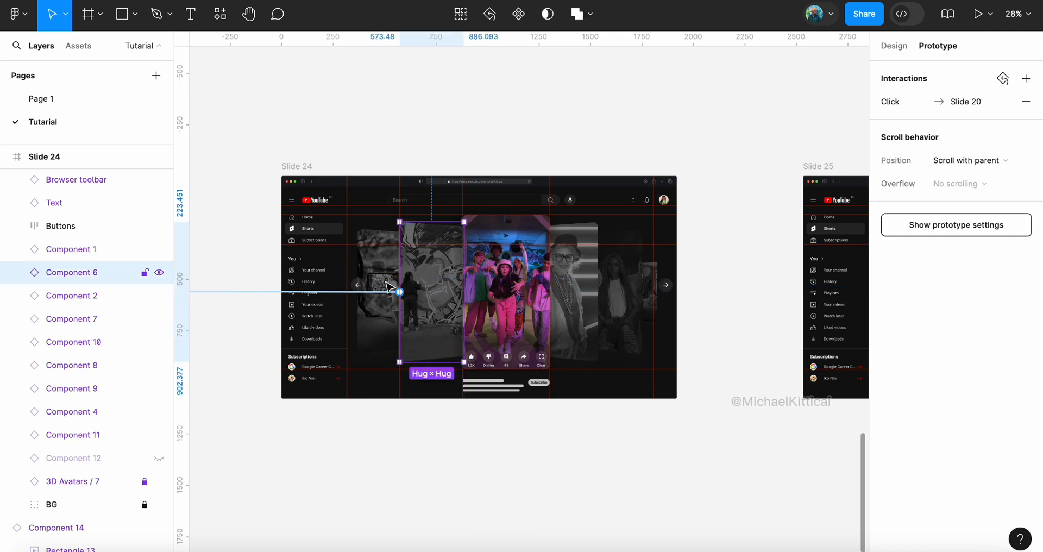
pyautogui.click(348, 292)
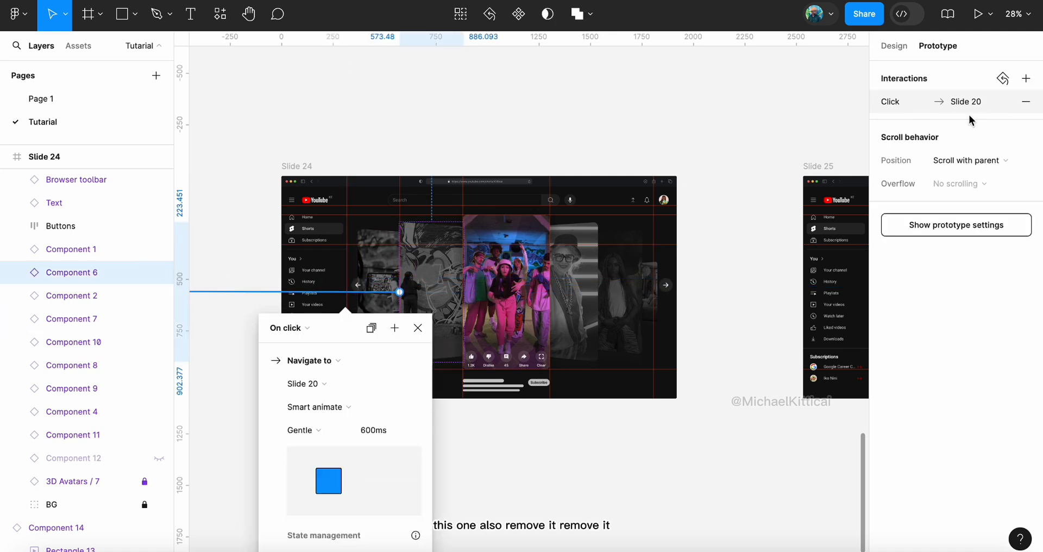
pyautogui.click(1028, 102)
pyautogui.click(109, 318)
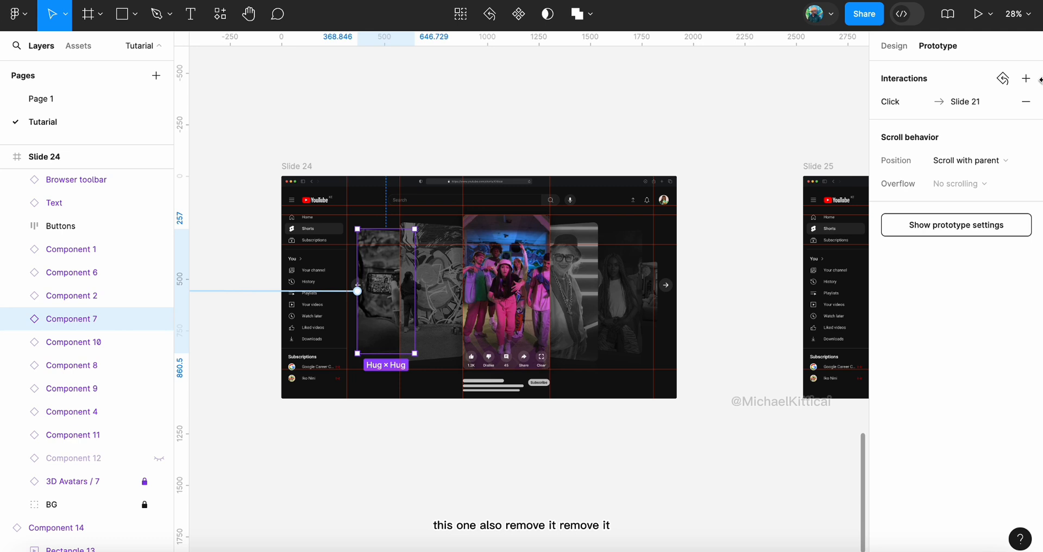
pyautogui.click(1025, 102)
pyautogui.click(109, 295)
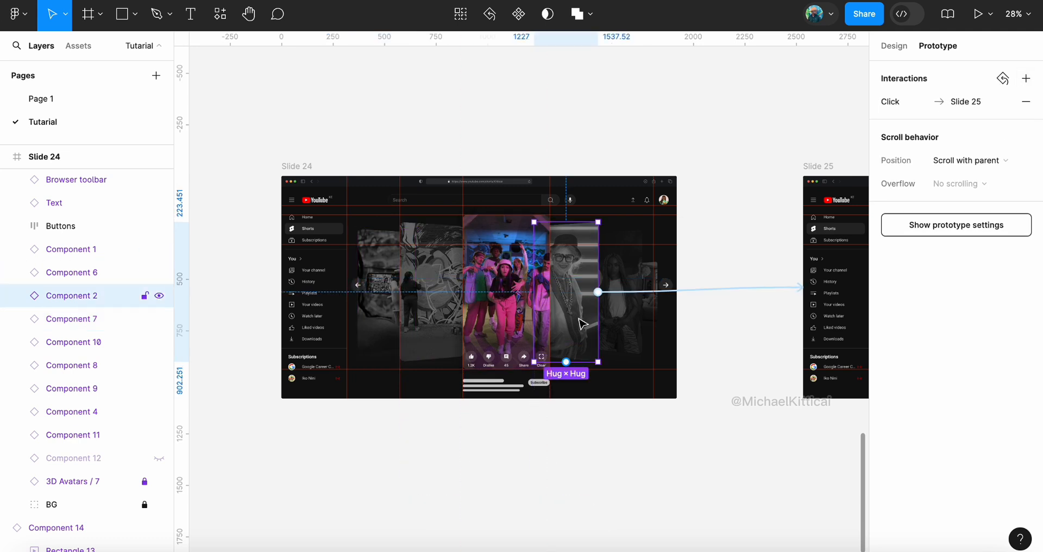
pyautogui.click(625, 264)
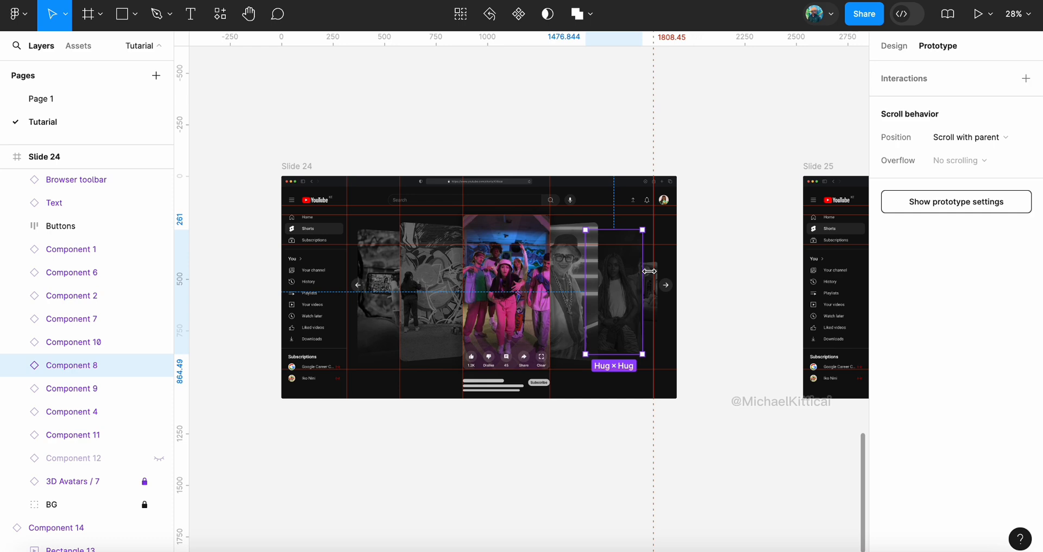
pyautogui.press('Escape')
# Remove the click interaction from the right arrow button in Slide 24
pyautogui.hscroll(-5, 414, 302)
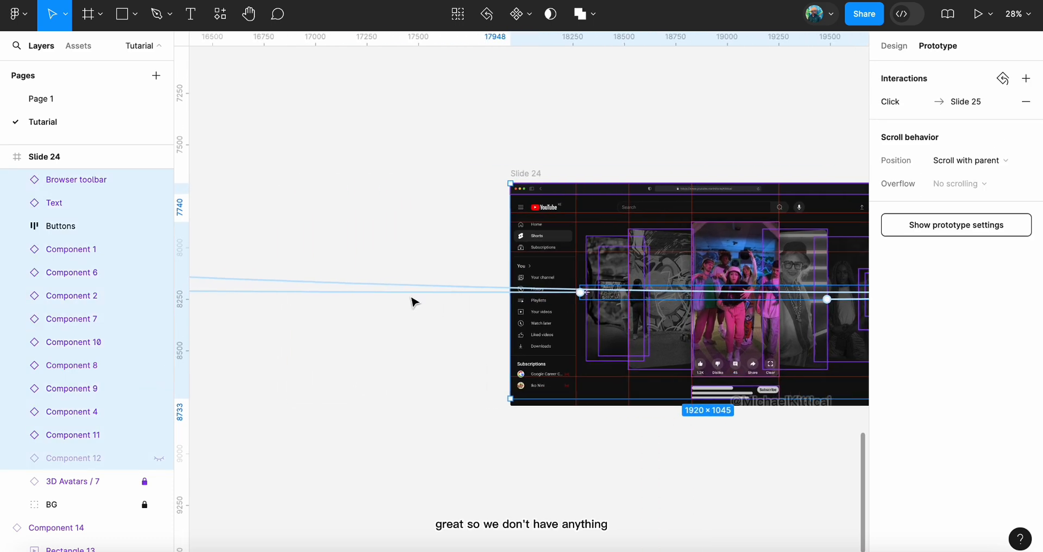
pyautogui.click(415, 286)
pyautogui.click(1026, 101)
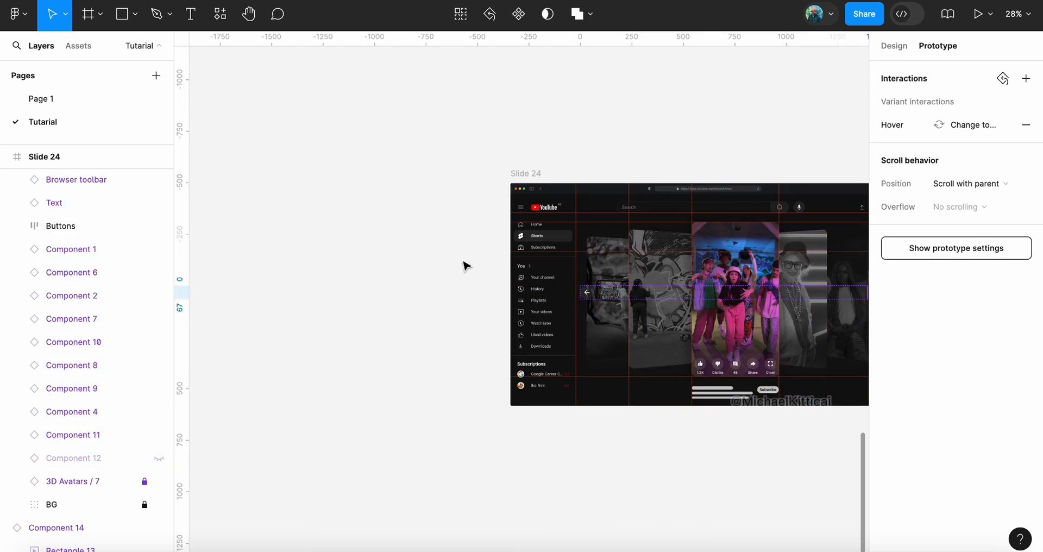
# Remove the click interaction to Slide 20 and the hover interaction from the left arrow button in Slide 24
pyautogui.click(603, 270)
pyautogui.hotkey('ctrl', 'a')
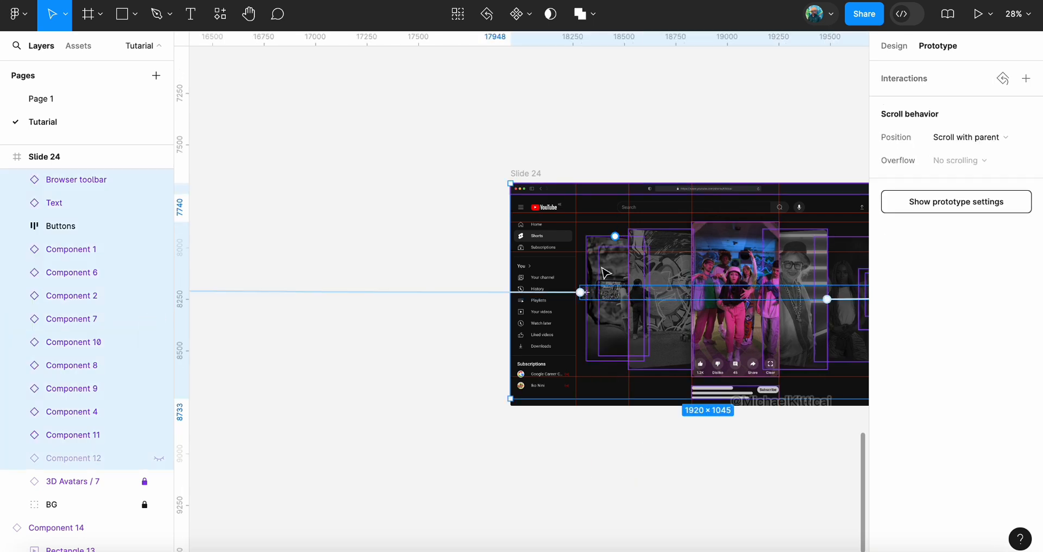
pyautogui.click(461, 292)
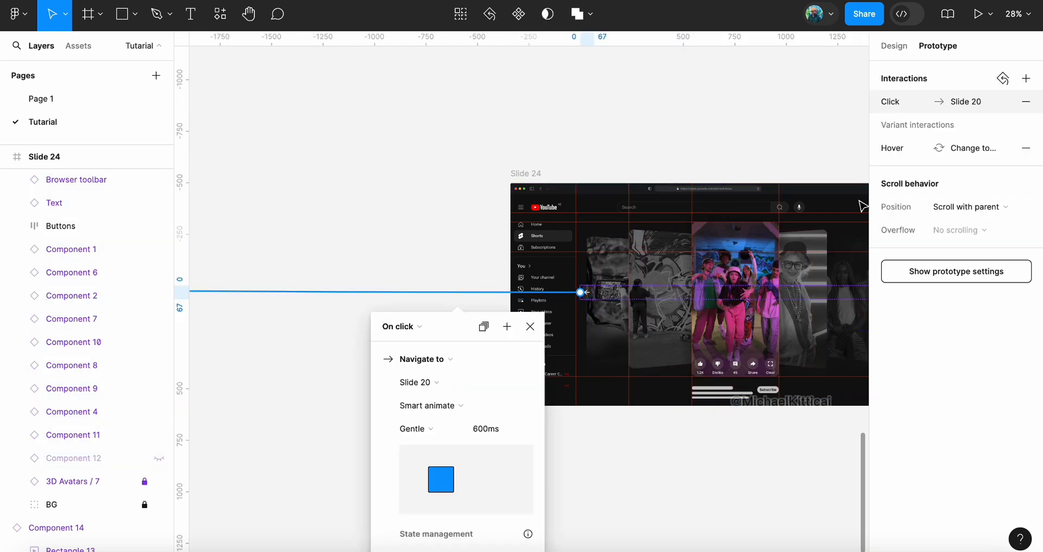
pyautogui.click(1025, 102)
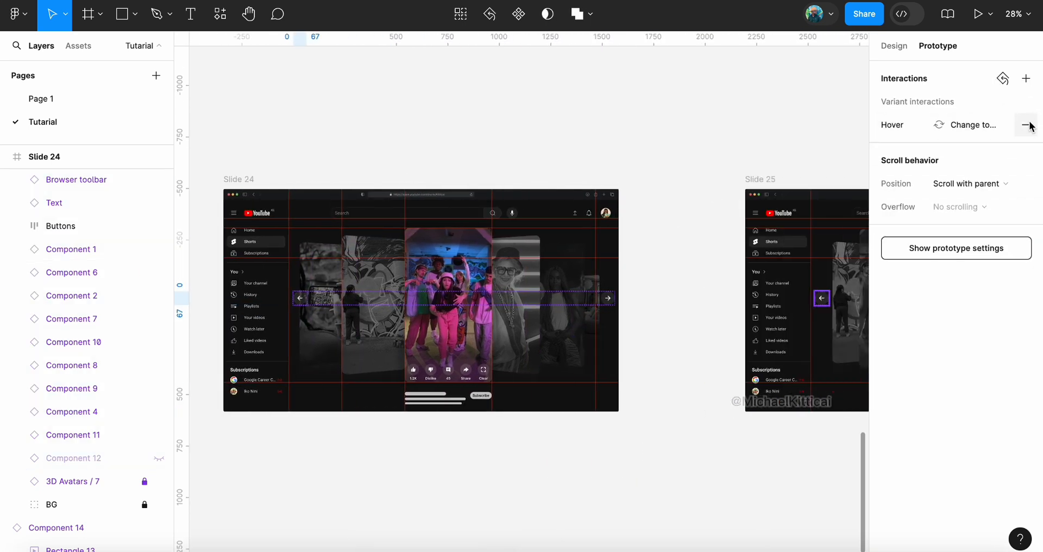
pyautogui.click(1026, 125)
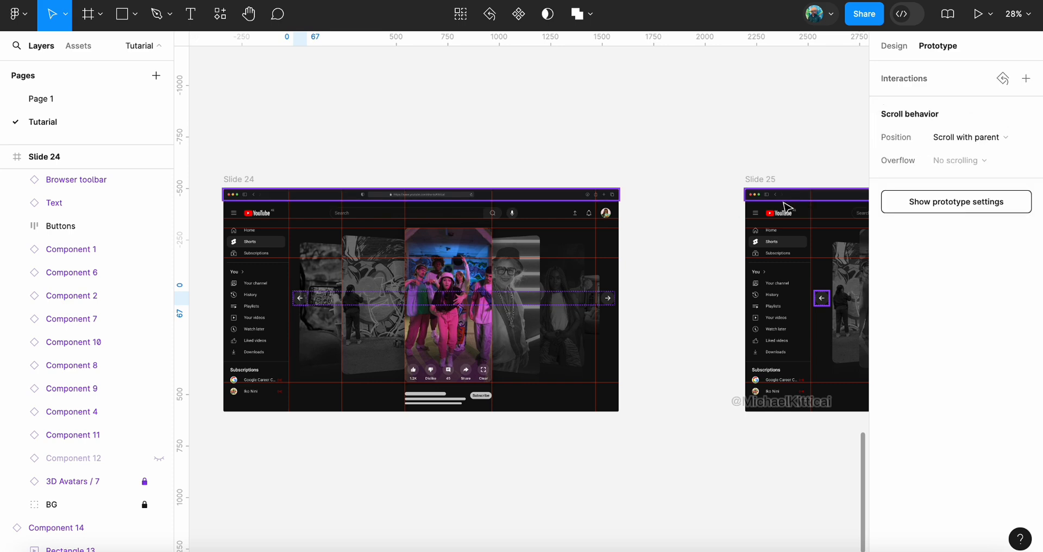
# Remove the click interaction to Slide 17 from the right arrow button in Slide 25
pyautogui.click(769, 183)
pyautogui.hscroll(5, 764, 174)
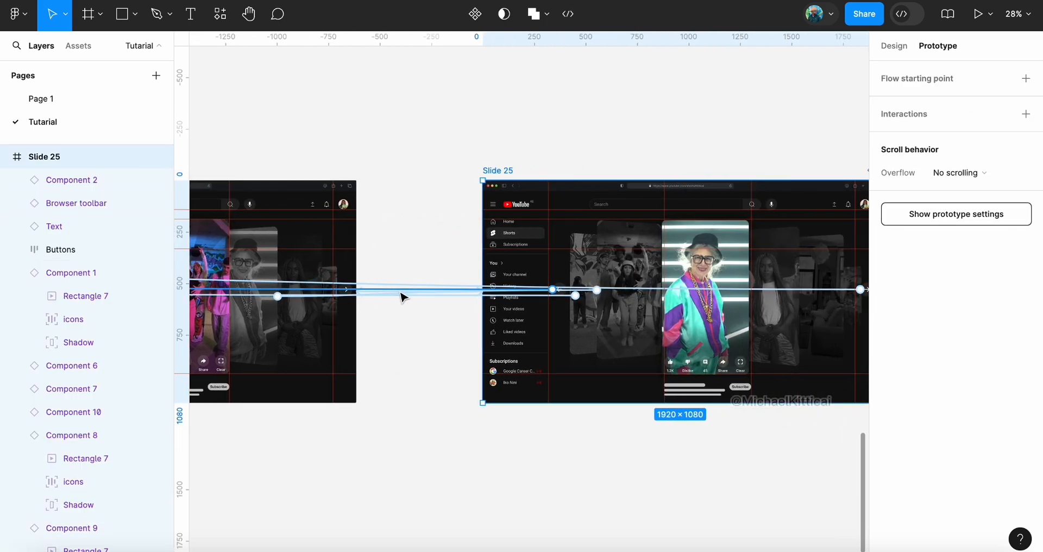
pyautogui.click(402, 287)
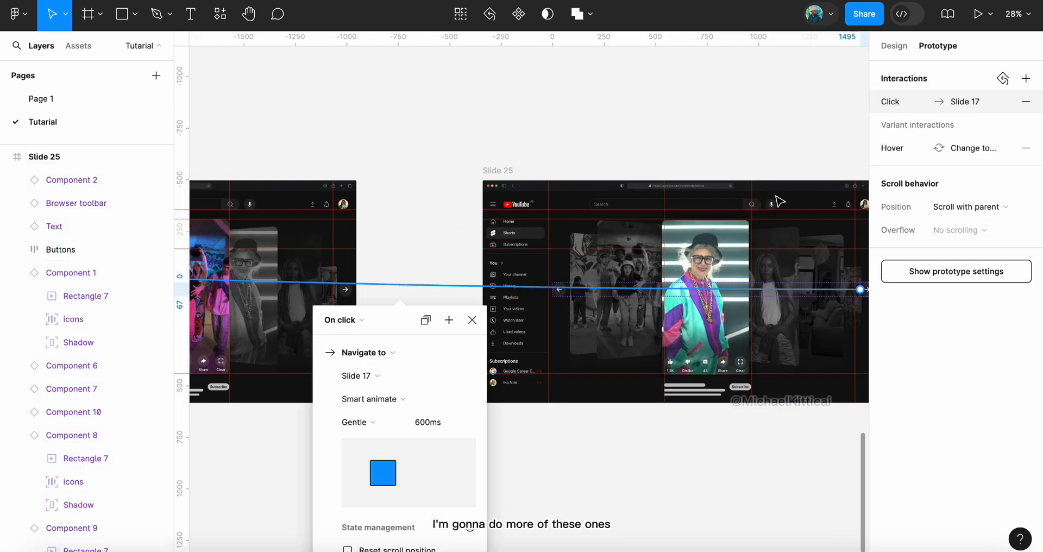
pyautogui.click(1026, 102)
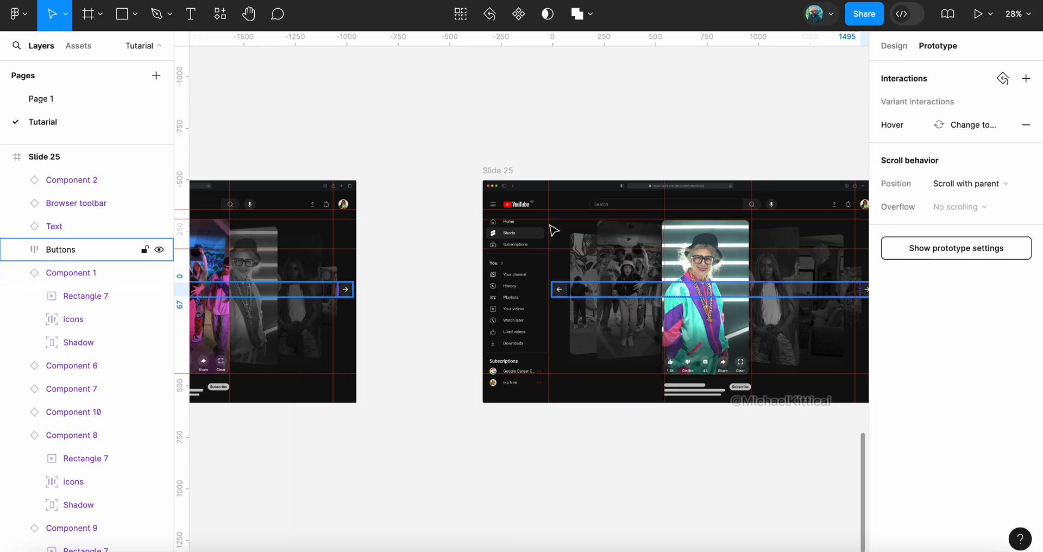
# Select the remaining connections between Slide 24 and Slide 25 together and remove their click interactions
pyautogui.click(492, 172)
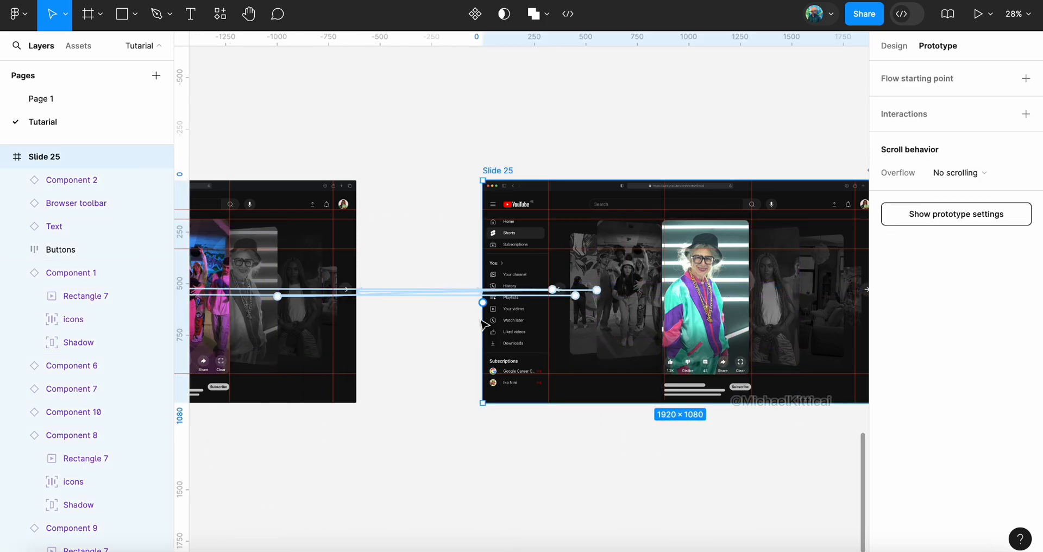
pyautogui.moveTo(406, 270); pyautogui.dragTo(425, 322)
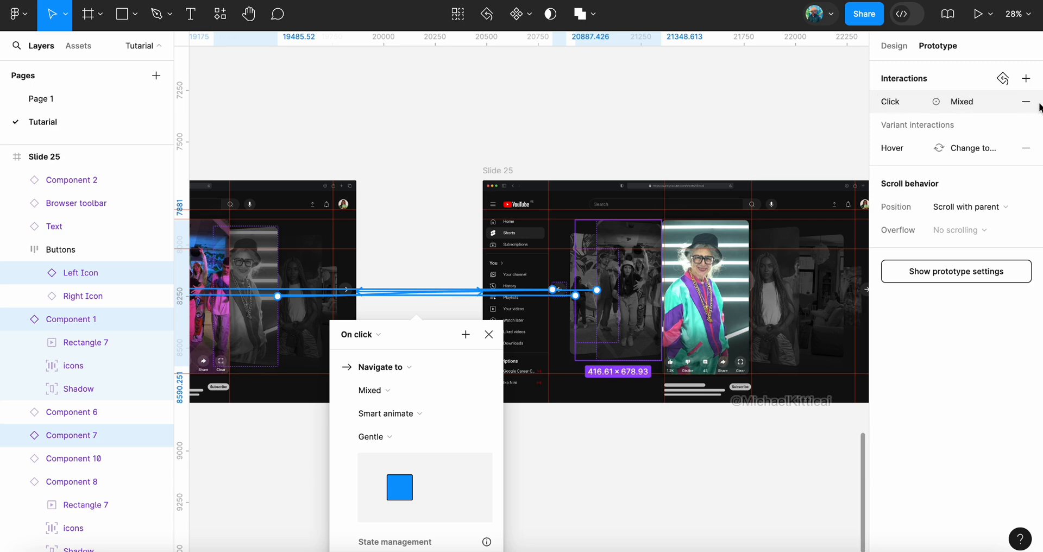
pyautogui.click(1029, 103)
pyautogui.hscroll(5, 628, 156)
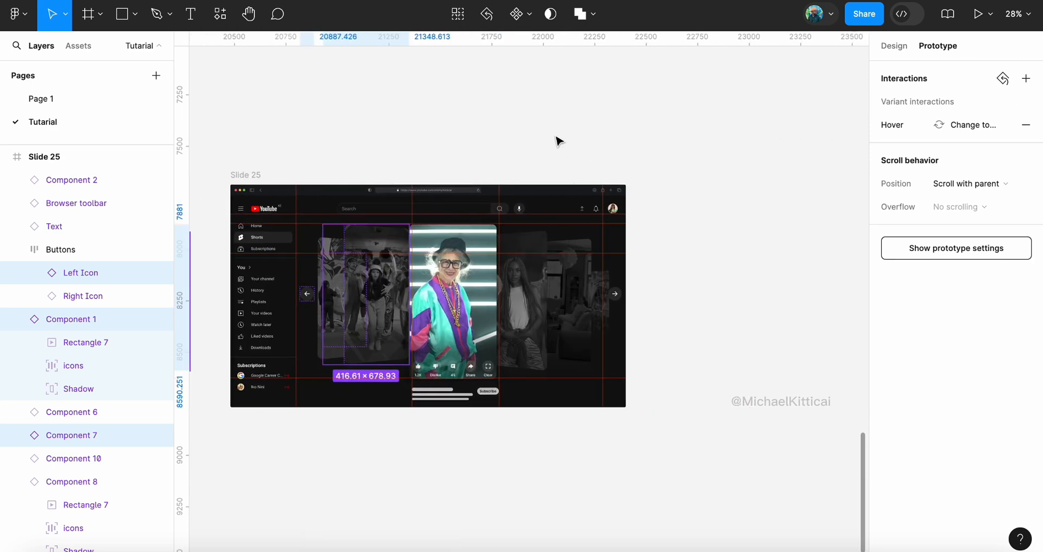
pyautogui.click(556, 140)
pyautogui.click(241, 176)
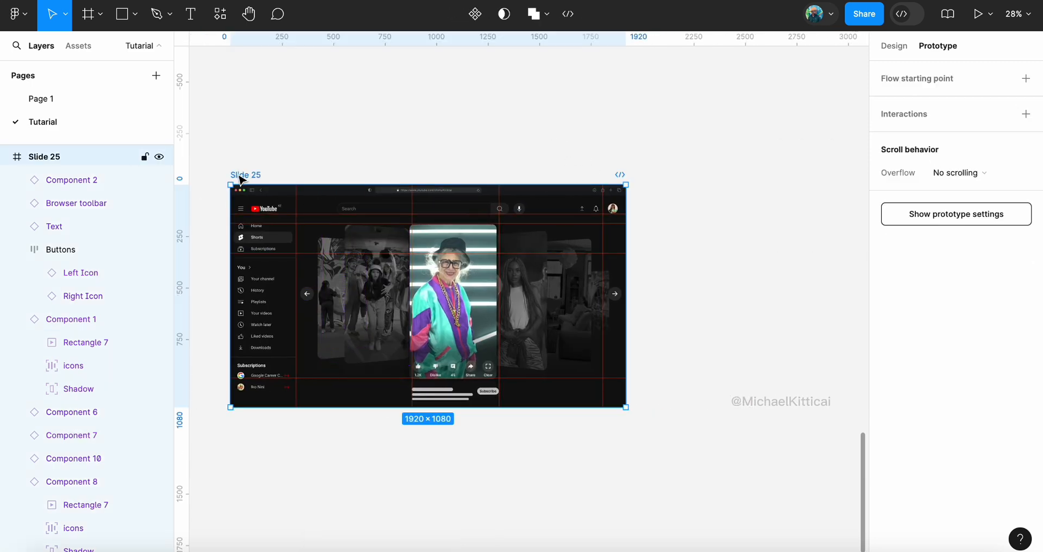
pyautogui.click(386, 293)
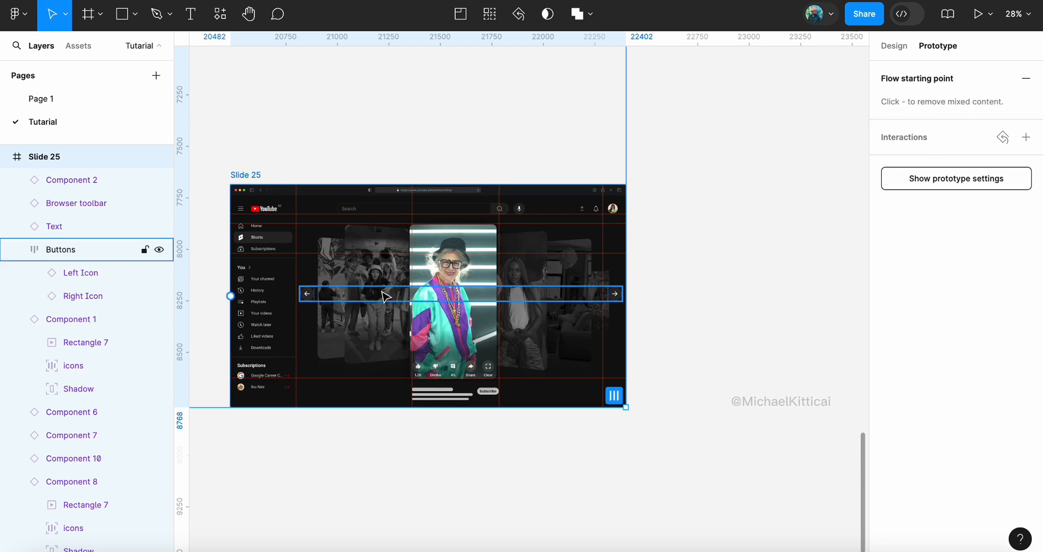
# Paste a click interaction that navigates to Slide 25 onto Component 2 in Slide 24
pyautogui.hscroll(-2, 385, 297)
pyautogui.hscroll(-5, 385, 296)
pyautogui.click(247, 307)
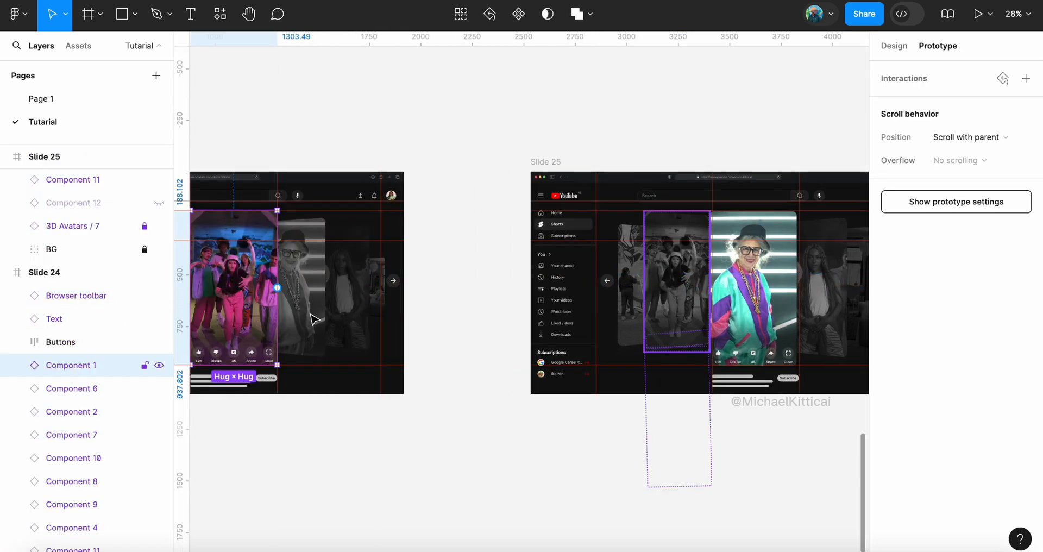
pyautogui.click(308, 320)
pyautogui.hscroll(-5, 310, 323)
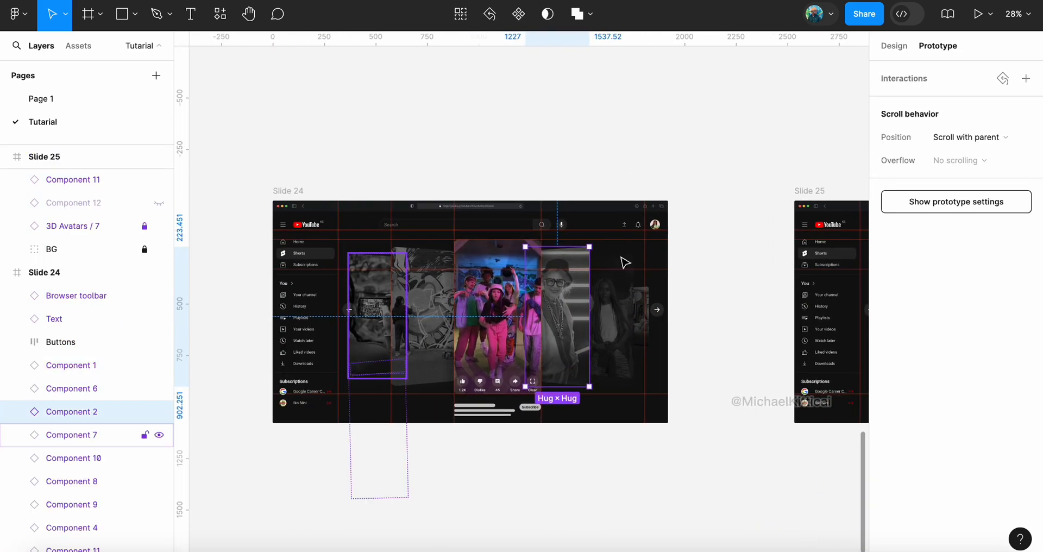
pyautogui.hotkey('ctrl', 'v')
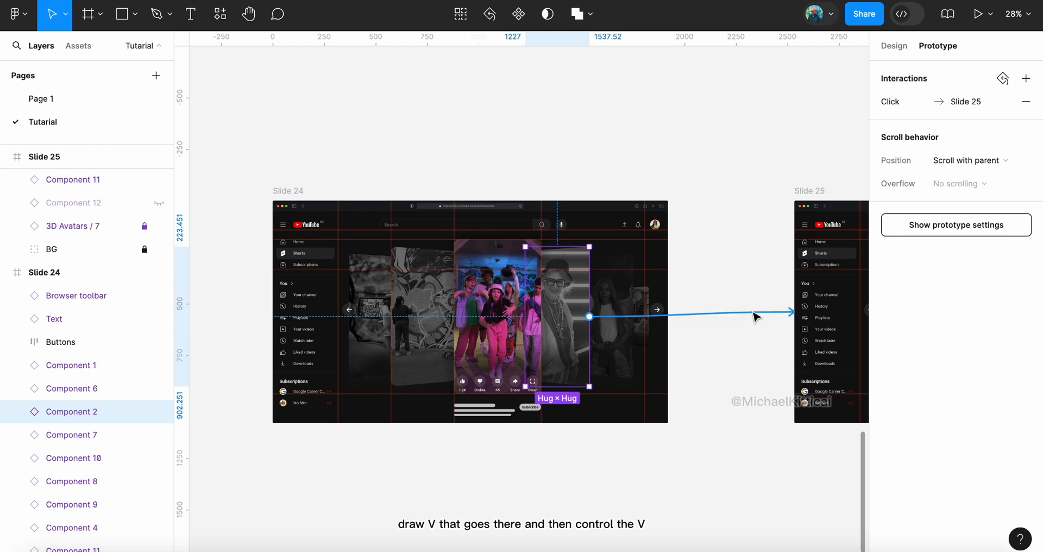
# Paste the click interaction onto Component 1 in Slide 25 and redirect it to Slide 24, keeping Smart animate, Gentle, 800ms
pyautogui.hscroll(5, 755, 316)
pyautogui.click(574, 325)
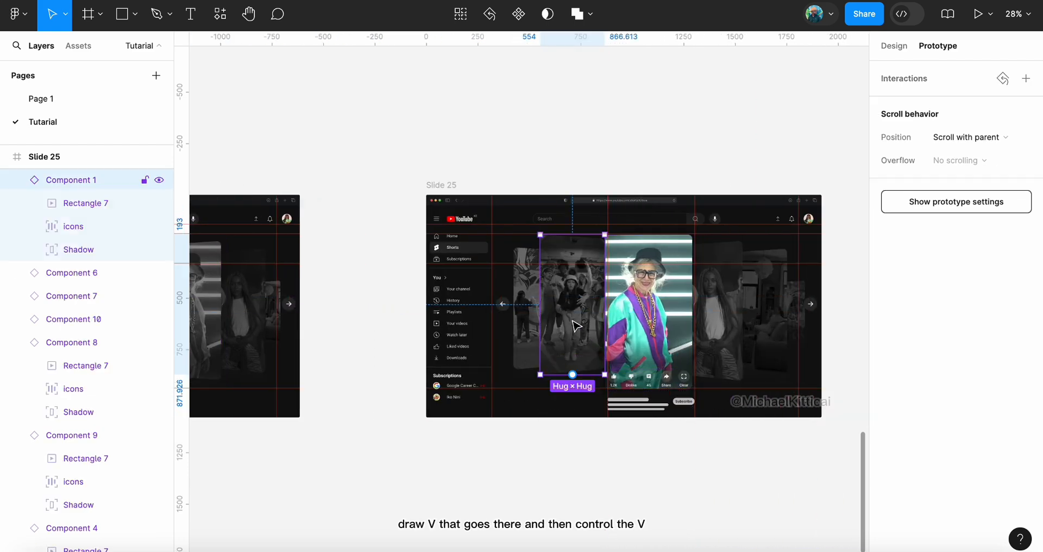
pyautogui.hotkey('ctrl', 'v')
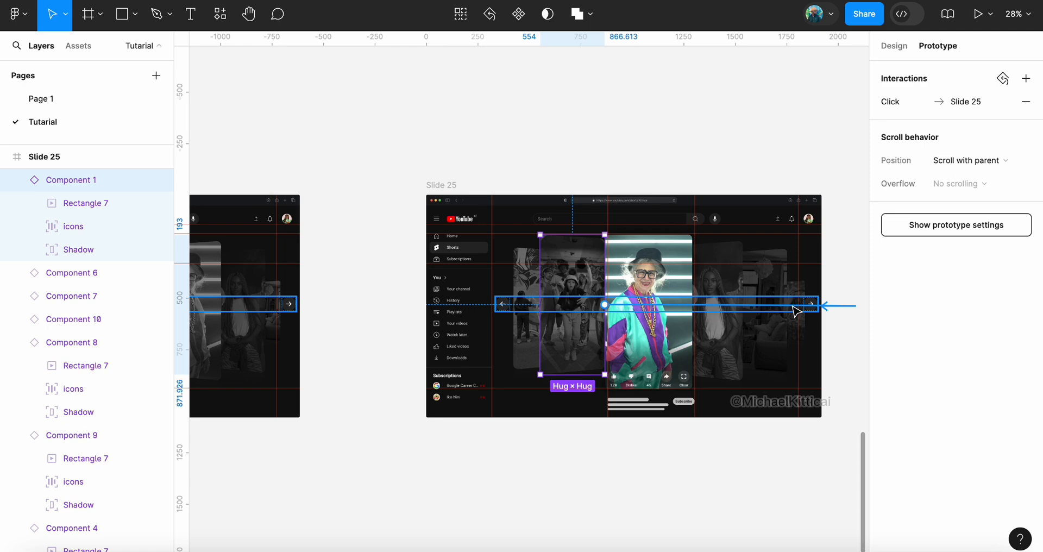
pyautogui.moveTo(346, 415); pyautogui.dragTo(255, 366)
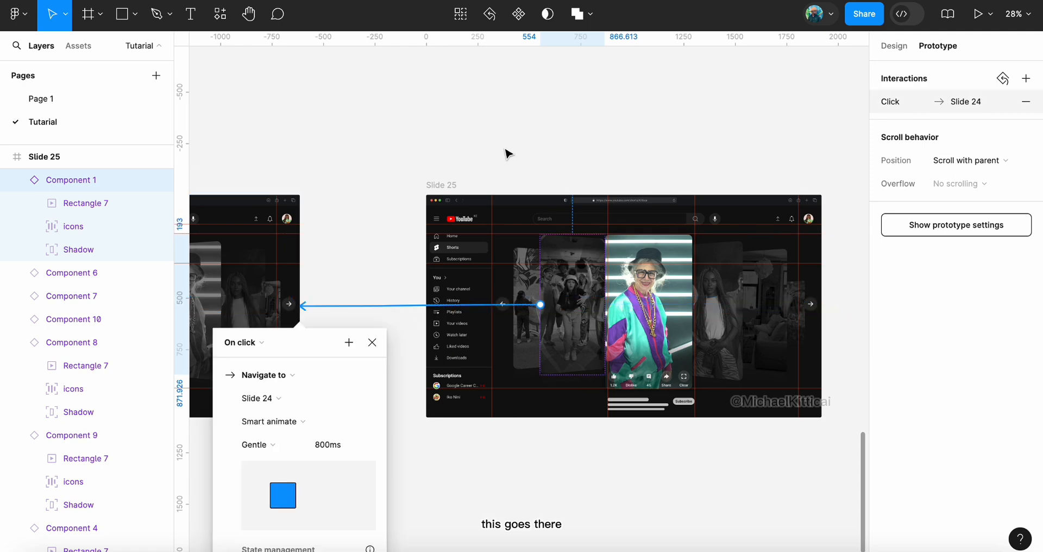
# Open the prototype preview starting from Slide 24, and enlarge and reposition its window
pyautogui.click(432, 184)
pyautogui.hscroll(-10, 564, 355)
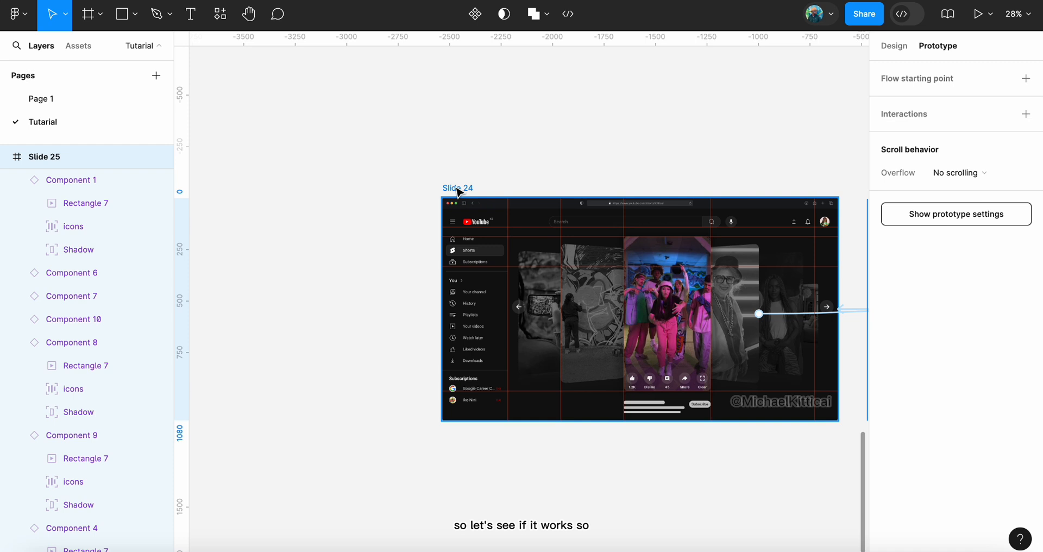
pyautogui.click(458, 189)
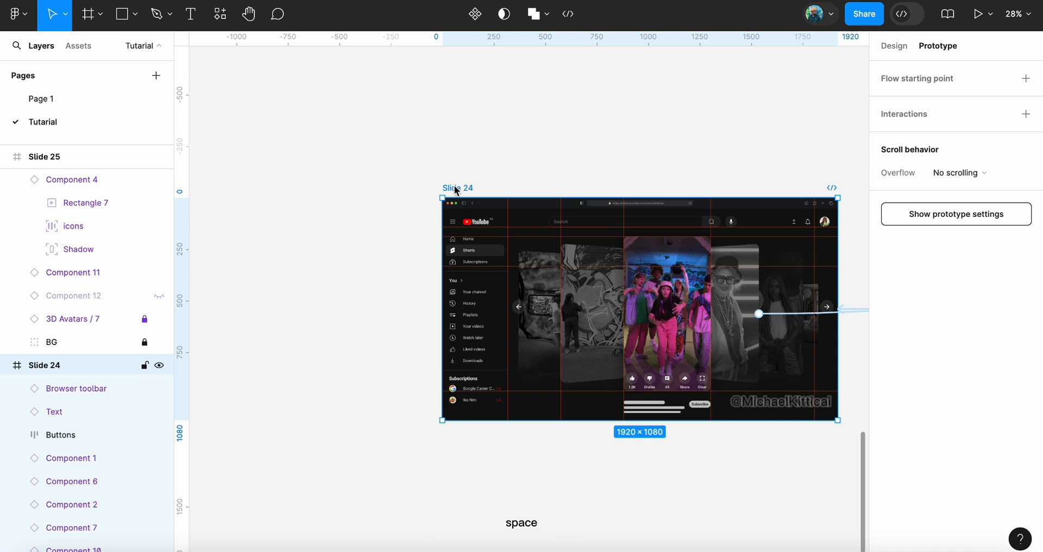
pyautogui.hotkey('shift', 'space')
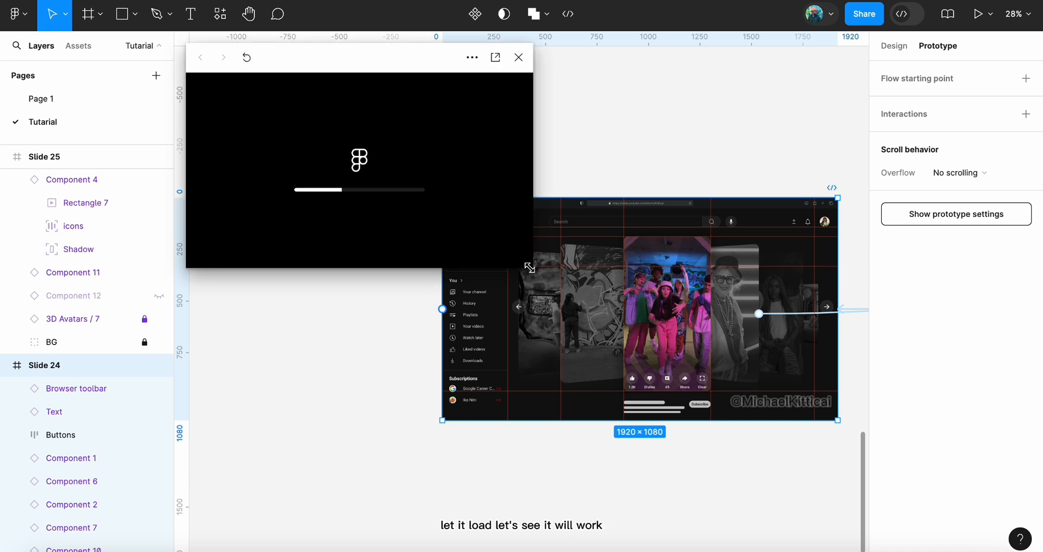
pyautogui.moveTo(530, 267); pyautogui.dragTo(809, 423)
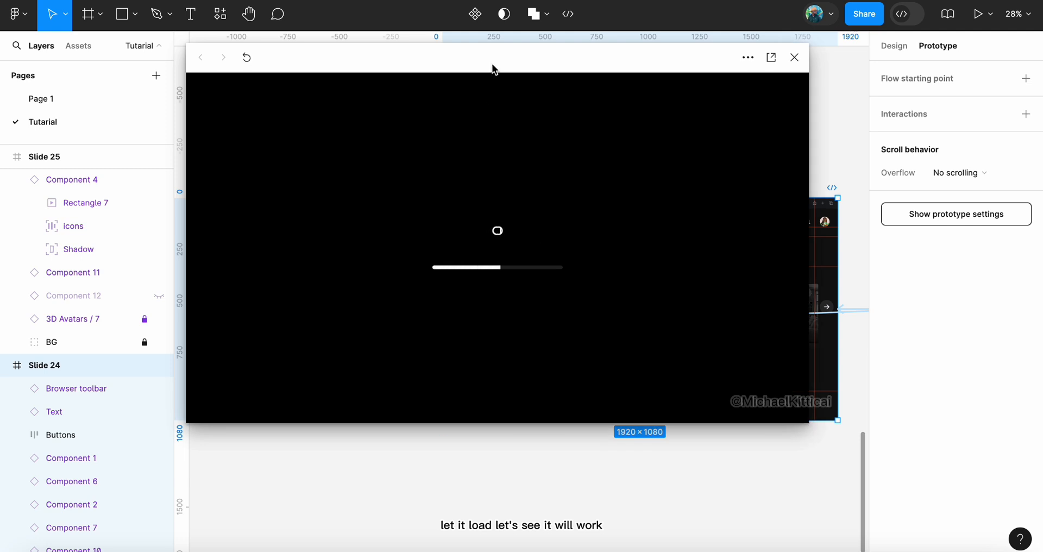
pyautogui.moveTo(493, 68); pyautogui.dragTo(375, 108)
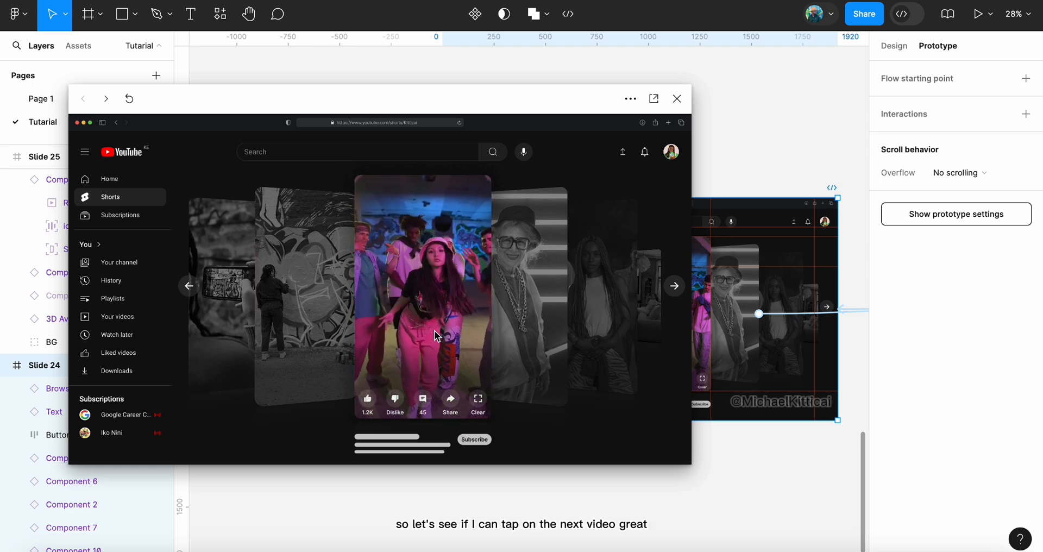
# Test the prototype by switching back and forth between Slide 24 and Slide 25 through their linked cards, and close the preview
pyautogui.click(530, 292)
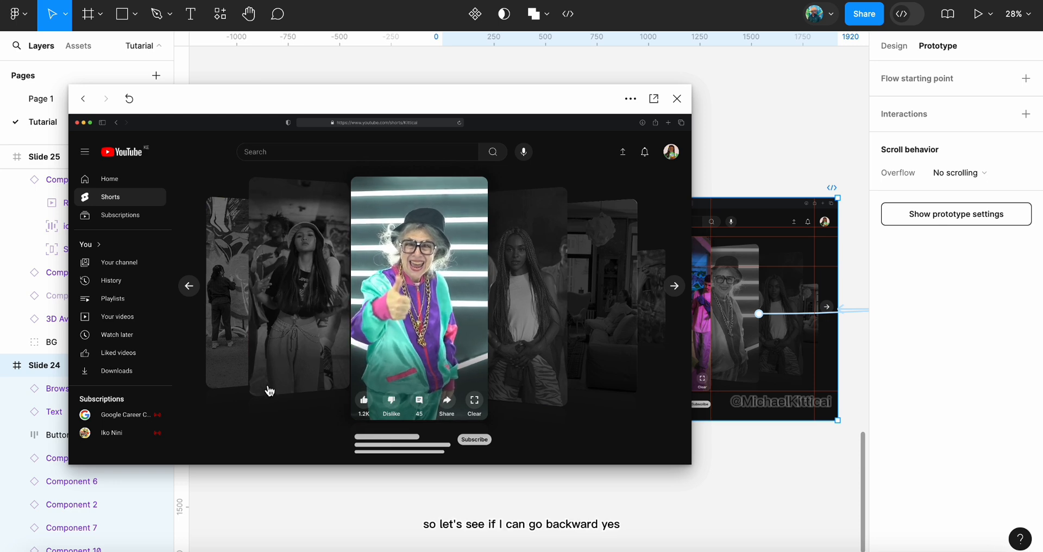
pyautogui.click(284, 332)
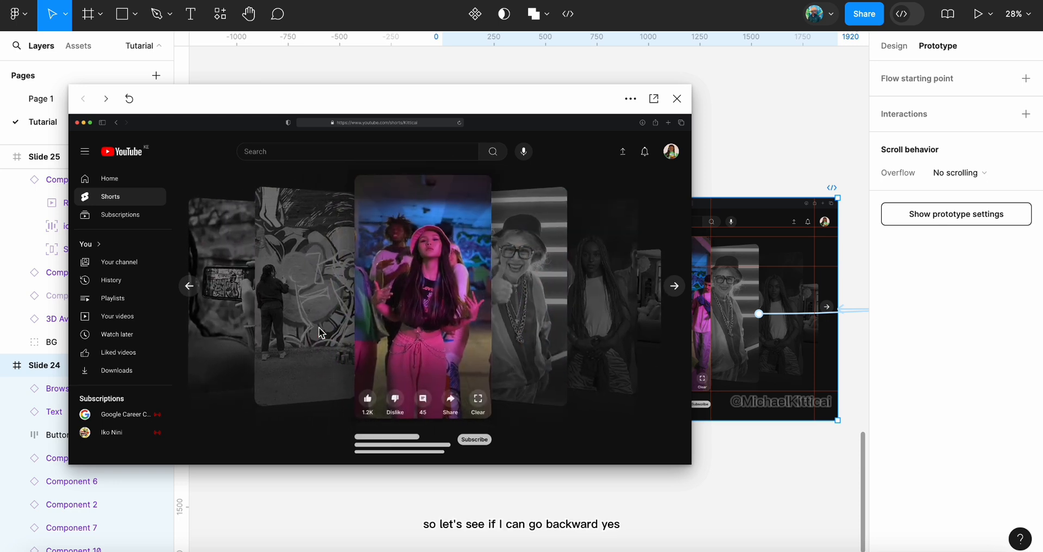
pyautogui.click(522, 310)
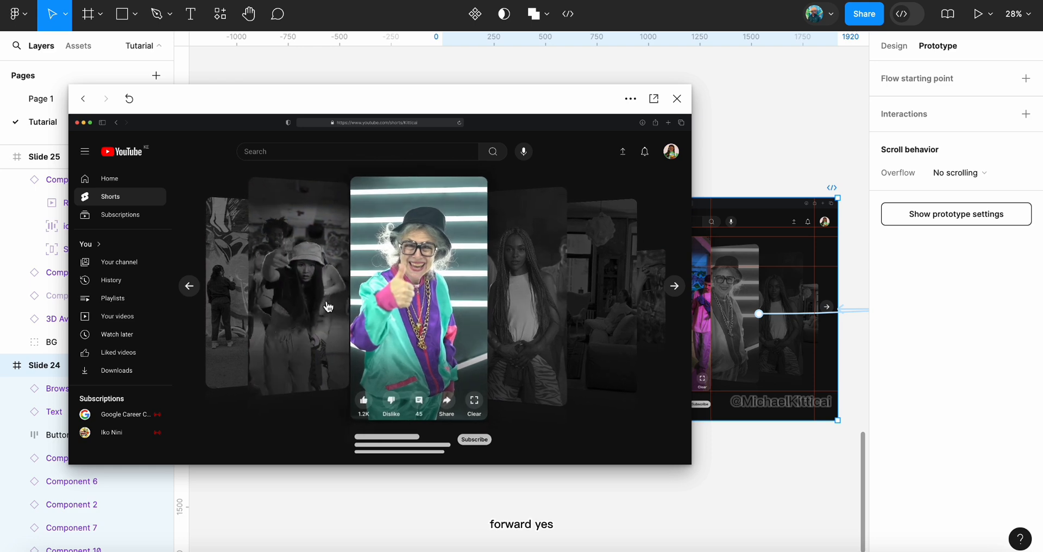
pyautogui.click(528, 318)
pyautogui.click(528, 318)
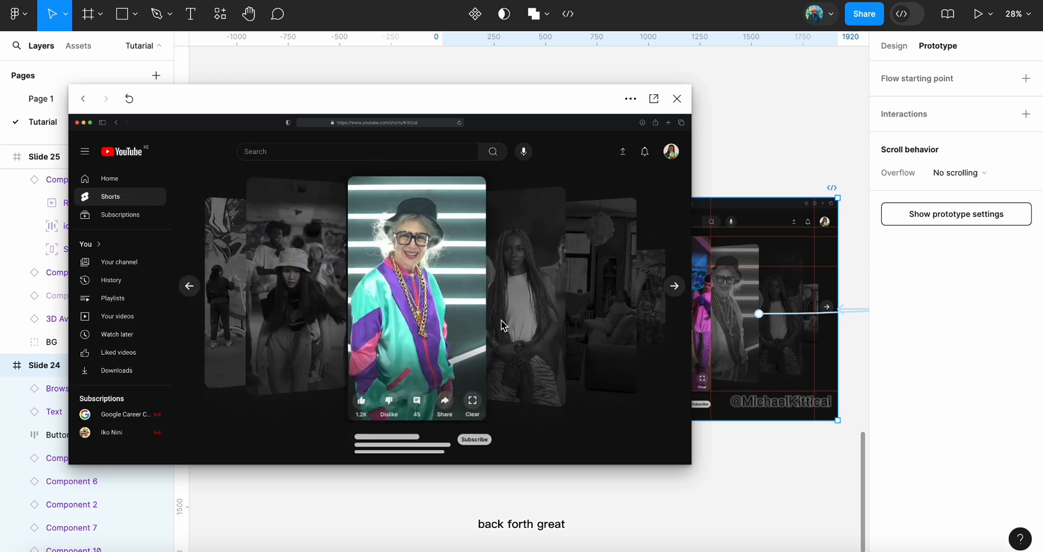
pyautogui.click(313, 312)
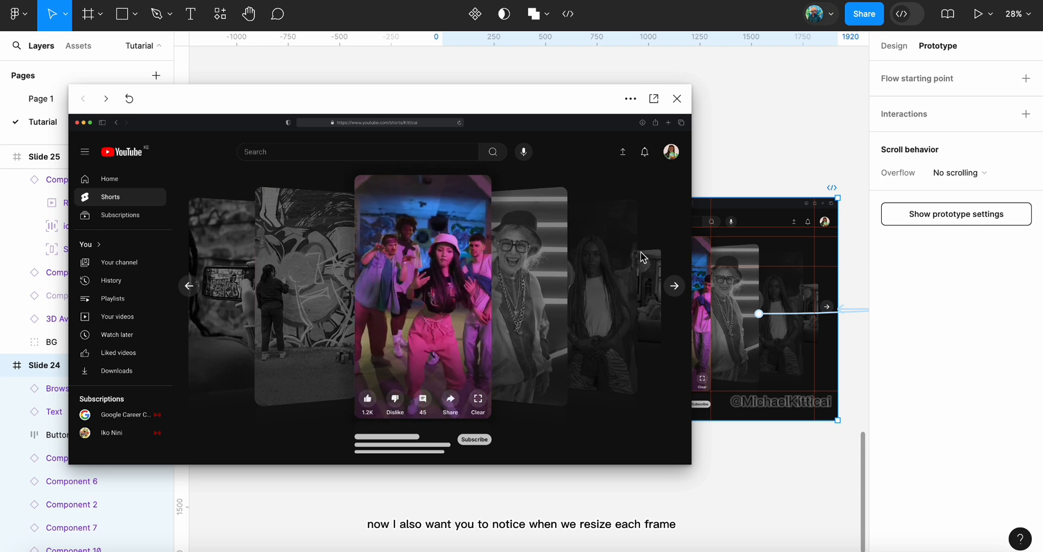
pyautogui.click(525, 309)
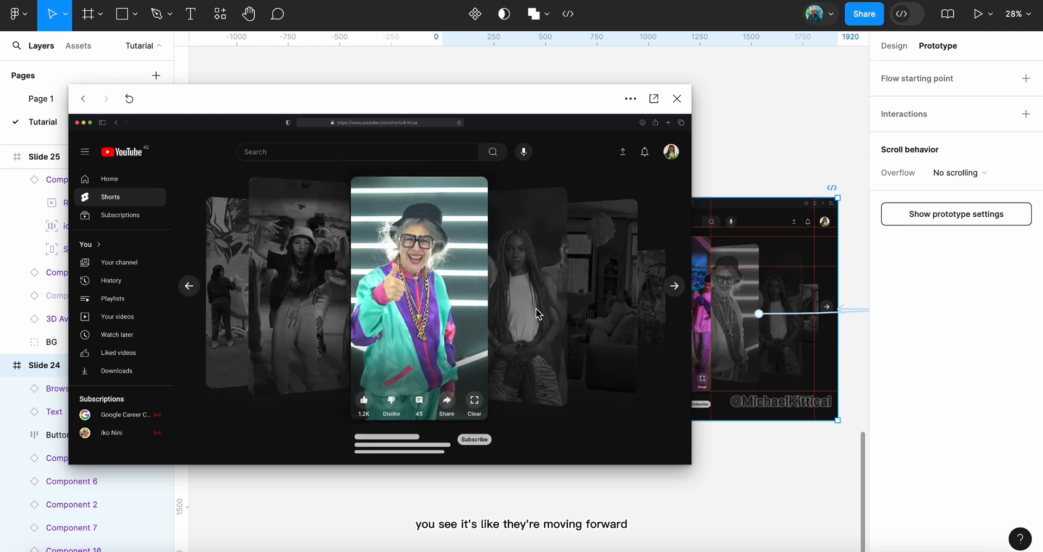
pyautogui.click(322, 345)
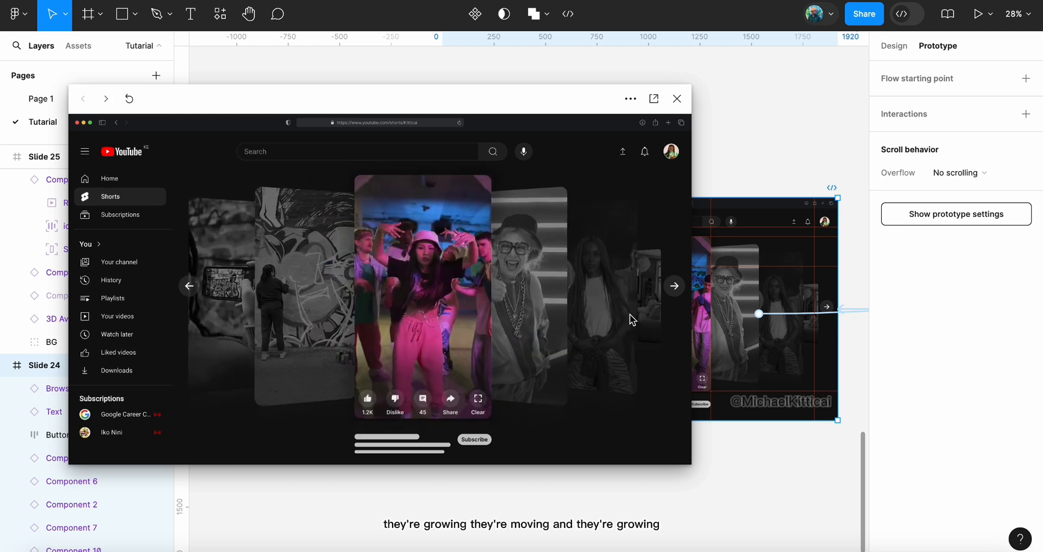
pyautogui.click(542, 301)
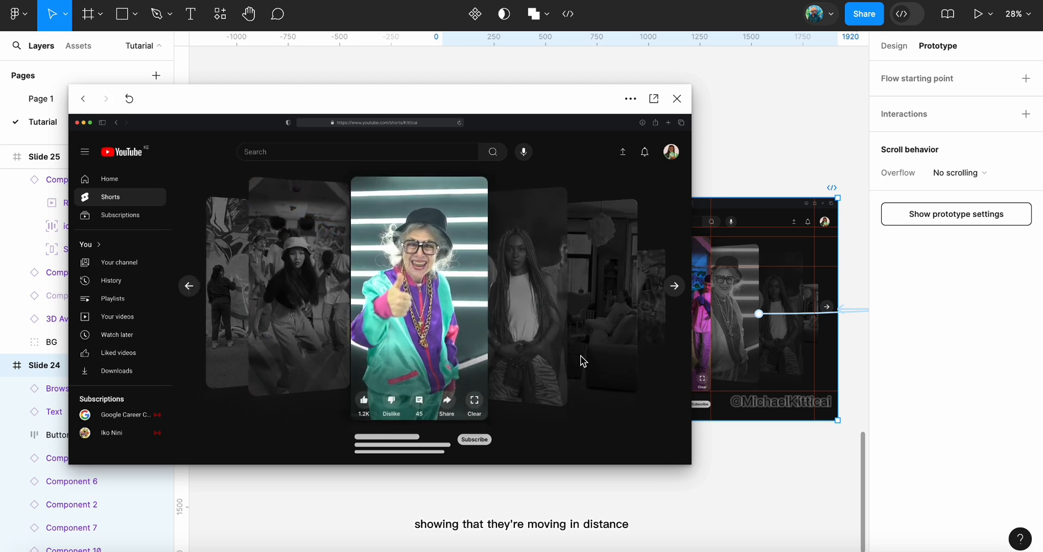
pyautogui.click(315, 268)
pyautogui.click(533, 294)
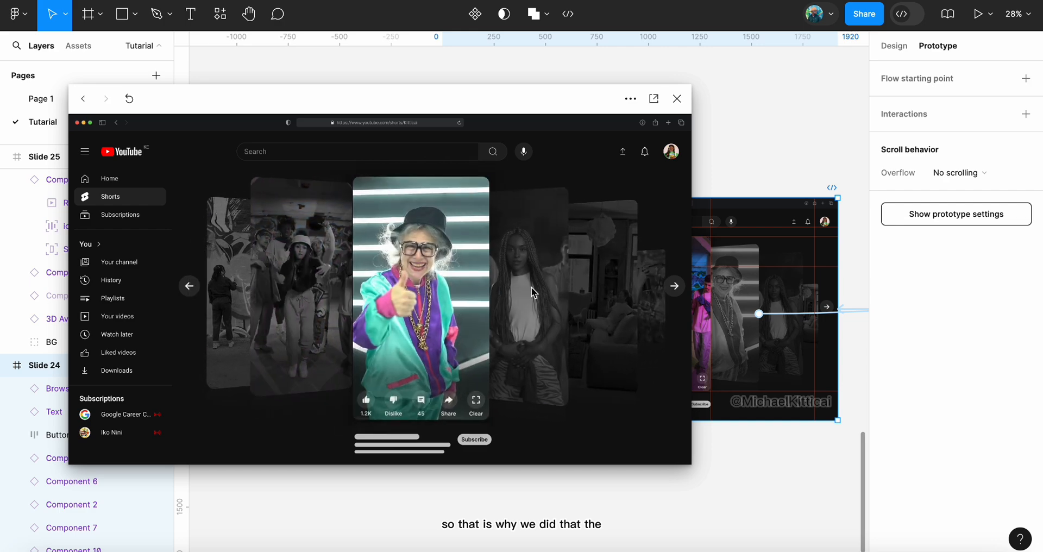
pyautogui.click(298, 279)
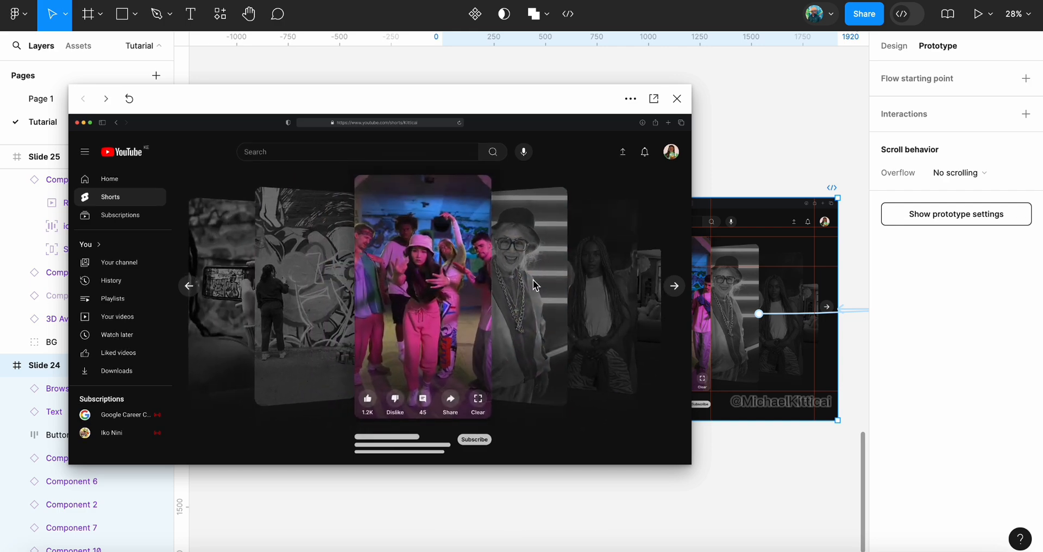
pyautogui.click(535, 287)
pyautogui.click(341, 276)
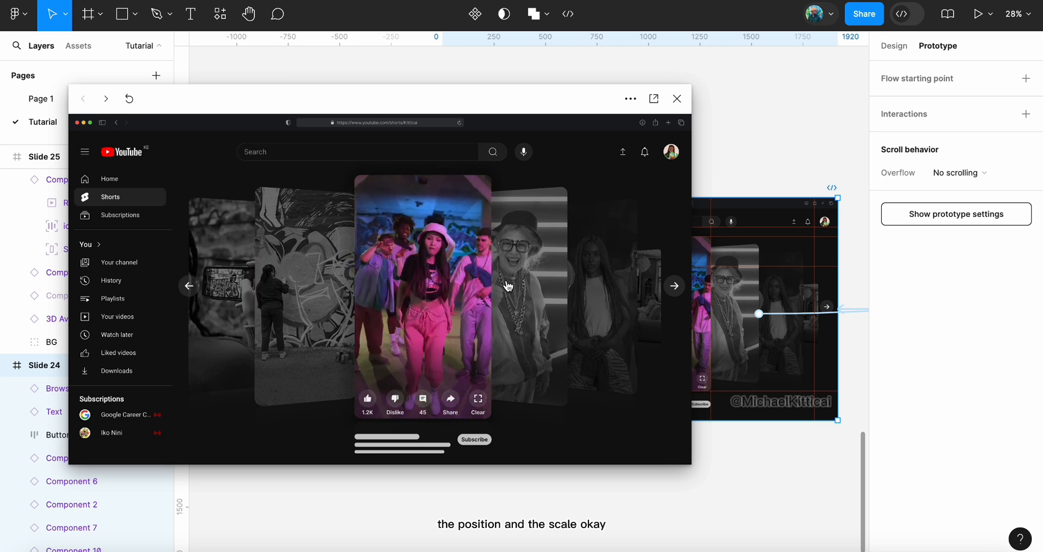
pyautogui.click(676, 99)
# Return to the design properties and duplicate the Slide 25 frame
pyautogui.click(899, 53)
pyautogui.hscroll(5, 613, 156)
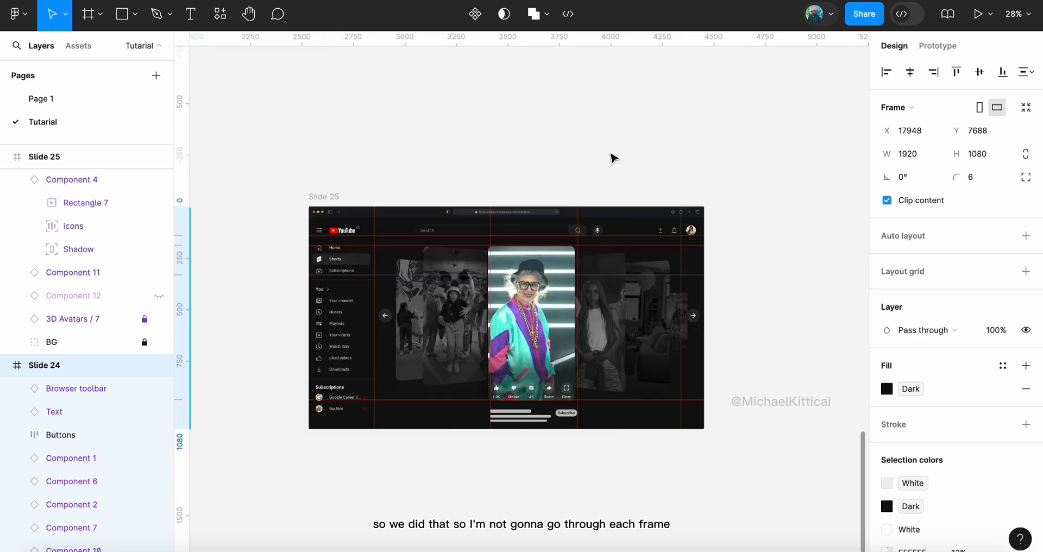
pyautogui.scroll(-3, 609, 154)
pyautogui.hscroll(-3, 611, 156)
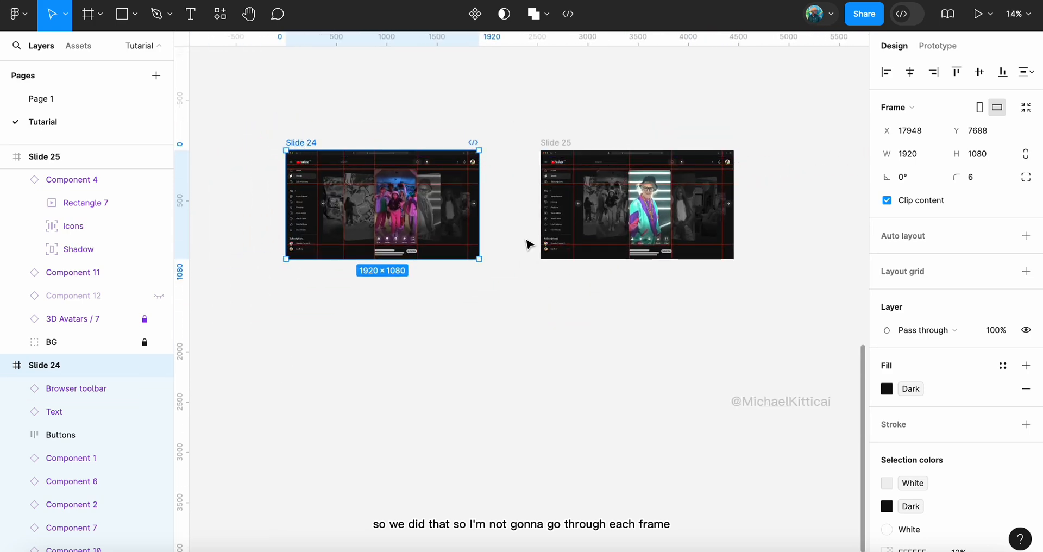
pyautogui.click(556, 143)
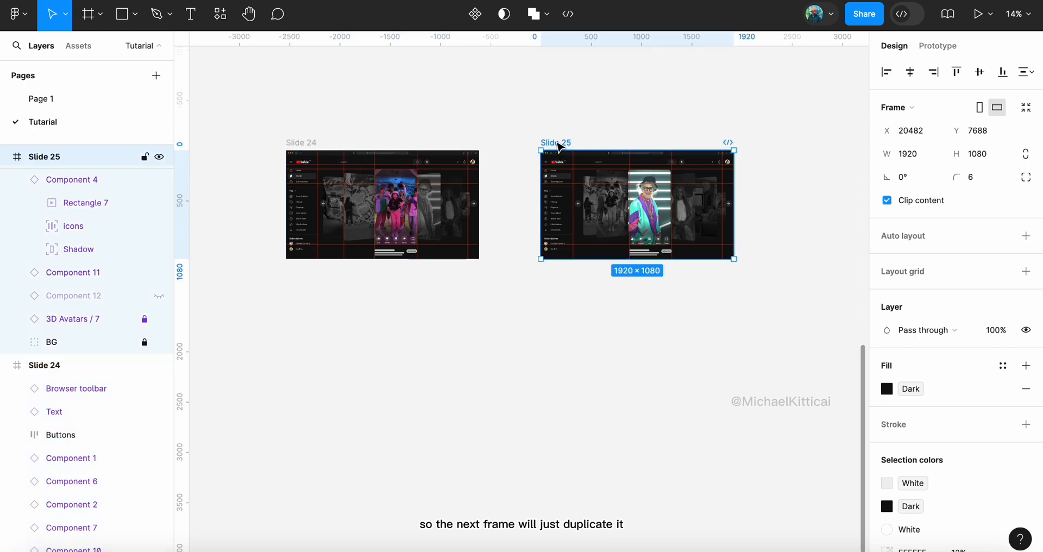
pyautogui.hotkey('ctrl', 'd')
pyautogui.hscroll(4, 556, 145)
# Move Slide 26's active centre card, Component 2, back to X 559, Y 193 and make it Reversed
pyautogui.click(622, 227)
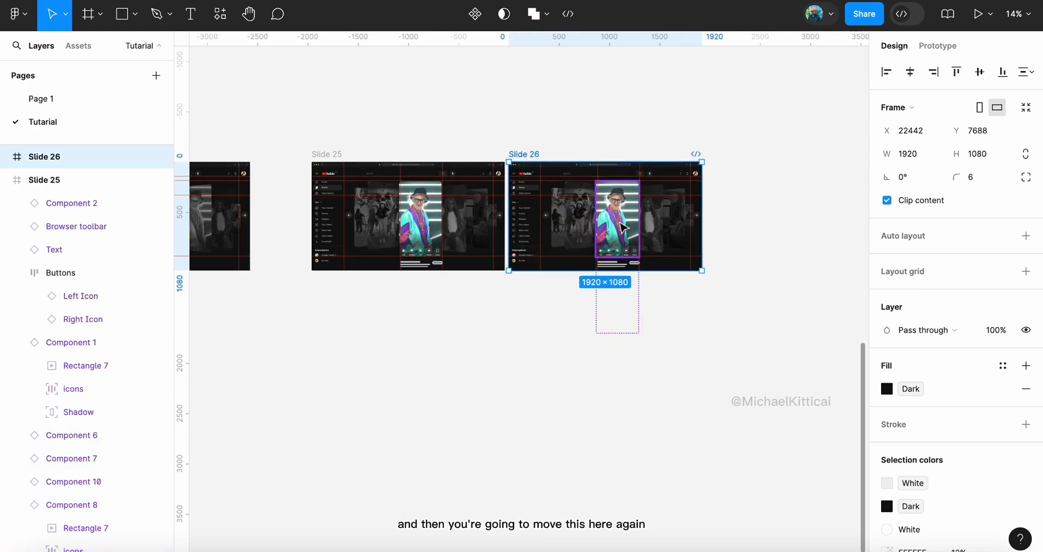
pyautogui.scroll(5, 620, 224)
pyautogui.moveTo(625, 228); pyautogui.dragTo(516, 232)
pyautogui.click(965, 305)
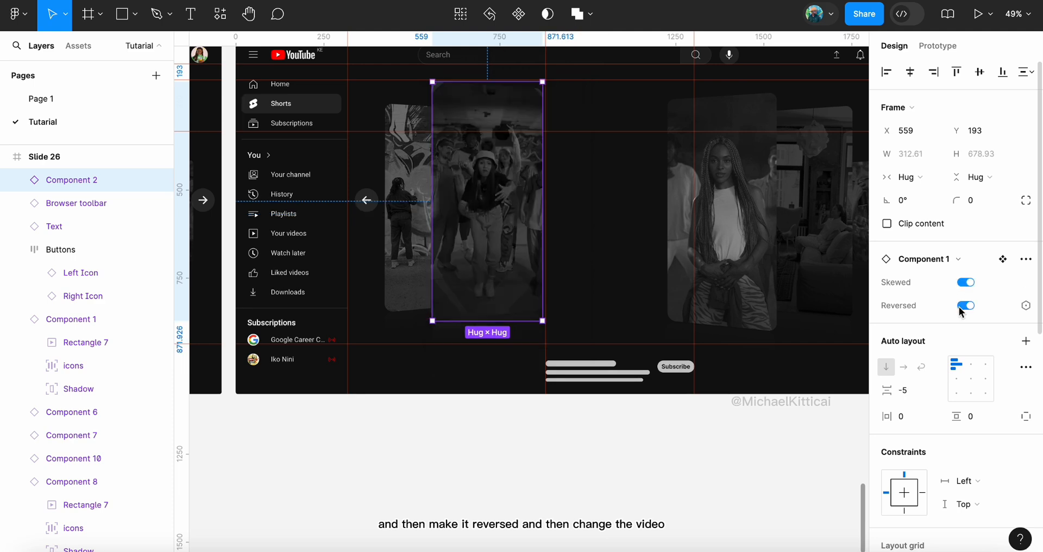
# Inspect the video fill of Rectangle 7 inside Component 2 in Slide 26
pyautogui.doubleClick(469, 202)
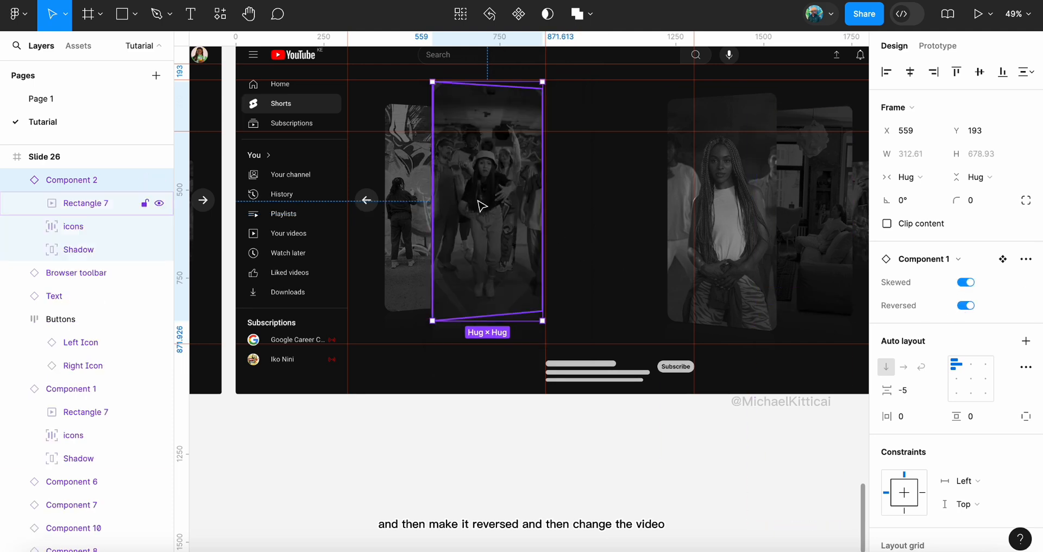
pyautogui.click(886, 400)
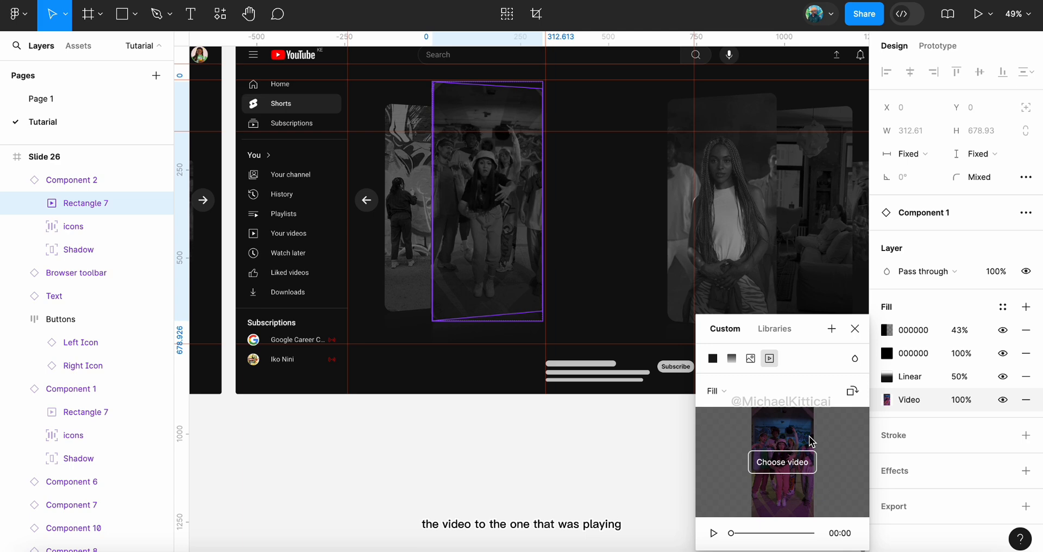
pyautogui.click(855, 328)
# Move Component 8 in Slide 26 into the centre slot at X 881, Y 184 and turn off Skewed
pyautogui.click(719, 209)
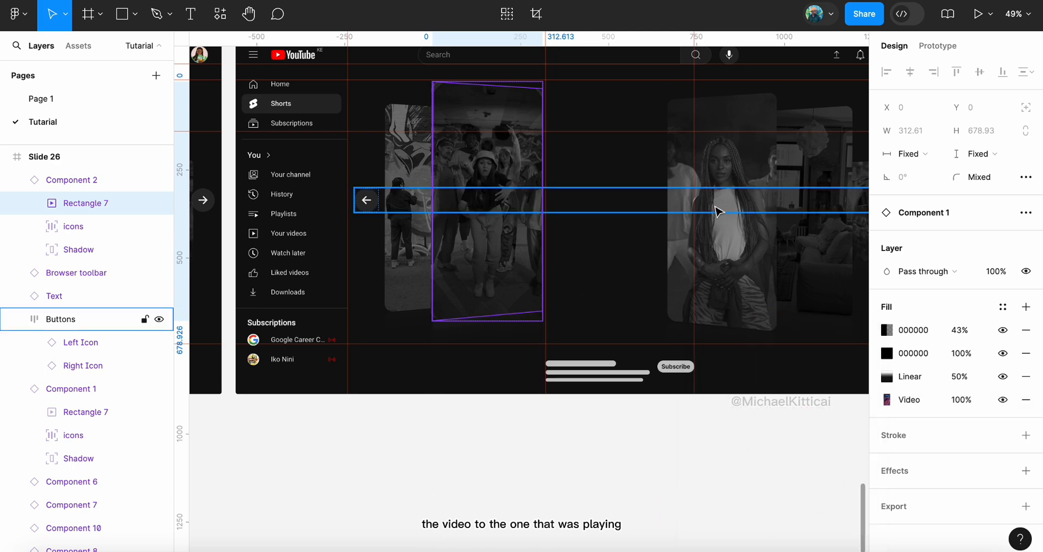
pyautogui.moveTo(721, 163); pyautogui.dragTo(607, 169)
pyautogui.click(967, 283)
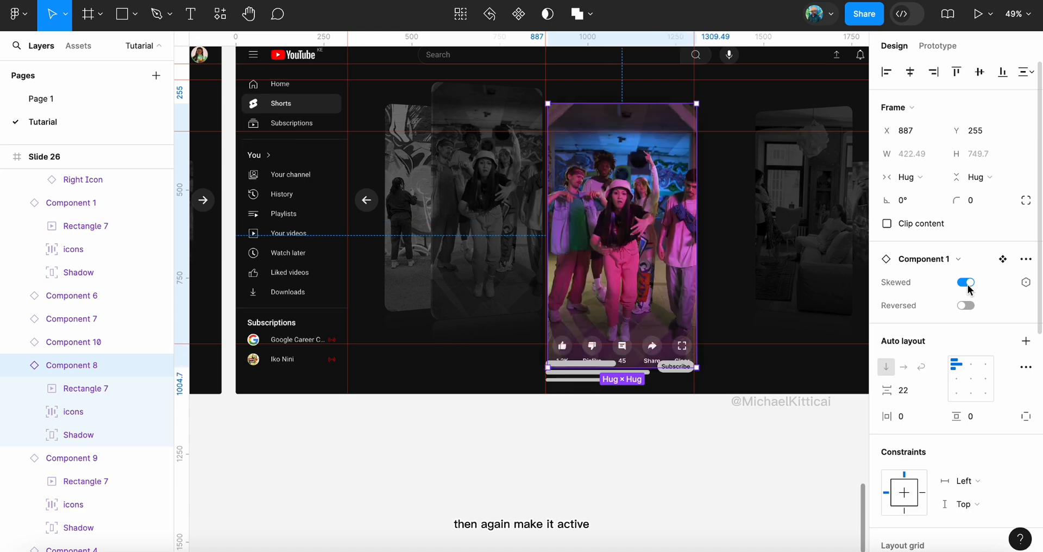
pyautogui.moveTo(583, 217); pyautogui.dragTo(584, 237)
# Compare the card arrangement in Slide 26 with Slide 25, including Component 1 and the remaining background cards
pyautogui.scroll(-5, 584, 237)
pyautogui.hscroll(-3, 584, 237)
pyautogui.scroll(1, 583, 237)
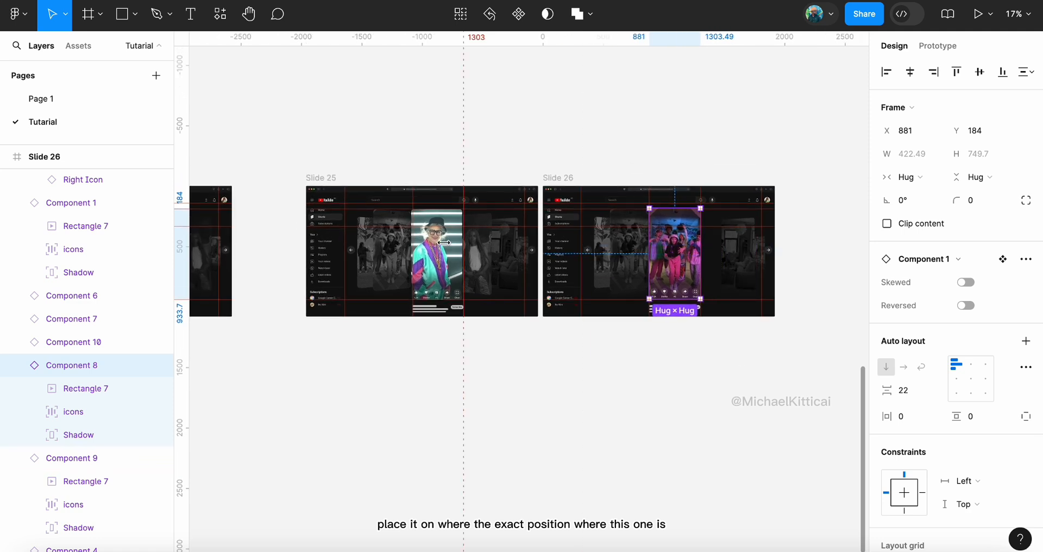
pyautogui.click(625, 249)
pyautogui.moveTo(623, 249); pyautogui.dragTo(387, 250)
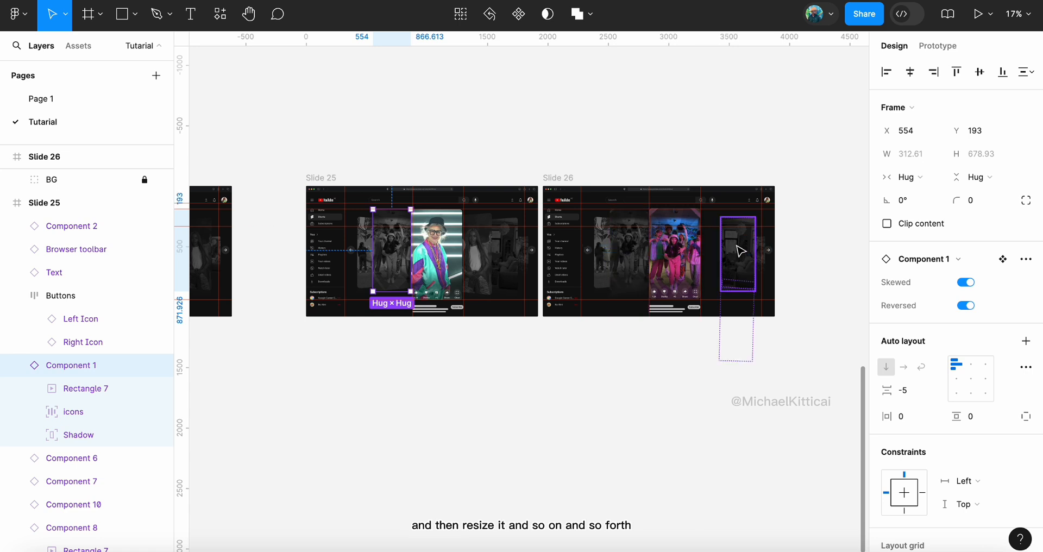
pyautogui.scroll(-5, 740, 251)
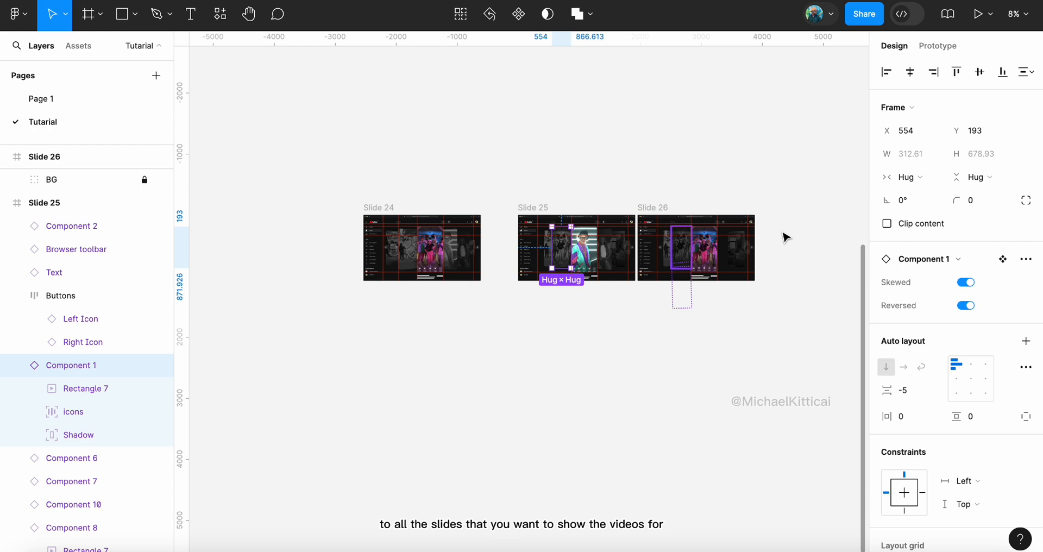
pyautogui.scroll(8, 784, 235)
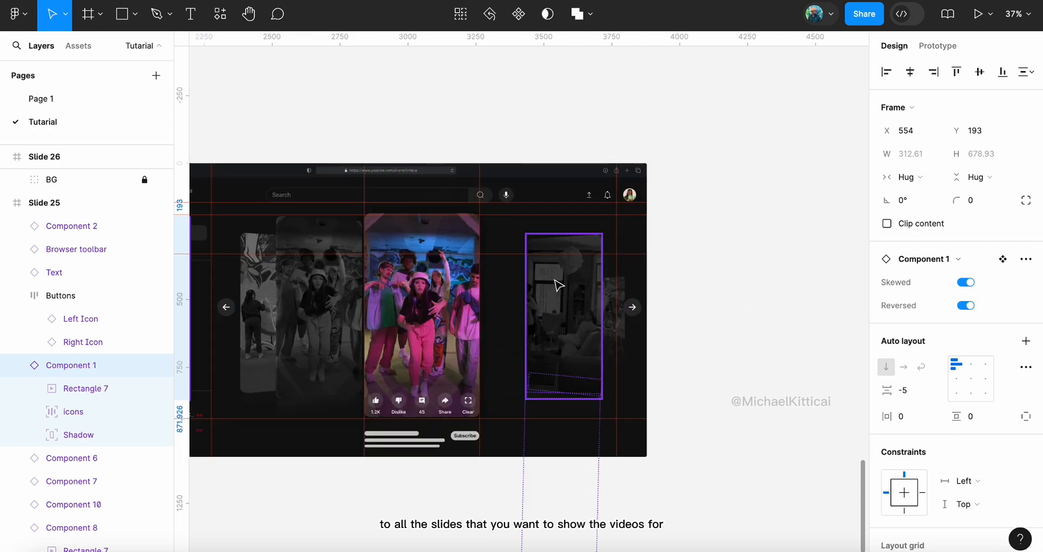
pyautogui.scroll(5, 558, 284)
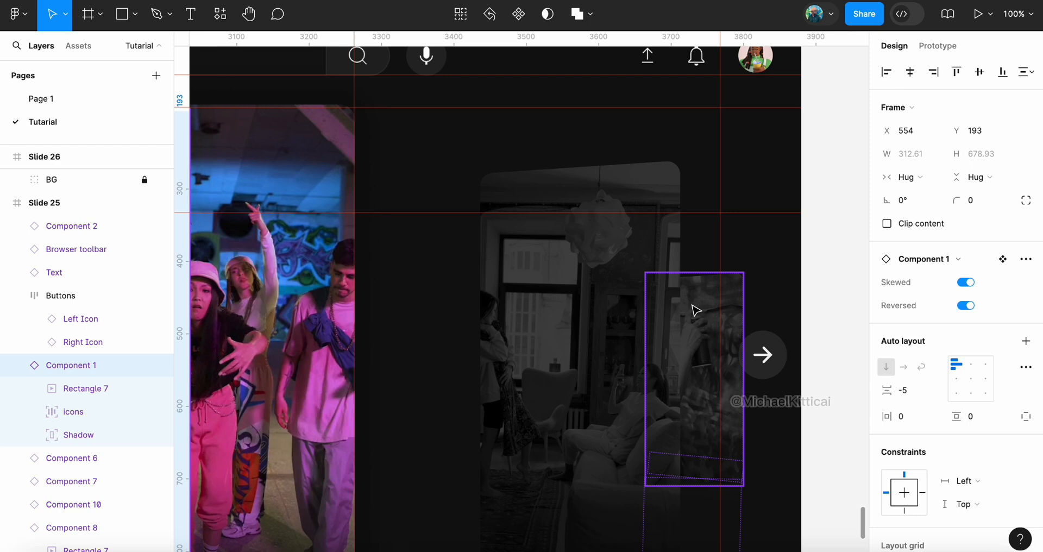
# Examine the finished example Slides 1, 17 and 18 to see how the active card changes between them
pyautogui.scroll(-10, 696, 310)
pyautogui.scroll(-10, 696, 309)
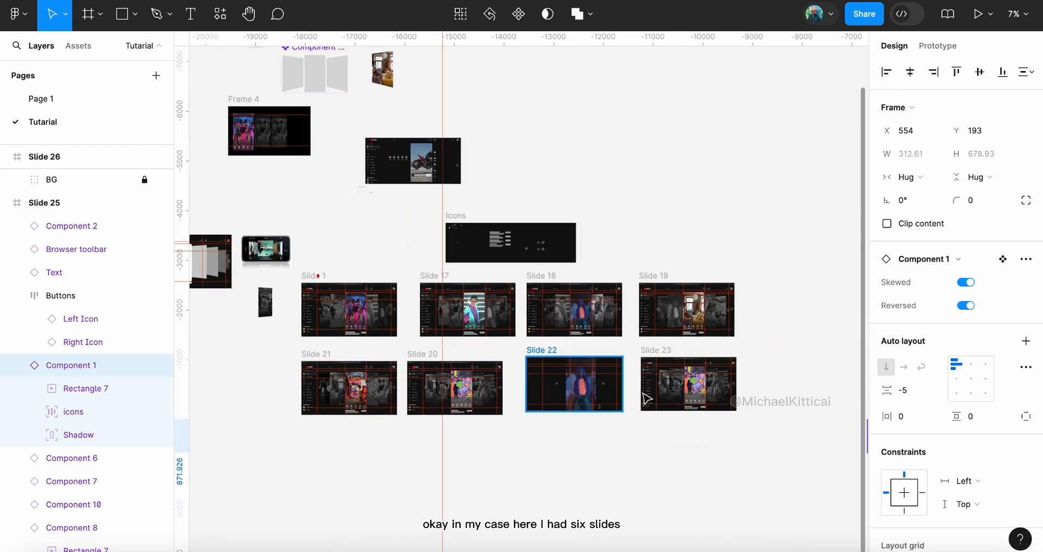
pyautogui.scroll(5, 329, 318)
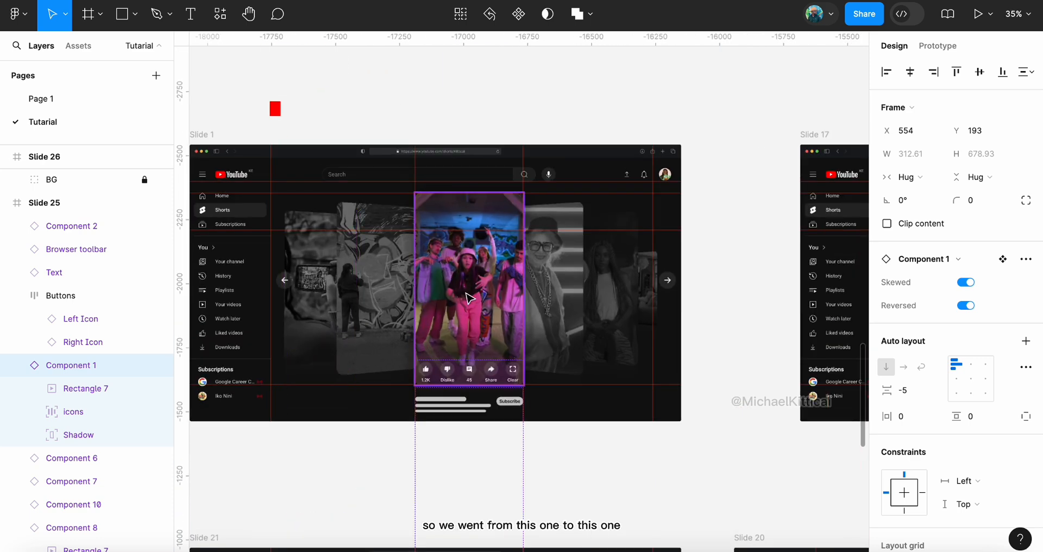
pyautogui.hscroll(10, 474, 260)
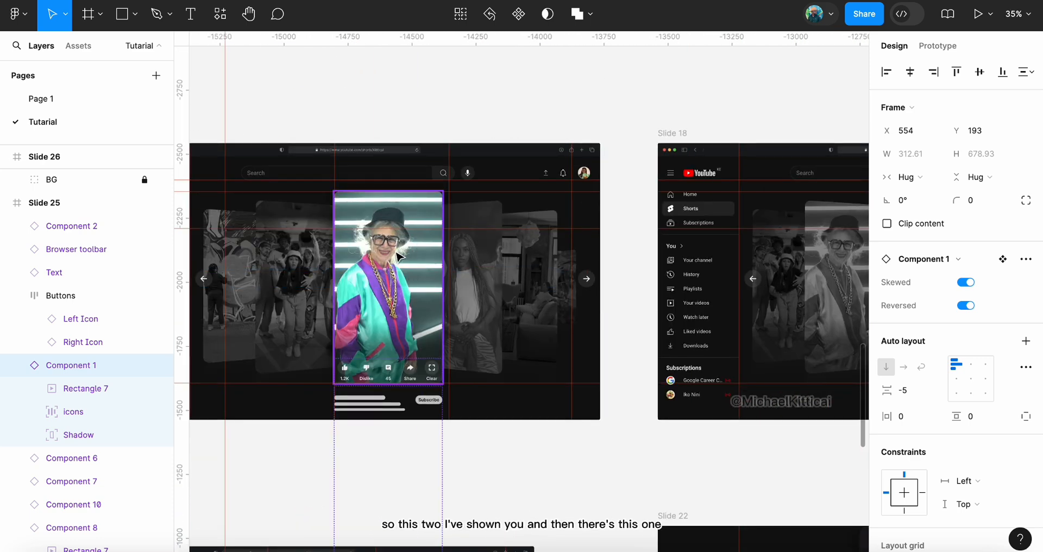
pyautogui.hscroll(8, 399, 255)
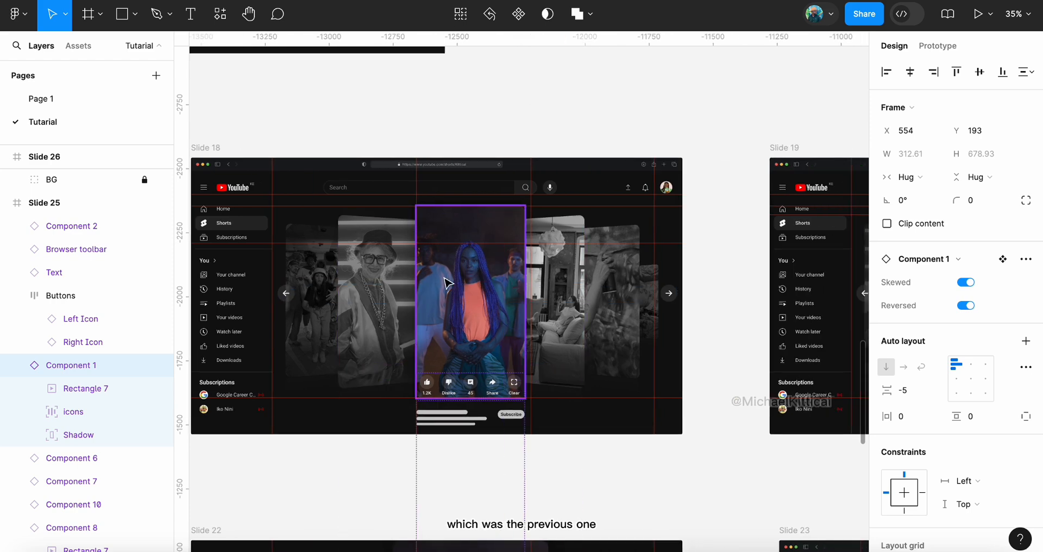
pyautogui.hscroll(-7, 543, 277)
pyautogui.hscroll(8, 457, 279)
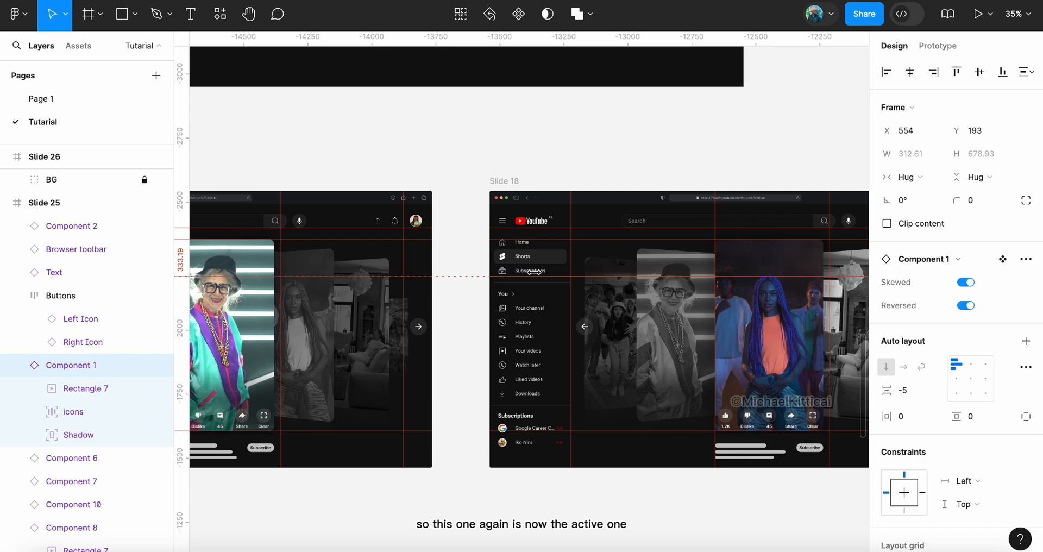
# Examine the finished example Slides 19 and 23, selecting the active centre card in each
pyautogui.scroll(3, 531, 365)
pyautogui.hscroll(12, 535, 373)
pyautogui.scroll(-3, 535, 372)
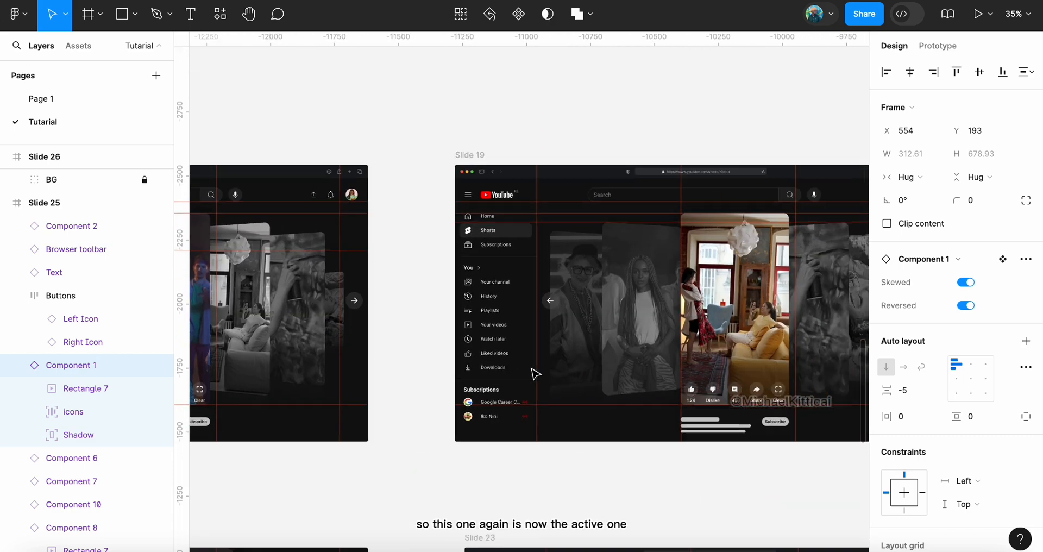
pyautogui.click(577, 325)
pyautogui.hscroll(6, 575, 323)
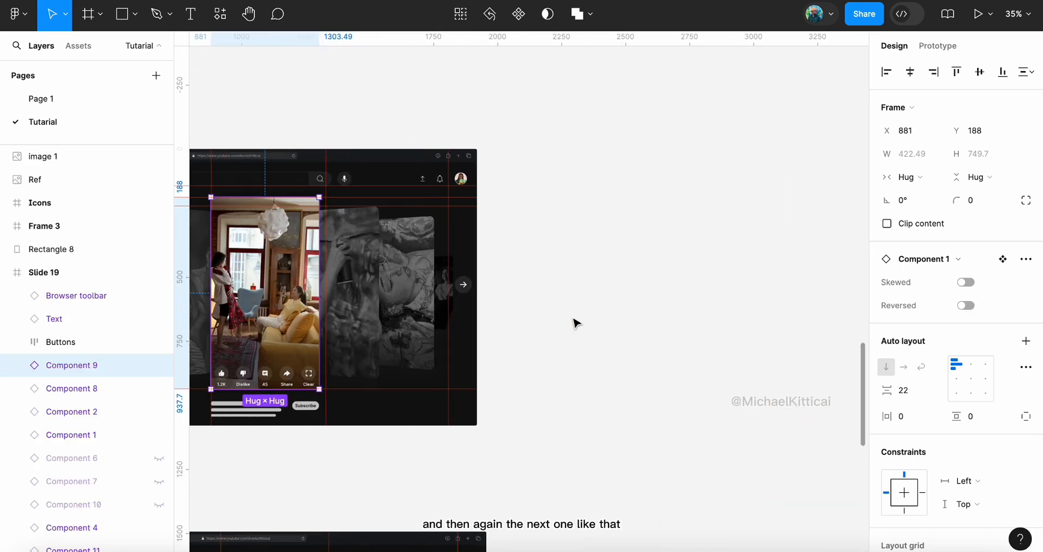
pyautogui.hscroll(-8, 574, 321)
pyautogui.scroll(-10, 571, 309)
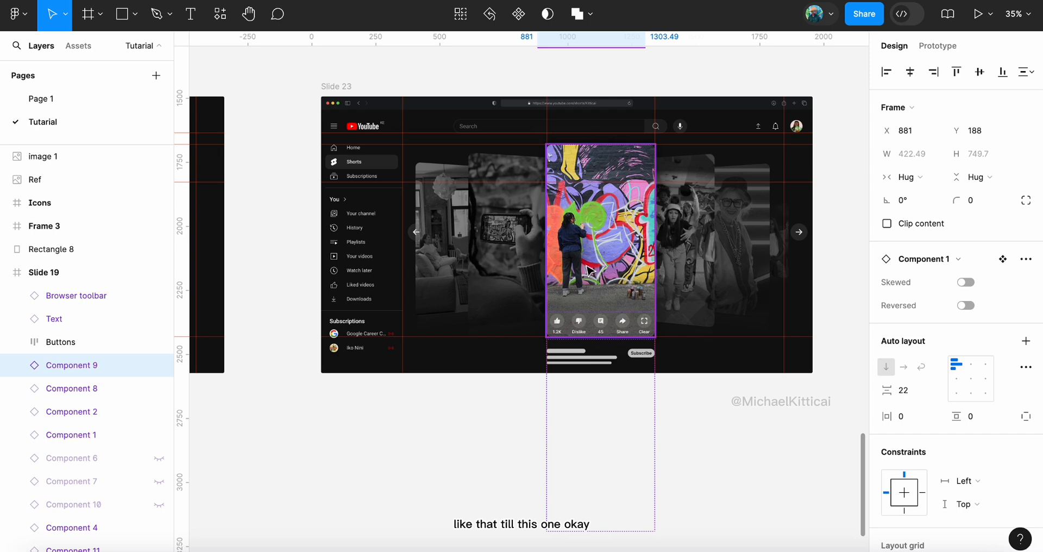
pyautogui.click(589, 270)
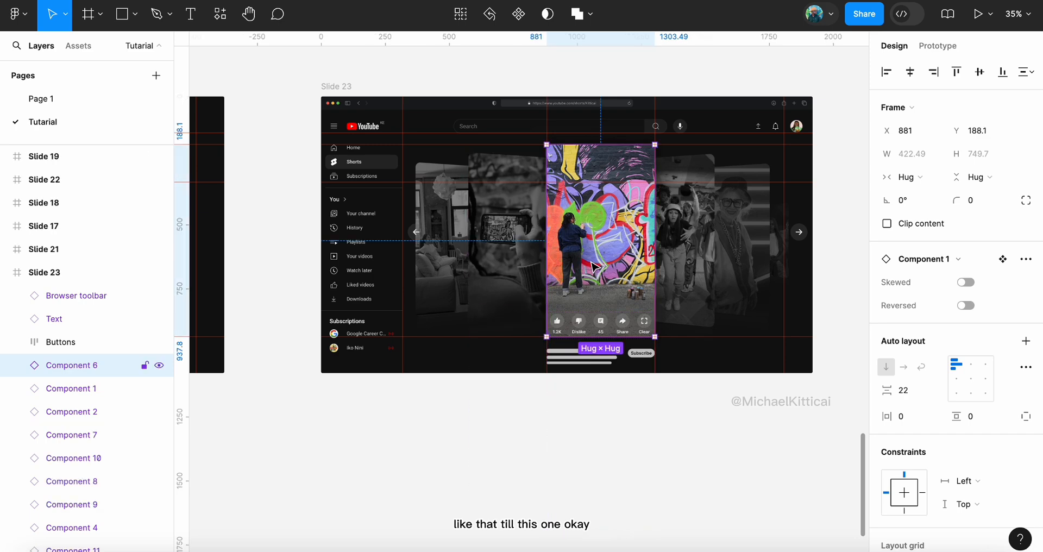
pyautogui.scroll(-2, 593, 266)
pyautogui.scroll(4, 594, 271)
pyautogui.scroll(-6, 594, 279)
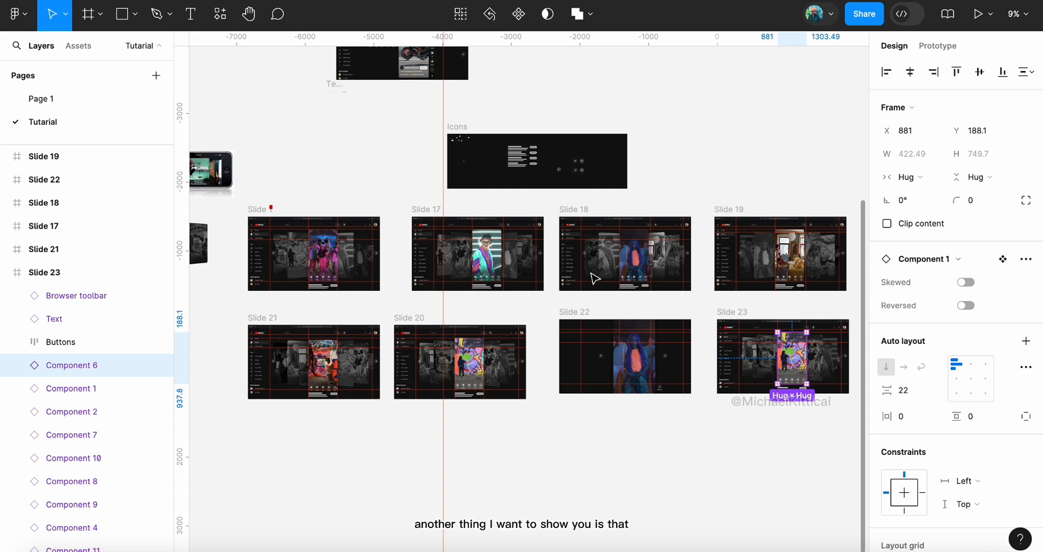
# Inspect the click interaction on the Left Icon in Slide 17, including its destination and animation settings
pyautogui.scroll(7, 472, 229)
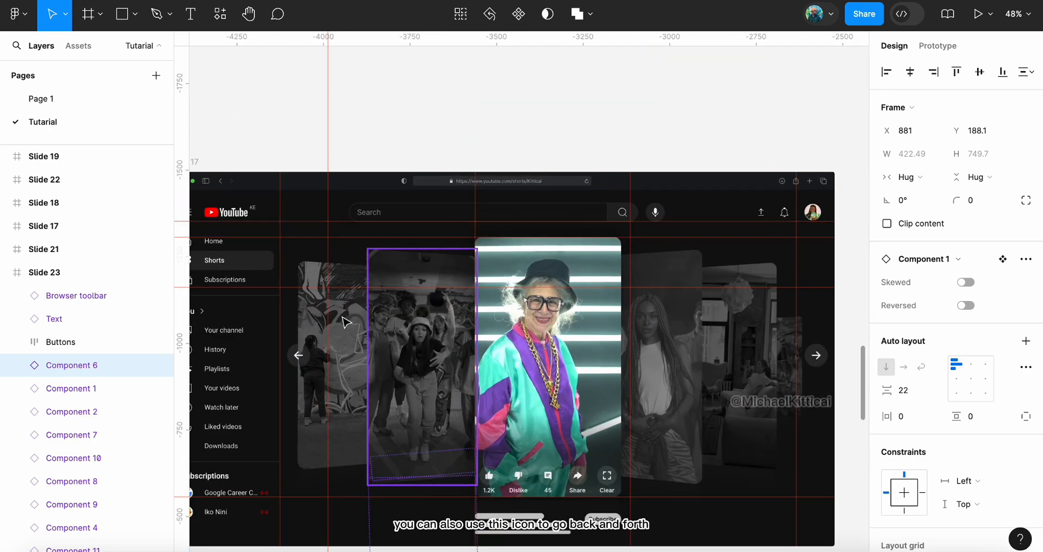
pyautogui.doubleClick(302, 359)
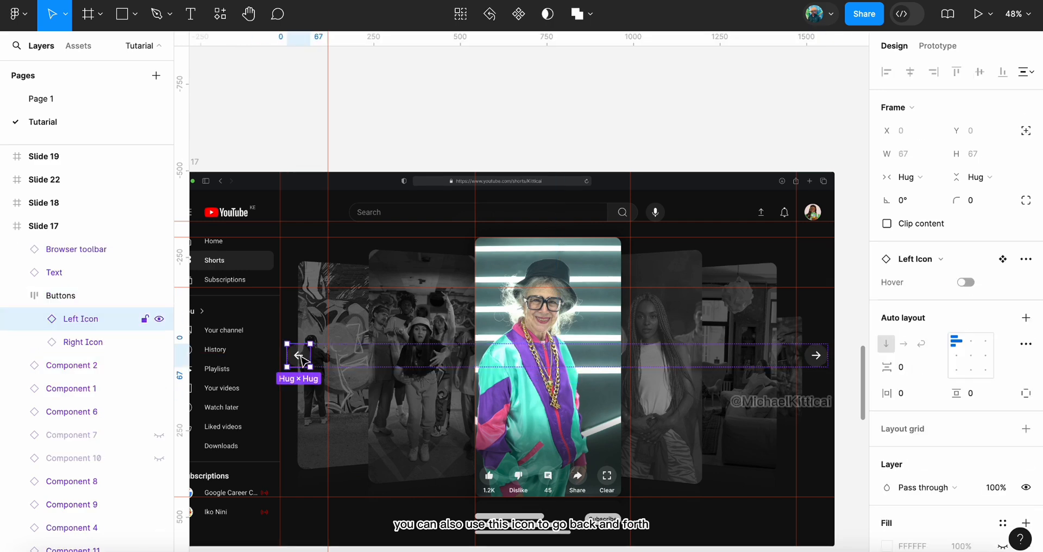
pyautogui.scroll(-4, 346, 368)
pyautogui.hscroll(-2, 346, 368)
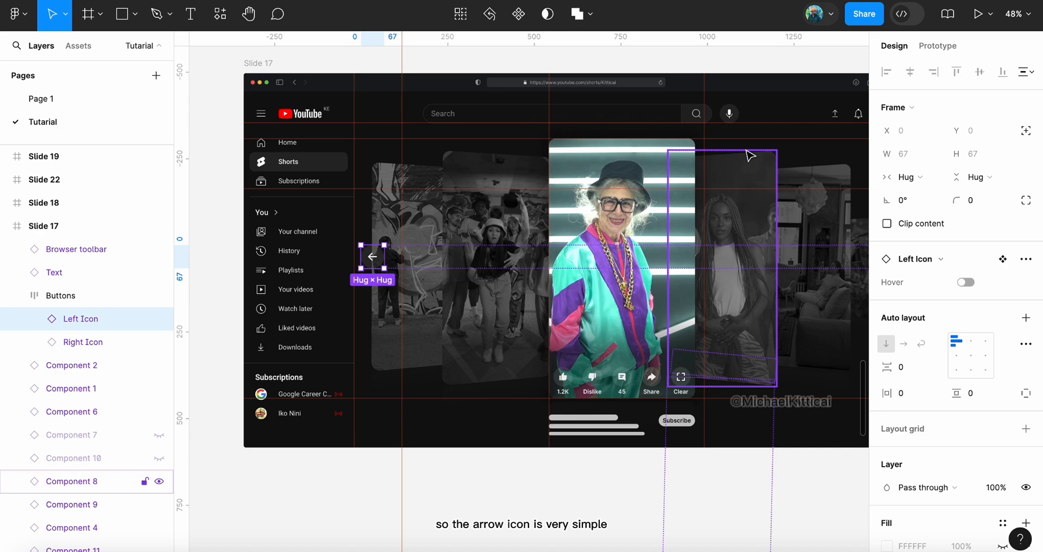
pyautogui.click(939, 47)
pyautogui.hscroll(-10, 458, 235)
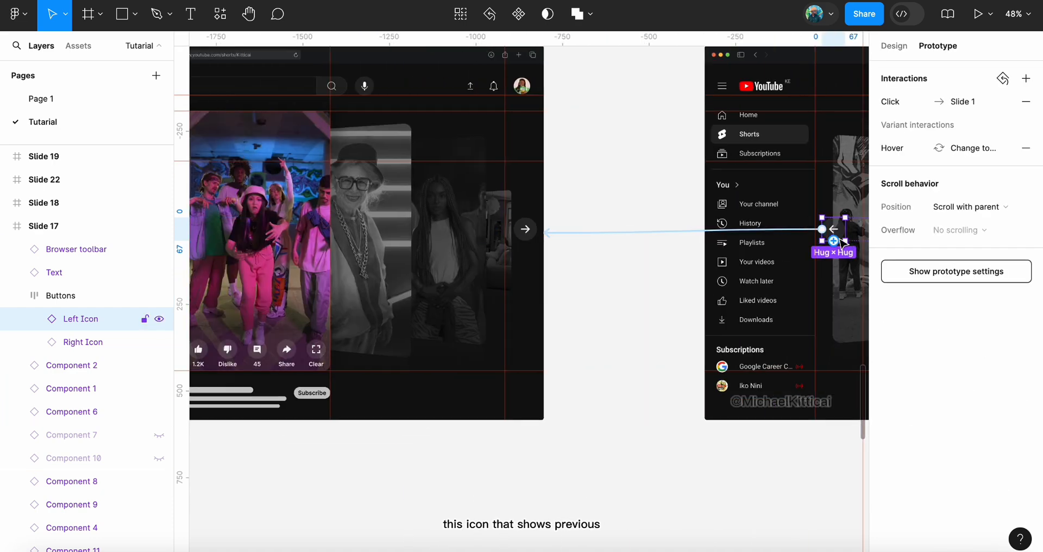
pyautogui.click(643, 231)
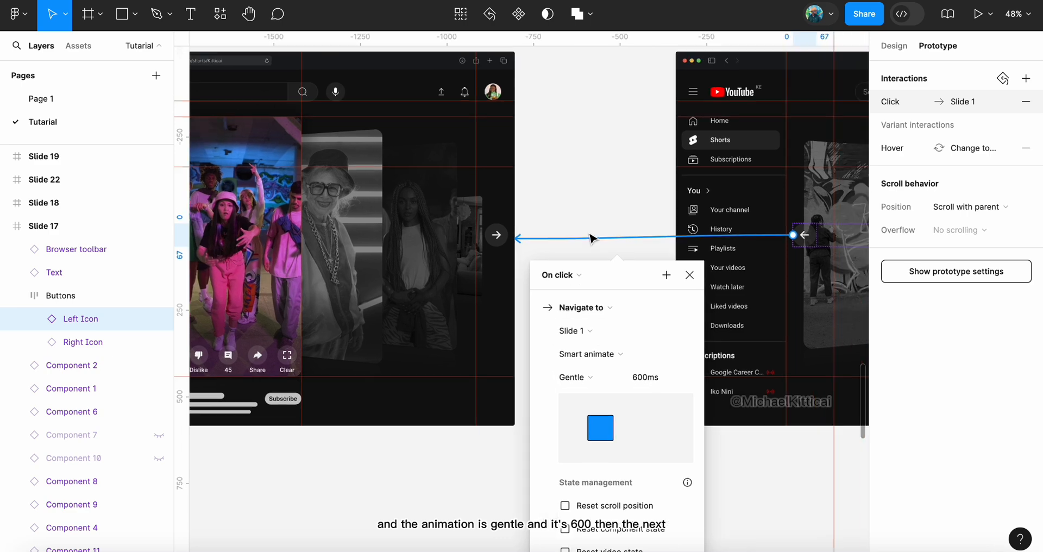
# Check the click interaction on the Right Icon in Slide 17 and follow its connection to the next slide
pyautogui.hscroll(10, 593, 236)
pyautogui.click(647, 222)
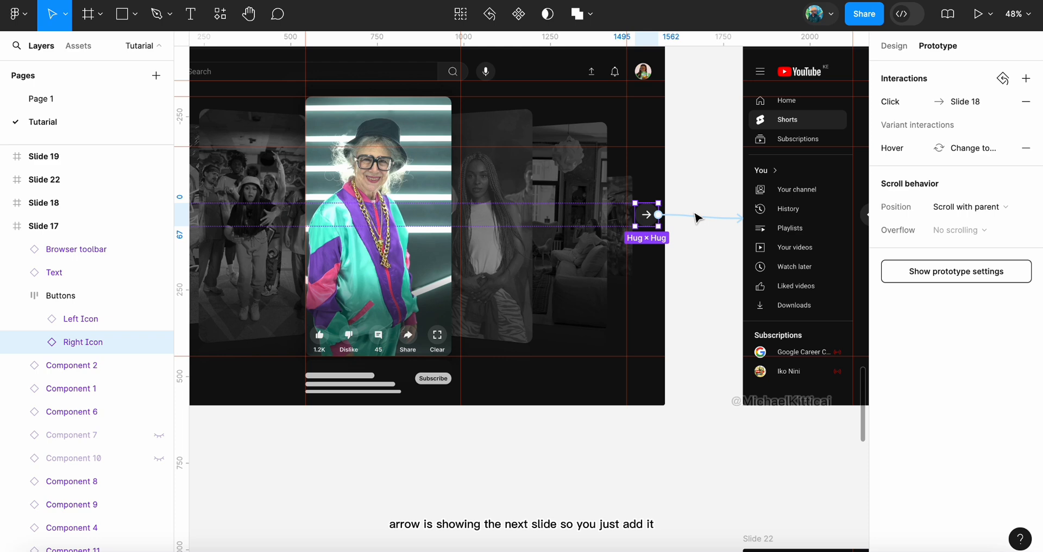
pyautogui.hscroll(4, 695, 217)
pyautogui.scroll(2, 695, 217)
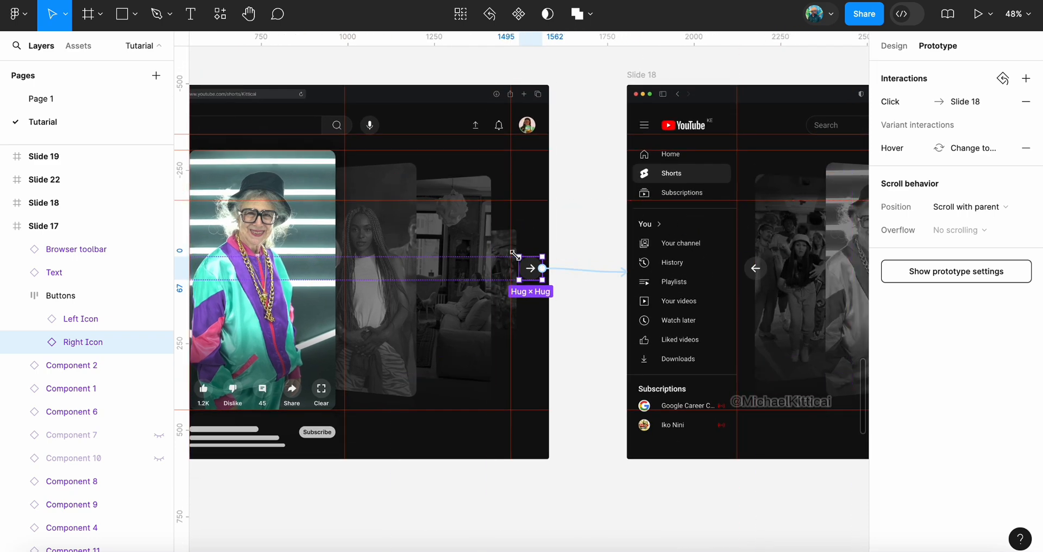
pyautogui.scroll(-5, 522, 262)
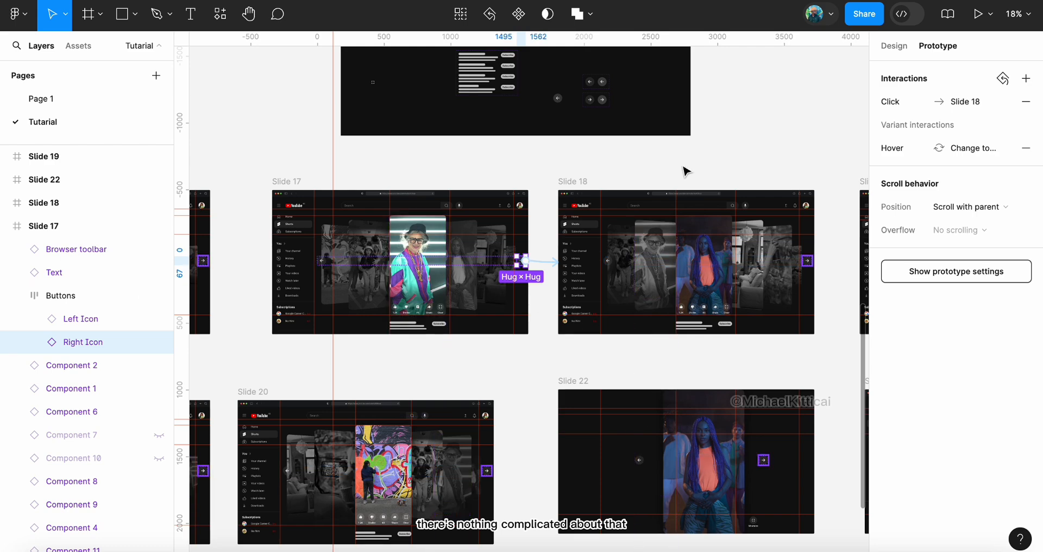
# Examine the full-screen video layout in Slide 22 and compare it with the active card in Slide 18
pyautogui.click(894, 46)
pyautogui.hscroll(-15, 706, 324)
pyautogui.scroll(-5, 706, 324)
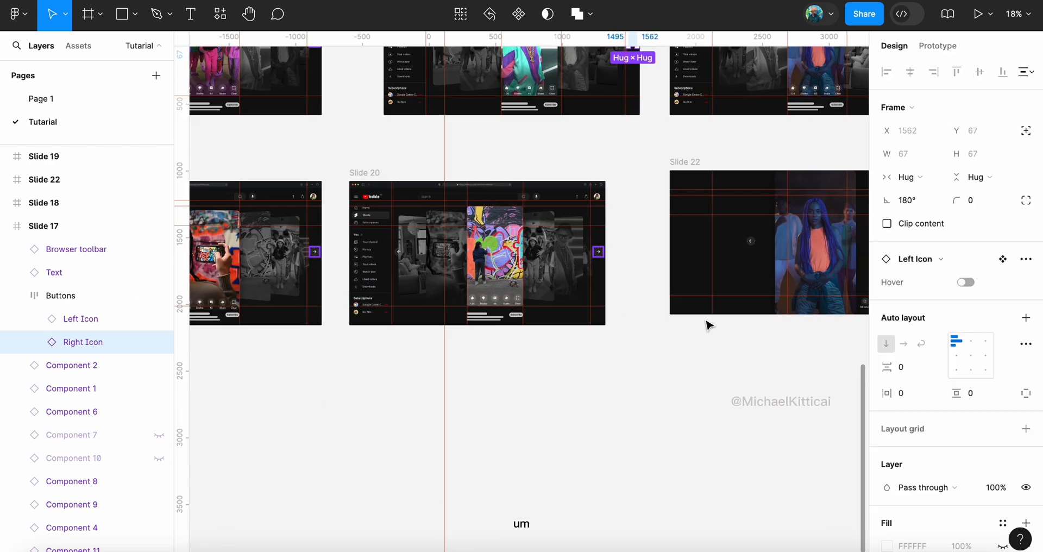
pyautogui.scroll(8, 705, 319)
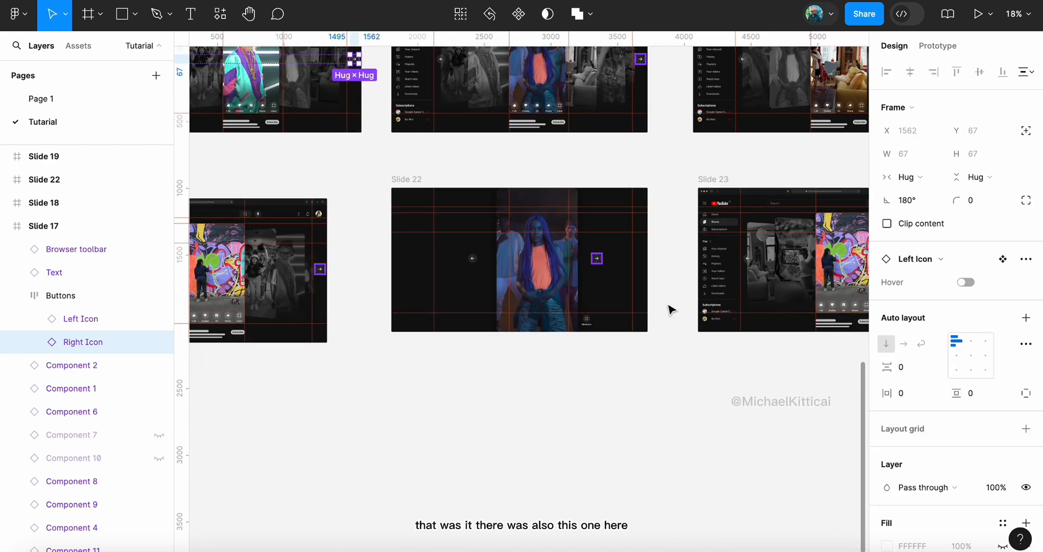
pyautogui.scroll(1, 603, 271)
pyautogui.hscroll(-1, 603, 271)
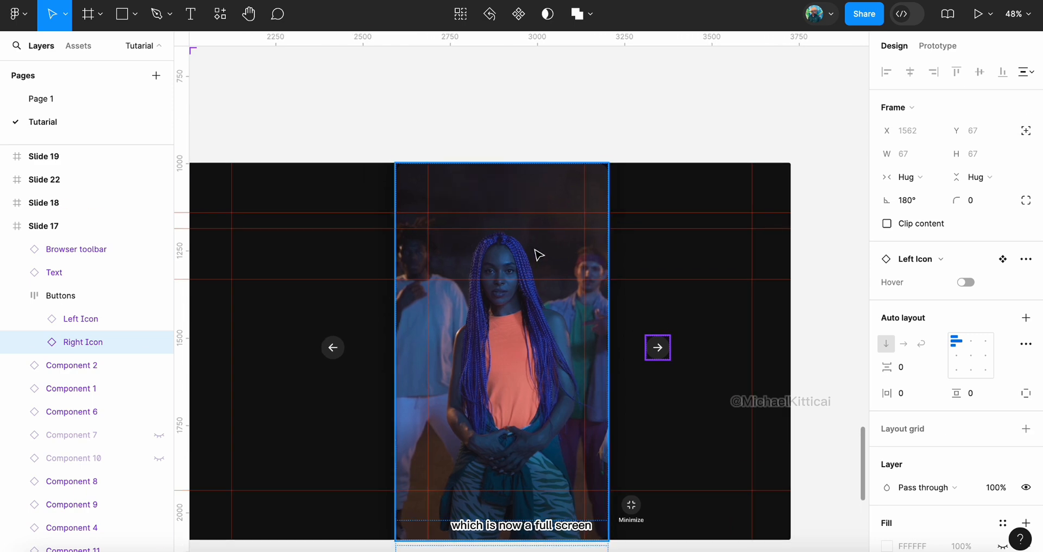
pyautogui.click(534, 249)
pyautogui.scroll(-5, 534, 250)
pyautogui.scroll(4, 546, 231)
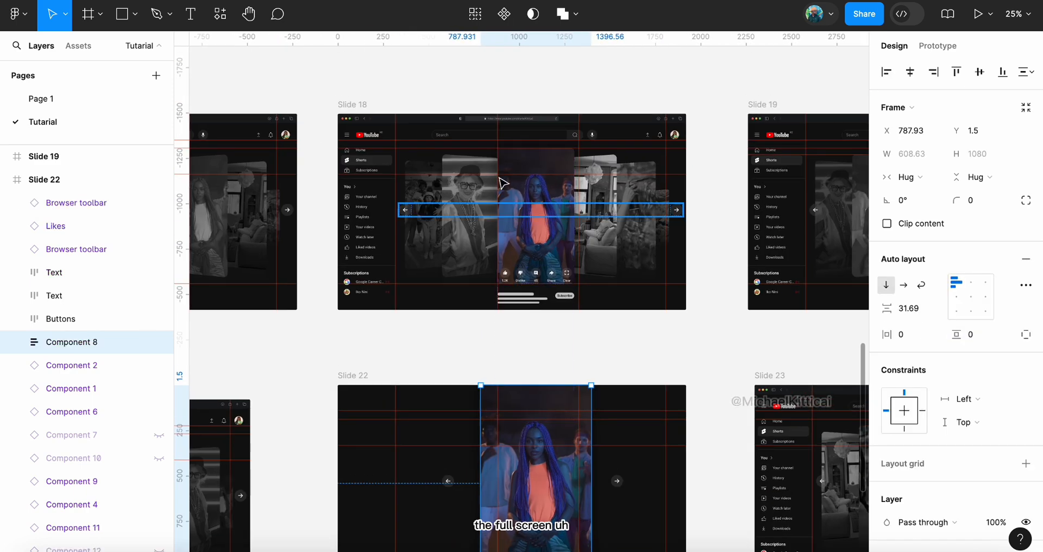
pyautogui.scroll(-5, 497, 176)
pyautogui.hscroll(-1, 498, 176)
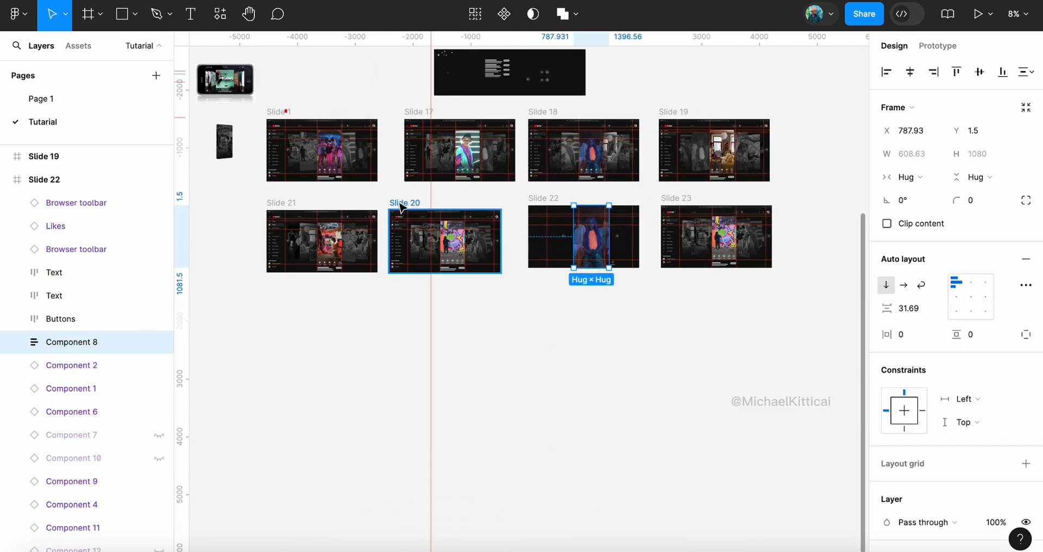
# Duplicate Slide 20 into the empty canvas area below Slide 22, at about X 7652, Y 8791
pyautogui.click(400, 205)
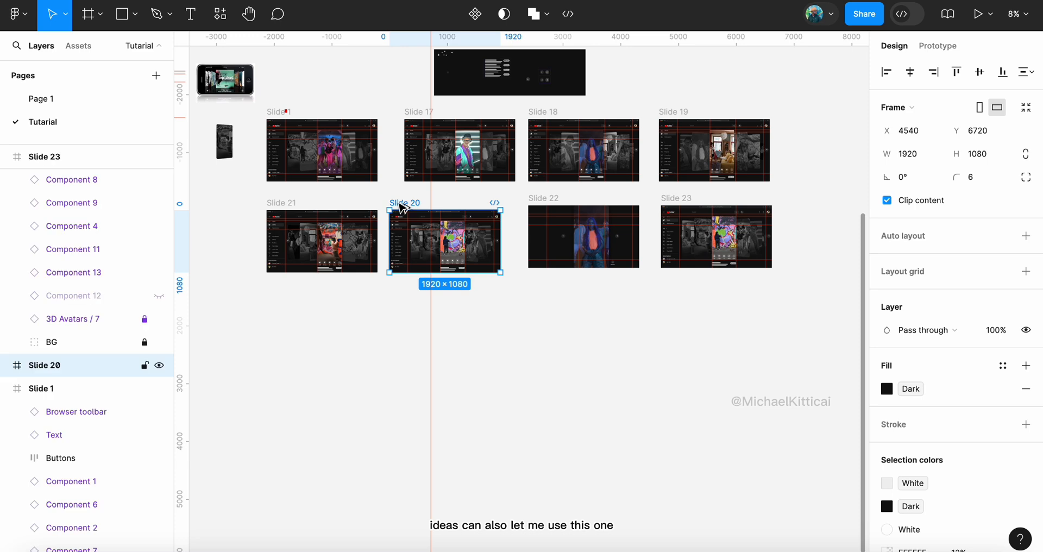
pyautogui.moveTo(401, 206); pyautogui.dragTo(580, 327)
pyautogui.scroll(5, 581, 327)
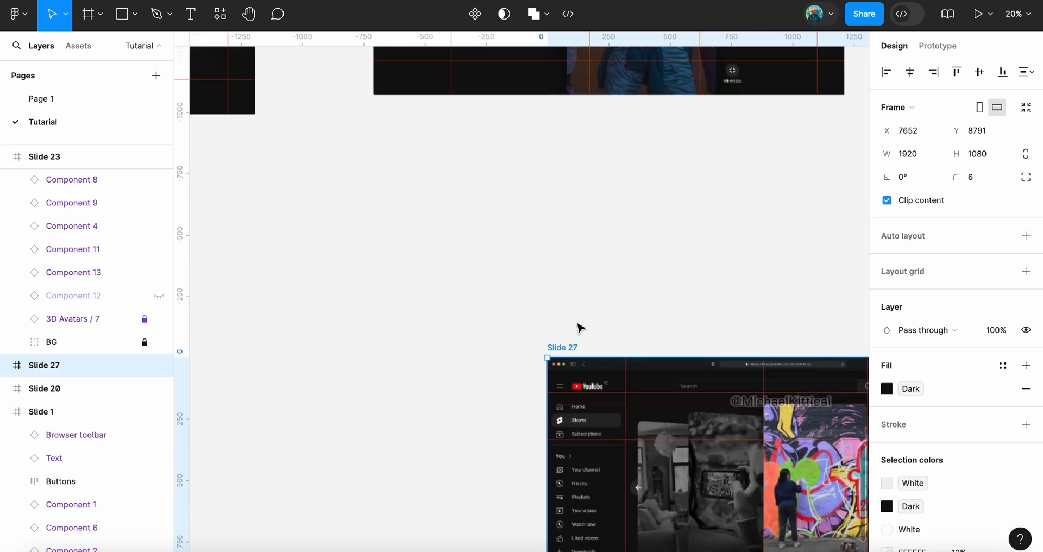
# Detach the centre graffiti card, Component 6, in Slide 27 from its main component
pyautogui.hotkey('shift', '2')
pyautogui.scroll(5, 553, 296)
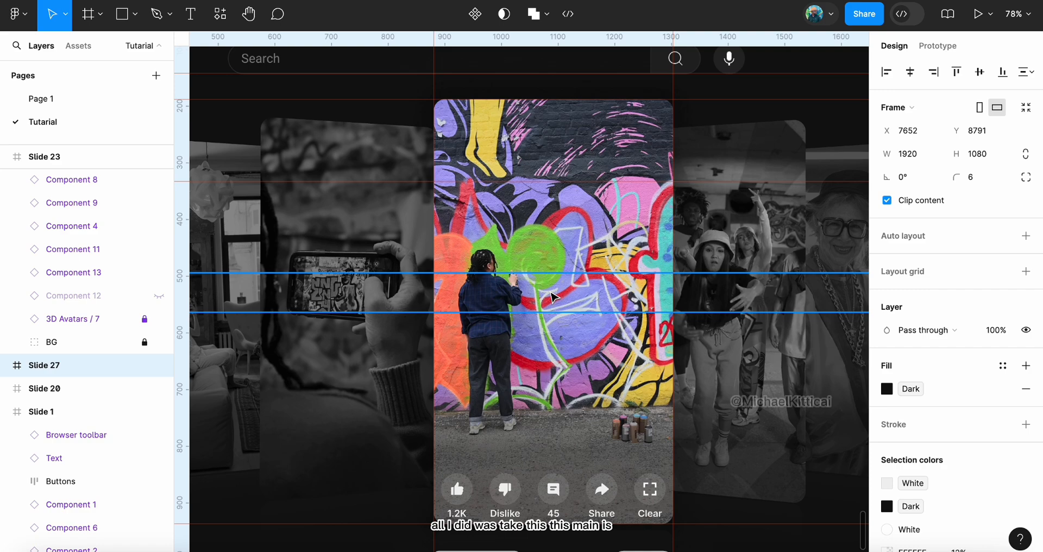
pyautogui.click(539, 247)
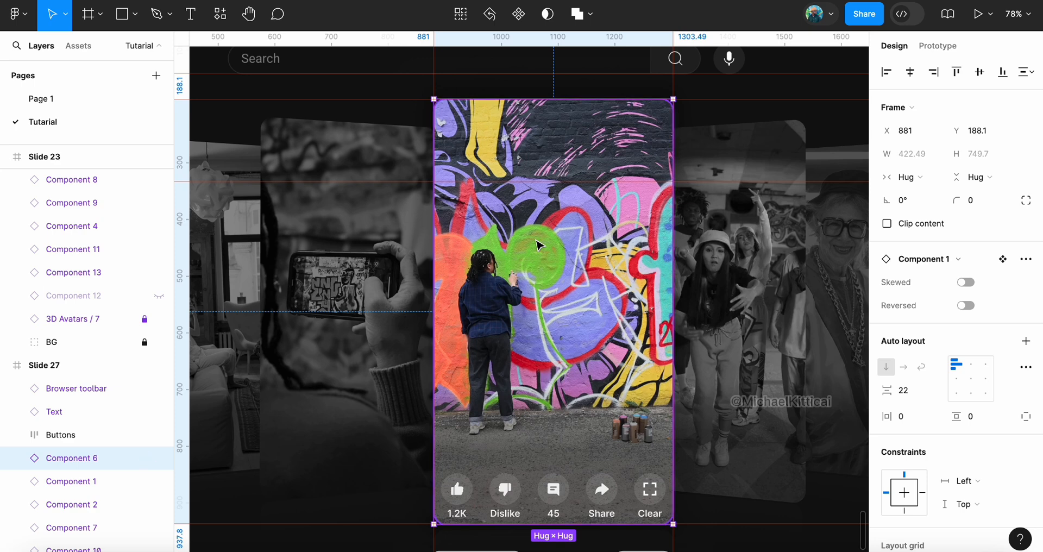
pyautogui.moveTo(503, 249); pyautogui.dragTo(516, 361)
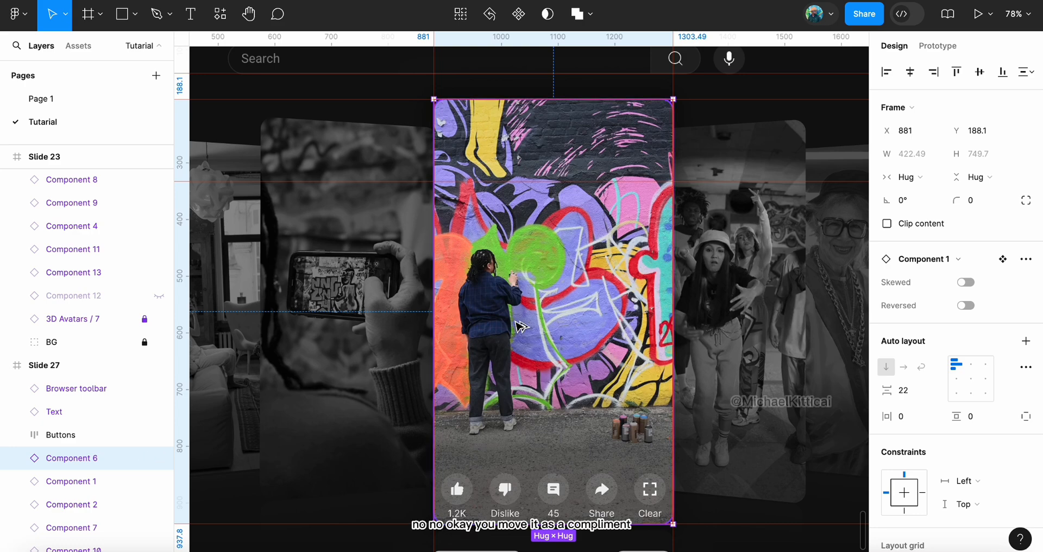
pyautogui.rightClick(518, 325)
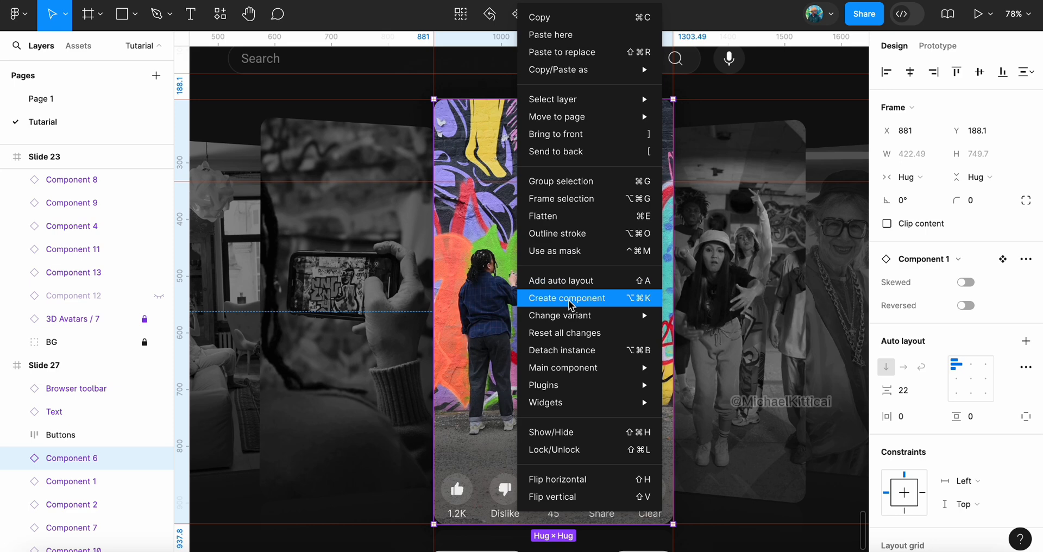
pyautogui.moveTo(570, 316)
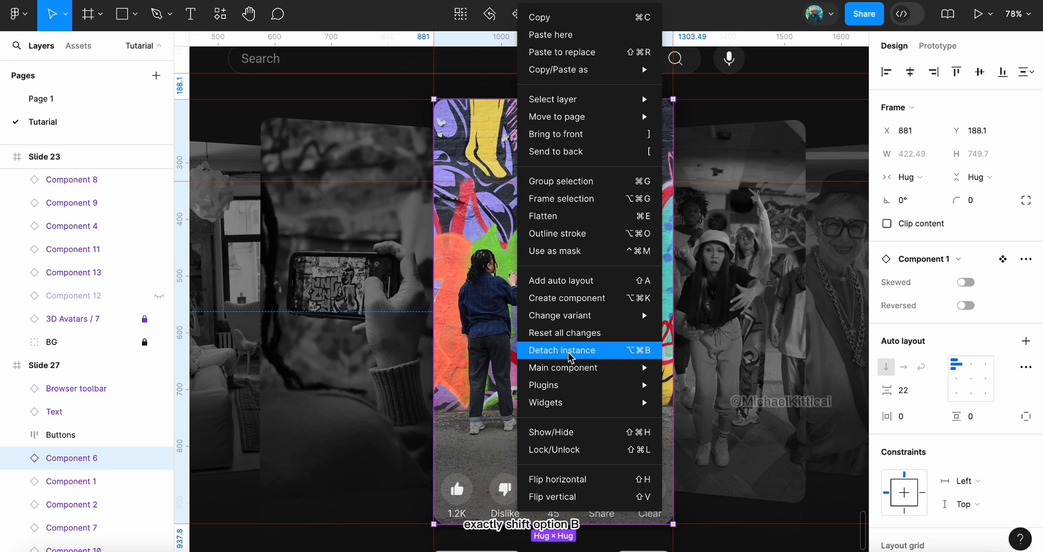
pyautogui.click(474, 277)
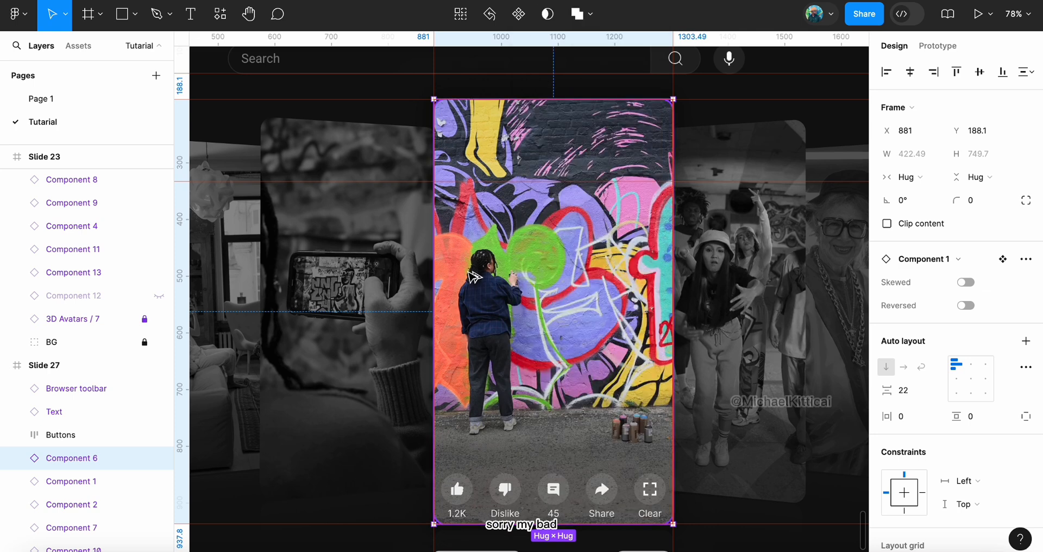
pyautogui.press('alt+super+b')
pyautogui.scroll(-5, 473, 274)
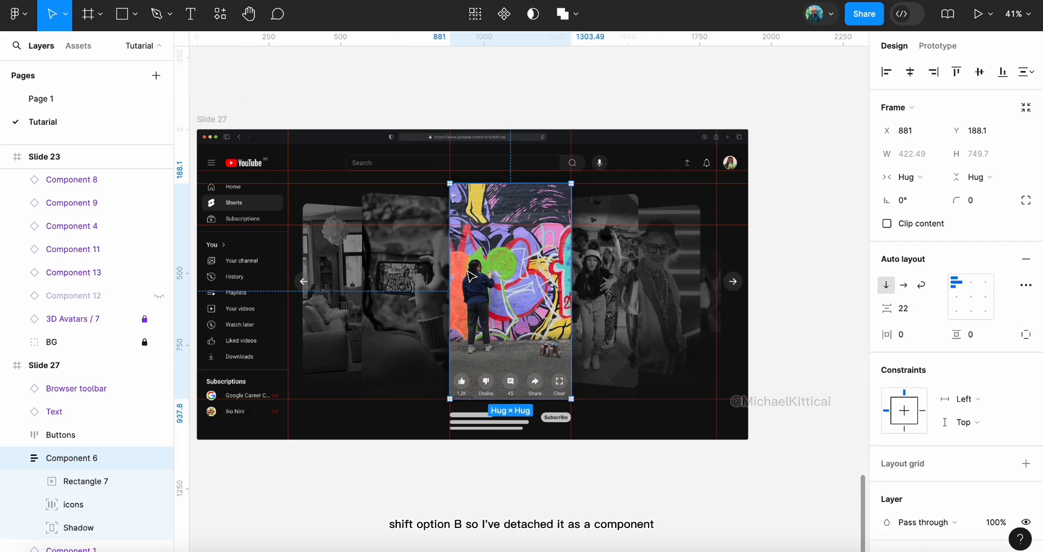
pyautogui.click(477, 86)
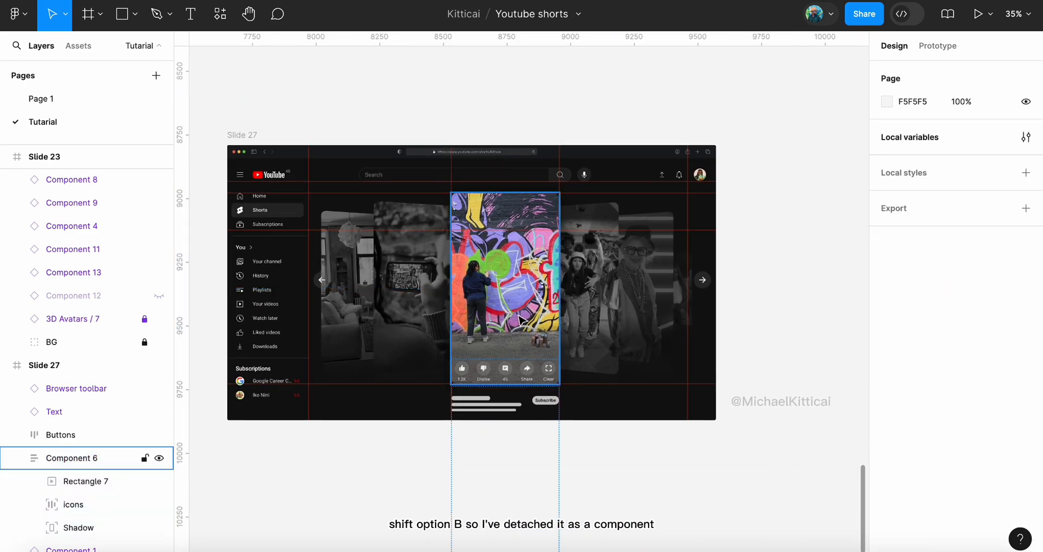
# Hide the background cards Component 1, 2, 7, 10 and 8 in Slide 27
pyautogui.click(636, 293)
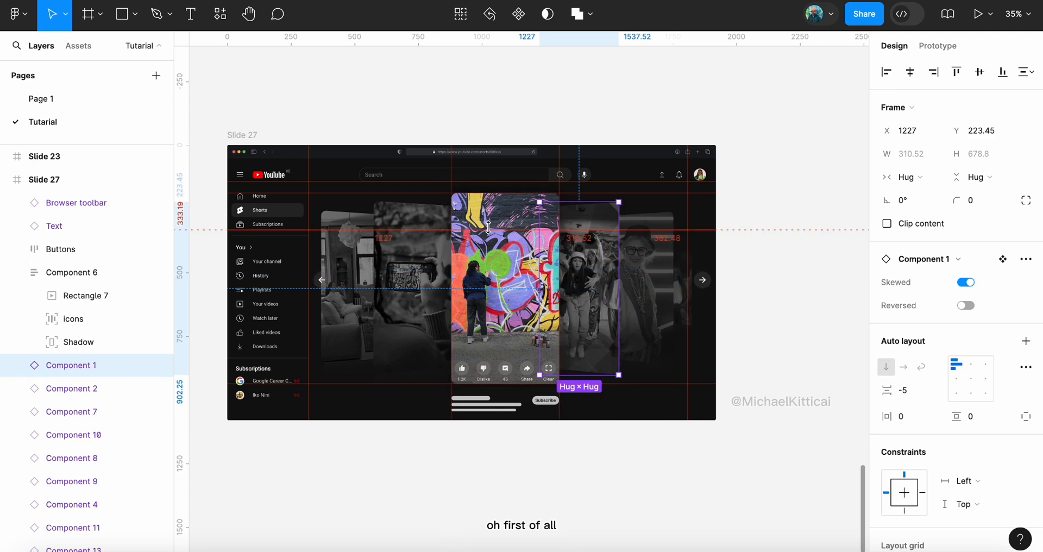
pyautogui.click(71, 411)
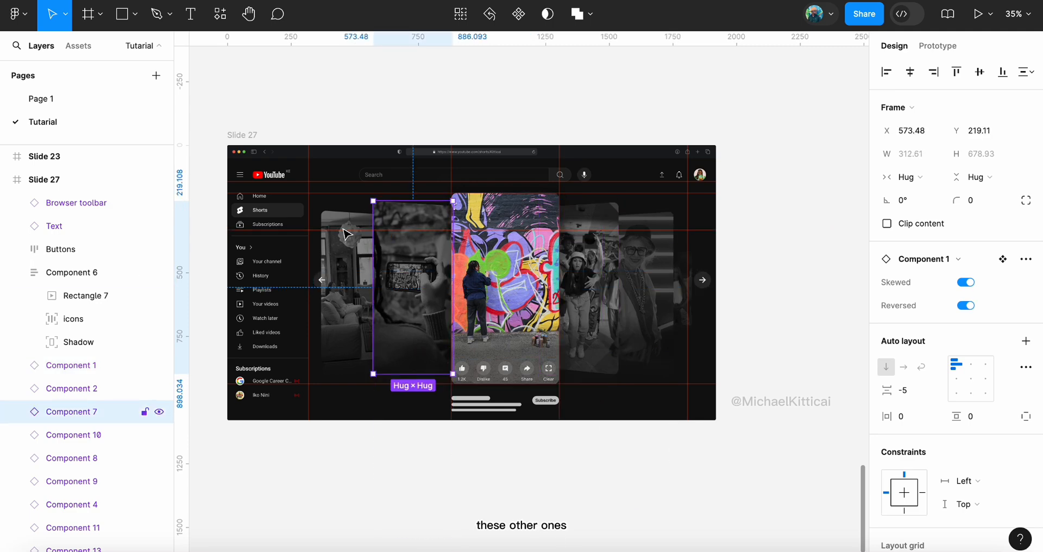
pyautogui.keyDown('shift'); pyautogui.click(74, 435); pyautogui.keyUp('shift')
pyautogui.keyDown('shift'); pyautogui.click(603, 249); pyautogui.keyUp('shift')
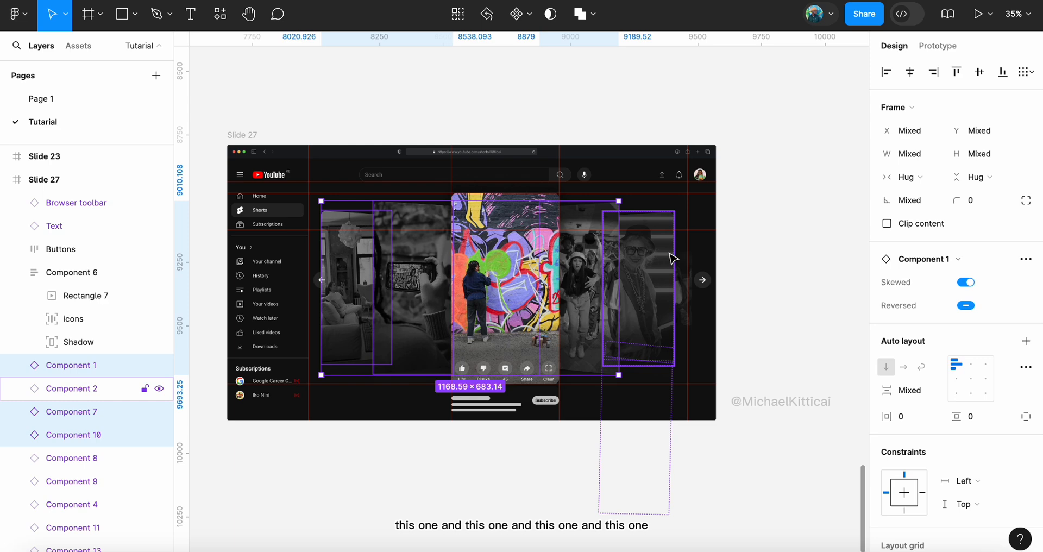
pyautogui.keyDown('shift'); pyautogui.click(670, 260); pyautogui.keyUp('shift')
pyautogui.keyDown('shift'); pyautogui.click(686, 303); pyautogui.keyUp('shift')
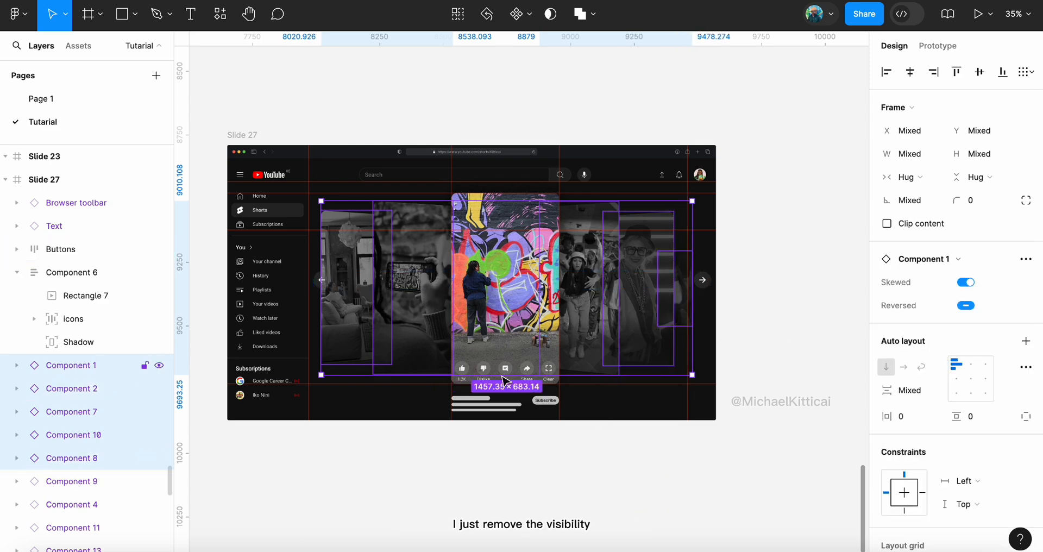
pyautogui.scroll(-2, 1031, 365)
pyautogui.scroll(2, 1034, 375)
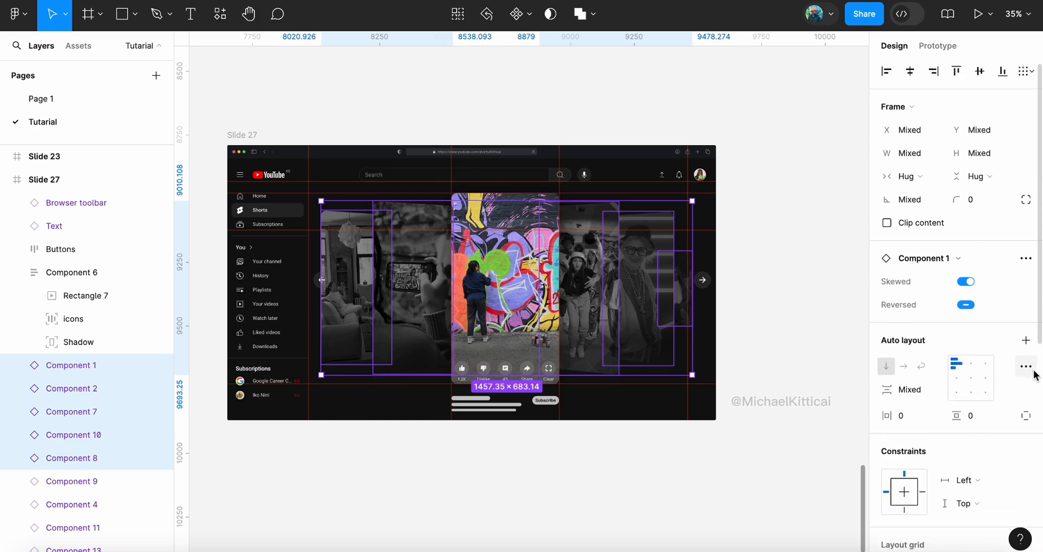
pyautogui.scroll(-5, 1035, 375)
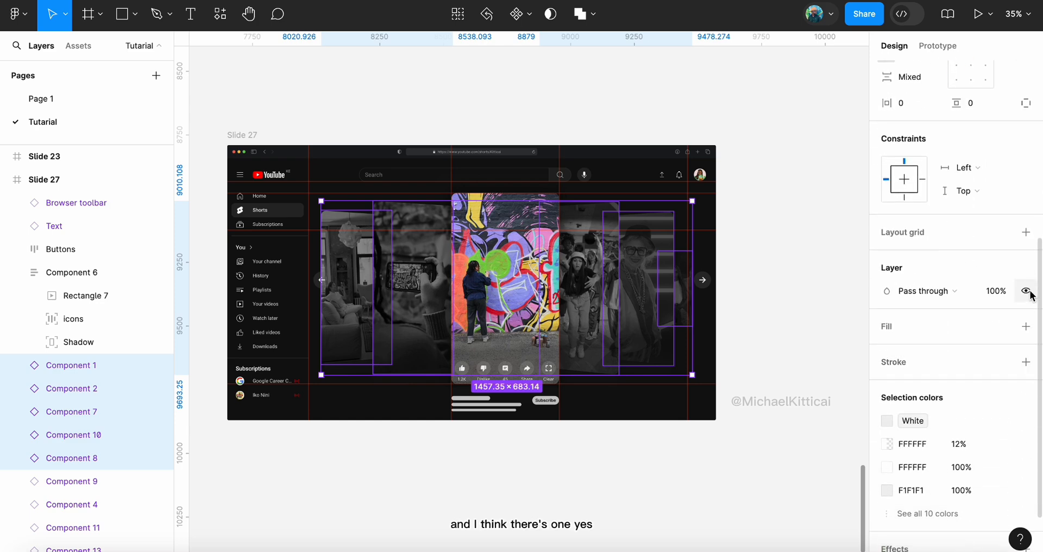
pyautogui.click(1026, 291)
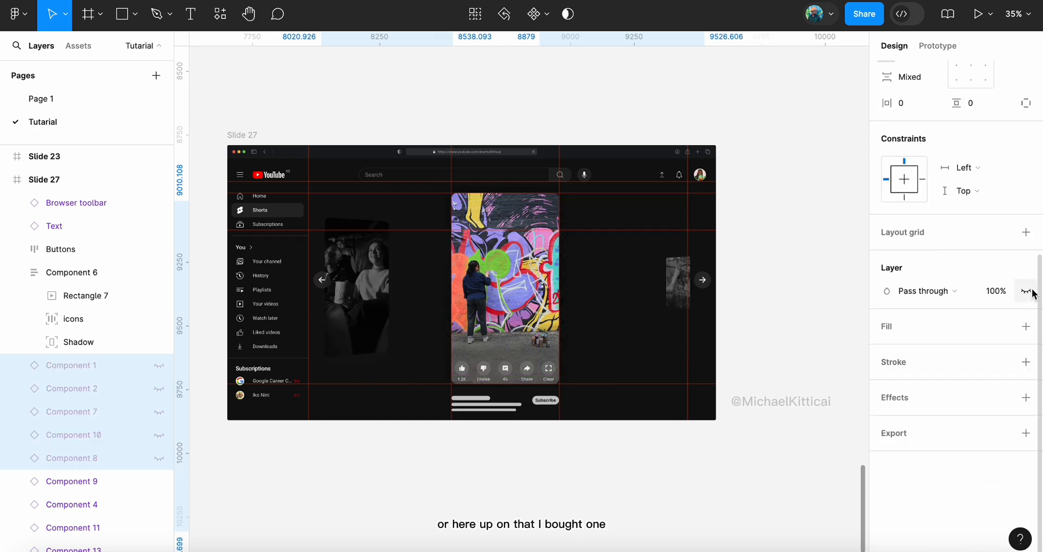
pyautogui.click(674, 284)
pyautogui.click(672, 263)
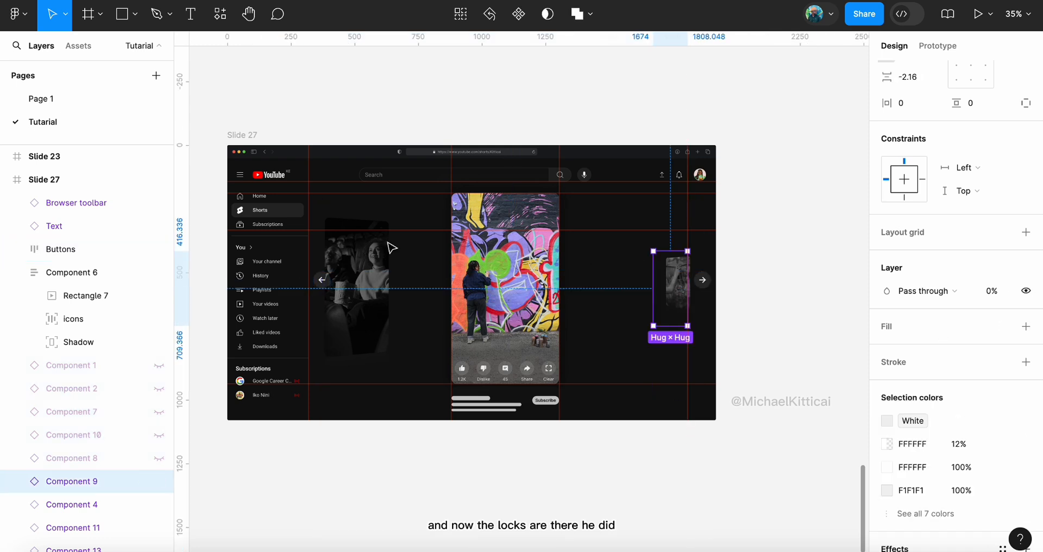
pyautogui.keyDown('shift'); pyautogui.click(360, 272); pyautogui.keyUp('shift')
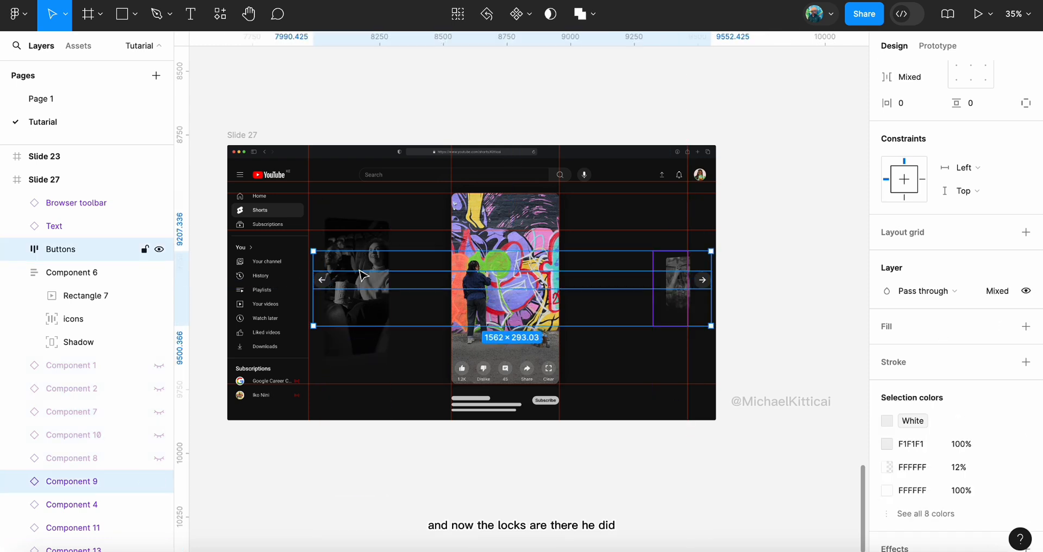
pyautogui.click(1026, 291)
pyautogui.hotkey('ctrl', 'z')
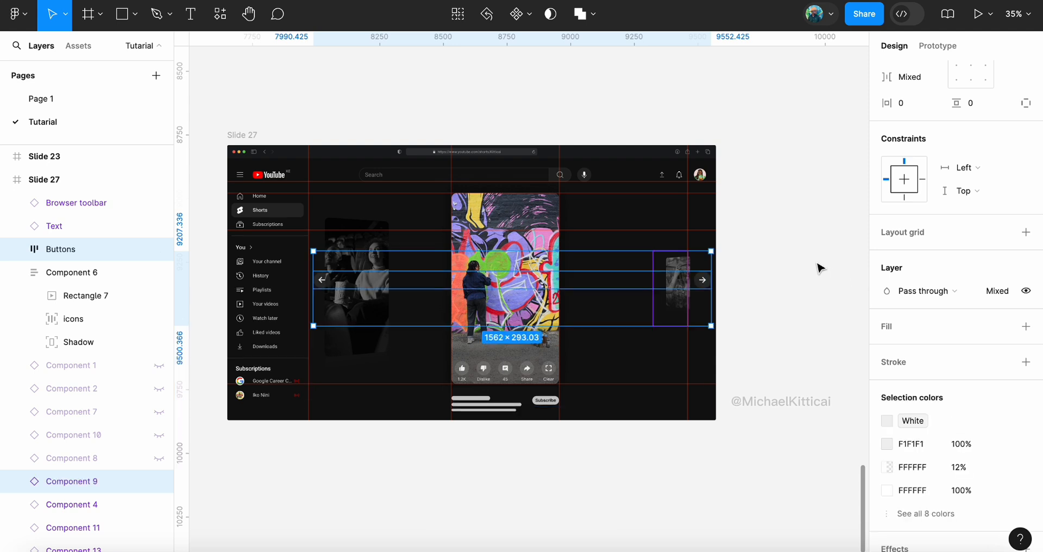
pyautogui.click(817, 265)
# Hide the remaining side cards Component 9, Component 4 and Component 13 in Slide 27
pyautogui.click(673, 267)
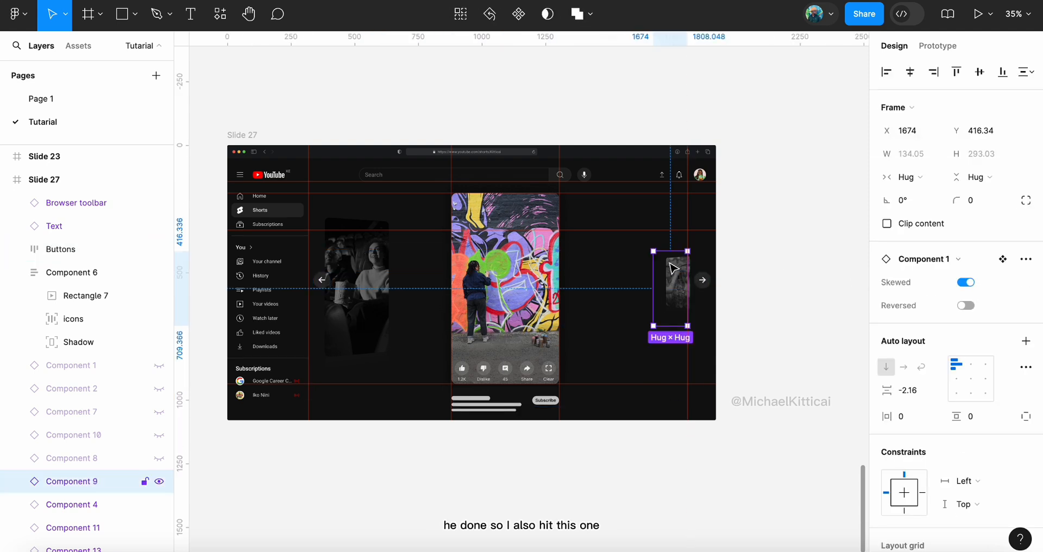
pyautogui.scroll(-4, 1014, 393)
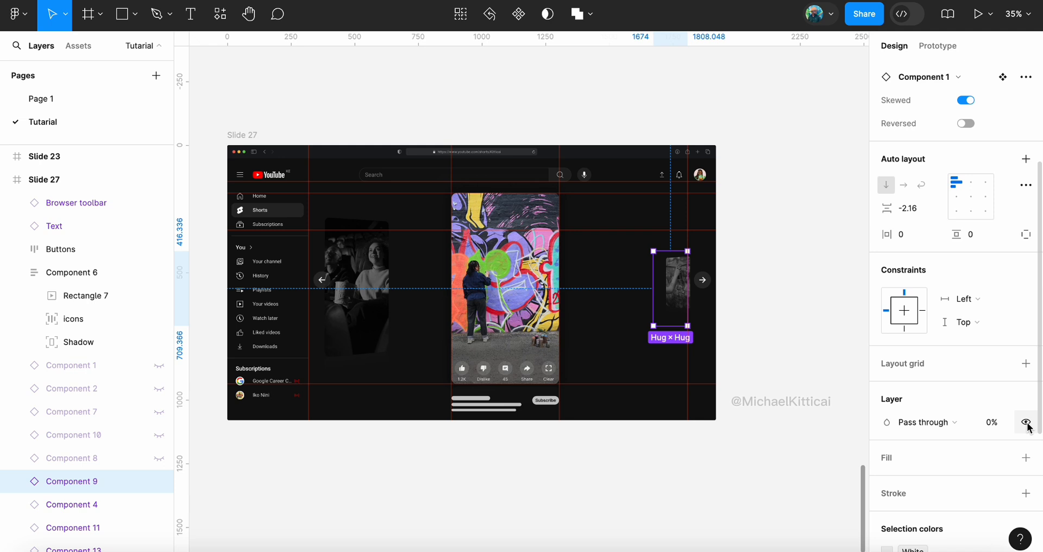
pyautogui.click(1026, 422)
pyautogui.click(60, 249)
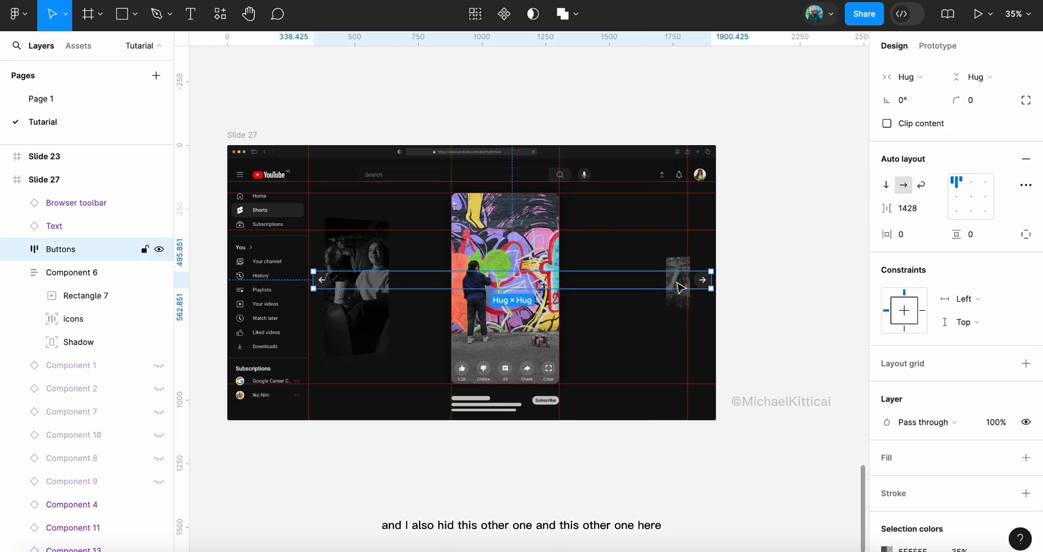
pyautogui.click(72, 504)
pyautogui.click(1025, 422)
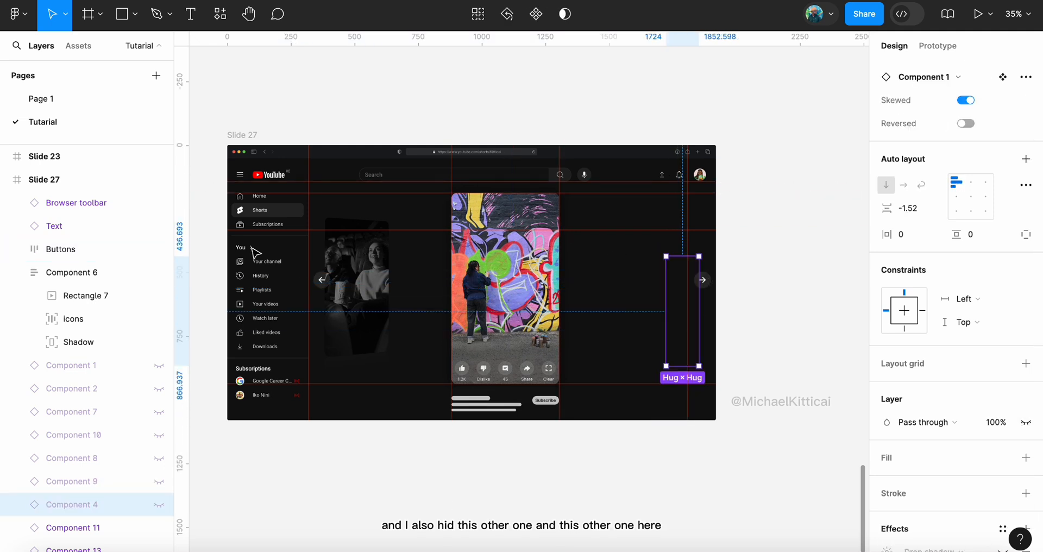
pyautogui.click(353, 271)
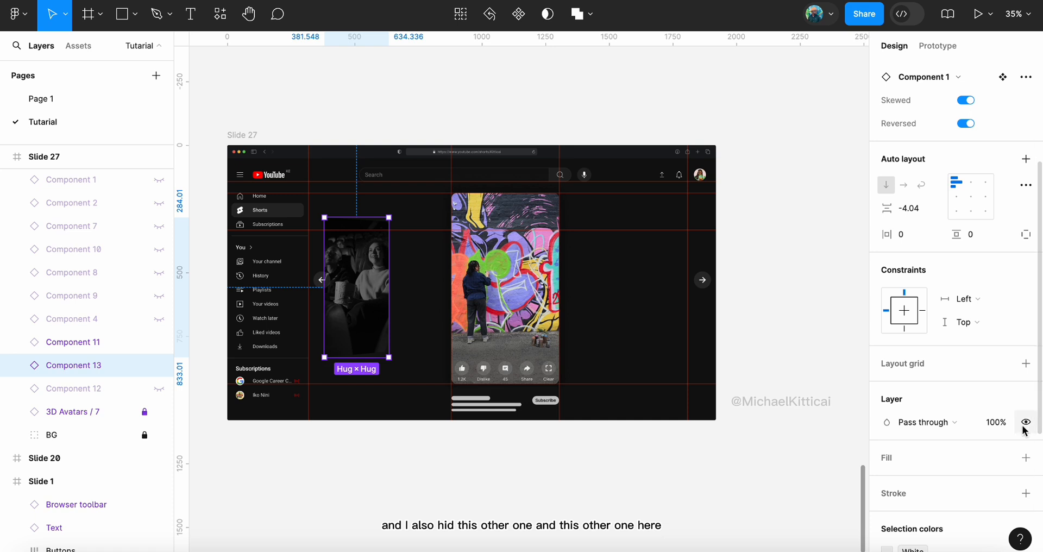
pyautogui.click(1025, 423)
pyautogui.click(776, 326)
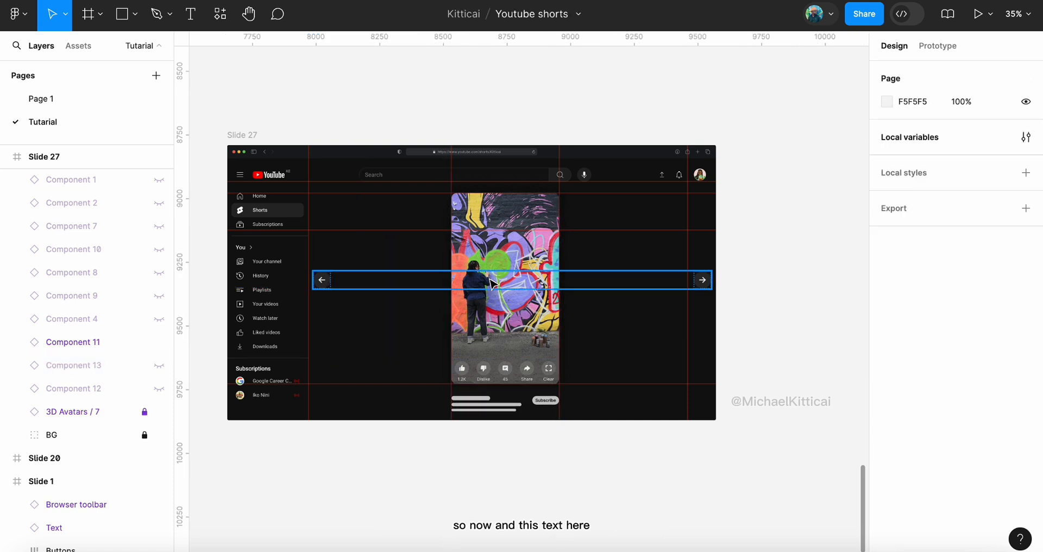
pyautogui.click(482, 411)
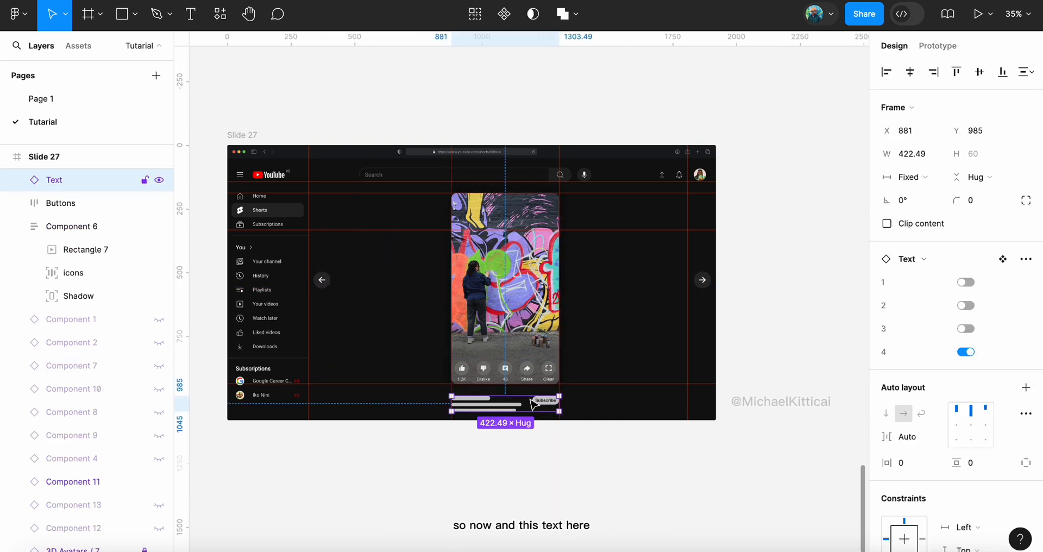
pyautogui.click(766, 369)
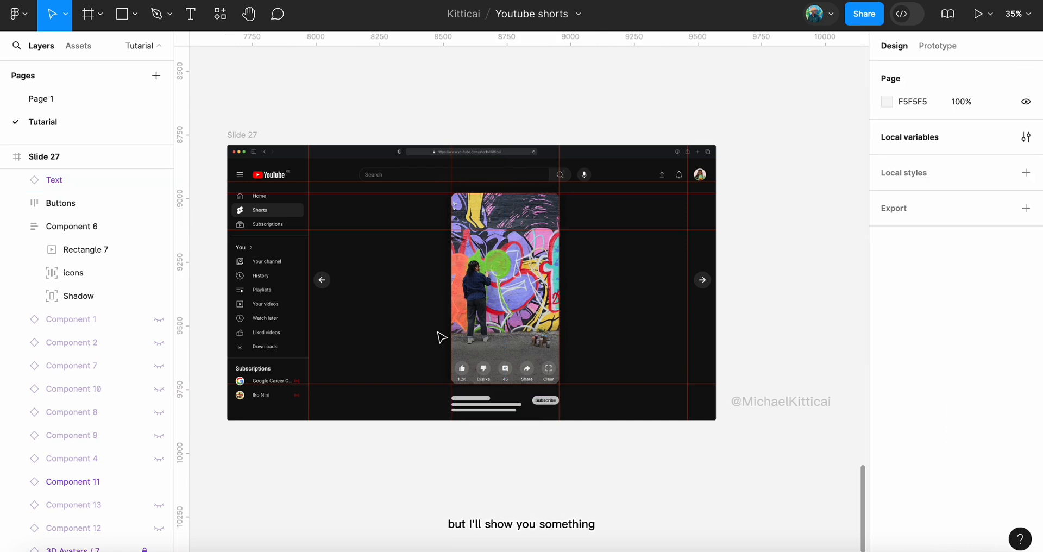
# Reduce the gap between the arrow buttons in Slide 27 to 716 and move the Buttons frame to X 665
pyautogui.click(322, 282)
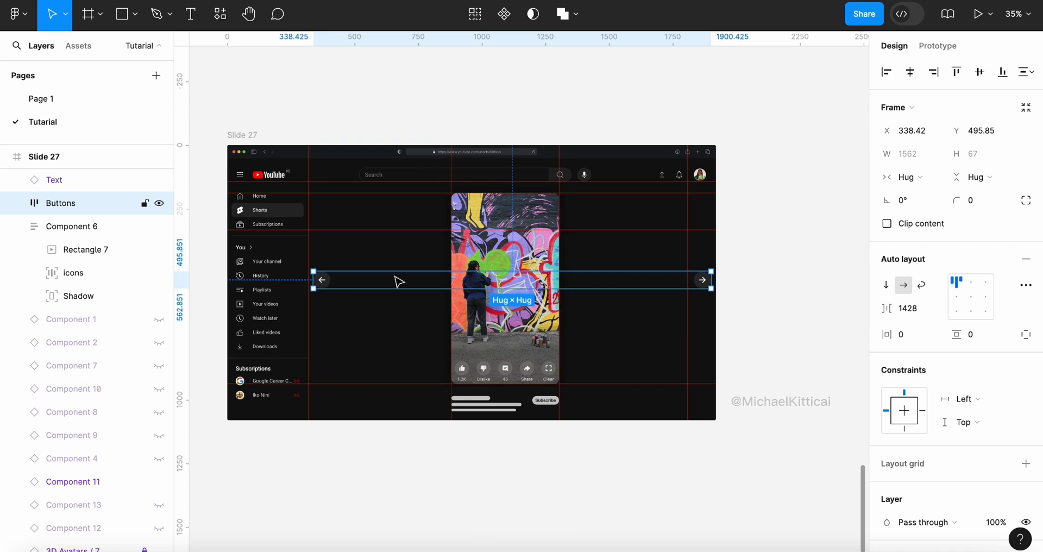
pyautogui.moveTo(882, 313); pyautogui.dragTo(1038, 292)
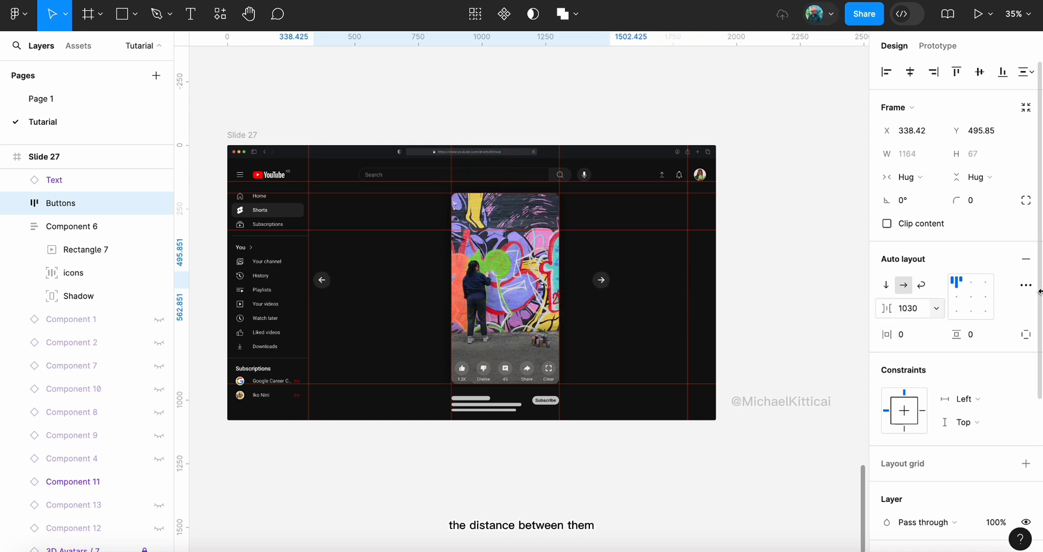
pyautogui.moveTo(886, 308); pyautogui.dragTo(383, 294)
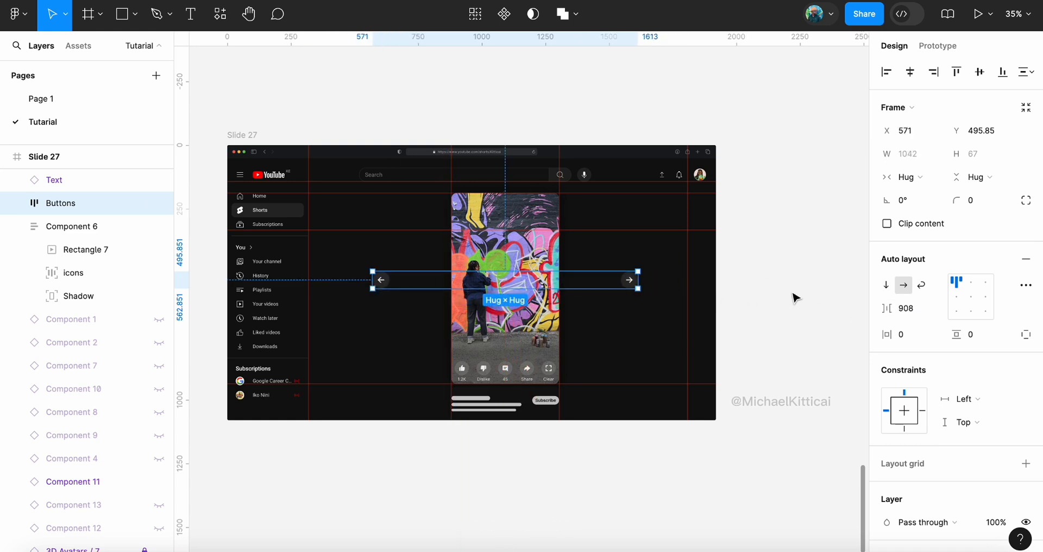
pyautogui.moveTo(891, 308); pyautogui.dragTo(617, 324)
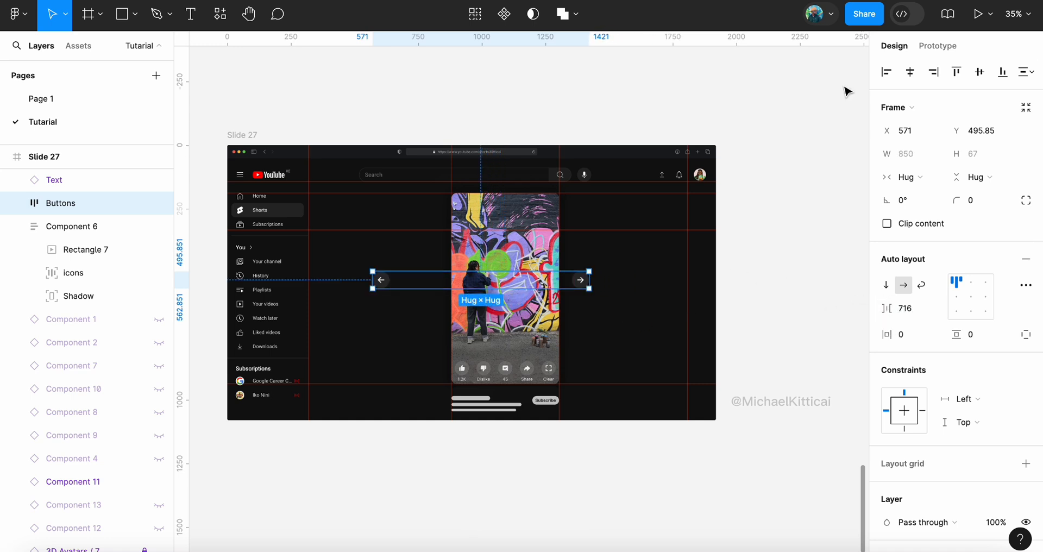
pyautogui.moveTo(886, 134); pyautogui.dragTo(1030, 111)
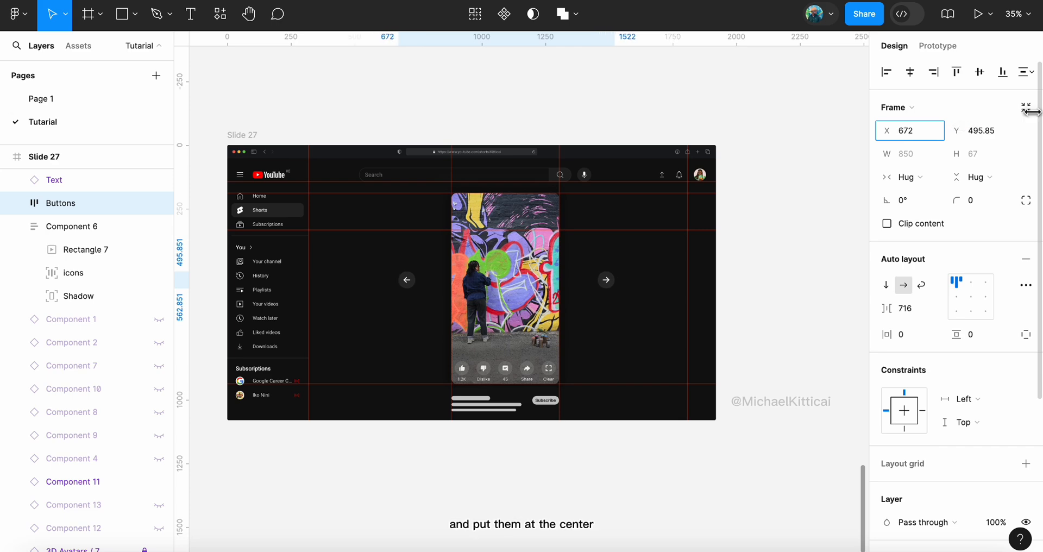
pyautogui.scroll(5, 565, 355)
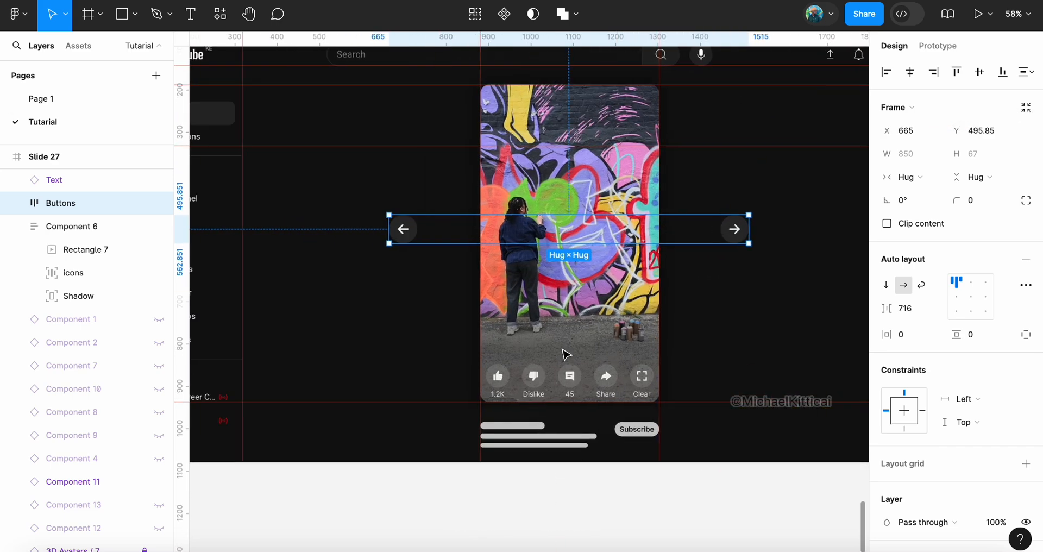
# Select the icons row inside the graffiti card, Component 6, in Slide 27
pyautogui.click(649, 347)
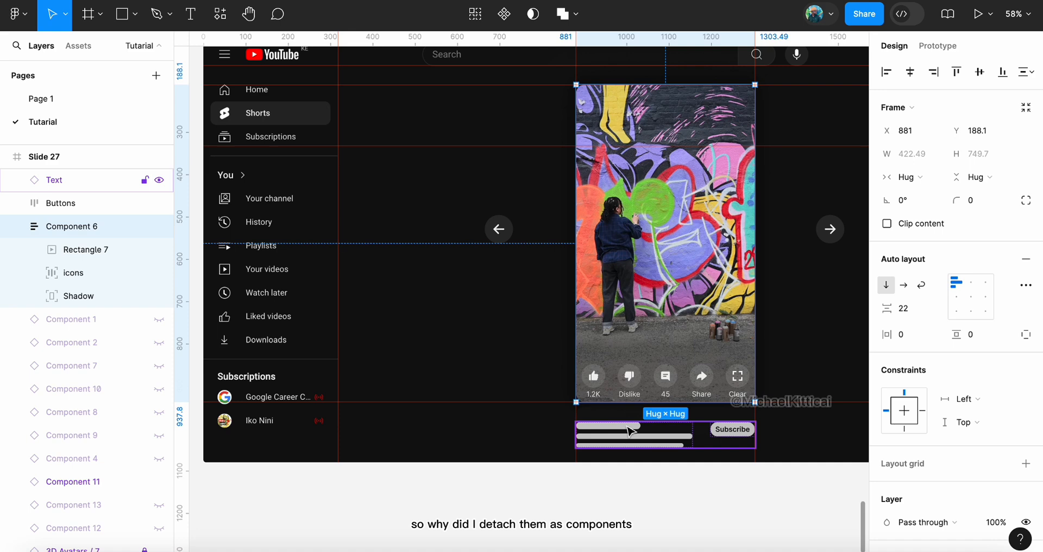
pyautogui.click(626, 379)
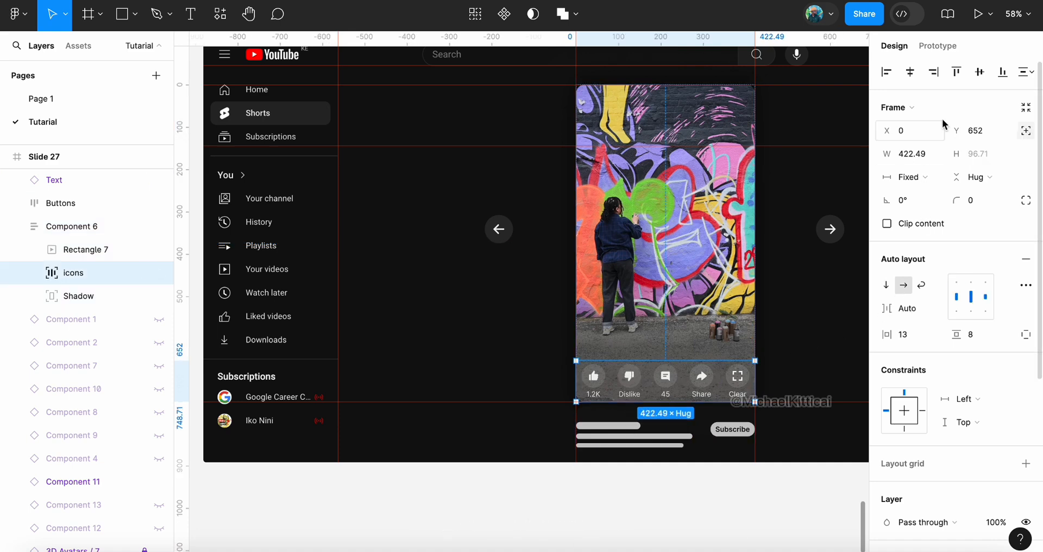
pyautogui.scroll(-5, 822, 167)
pyautogui.scroll(4, 822, 171)
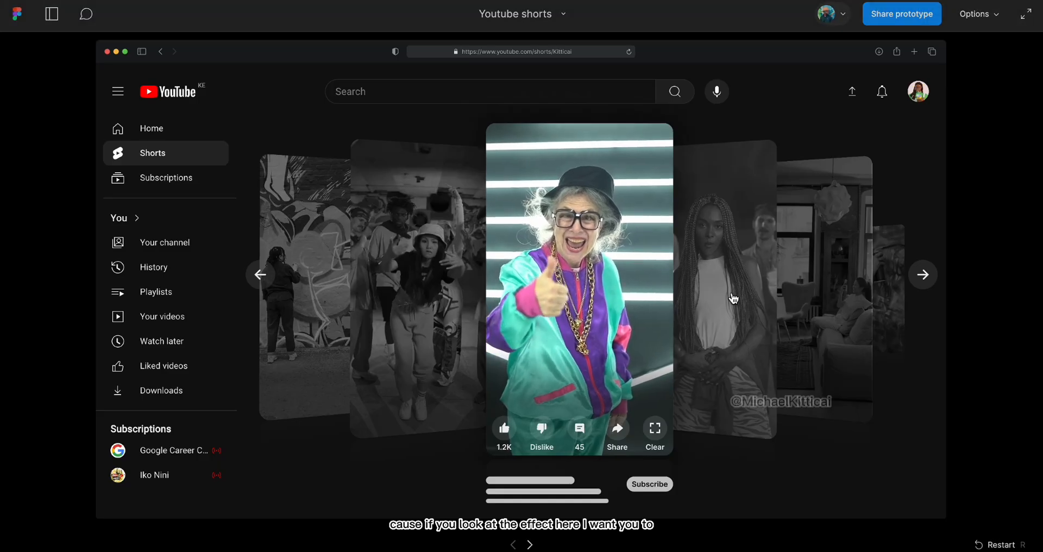
# Play the prototype's expand and minimize transitions on the dancer video and examine how the icons, arrows and text animate
pyautogui.click(733, 297)
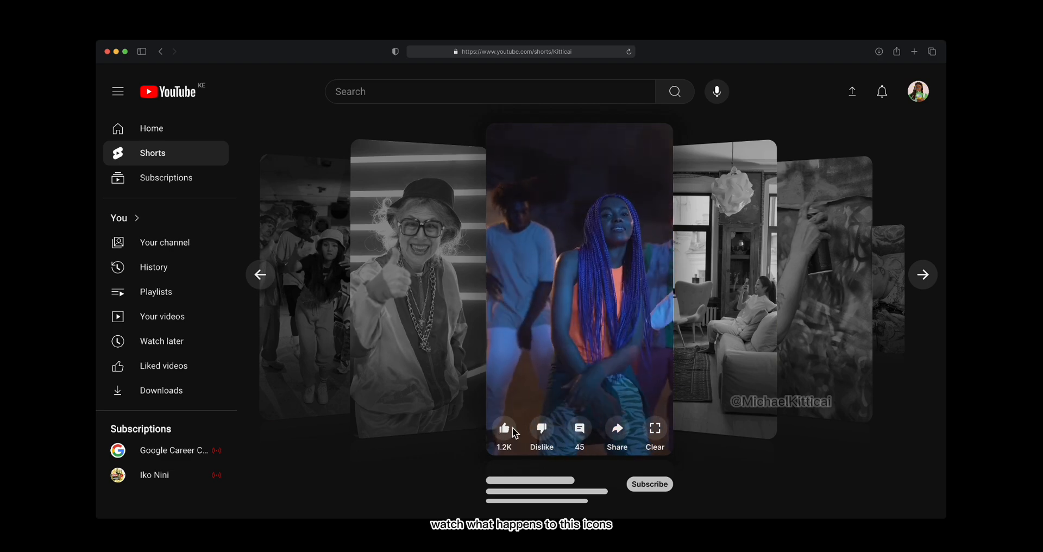
pyautogui.click(653, 432)
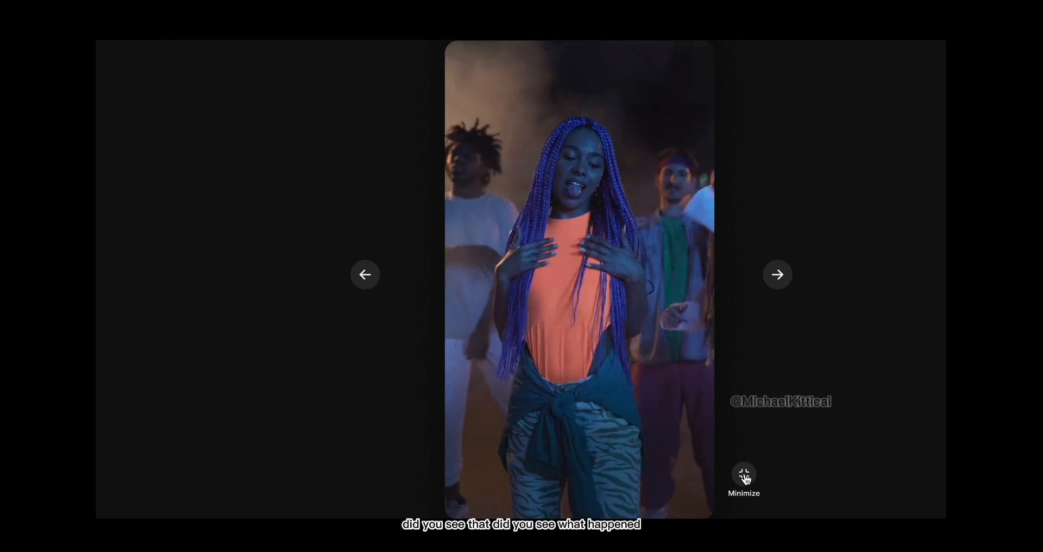
pyautogui.click(745, 477)
pyautogui.click(745, 478)
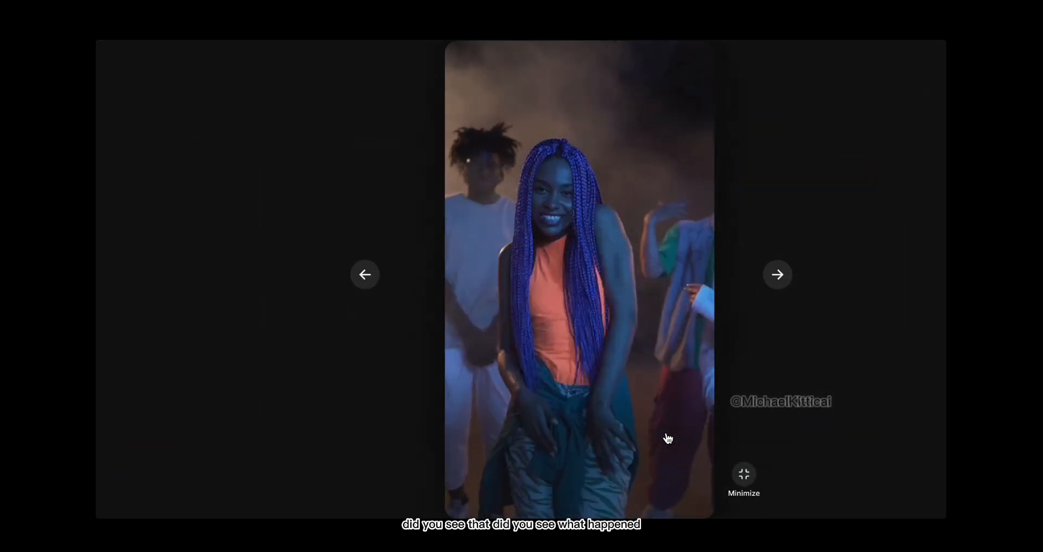
pyautogui.click(743, 472)
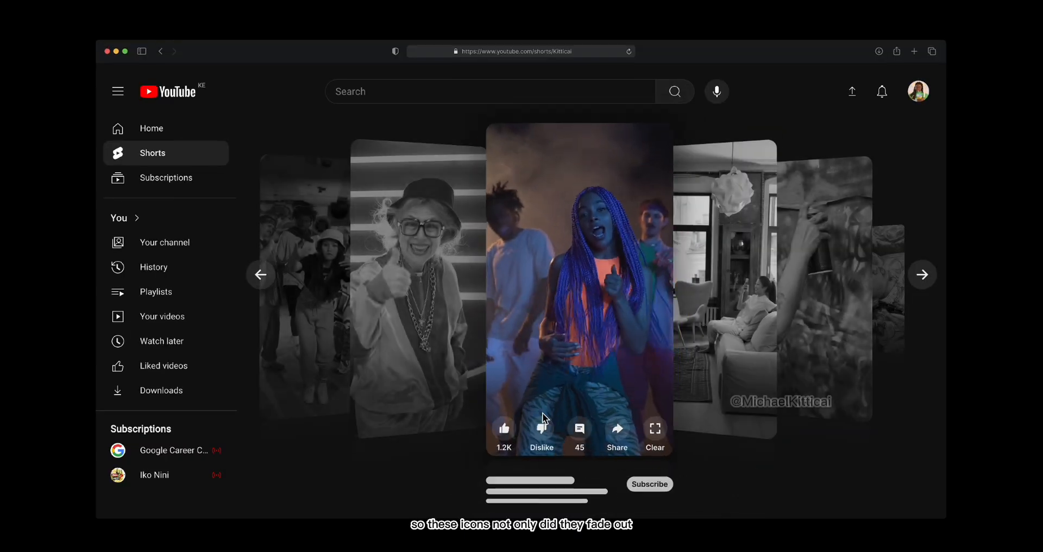
pyautogui.click(656, 435)
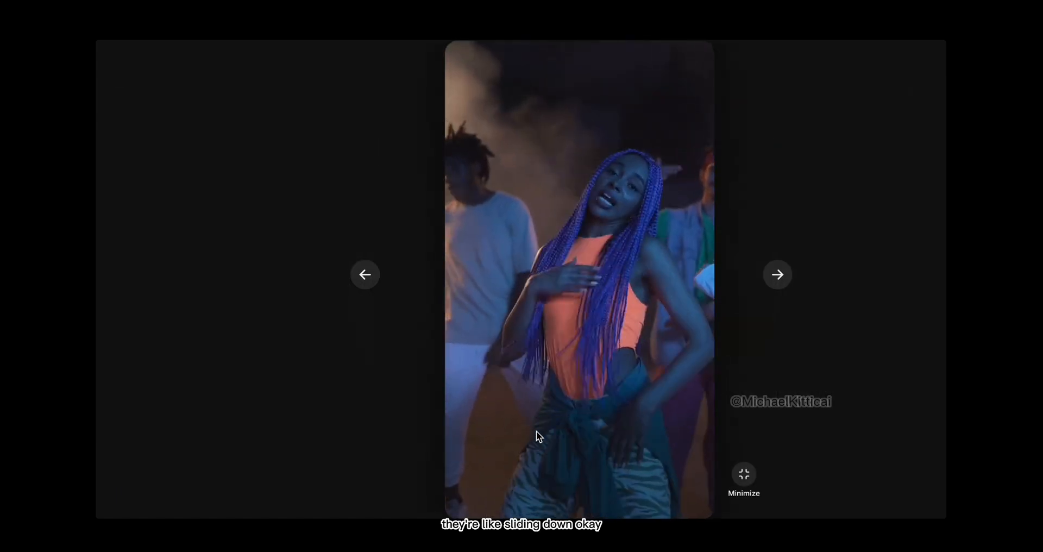
pyautogui.click(745, 476)
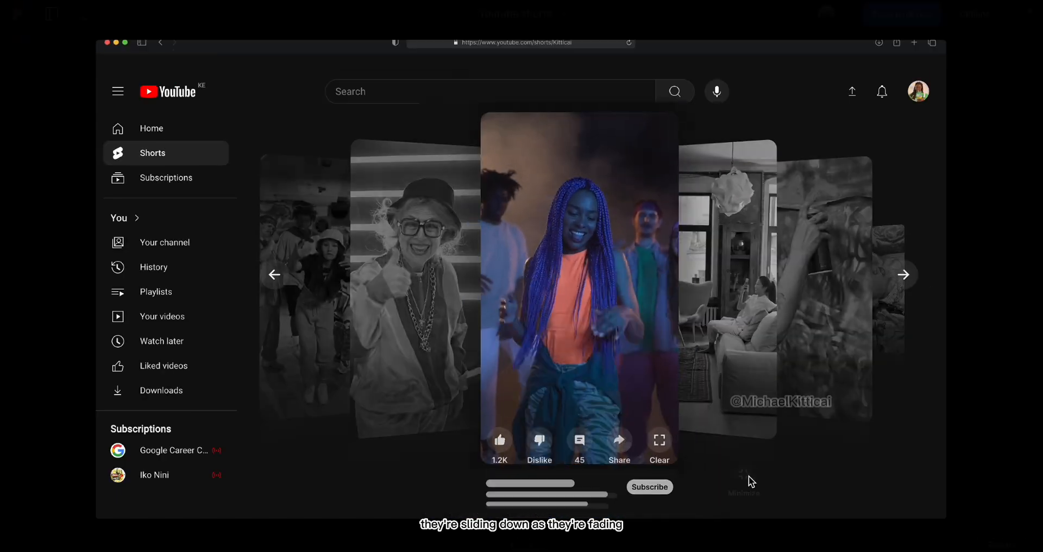
pyautogui.click(654, 435)
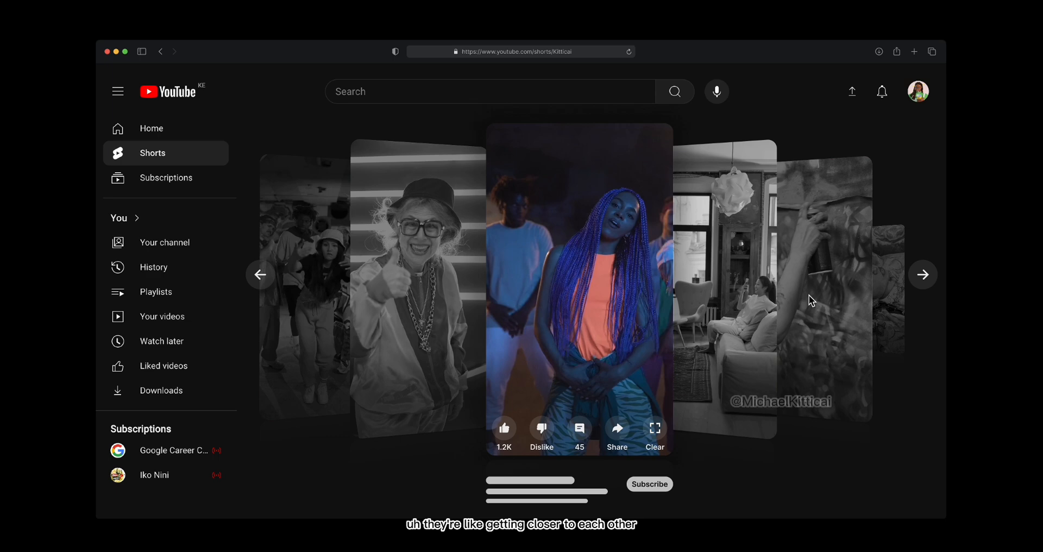
pyautogui.click(653, 439)
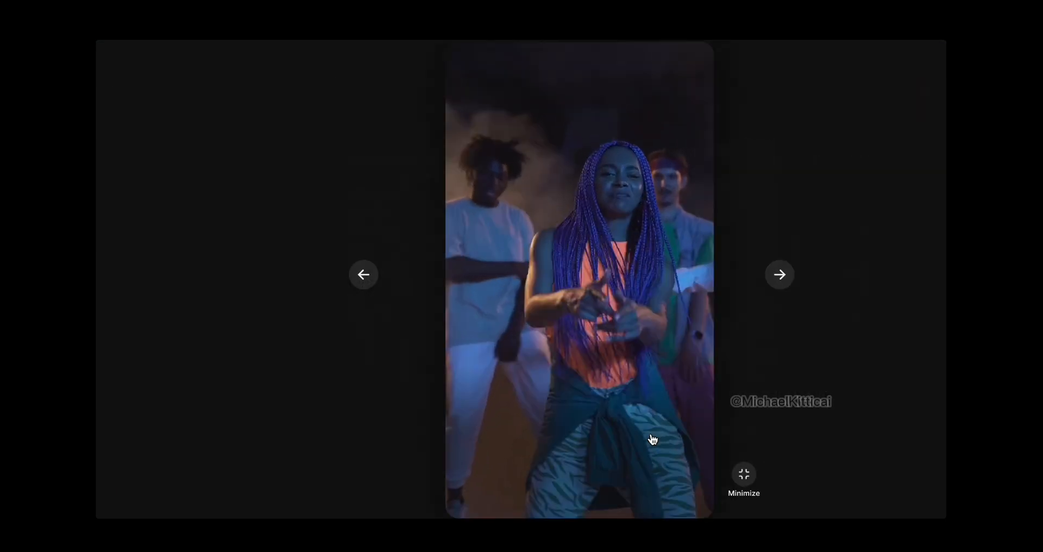
pyautogui.click(741, 479)
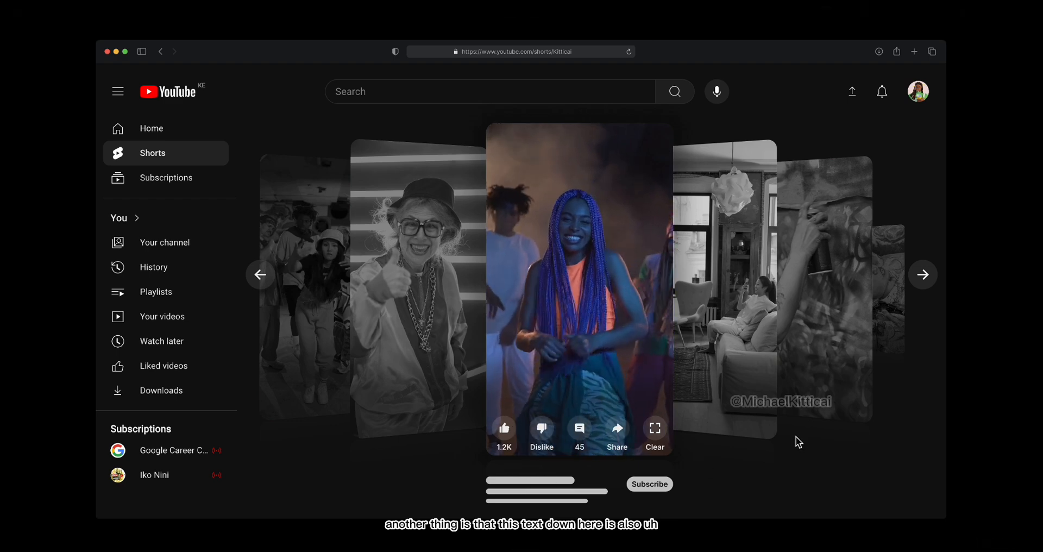
pyautogui.click(655, 432)
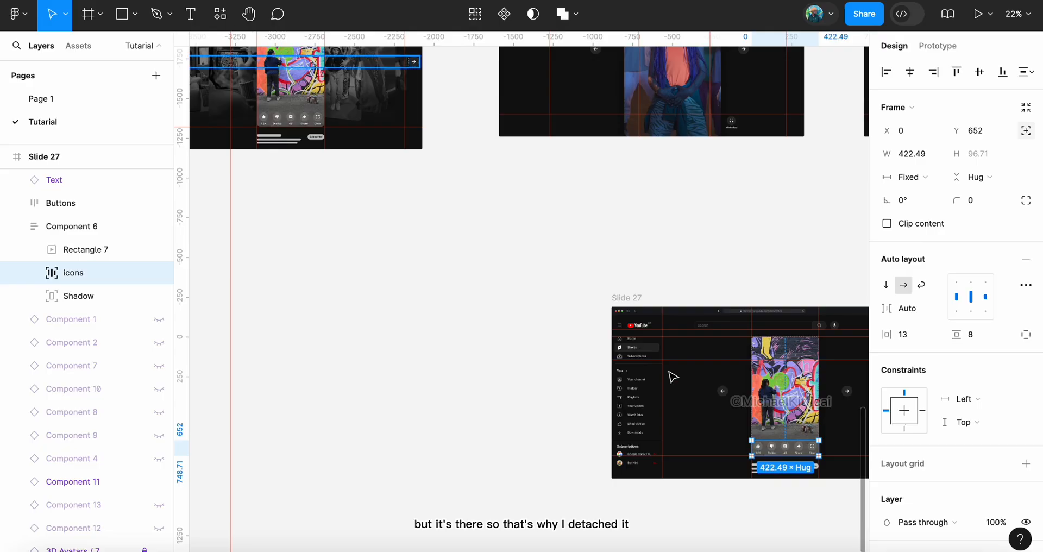
# Move the icons row inside Component 6 of Slide 27 down to Y 754, below the graffiti image
pyautogui.hscroll(5, 628, 419)
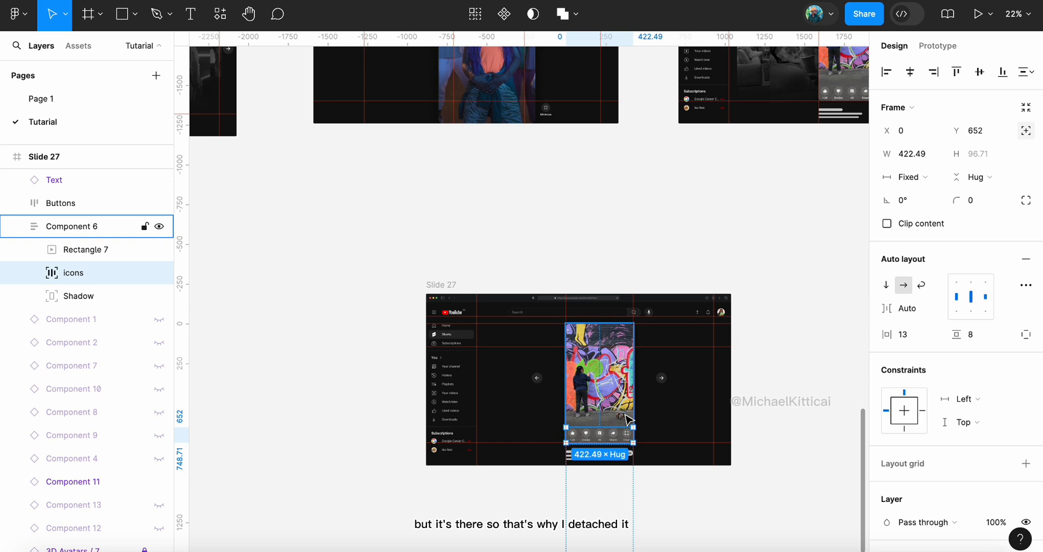
pyautogui.scroll(5, 629, 420)
pyautogui.scroll(-2, 629, 419)
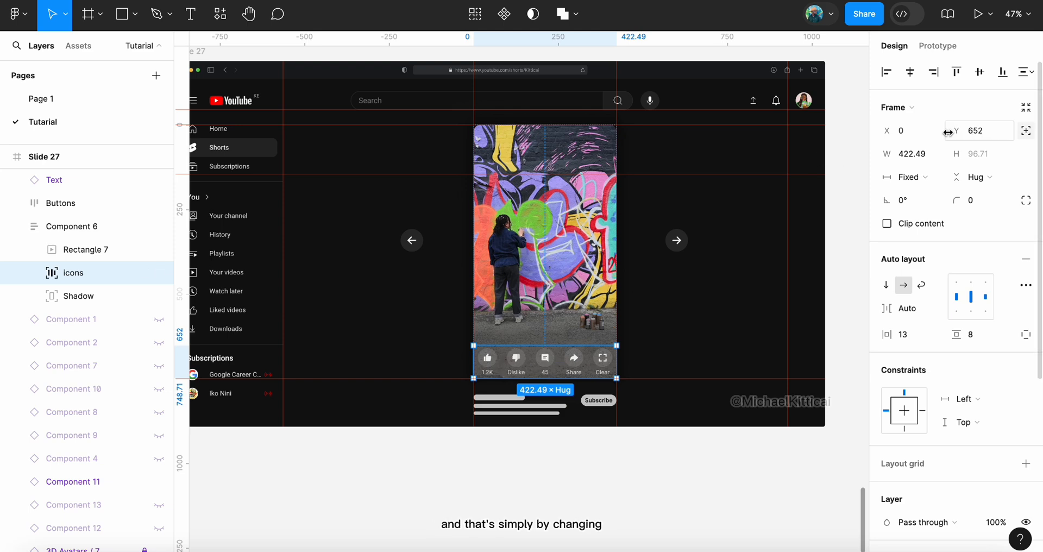
pyautogui.moveTo(955, 131); pyautogui.dragTo(1019, 137)
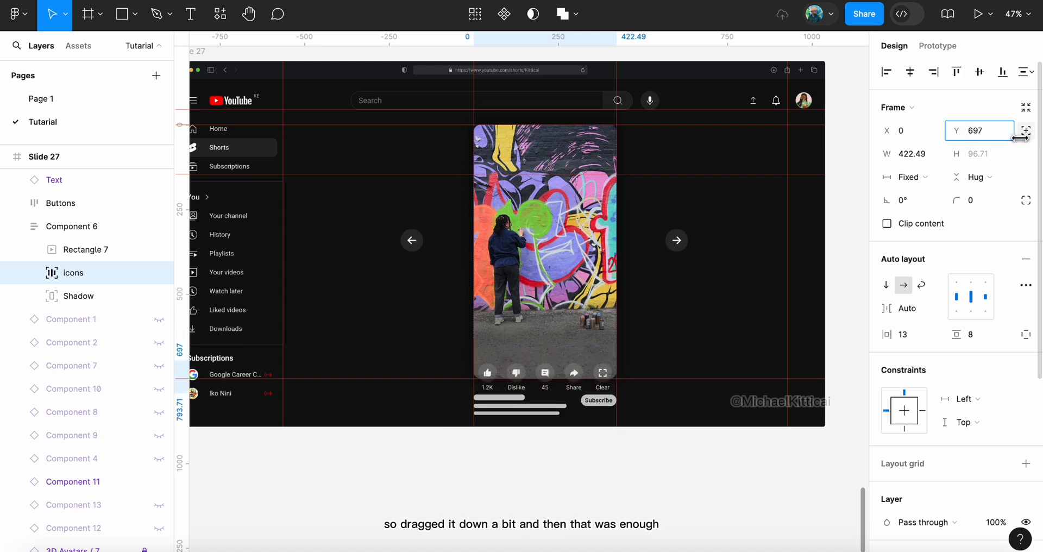
pyautogui.scroll(-5, 948, 423)
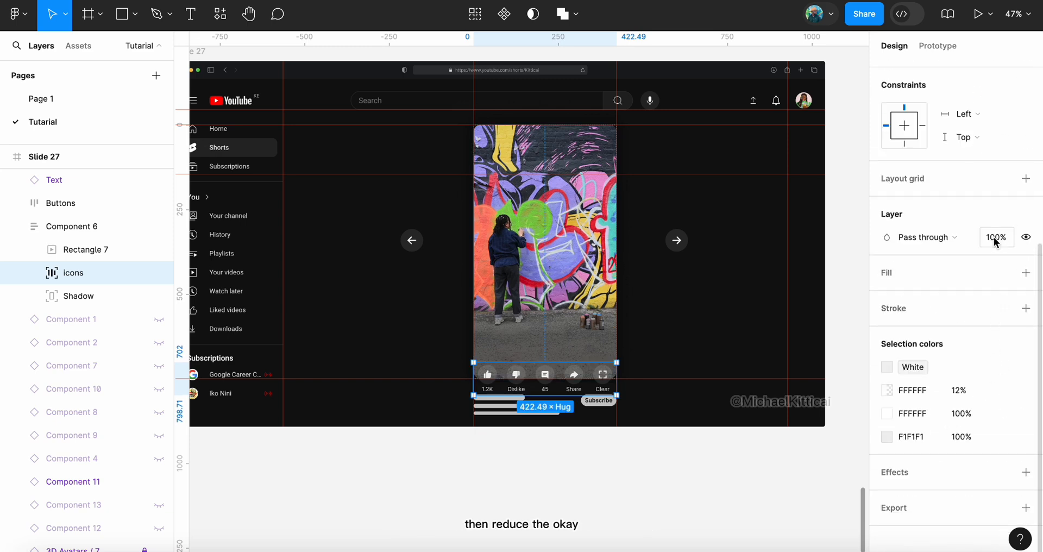
pyautogui.scroll(5, 1003, 121)
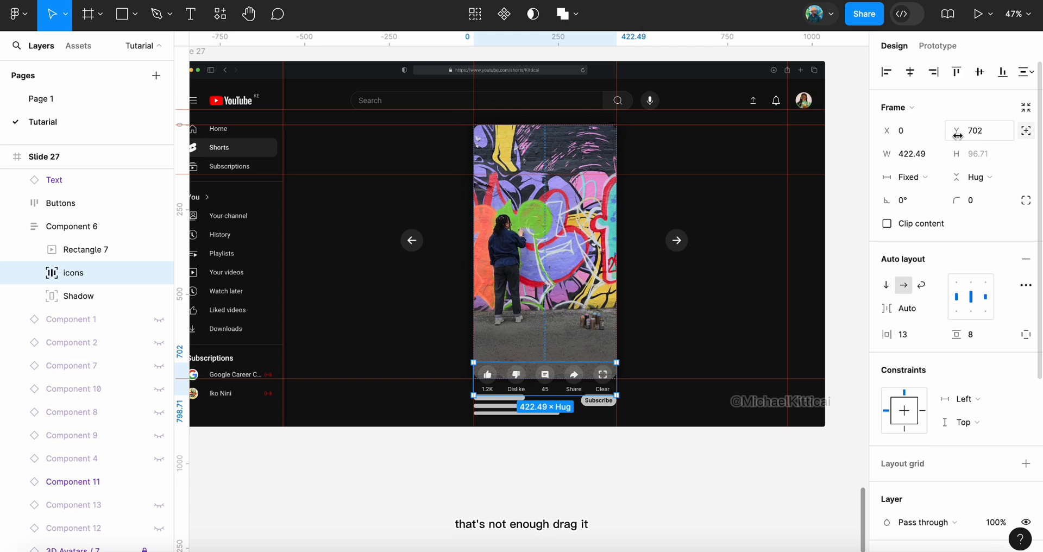
pyautogui.moveTo(958, 135)
pyautogui.mouseDown()
pyautogui.moveTo(1025, 109)
pyautogui.moveTo(962, 179)
pyautogui.mouseUp()
# Set the layer opacity of the icons row in Component 6 to 0%
pyautogui.scroll(-3, 981, 427)
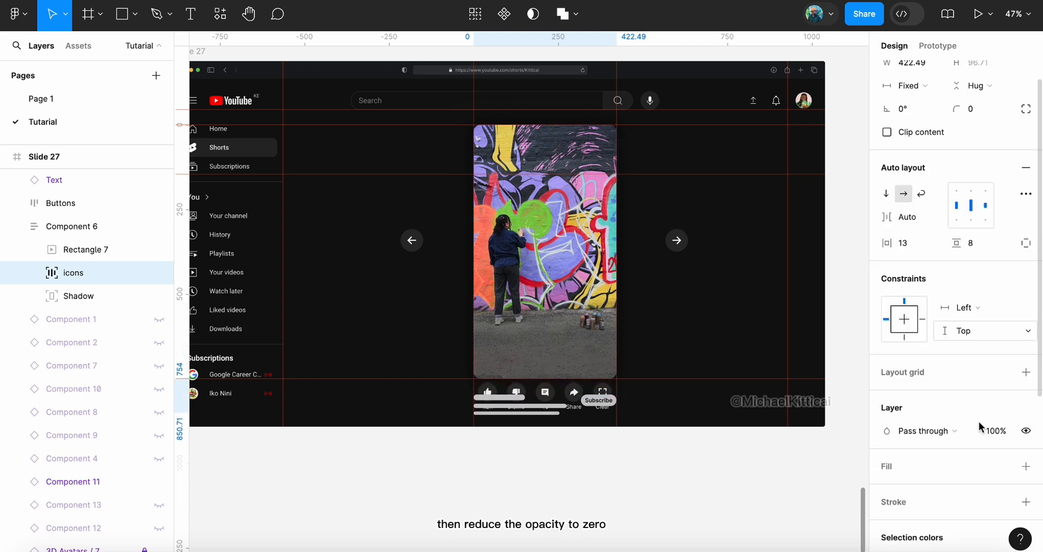
pyautogui.scroll(-4, 981, 427)
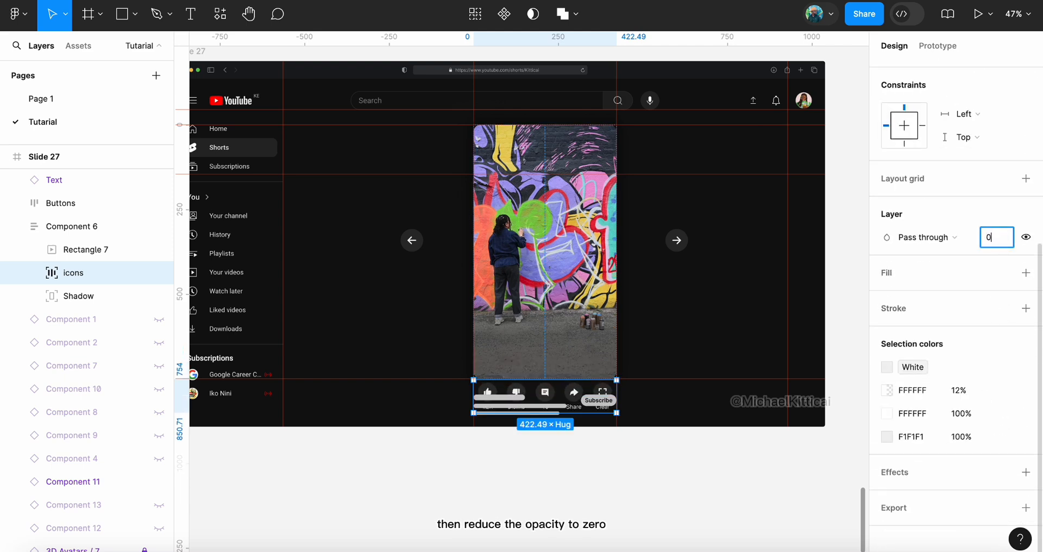
pyautogui.write('0')
pyautogui.press('Return')
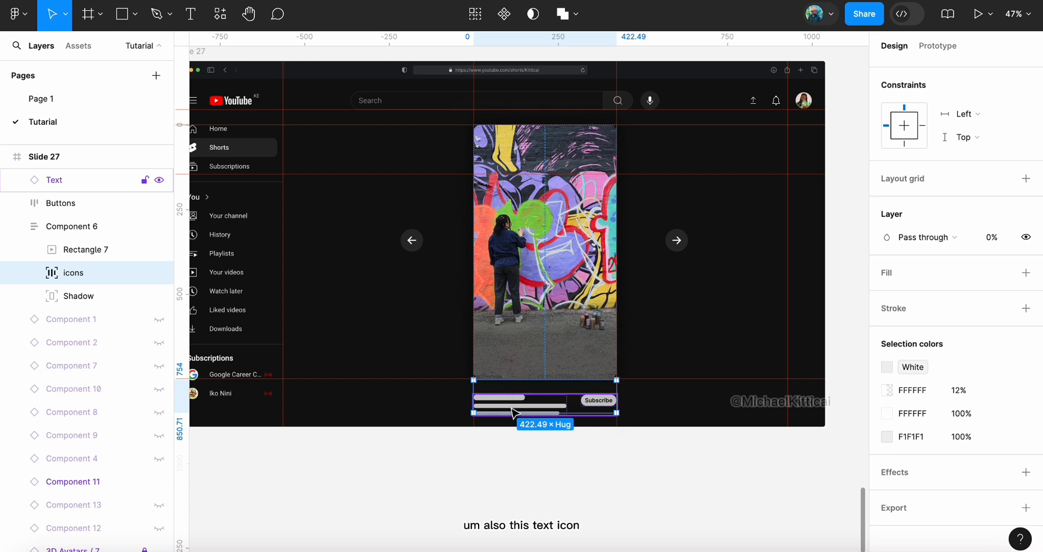
# Move the Text instance in Slide 27 down to Y 1016 and set its layer opacity to 0%
pyautogui.click(639, 449)
pyautogui.click(531, 410)
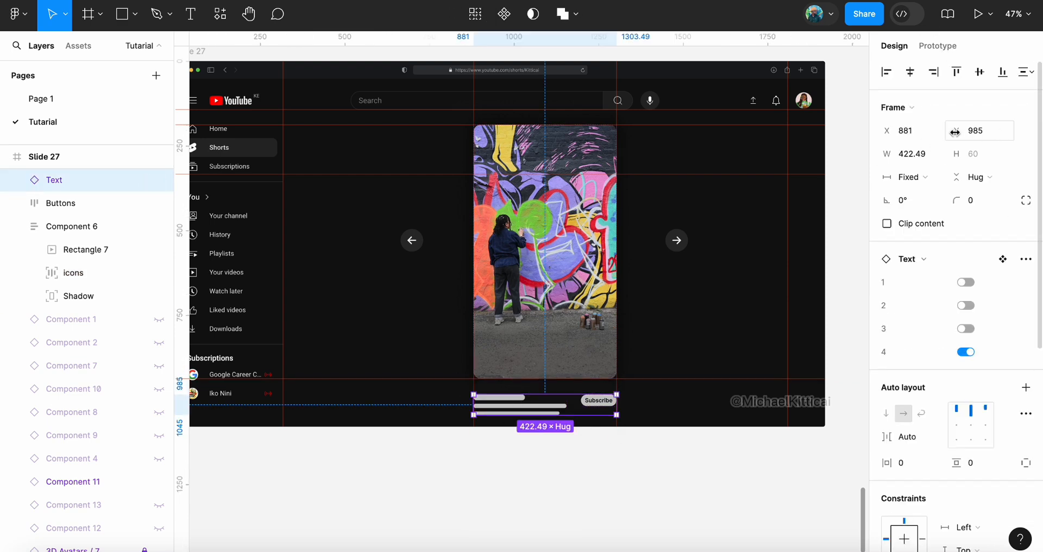
pyautogui.moveTo(955, 132); pyautogui.dragTo(994, 128)
pyautogui.moveTo(997, 128); pyautogui.dragTo(1000, 127)
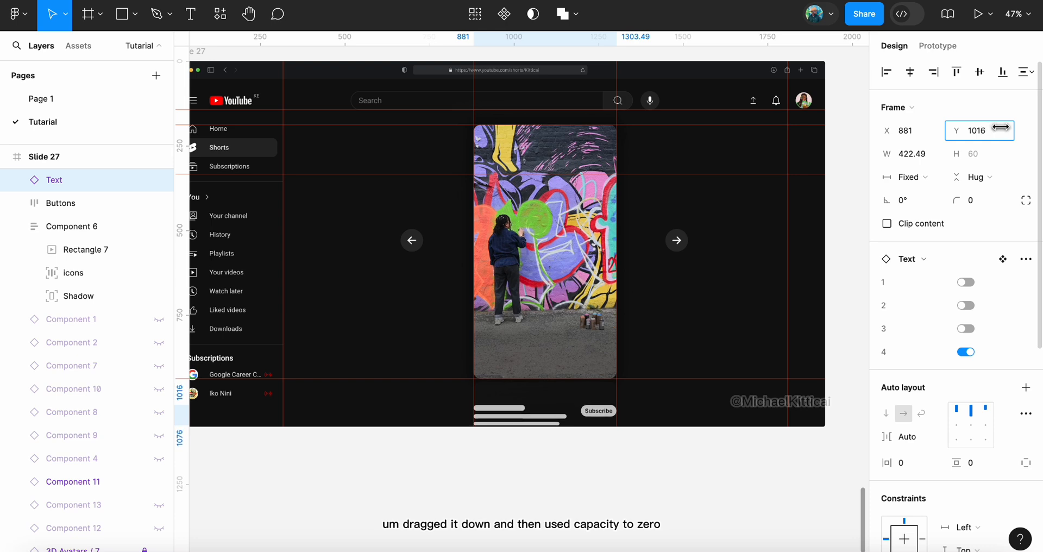
pyautogui.scroll(-5, 983, 342)
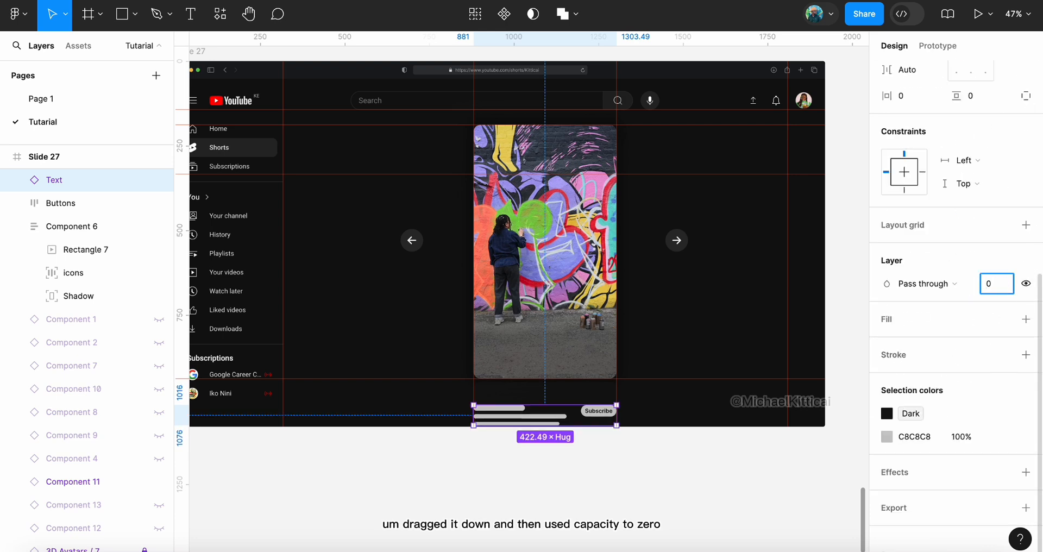
pyautogui.write('0')
pyautogui.press('Return')
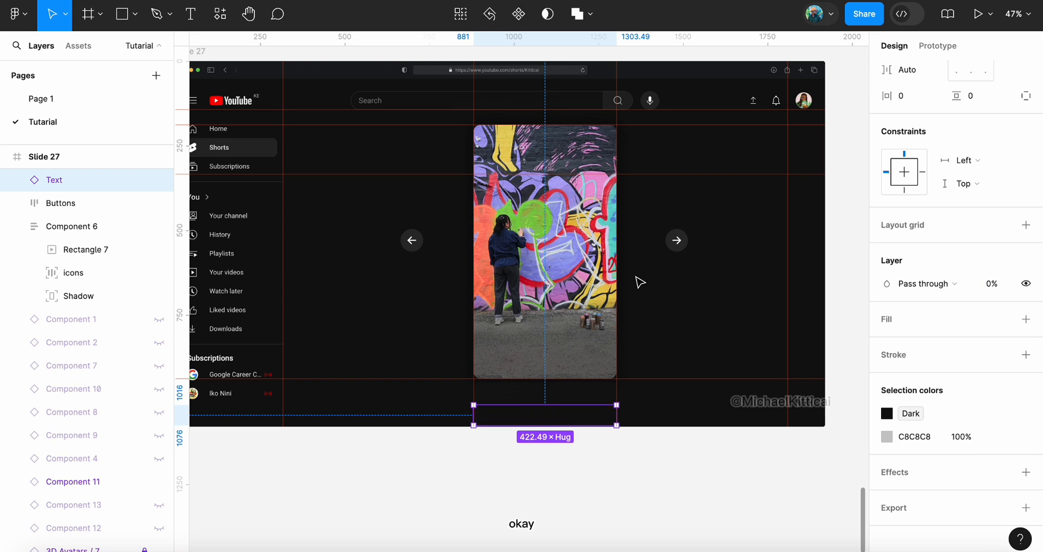
# Scale Component 6 in Slide 27 from its center by 1.31x to a width of 555
pyautogui.click(646, 241)
pyautogui.click(562, 323)
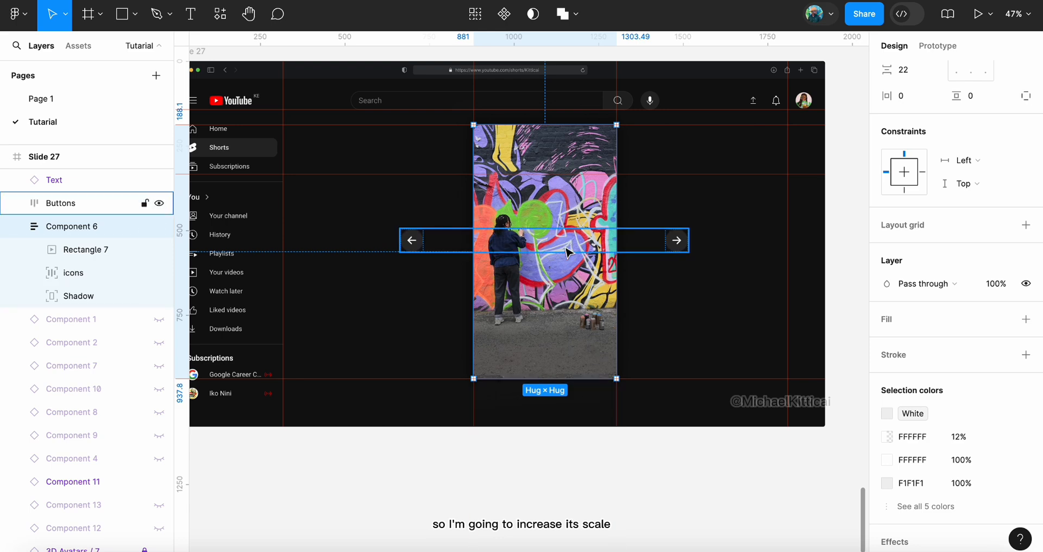
pyautogui.press('k')
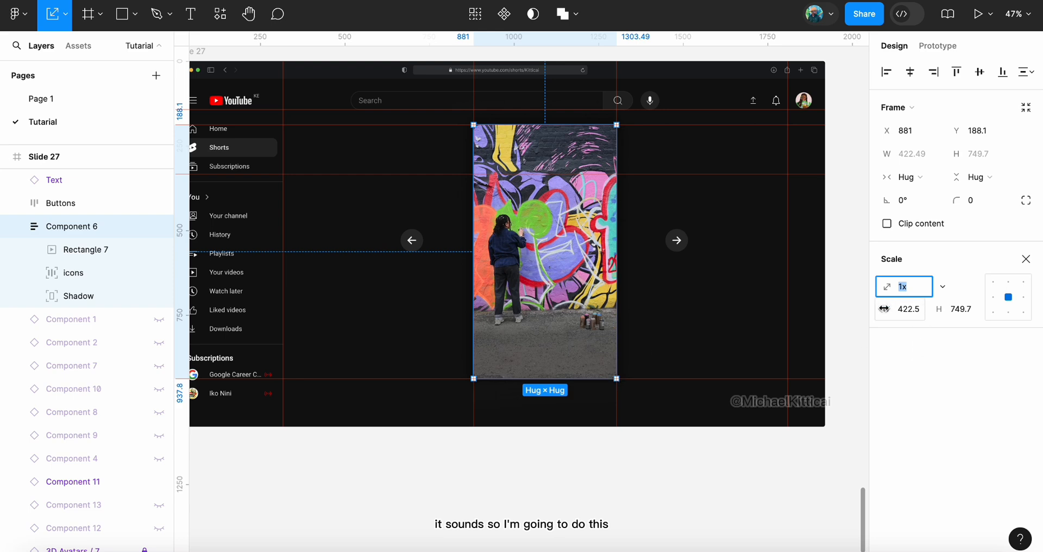
pyautogui.moveTo(883, 308); pyautogui.dragTo(942, 299)
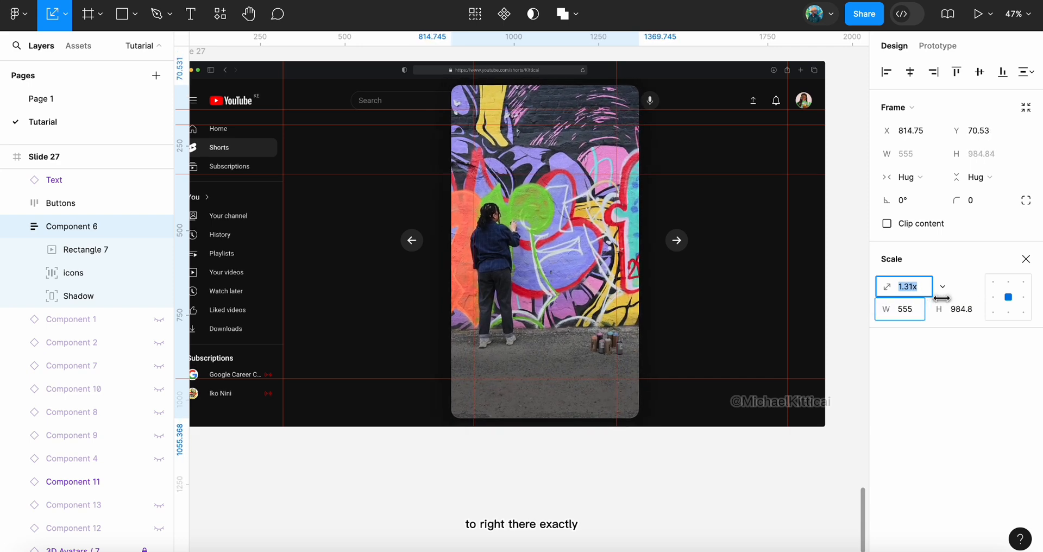
# Look over the other slides on the canvas for comparison and return to Slide 27
pyautogui.scroll(-5, 447, 294)
pyautogui.hscroll(-3, 454, 298)
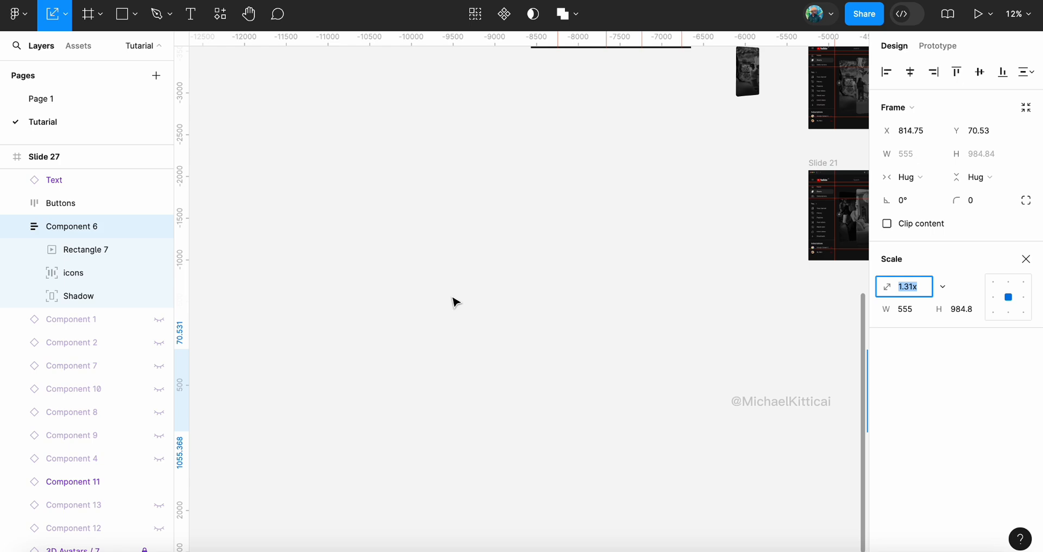
pyautogui.scroll(5, 454, 299)
pyautogui.hscroll(5, 454, 299)
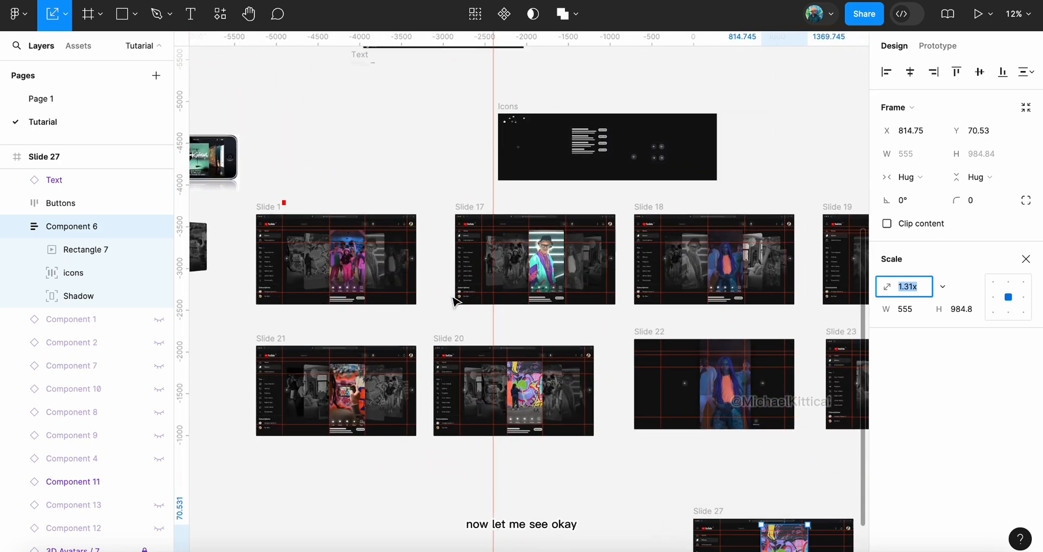
pyautogui.hscroll(10, 699, 350)
pyautogui.scroll(-4, 699, 349)
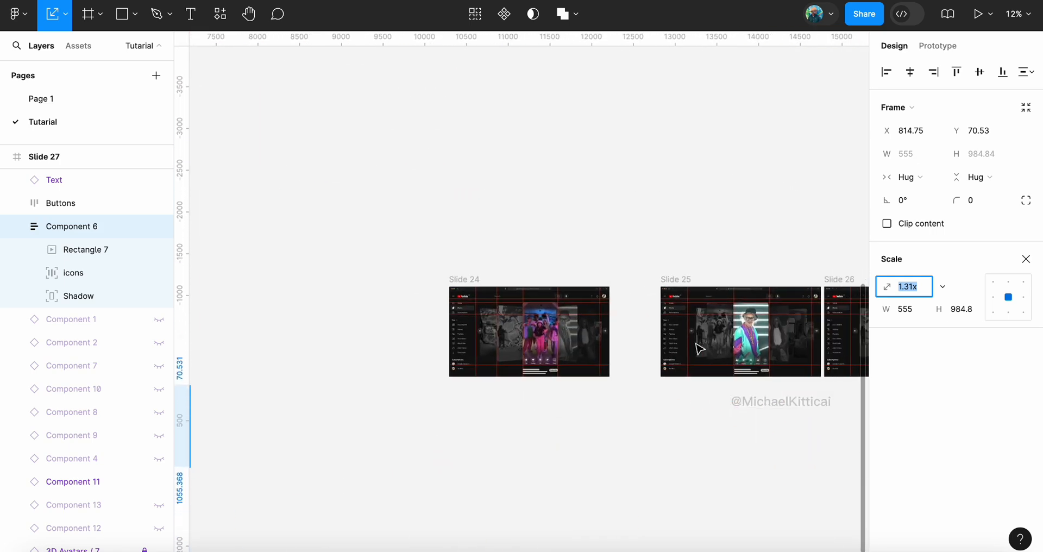
pyautogui.hscroll(-12, 790, 358)
pyautogui.scroll(-2, 790, 358)
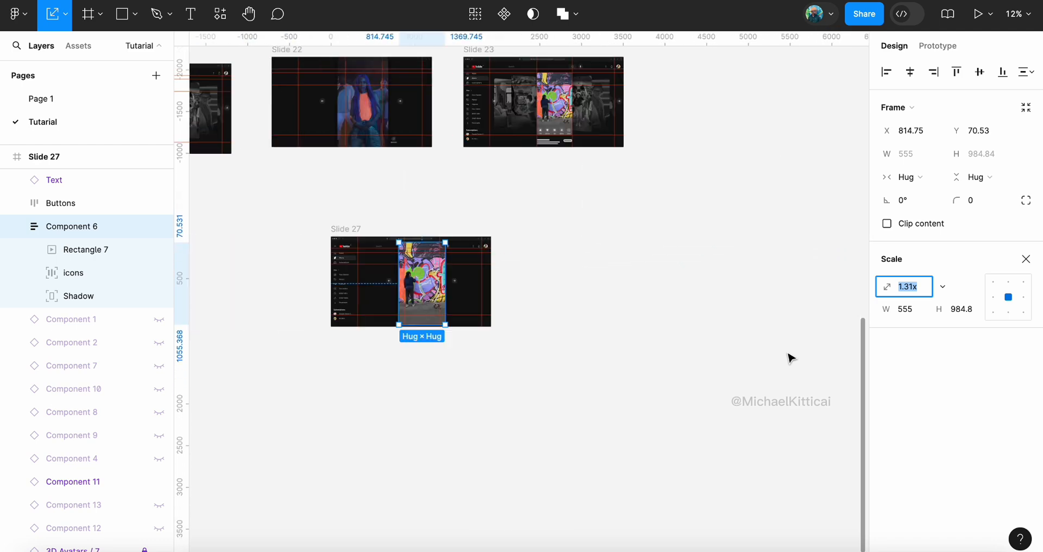
pyautogui.scroll(5, 500, 261)
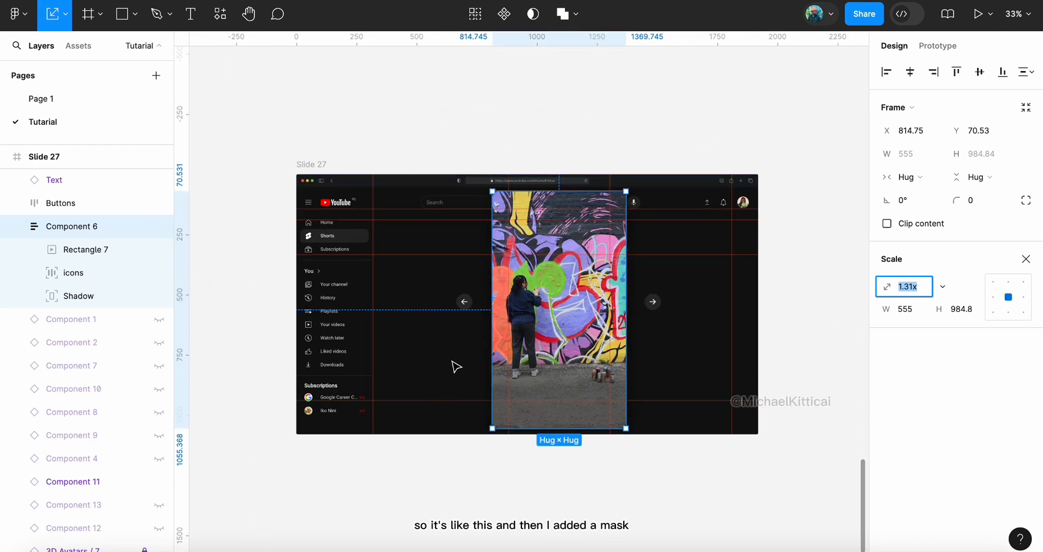
# Unlock the BG group in Slide 1 and shift its mask rectangle to X 880.68
pyautogui.click(310, 166)
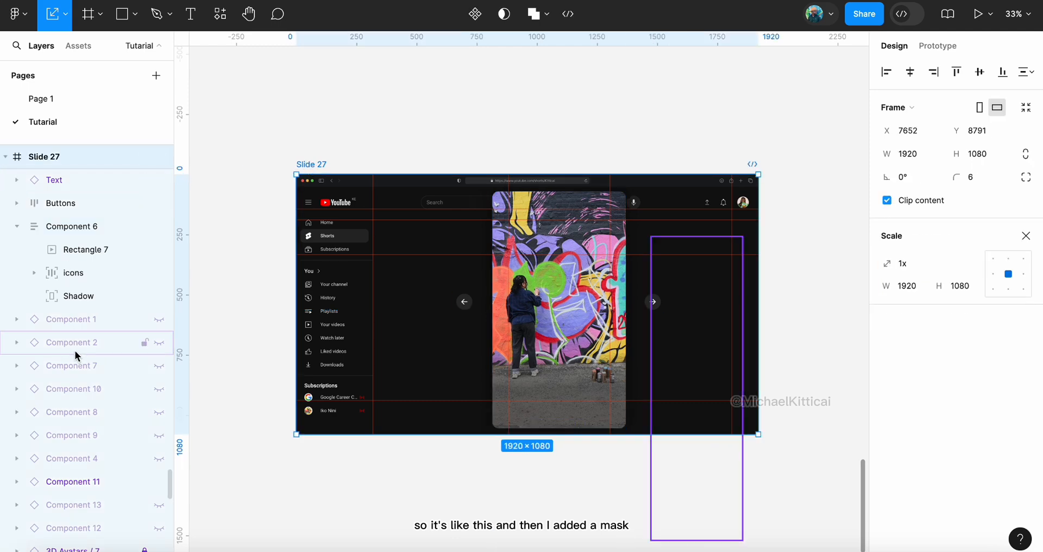
pyautogui.scroll(-6, 78, 351)
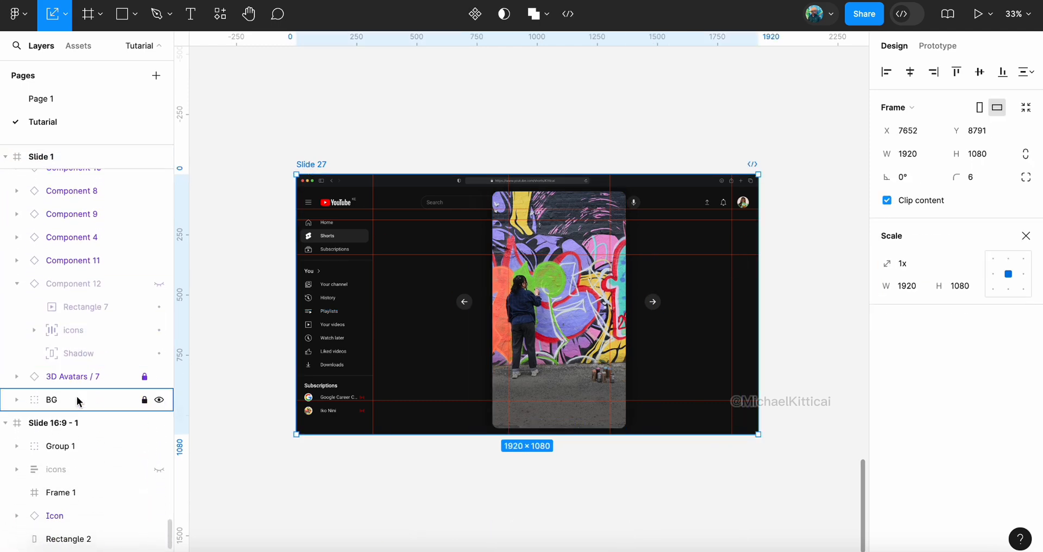
pyautogui.click(17, 400)
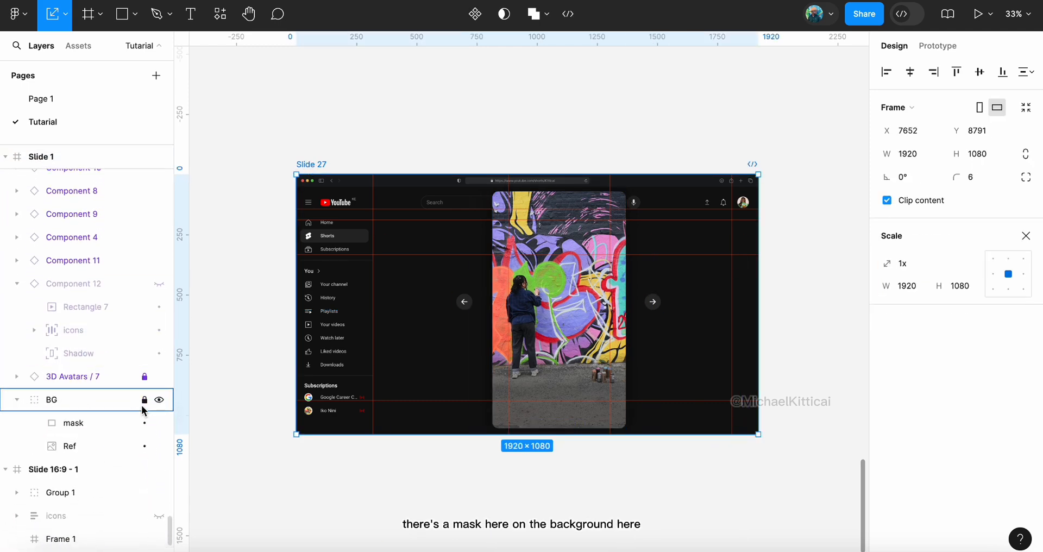
pyautogui.click(90, 426)
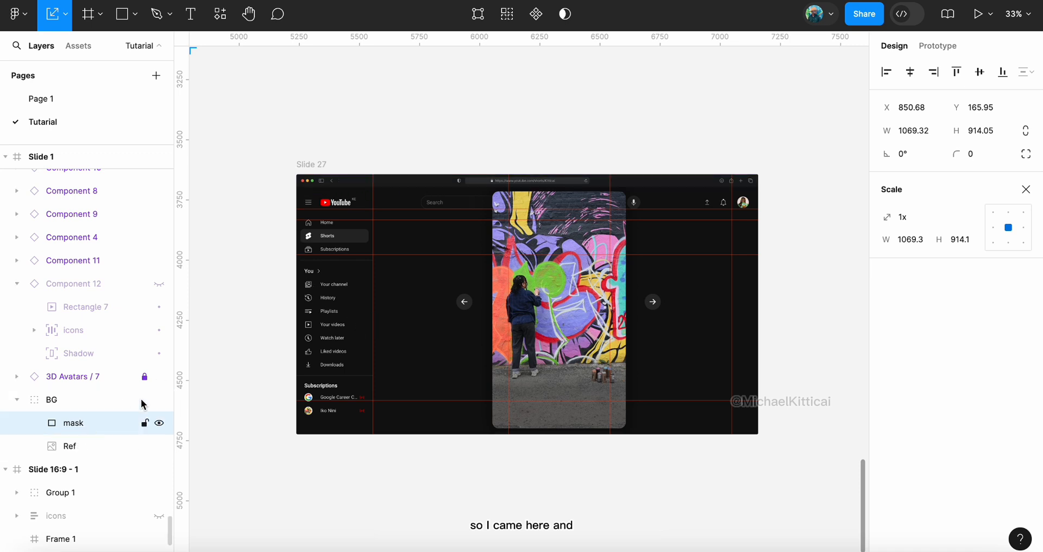
pyautogui.click(1026, 188)
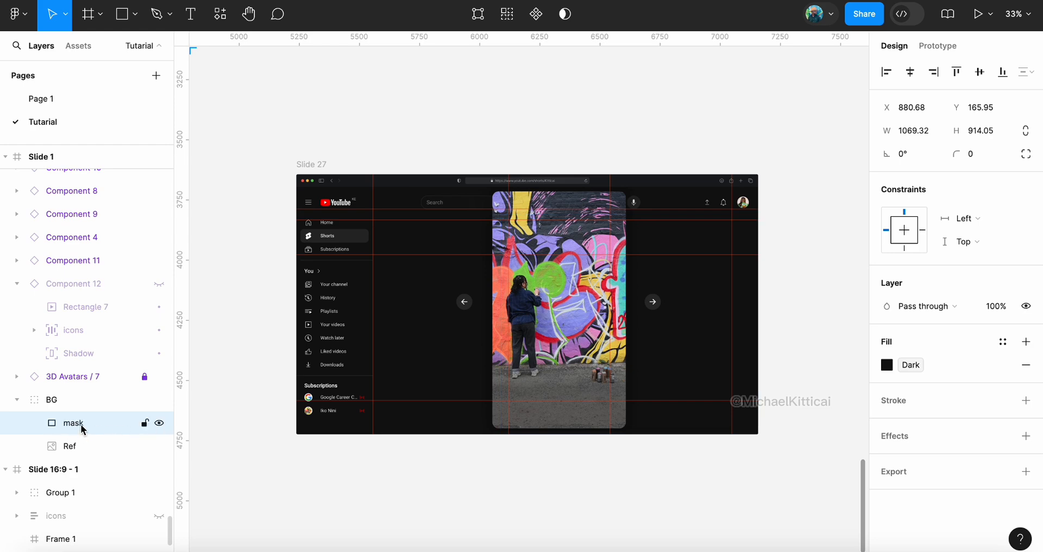
# Take the mask rectangle out of Slide 1's BG group and place it between Component 9 and Component 4 in the layer order
pyautogui.click(58, 401)
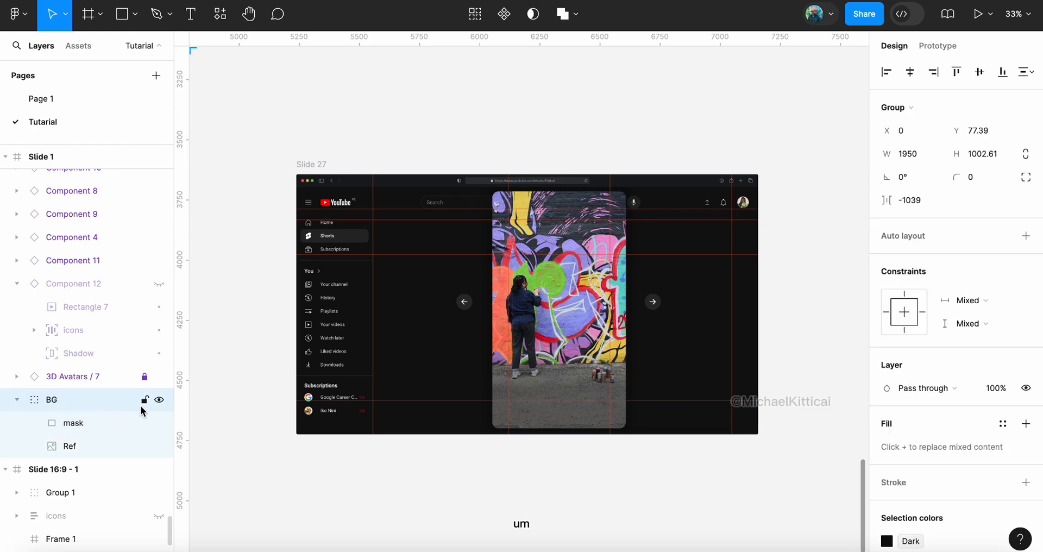
pyautogui.moveTo(109, 421); pyautogui.dragTo(95, 389)
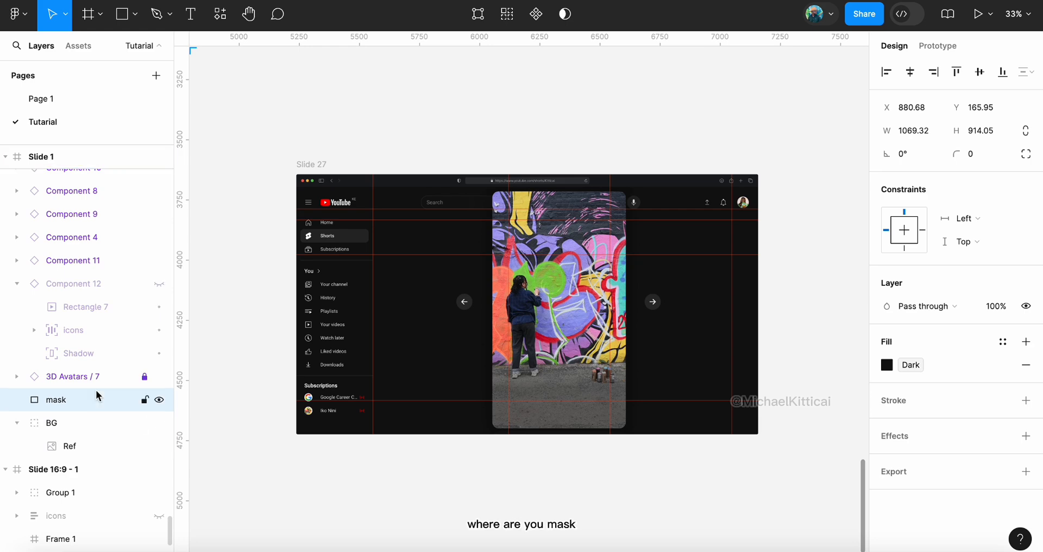
pyautogui.click(145, 376)
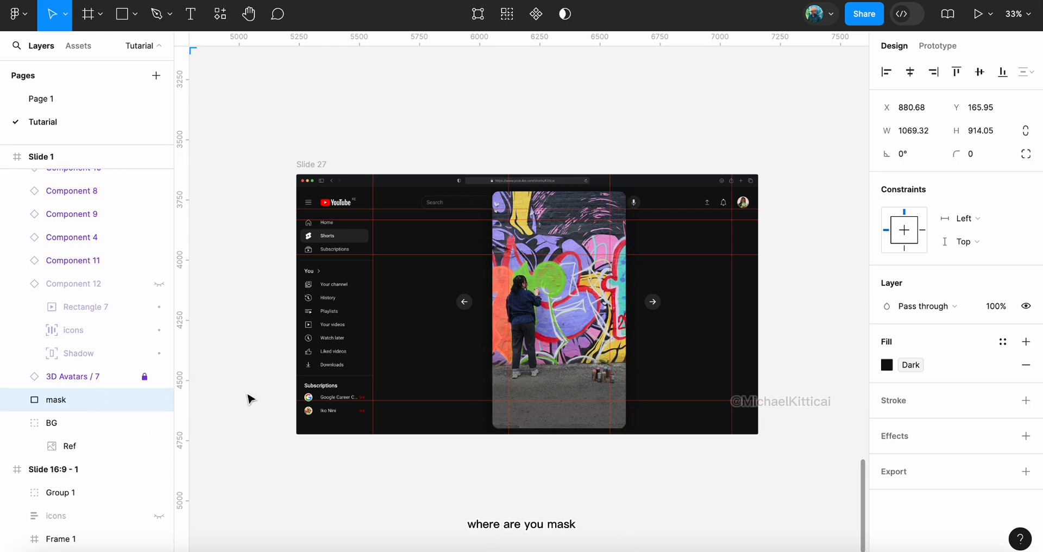
pyautogui.click(15, 283)
pyautogui.moveTo(96, 331); pyautogui.dragTo(88, 235)
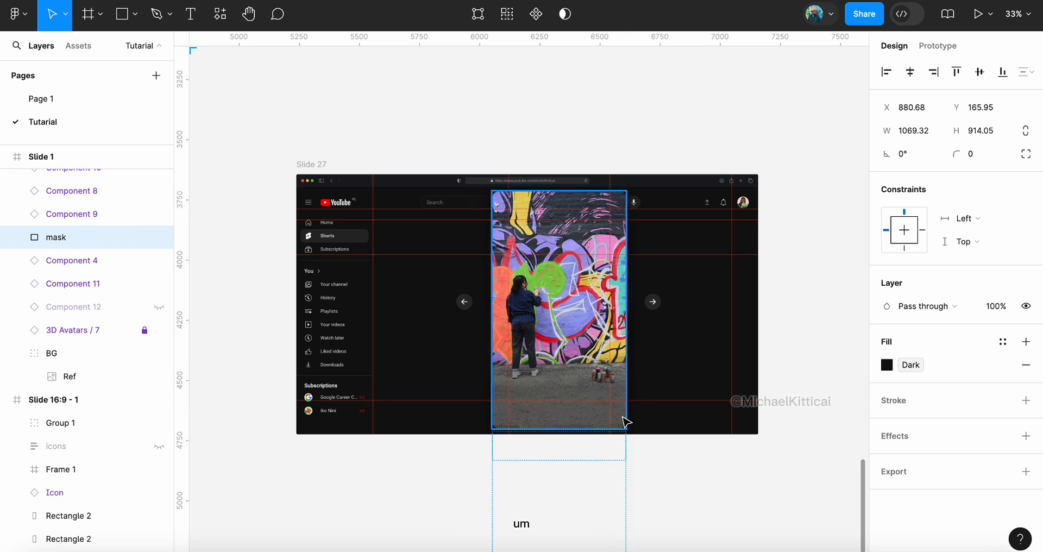
# Bring Component 9 to the front of Slide 1's layer order
pyautogui.scroll(5, 36, 223)
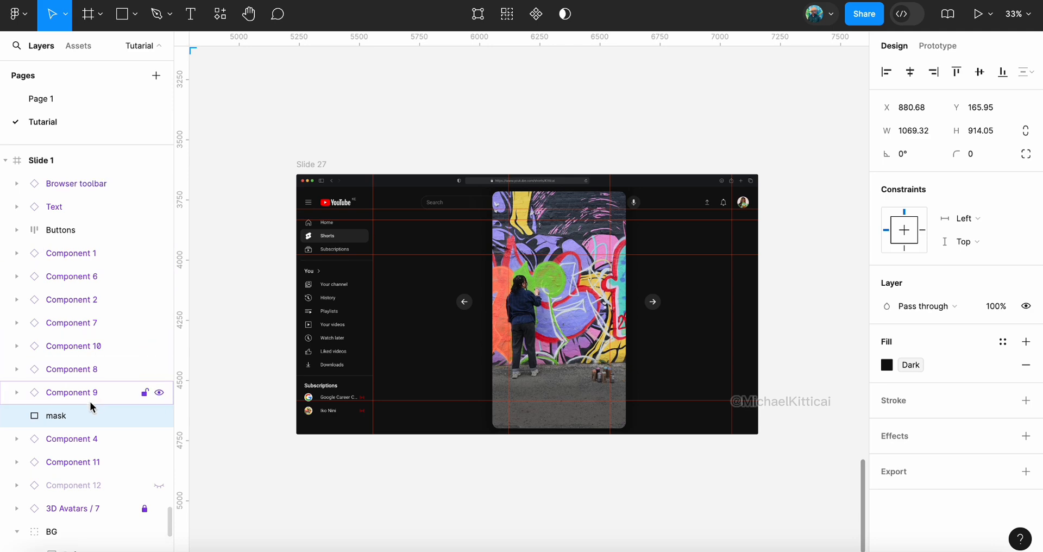
pyautogui.rightClick(89, 402)
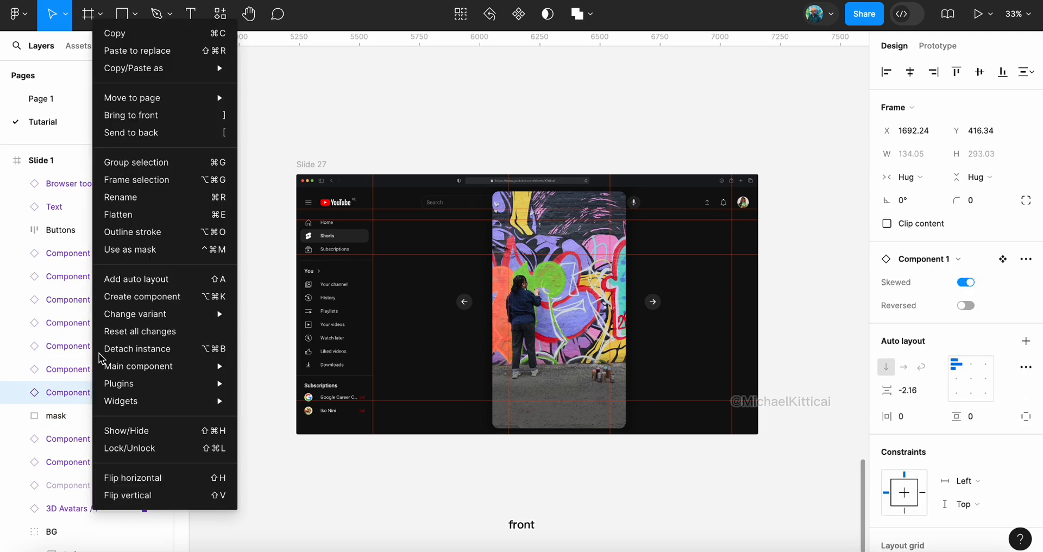
pyautogui.click(161, 123)
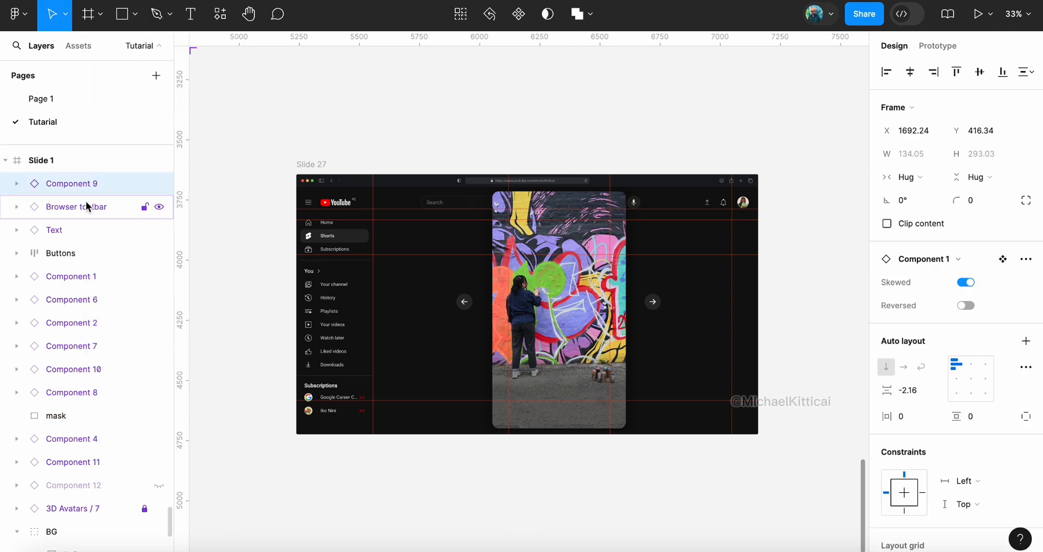
# Bring the mask rectangle to the front of Slide 1's layer order
pyautogui.scroll(-2, 80, 506)
pyautogui.scroll(3, 79, 508)
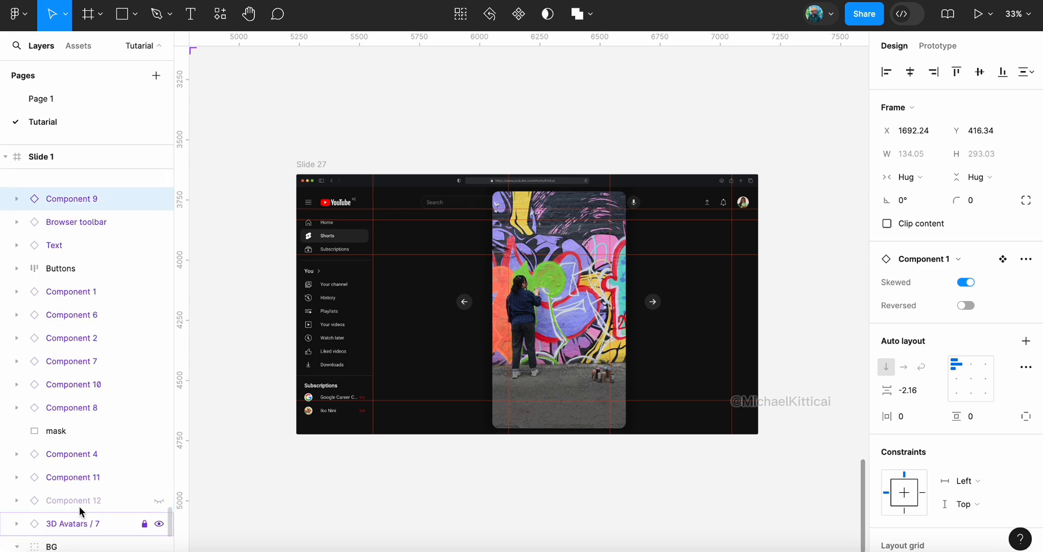
pyautogui.scroll(3, 79, 506)
pyautogui.scroll(-6, 79, 506)
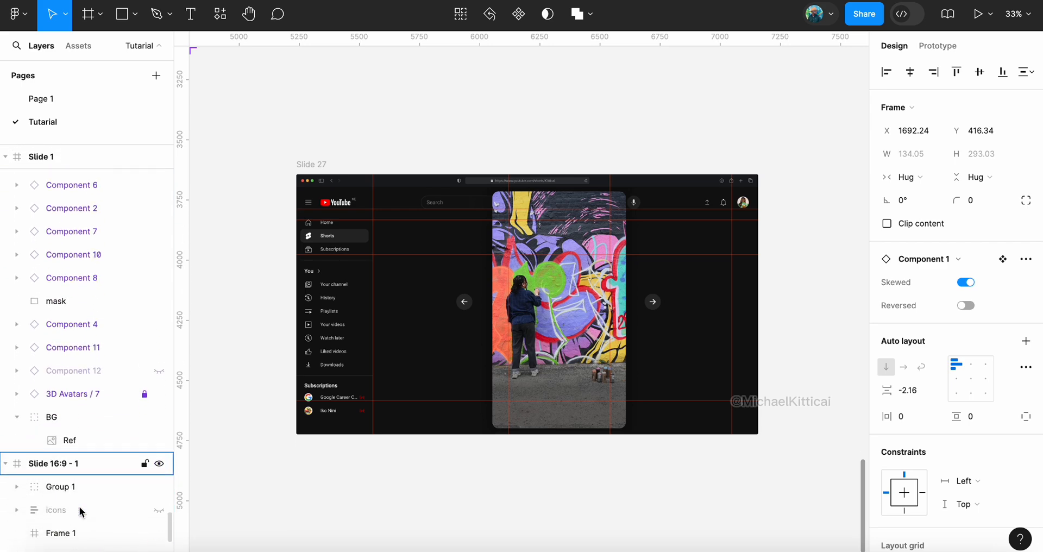
pyautogui.click(72, 294)
pyautogui.rightClick(71, 299)
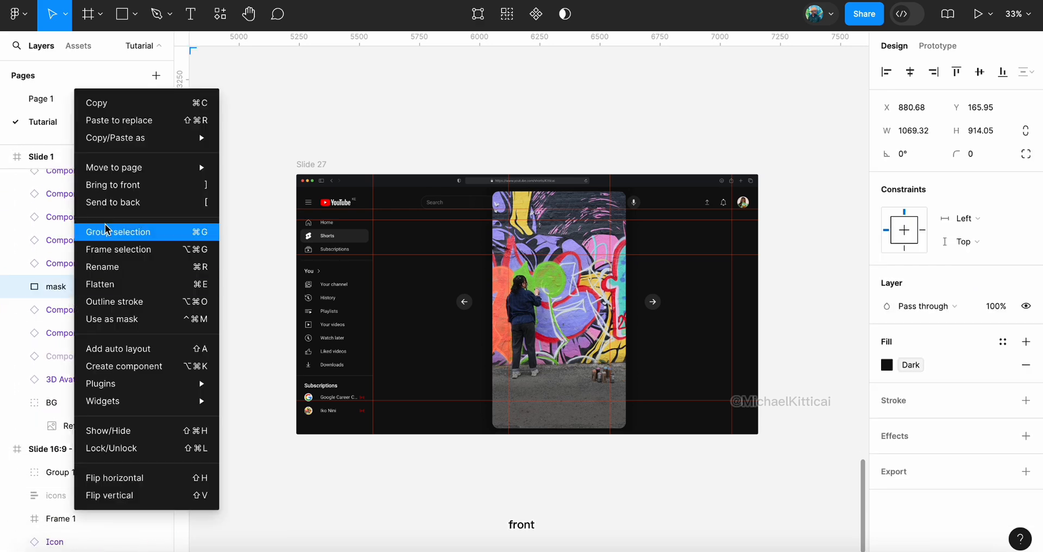
pyautogui.click(119, 181)
pyautogui.scroll(3, 33, 279)
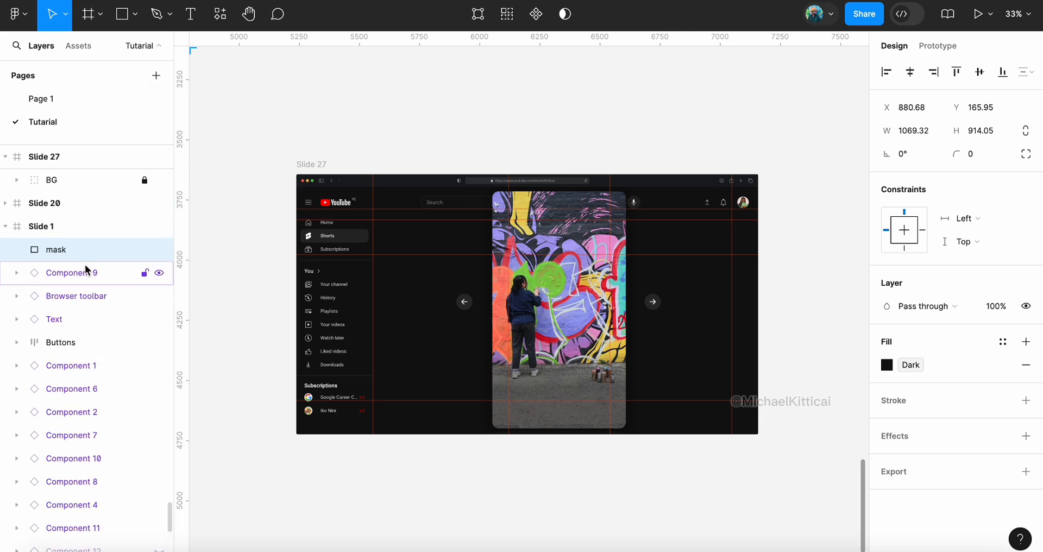
# Unlock Slide 27's BG group and enlarge its mask rectangle to 1920 × 1116 at X 0, Y -36, covering the whole frame
pyautogui.click(321, 165)
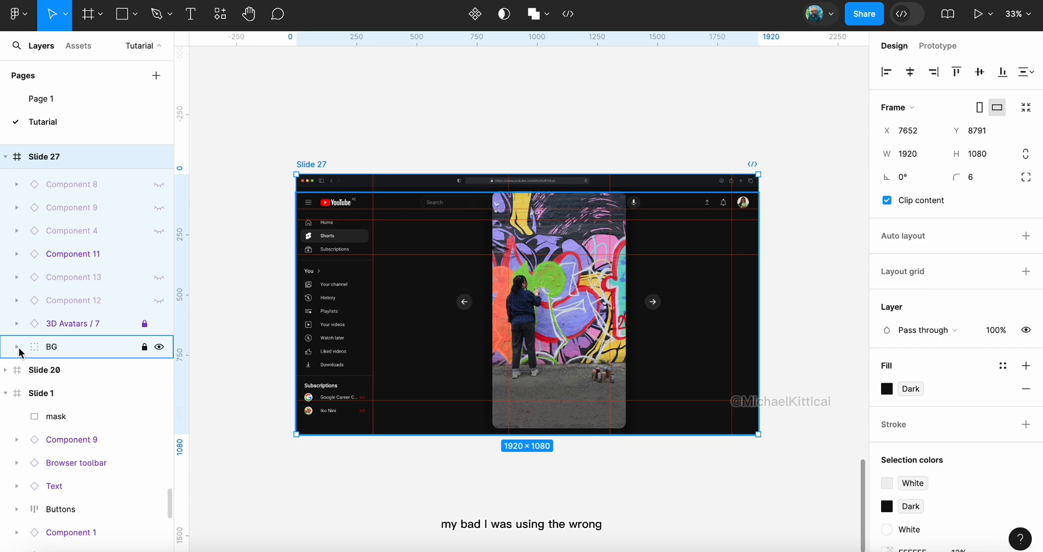
pyautogui.click(17, 348)
pyautogui.click(95, 371)
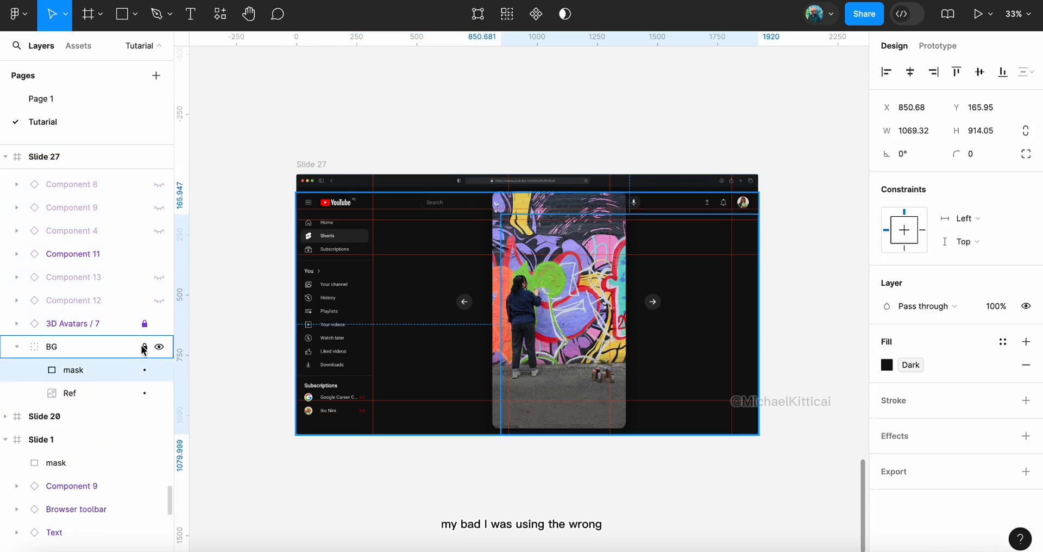
pyautogui.scroll(-10, 371, 348)
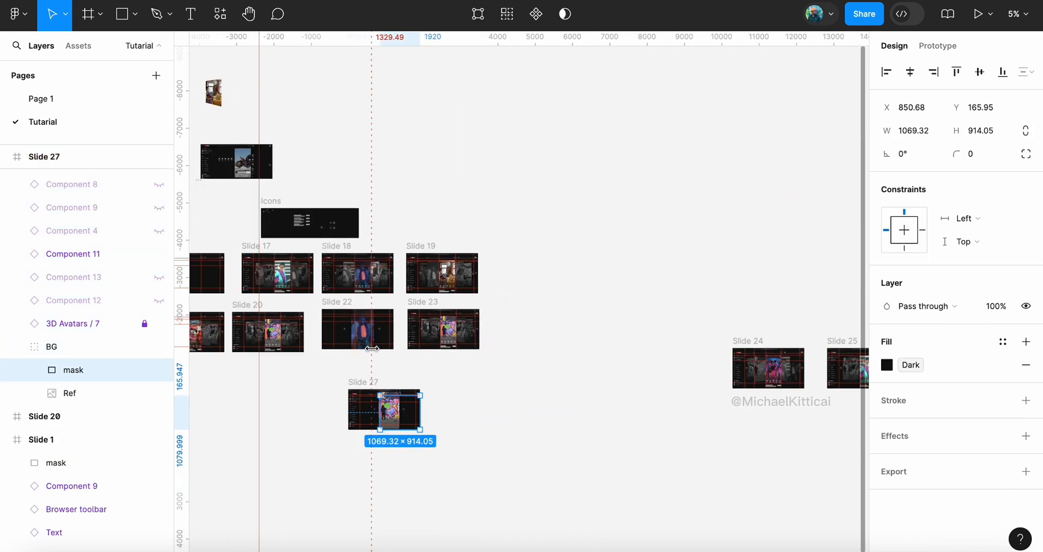
pyautogui.scroll(2, 372, 348)
pyautogui.hscroll(-4, 372, 352)
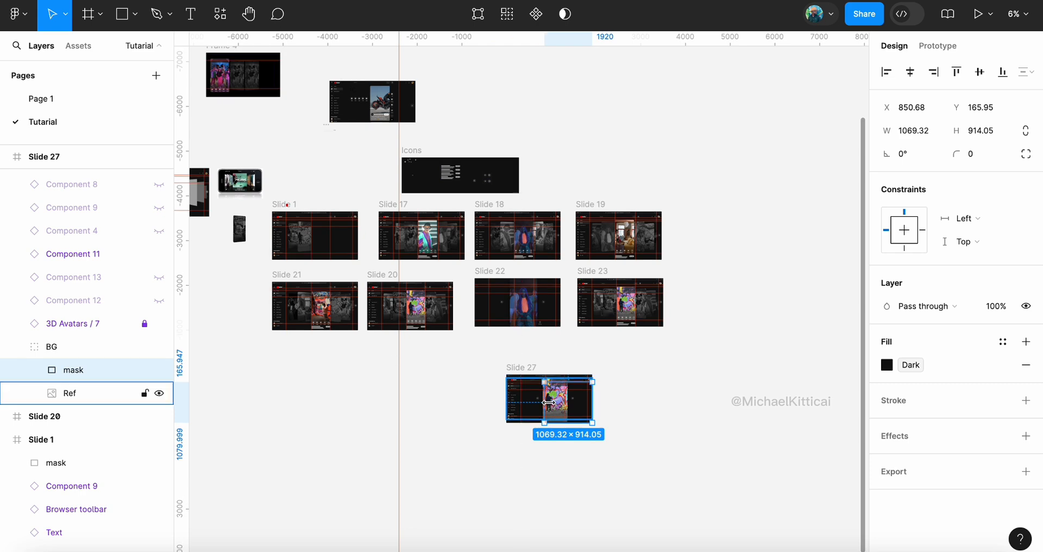
pyautogui.scroll(9, 548, 402)
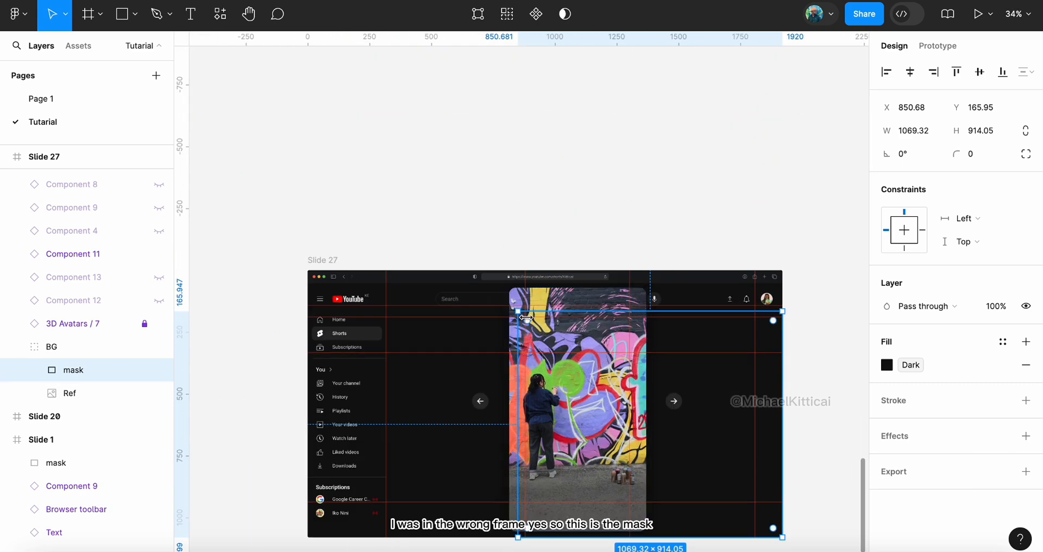
pyautogui.moveTo(525, 317); pyautogui.dragTo(308, 284)
pyautogui.moveTo(414, 302); pyautogui.dragTo(422, 262)
pyautogui.scroll(-3, 423, 311)
pyautogui.hscroll(1, 423, 311)
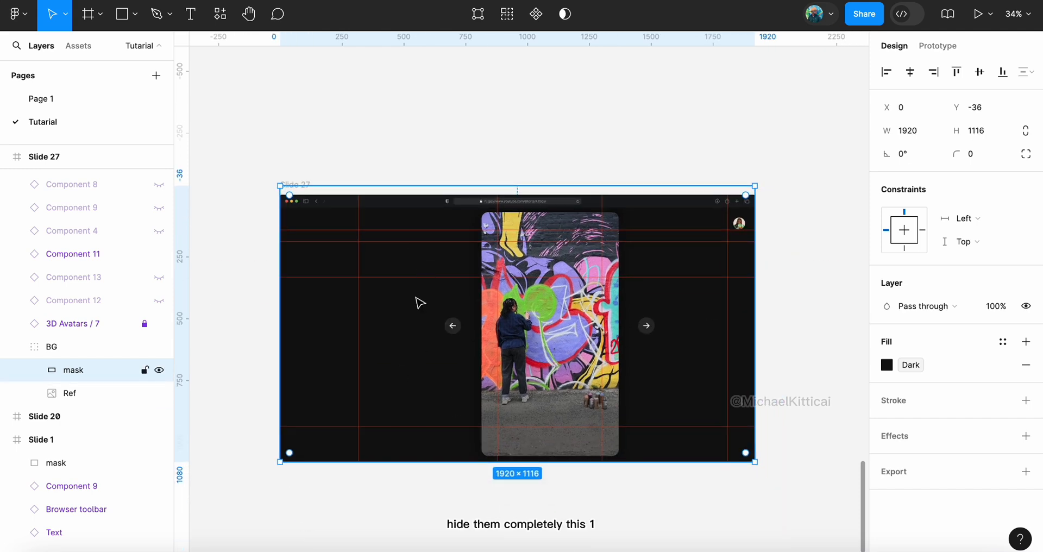
# Set the layer opacity of Slide 27's browser toolbar to 0%
pyautogui.click(378, 210)
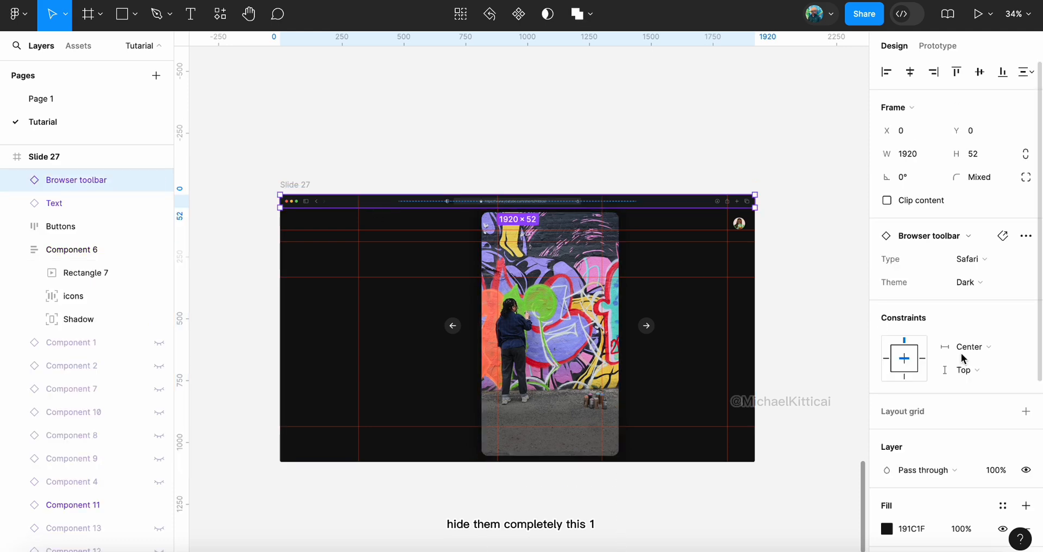
pyautogui.scroll(-2, 966, 433)
pyautogui.click(995, 357)
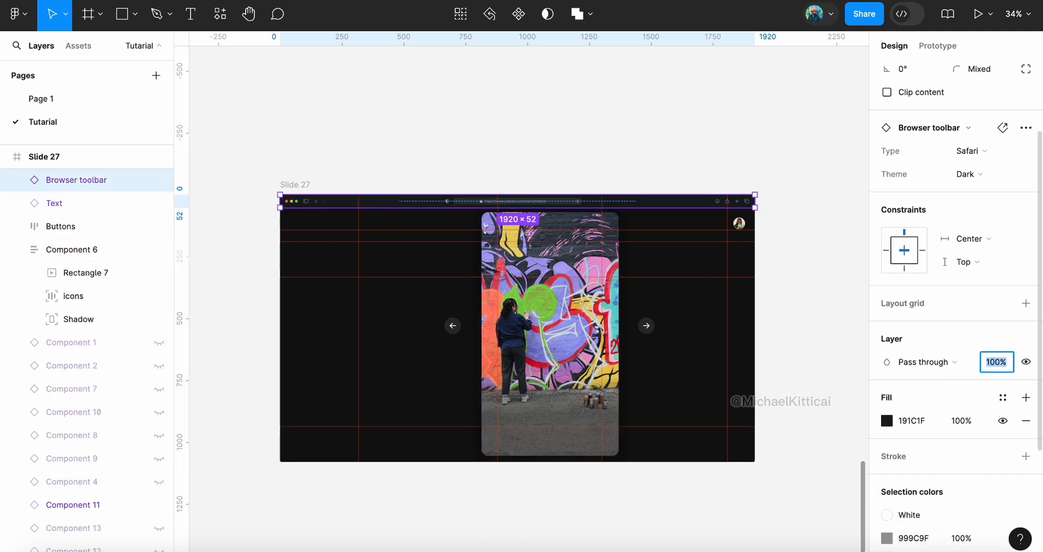
pyautogui.write('0')
pyautogui.press('Return')
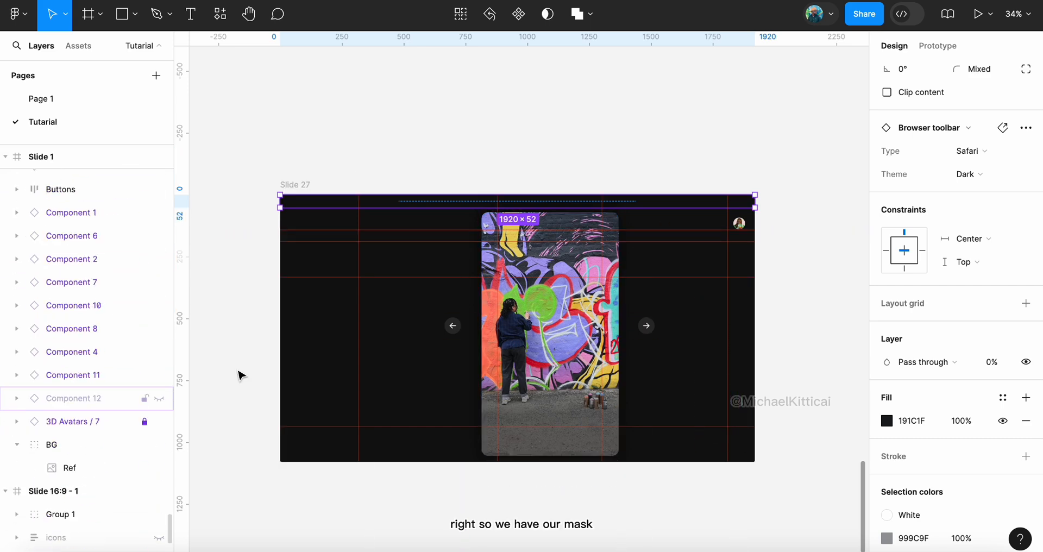
pyautogui.press('Escape')
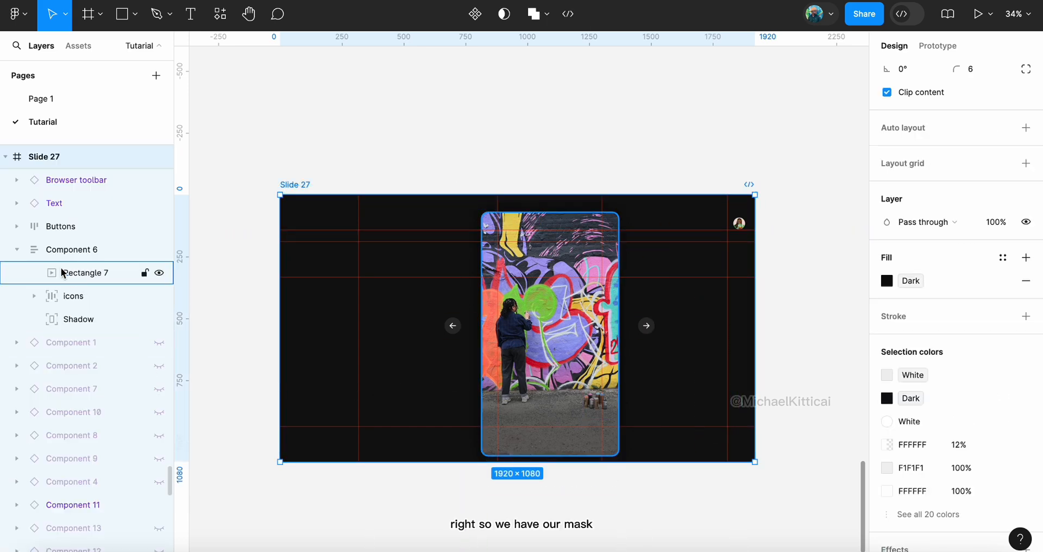
# Lock Slide 27's BG group containing the enlarged mask
pyautogui.scroll(5, 65, 223)
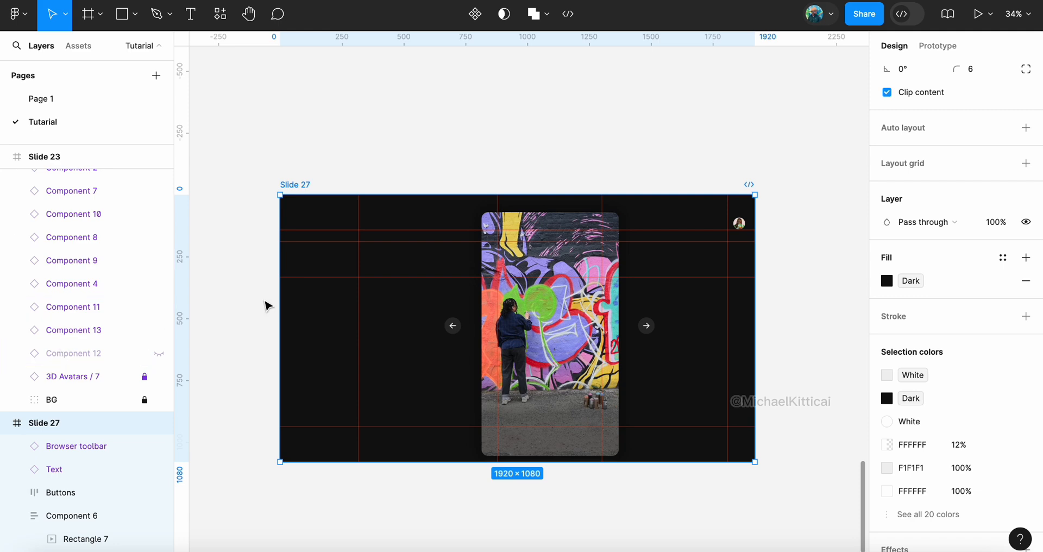
pyautogui.click(389, 321)
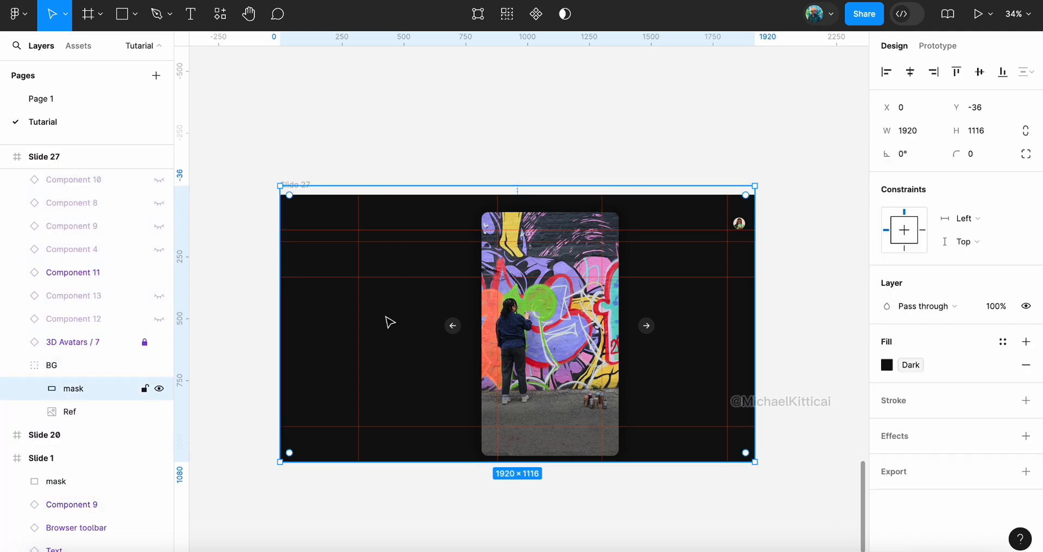
pyautogui.click(145, 366)
pyautogui.click(423, 150)
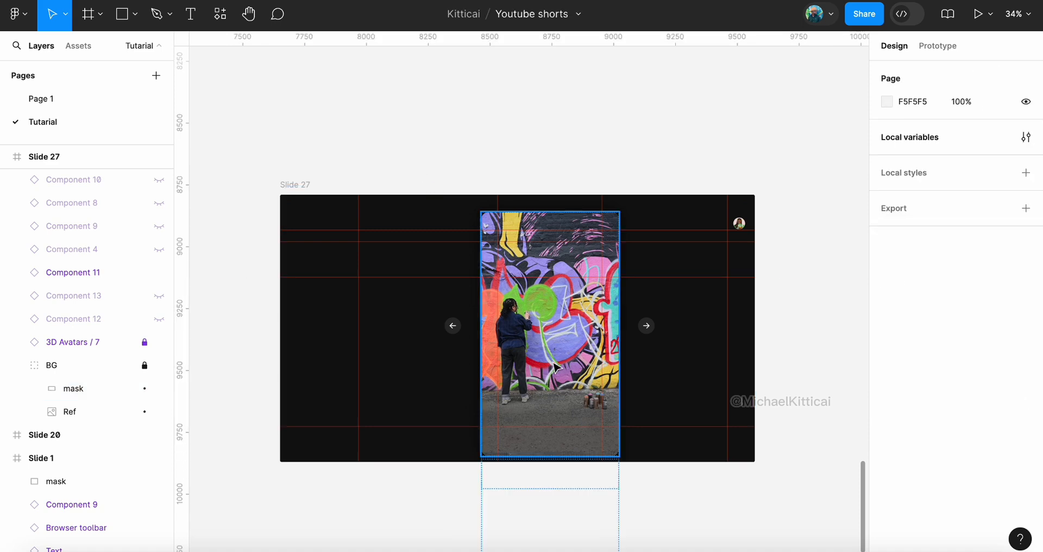
# Nudge the graffiti video in Slide 27 slightly upward so it sits vertically centred in the frame
pyautogui.click(540, 306)
pyautogui.moveTo(539, 306); pyautogui.dragTo(538, 298)
pyautogui.click(515, 152)
pyautogui.scroll(-5, 514, 152)
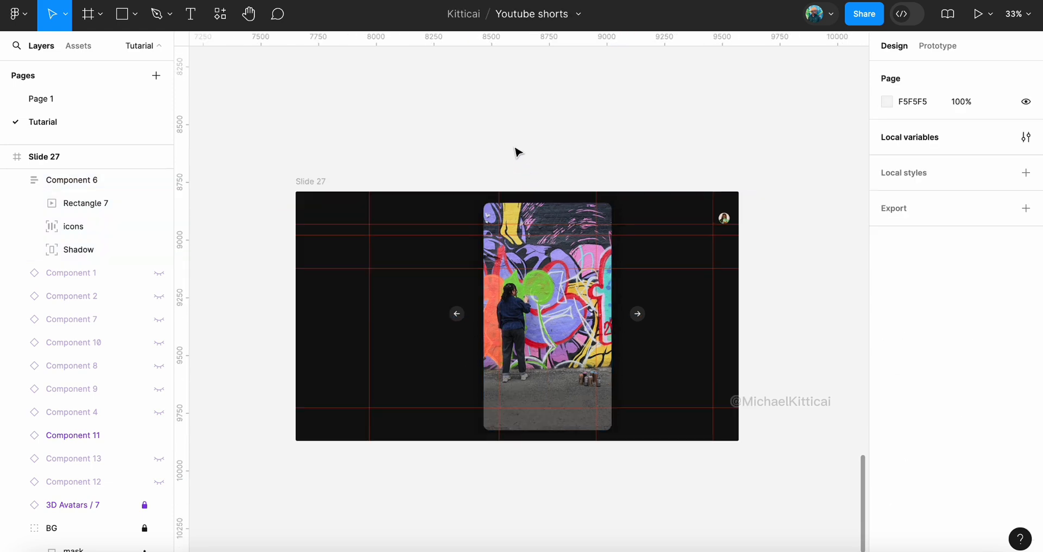
# Connect the Clear icon on Slide 23's graffiti video to Slide 27 with an on-click navigation
pyautogui.scroll(3, 516, 152)
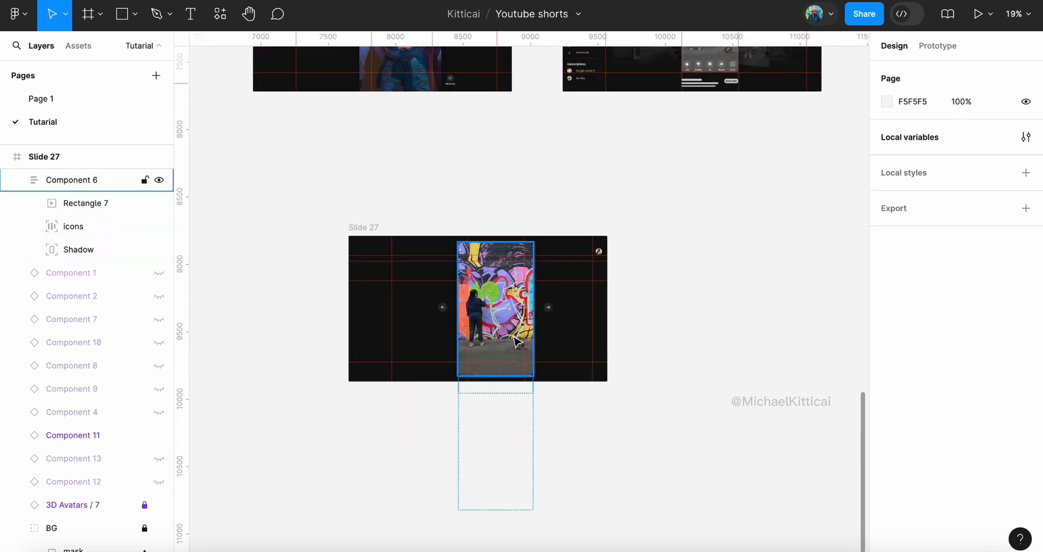
pyautogui.scroll(2, 456, 220)
pyautogui.scroll(10, 492, 305)
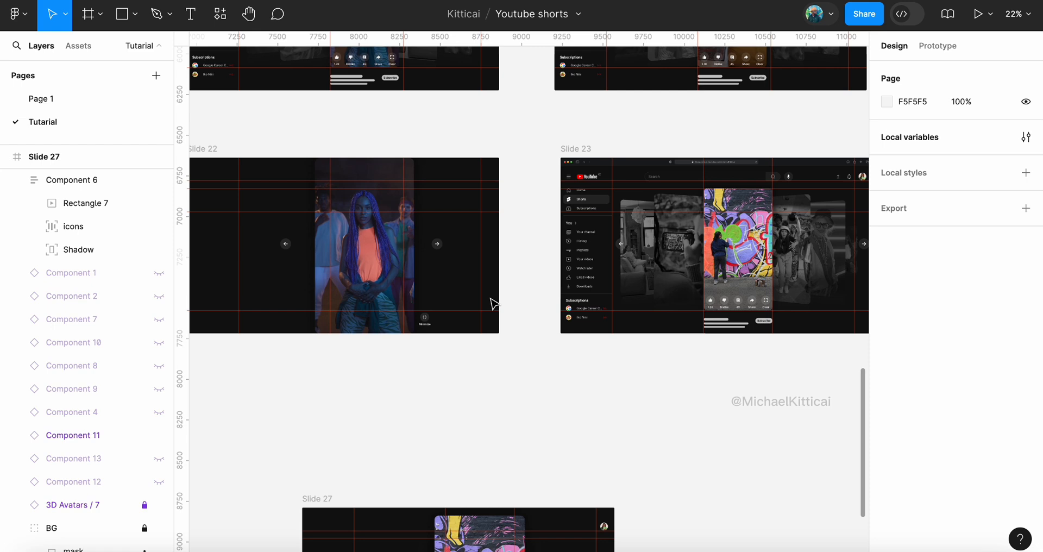
pyautogui.scroll(-5, 493, 303)
pyautogui.scroll(8, 599, 305)
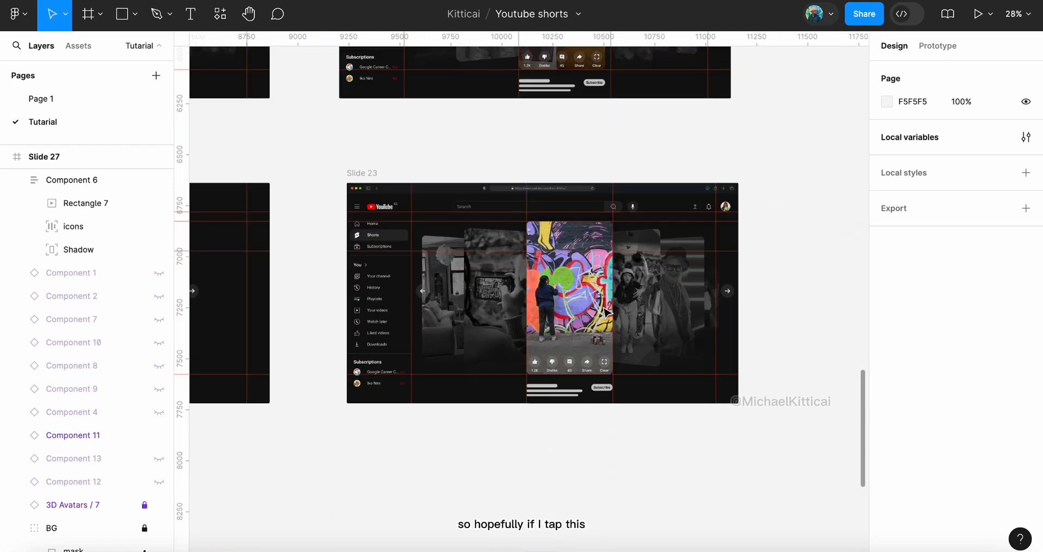
pyautogui.click(607, 370)
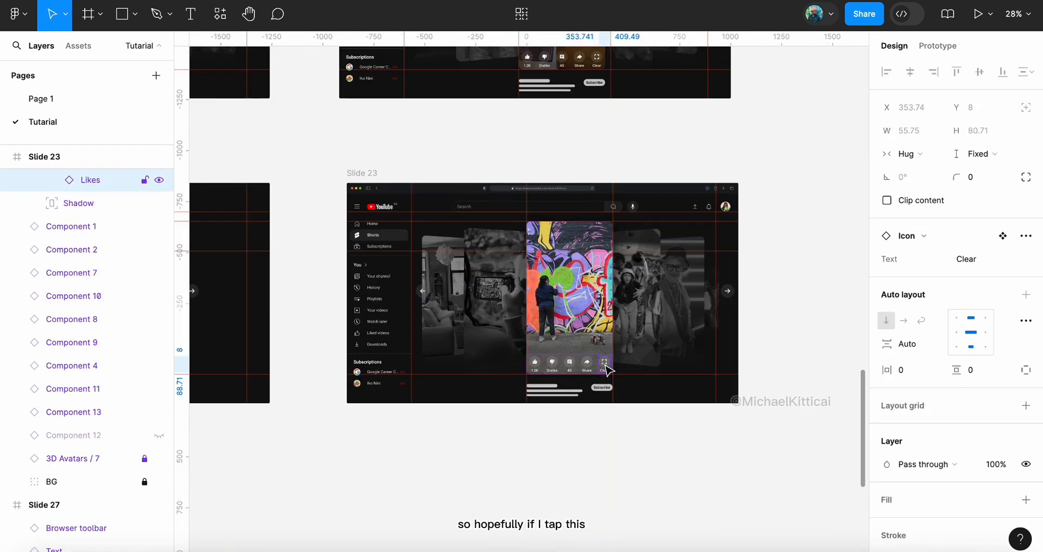
pyautogui.click(944, 51)
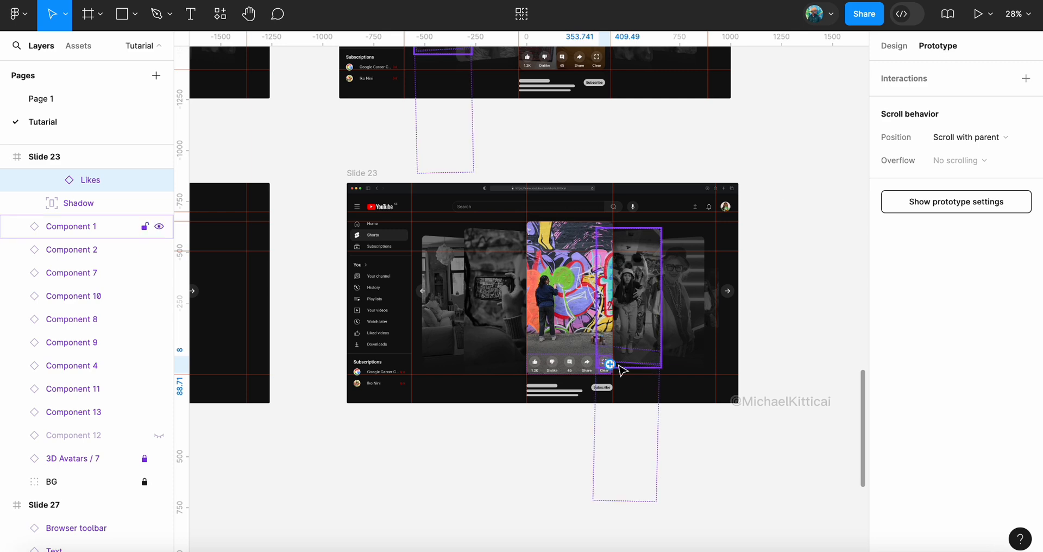
pyautogui.scroll(6, 609, 367)
pyautogui.scroll(-6, 587, 362)
pyautogui.scroll(-10, 587, 359)
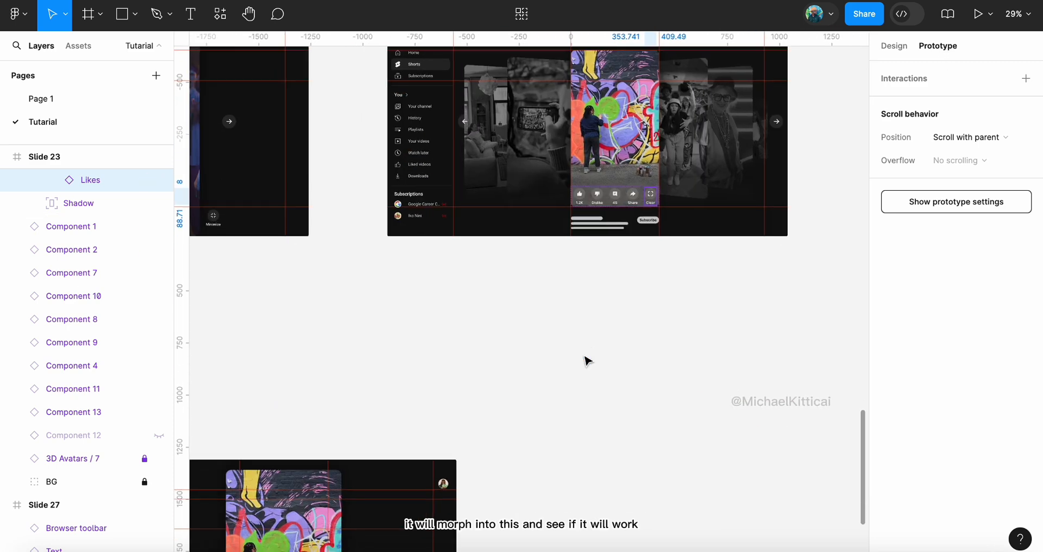
pyautogui.scroll(-2, 448, 410)
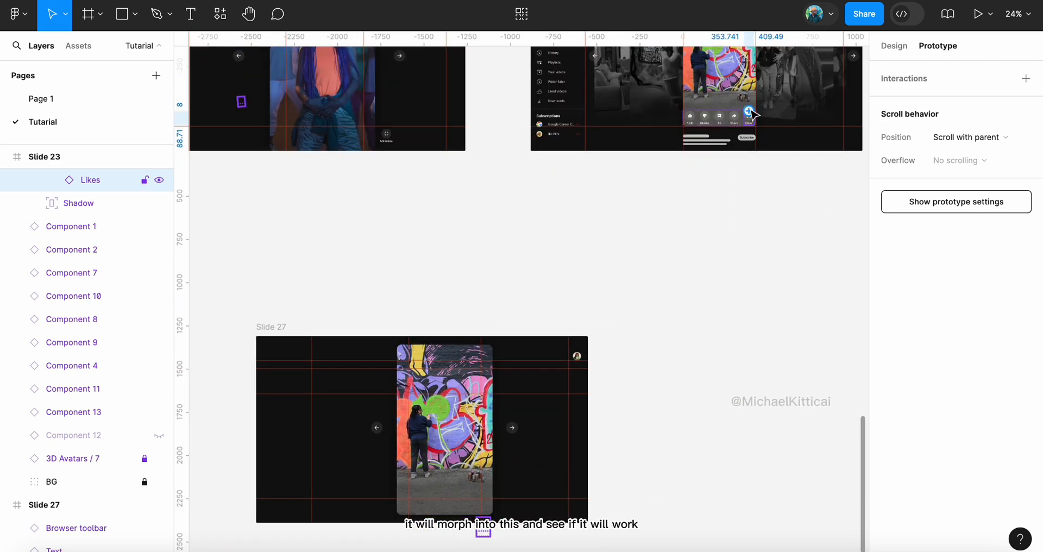
pyautogui.moveTo(749, 112); pyautogui.dragTo(445, 350)
pyautogui.scroll(-3, 441, 345)
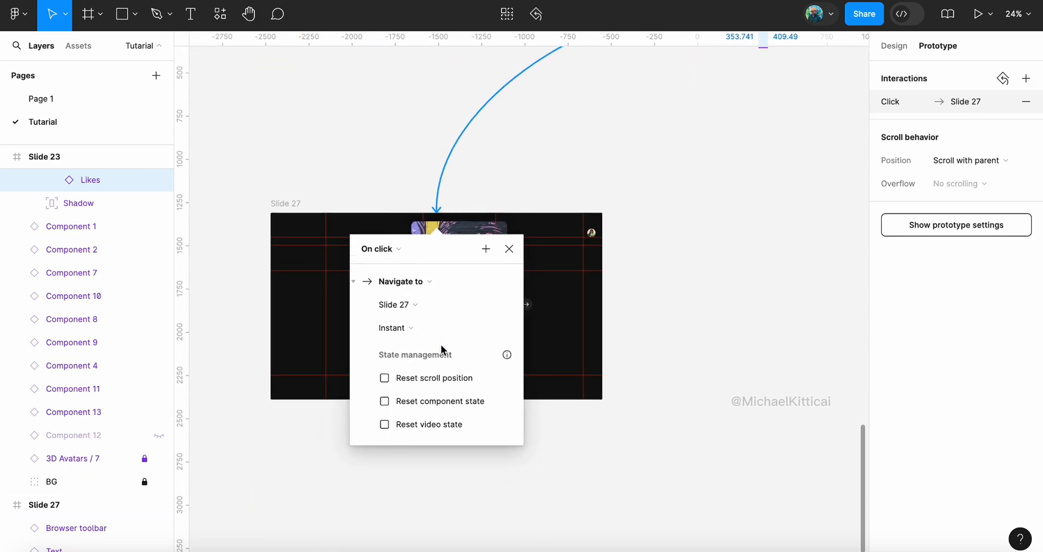
# Copy the on-click interaction that leads from Slide 18's Clear icon to Slide 22
pyautogui.scroll(-5, 441, 347)
pyautogui.hscroll(-10, 442, 352)
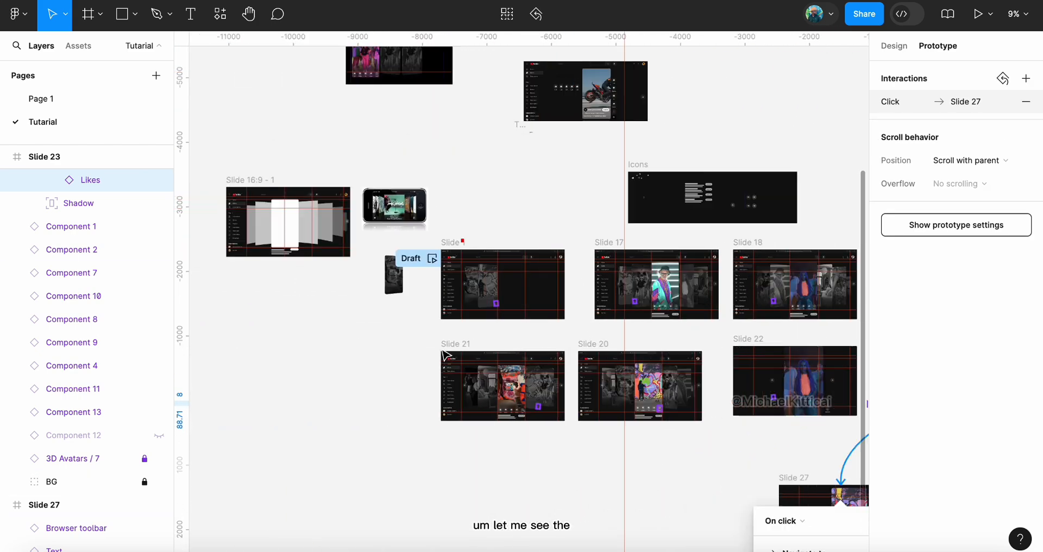
pyautogui.hscroll(8, 443, 354)
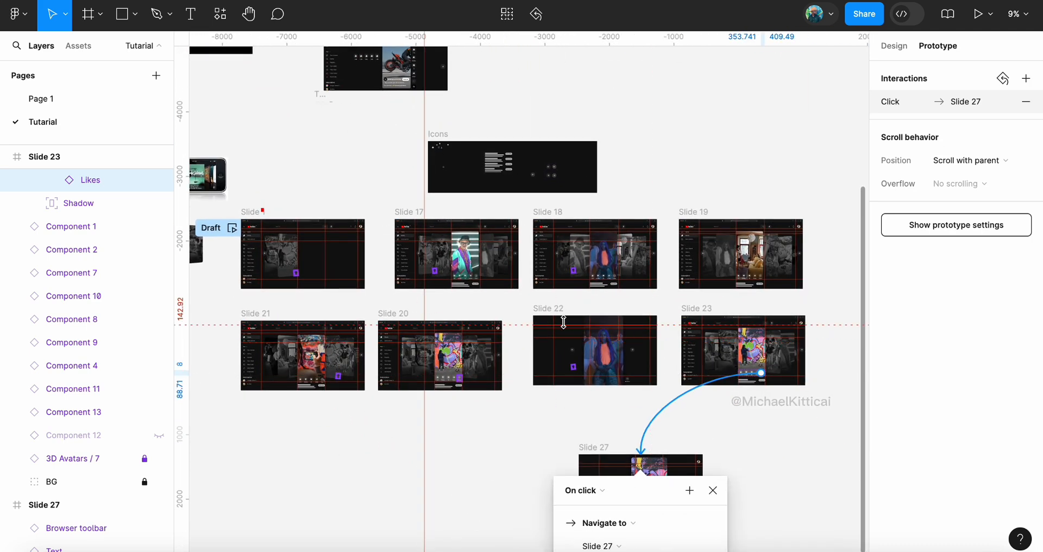
pyautogui.scroll(4, 549, 320)
pyautogui.click(530, 126)
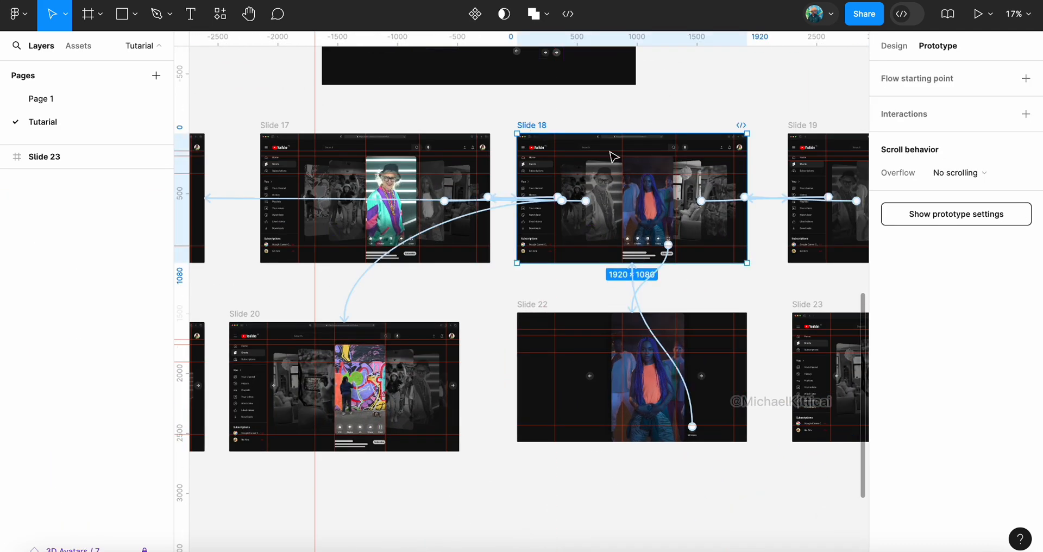
pyautogui.click(665, 266)
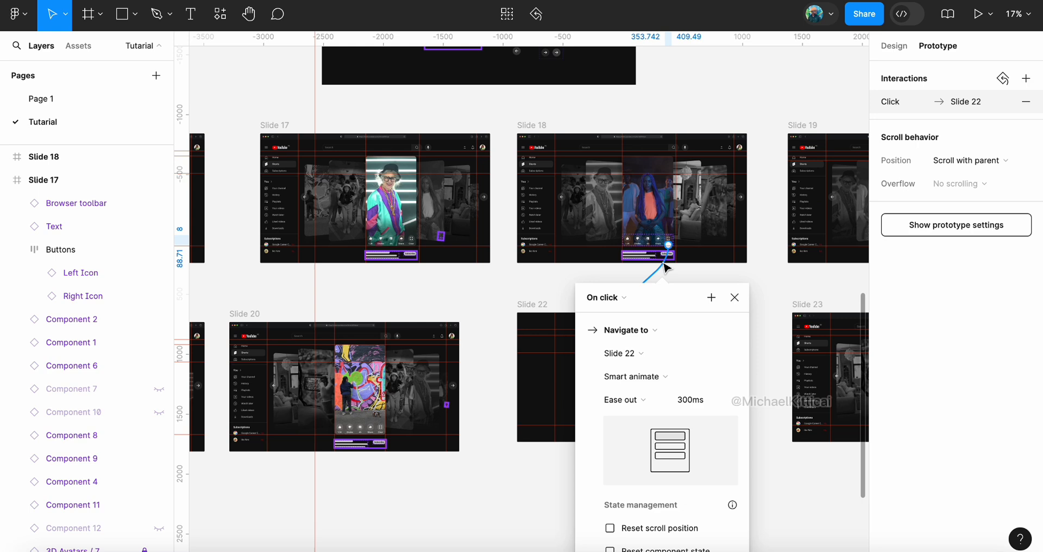
pyautogui.click(873, 103)
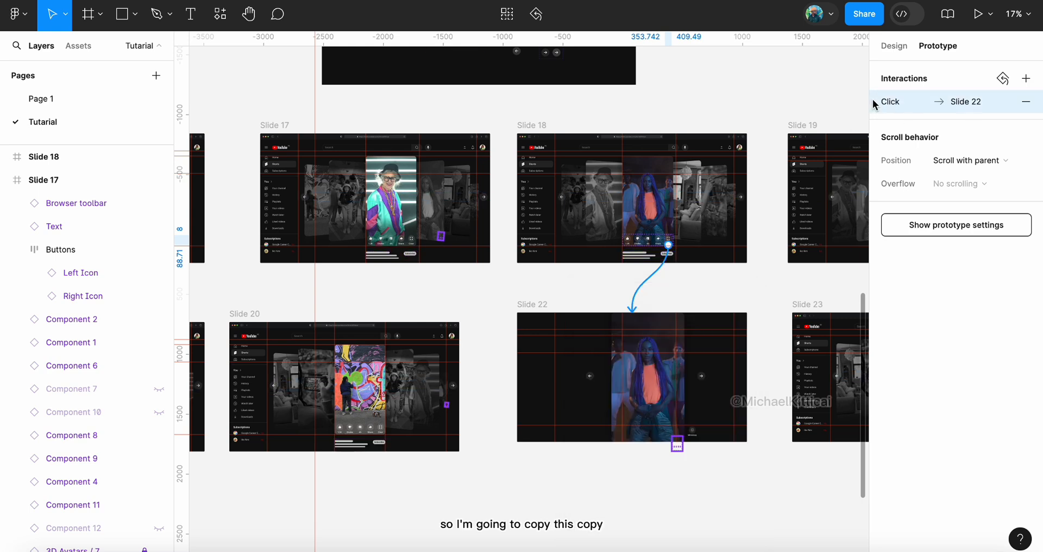
# Delete the on-click interaction from Slide 23's Clear icon to Slide 27, keeping the icon selected
pyautogui.scroll(-4, 746, 282)
pyautogui.hscroll(6, 746, 282)
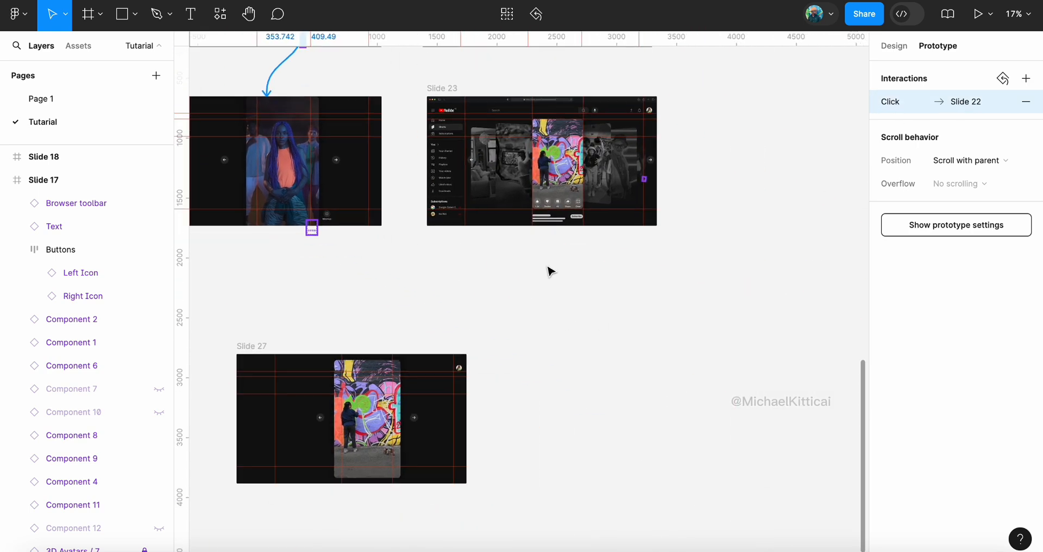
pyautogui.click(555, 189)
pyautogui.scroll(3, 556, 189)
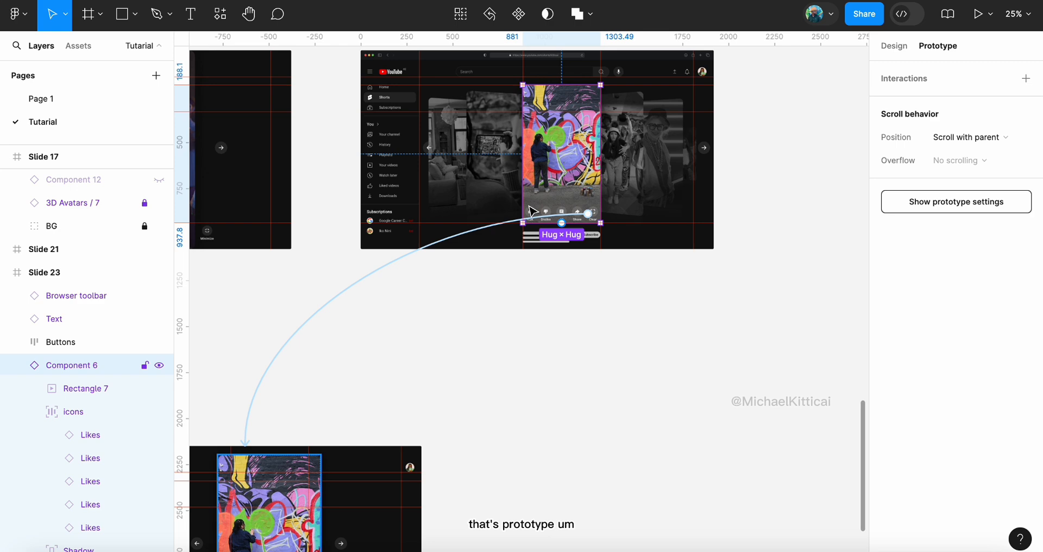
pyautogui.click(391, 268)
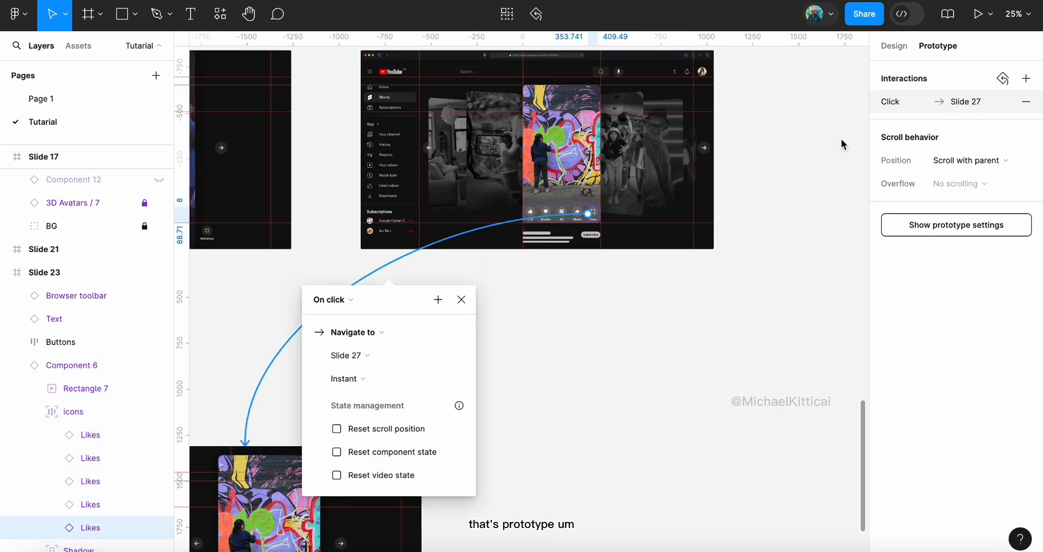
pyautogui.press('Delete')
pyautogui.scroll(5, 582, 209)
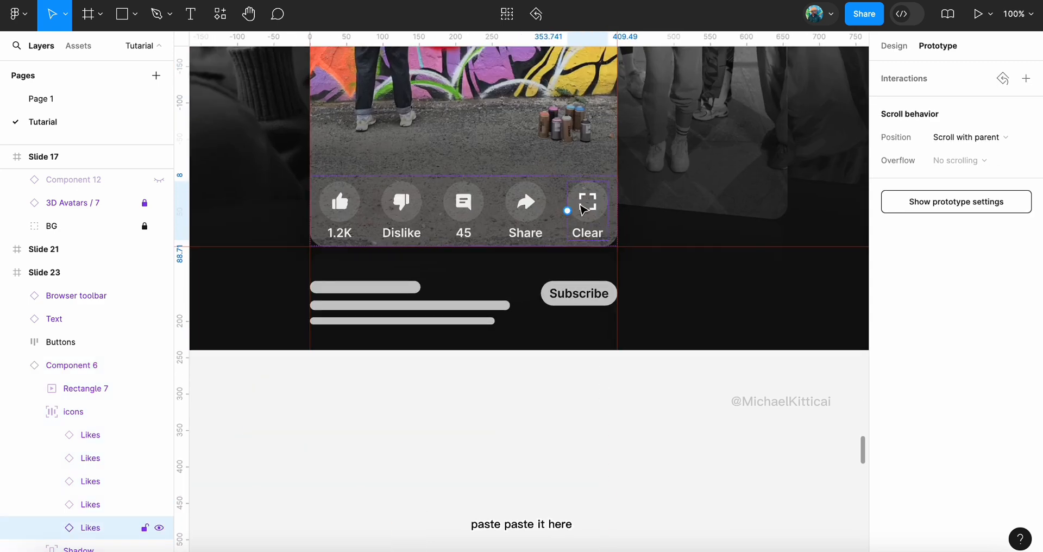
# Paste the copied on-click interaction onto the Clear icon of Slide 23's graffiti video and redirect its destination to Slide 27
pyautogui.doubleClick(582, 204)
pyautogui.scroll(-5, 582, 206)
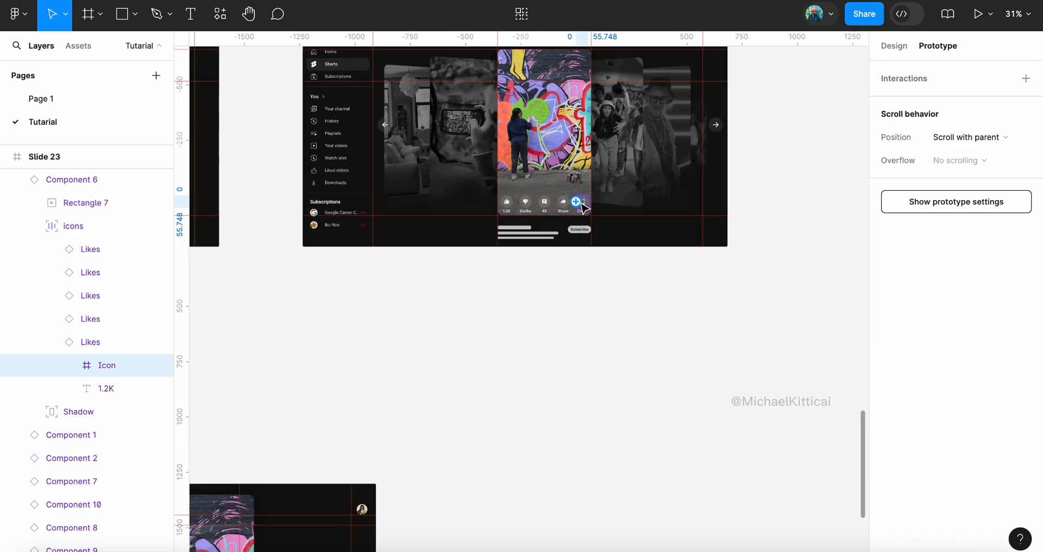
pyautogui.moveTo(582, 208); pyautogui.dragTo(206, 108)
pyautogui.scroll(-5, 577, 202)
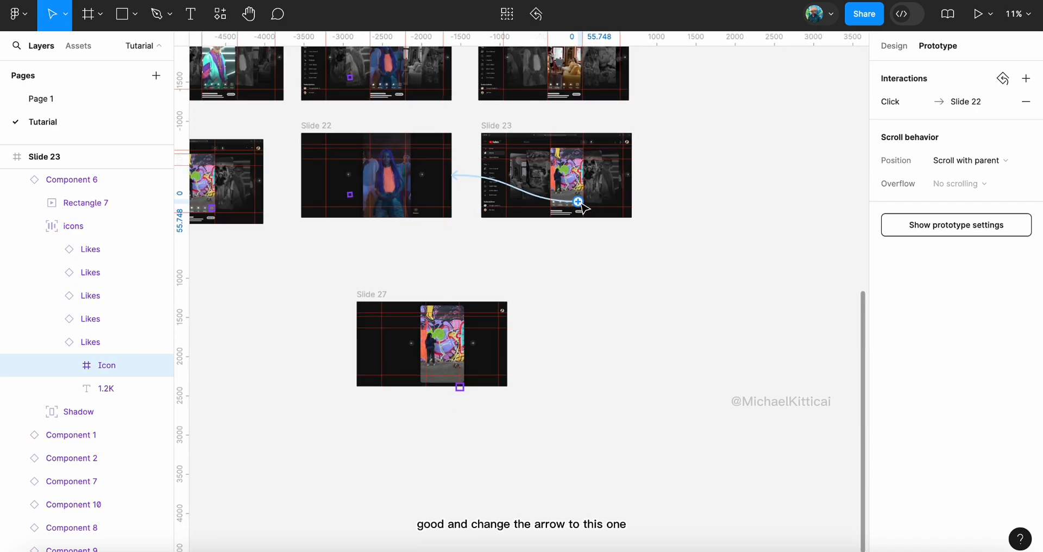
pyautogui.moveTo(466, 180); pyautogui.dragTo(410, 311)
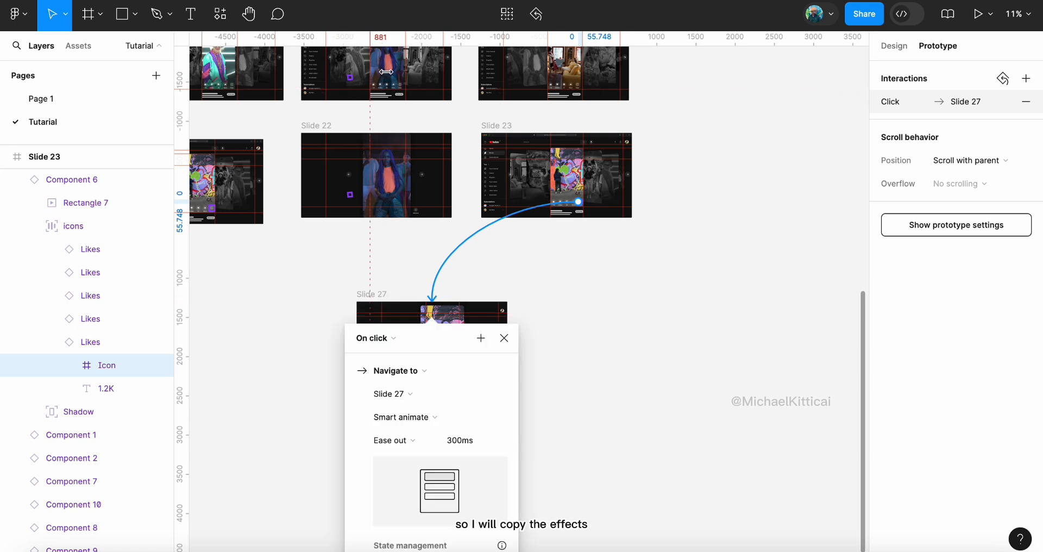
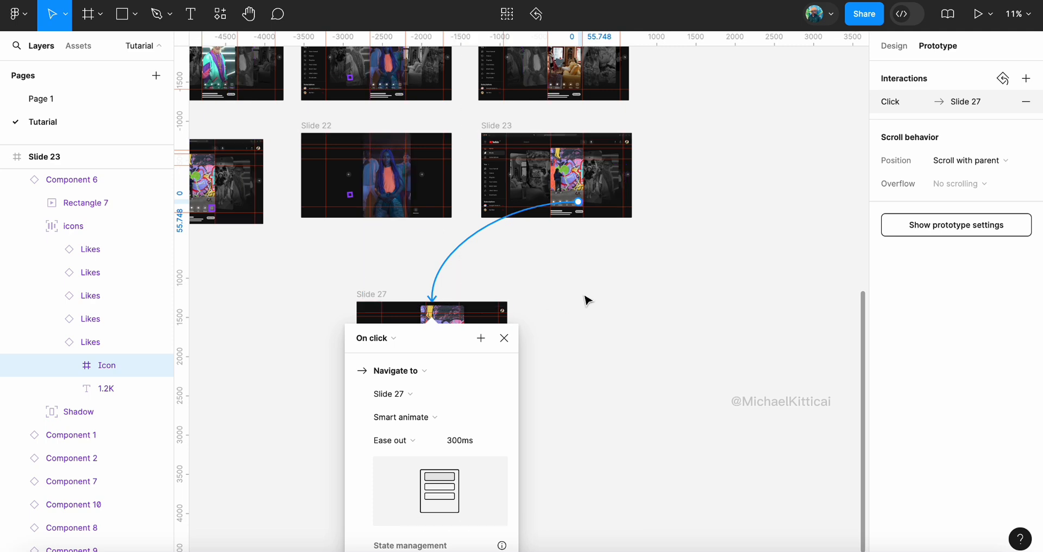
pyautogui.scroll(-3, 587, 300)
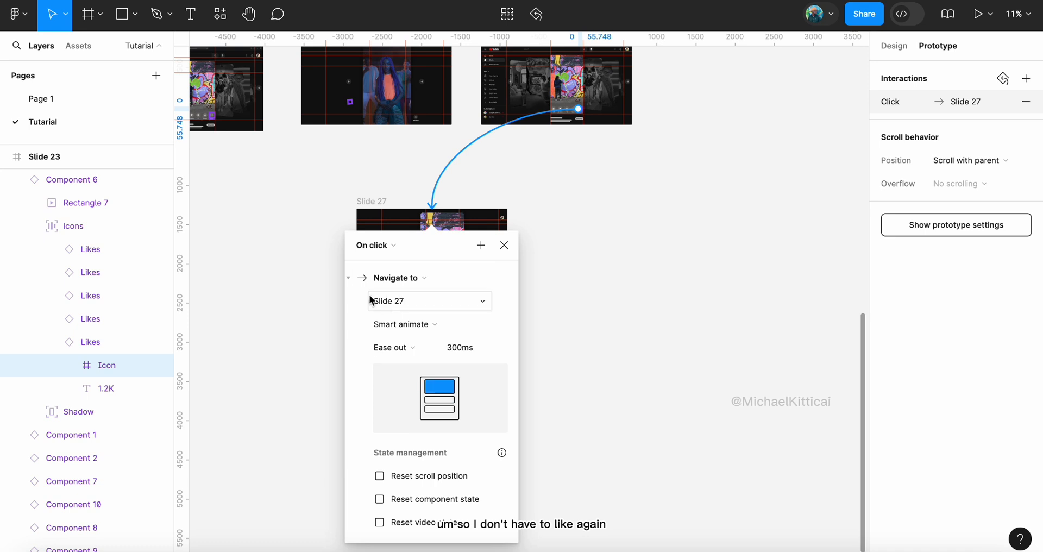
pyautogui.click(504, 247)
pyautogui.click(895, 47)
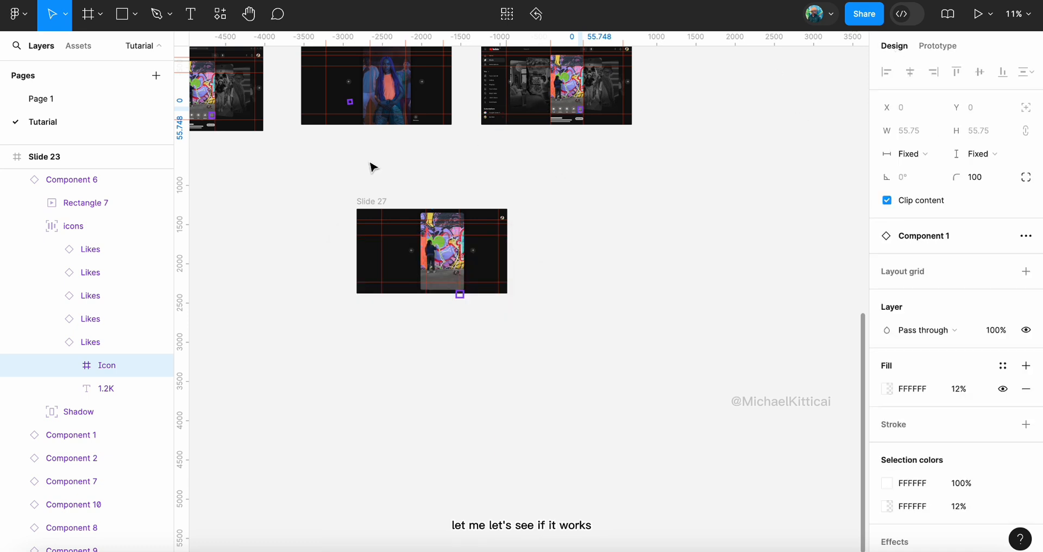
# Preview the prototype from Slide 23 and test the Clear icon's transition to the full-screen graffiti video, then close the preview
pyautogui.scroll(4, 373, 167)
pyautogui.click(526, 140)
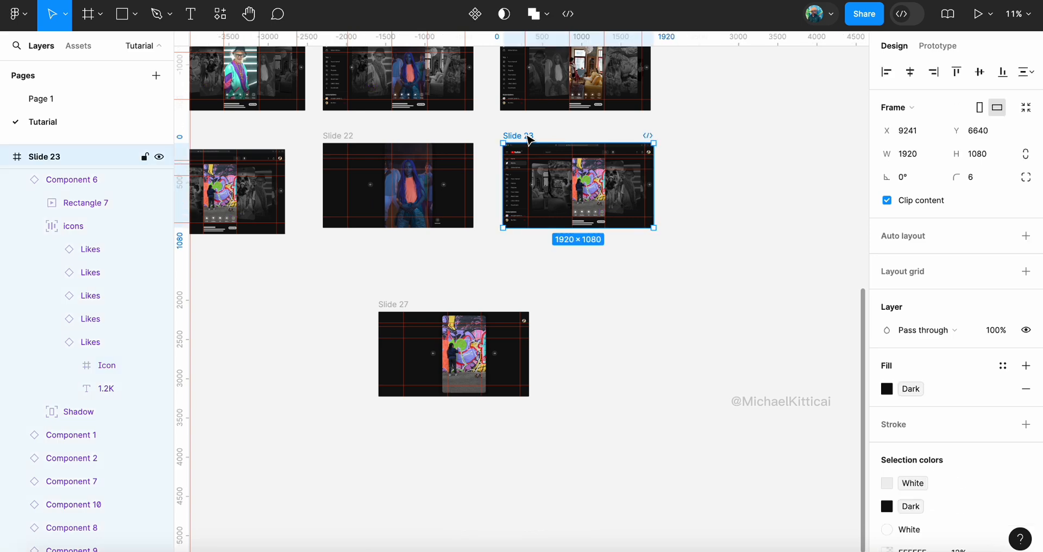
pyautogui.hotkey('shift', 'space')
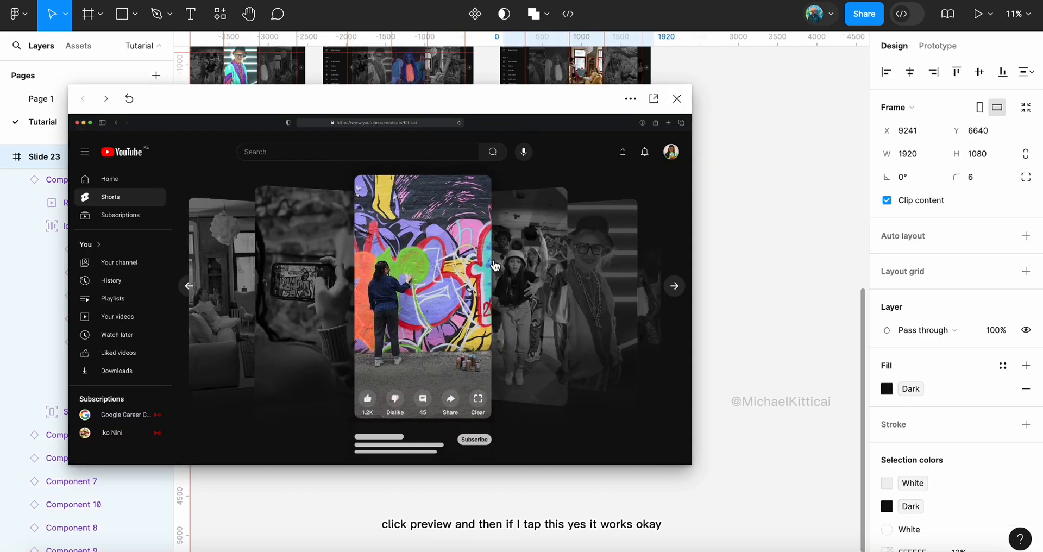
pyautogui.click(478, 401)
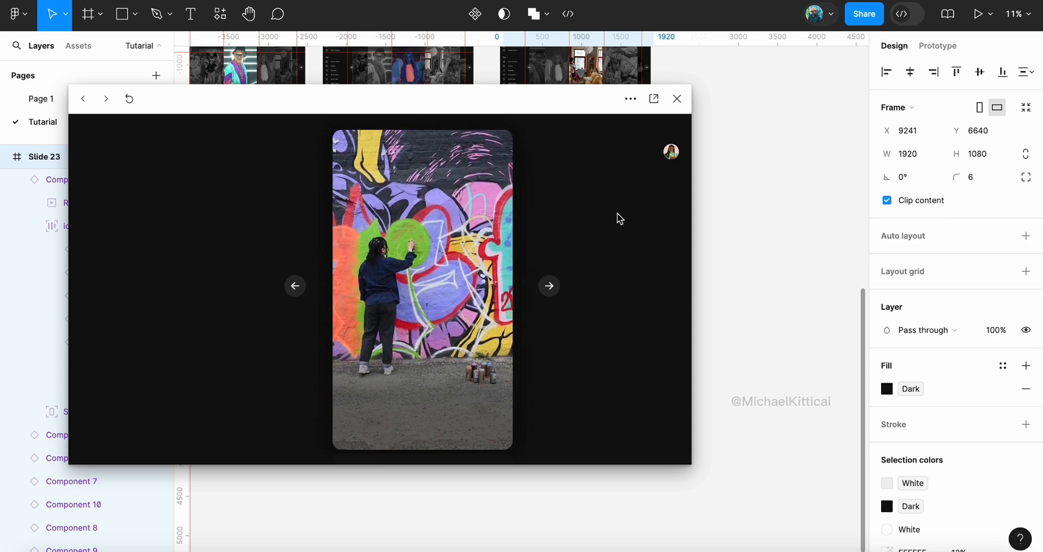
pyautogui.press('Escape')
# Copy the Minimize button from Slide 22 and paste it into Slide 27 at X 1426, Y 952
pyautogui.scroll(5, 575, 164)
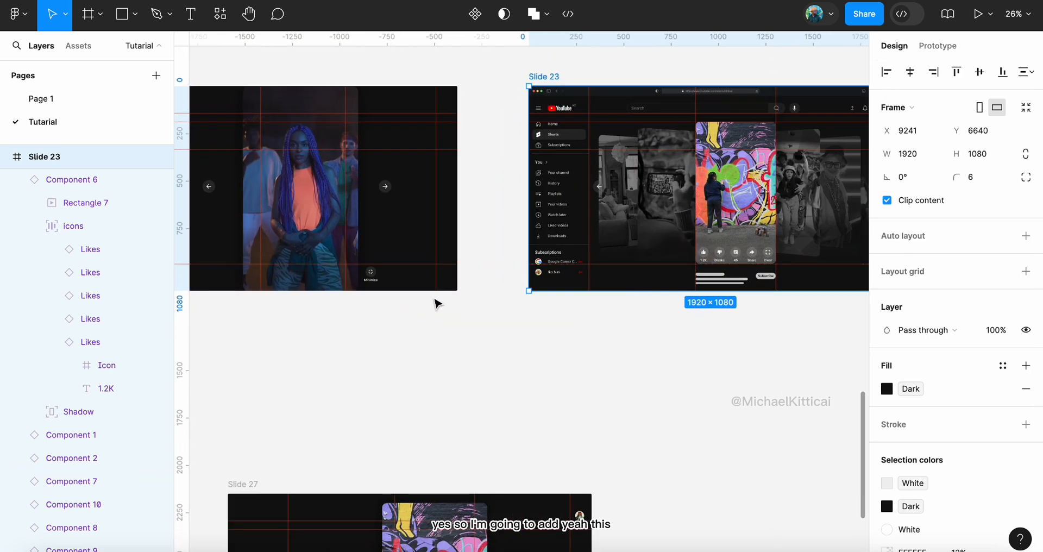
pyautogui.click(370, 283)
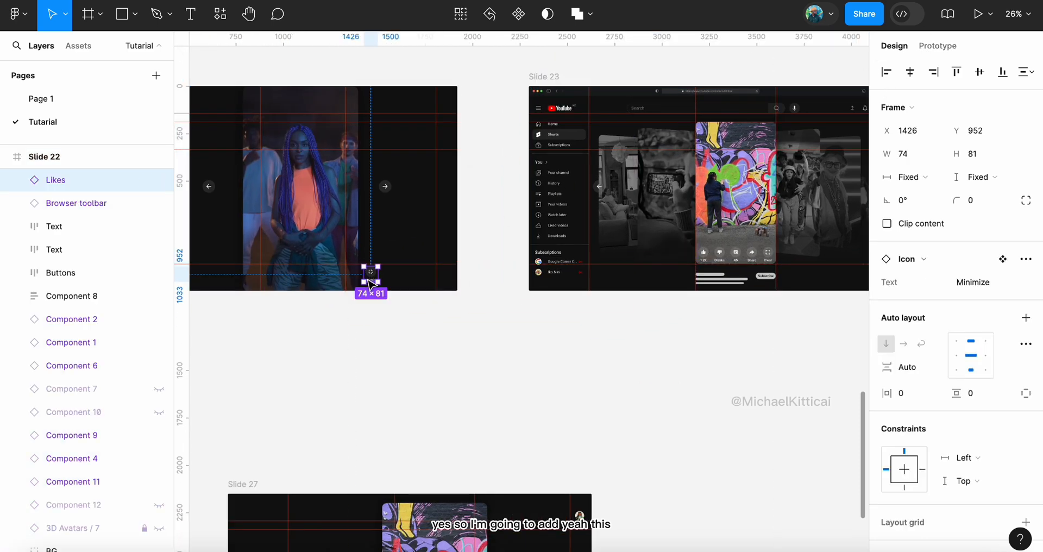
pyautogui.scroll(5, 395, 261)
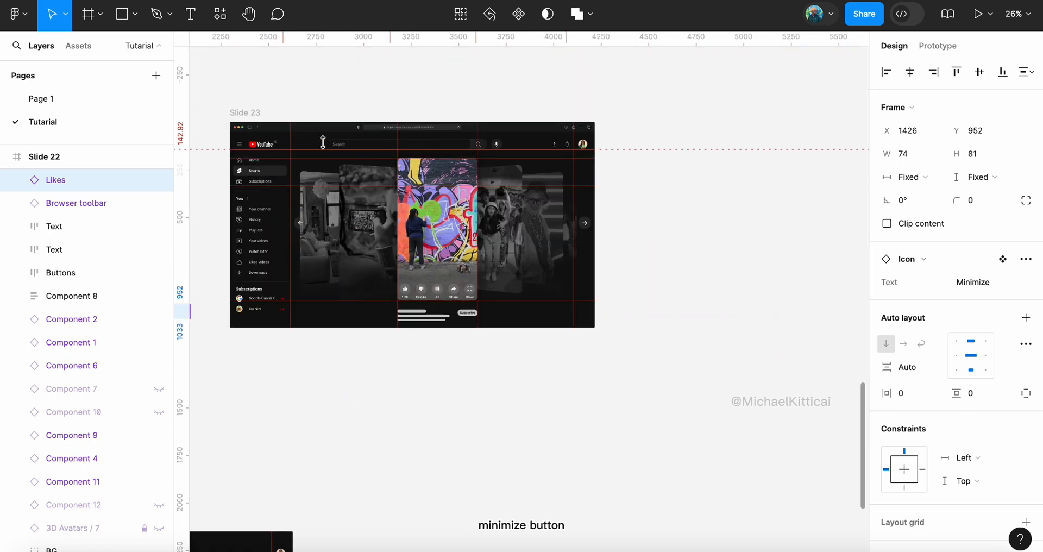
pyautogui.click(244, 113)
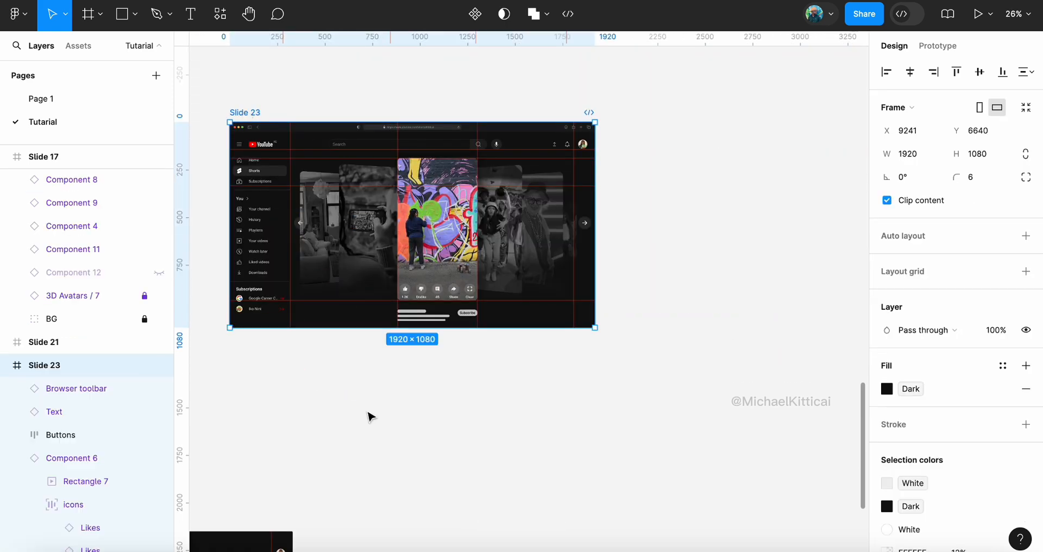
pyautogui.scroll(-5, 370, 416)
pyautogui.hscroll(-8, 370, 416)
pyautogui.click(405, 289)
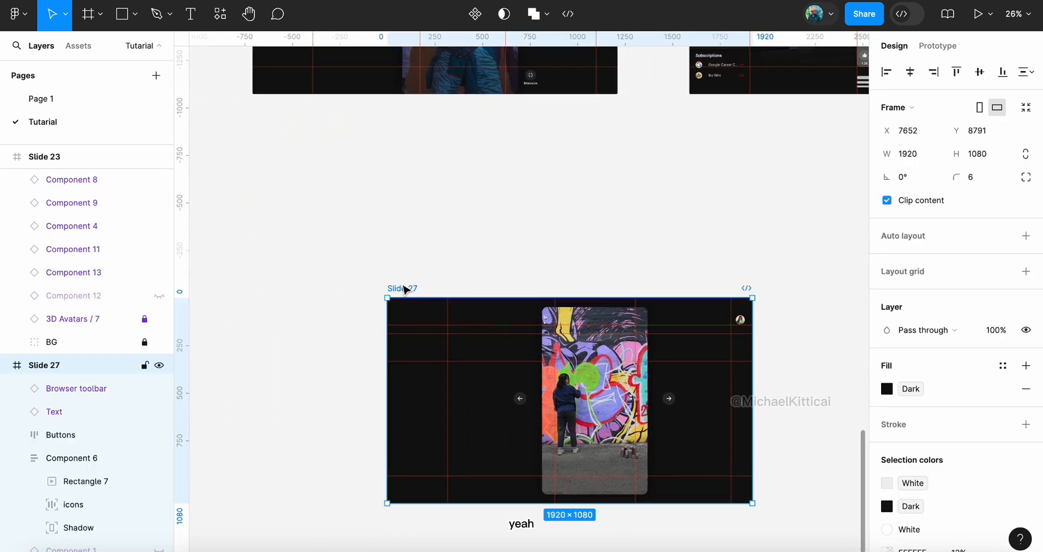
pyautogui.click(665, 483)
pyautogui.hscroll(3, 719, 437)
pyautogui.scroll(-1, 719, 437)
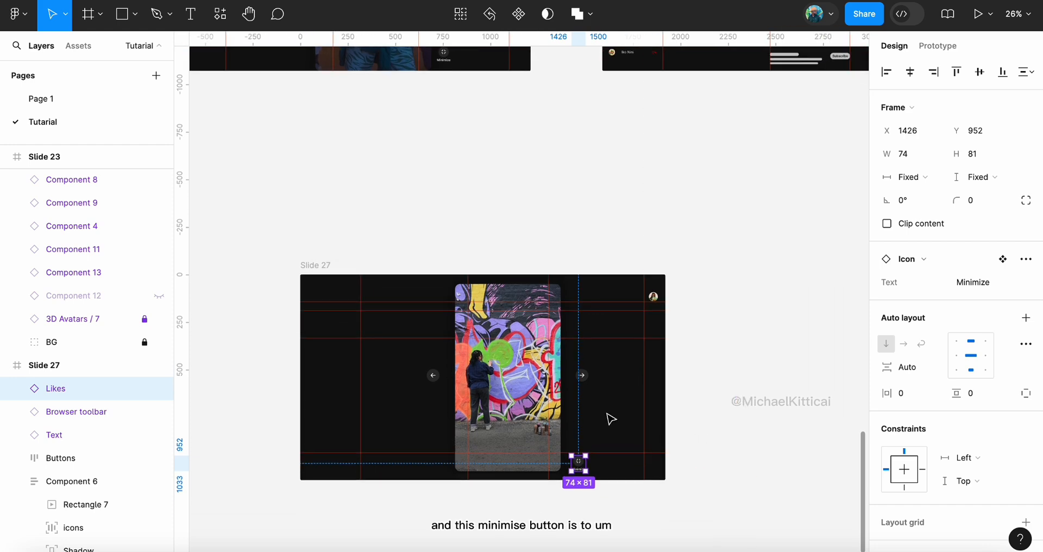
pyautogui.scroll(2, 571, 428)
pyautogui.hscroll(1, 572, 428)
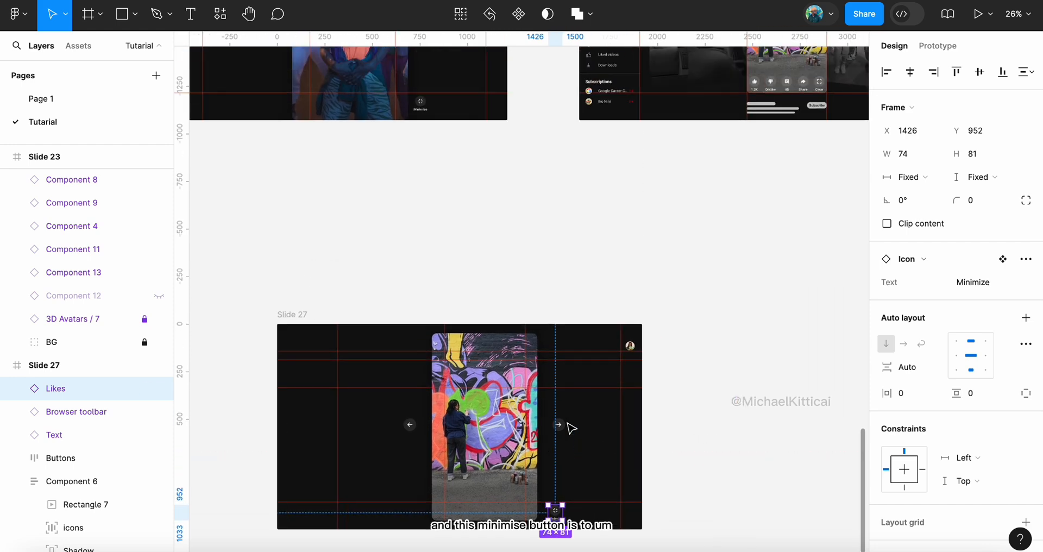
pyautogui.scroll(-1, 572, 428)
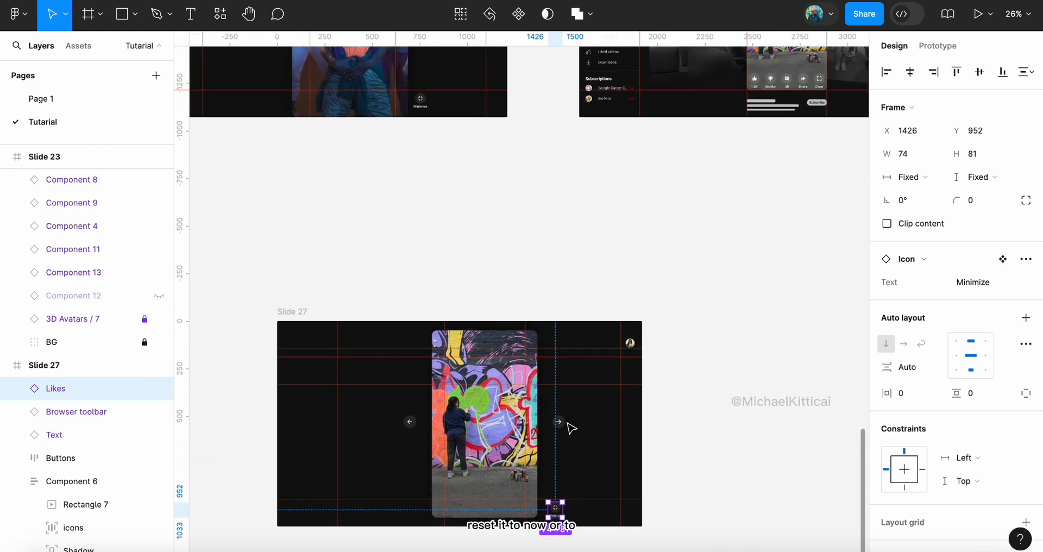
pyautogui.scroll(5, 572, 428)
pyautogui.hscroll(3, 571, 428)
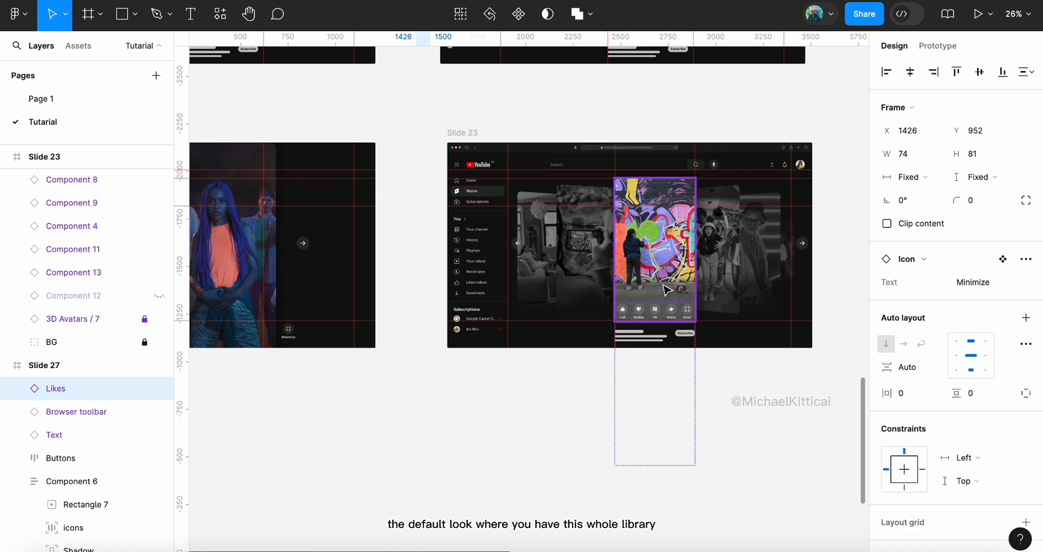
pyautogui.scroll(-3, 666, 289)
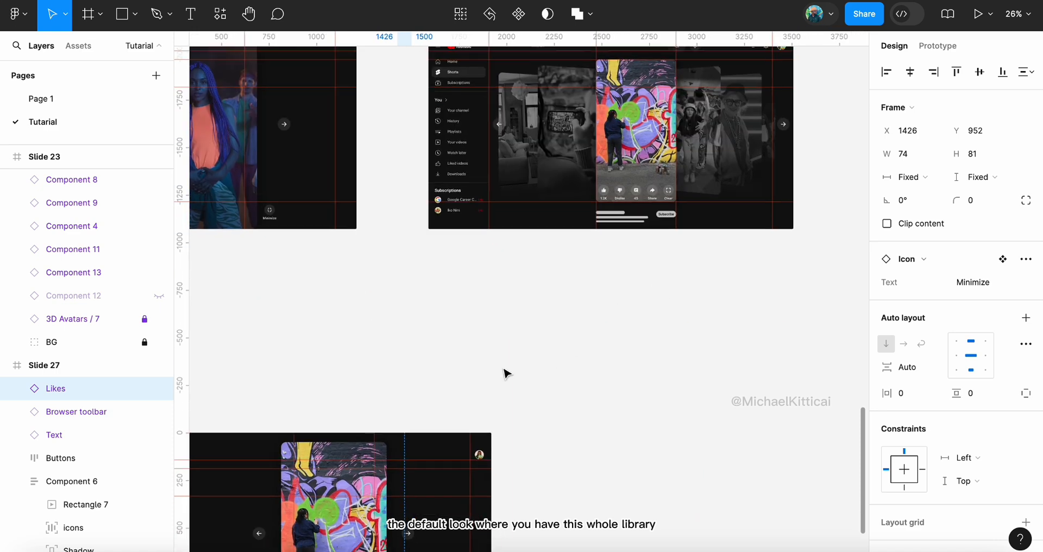
pyautogui.scroll(-3, 505, 373)
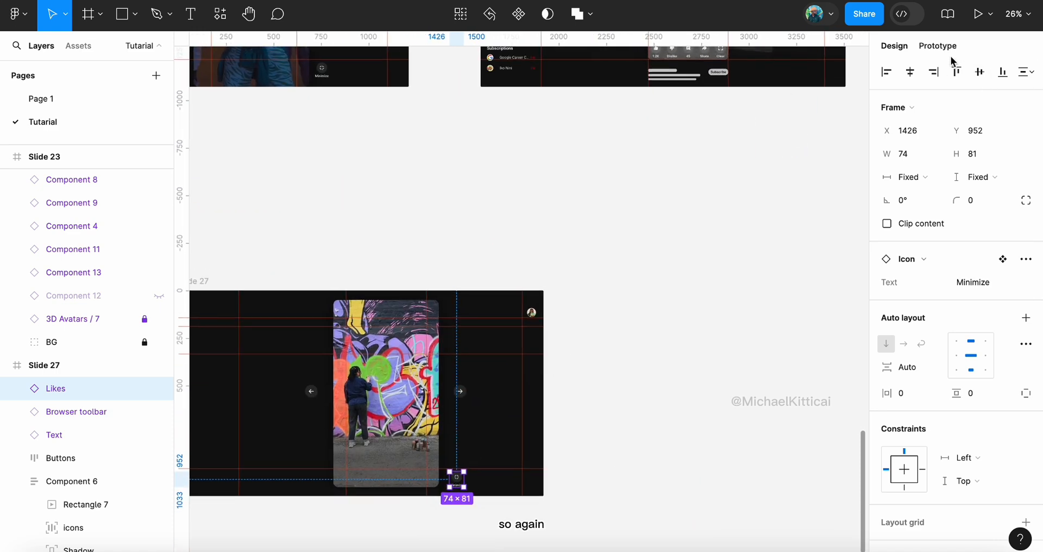
# Redirect the on-click interaction of Slide 27's Minimize button to Slide 23, keeping Smart animate with Ease out at 300 ms
pyautogui.click(939, 46)
pyautogui.scroll(5, 492, 333)
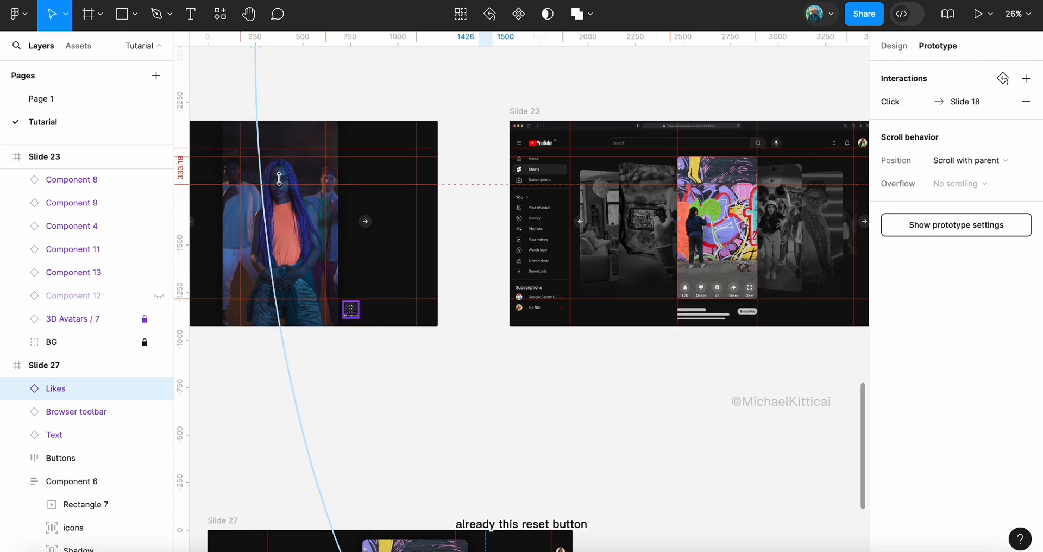
pyautogui.scroll(-4, 279, 179)
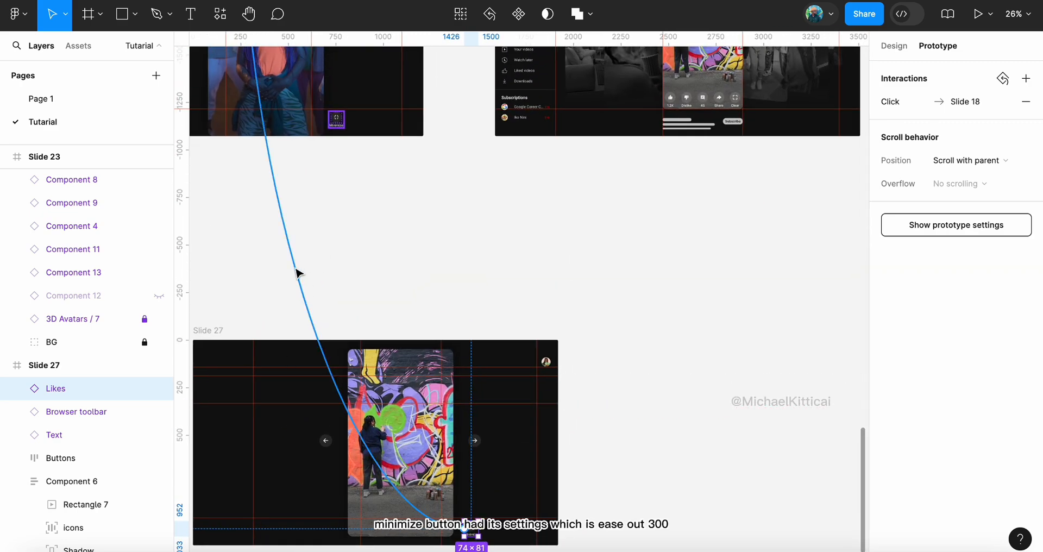
pyautogui.click(297, 273)
pyautogui.click(298, 273)
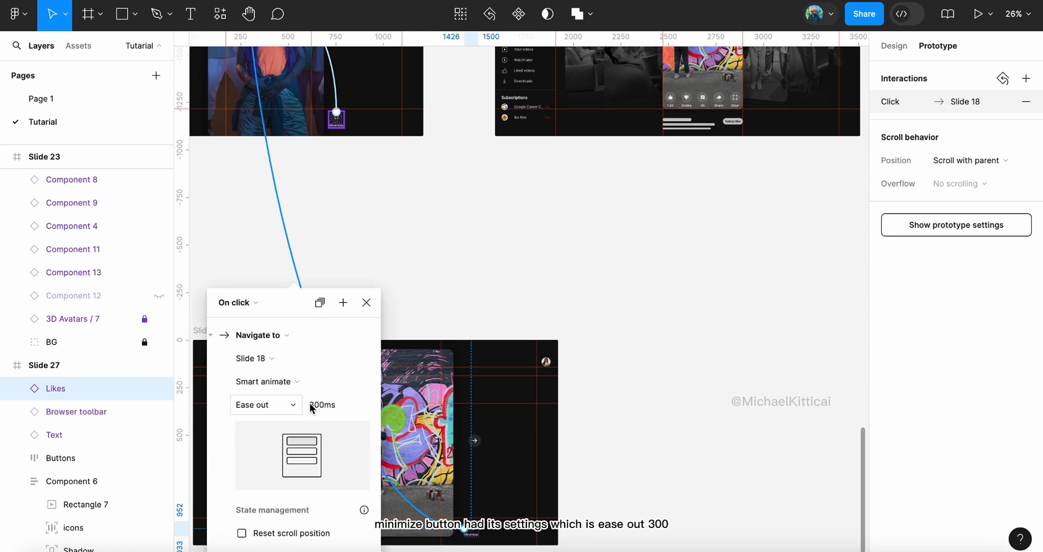
pyautogui.scroll(-2, 310, 187)
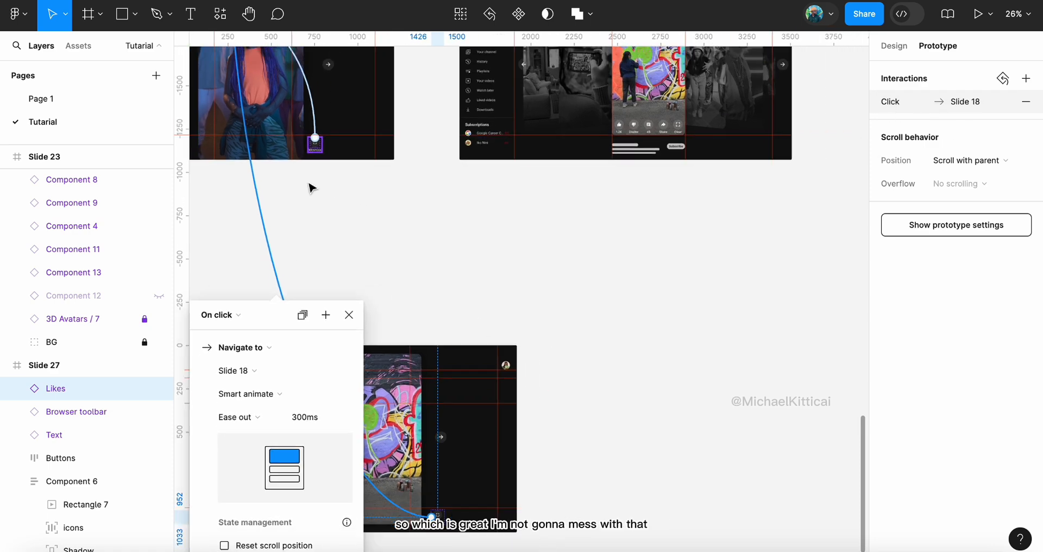
pyautogui.scroll(-3, 310, 187)
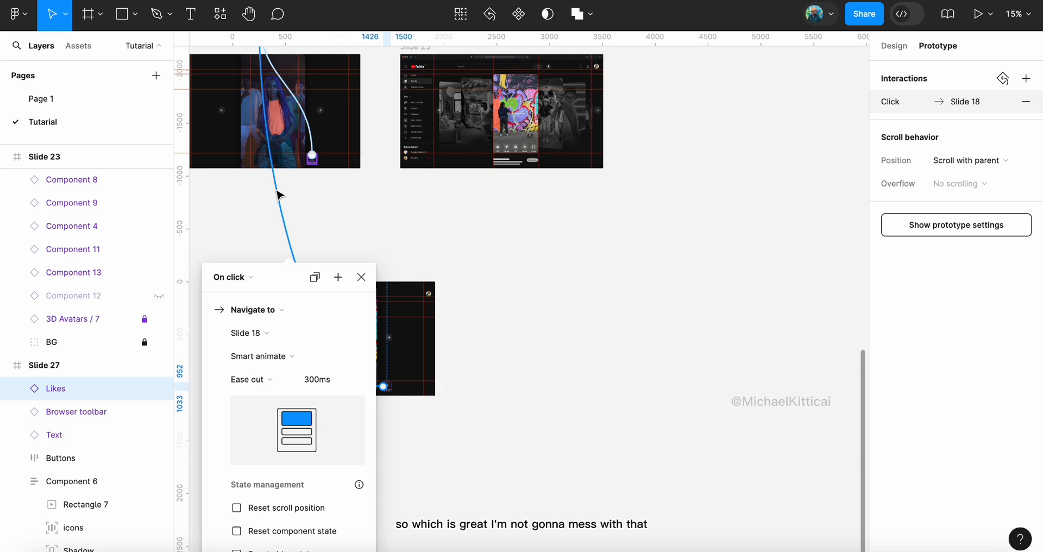
pyautogui.moveTo(278, 194); pyautogui.dragTo(435, 163)
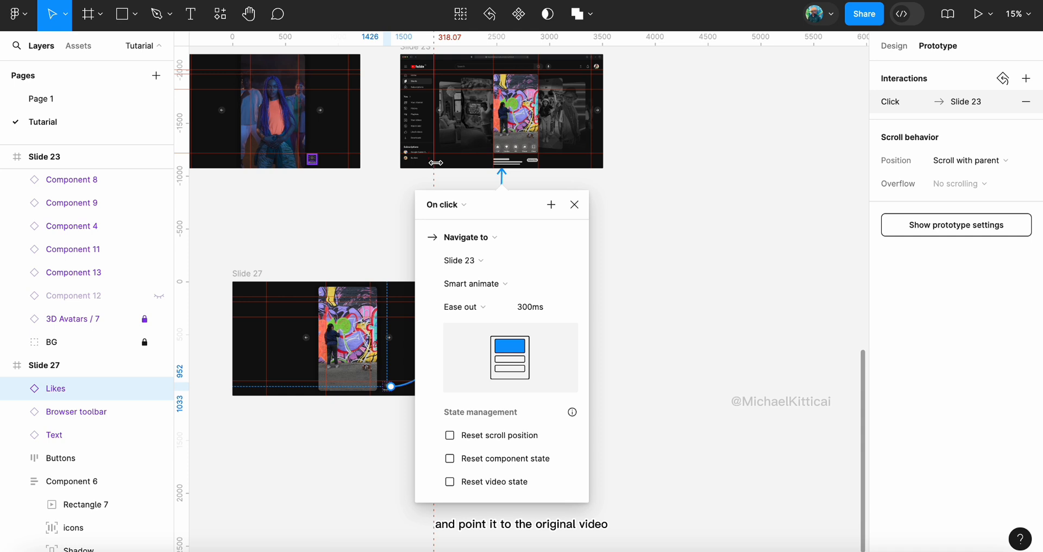
pyautogui.click(575, 205)
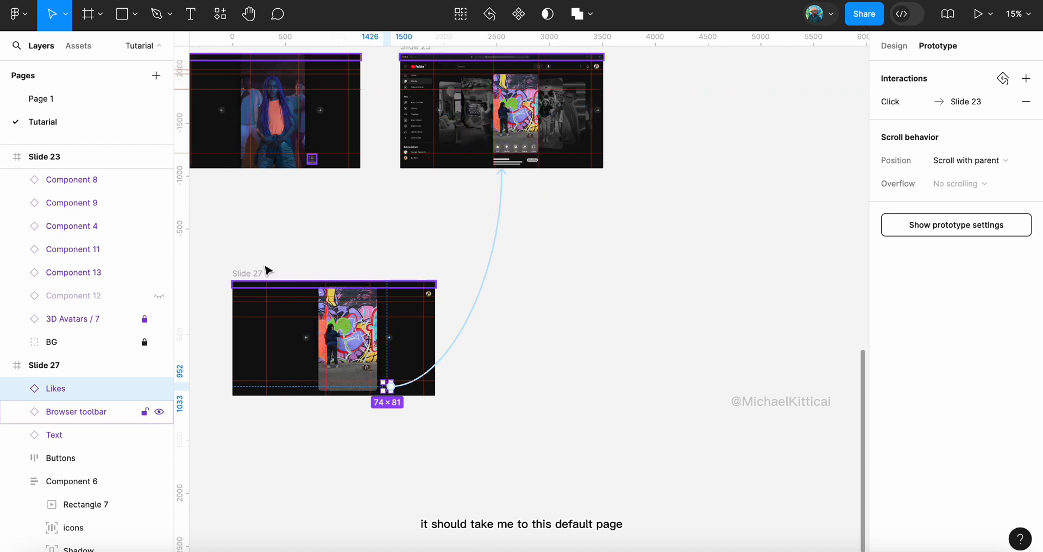
# Preview the prototype from Slide 23 and test entering full screen with Clear and returning with Minimize
pyautogui.hscroll(-2, 264, 265)
pyautogui.scroll(5, 263, 265)
pyautogui.hscroll(2, 263, 265)
pyautogui.click(409, 214)
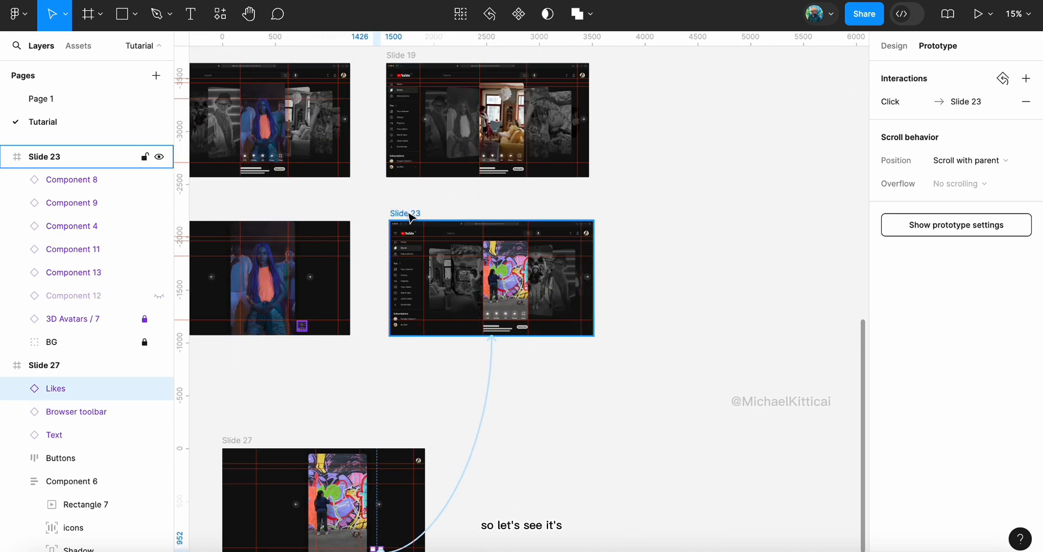
pyautogui.hotkey('shift', 'space')
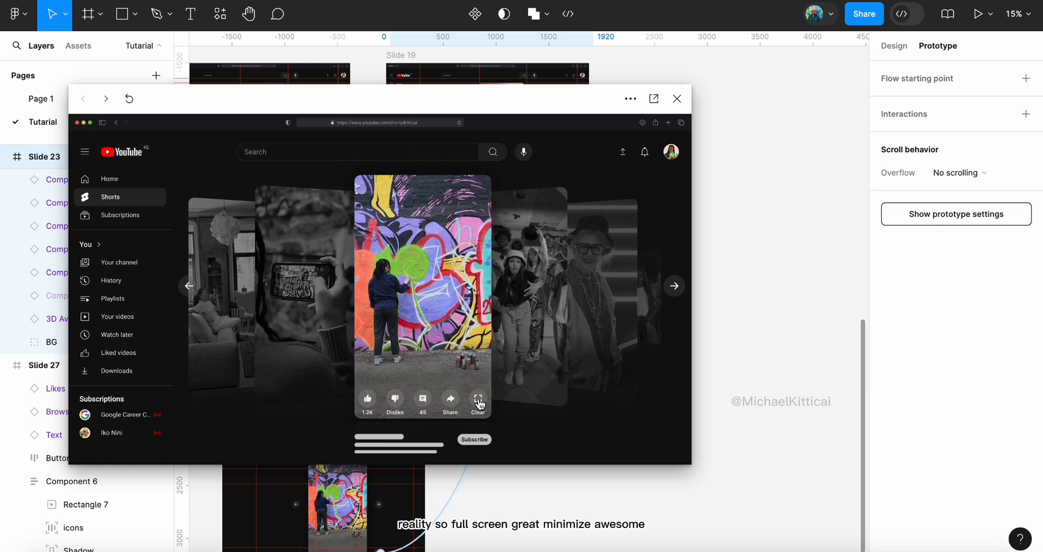
pyautogui.click(478, 402)
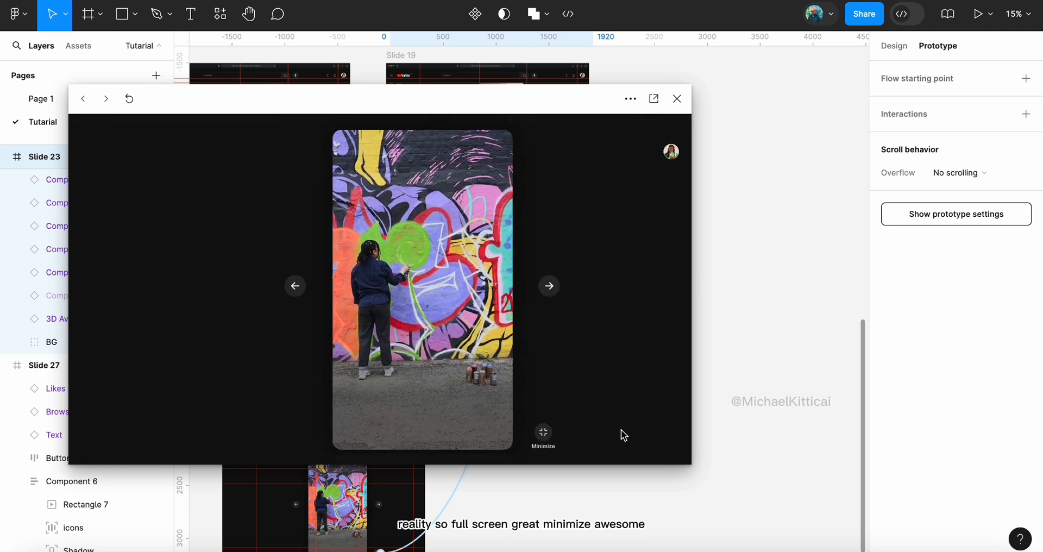
pyautogui.click(543, 431)
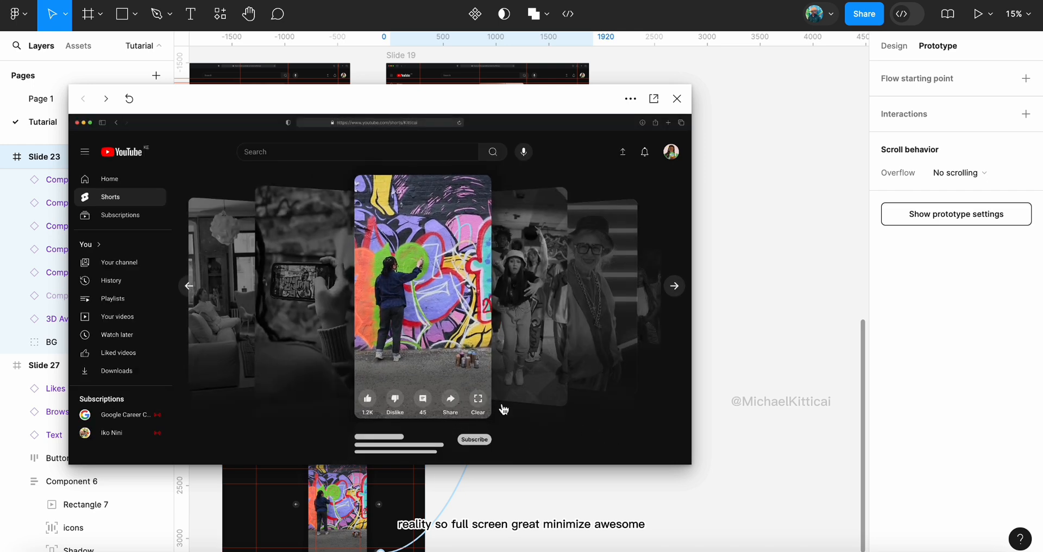
# Reopen the full-screen graffiti video in the preview and test the forward and back arrows between the videos
pyautogui.click(478, 401)
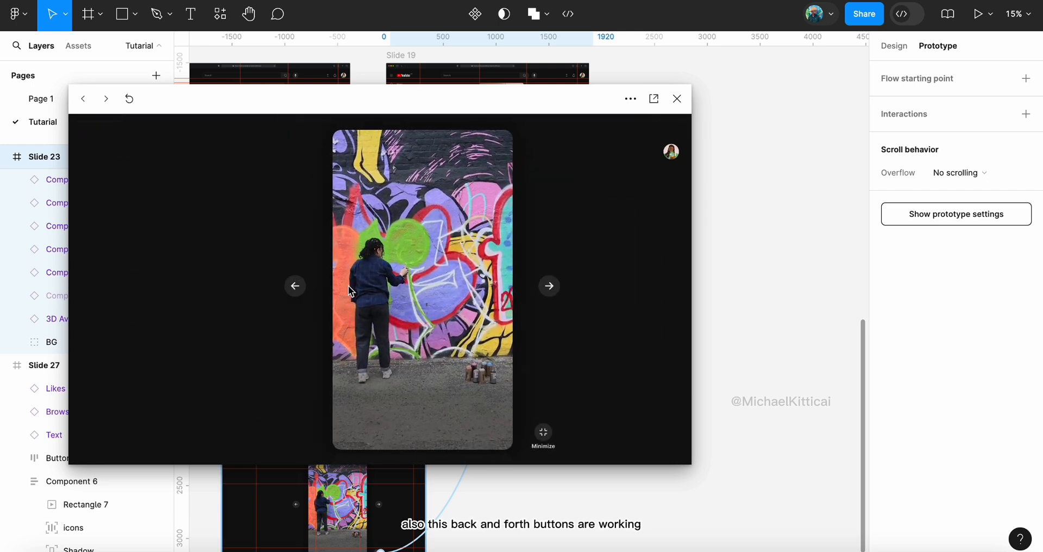
pyautogui.click(554, 291)
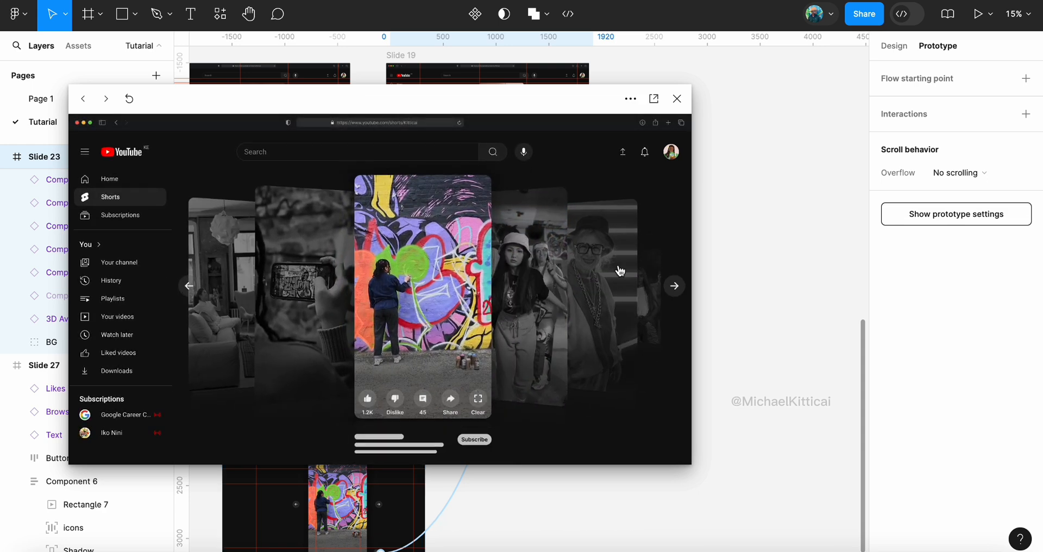
pyautogui.click(478, 409)
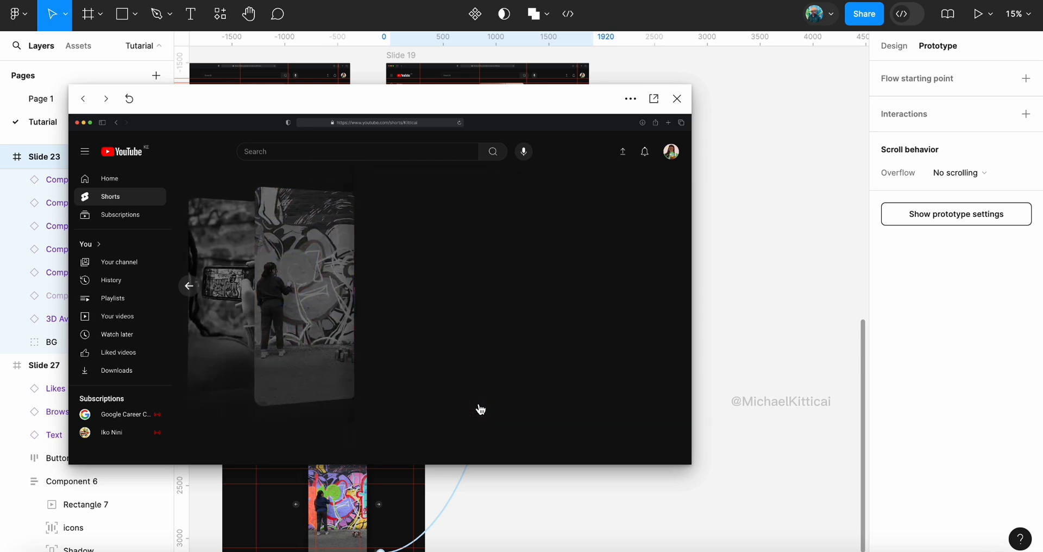
pyautogui.click(191, 292)
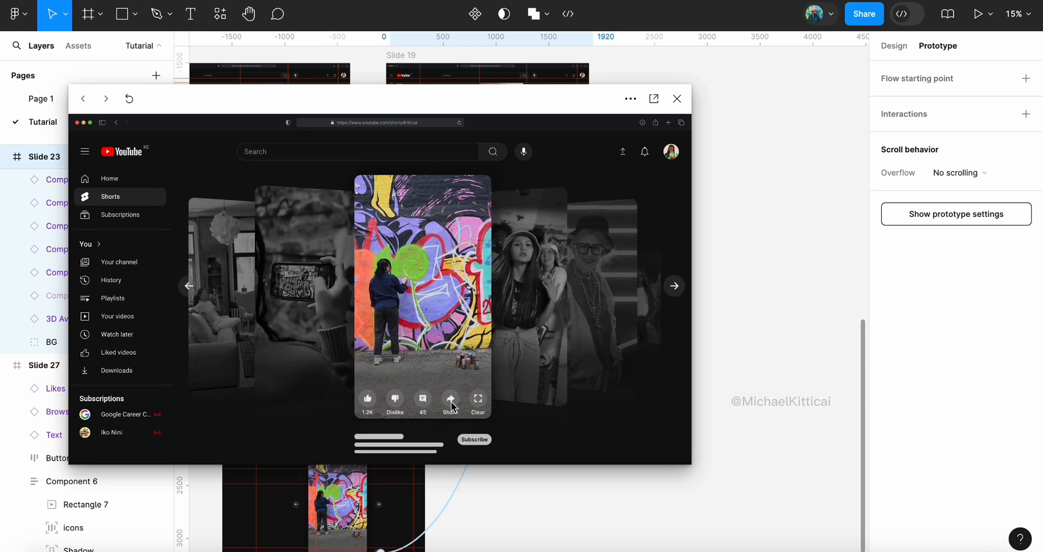
# Restart the preview from Slide 23, retest Clear and Minimize on the graffiti video, and close the preview
pyautogui.click(484, 405)
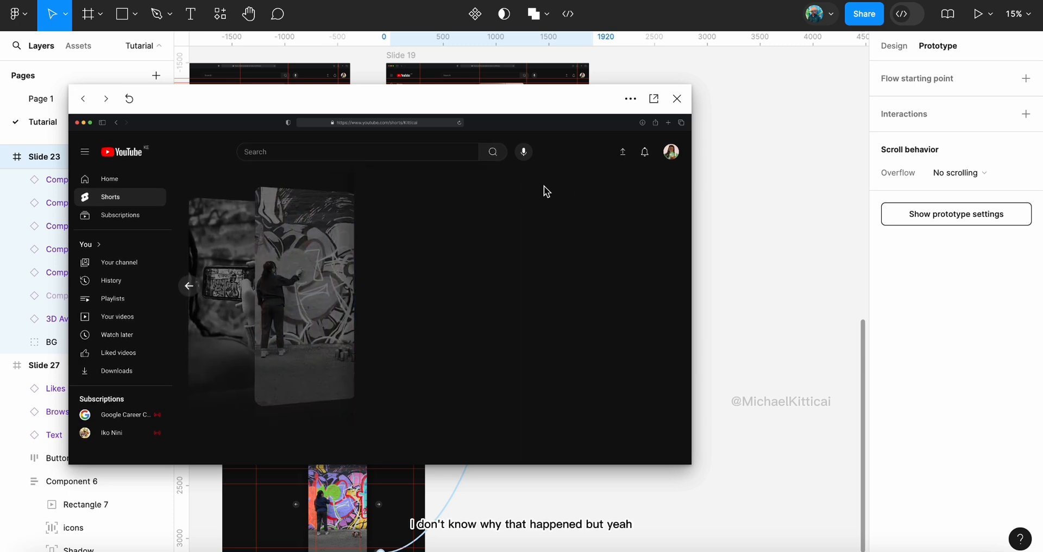
pyautogui.click(678, 99)
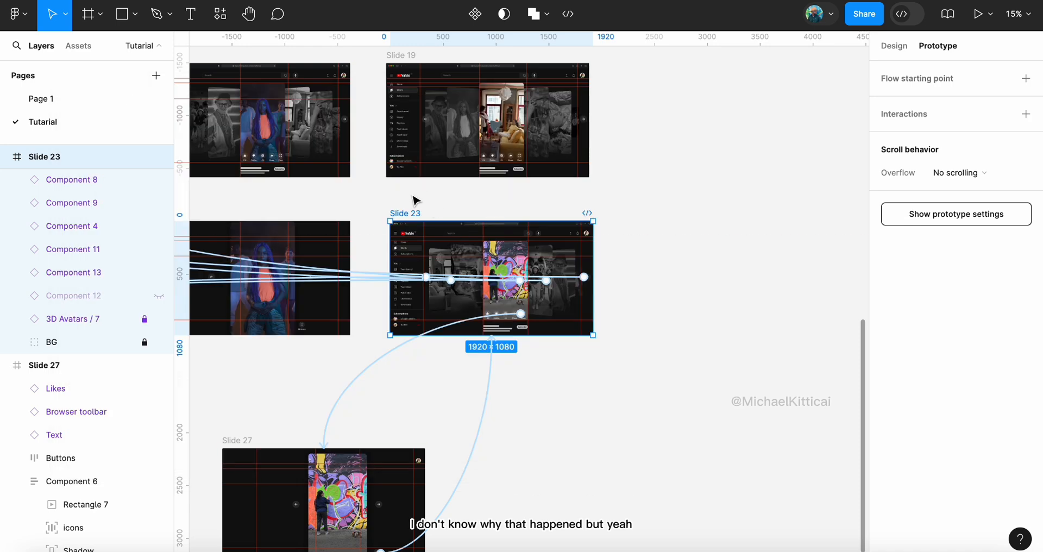
pyautogui.click(407, 212)
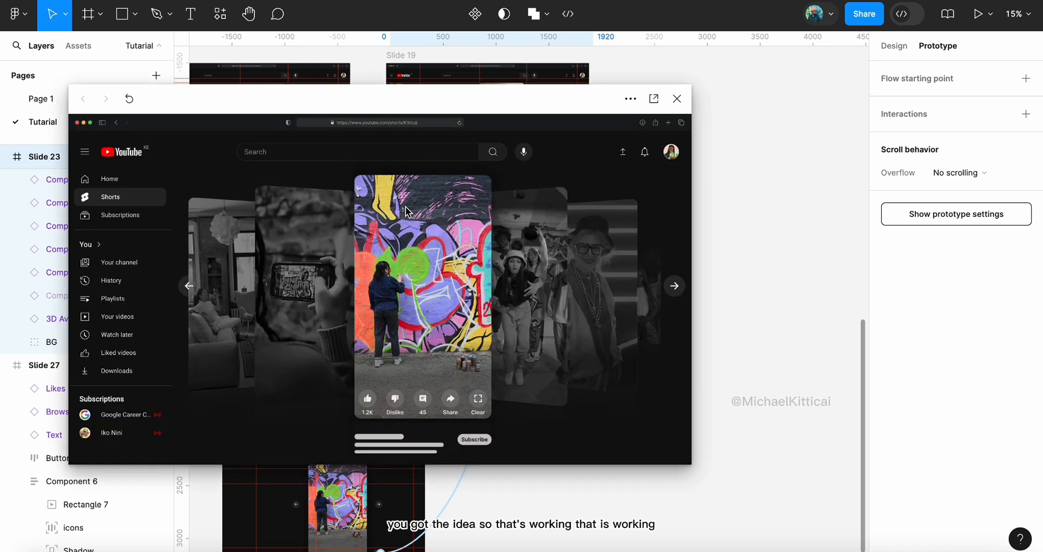
pyautogui.click(477, 411)
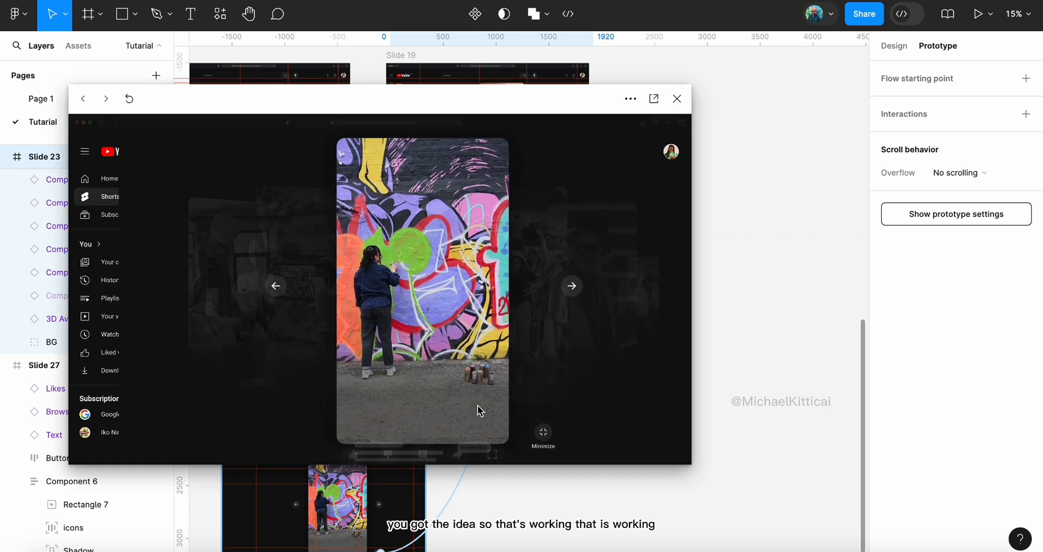
pyautogui.click(543, 433)
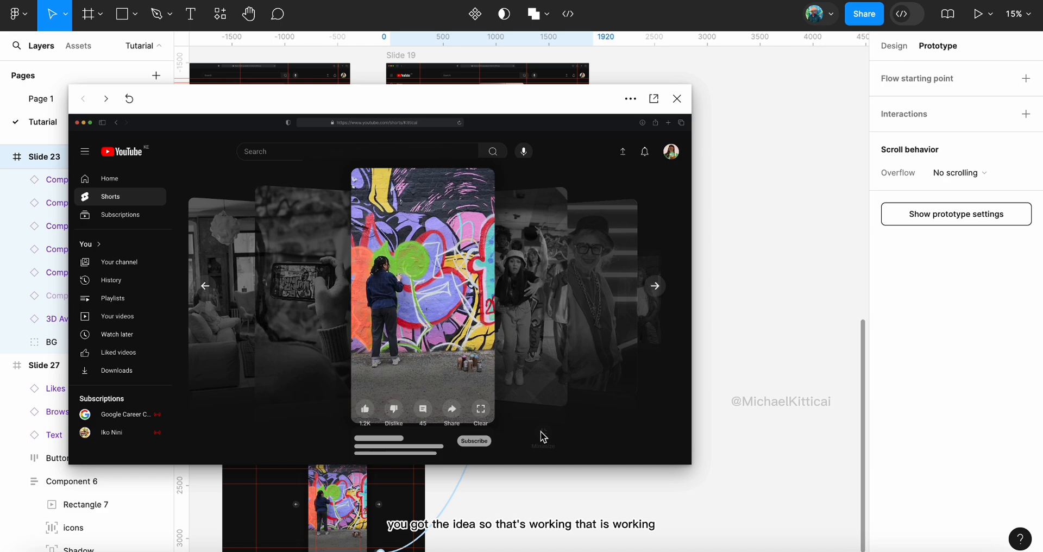
pyautogui.click(677, 98)
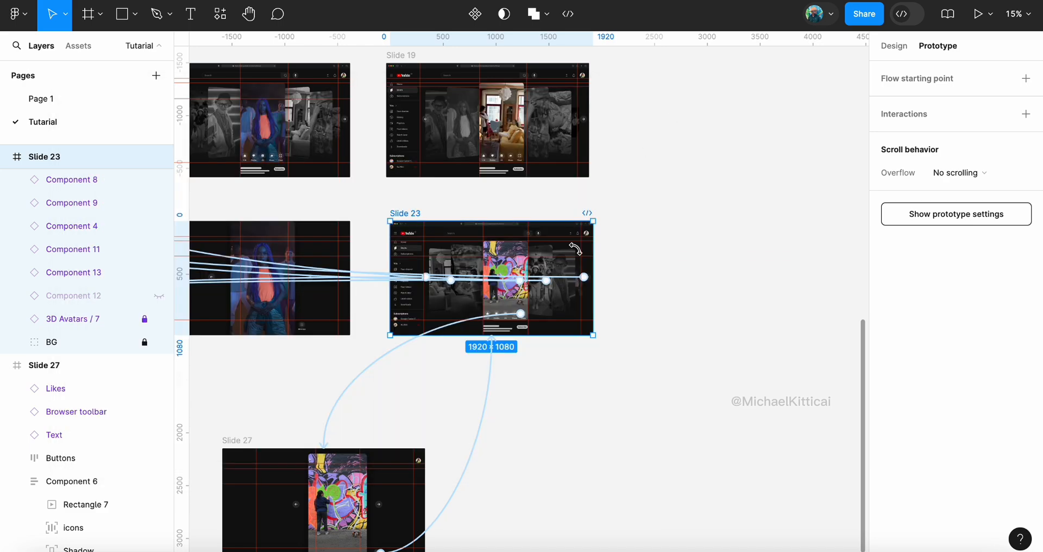
# Inspect the icons row of Component 8 on Slide 18, from the like button to Clear, in design mode
pyautogui.click(894, 46)
pyautogui.hscroll(-10, 533, 418)
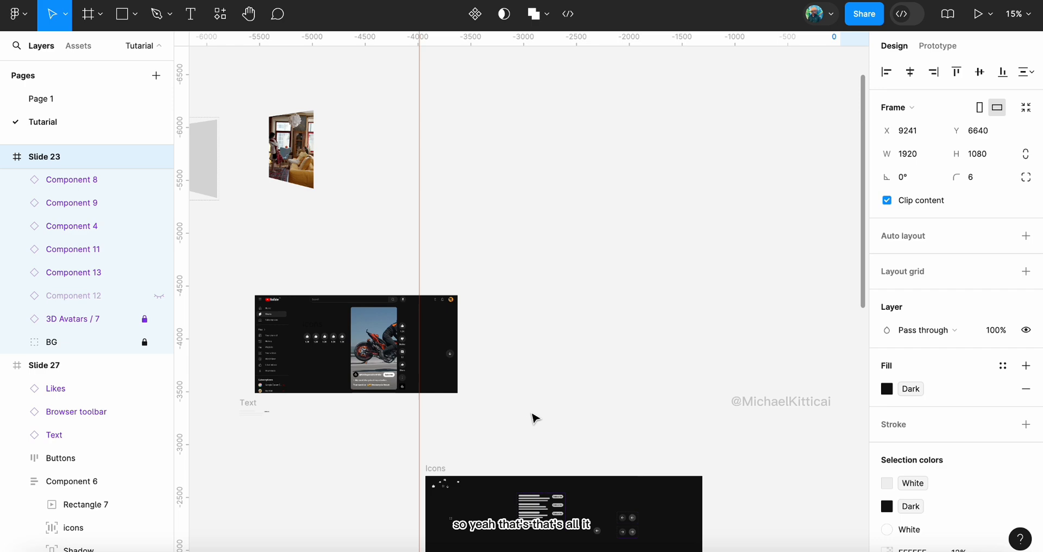
pyautogui.scroll(-5, 533, 418)
pyautogui.scroll(5, 624, 415)
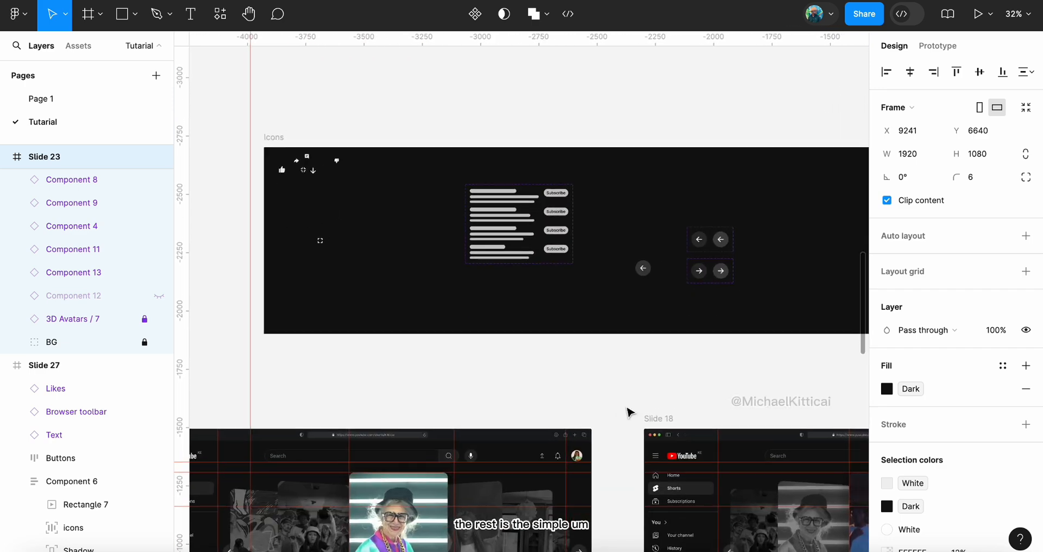
pyautogui.hscroll(5, 575, 295)
pyautogui.scroll(-10, 577, 296)
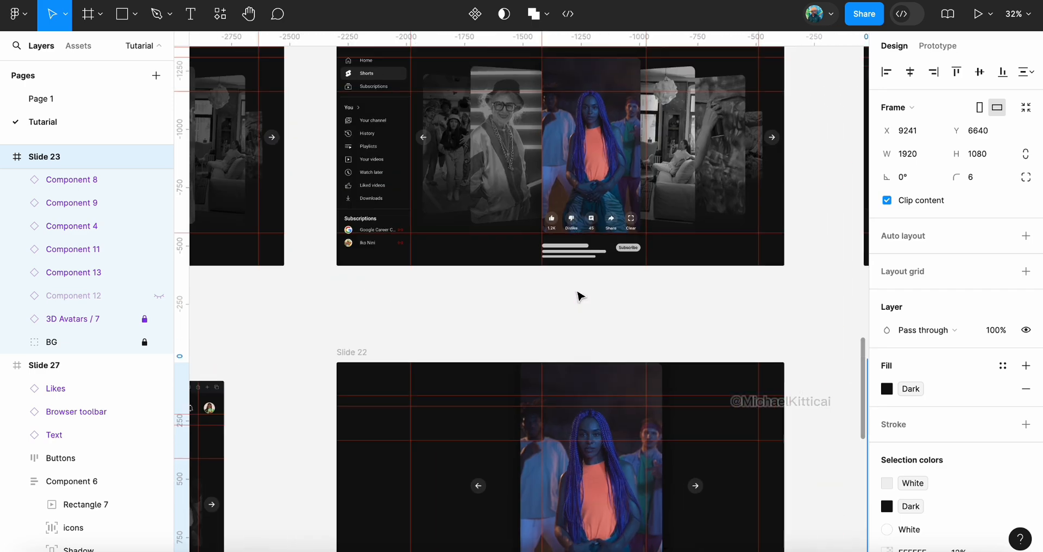
pyautogui.hscroll(5, 579, 295)
pyautogui.scroll(3, 580, 296)
pyautogui.scroll(6, 363, 298)
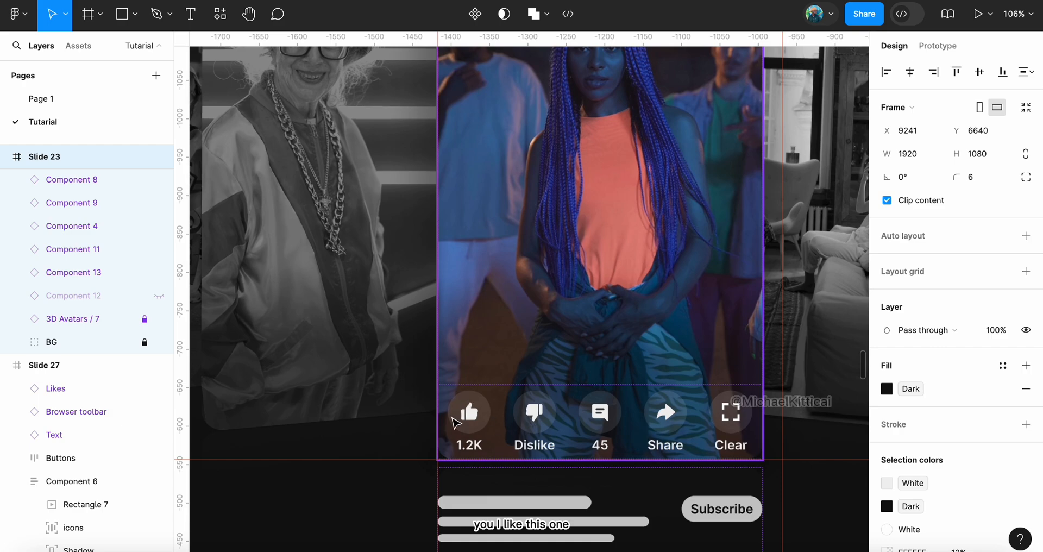
pyautogui.click(461, 417)
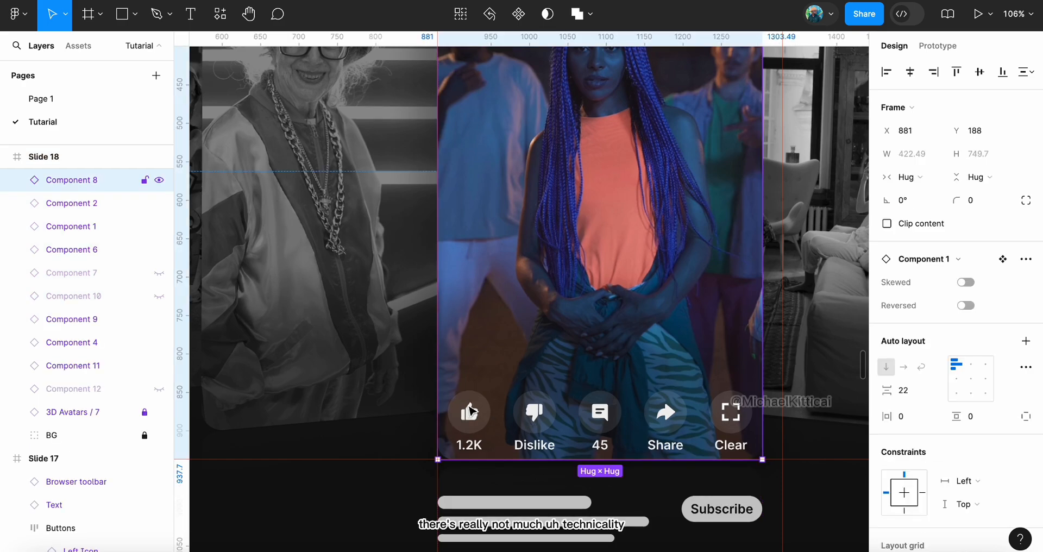
pyautogui.doubleClick(471, 411)
pyautogui.scroll(5, 471, 411)
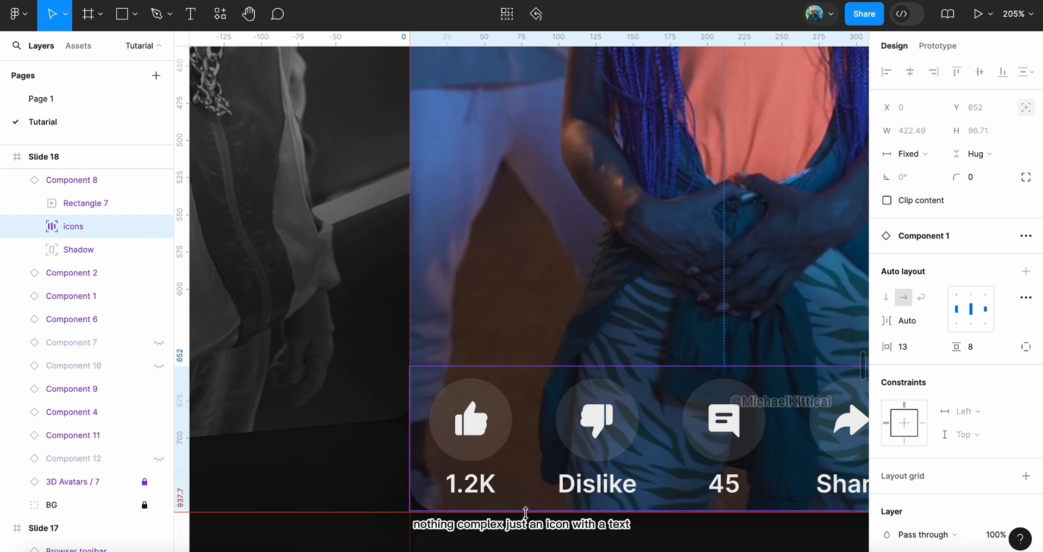
pyautogui.hscroll(10, 583, 491)
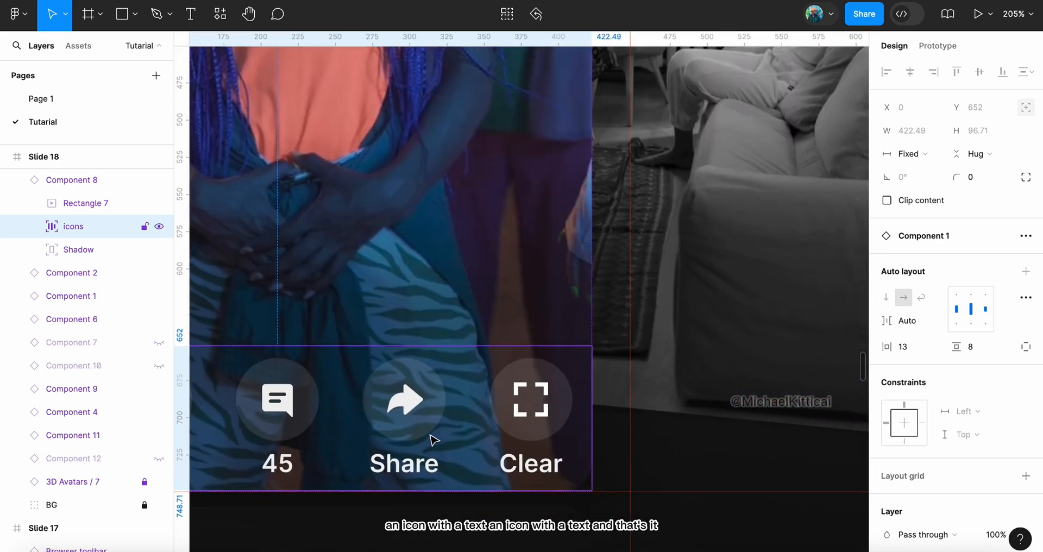
pyautogui.scroll(-10, 431, 439)
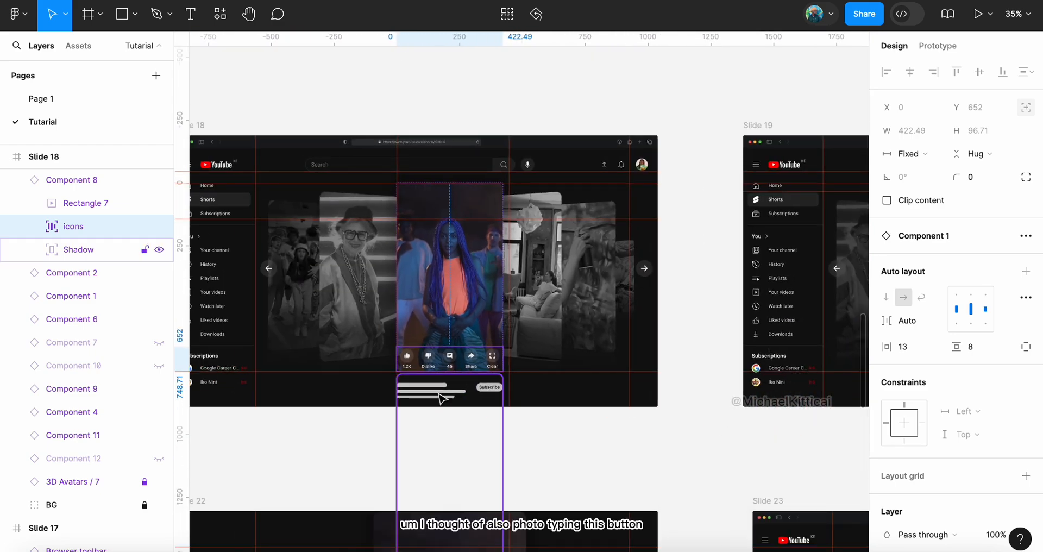
pyautogui.scroll(10, 410, 360)
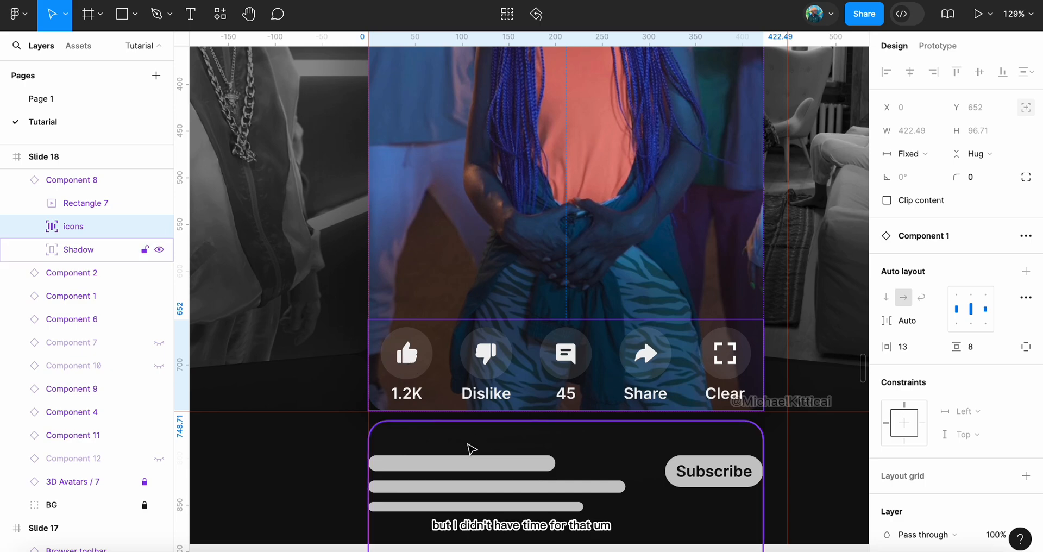
# Select the Text instance below Slide 18's active video and go to its main component
pyautogui.click(468, 449)
pyautogui.scroll(-4, 470, 451)
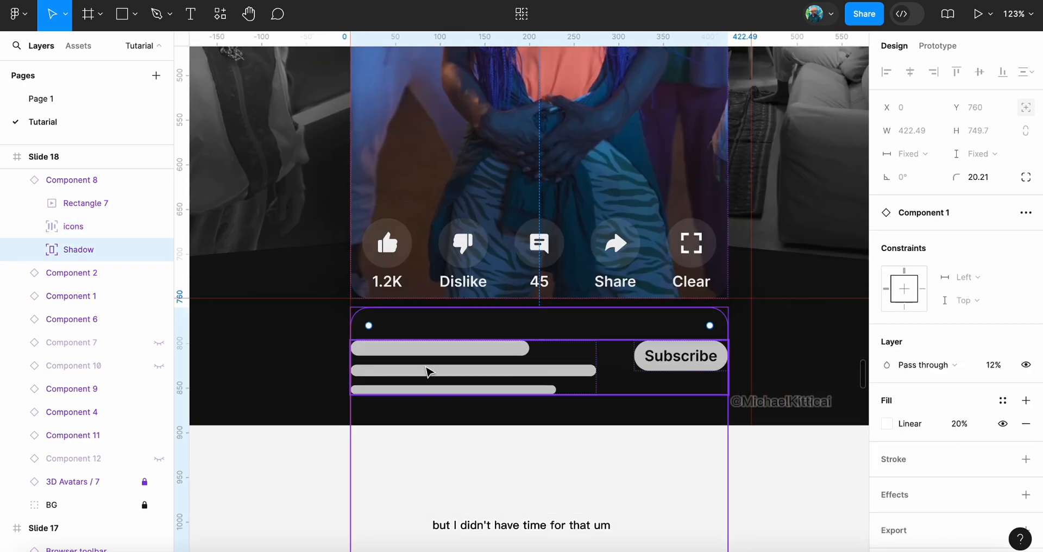
pyautogui.scroll(-5, 423, 364)
pyautogui.click(432, 364)
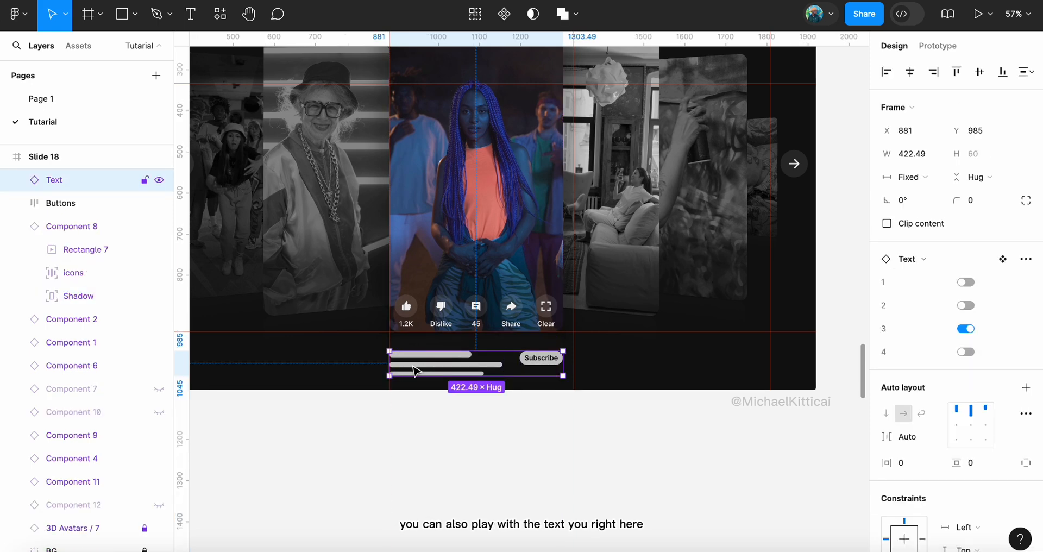
pyautogui.click(1004, 260)
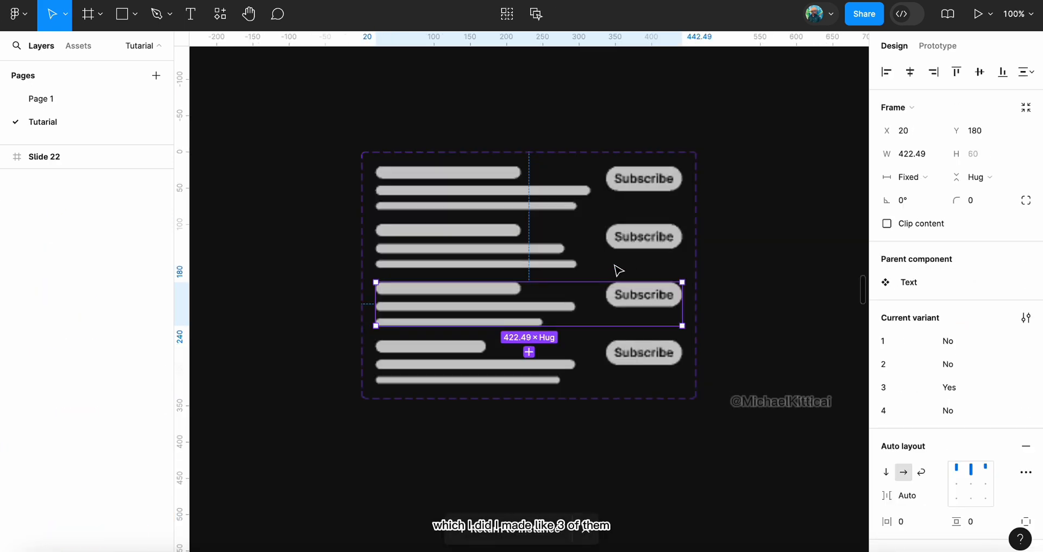
# Examine the four variants of the Text component set one after another
pyautogui.click(484, 192)
pyautogui.click(480, 243)
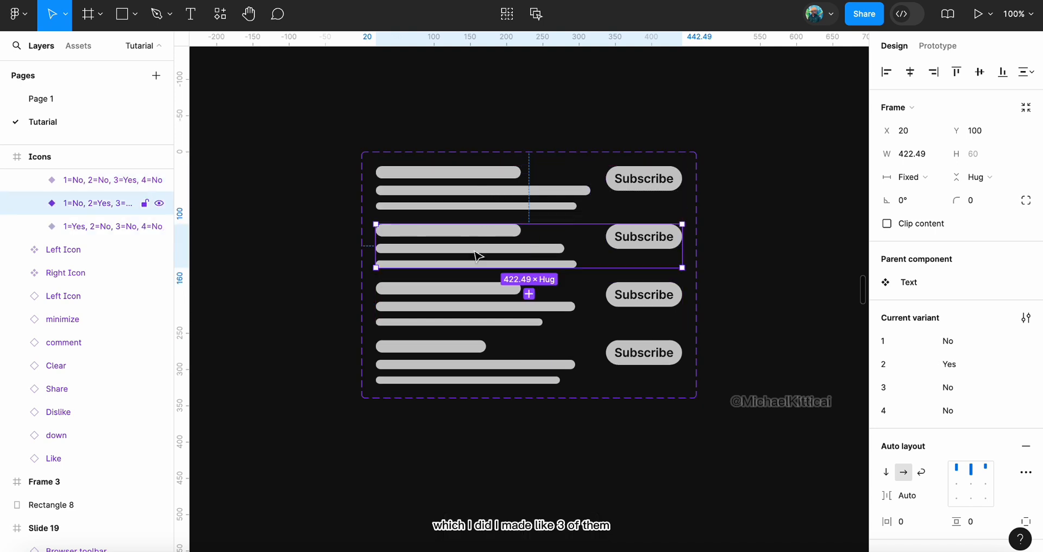
pyautogui.click(471, 312)
pyautogui.click(450, 374)
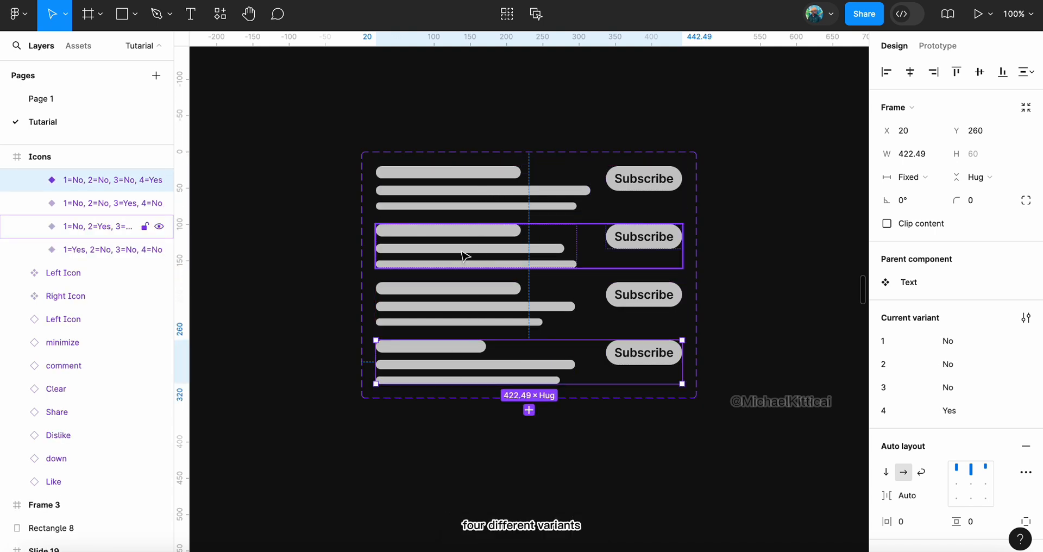
pyautogui.click(449, 309)
pyautogui.click(449, 237)
pyautogui.click(449, 206)
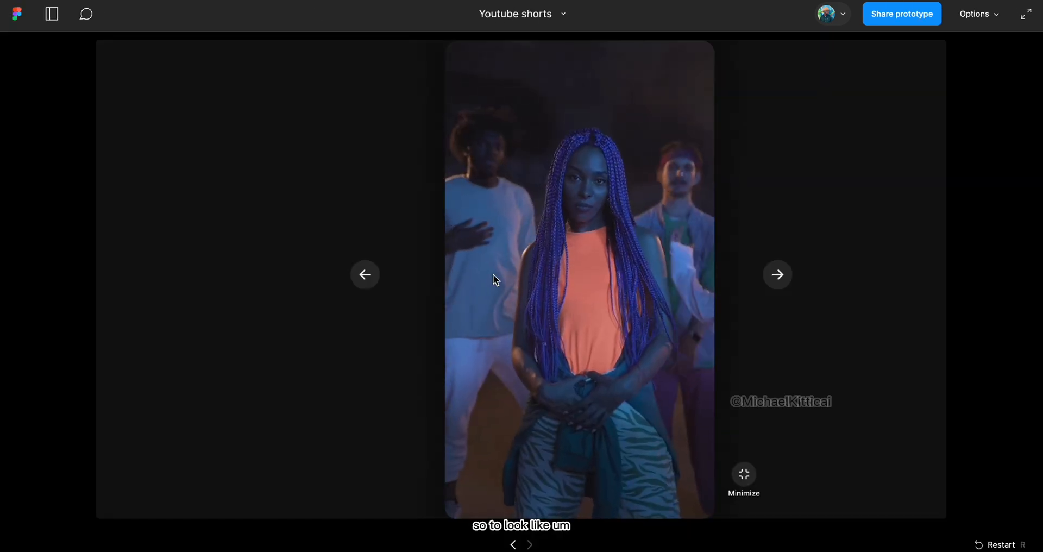
# In the full prototype view, minimize the full-screen video and step back through the videos to check the changing text placeholders
pyautogui.click(744, 475)
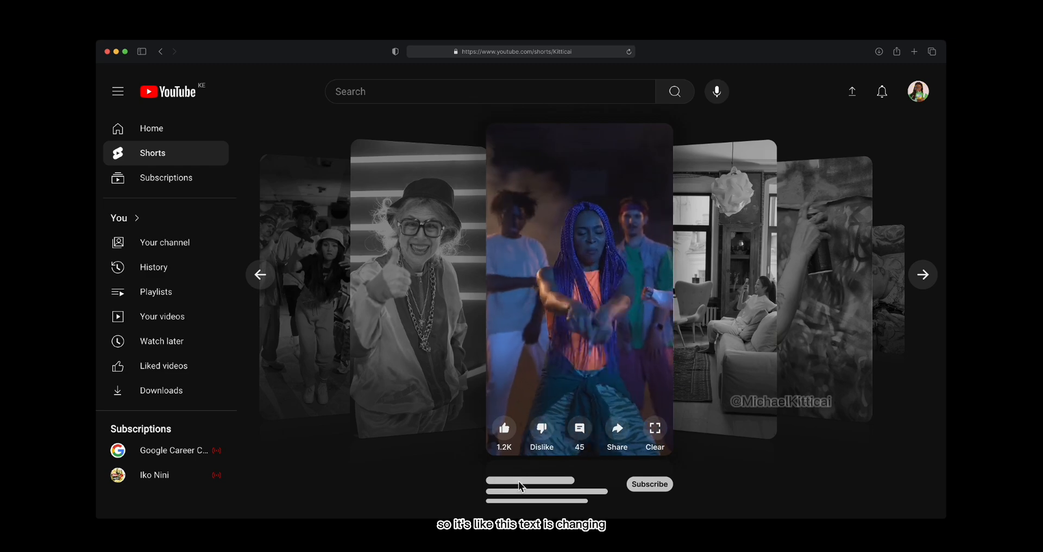
pyautogui.click(260, 275)
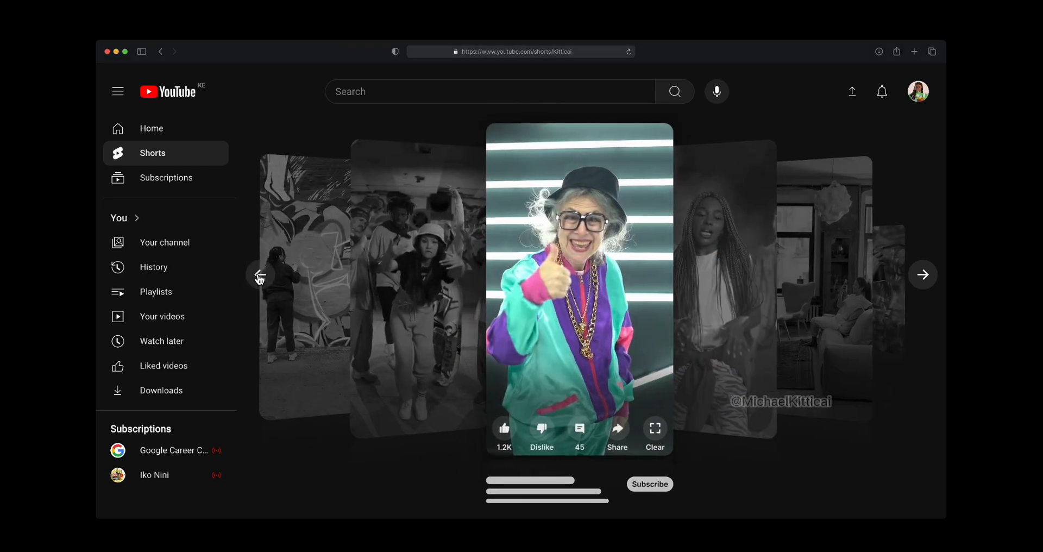
pyautogui.click(259, 275)
pyautogui.click(259, 276)
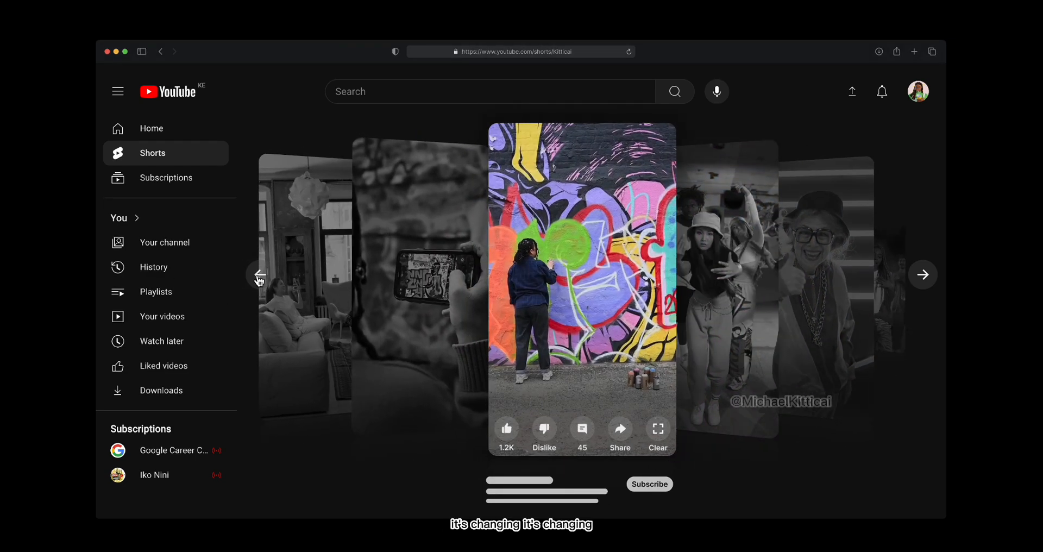
pyautogui.click(260, 275)
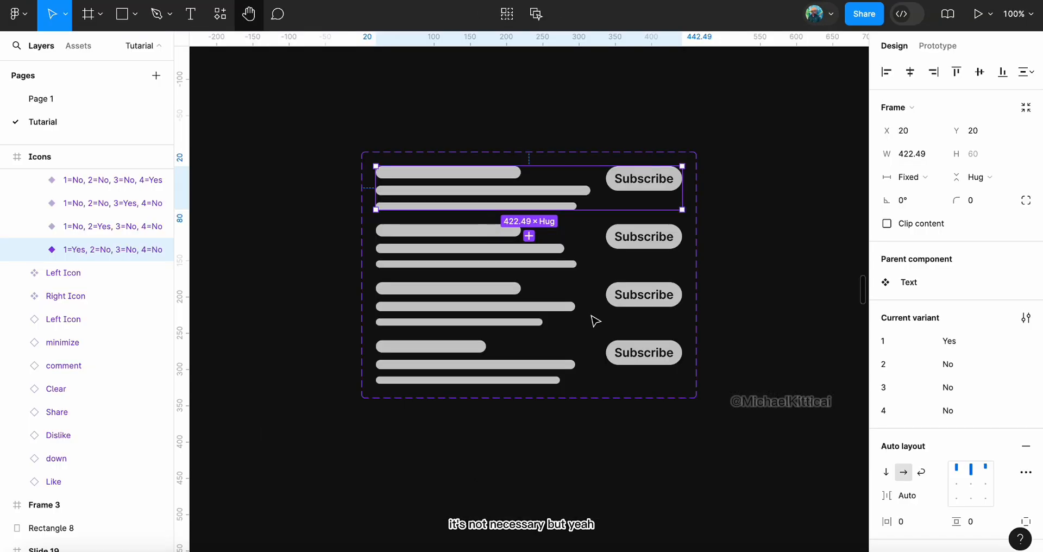
# Look over the Shorts slides on the canvas, from Slides 18 and 22 across to Slides 1 and 21
pyautogui.scroll(-2, 561, 298)
pyautogui.hscroll(-1, 561, 298)
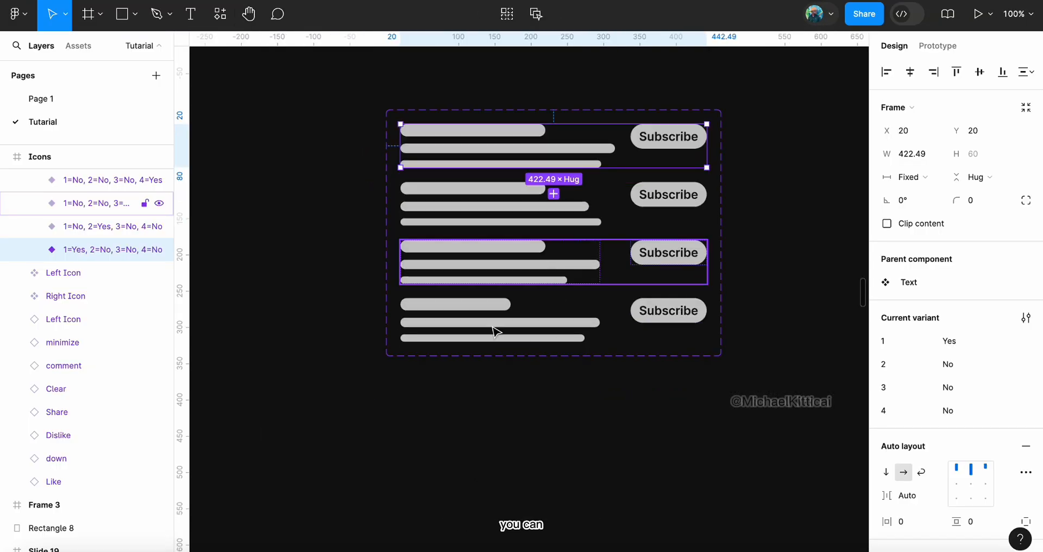
pyautogui.scroll(-1, 529, 292)
pyautogui.scroll(-10, 529, 292)
pyautogui.scroll(-3, 526, 288)
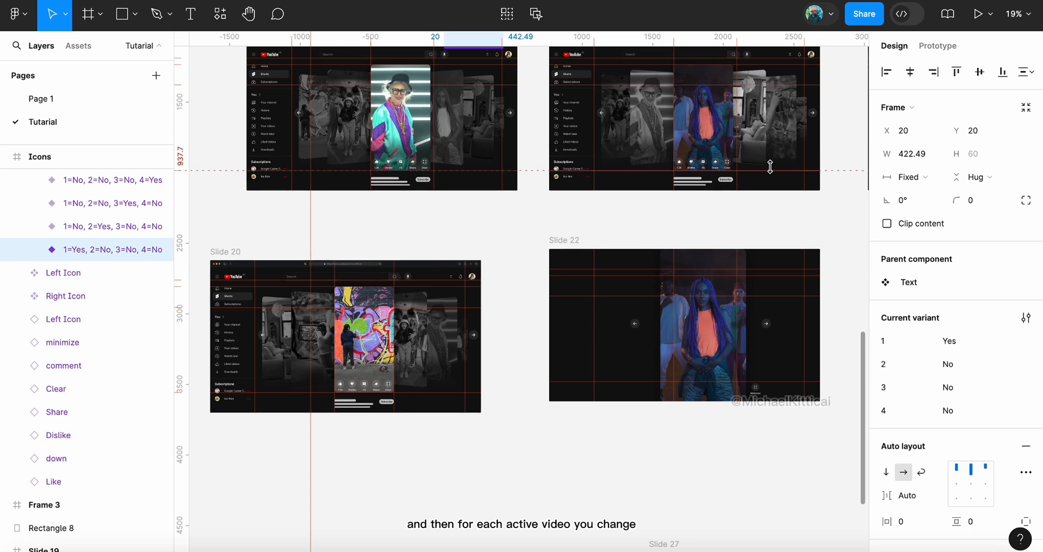
pyautogui.hscroll(-10, 427, 368)
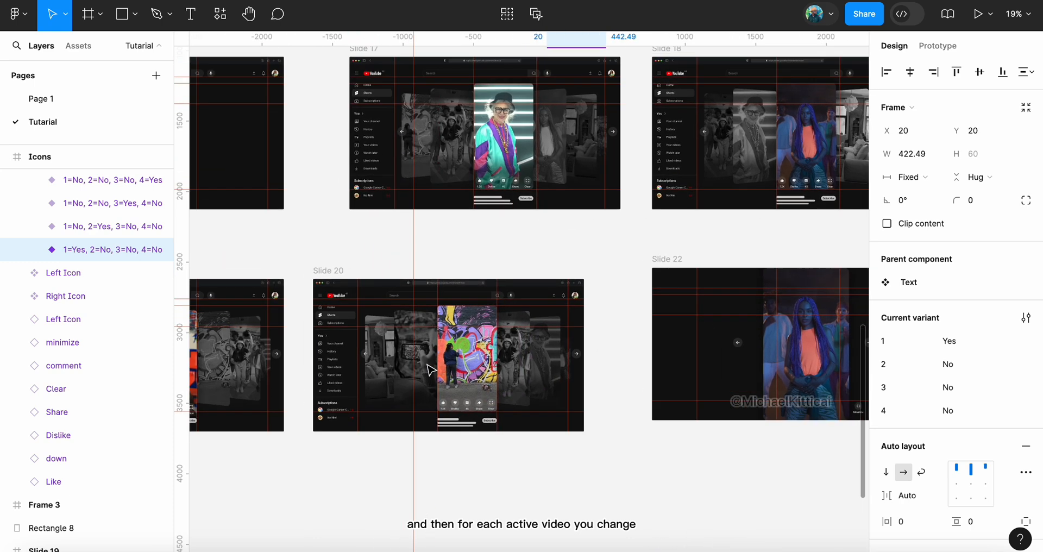
pyautogui.scroll(1, 427, 368)
pyautogui.scroll(6, 427, 368)
pyautogui.hscroll(-6, 427, 368)
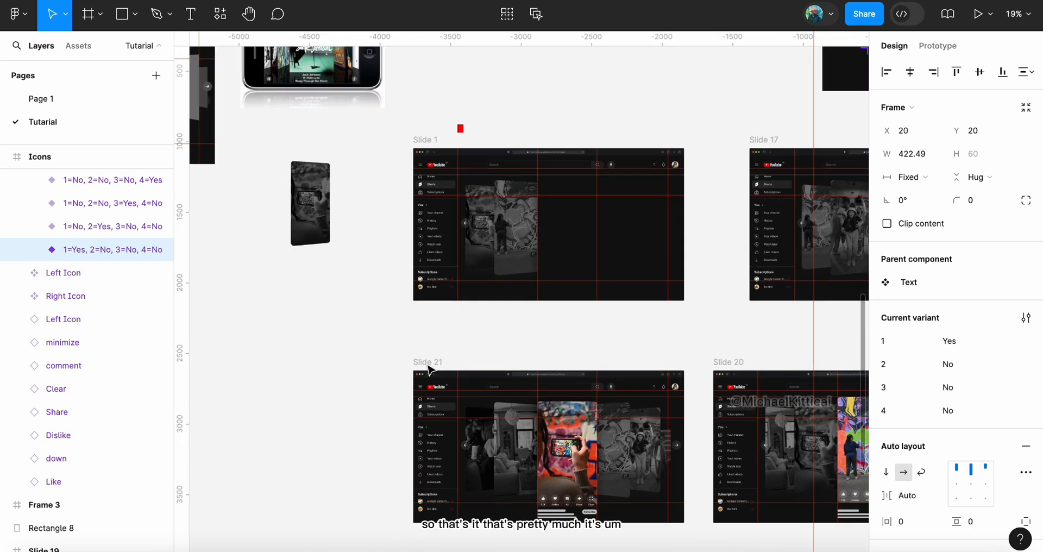
# Look over the supporting artwork above the slides, including Component 14, Frame 3, Frame 4 and the Icons frame
pyautogui.scroll(15, 428, 368)
pyautogui.hscroll(-2, 428, 368)
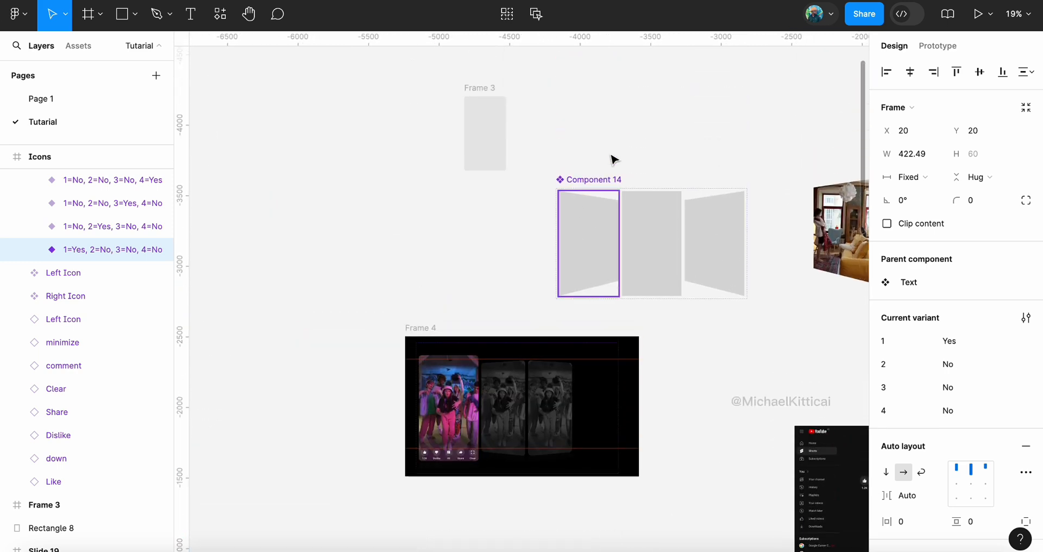
pyautogui.hscroll(7, 614, 160)
pyautogui.scroll(2, 614, 159)
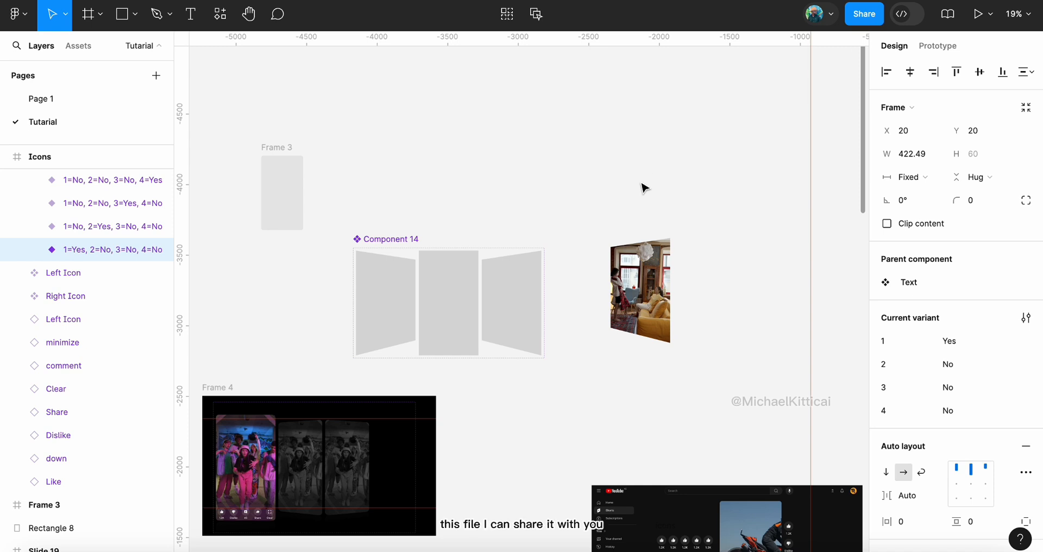
pyautogui.scroll(-5, 645, 188)
pyautogui.hscroll(10, 645, 187)
pyautogui.hscroll(-5, 645, 188)
pyautogui.scroll(-3, 644, 188)
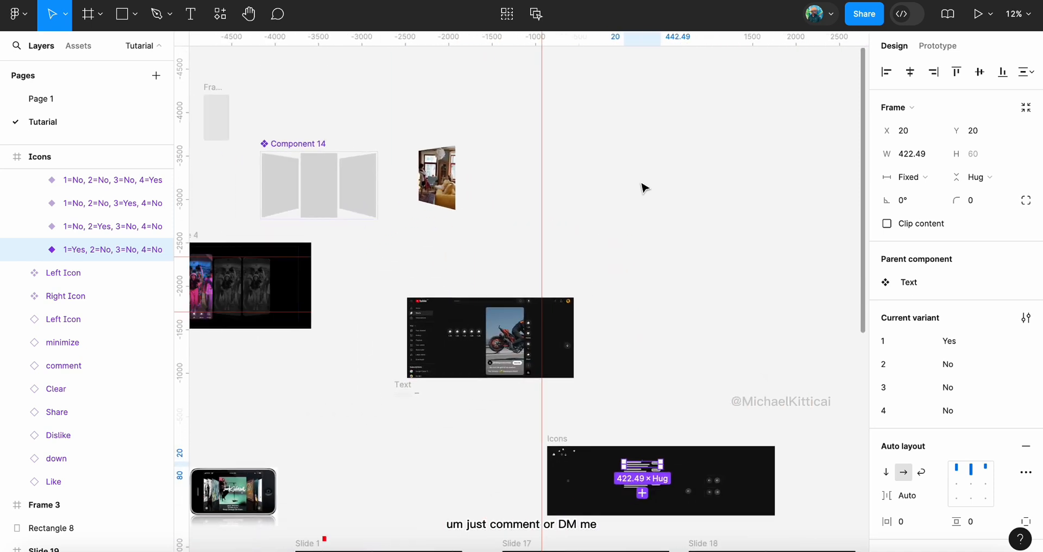
pyautogui.hscroll(-1, 642, 188)
pyautogui.scroll(-1, 642, 188)
pyautogui.hscroll(2, 553, 172)
pyautogui.scroll(1, 553, 172)
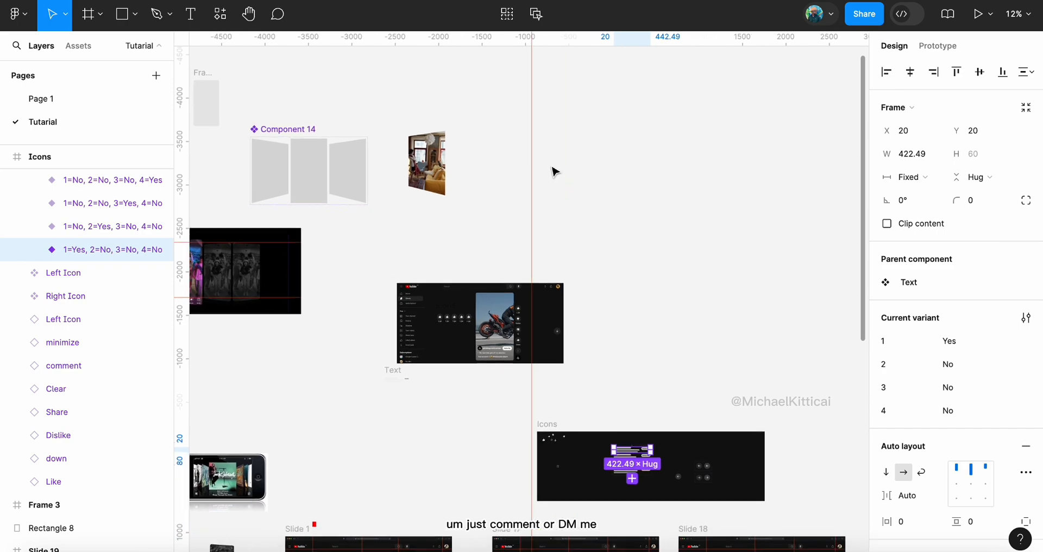
# Open the file's sharing settings to review who has access, and close them without inviting anyone
pyautogui.click(880, 16)
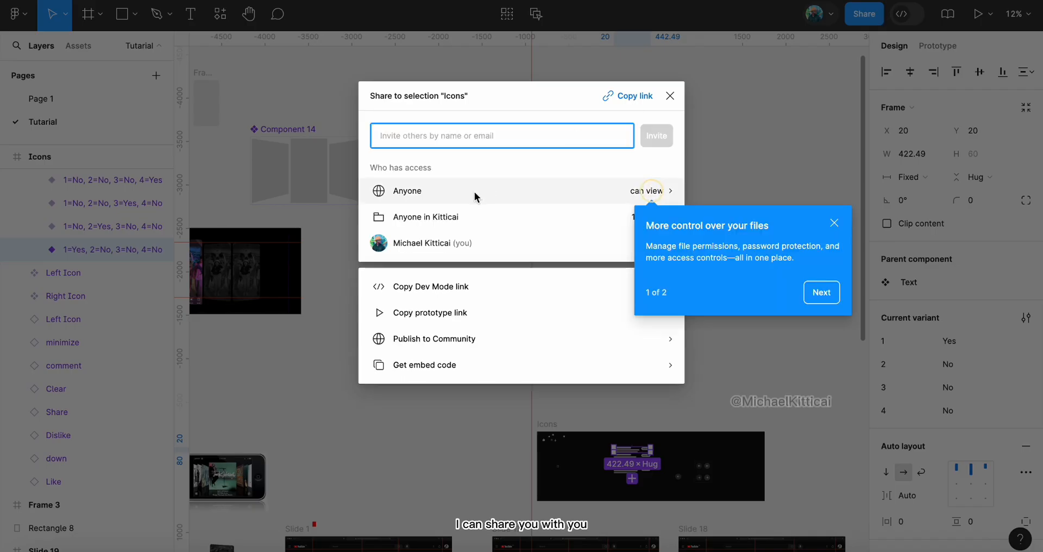
pyautogui.click(671, 97)
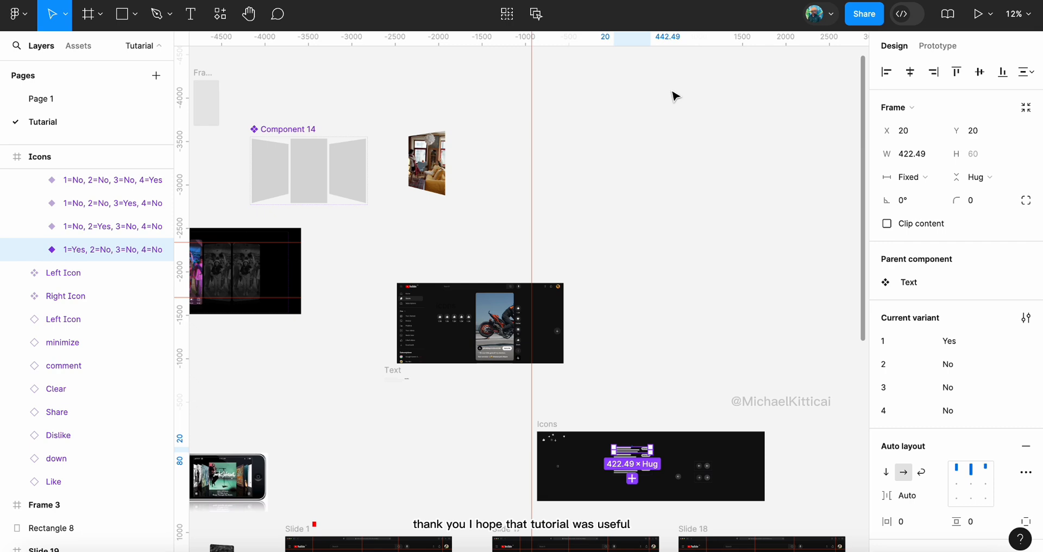
pyautogui.scroll(-10, 689, 196)
pyautogui.hscroll(-4, 652, 203)
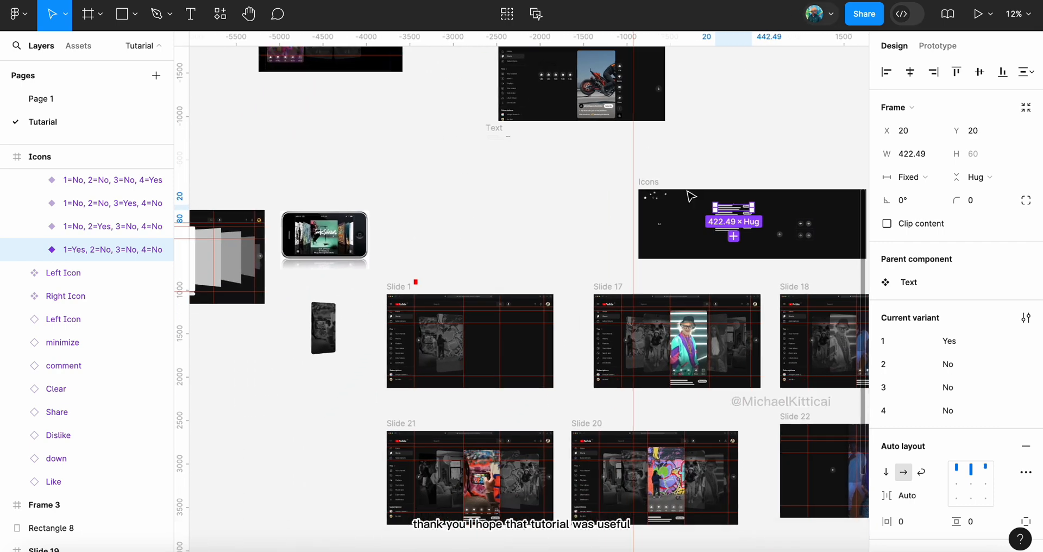